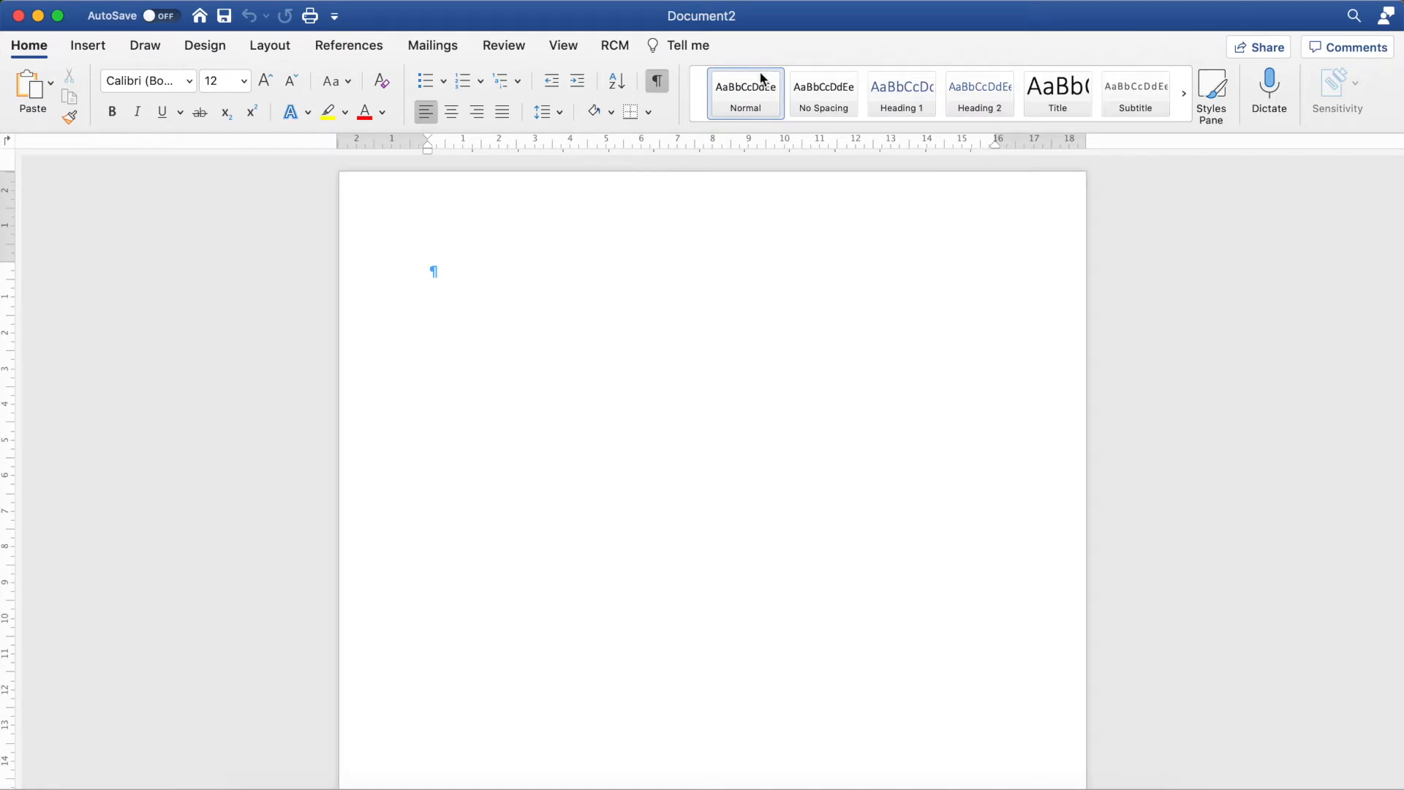
Switch to the Design Report morning copy document and review its cover page and the first paragraph of the Executive Summary
{"action": "left_click_drag", "start_coordinate": [880, 12], "coordinate": [686, 11]}
{"action": "left_click", "coordinate": [1343, 159]}
{"action": "double_click", "coordinate": [1343, 155]}
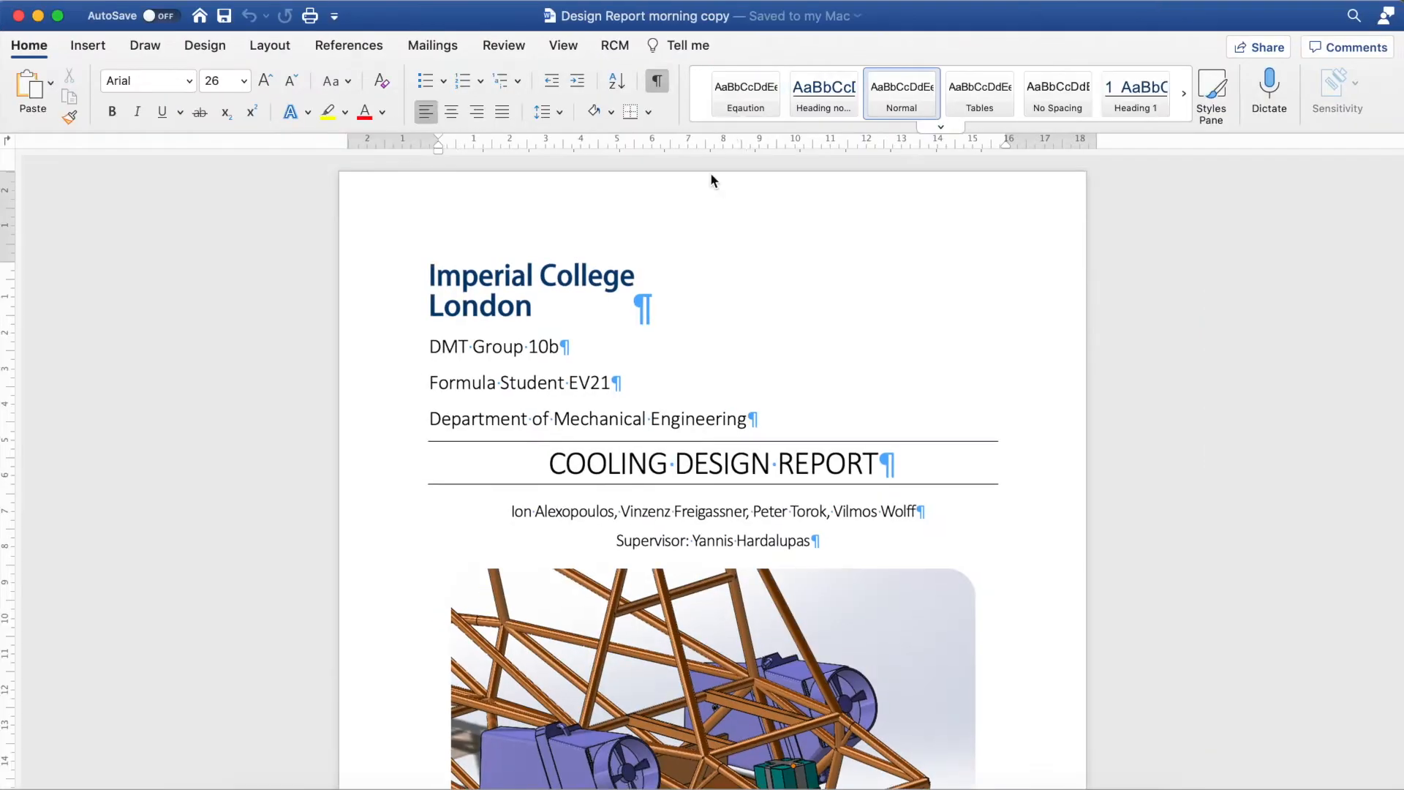
{"action": "scroll", "coordinate": [622, 392], "scroll_direction": "down", "scroll_amount": 3}
{"action": "scroll", "coordinate": [626, 397], "scroll_direction": "down", "scroll_amount": 20}
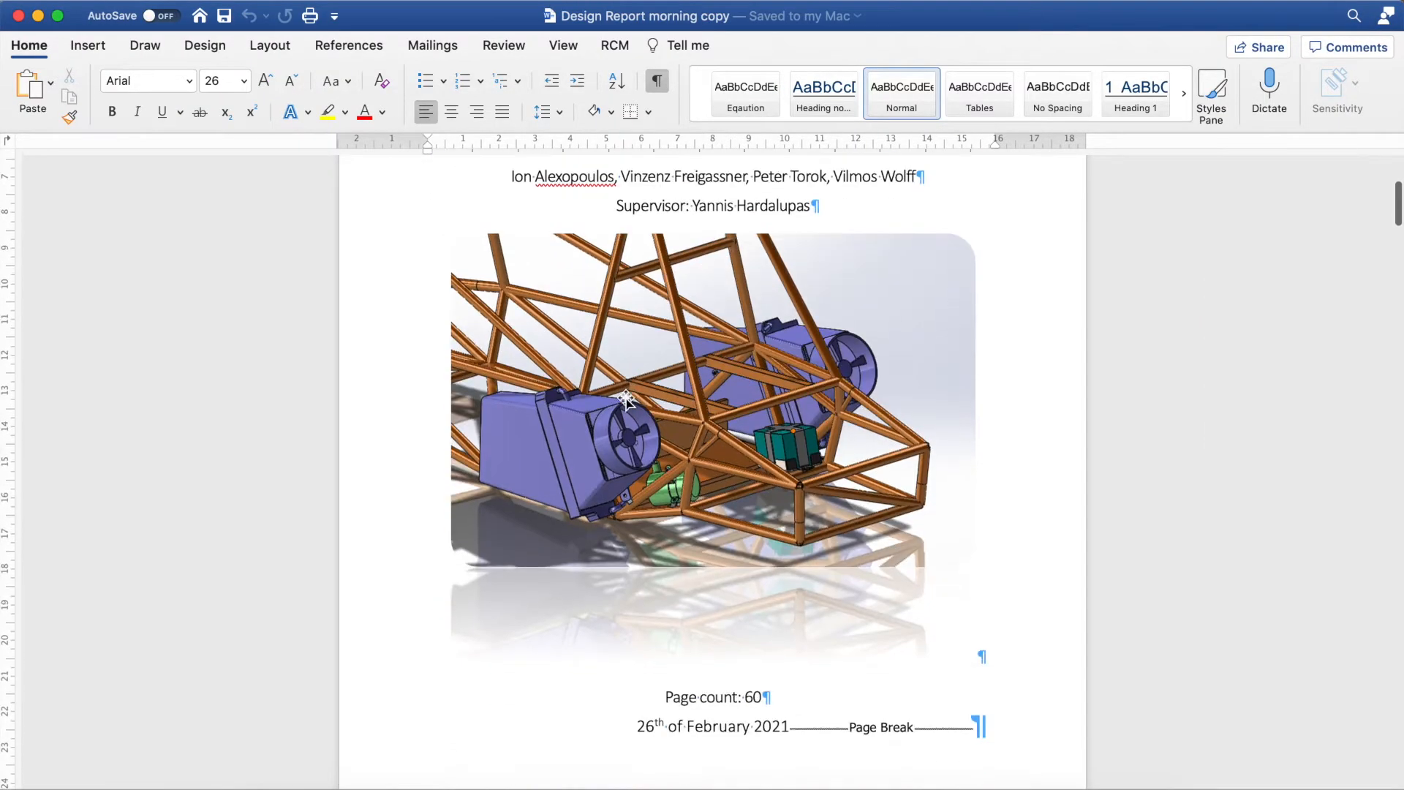
{"action": "scroll", "coordinate": [626, 397], "scroll_direction": "down", "scroll_amount": 8}
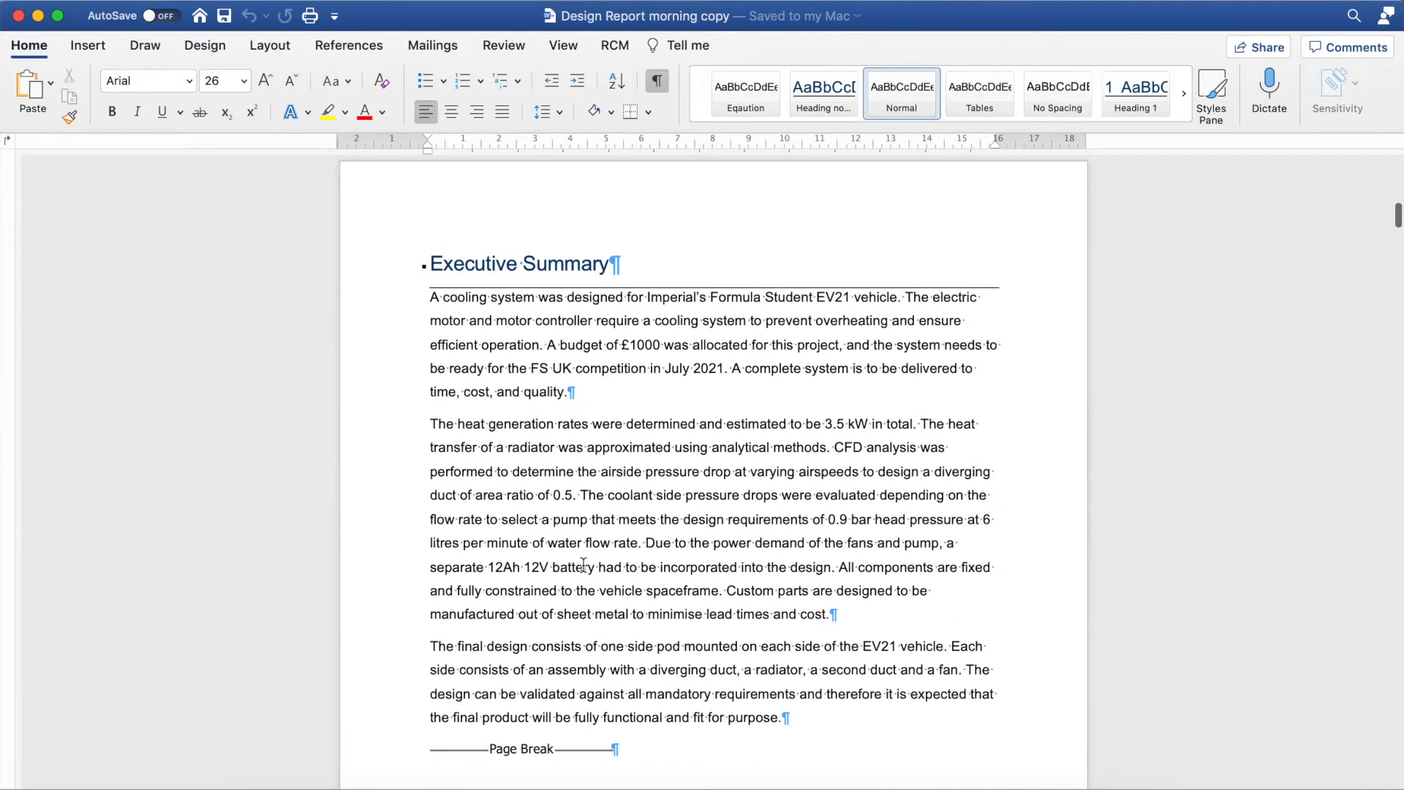
{"action": "scroll", "coordinate": [583, 565], "scroll_direction": "up", "scroll_amount": 3}
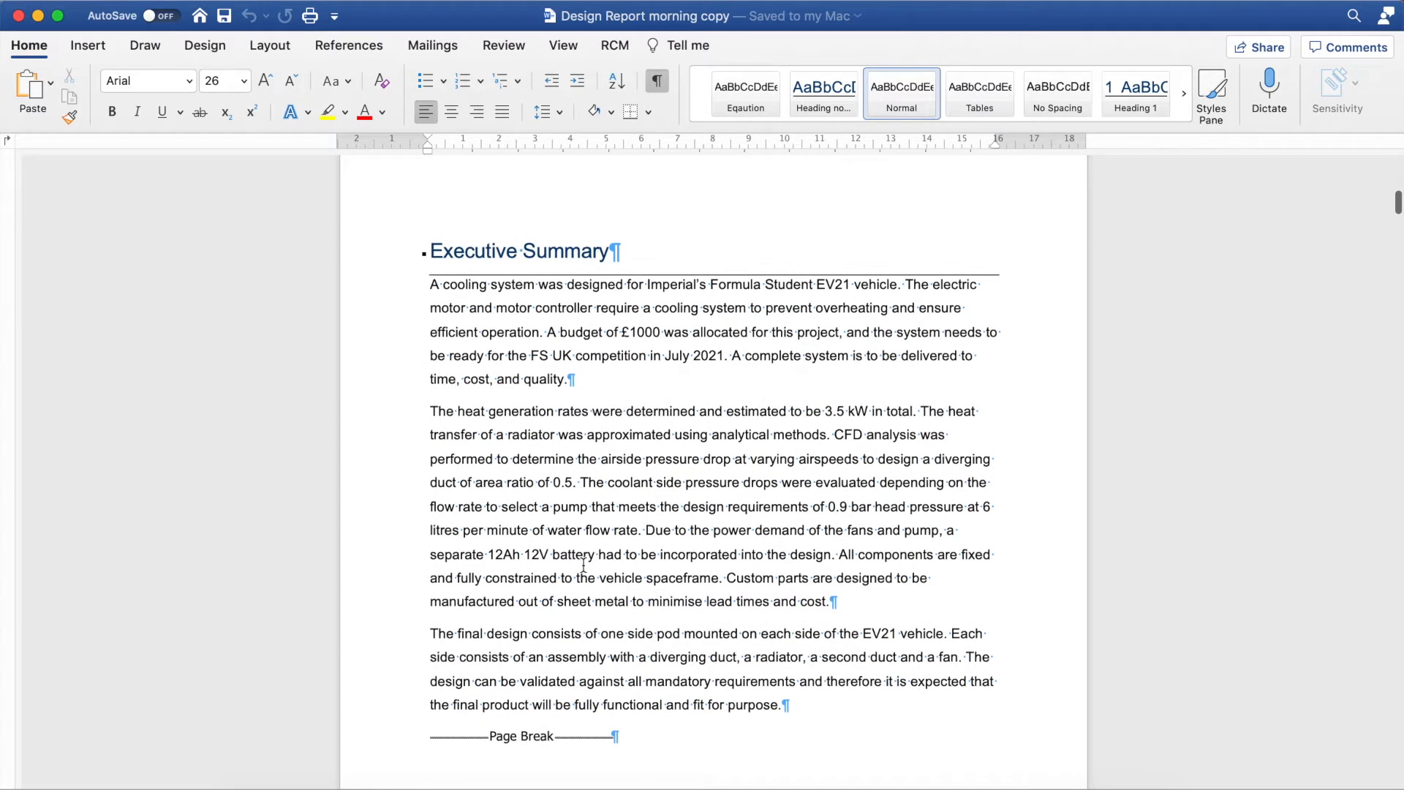
{"action": "left_click", "coordinate": [581, 382]}
{"action": "left_click_drag", "start_coordinate": [581, 381], "coordinate": [430, 285]}
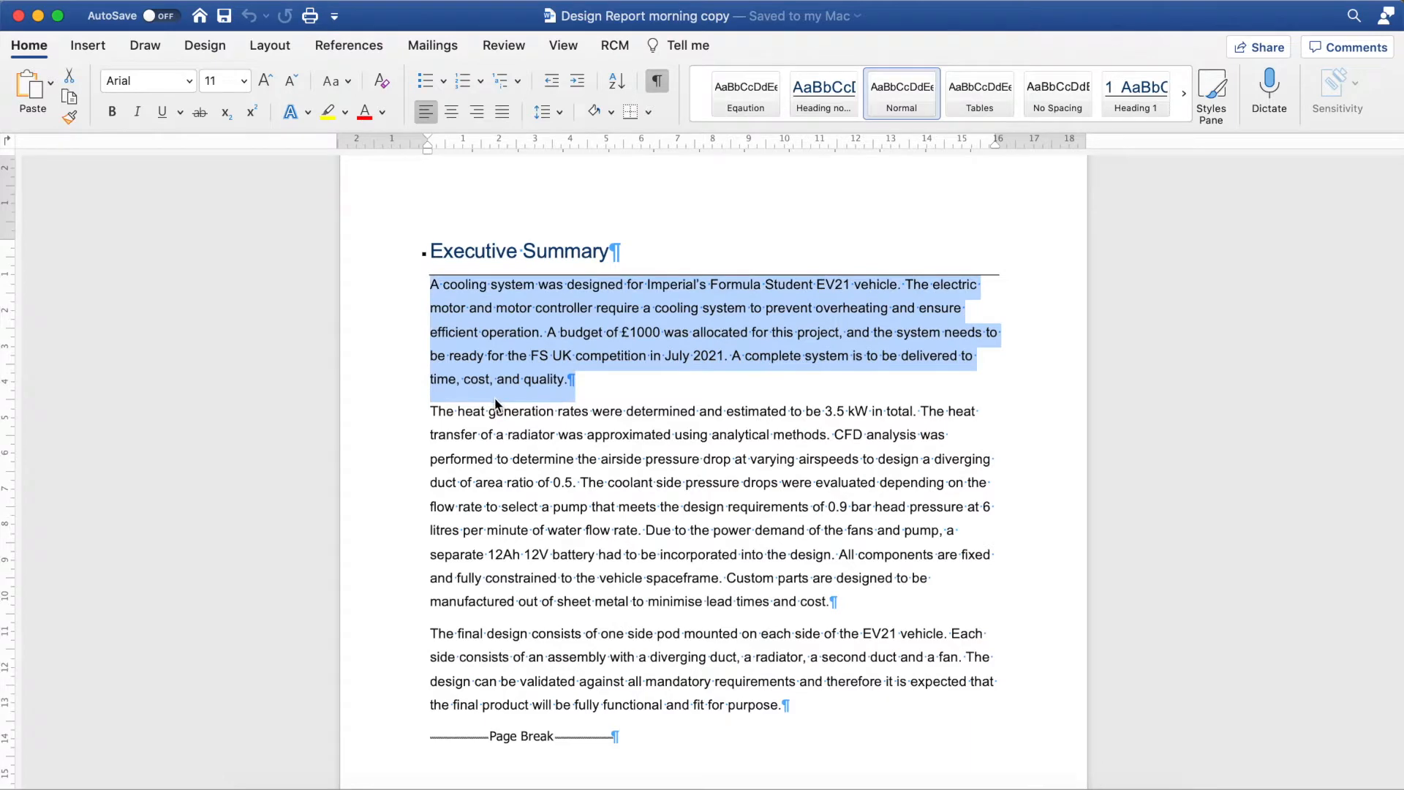
Look through the report's table of contents, including its numbered sections and page numbers, down to the Introduction
{"action": "scroll", "coordinate": [546, 521], "scroll_direction": "up", "scroll_amount": 1}
{"action": "scroll", "coordinate": [542, 517], "scroll_direction": "down", "scroll_amount": 10}
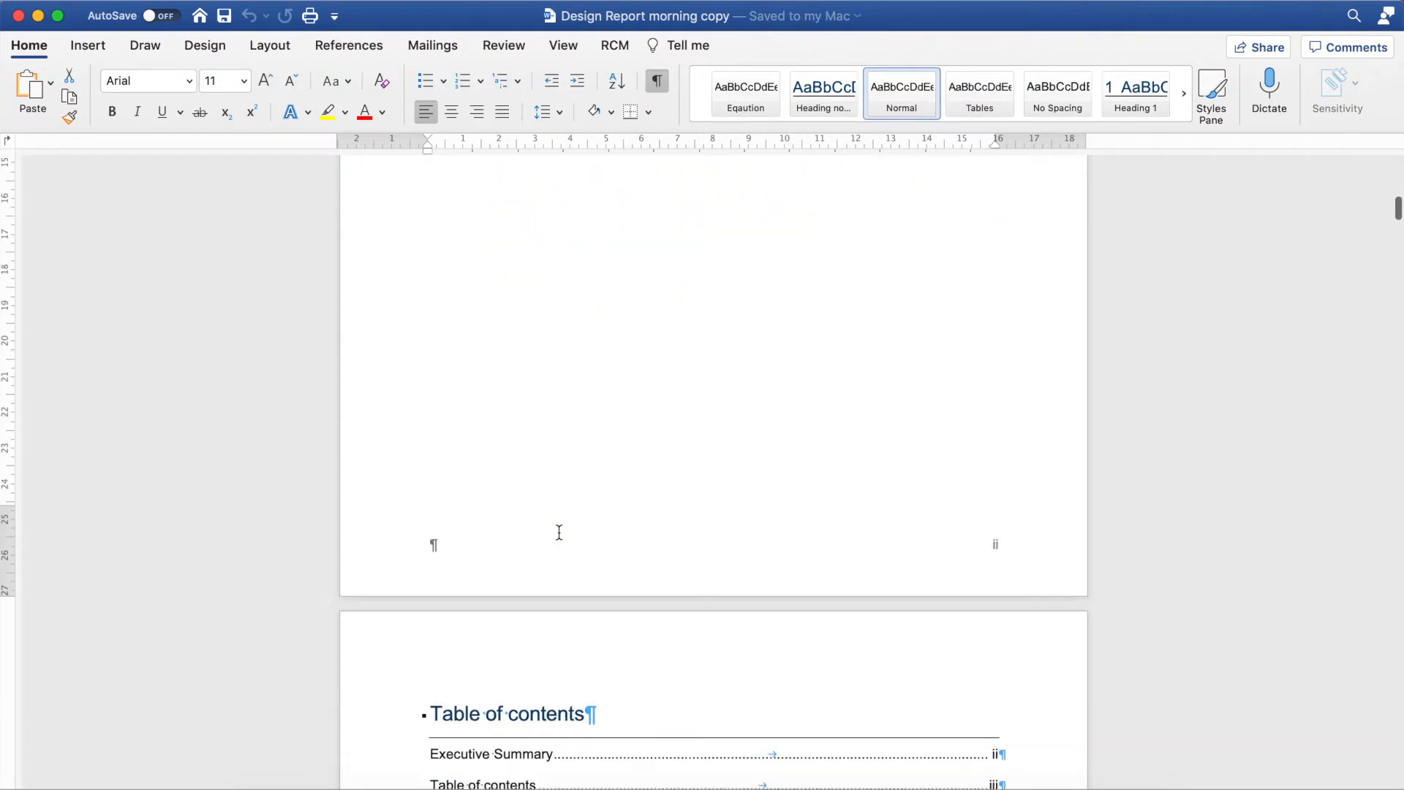
{"action": "scroll", "coordinate": [1002, 556], "scroll_direction": "down", "scroll_amount": 15}
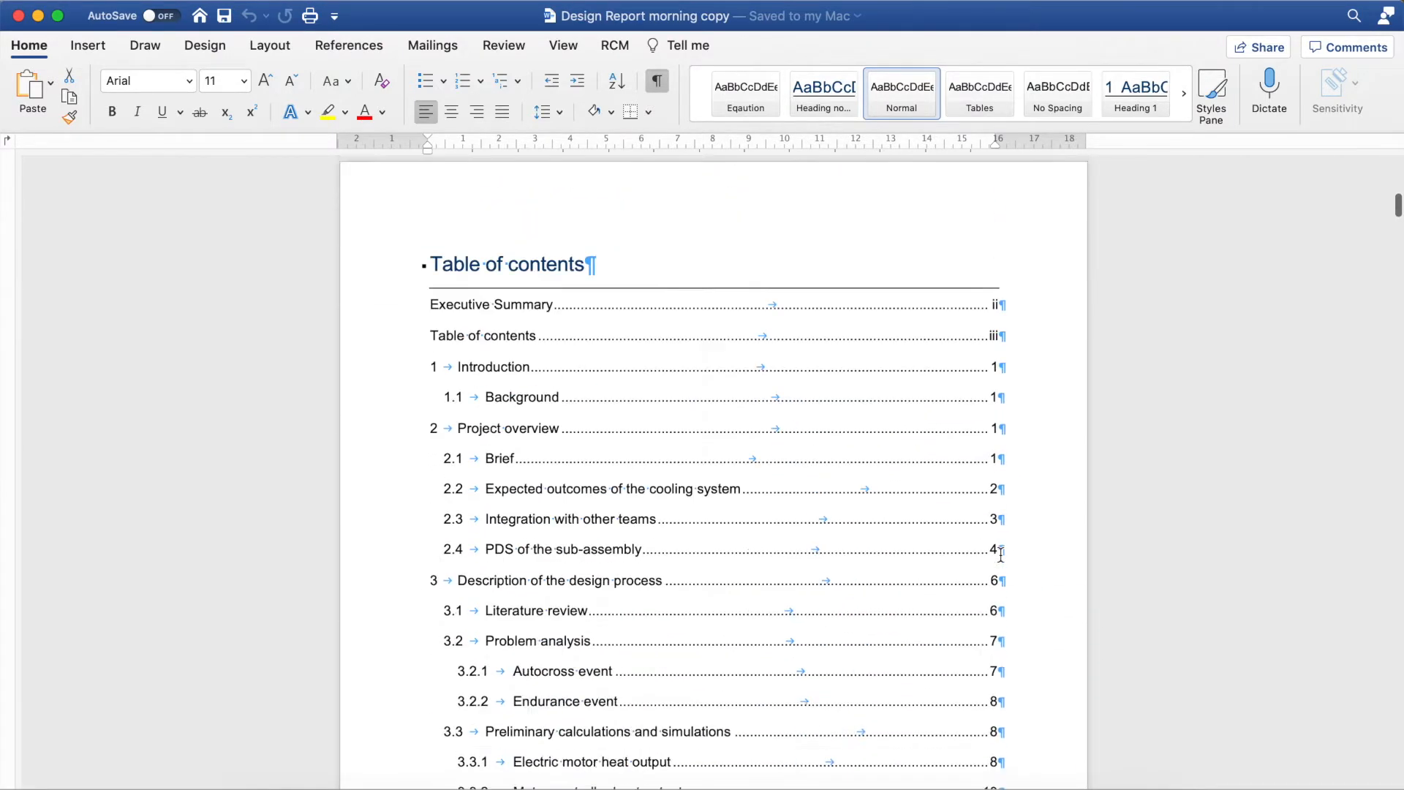
{"action": "scroll", "coordinate": [992, 550], "scroll_direction": "down", "scroll_amount": 15}
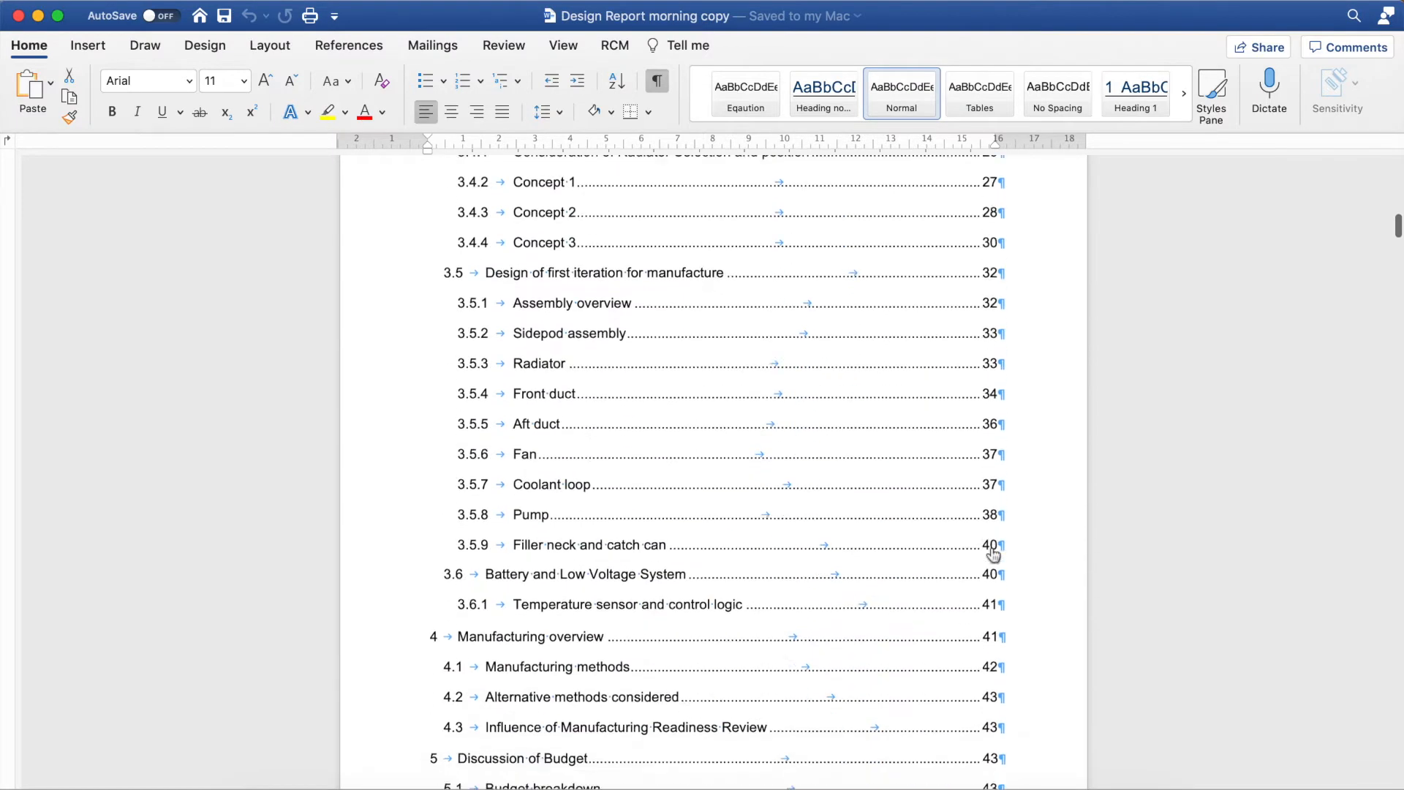
{"action": "scroll", "coordinate": [990, 548], "scroll_direction": "down", "scroll_amount": 1}
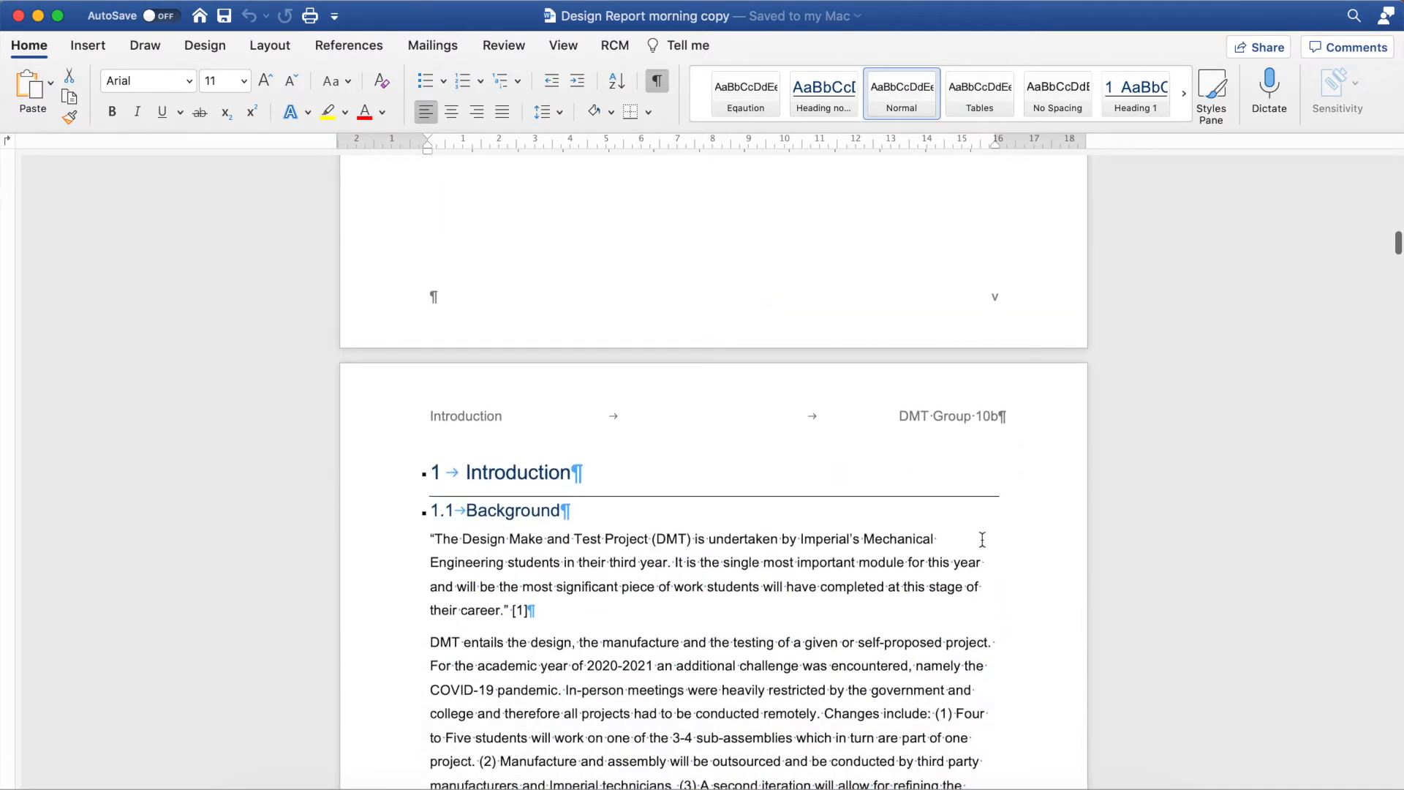
Examine the page numbers, running headers and section headings from the Introduction through section 2.3 of the report
{"action": "scroll", "coordinate": [556, 492], "scroll_direction": "down", "scroll_amount": 9}
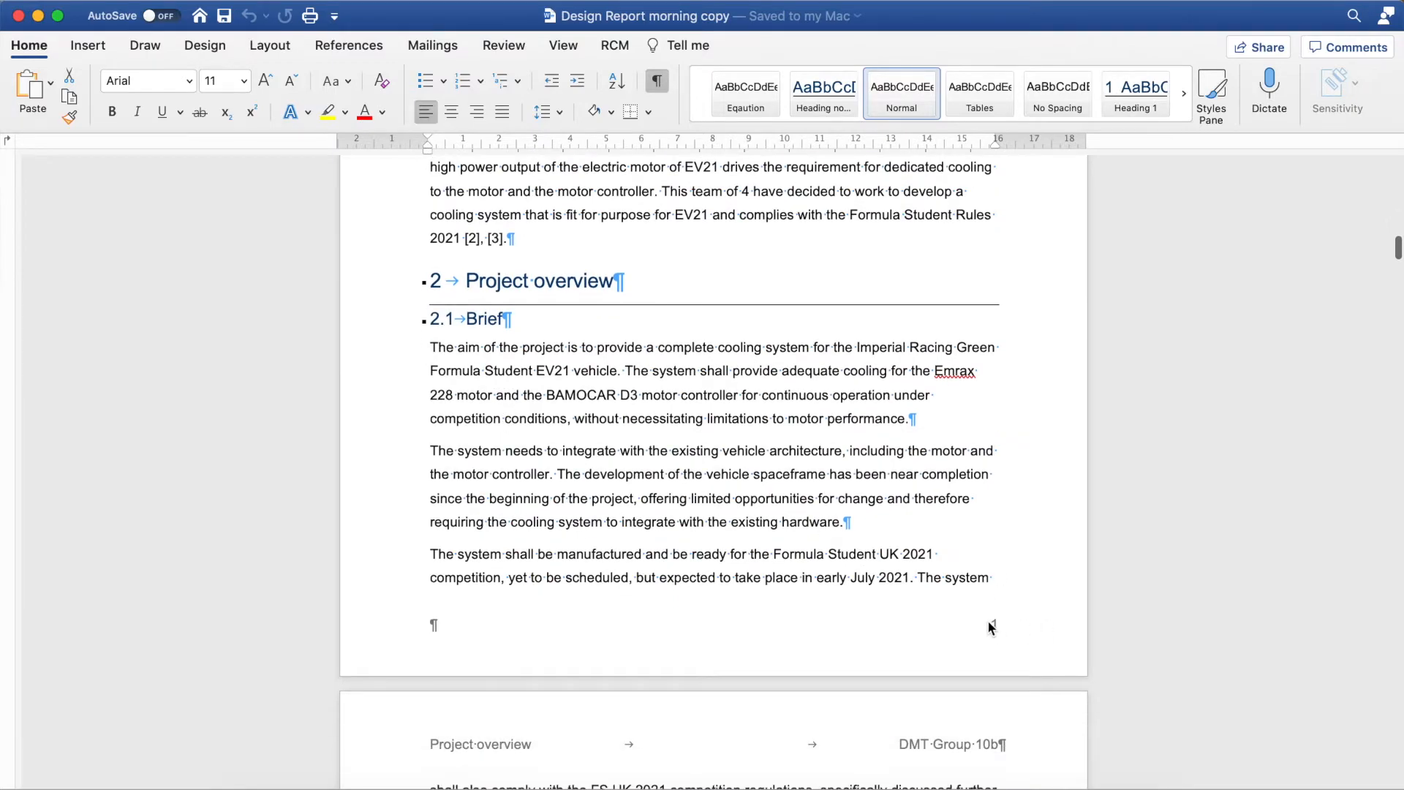
{"action": "scroll", "coordinate": [987, 620], "scroll_direction": "down", "scroll_amount": 6}
{"action": "scroll", "coordinate": [988, 620], "scroll_direction": "up", "scroll_amount": 15}
{"action": "scroll", "coordinate": [987, 620], "scroll_direction": "up", "scroll_amount": 10}
{"action": "scroll", "coordinate": [988, 621], "scroll_direction": "down", "scroll_amount": 12}
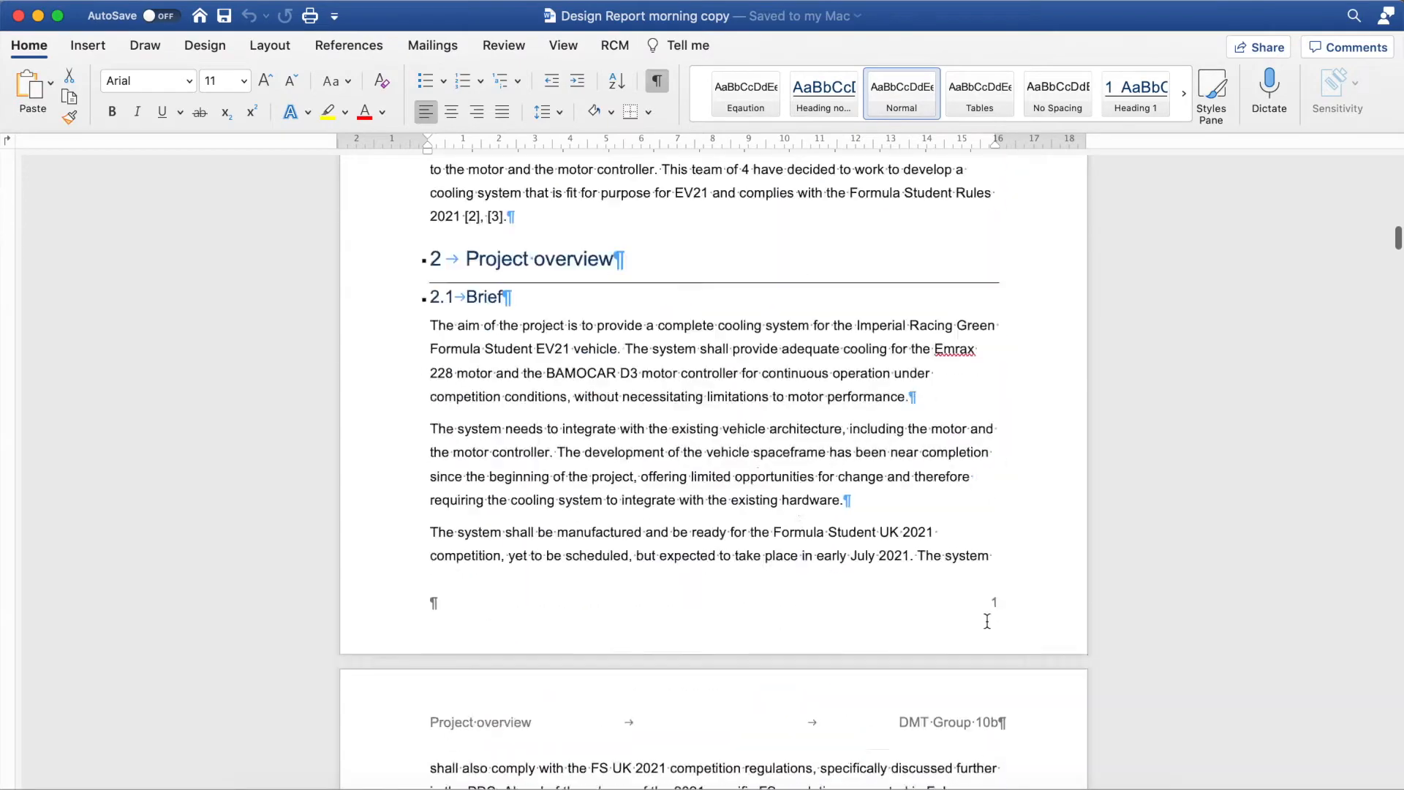
{"action": "scroll", "coordinate": [988, 620], "scroll_direction": "down", "scroll_amount": 10}
{"action": "scroll", "coordinate": [986, 620], "scroll_direction": "up", "scroll_amount": 5}
{"action": "scroll", "coordinate": [378, 542], "scroll_direction": "up", "scroll_amount": 8}
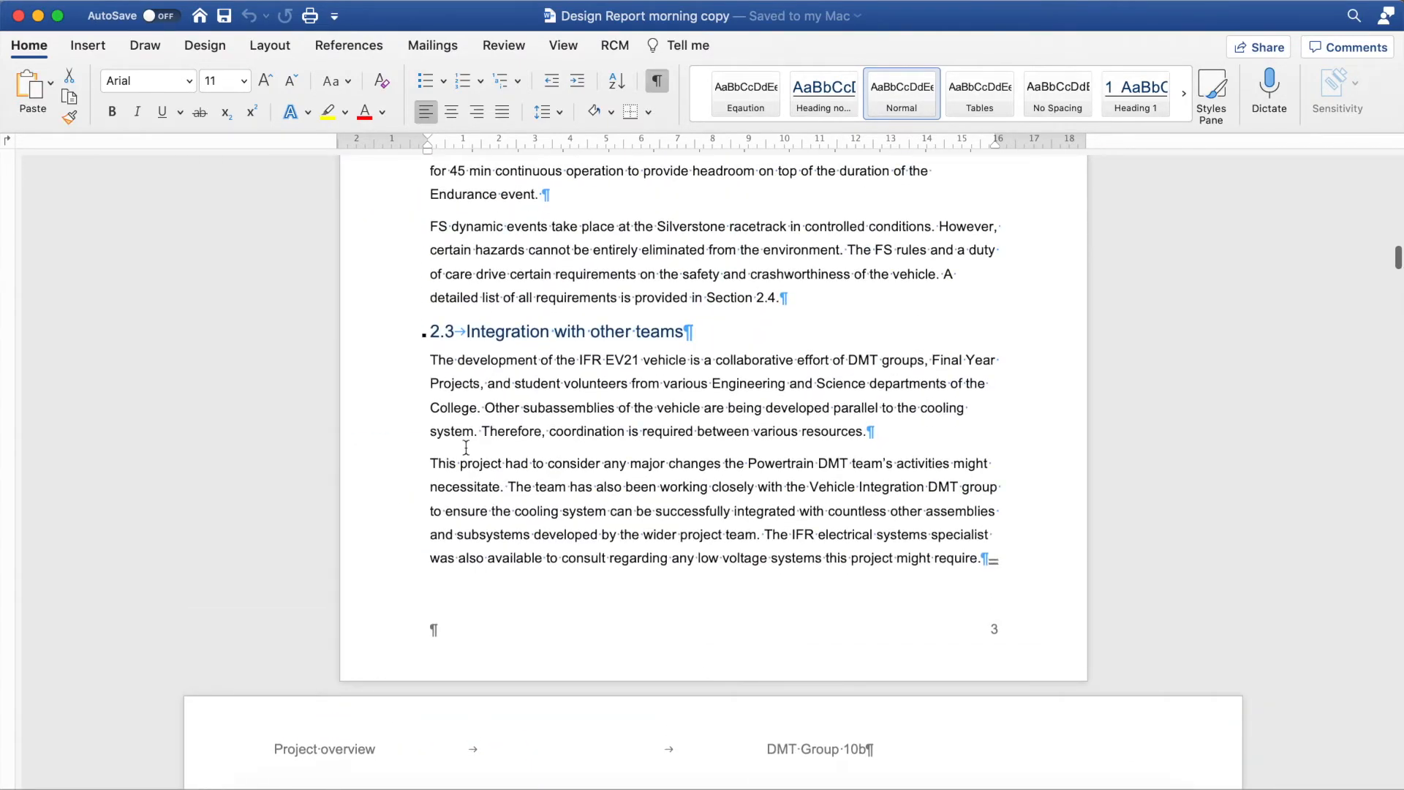
{"action": "scroll", "coordinate": [474, 327], "scroll_direction": "down", "scroll_amount": 10}
{"action": "scroll", "coordinate": [522, 405], "scroll_direction": "up", "scroll_amount": 15}
{"action": "scroll", "coordinate": [522, 404], "scroll_direction": "up", "scroll_amount": 20}
{"action": "scroll", "coordinate": [523, 405], "scroll_direction": "up", "scroll_amount": 20}
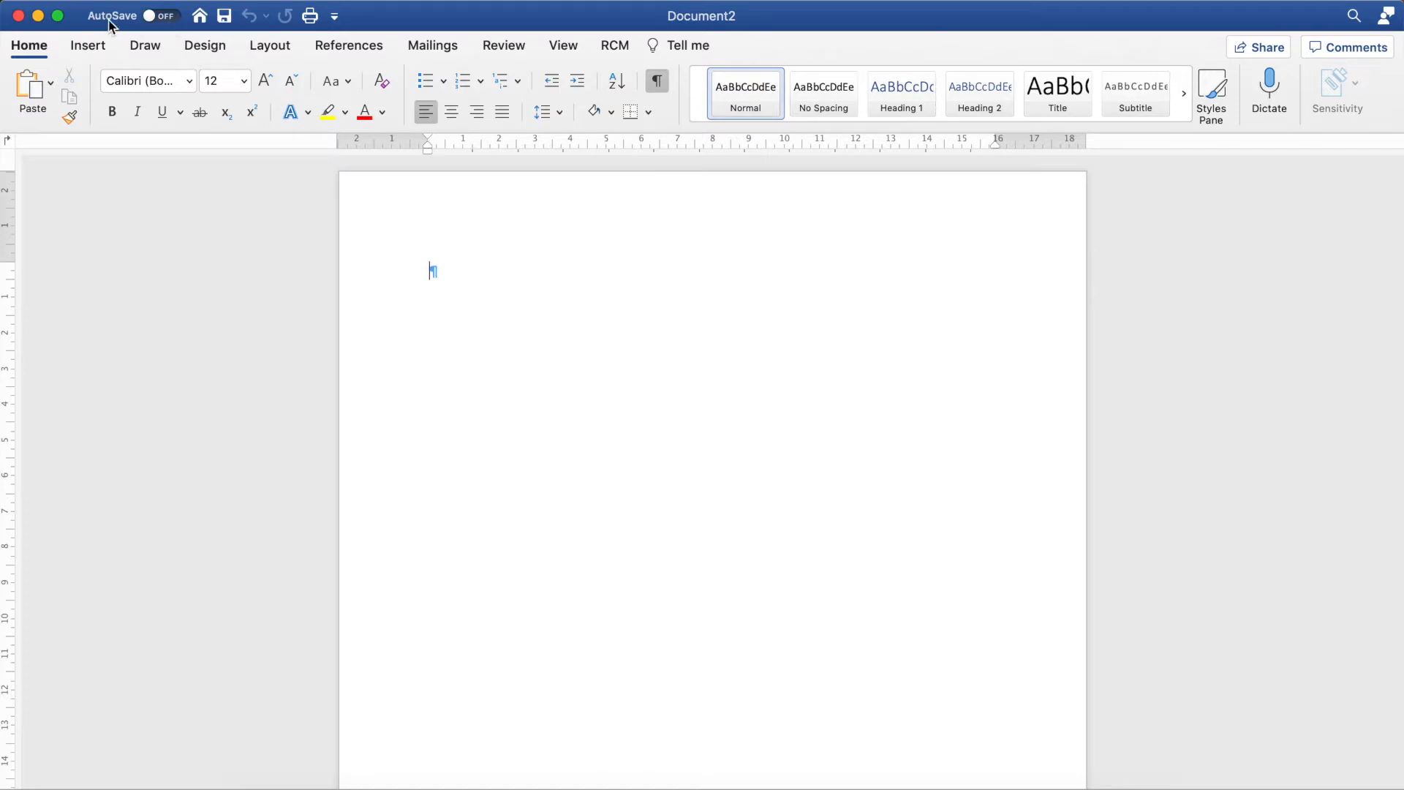
Turn on AutoSave for the blank document by saving it to OneDrive - Imperial College London as Test Word Video
{"action": "left_click", "coordinate": [160, 19]}
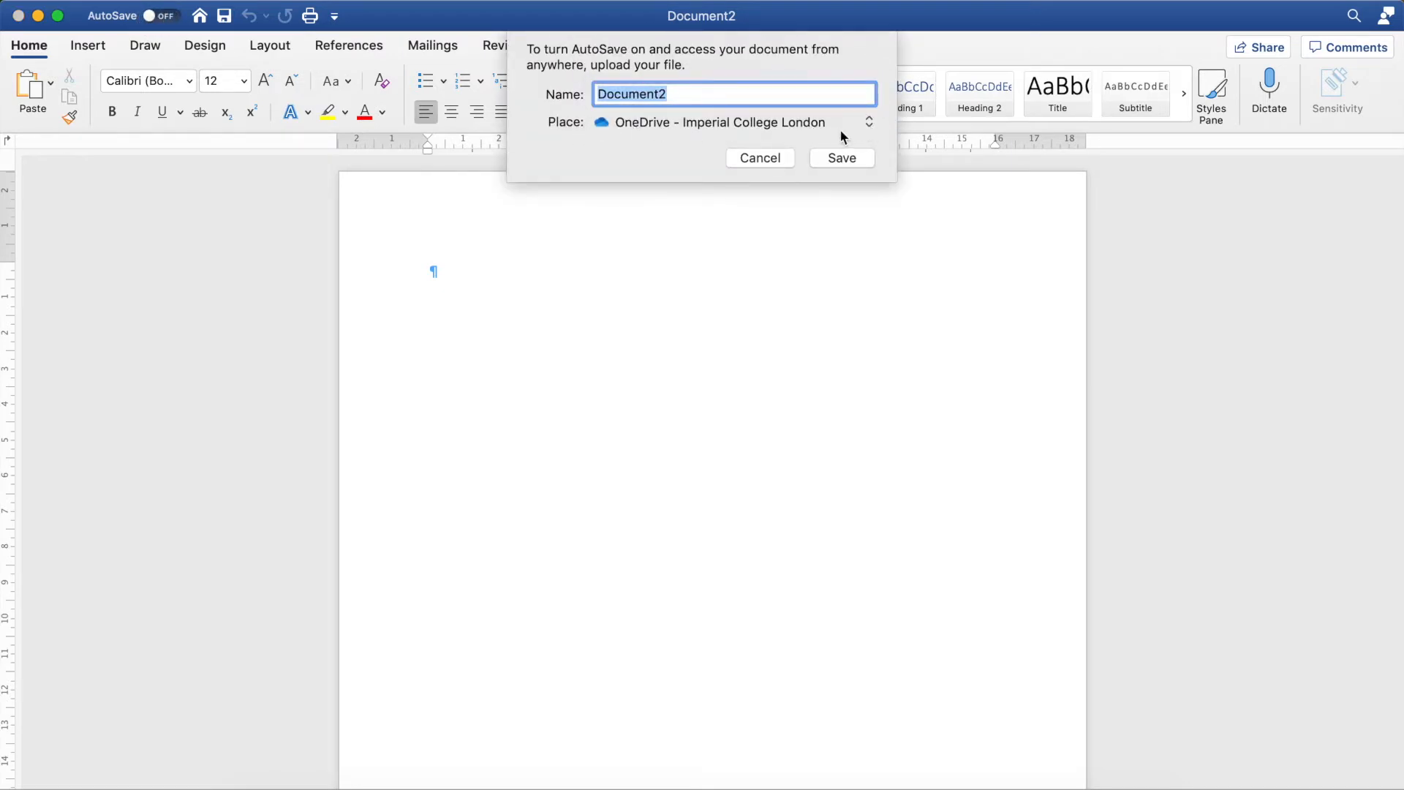
{"action": "left_click", "coordinate": [869, 122]}
{"action": "left_click", "coordinate": [869, 126]}
{"action": "type", "text": "Test Word Video"}
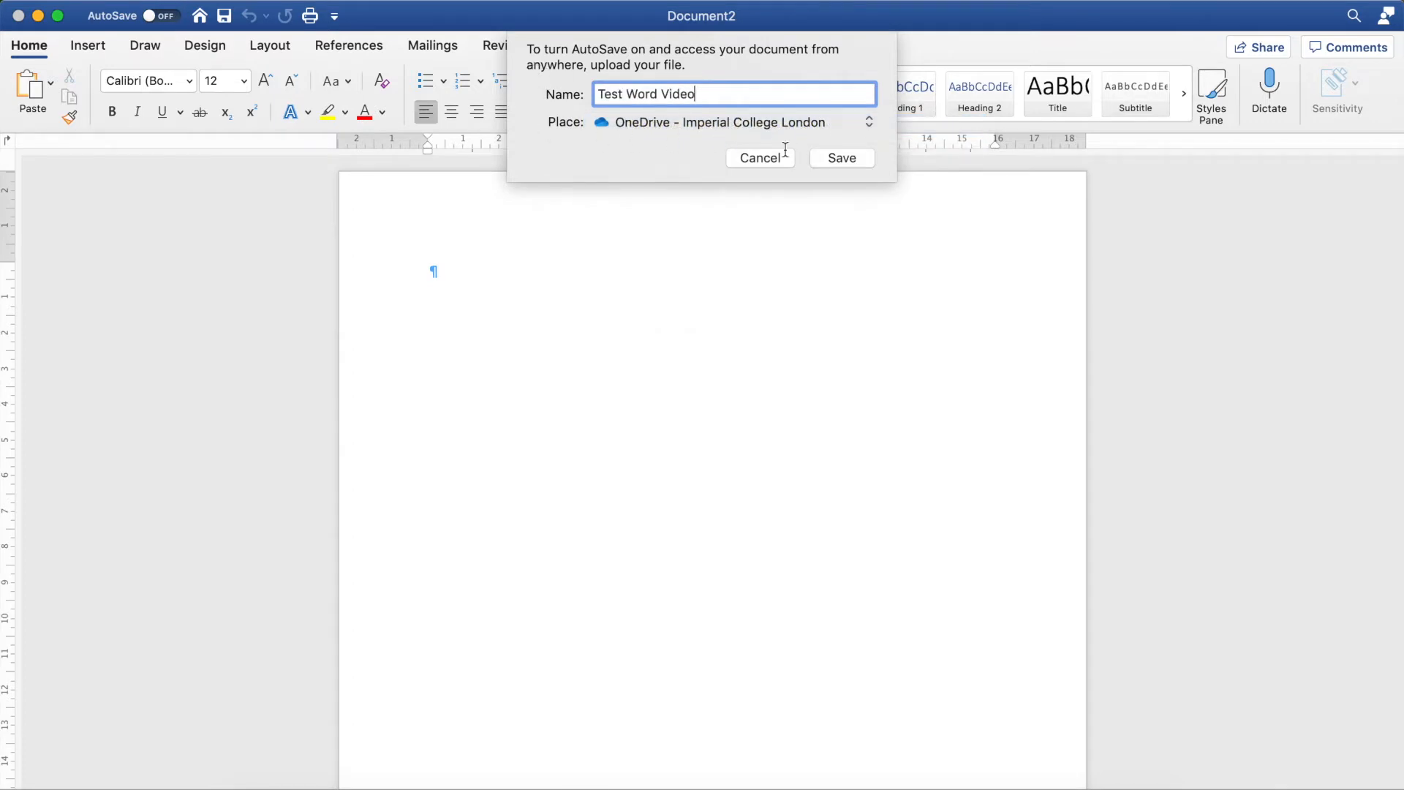
{"action": "key", "text": "Return"}
Enter the sample text "Haha" and "How are you" on two separate lines
{"action": "type", "text": "haha"}
{"action": "key", "text": "Return"}
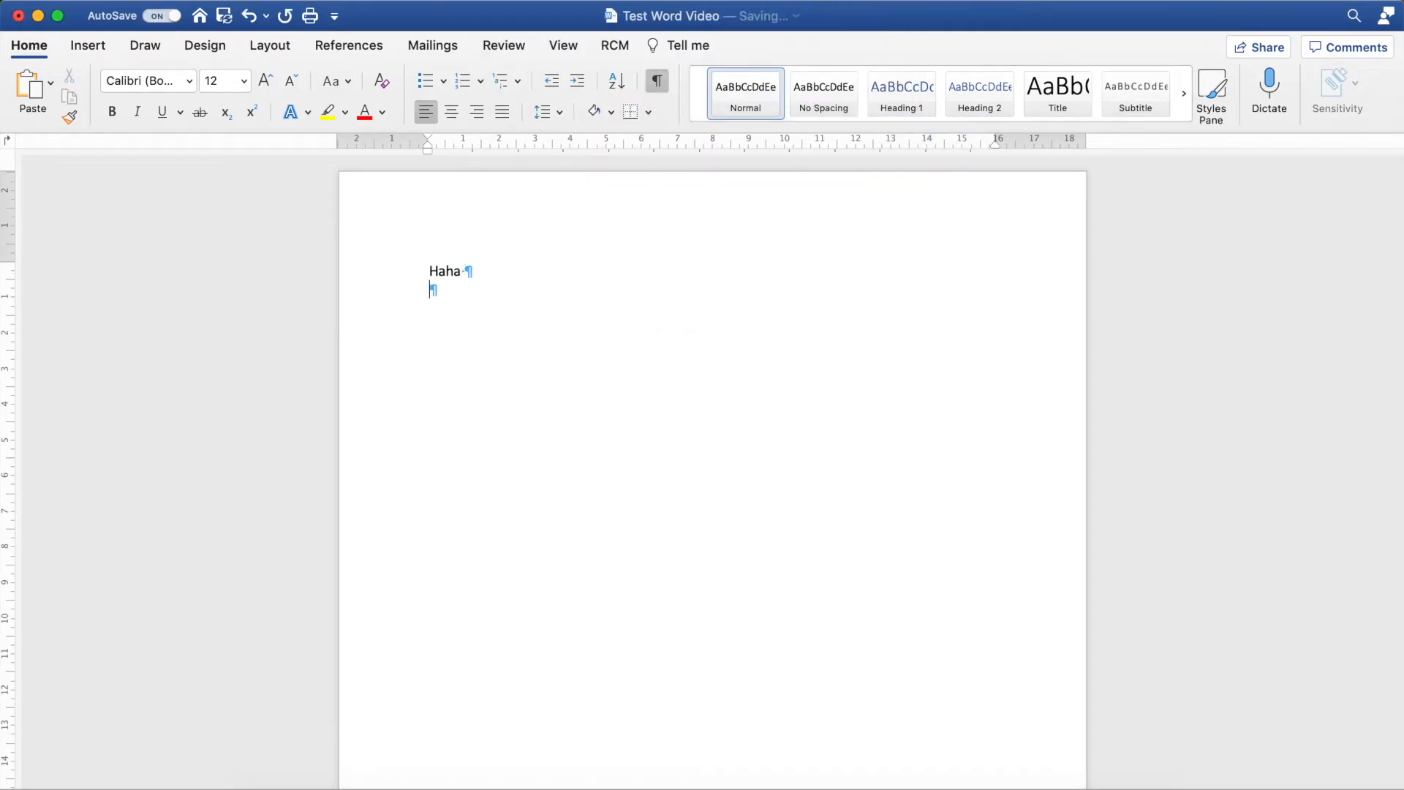
{"action": "type", "text": "How are you"}
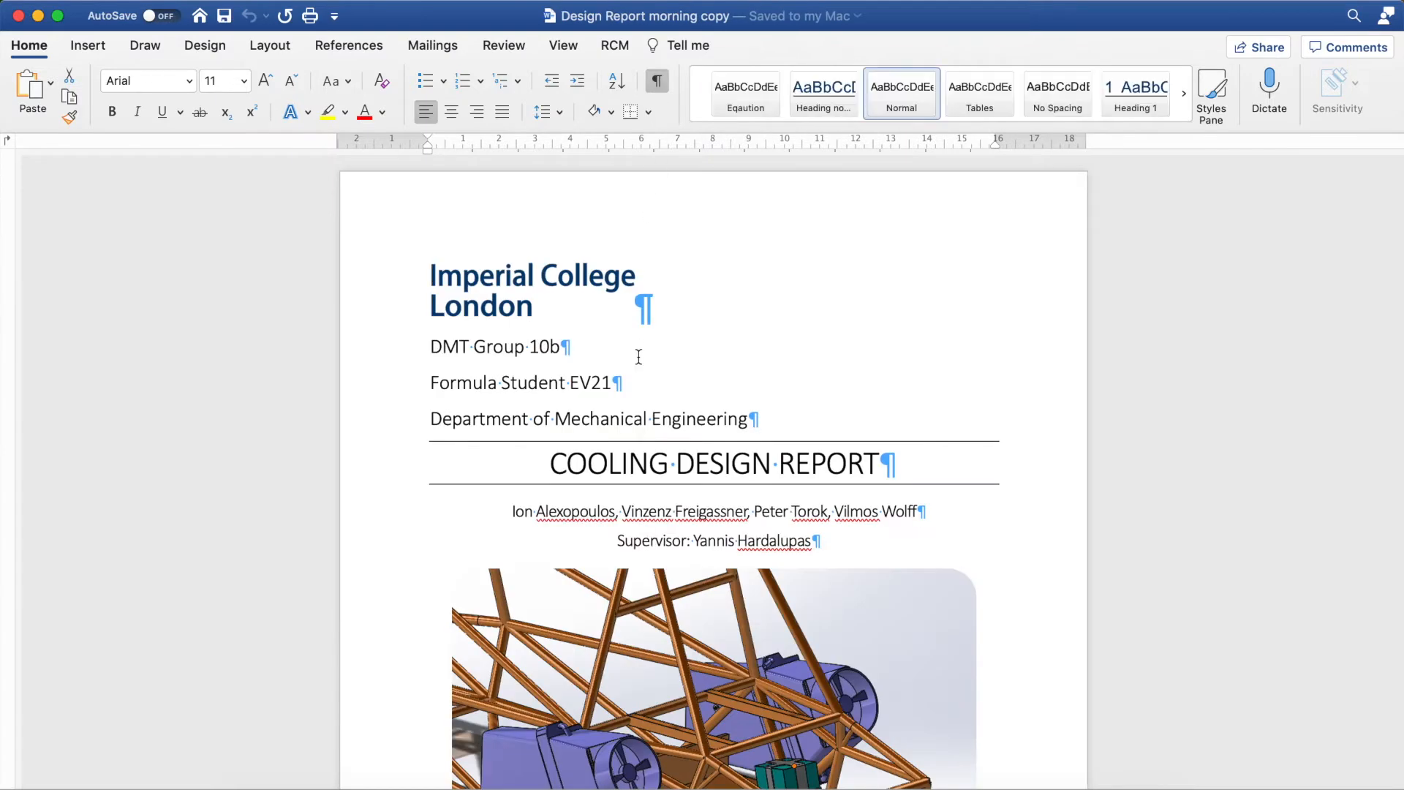
In the design report, try adding empty paragraphs after the first Executive Summary paragraph and remove them again
{"action": "scroll", "coordinate": [608, 552], "scroll_direction": "down", "scroll_amount": 15}
{"action": "scroll", "coordinate": [608, 552], "scroll_direction": "up", "scroll_amount": 3}
{"action": "scroll", "coordinate": [607, 552], "scroll_direction": "up", "scroll_amount": 4}
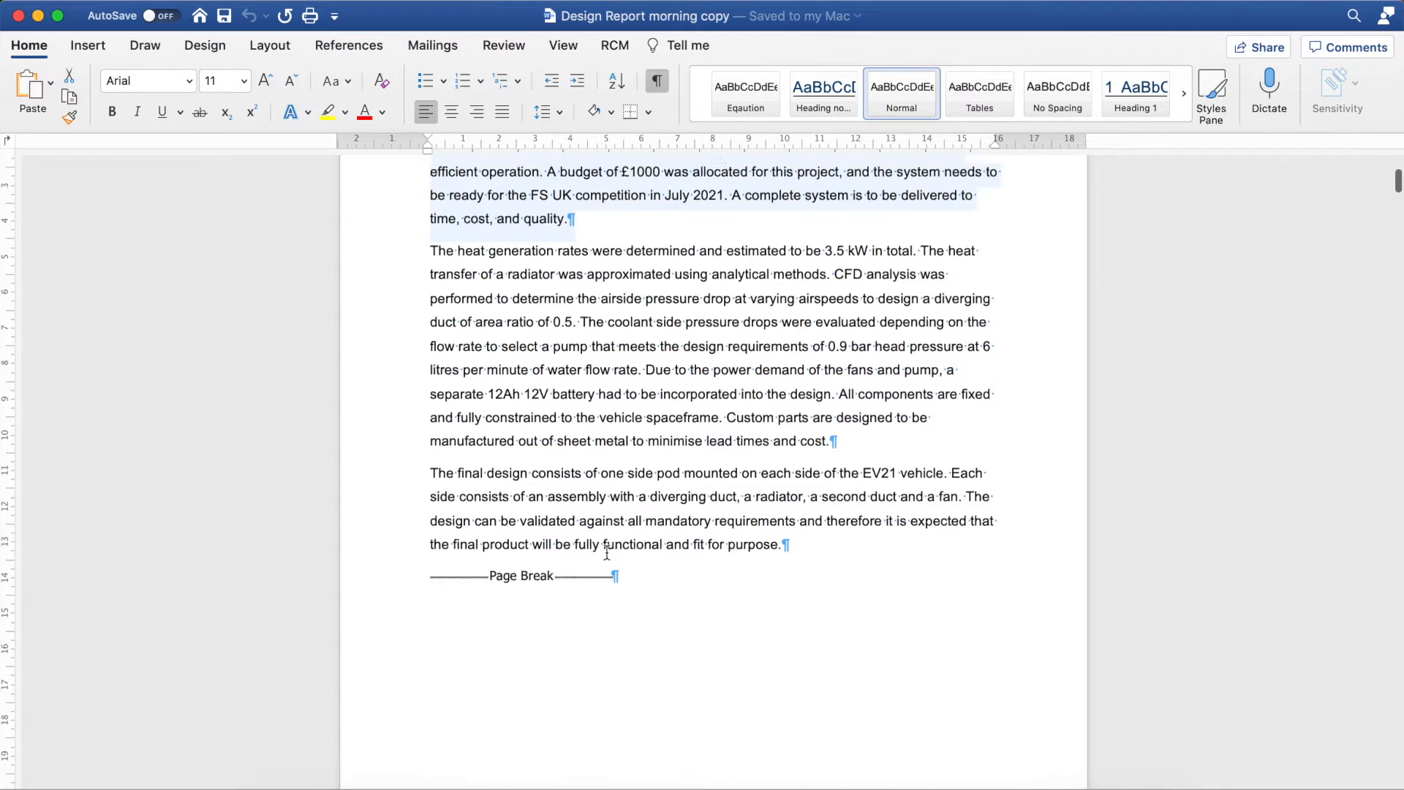
{"action": "left_click", "coordinate": [598, 388]}
{"action": "scroll", "coordinate": [599, 389], "scroll_direction": "up", "scroll_amount": 5}
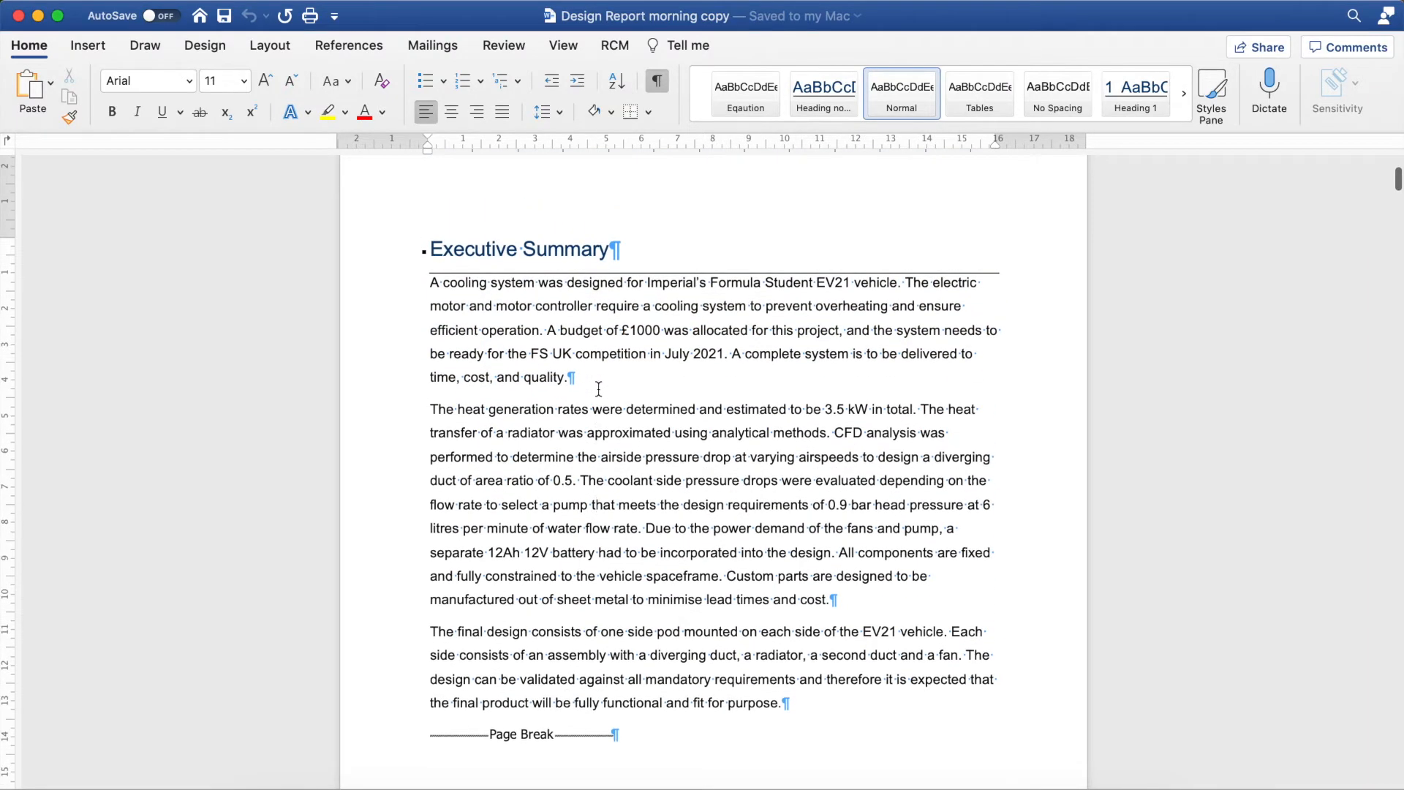
{"action": "left_click", "coordinate": [582, 381]}
{"action": "key", "text": "Return"}
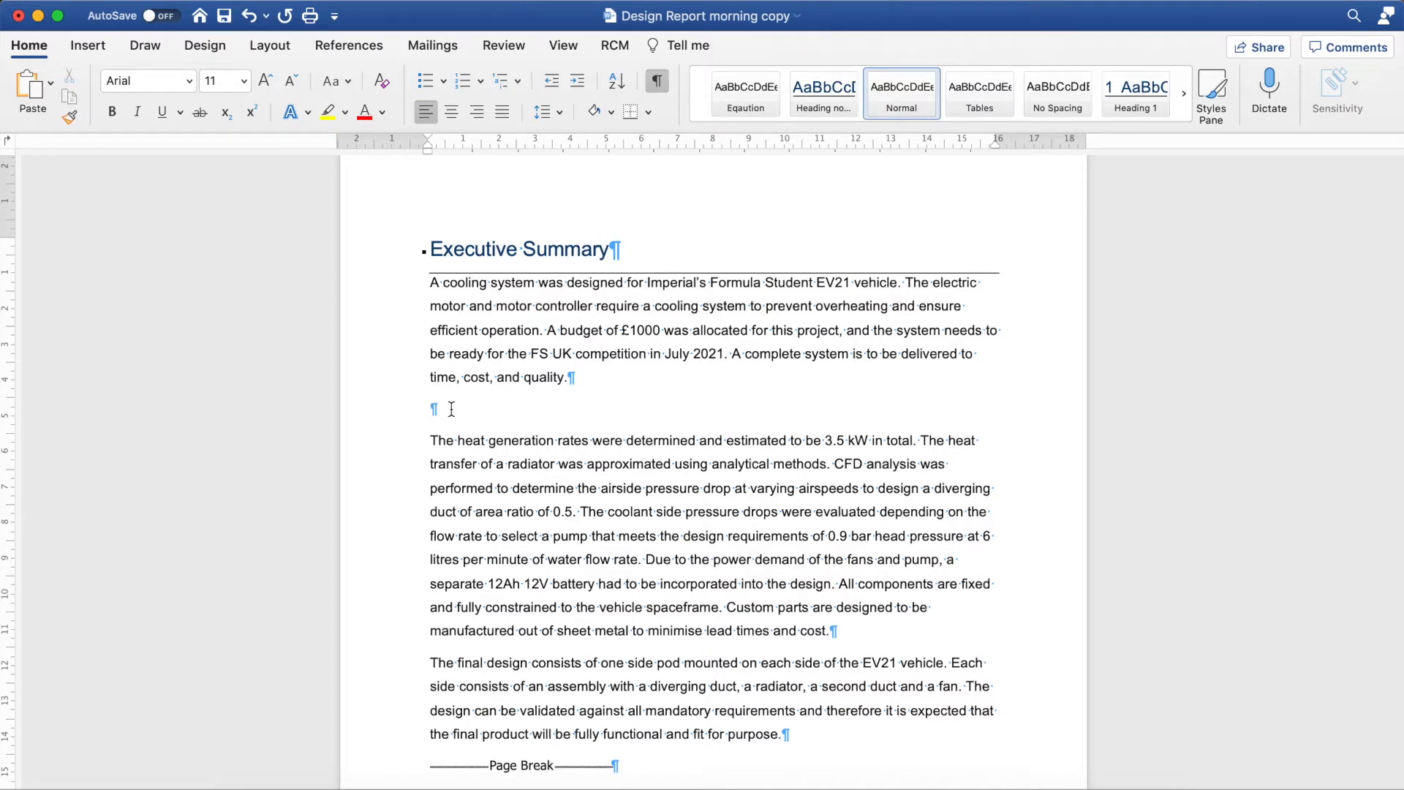
{"action": "key", "text": "Return"}
{"action": "key", "text": "BackSpace"}
{"action": "key", "text": "BackSpace"}
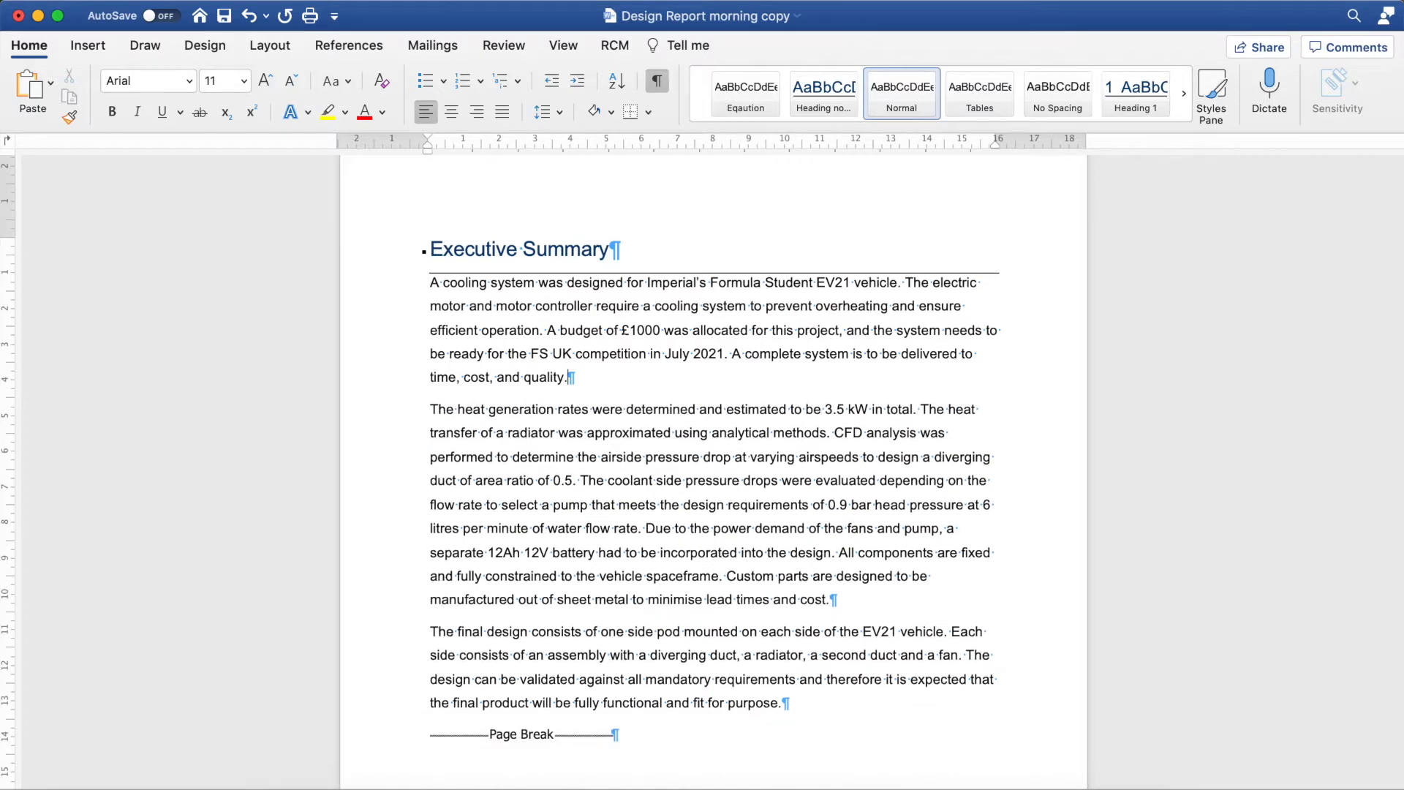
Insert an extra space between "were" and "determined" in the second Executive Summary paragraph and hide the formatting marks
{"action": "scroll", "coordinate": [645, 412], "scroll_direction": "up", "scroll_amount": 10}
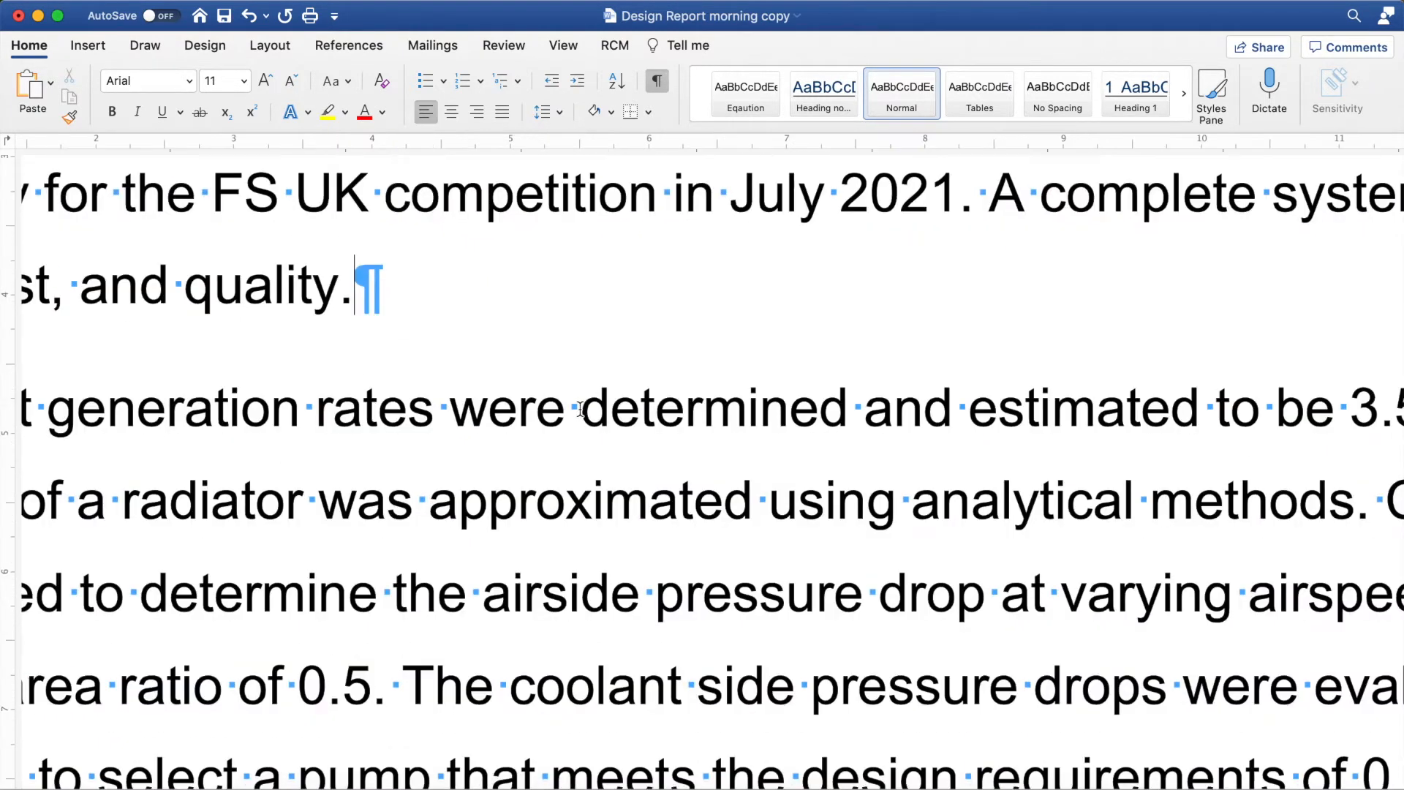
{"action": "left_click_drag", "start_coordinate": [579, 409], "coordinate": [571, 410]}
{"action": "left_click", "coordinate": [570, 408]}
{"action": "scroll", "coordinate": [631, 497], "scroll_direction": "down", "scroll_amount": 5}
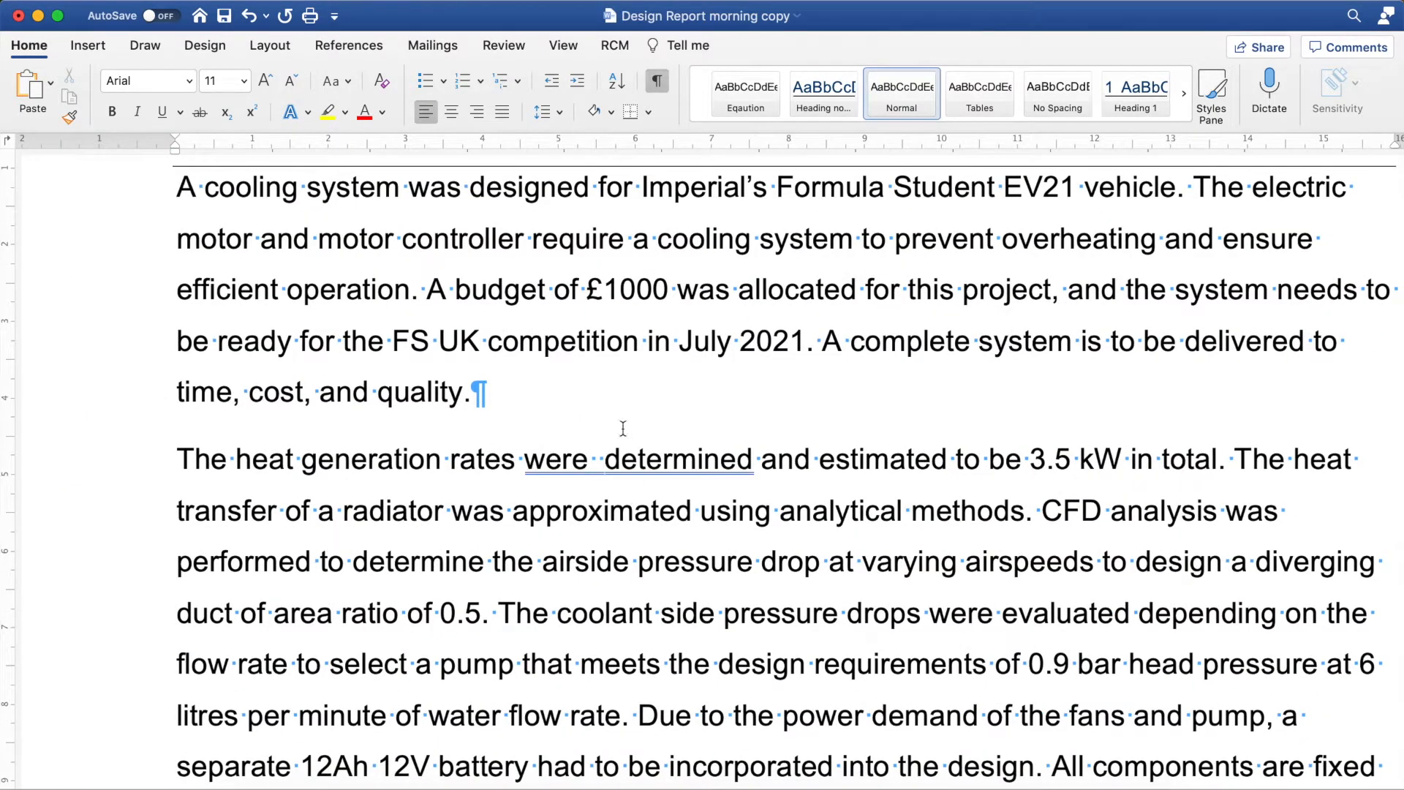
{"action": "key", "text": "super+8"}
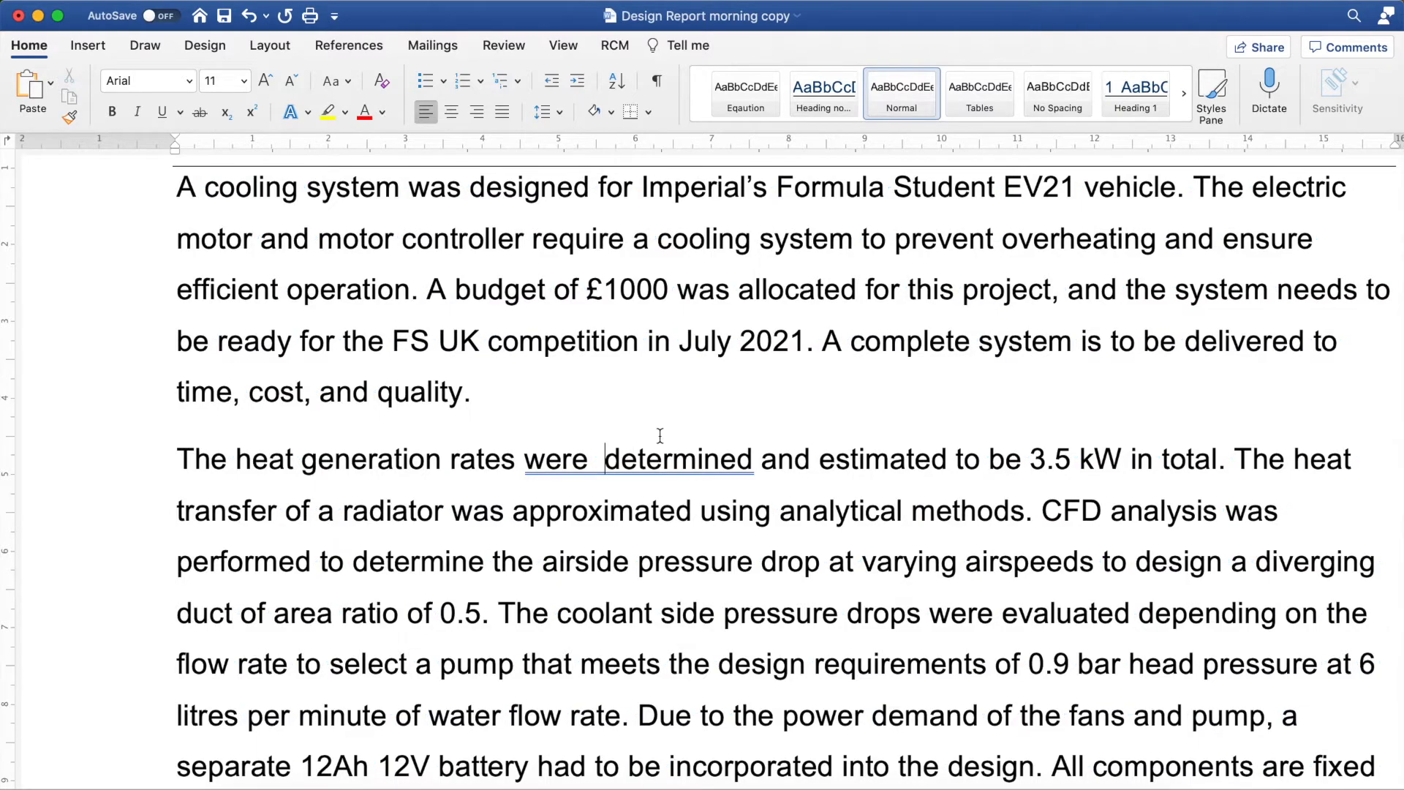
Delete the extra space between "were" and "determined" in the second Executive Summary paragraph
{"action": "scroll", "coordinate": [660, 435], "scroll_direction": "down", "scroll_amount": 3}
{"action": "scroll", "coordinate": [658, 438], "scroll_direction": "up", "scroll_amount": 1}
{"action": "scroll", "coordinate": [576, 390], "scroll_direction": "down", "scroll_amount": 4}
{"action": "scroll", "coordinate": [575, 390], "scroll_direction": "down", "scroll_amount": 3}
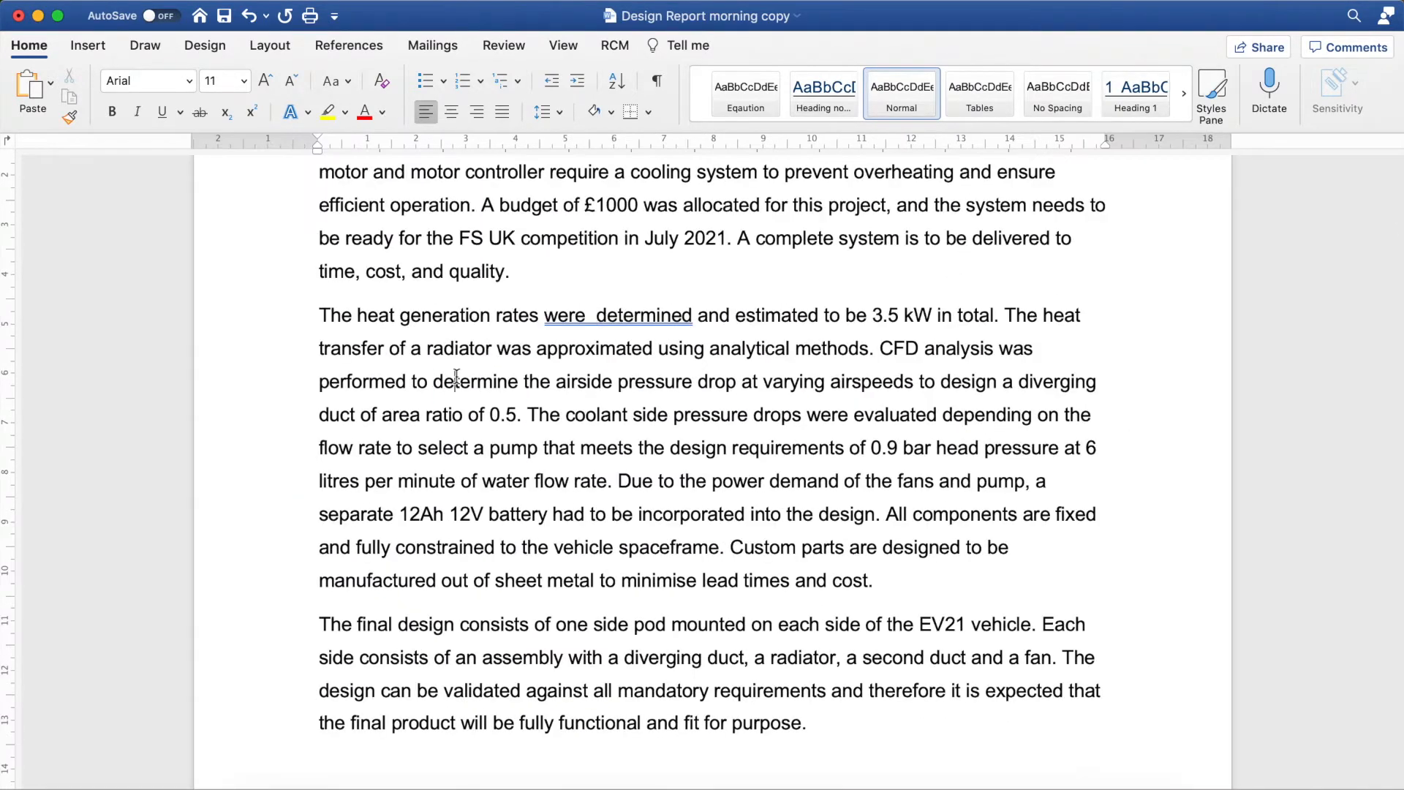
{"action": "triple_click", "coordinate": [462, 382]}
{"action": "left_click", "coordinate": [579, 379]}
{"action": "left_click", "coordinate": [596, 319]}
{"action": "key", "text": "BackSpace"}
Add an extra space before "Due to the power demand", delete it again, and turn the formatting marks back on
{"action": "left_click", "coordinate": [618, 481]}
{"action": "left_click", "coordinate": [691, 521]}
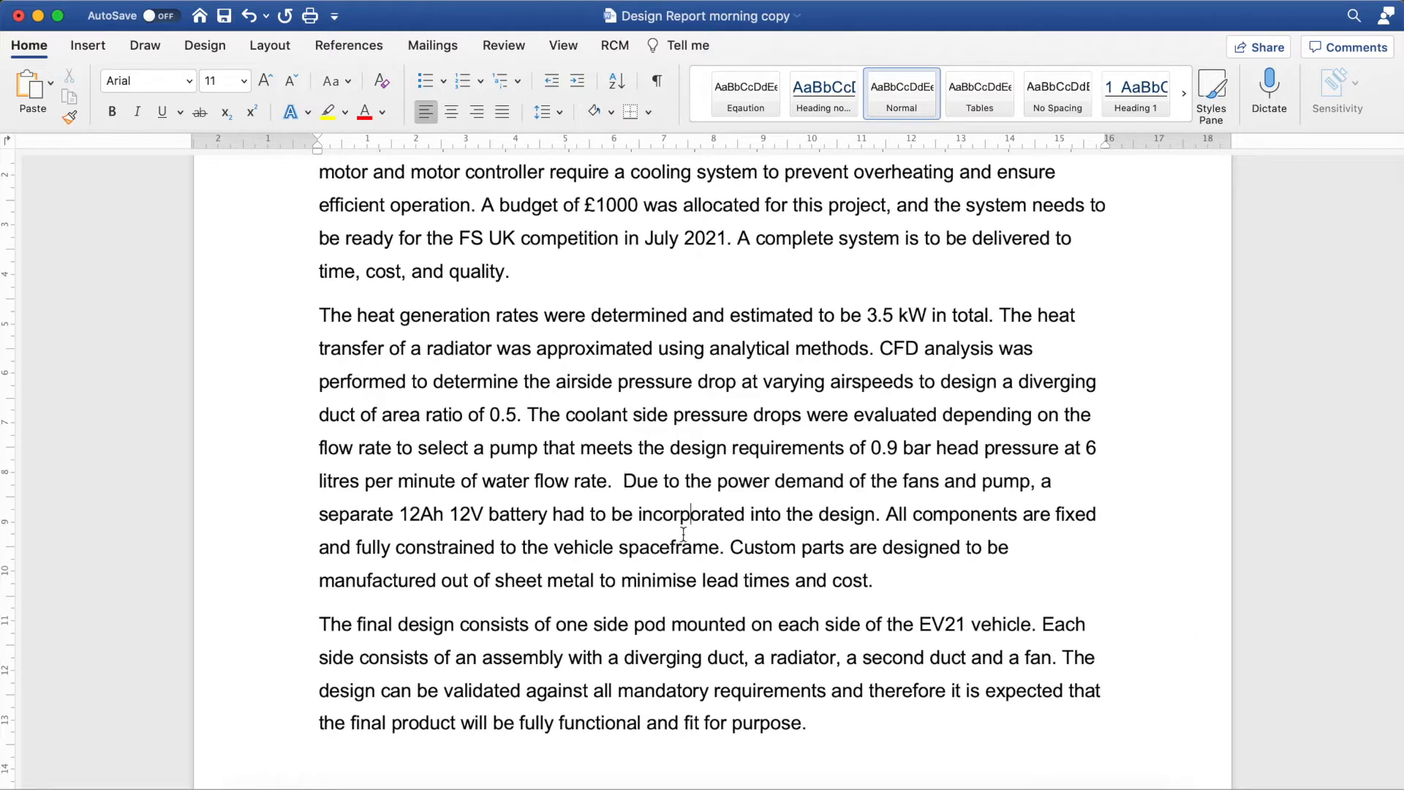
{"action": "left_click", "coordinate": [618, 480]}
{"action": "key", "text": "BackSpace"}
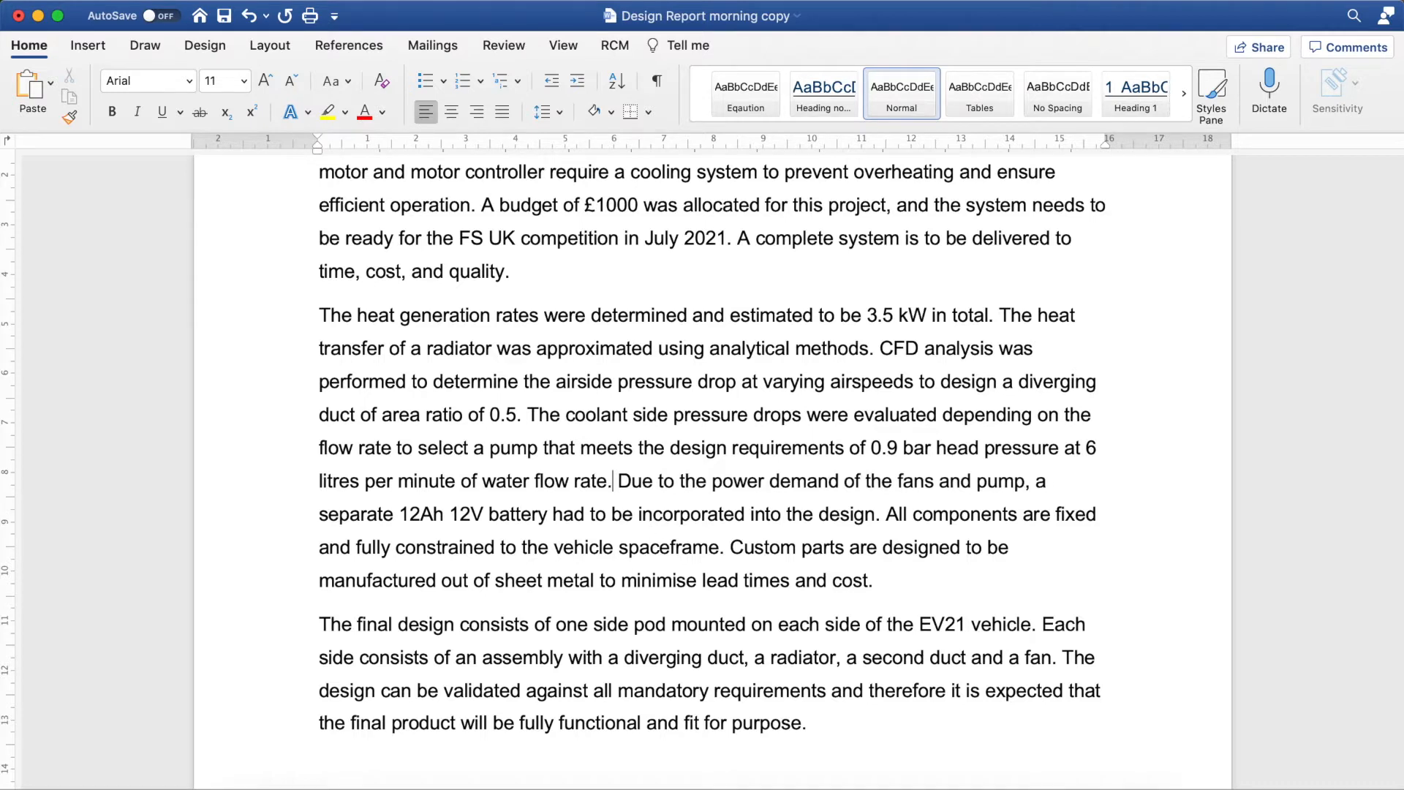
{"action": "left_click", "coordinate": [658, 82]}
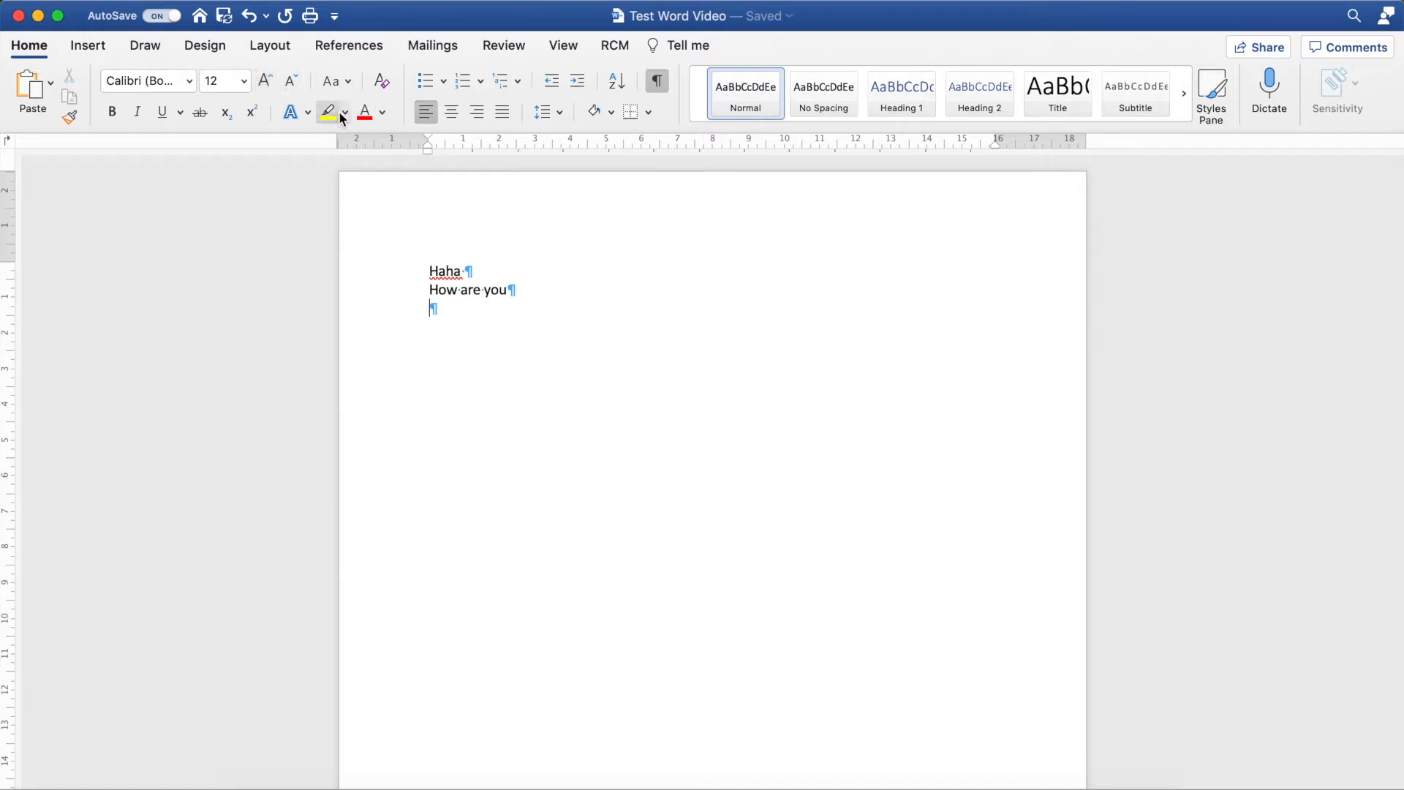
View the available line spacing choices in the Test Word Video document without applying one
{"action": "left_click", "coordinate": [546, 114]}
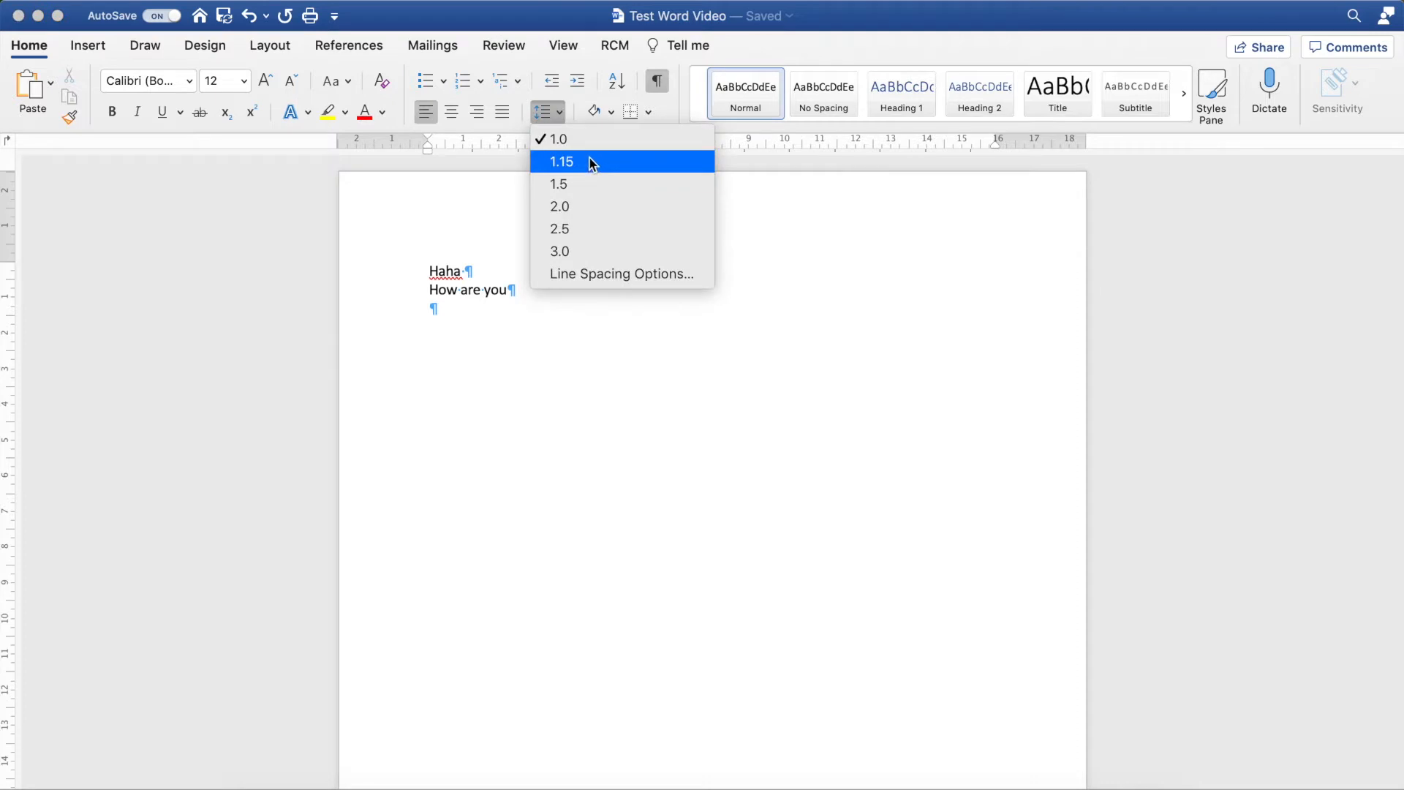
{"action": "left_click", "coordinate": [552, 115]}
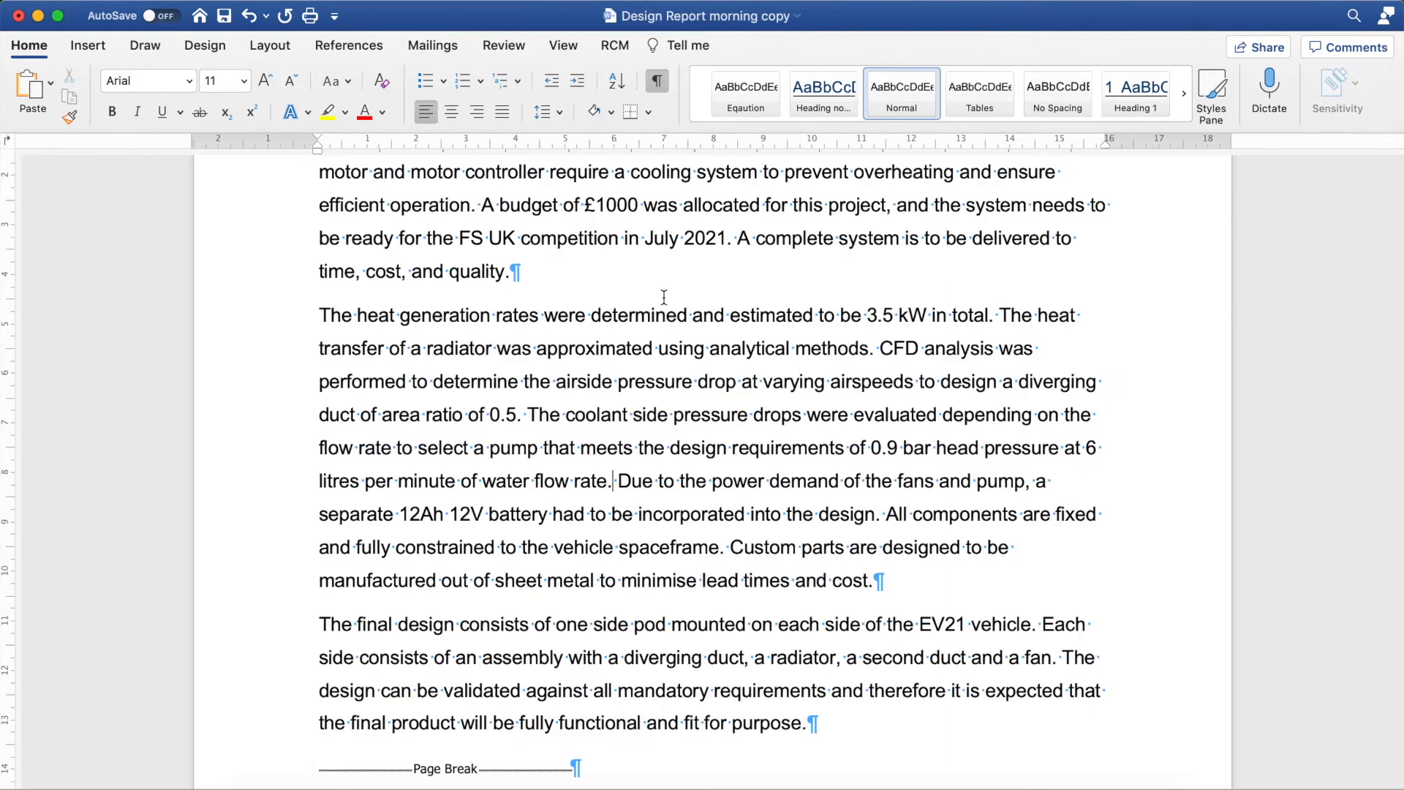
Select the second Executive Summary paragraph in the design report and display the full list of styles
{"action": "scroll", "coordinate": [661, 310], "scroll_direction": "up", "scroll_amount": 5}
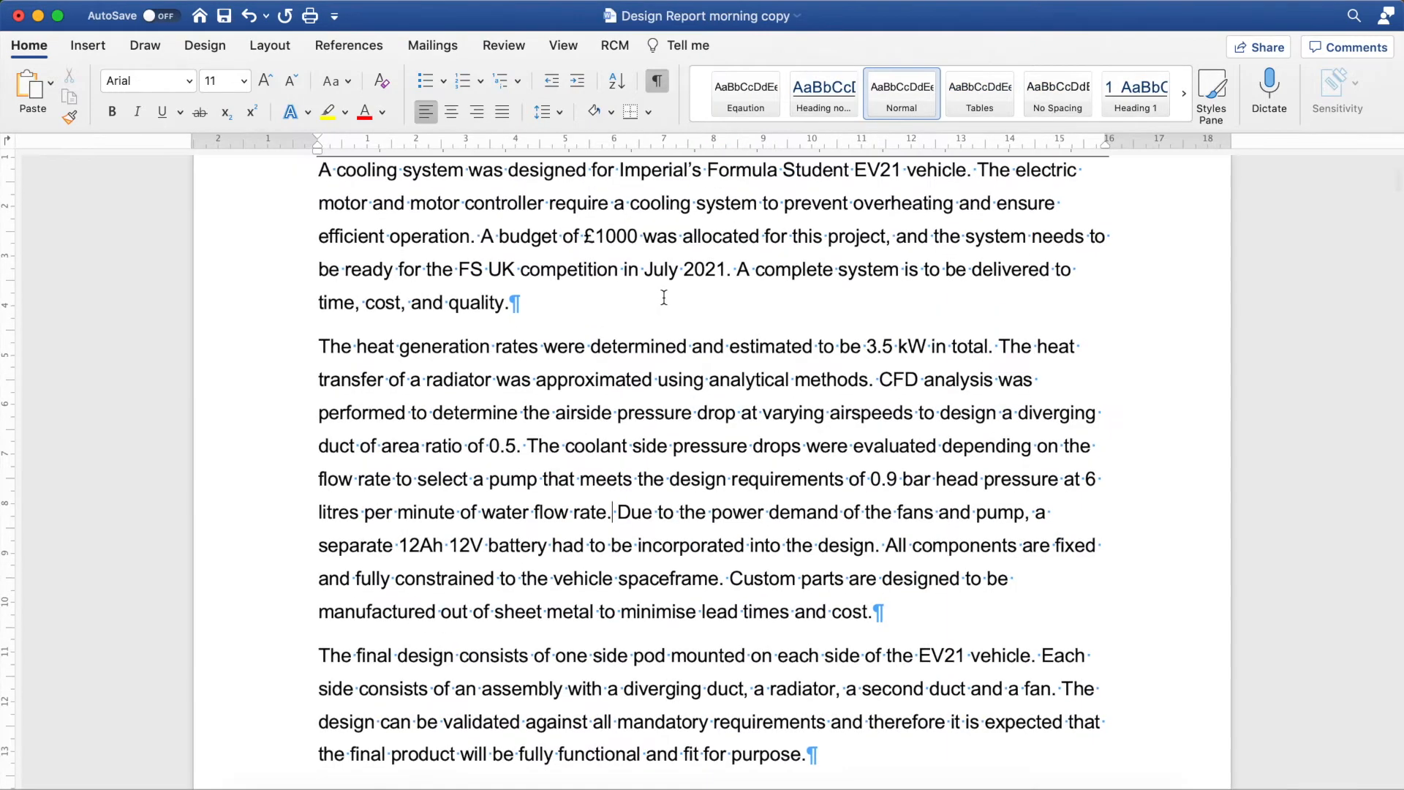
{"action": "scroll", "coordinate": [661, 310], "scroll_direction": "down", "scroll_amount": 1}
{"action": "scroll", "coordinate": [661, 310], "scroll_direction": "down", "scroll_amount": 3}
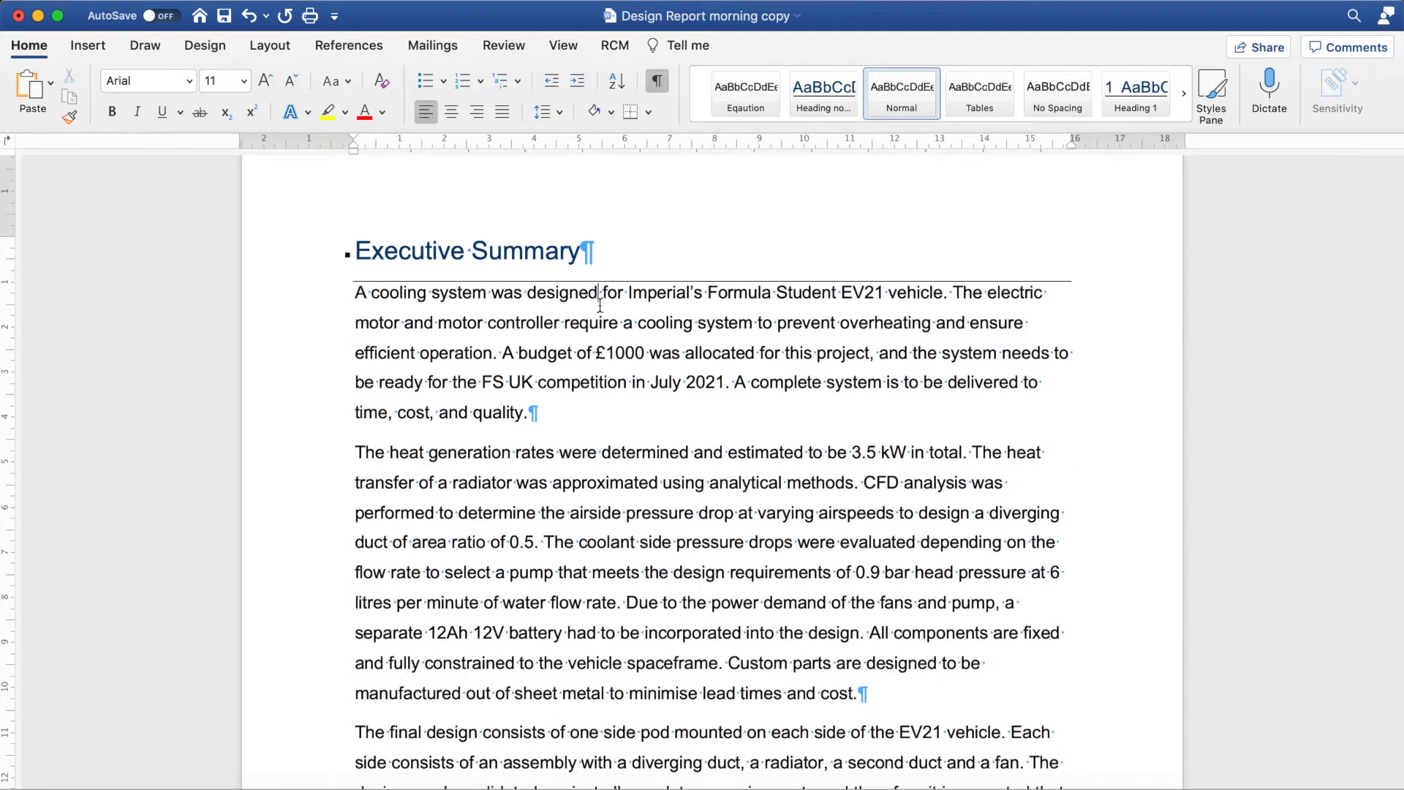
{"action": "triple_click", "coordinate": [600, 303]}
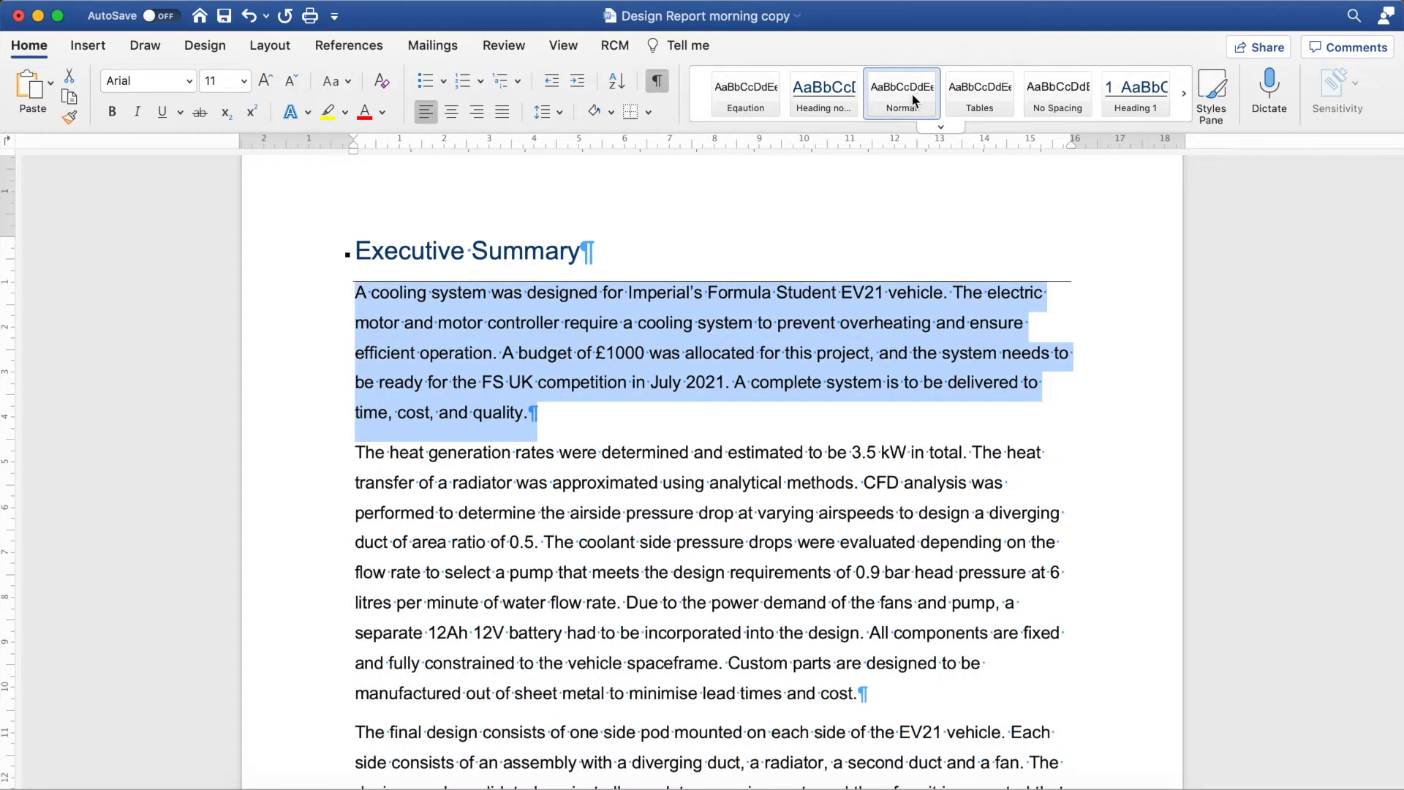
{"action": "triple_click", "coordinate": [585, 582]}
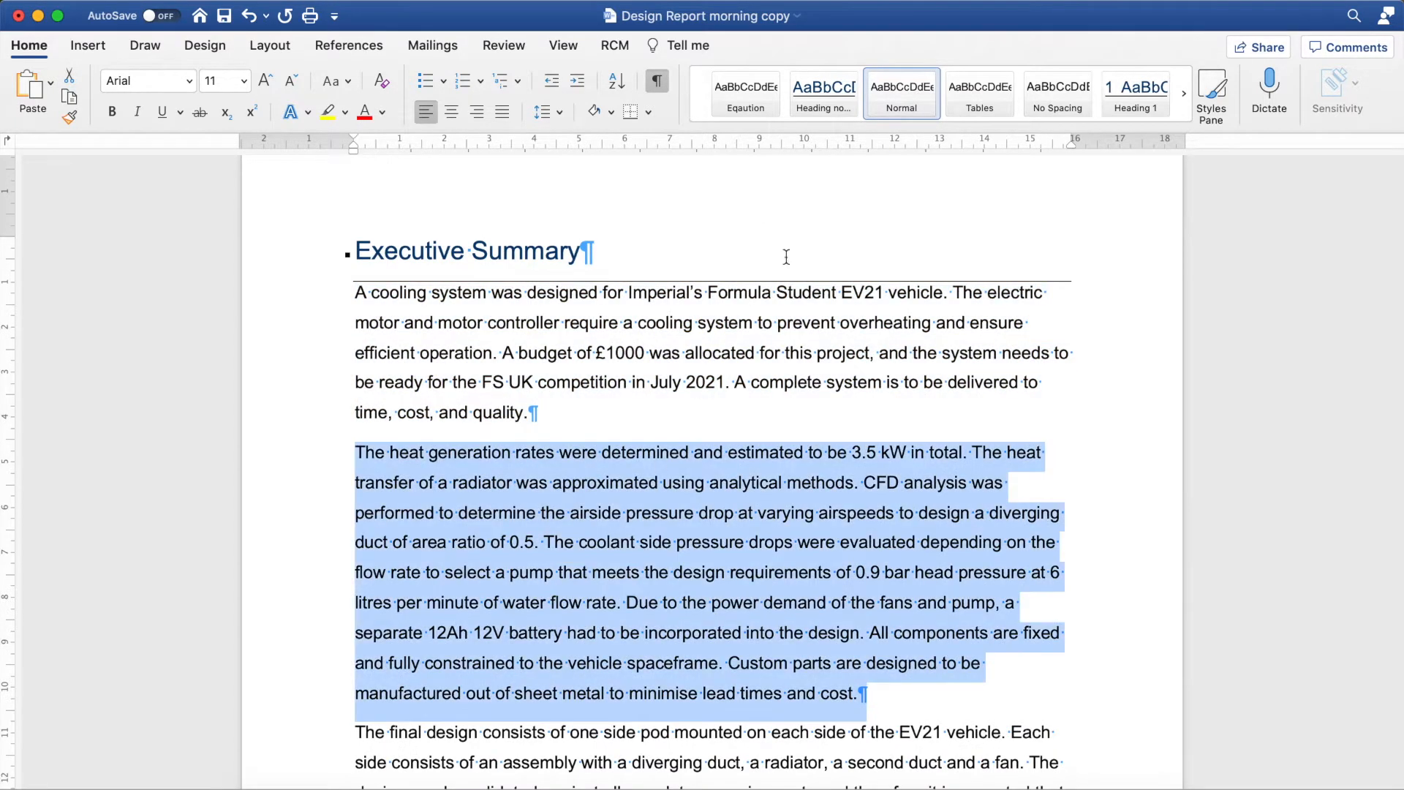
{"action": "left_click", "coordinate": [1218, 97]}
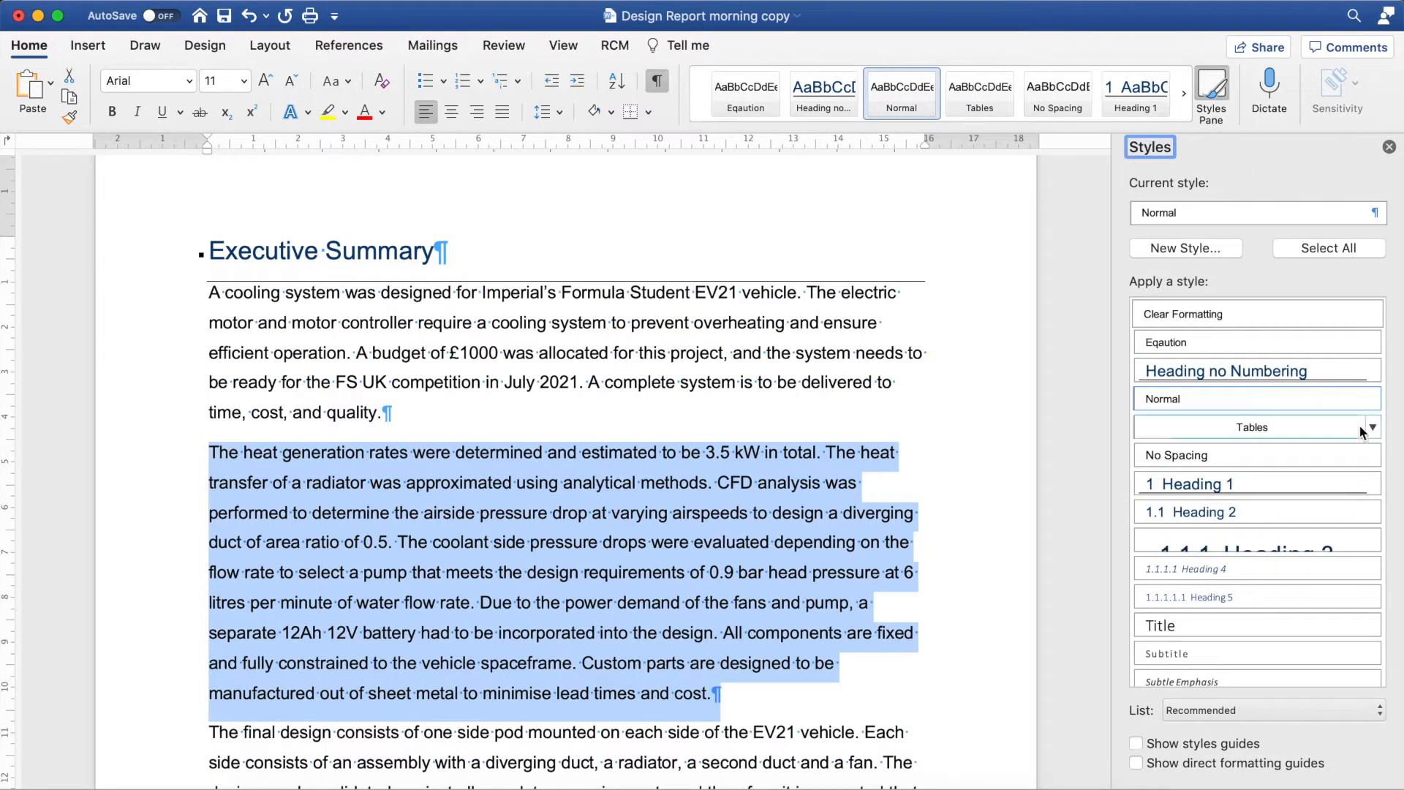
Select all text that uses the Normal style in the design report and review the selection back to the Introduction
{"action": "left_click", "coordinate": [1373, 399]}
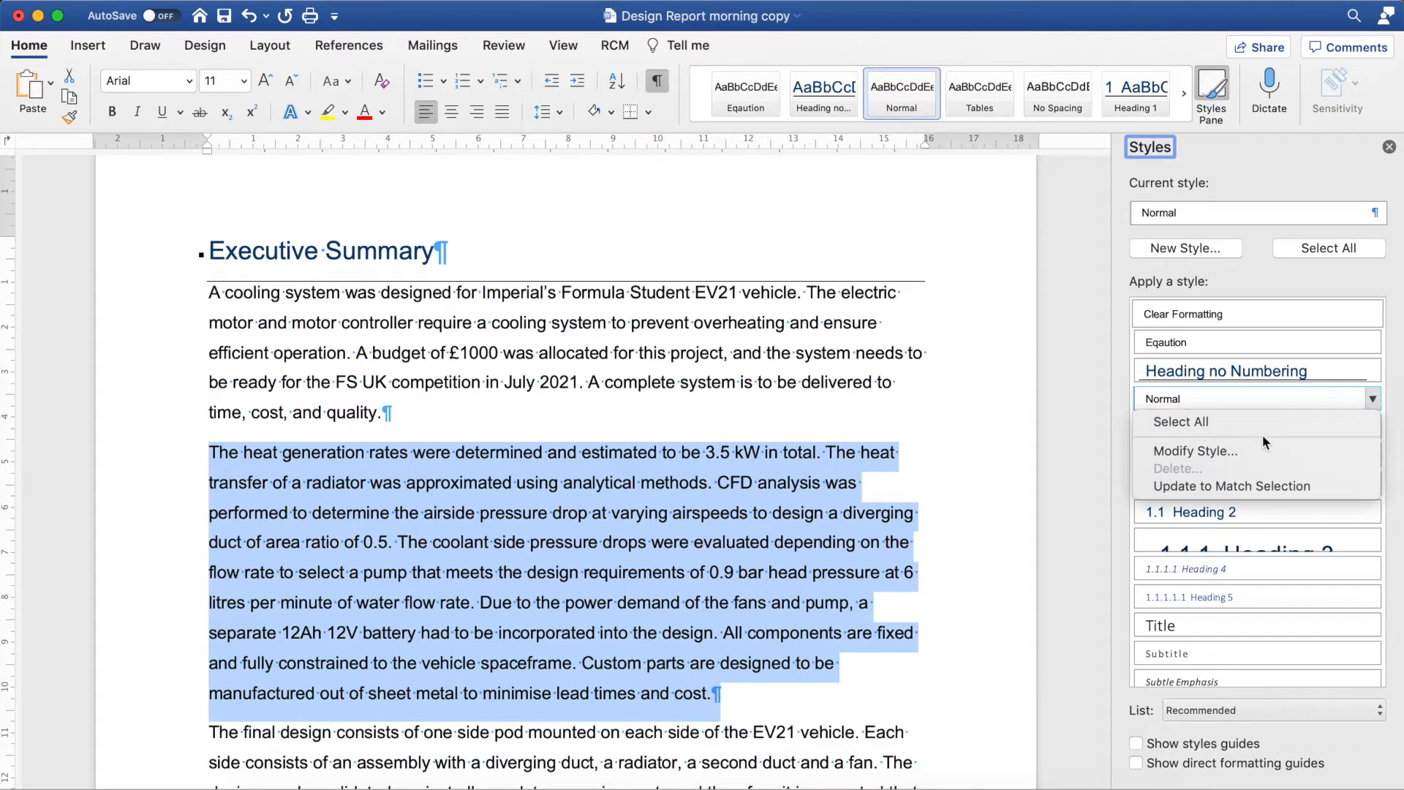
{"action": "left_click", "coordinate": [1222, 420]}
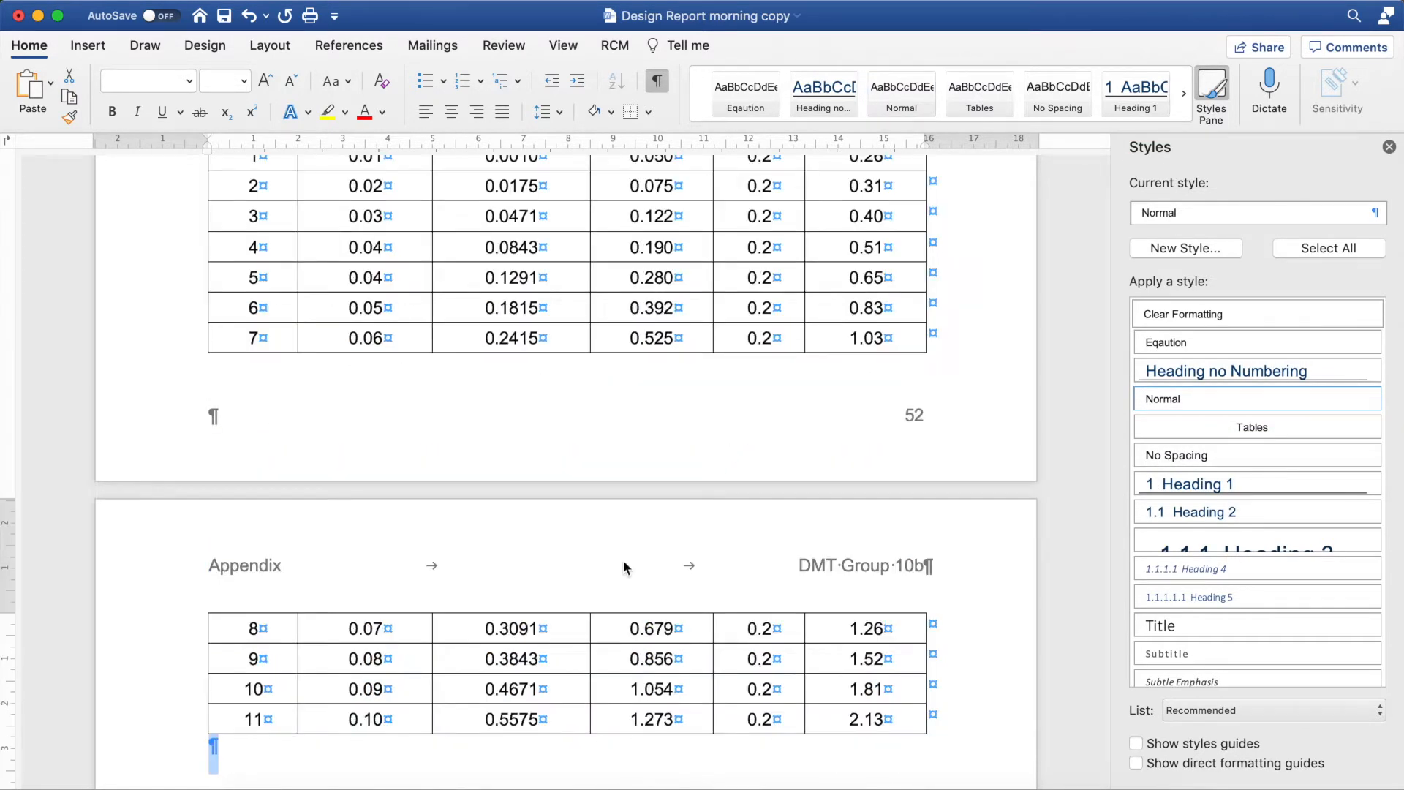
{"action": "scroll", "coordinate": [623, 560], "scroll_direction": "up", "scroll_amount": 15}
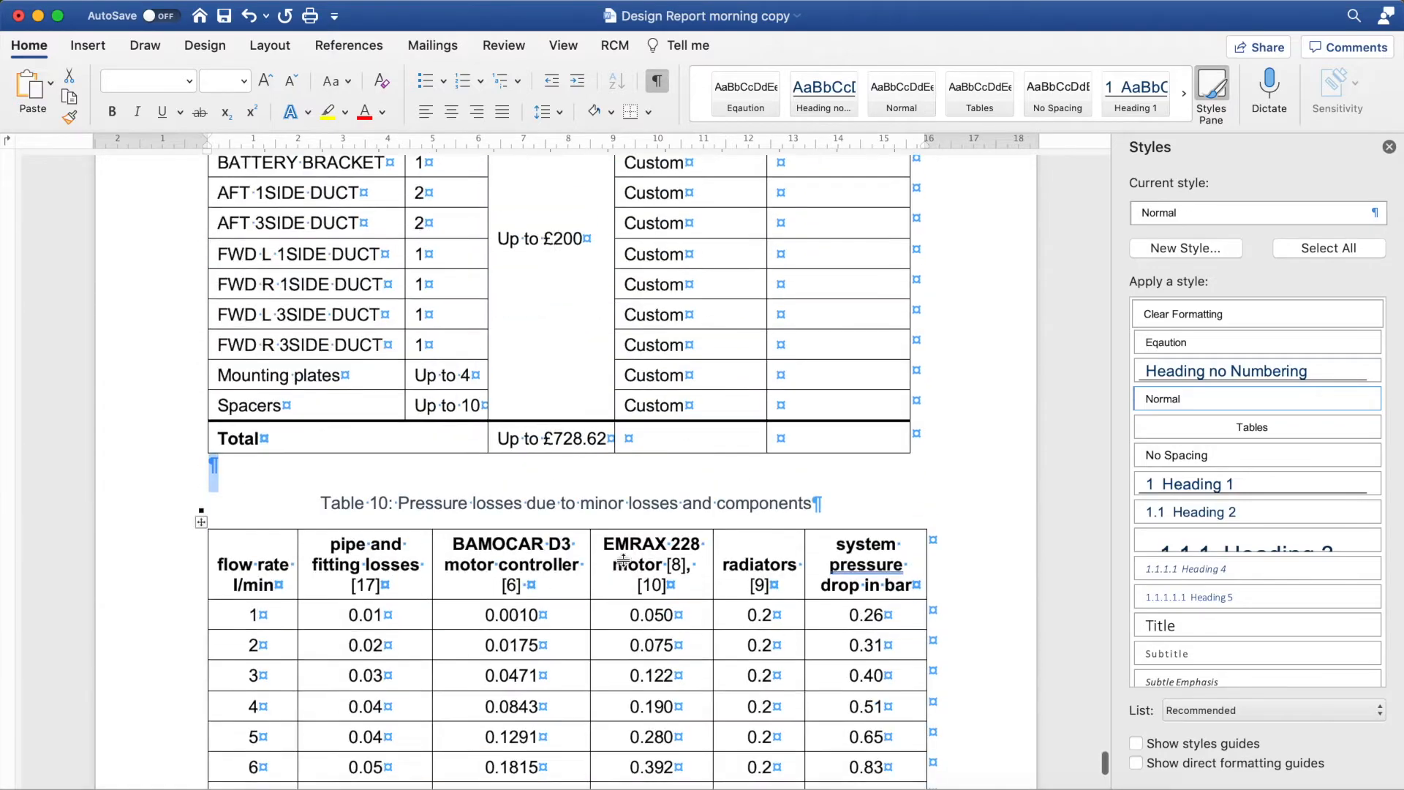
{"action": "scroll", "coordinate": [623, 559], "scroll_direction": "up", "scroll_amount": 20}
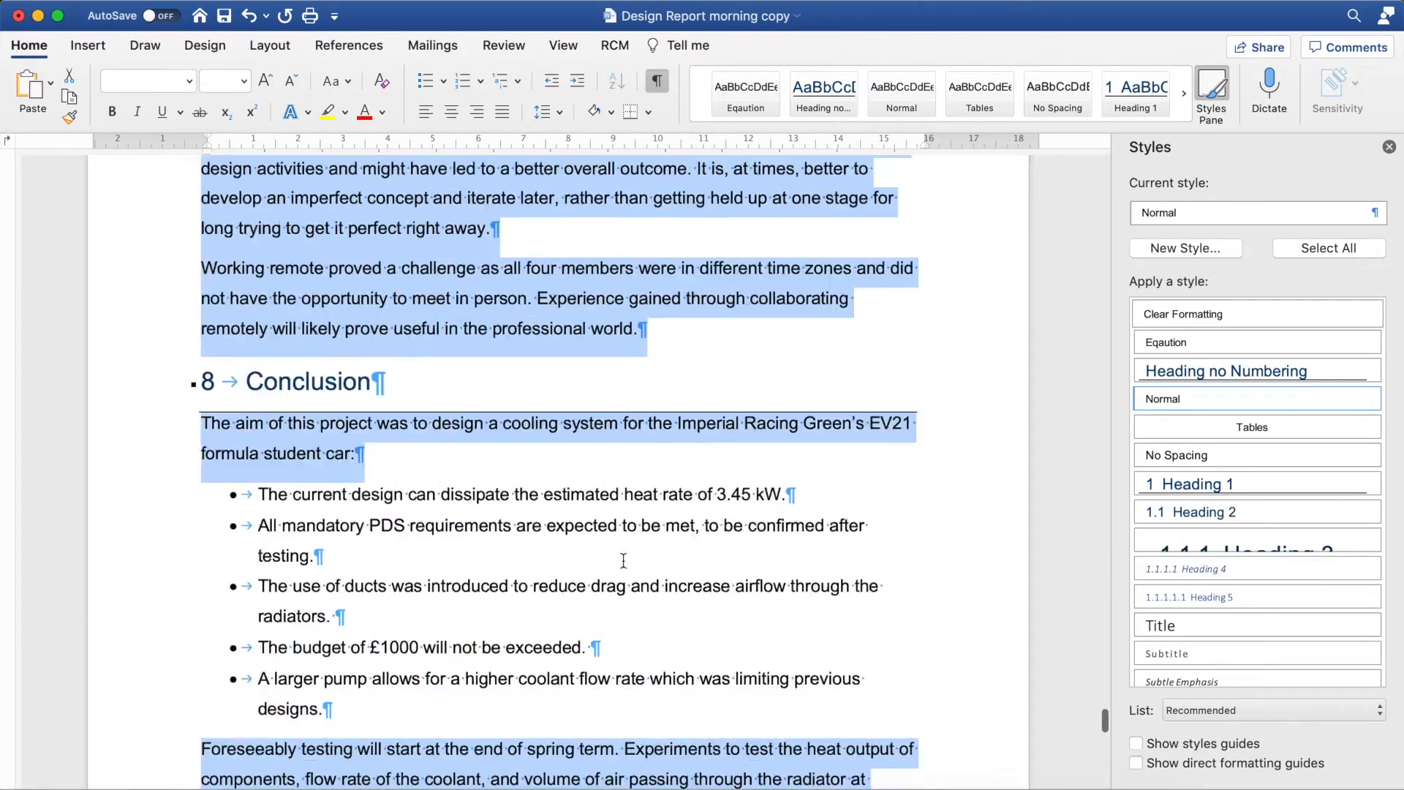
{"action": "scroll", "coordinate": [623, 559], "scroll_direction": "up", "scroll_amount": 20}
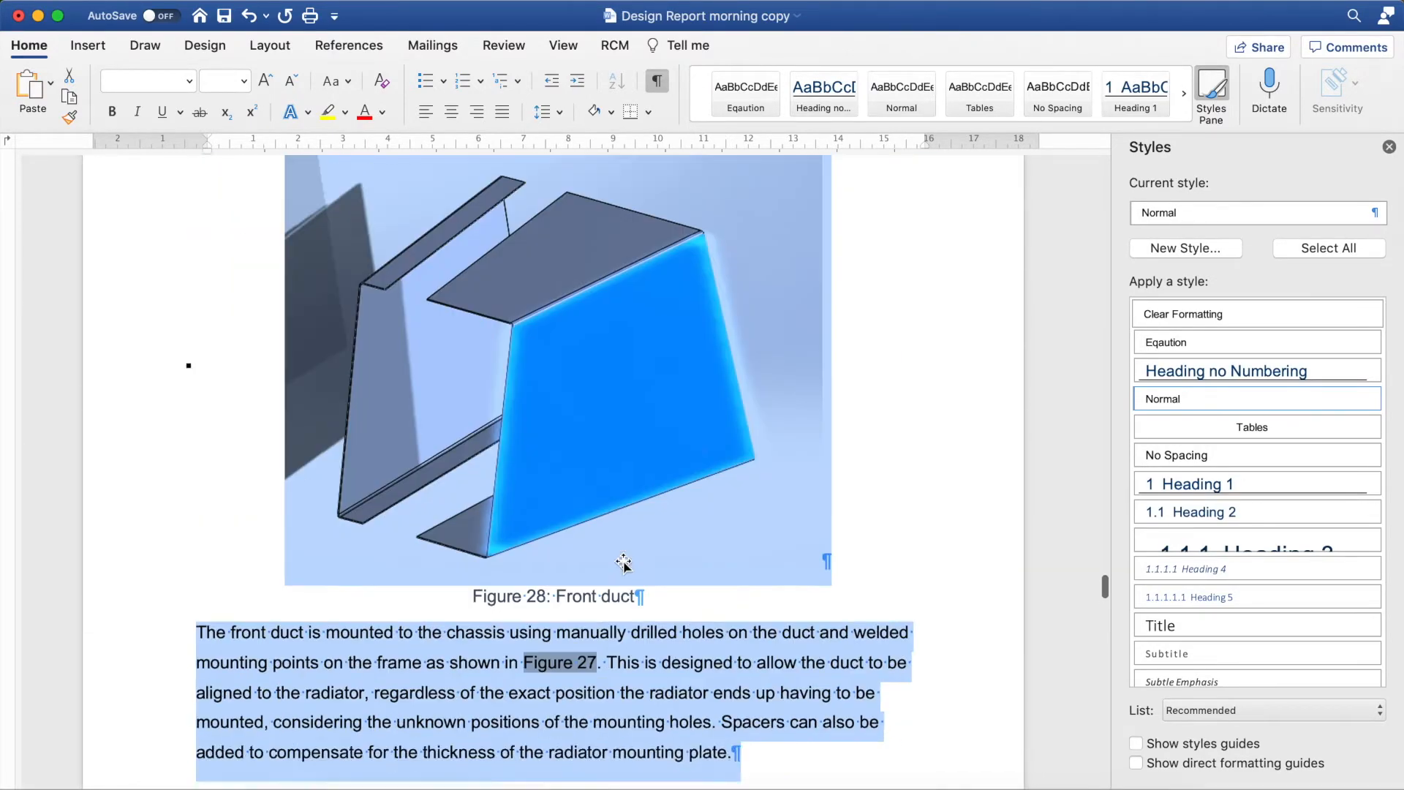
{"action": "scroll", "coordinate": [623, 566], "scroll_direction": "up", "scroll_amount": 20}
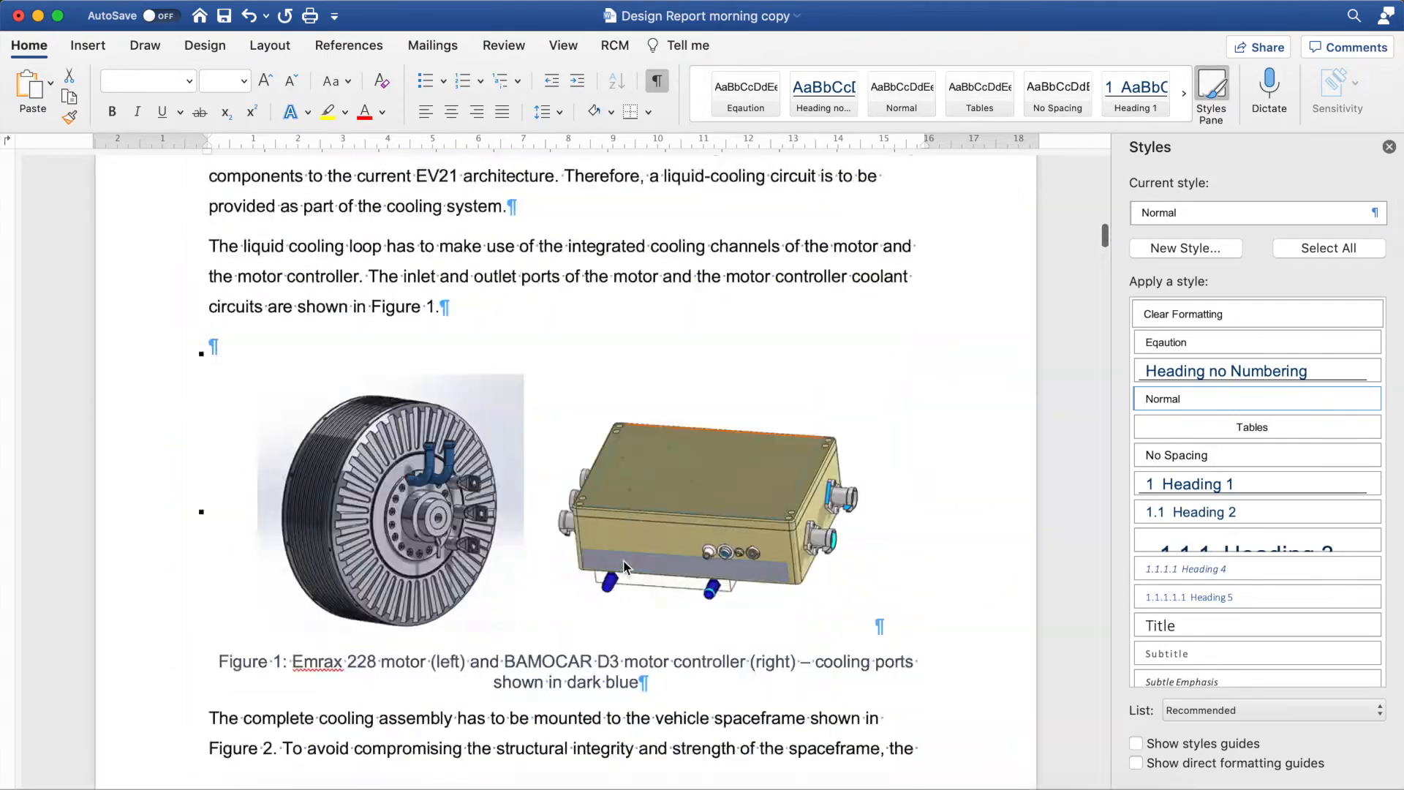
{"action": "scroll", "coordinate": [623, 560], "scroll_direction": "up", "scroll_amount": 5}
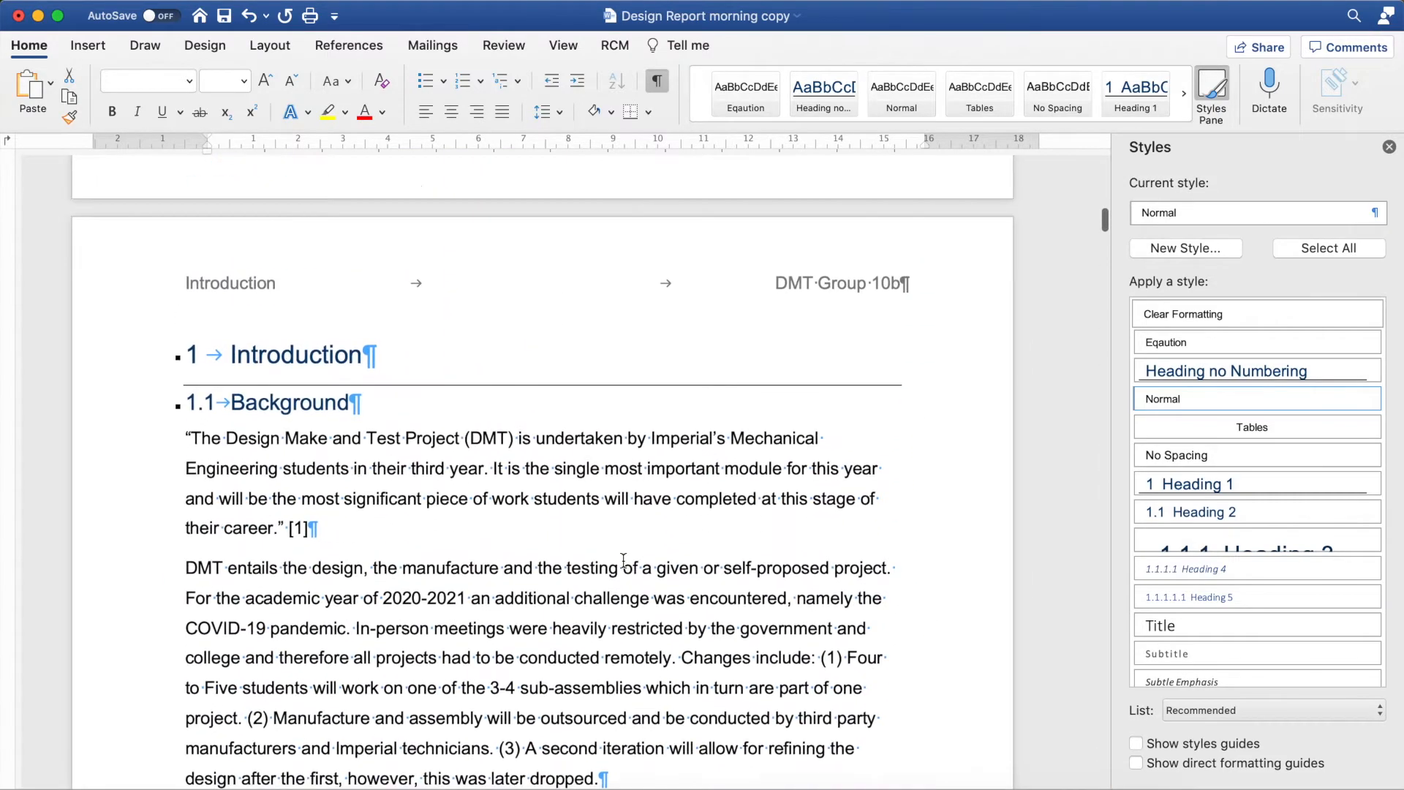
Select the first paragraph under the Background heading to check its font and style
{"action": "scroll", "coordinate": [623, 559], "scroll_direction": "down", "scroll_amount": 2}
{"action": "triple_click", "coordinate": [313, 406]}
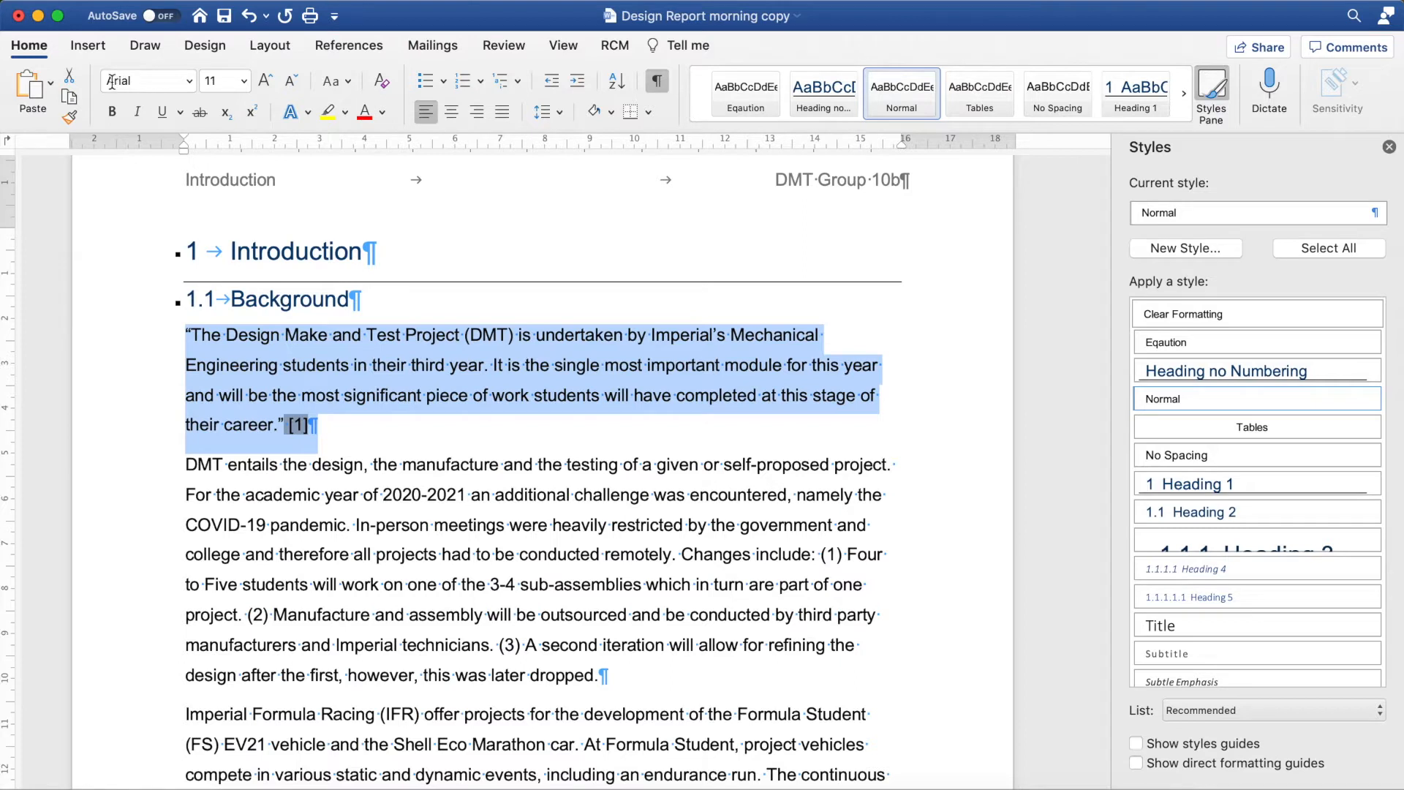
{"action": "left_click", "coordinate": [379, 374]}
{"action": "scroll", "coordinate": [965, 439], "scroll_direction": "up", "scroll_amount": 2}
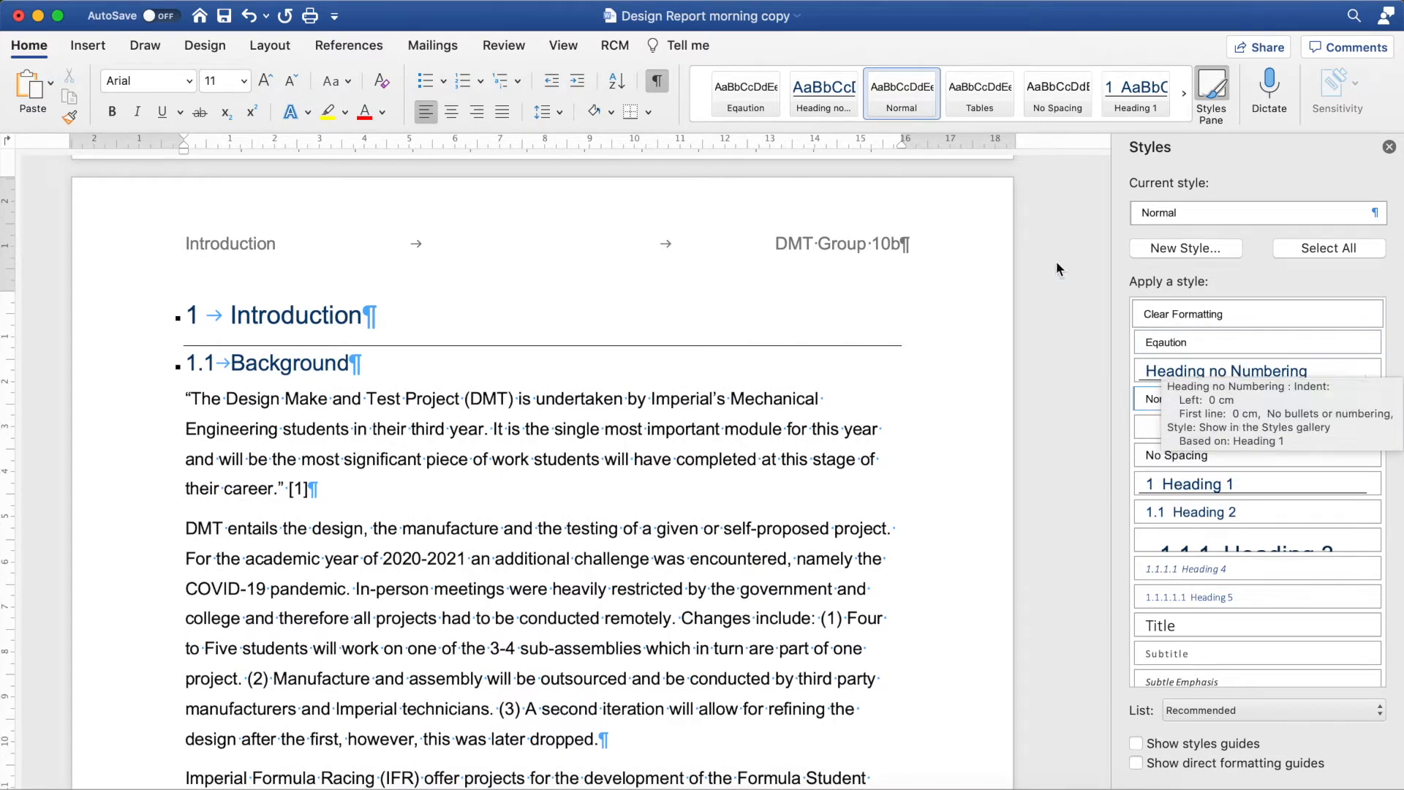
Select the Introduction and Background headings in turn to check which heading styles they use
{"action": "scroll", "coordinate": [542, 477], "scroll_direction": "up", "scroll_amount": 15}
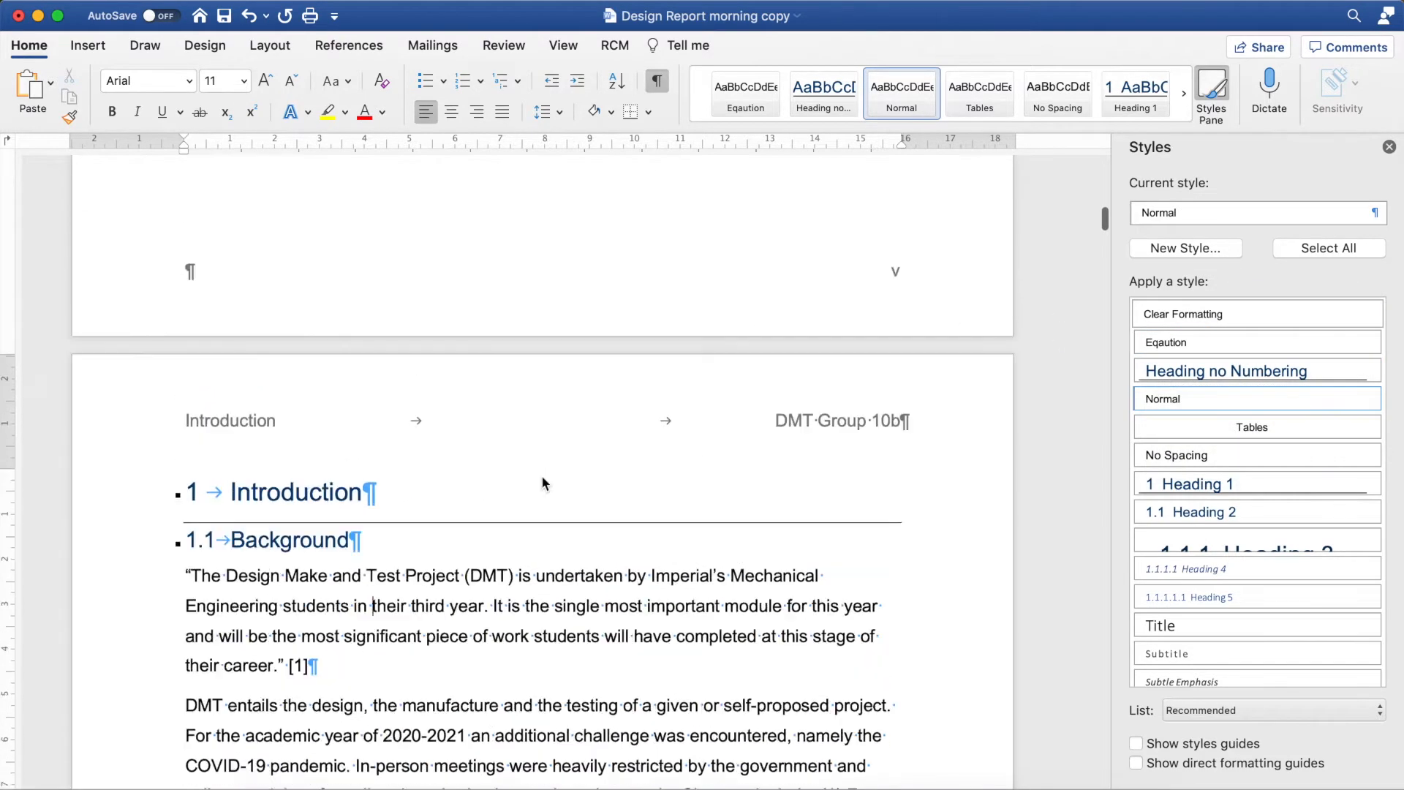
{"action": "scroll", "coordinate": [542, 476], "scroll_direction": "down", "scroll_amount": 10}
{"action": "scroll", "coordinate": [543, 477], "scroll_direction": "down", "scroll_amount": 10}
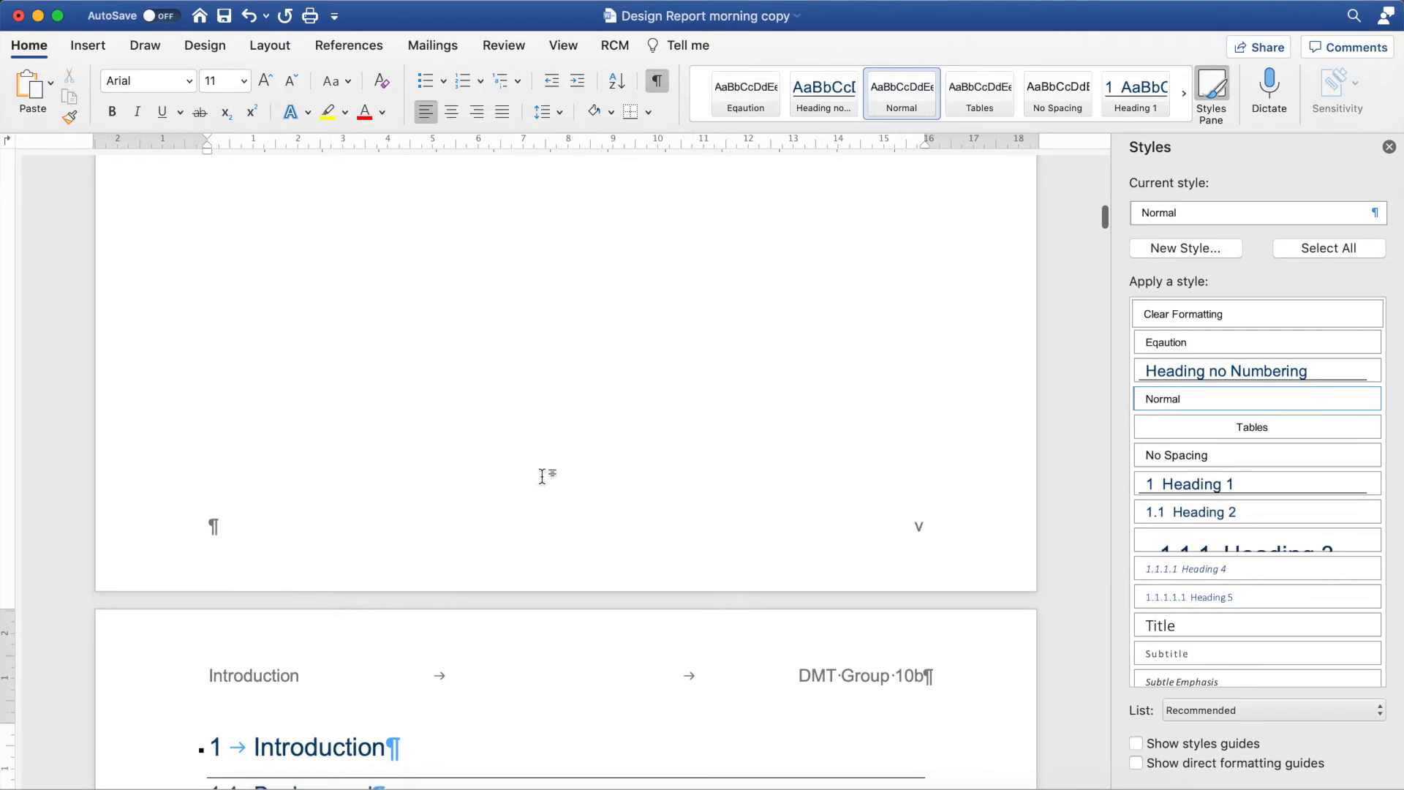
{"action": "double_click", "coordinate": [310, 368]}
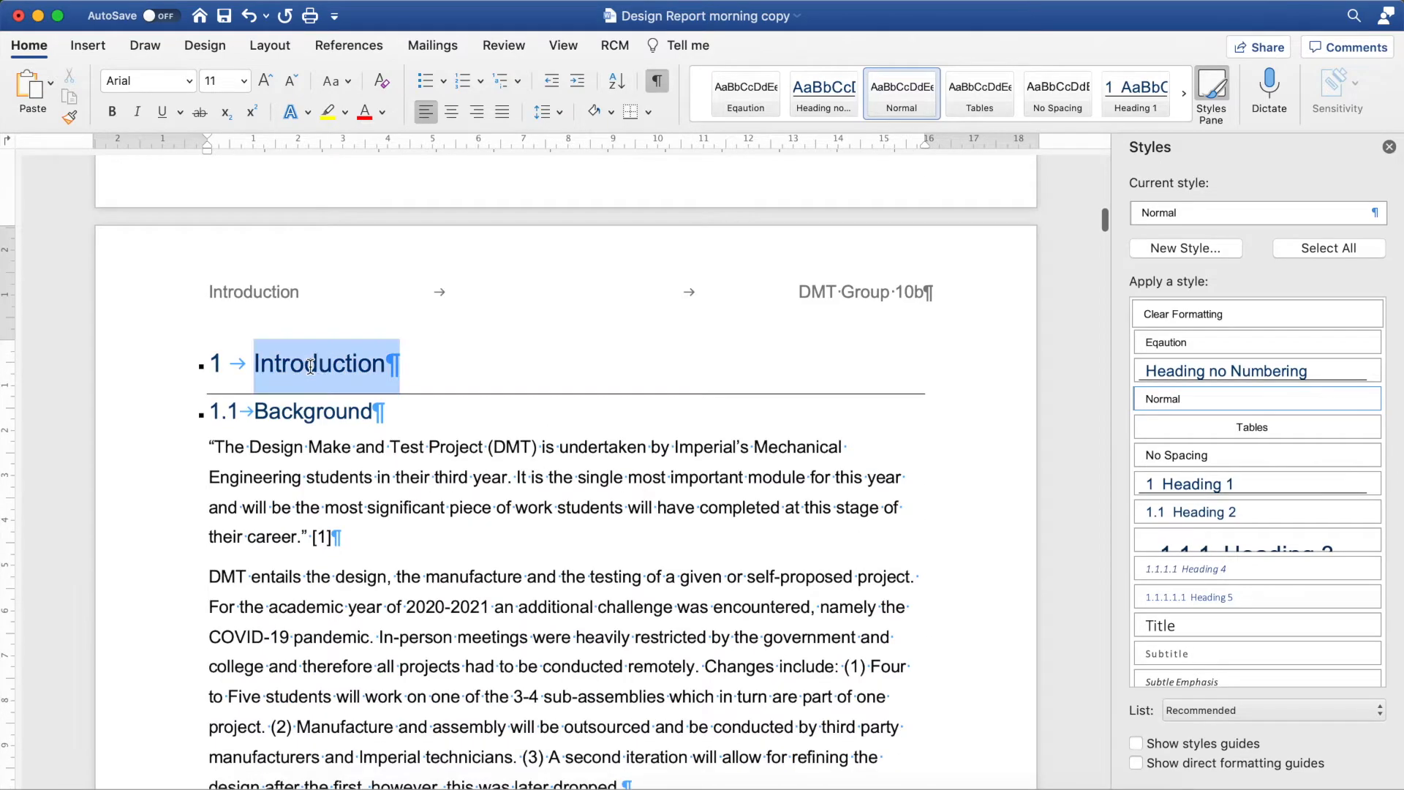
{"action": "double_click", "coordinate": [308, 414]}
{"action": "scroll", "coordinate": [309, 426], "scroll_direction": "up", "scroll_amount": 20}
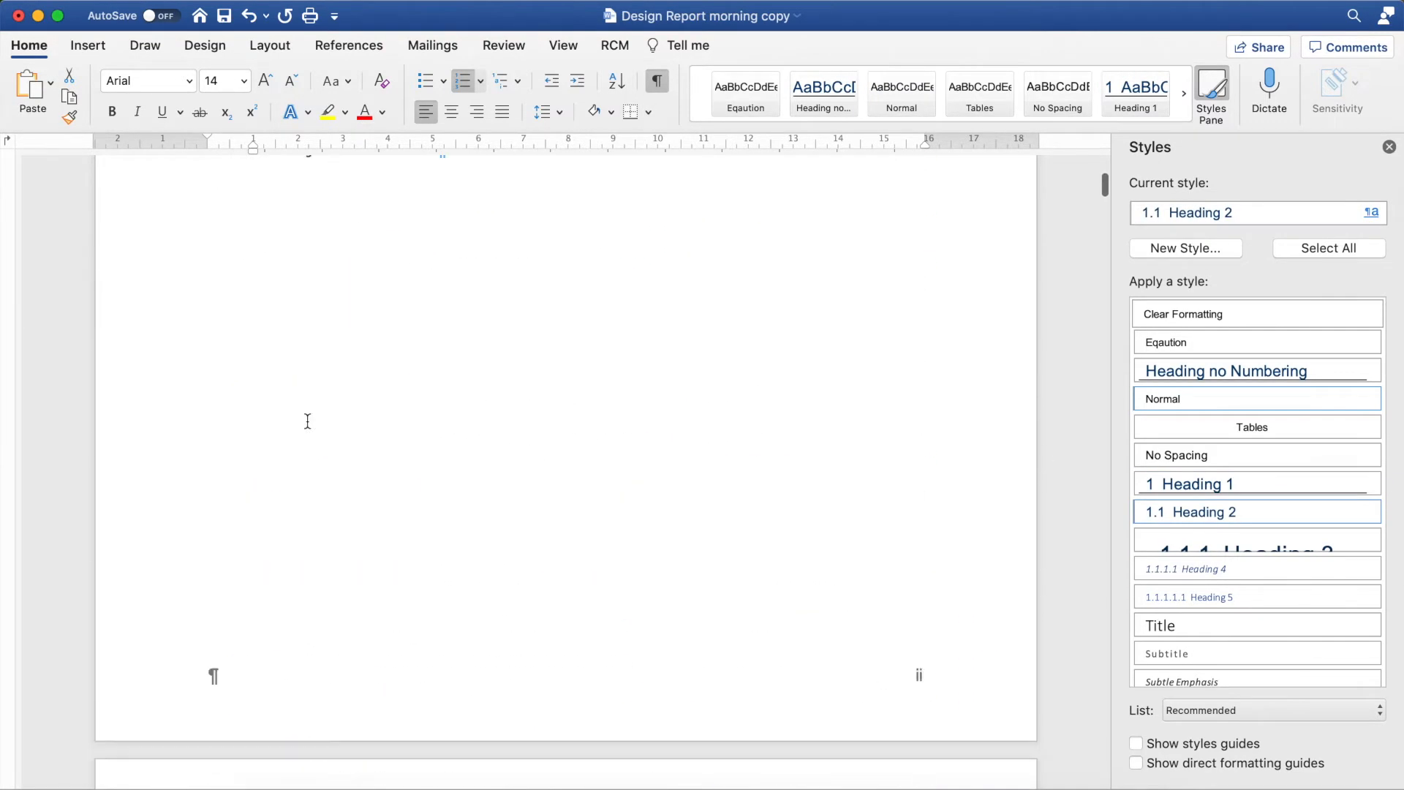
{"action": "scroll", "coordinate": [307, 422], "scroll_direction": "down", "scroll_amount": 3}
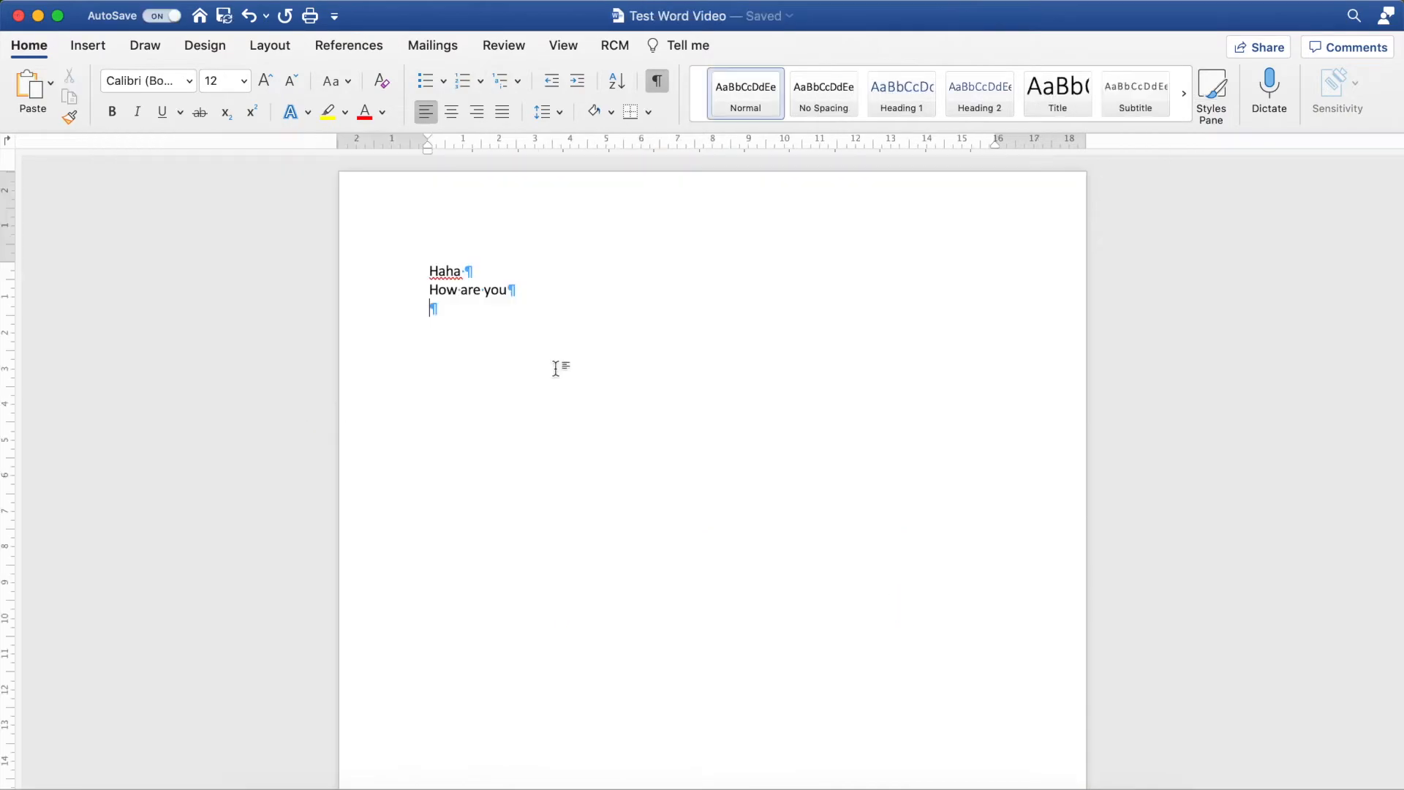
Replace the sample lines in the Test Word Video document with the "Once the heat rejection is evaluated" paragraph copied from the design report
{"action": "left_click_drag", "start_coordinate": [375, 290], "coordinate": [376, 262]}
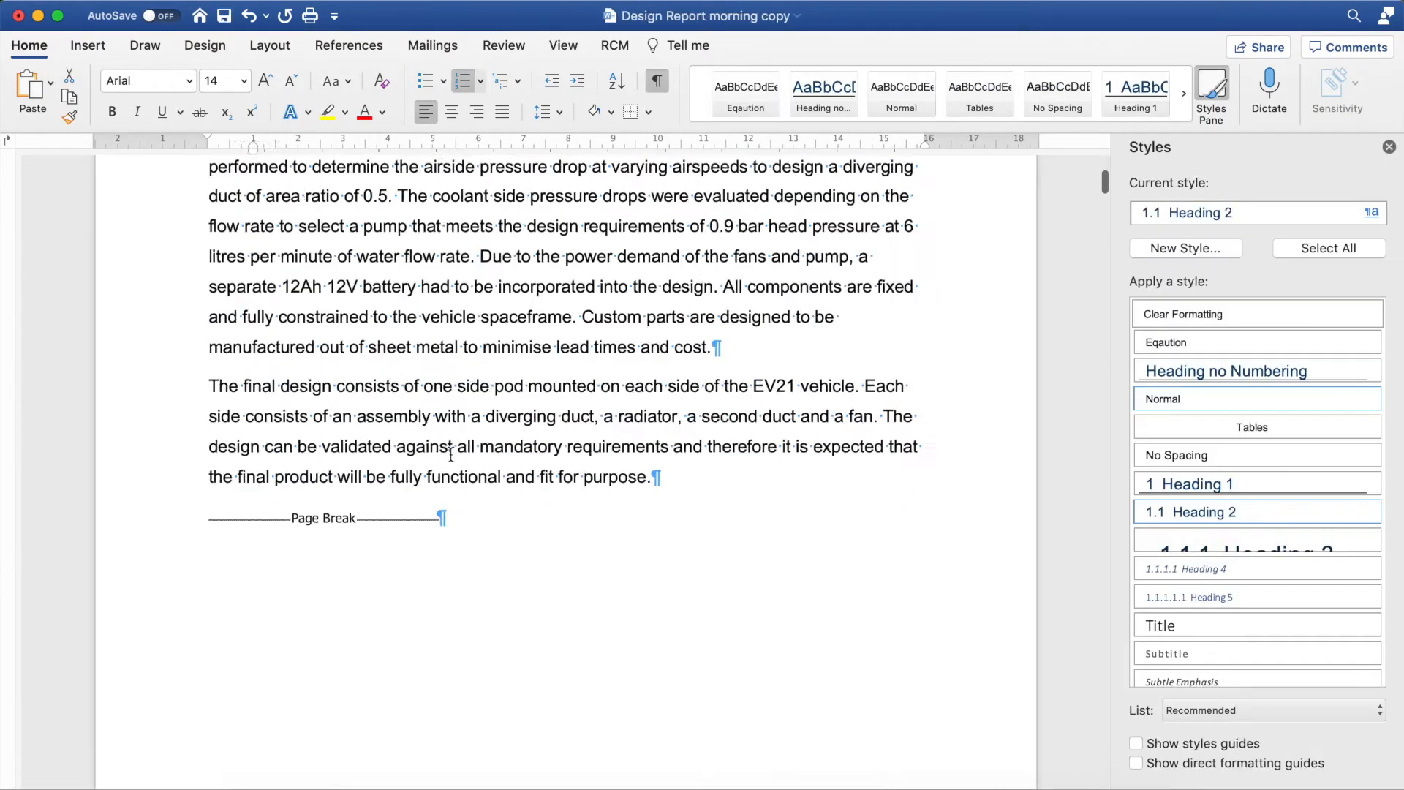
{"action": "scroll", "coordinate": [512, 439], "scroll_direction": "up", "scroll_amount": 10}
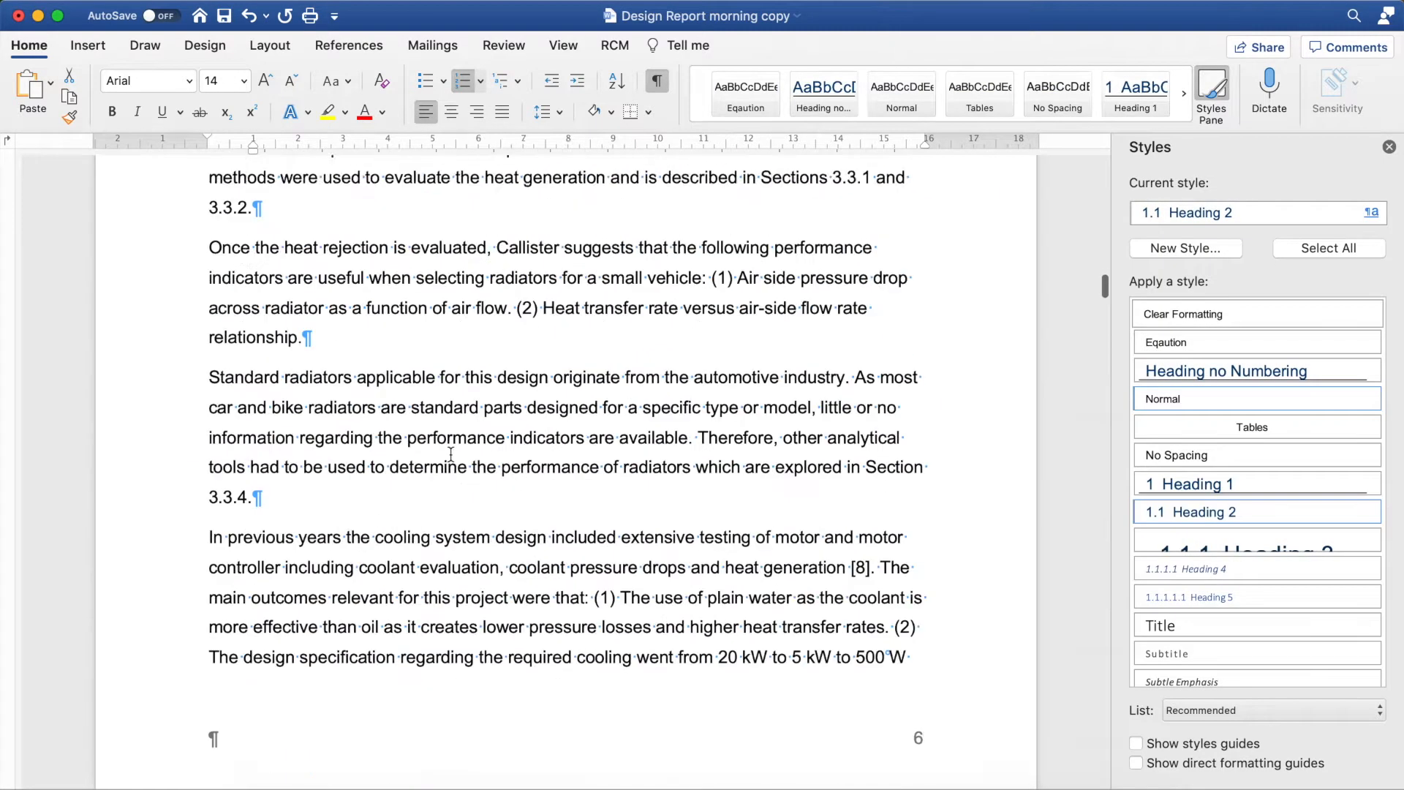
{"action": "triple_click", "coordinate": [370, 644]}
{"action": "scroll", "coordinate": [370, 512], "scroll_direction": "down", "scroll_amount": 1}
{"action": "left_click", "coordinate": [371, 454]}
{"action": "triple_click", "coordinate": [370, 454]}
{"action": "key", "text": "super+c"}
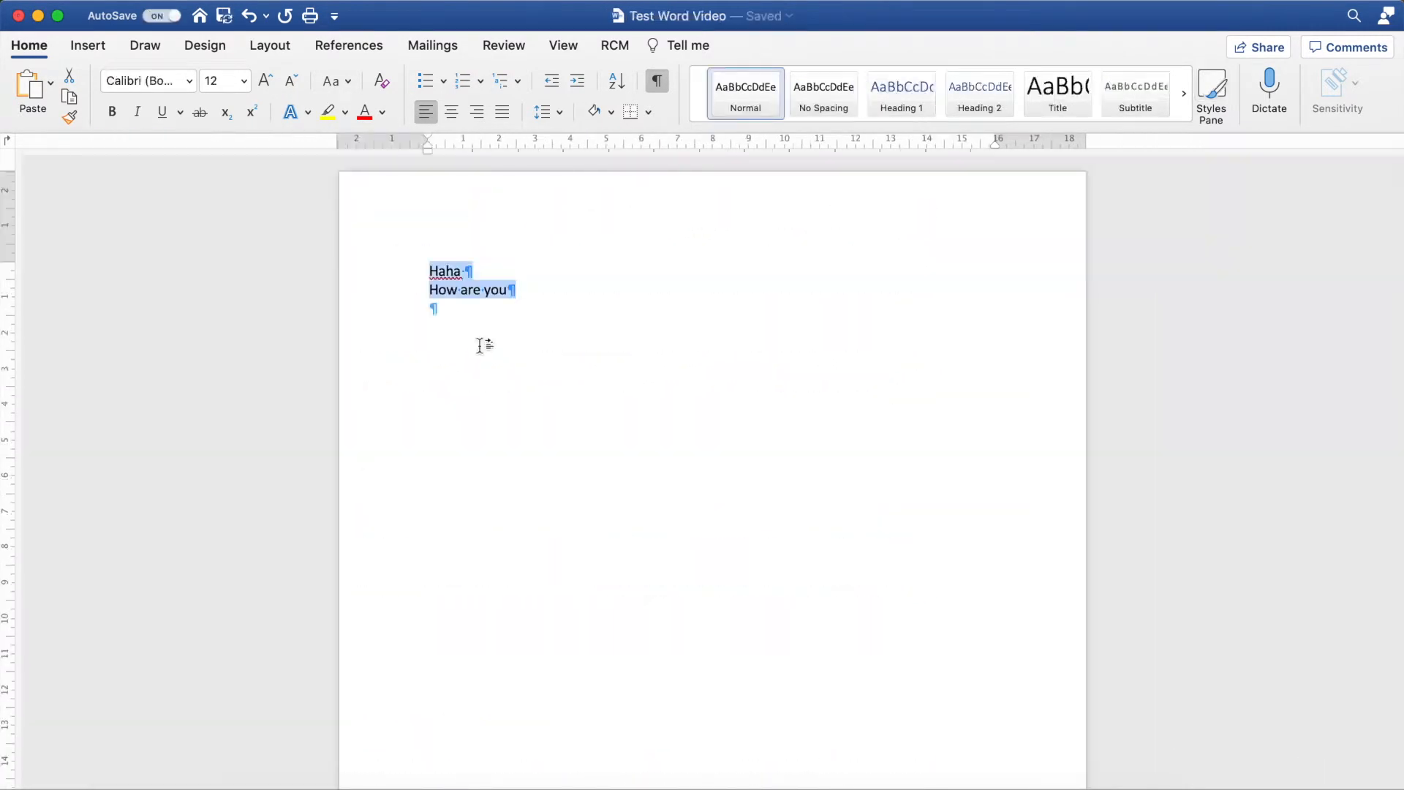
{"action": "key", "text": "super+v"}
Add the title "Heat rejection" above the pasted paragraph and apply the Heading 1 style to it
{"action": "type", "text": "Heat rejection"}
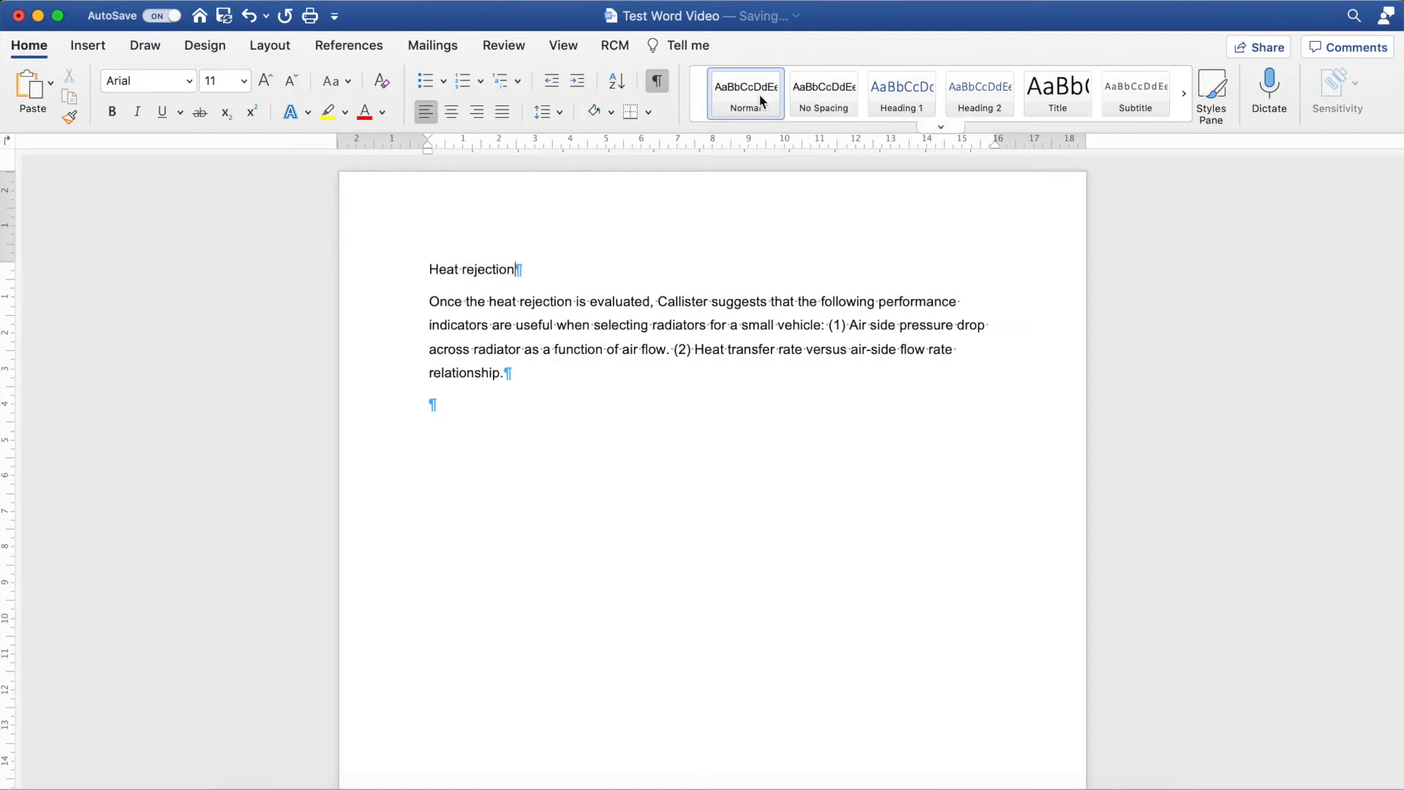
{"action": "triple_click", "coordinate": [458, 271]}
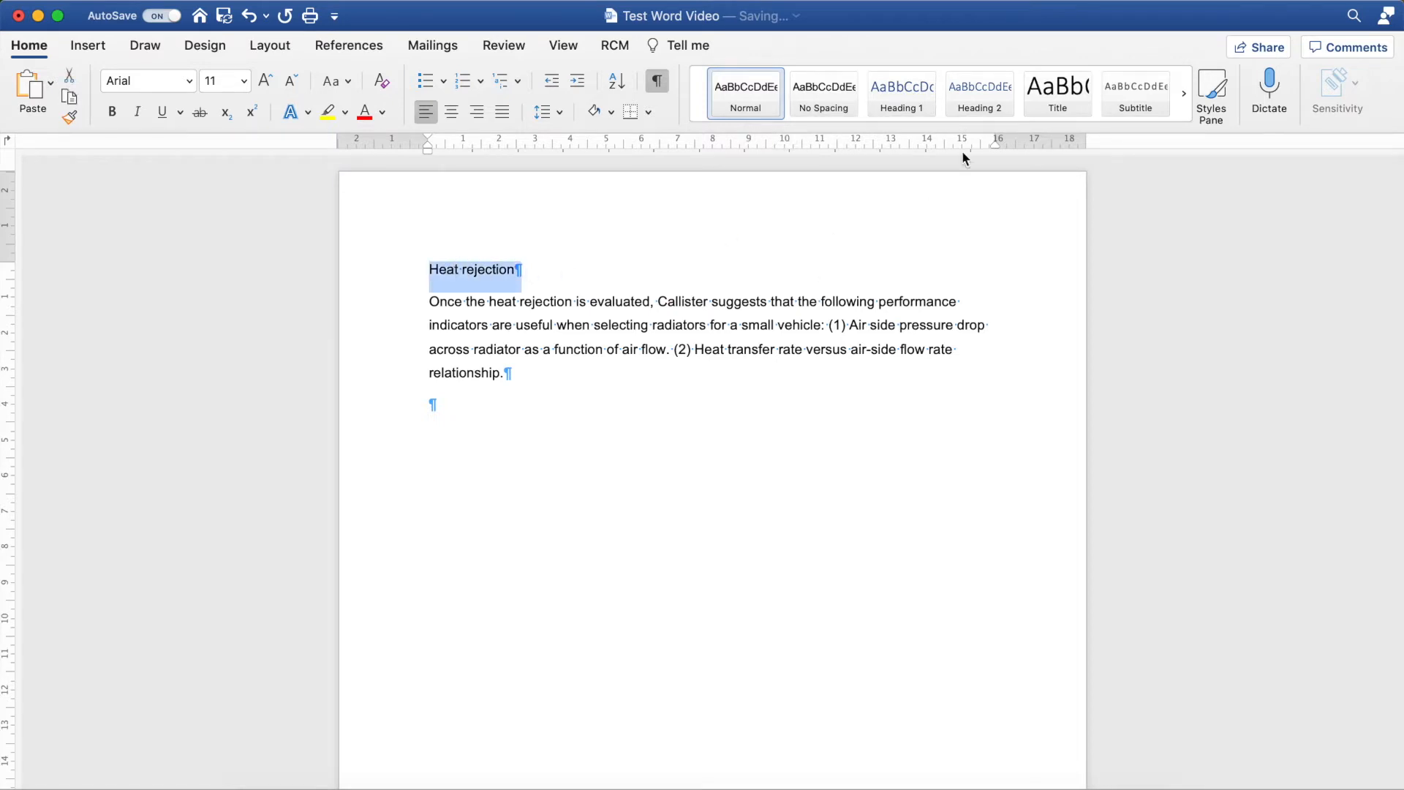
{"action": "left_click", "coordinate": [903, 98]}
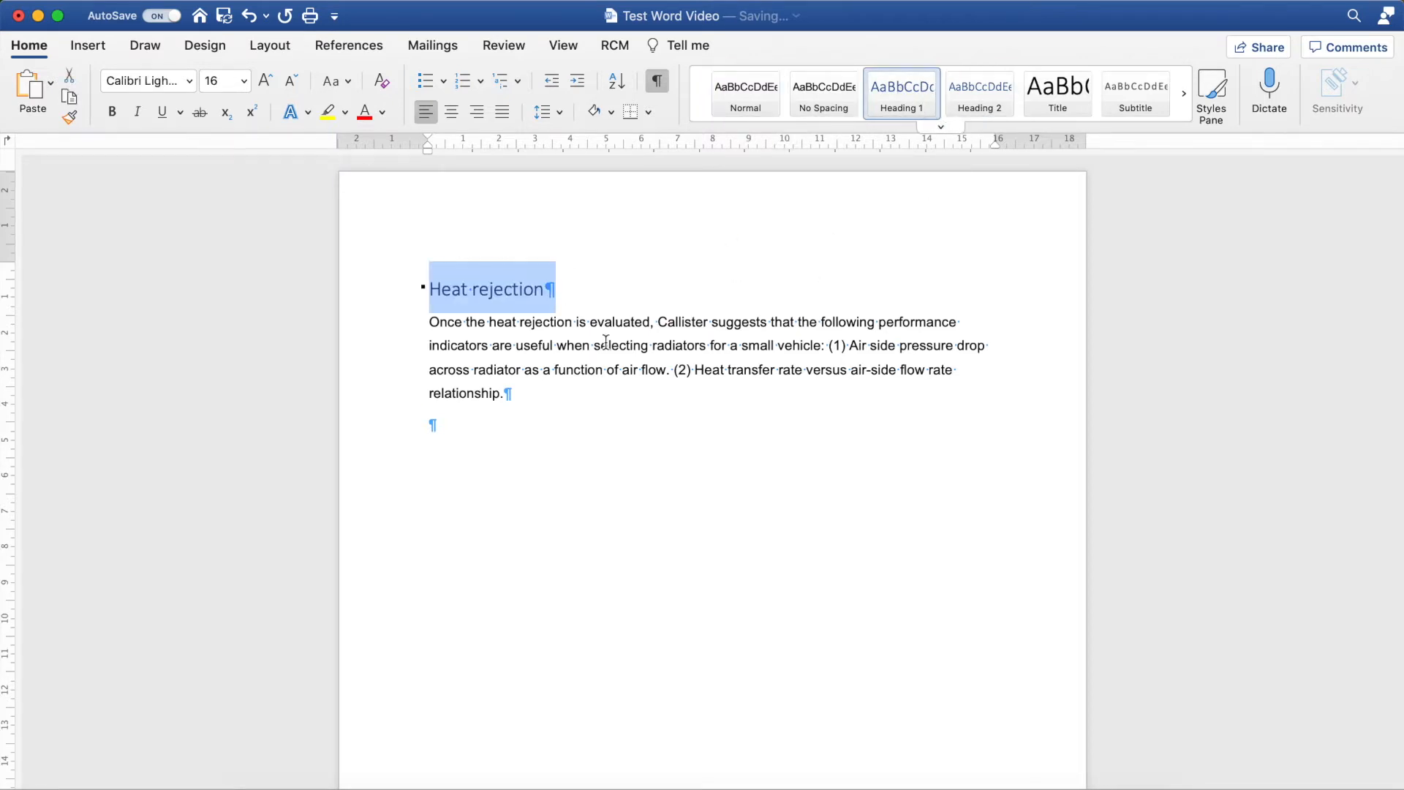
Display the full list of styles, check the heading's style, and select the body paragraph below it
{"action": "left_click", "coordinate": [1233, 93]}
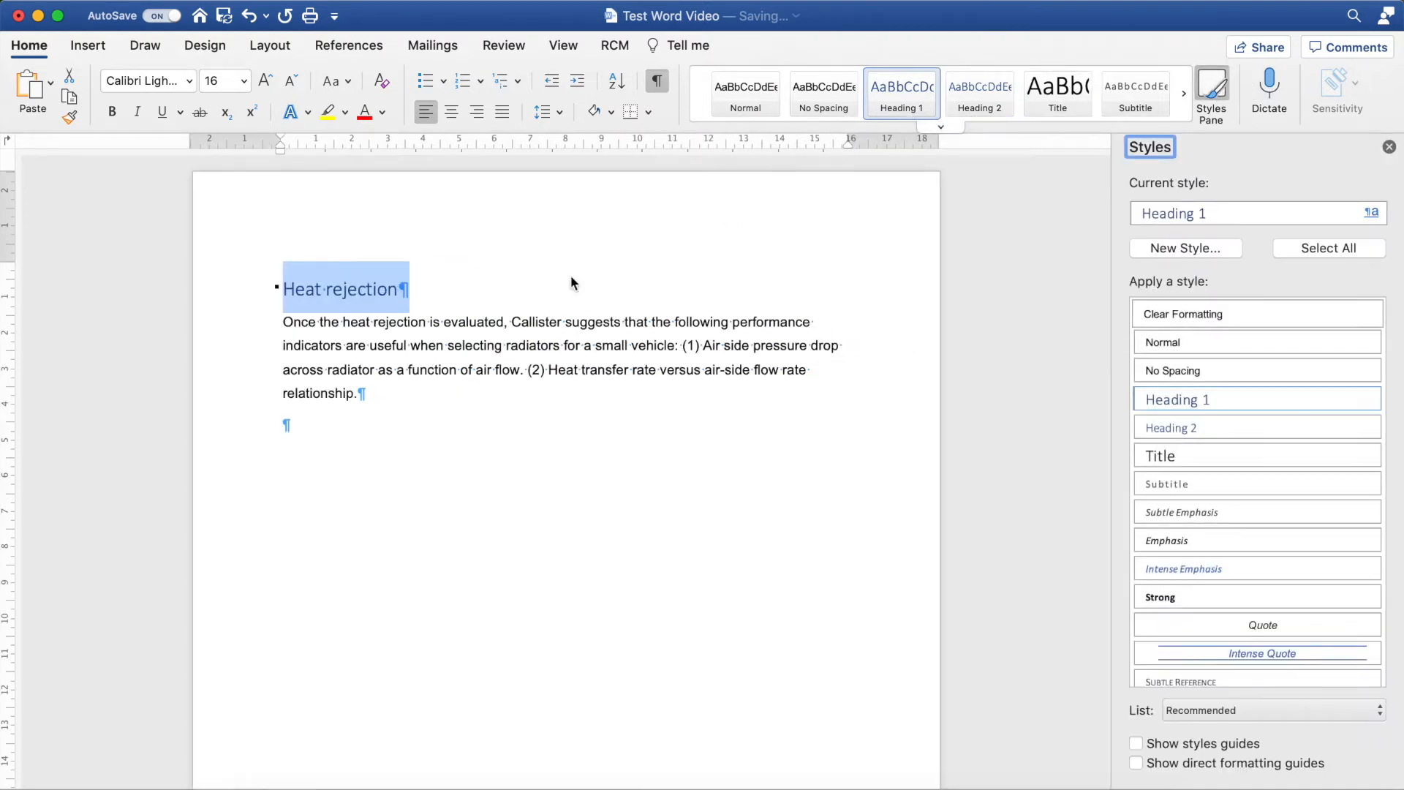
{"action": "left_click", "coordinate": [340, 370]}
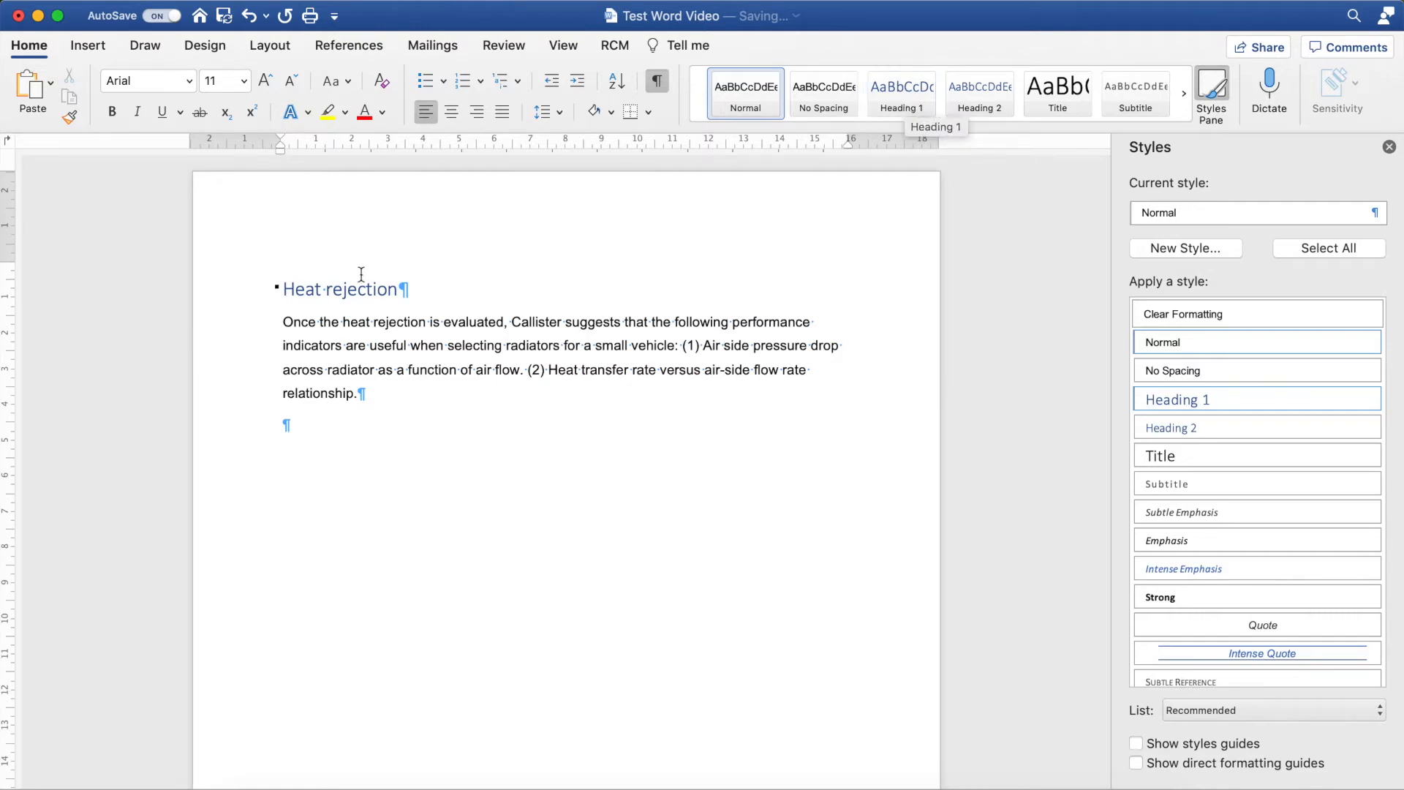
{"action": "triple_click", "coordinate": [342, 288]}
{"action": "triple_click", "coordinate": [360, 352]}
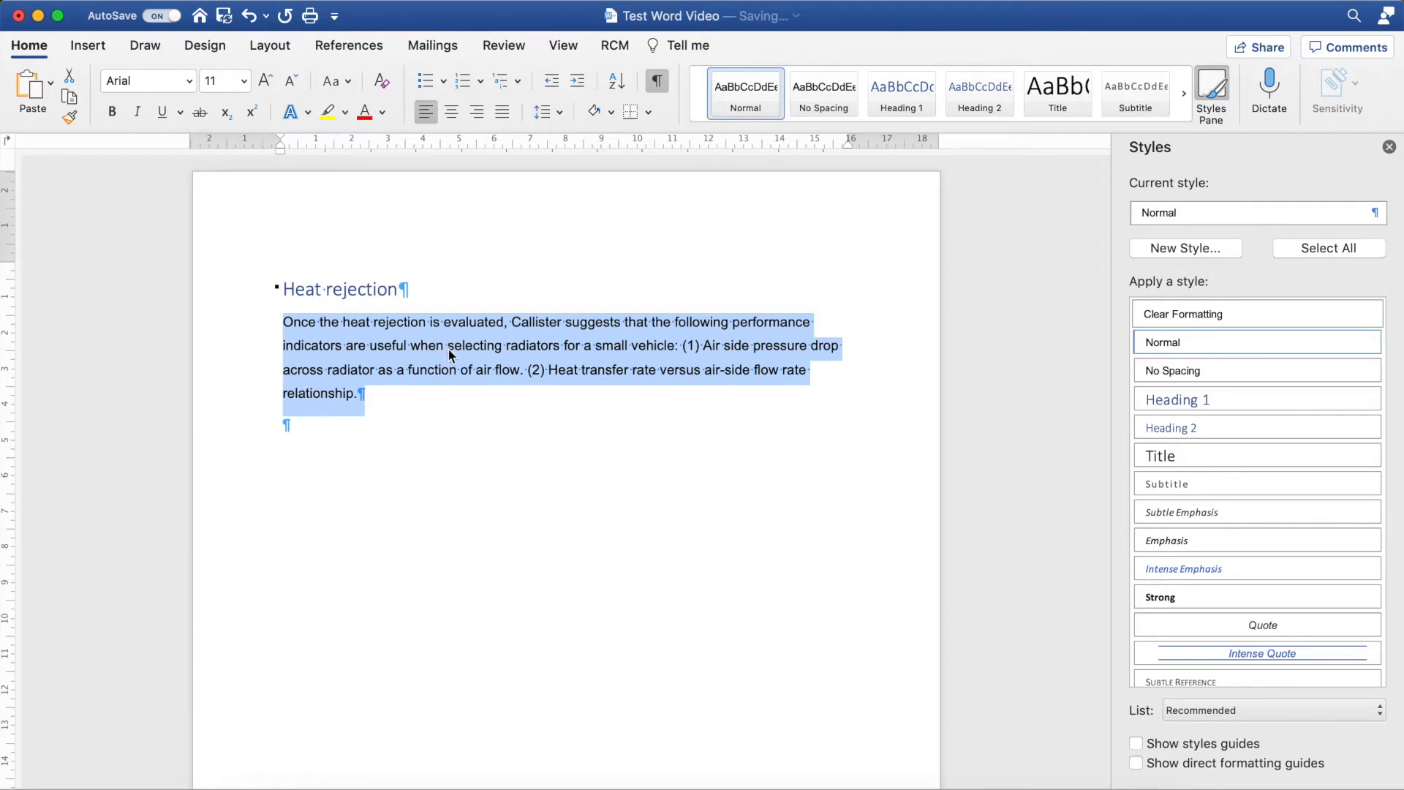
Modify the Normal style so its paragraph line spacing is Multiple at 1.15
{"action": "left_click", "coordinate": [1372, 342]}
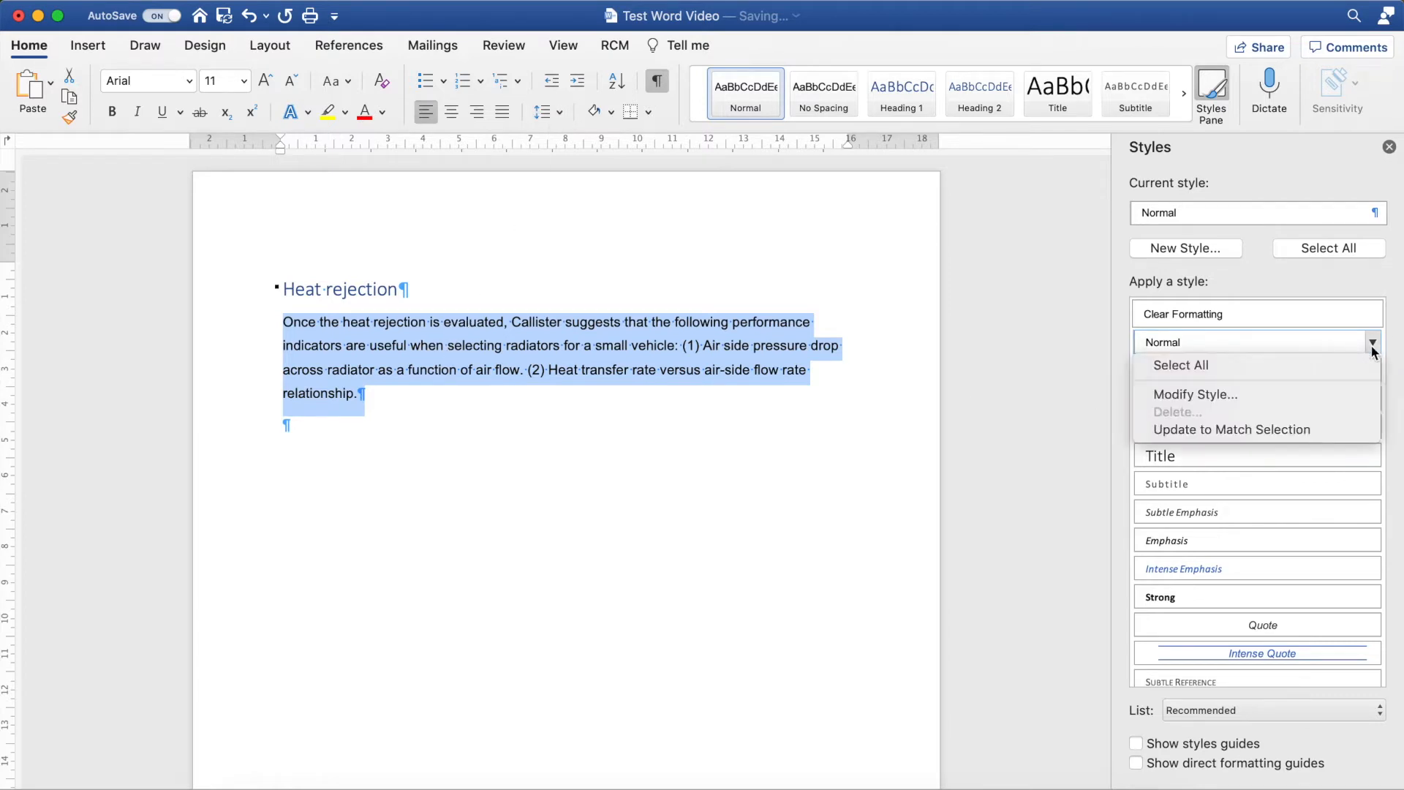
{"action": "left_click", "coordinate": [1253, 395]}
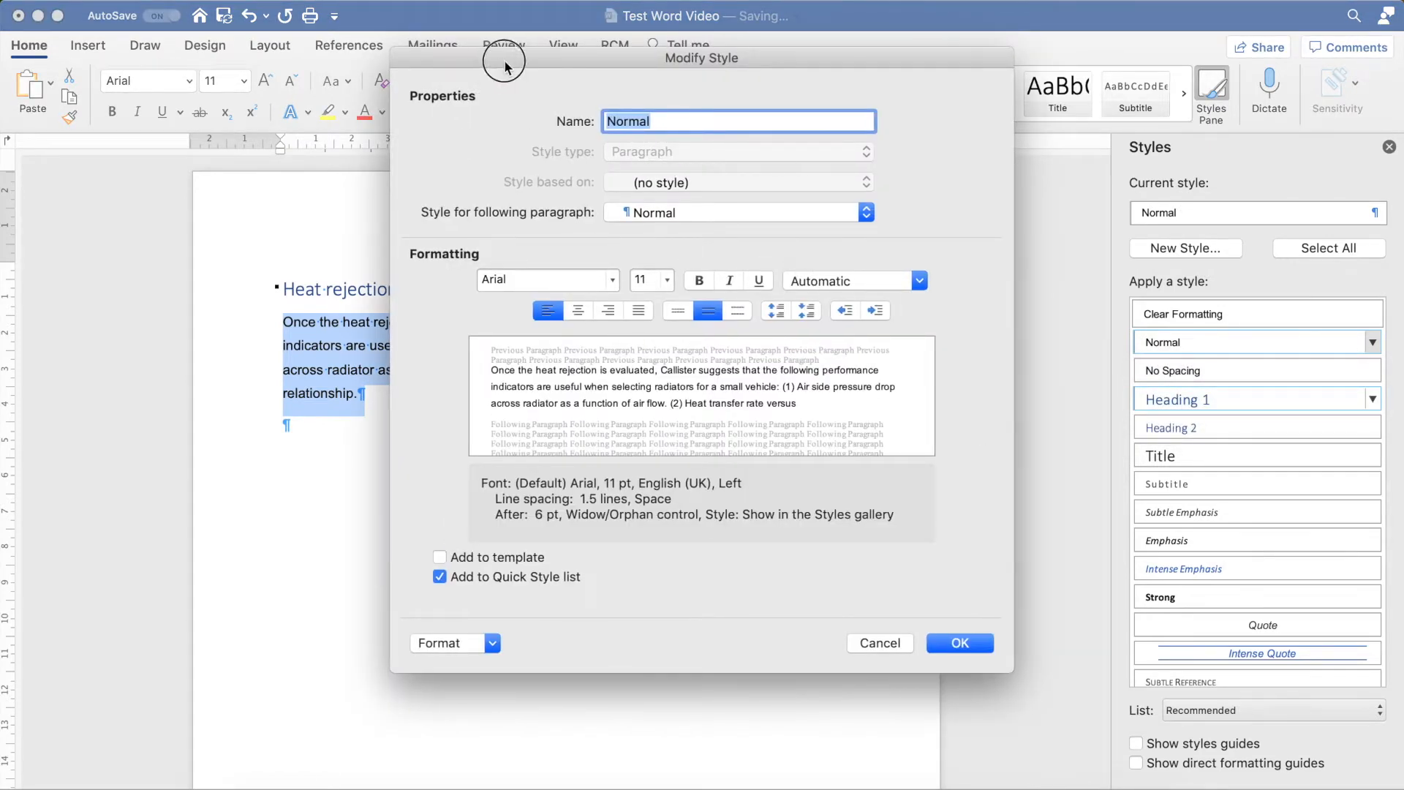
{"action": "left_click_drag", "start_coordinate": [503, 60], "coordinate": [723, 60]}
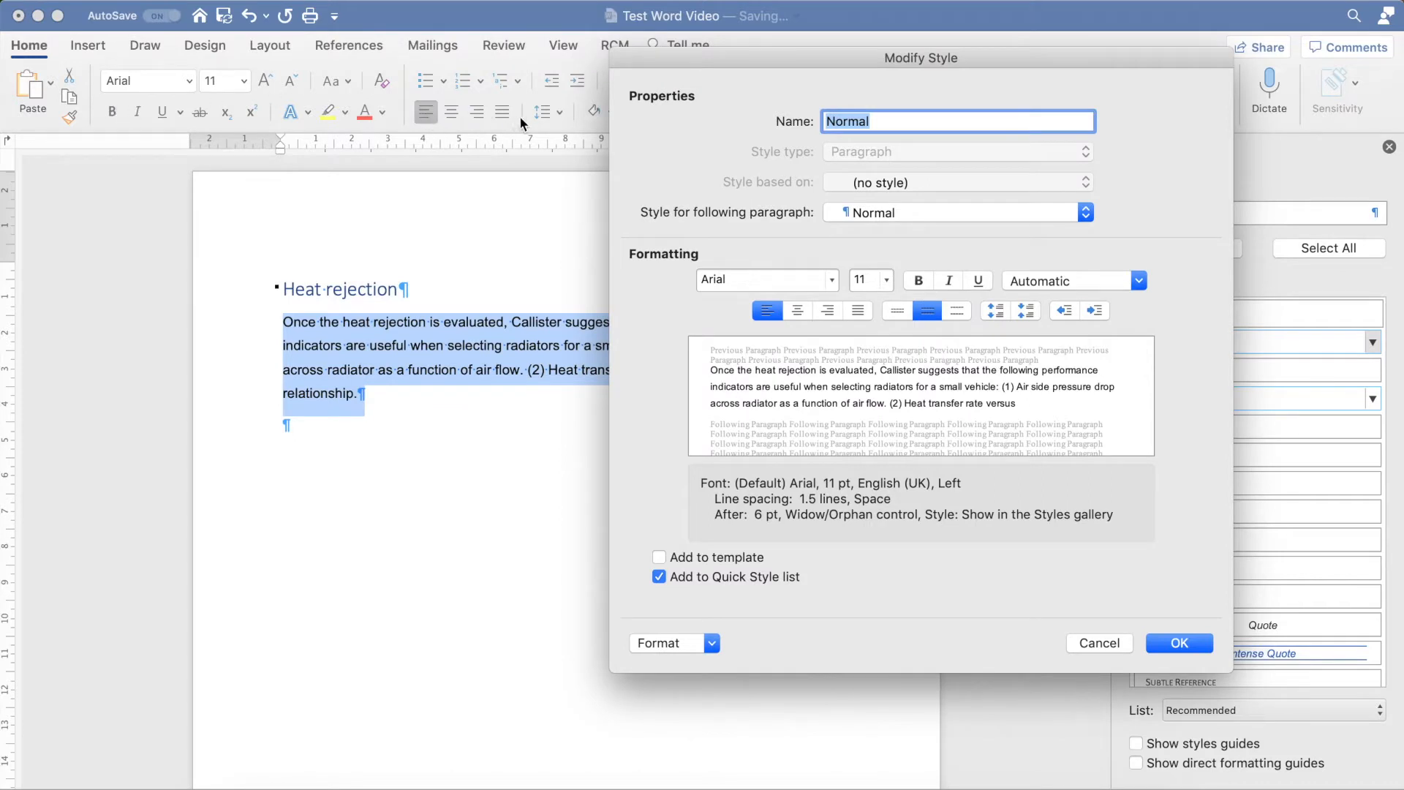
{"action": "left_click", "coordinate": [663, 643]}
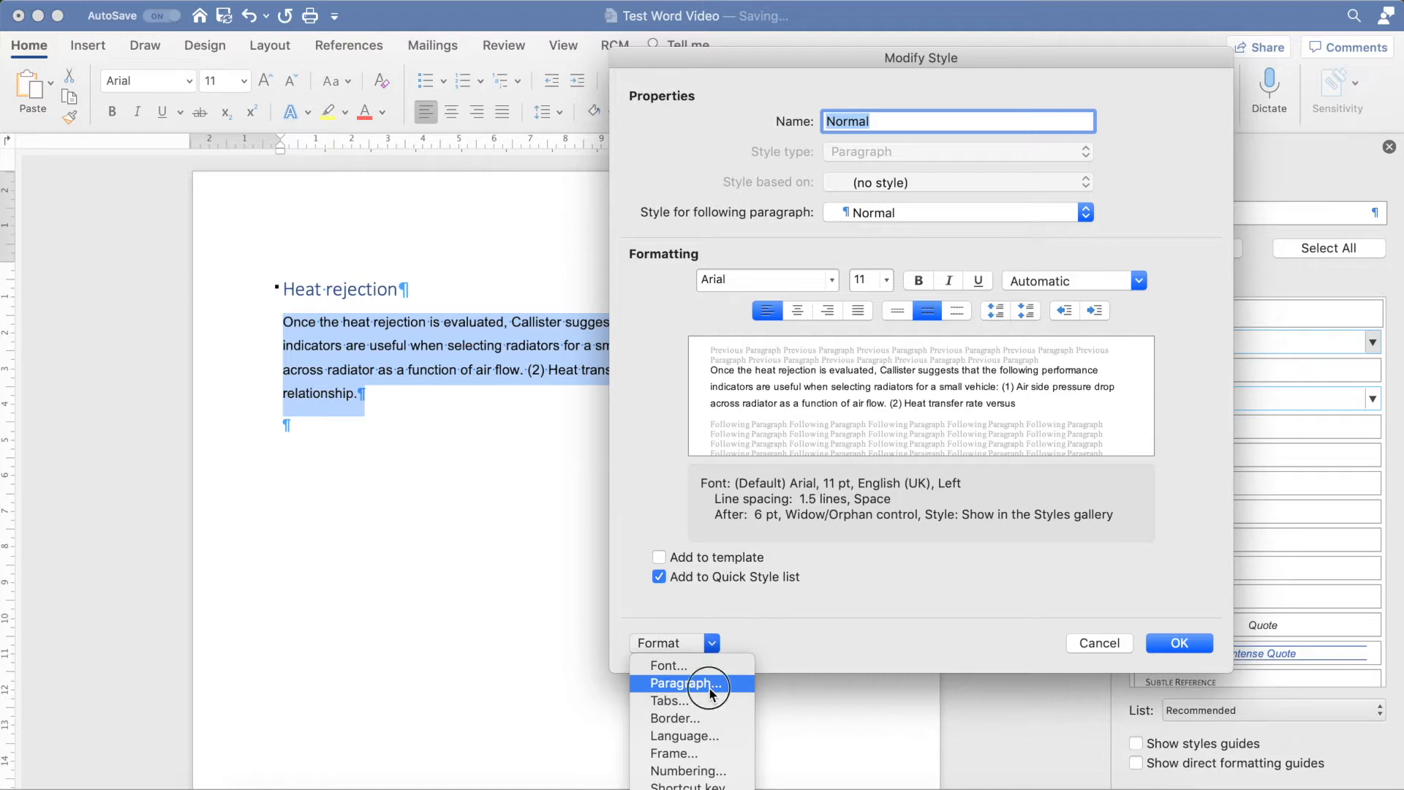
{"action": "left_click", "coordinate": [700, 683]}
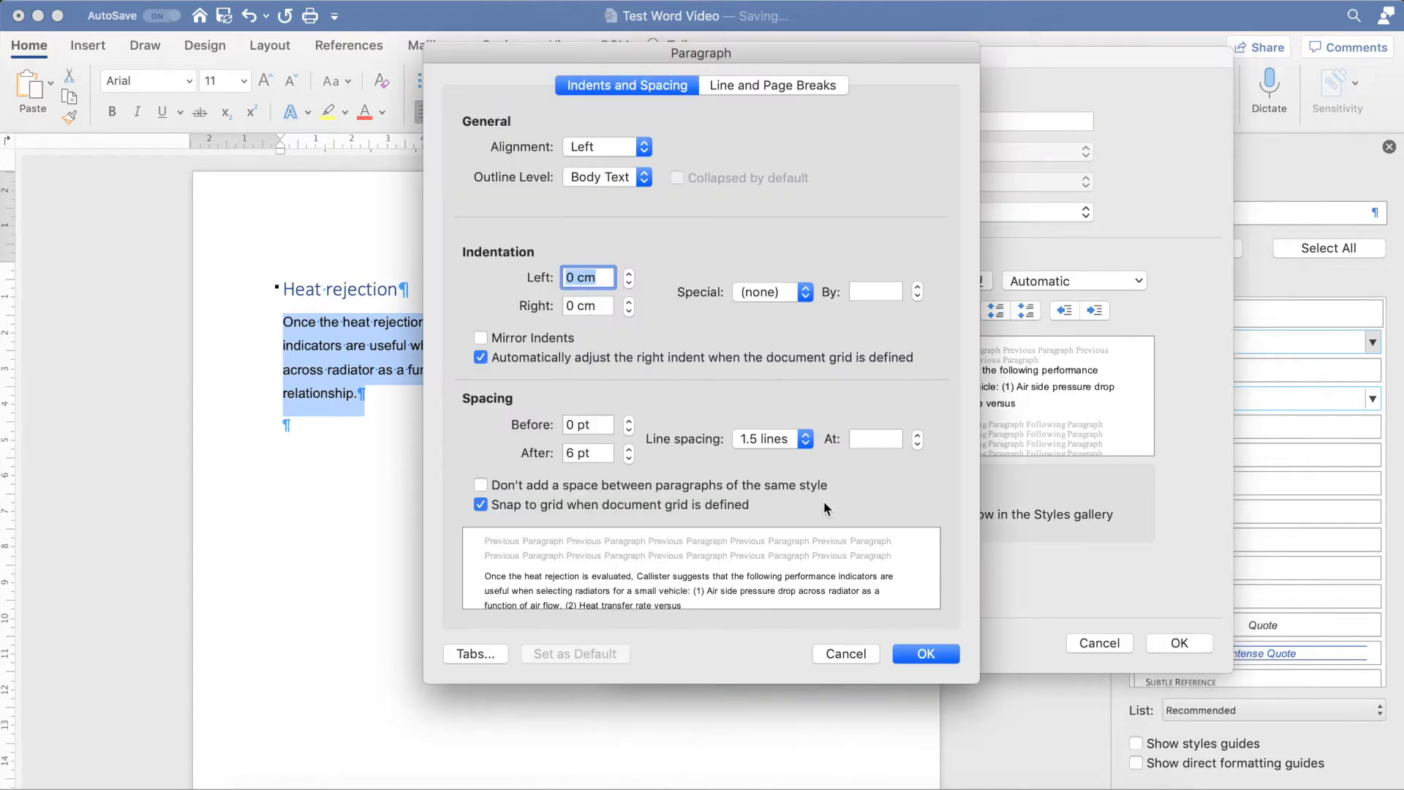
{"action": "left_click", "coordinate": [782, 441]}
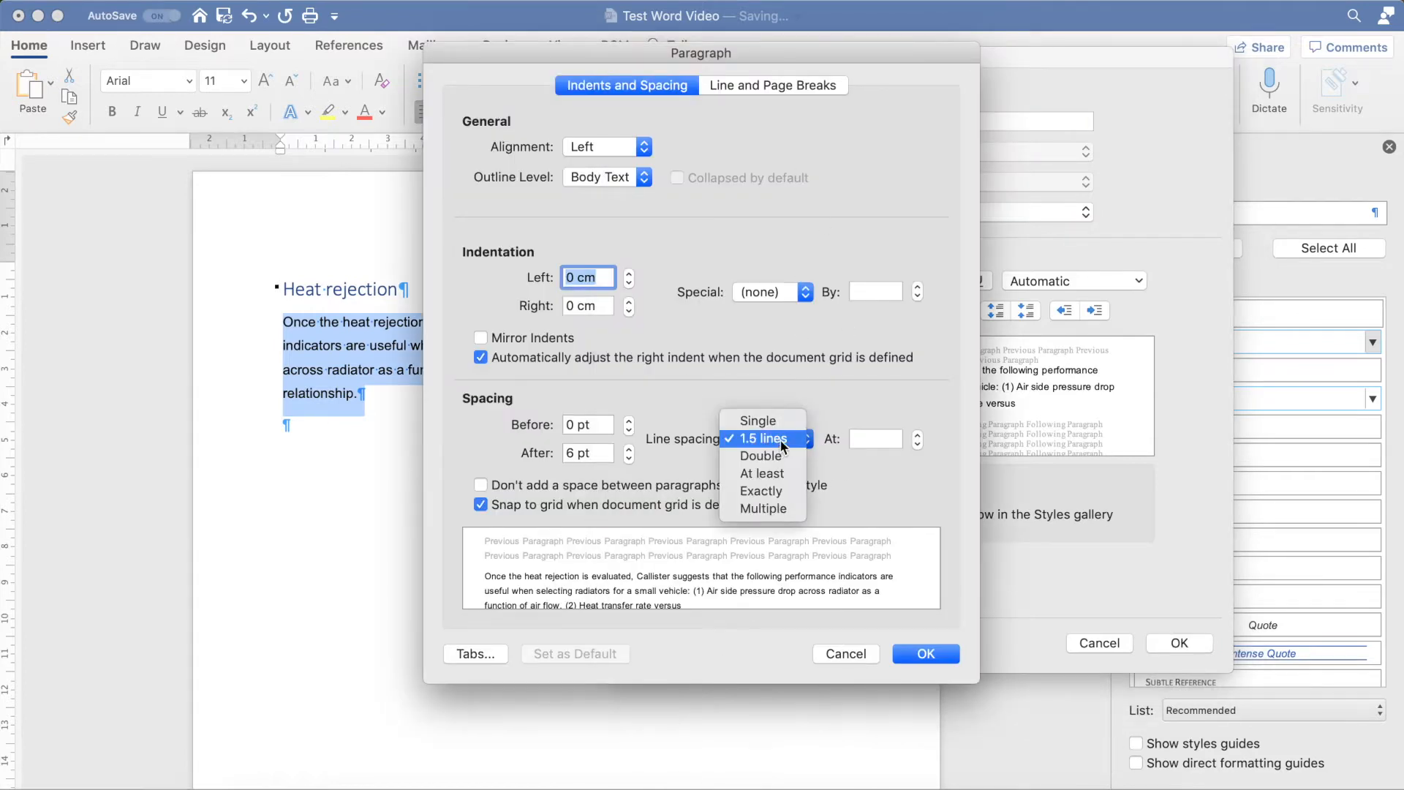
{"action": "left_click", "coordinate": [784, 439]}
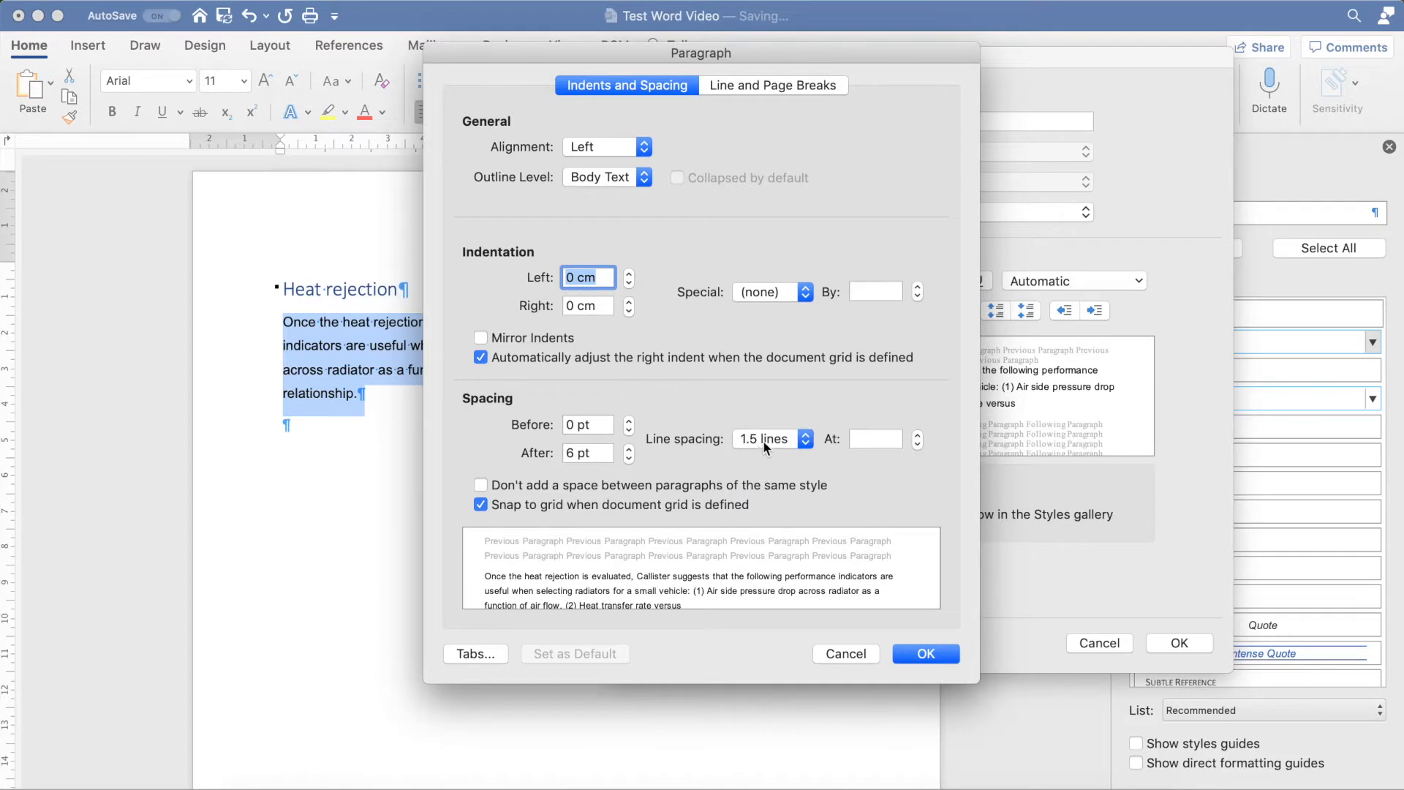
{"action": "left_click", "coordinate": [894, 442]}
{"action": "type", "text": "1.15"}
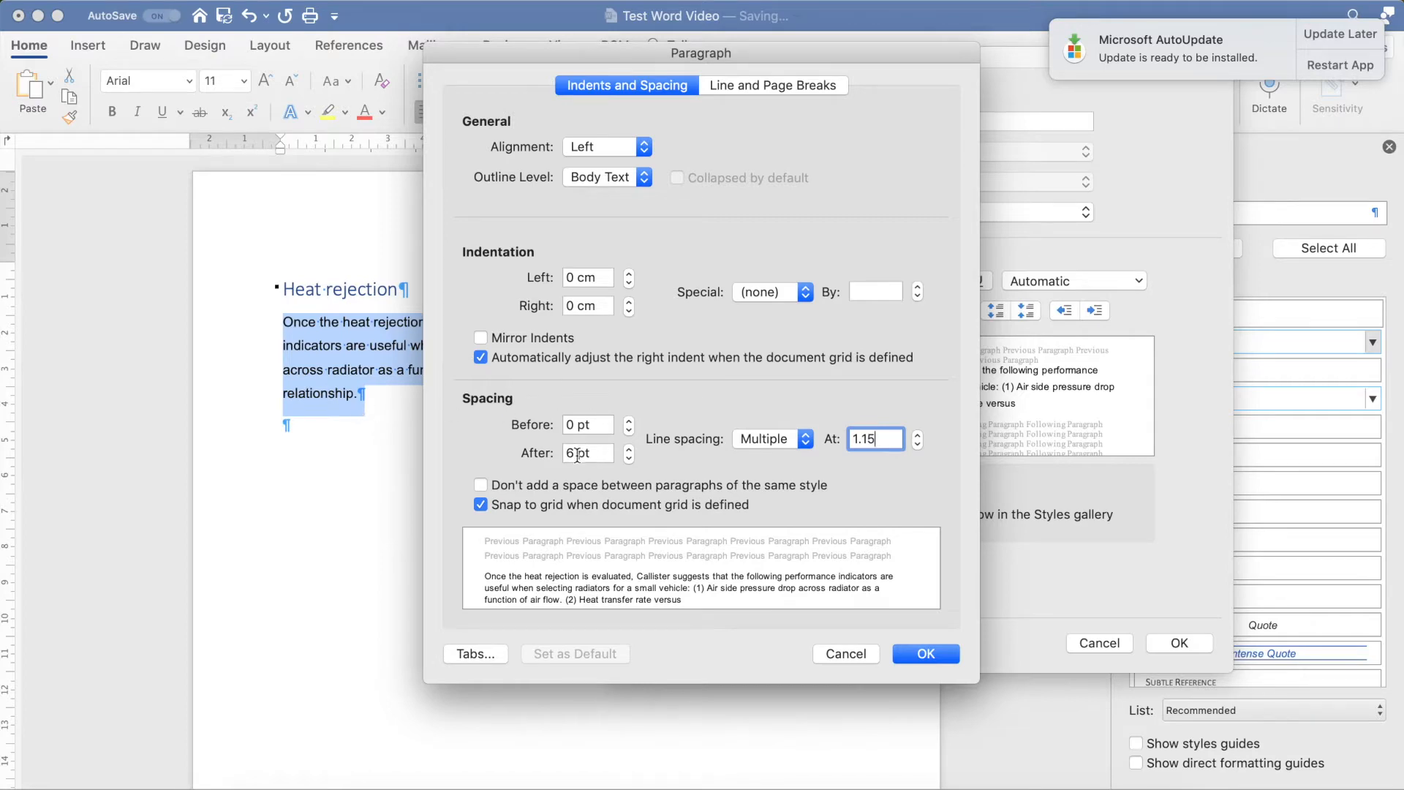
{"action": "left_click", "coordinate": [918, 654]}
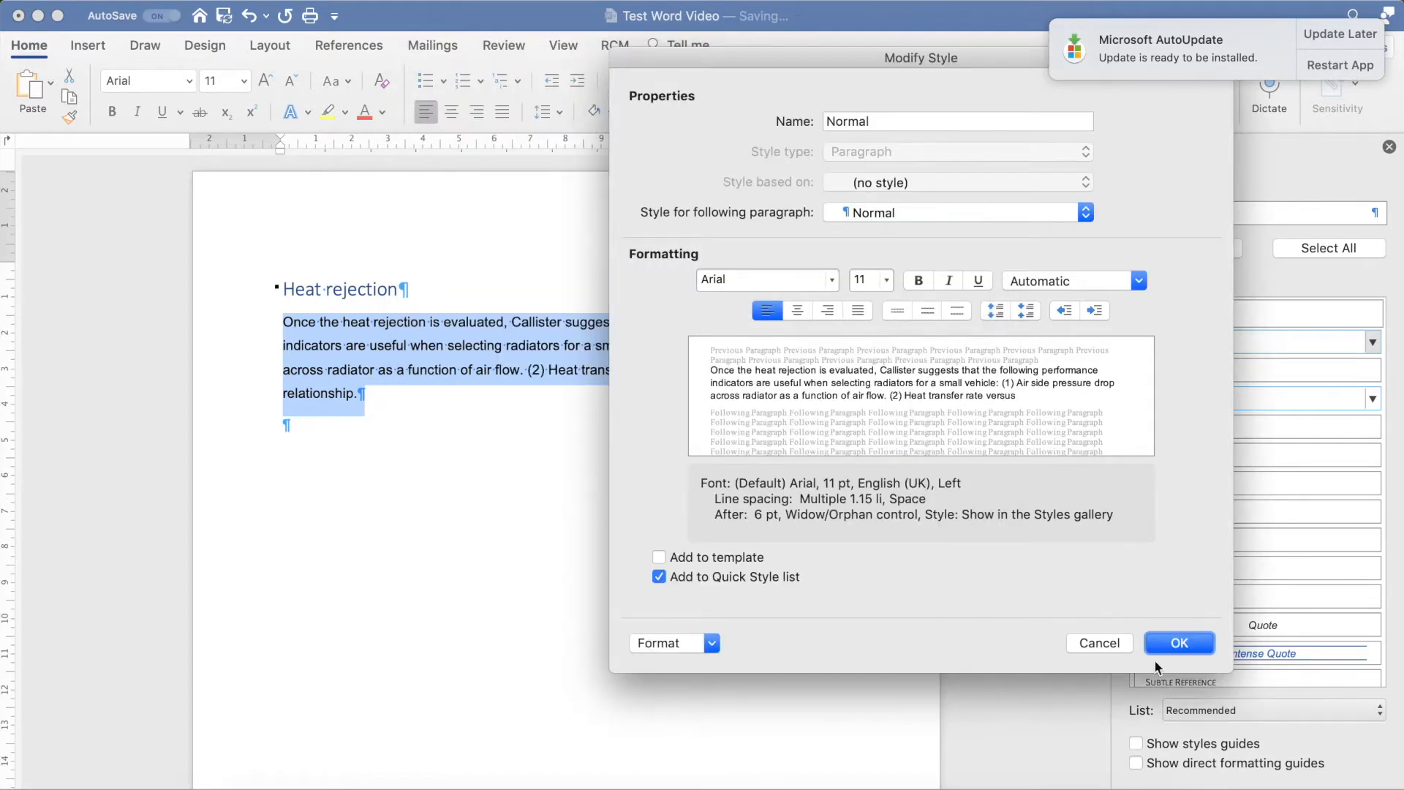
{"action": "left_click", "coordinate": [1180, 643]}
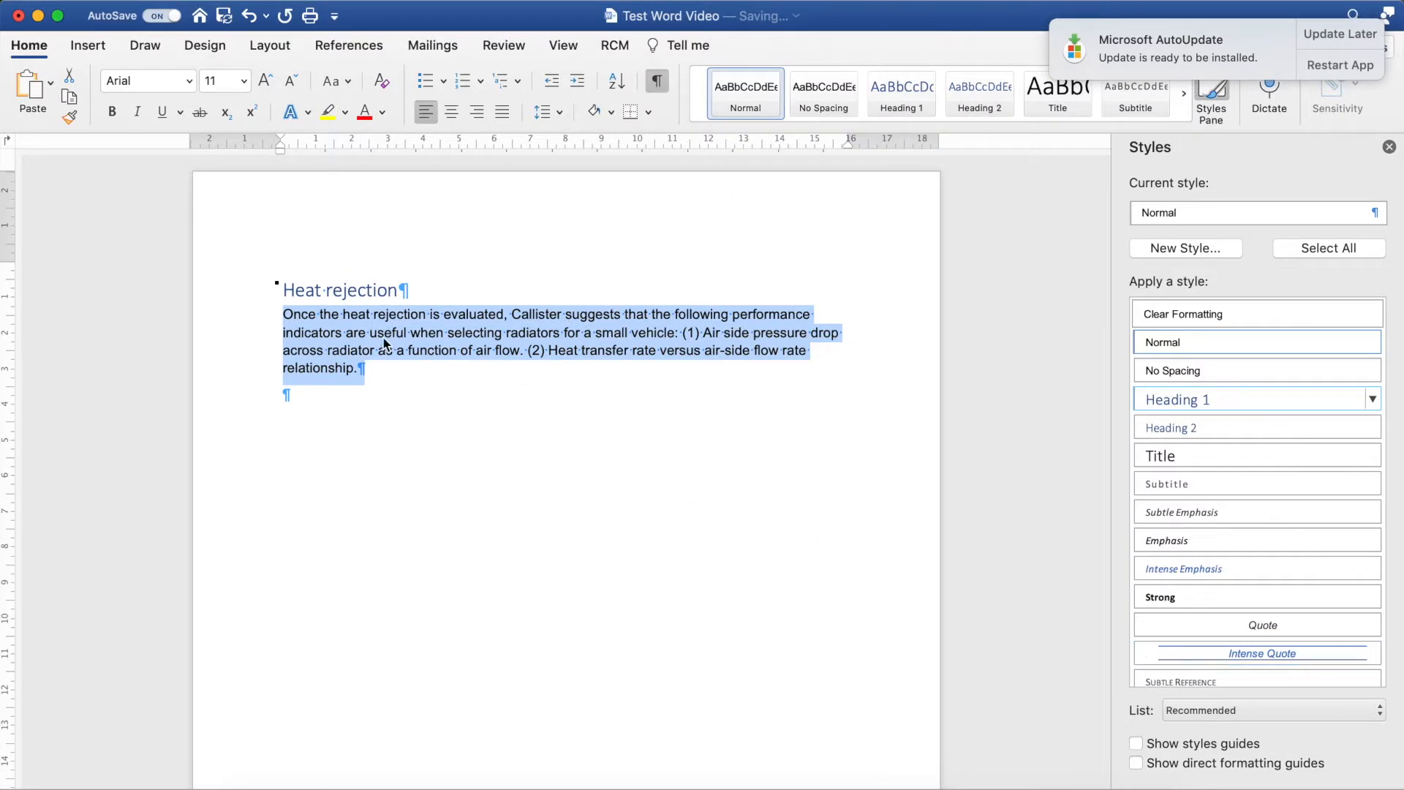
Paste three more copies of the heat rejection paragraph below the existing one
{"action": "left_click", "coordinate": [392, 359]}
{"action": "left_click_drag", "start_coordinate": [427, 388], "coordinate": [238, 322]}
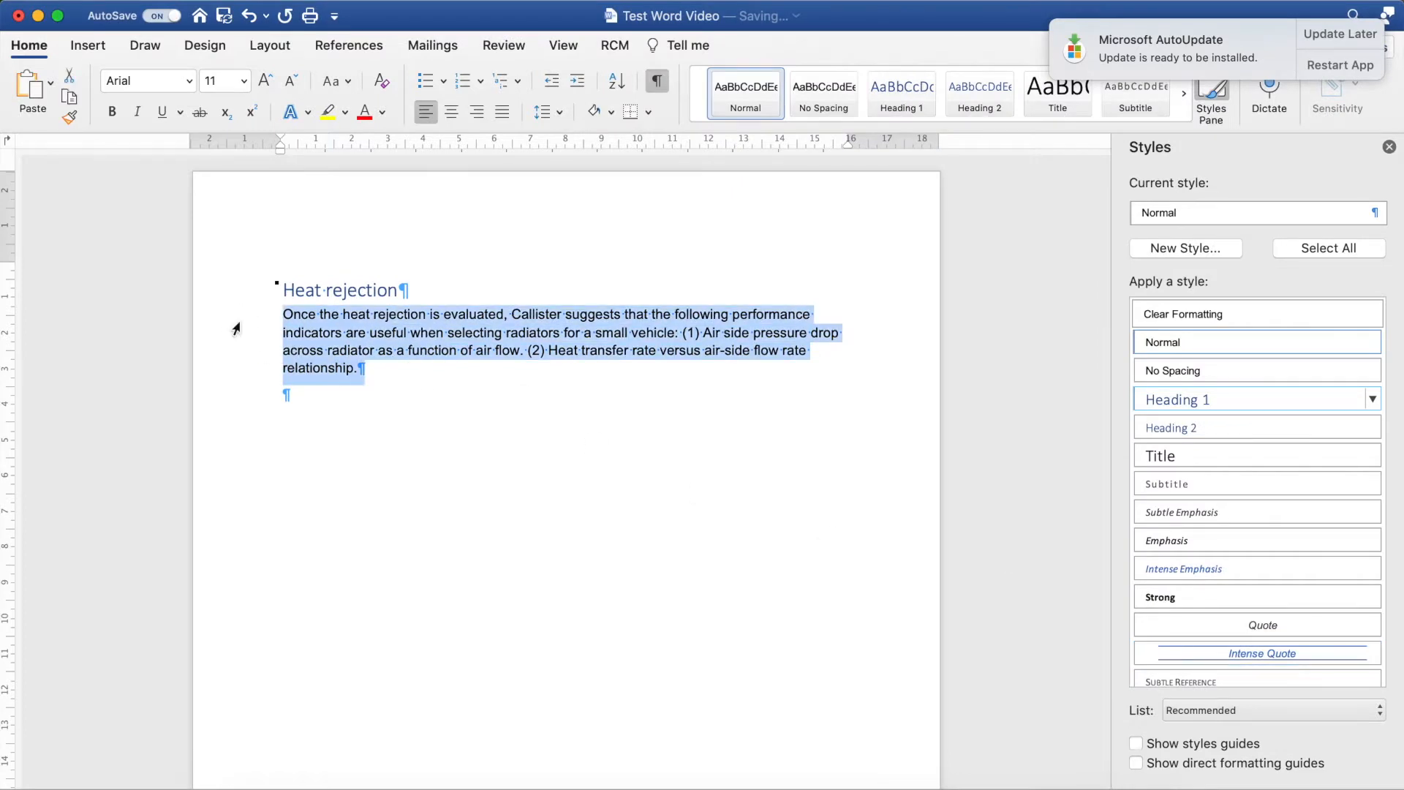
{"action": "left_click", "coordinate": [324, 391]}
{"action": "key", "text": "super+v"}
{"action": "key", "text": "super+v"}
{"action": "key", "text": "super+v"}
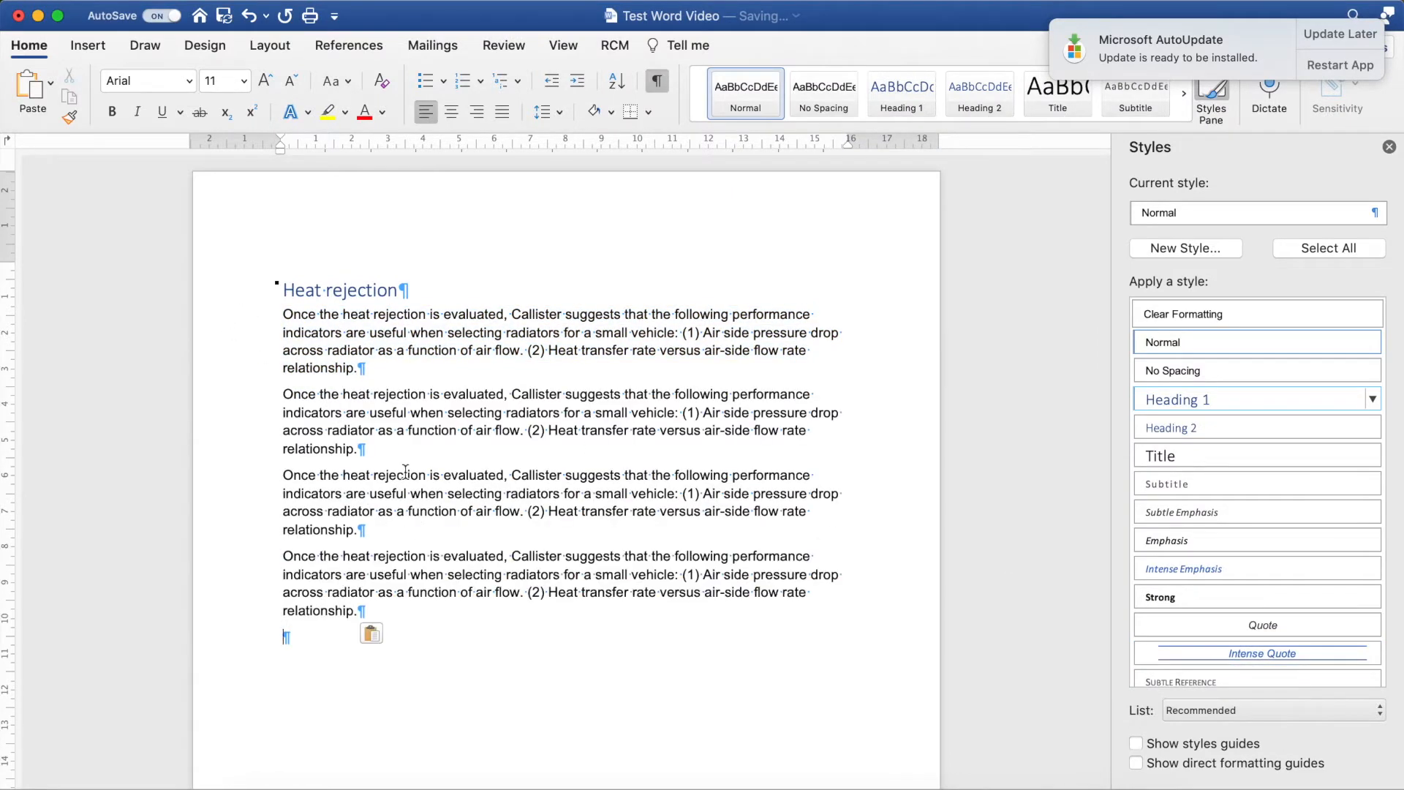
{"action": "left_click_drag", "start_coordinate": [395, 444], "coordinate": [267, 335]}
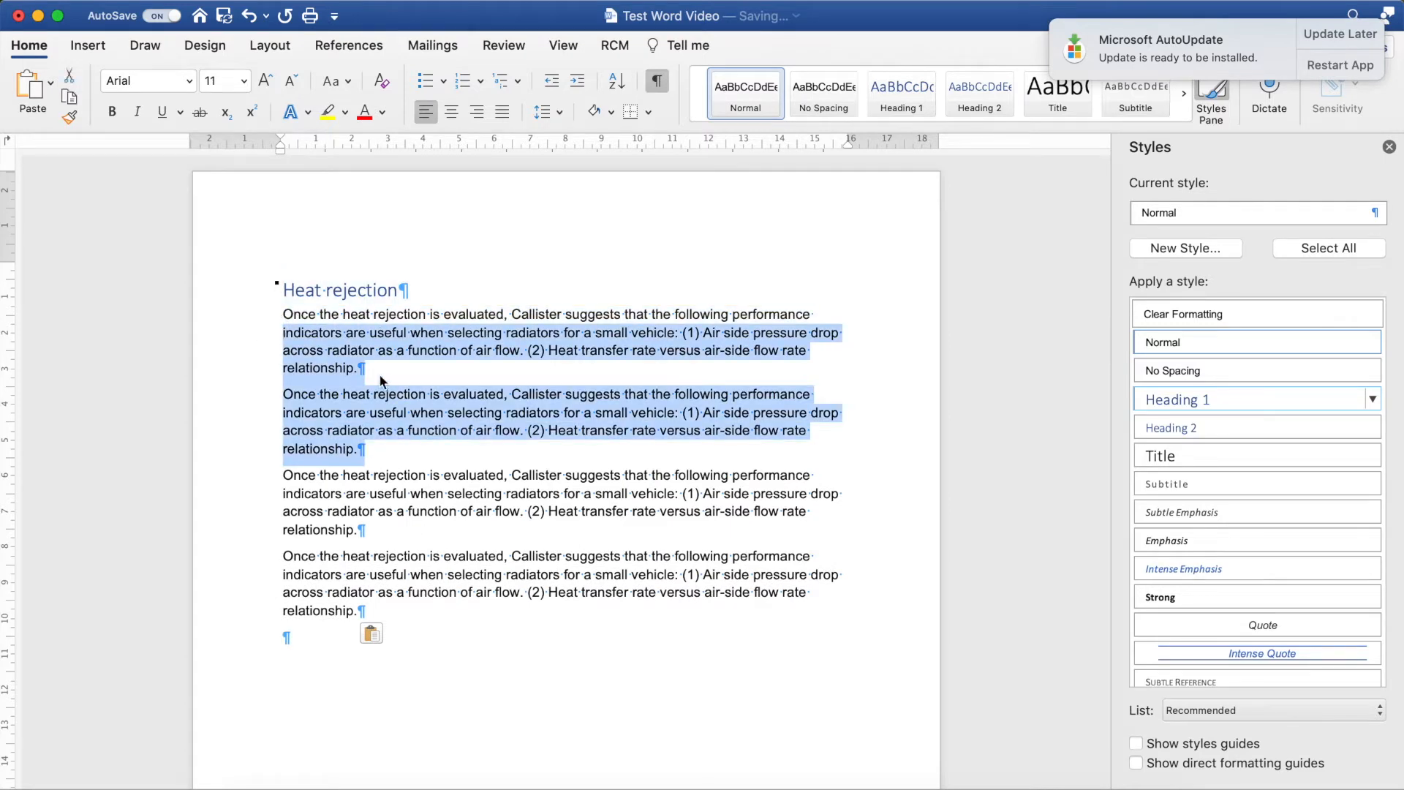
{"action": "left_click", "coordinate": [357, 374]}
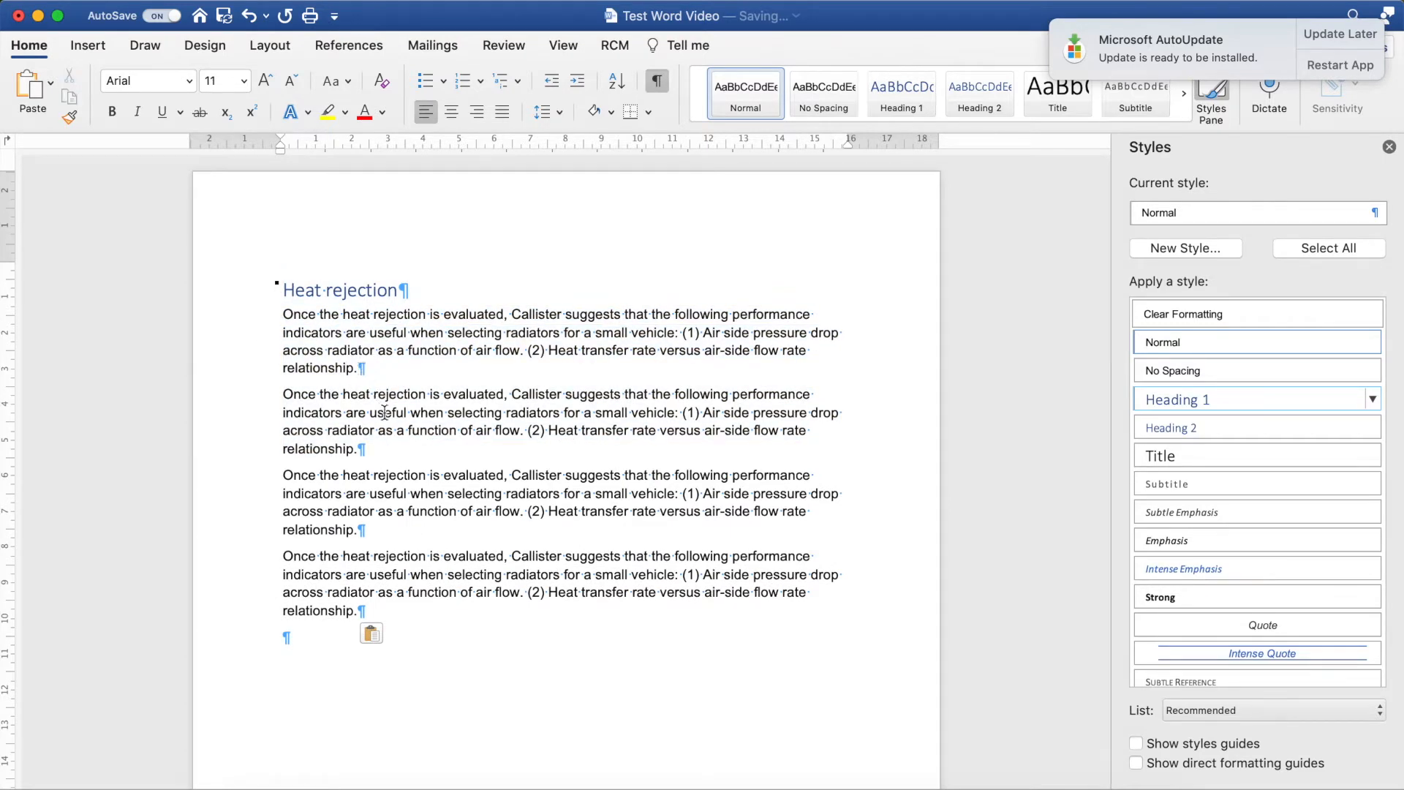
{"action": "scroll", "coordinate": [335, 616], "scroll_direction": "down", "scroll_amount": 1}
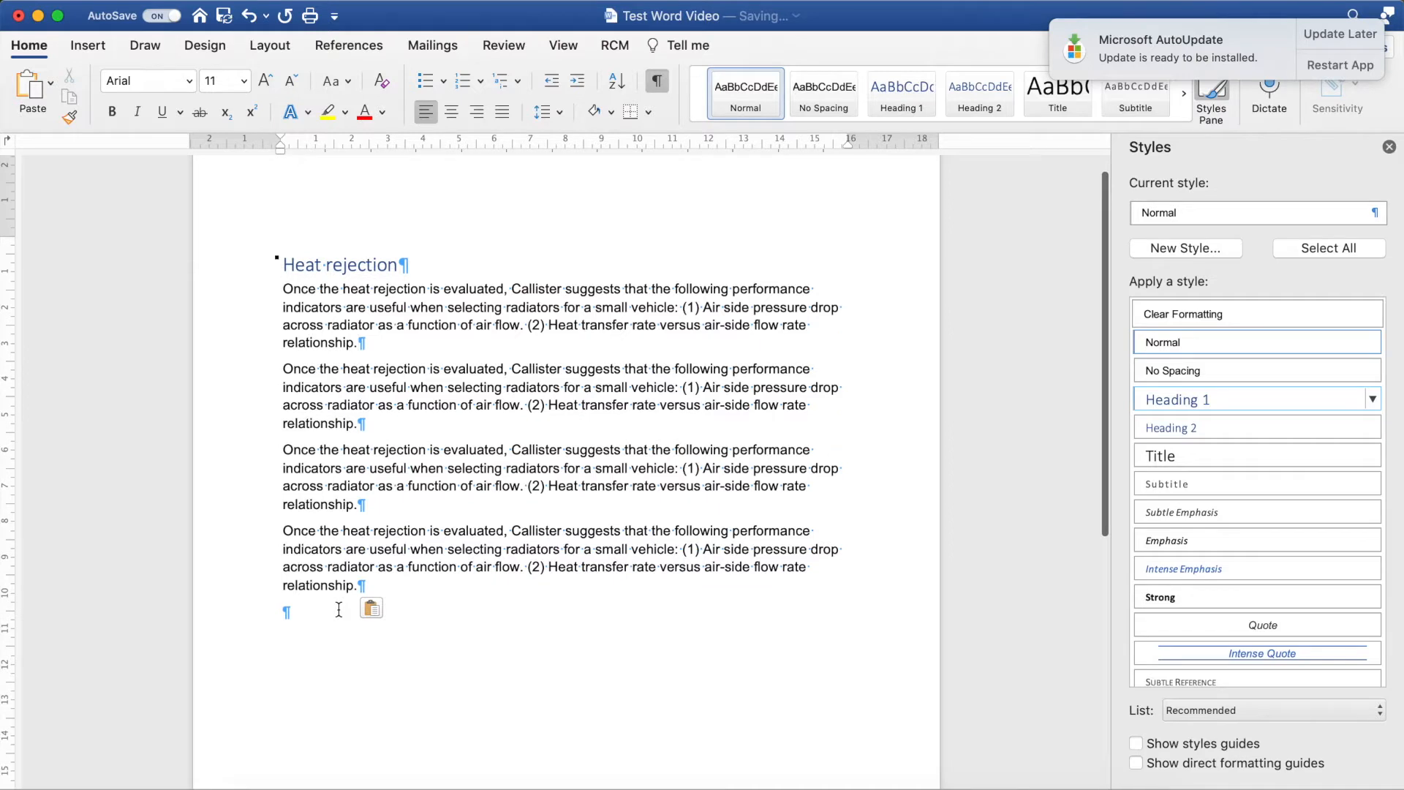
Create a new blank document and enter two short paragraphs, "One paragraph" and "The next one and so on"
{"action": "key", "text": "super+n"}
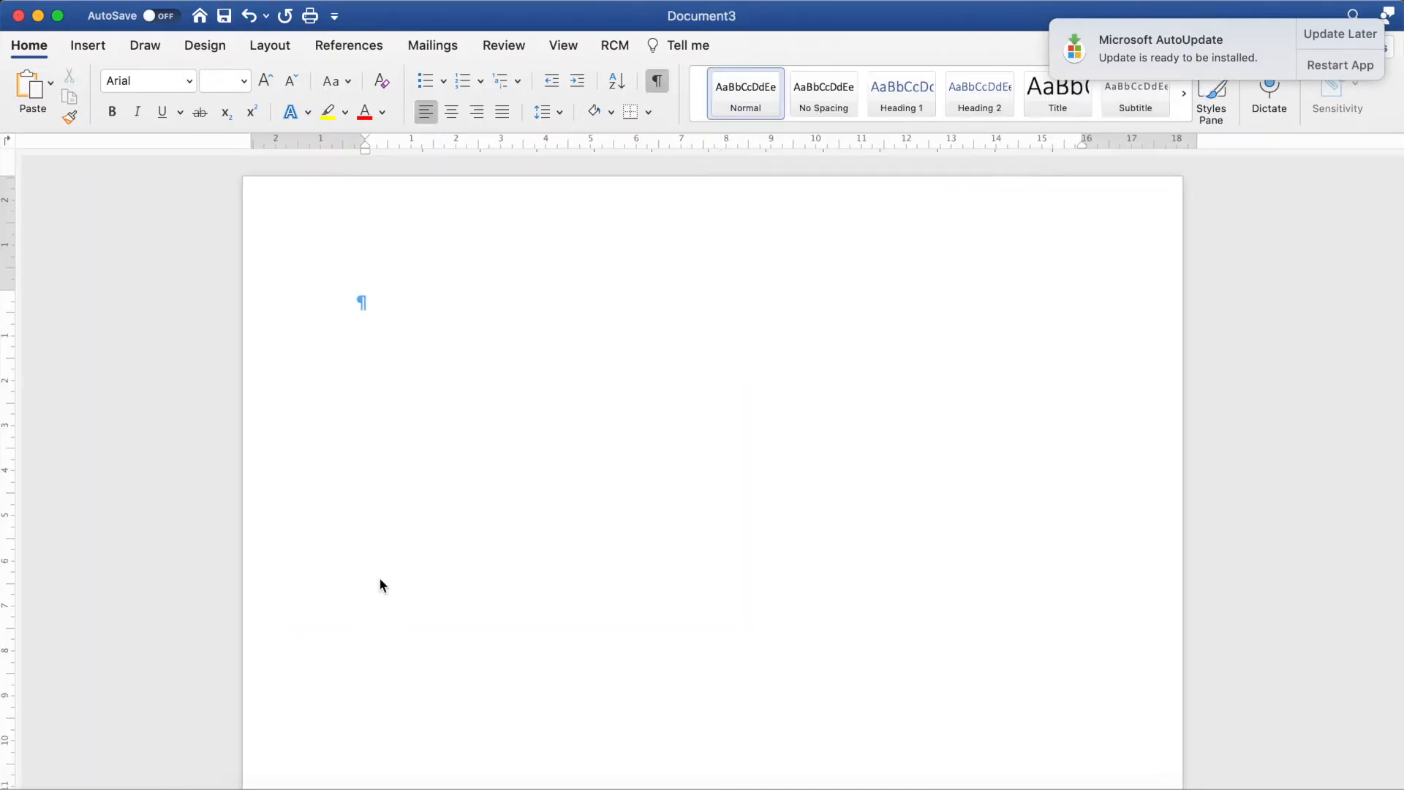
{"action": "type", "text": "One para"}
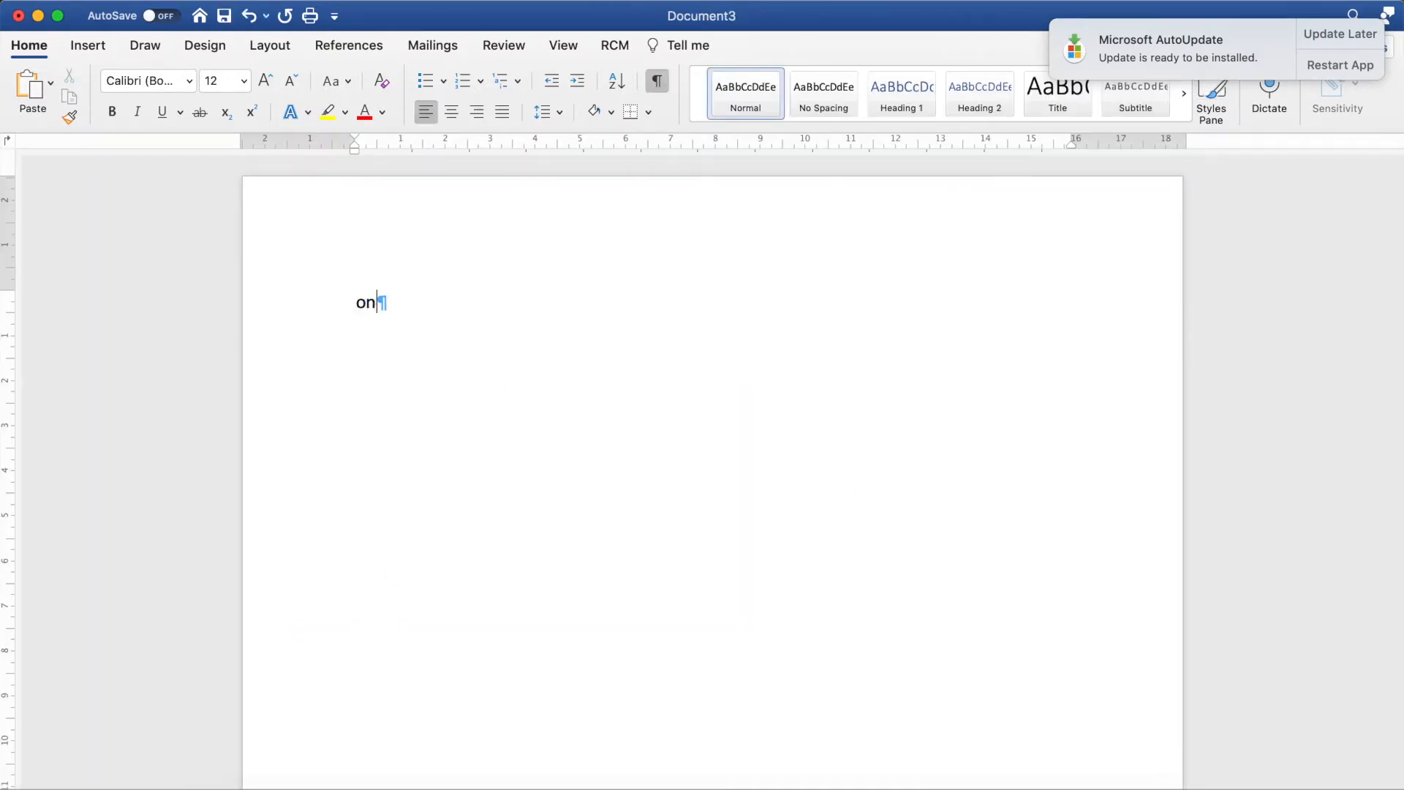
{"action": "key", "text": "BackSpace"}
{"action": "key", "text": "BackSpace"}
{"action": "key", "text": "BackSpace"}
{"action": "key", "text": "BackSpace"}
{"action": "type", "text": "paragraph"}
{"action": "key", "text": "Return"}
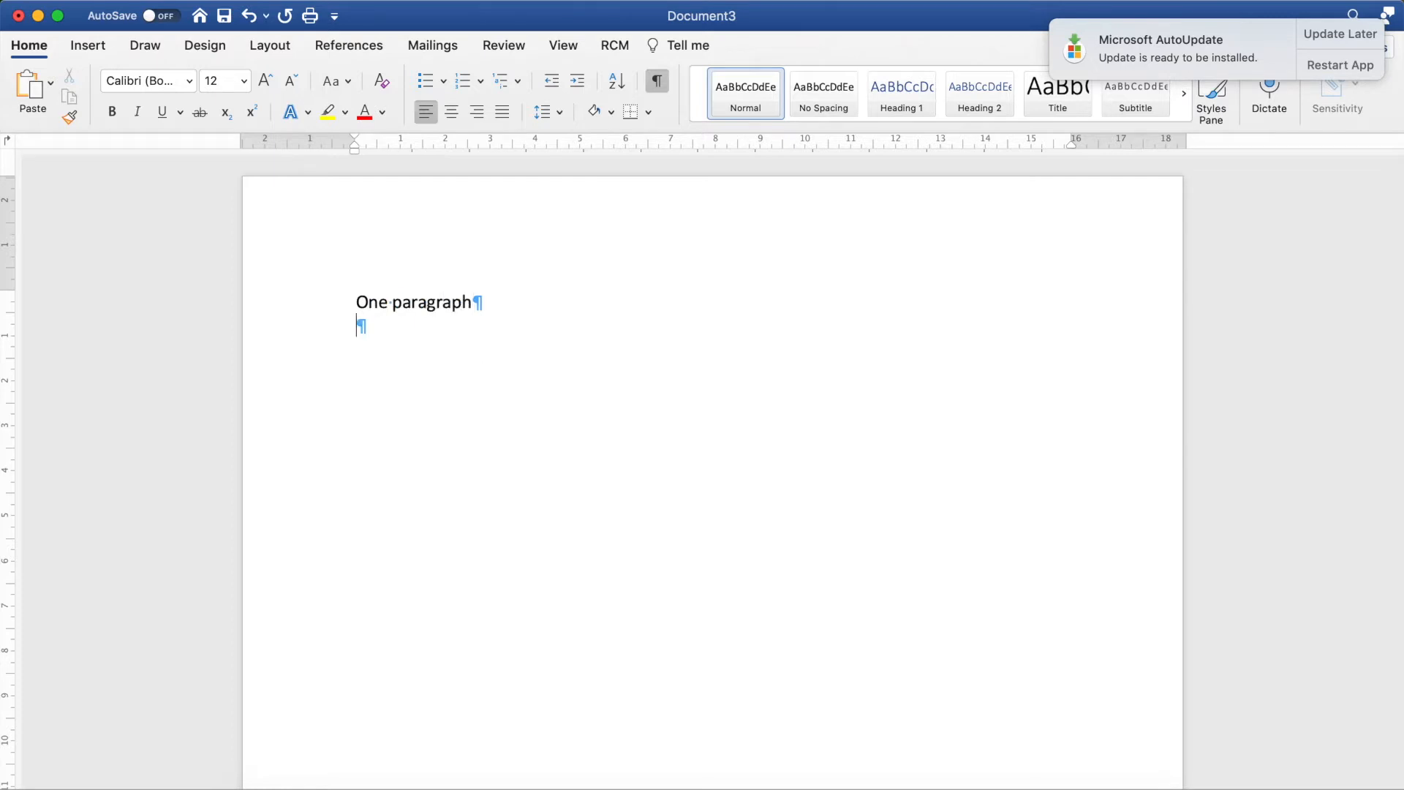
{"action": "type", "text": "The next one and so on"}
{"action": "key", "text": "Return"}
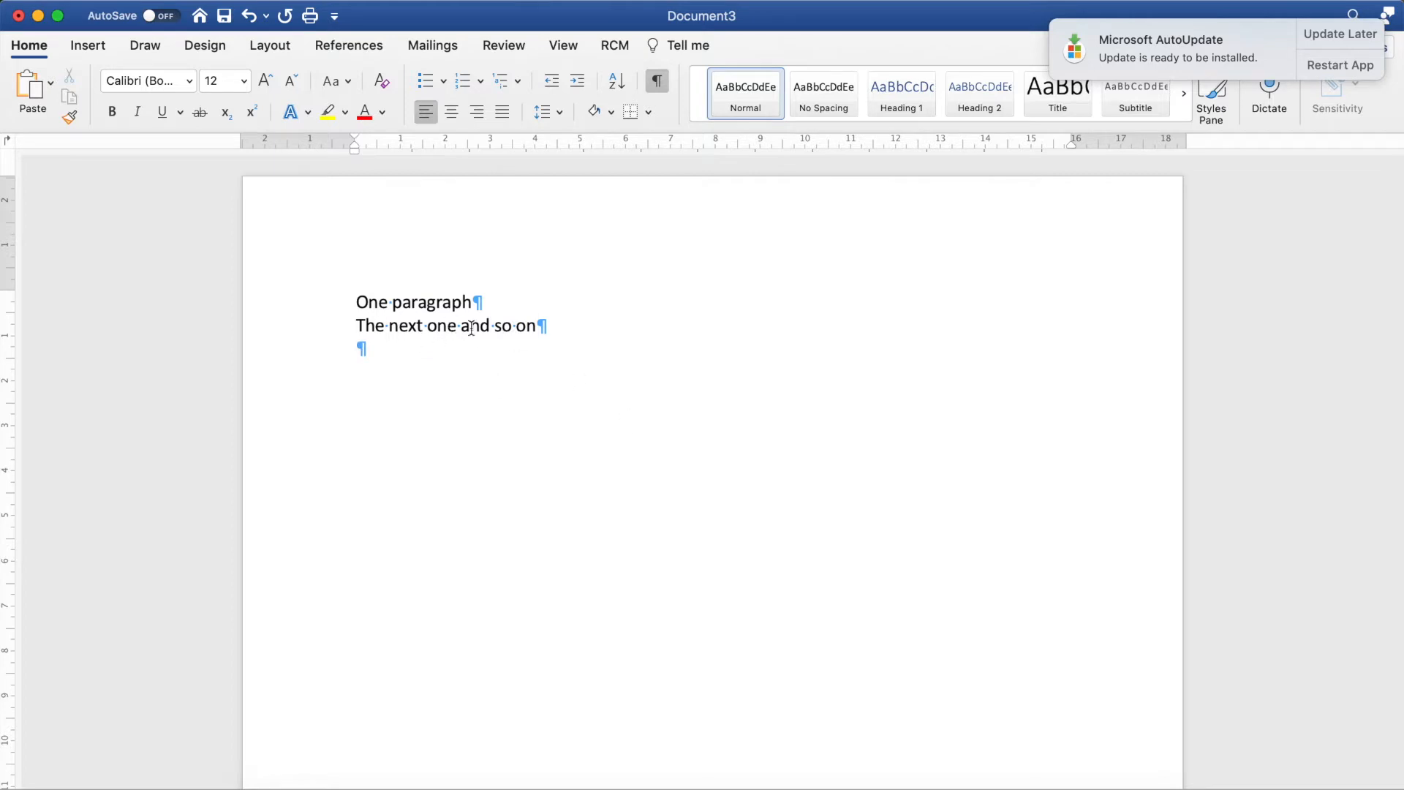
{"action": "double_click", "coordinate": [376, 300]}
{"action": "left_click", "coordinate": [511, 344]}
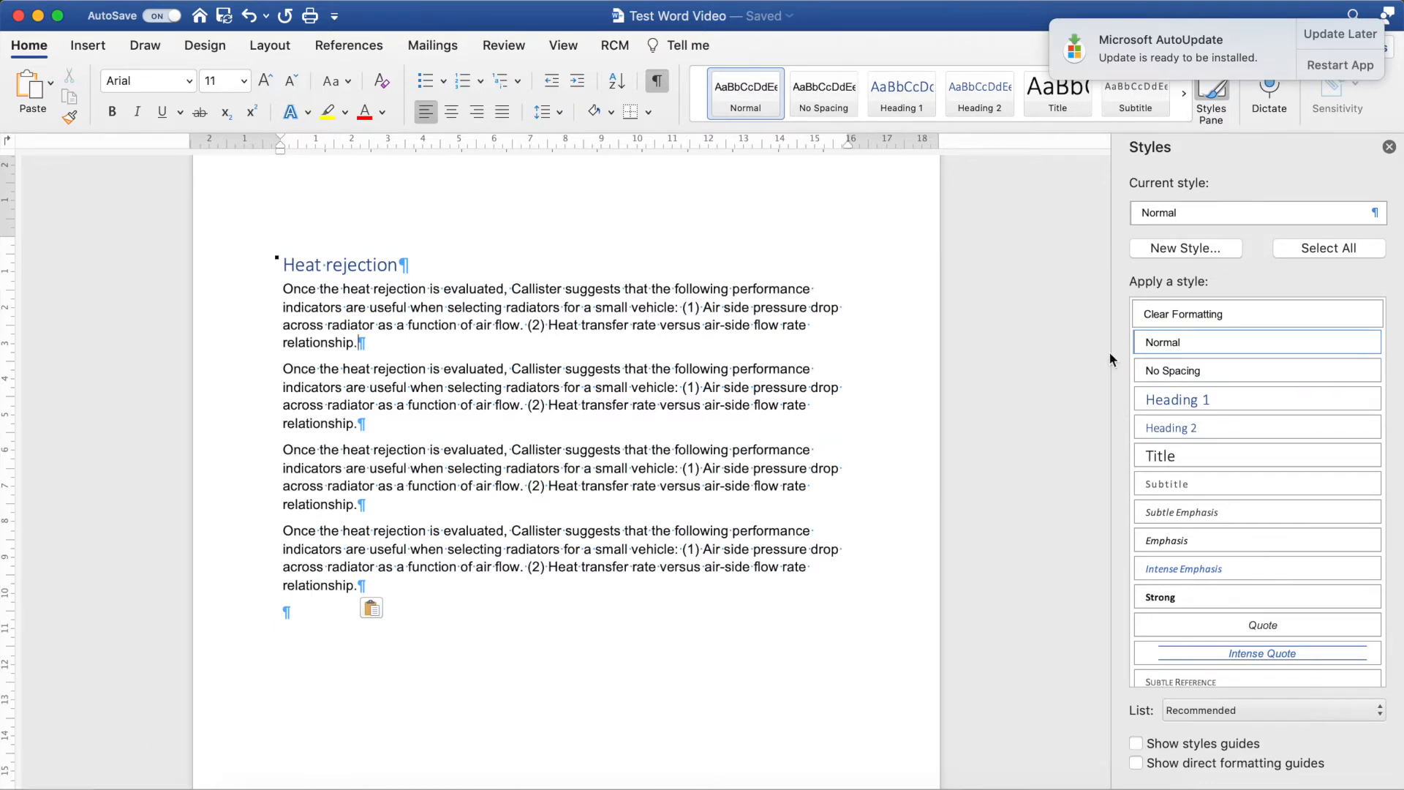
Select all text in the Normal style and modify the style so the spacing after each paragraph is 3 pt
{"action": "left_click", "coordinate": [1373, 342]}
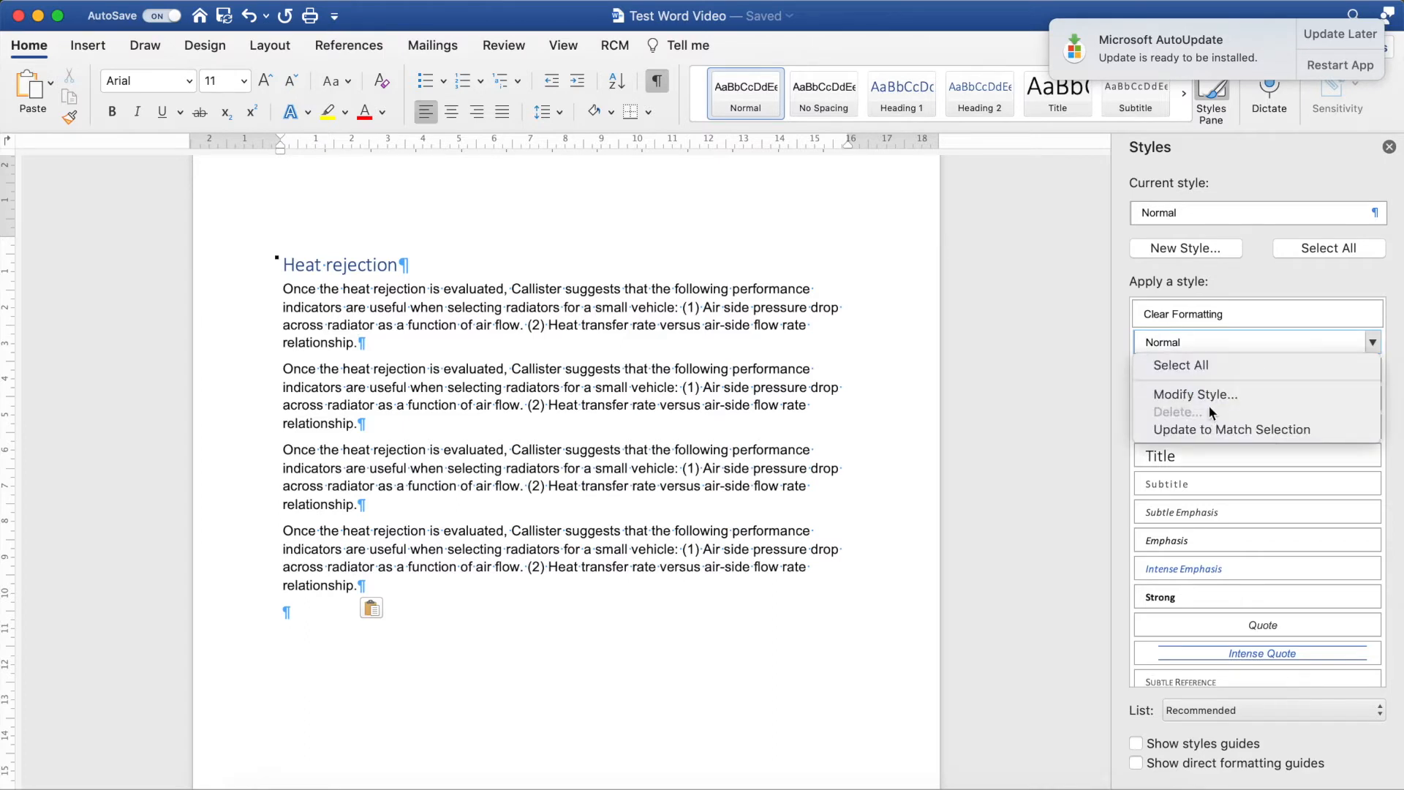
{"action": "left_click", "coordinate": [1187, 368]}
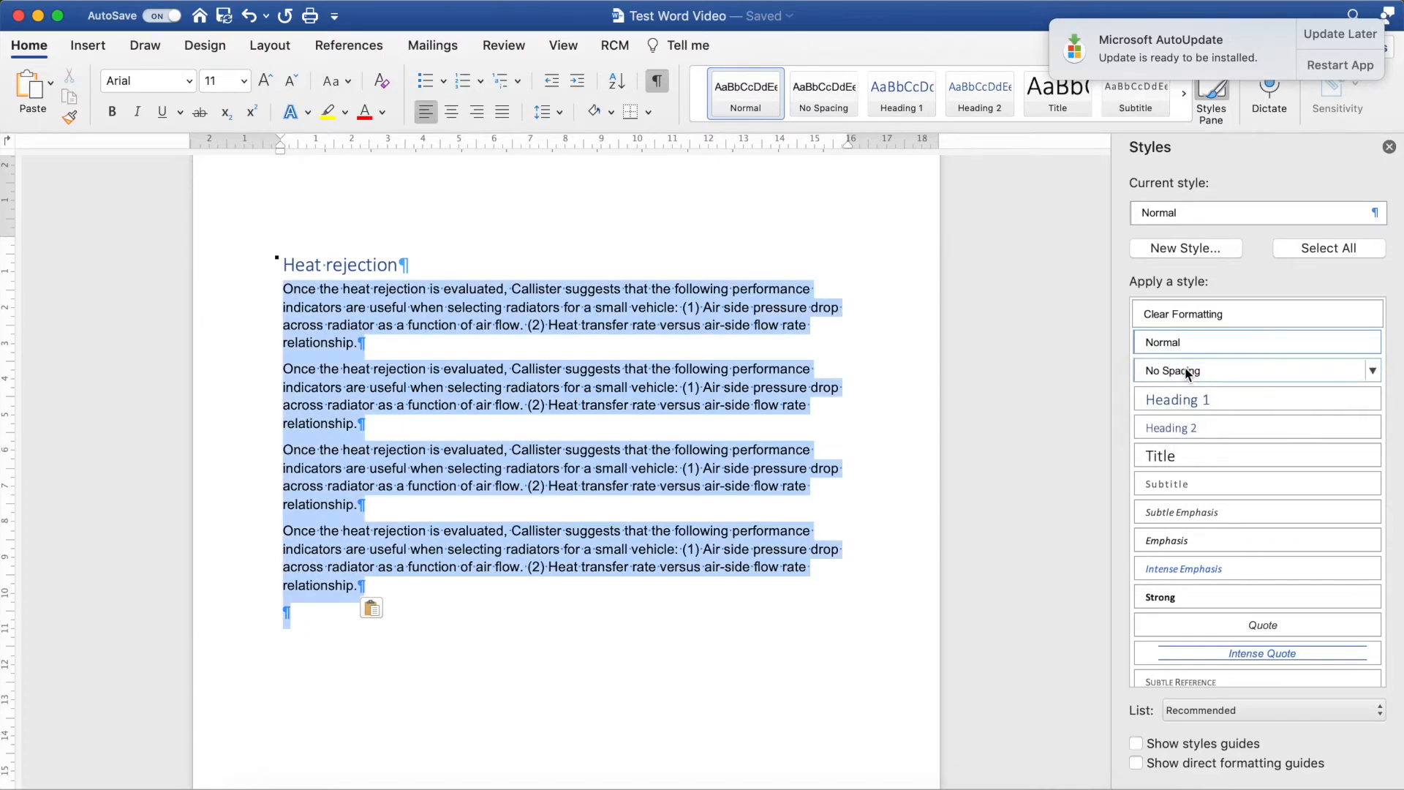
{"action": "left_click", "coordinate": [1373, 343]}
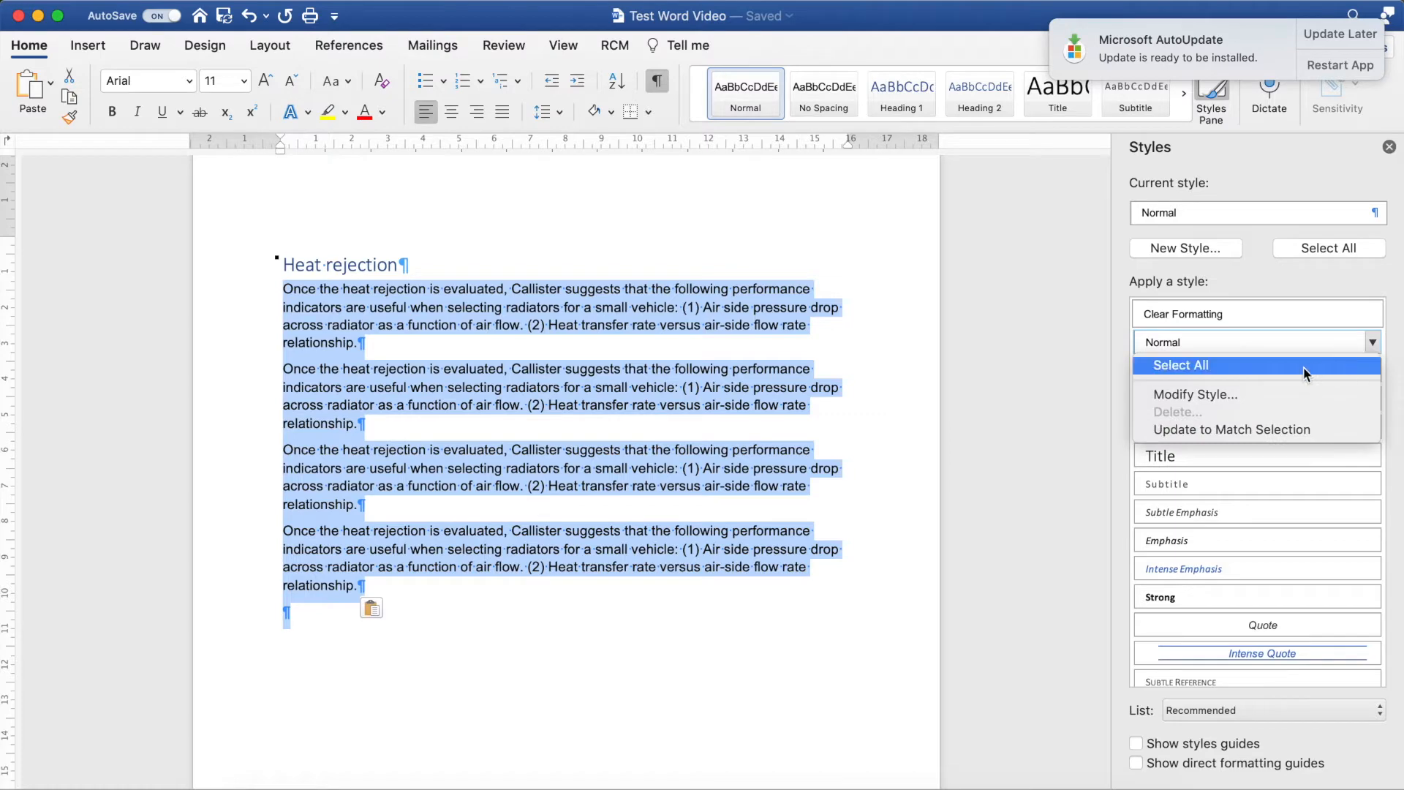
{"action": "left_click", "coordinate": [1233, 389]}
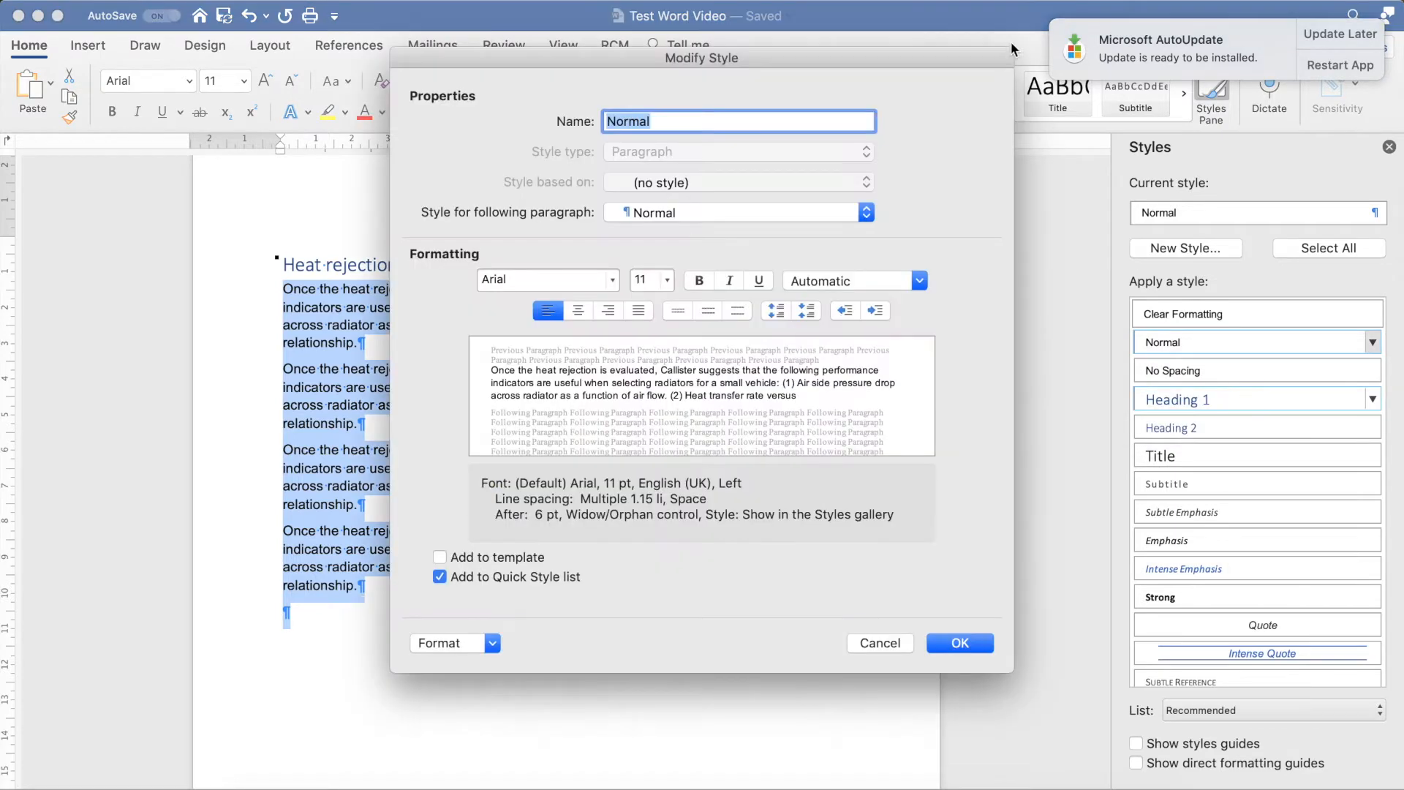
{"action": "left_click", "coordinate": [450, 644]}
{"action": "left_click", "coordinate": [495, 679]}
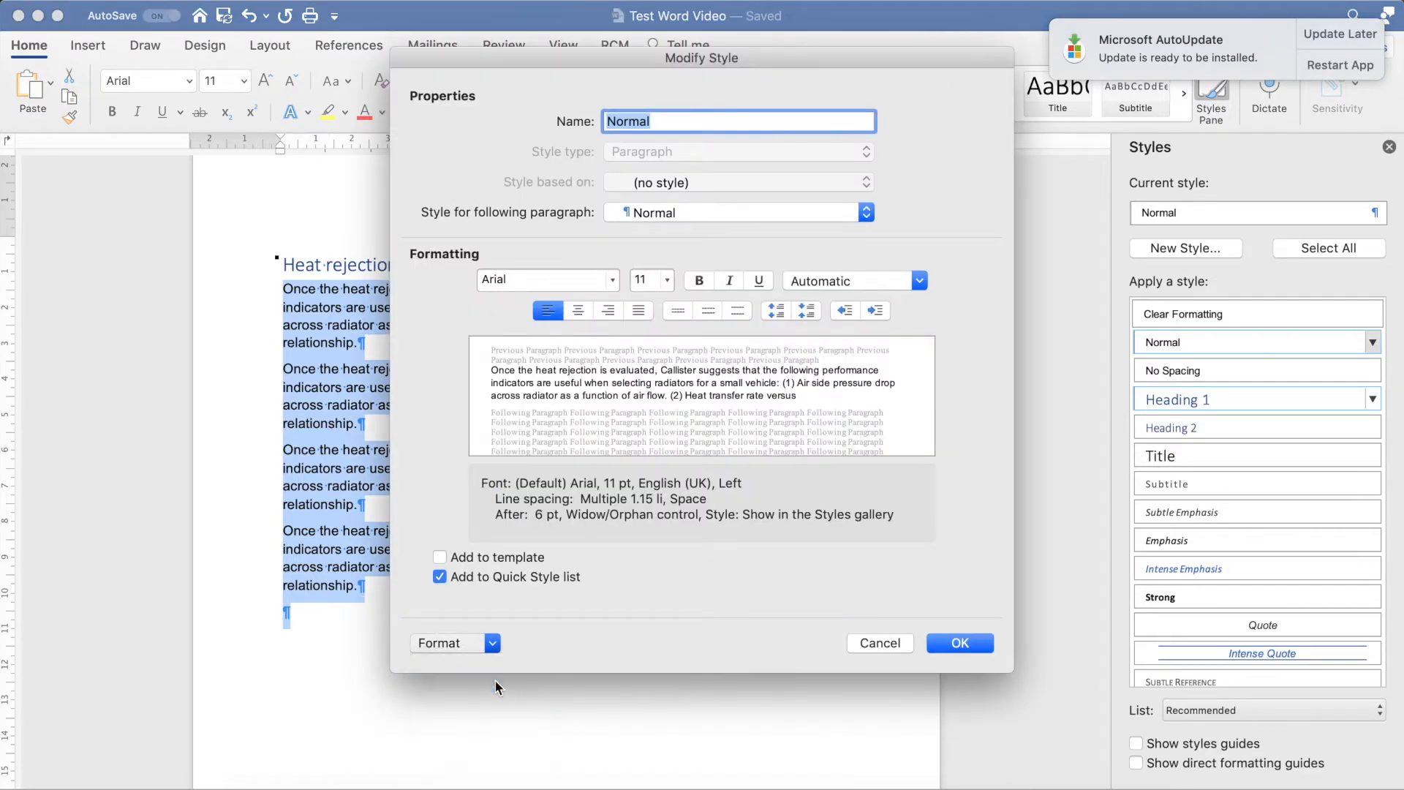
{"action": "left_click", "coordinate": [574, 452]}
{"action": "key", "text": "BackSpace"}
{"action": "type", "text": "3"}
{"action": "left_click", "coordinate": [934, 652]}
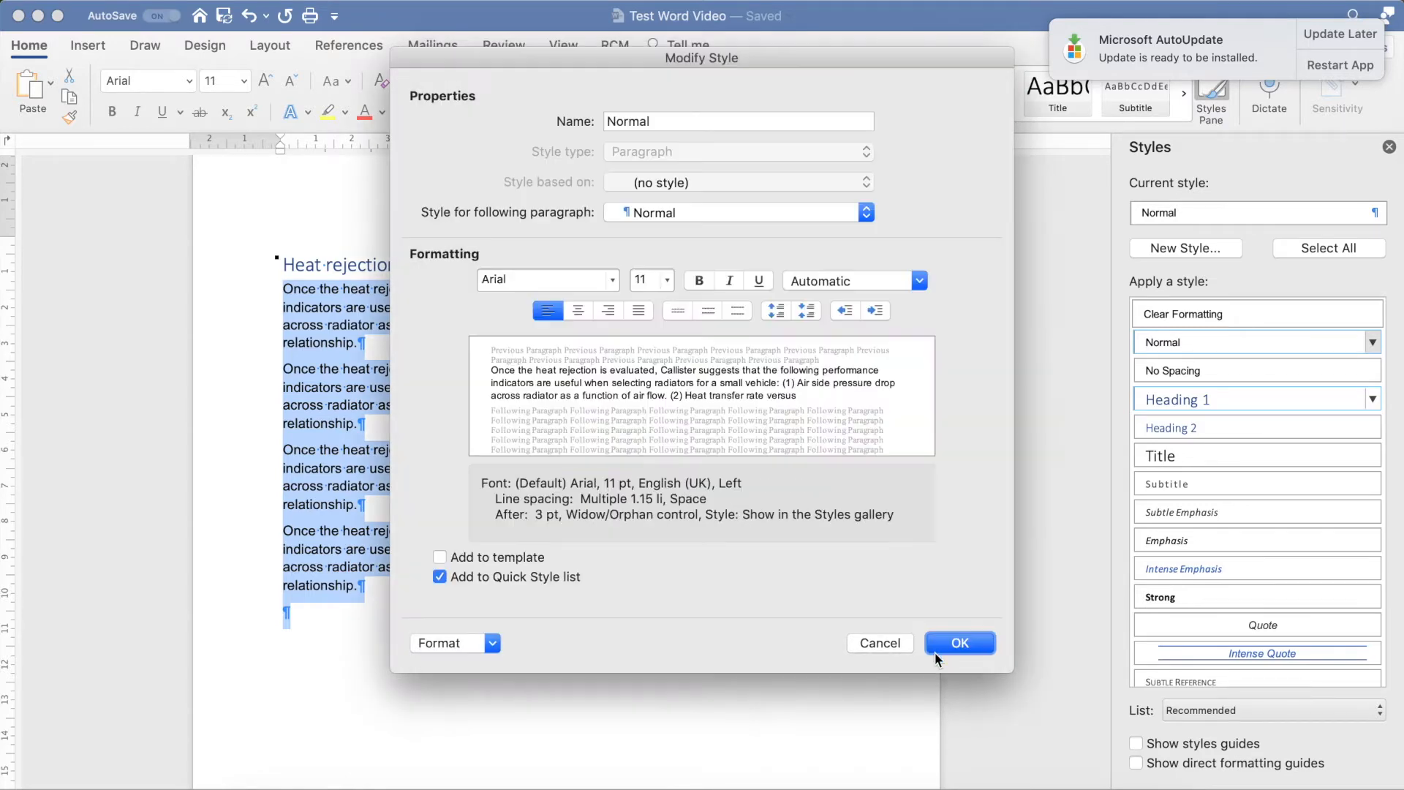
{"action": "left_click", "coordinate": [957, 641]}
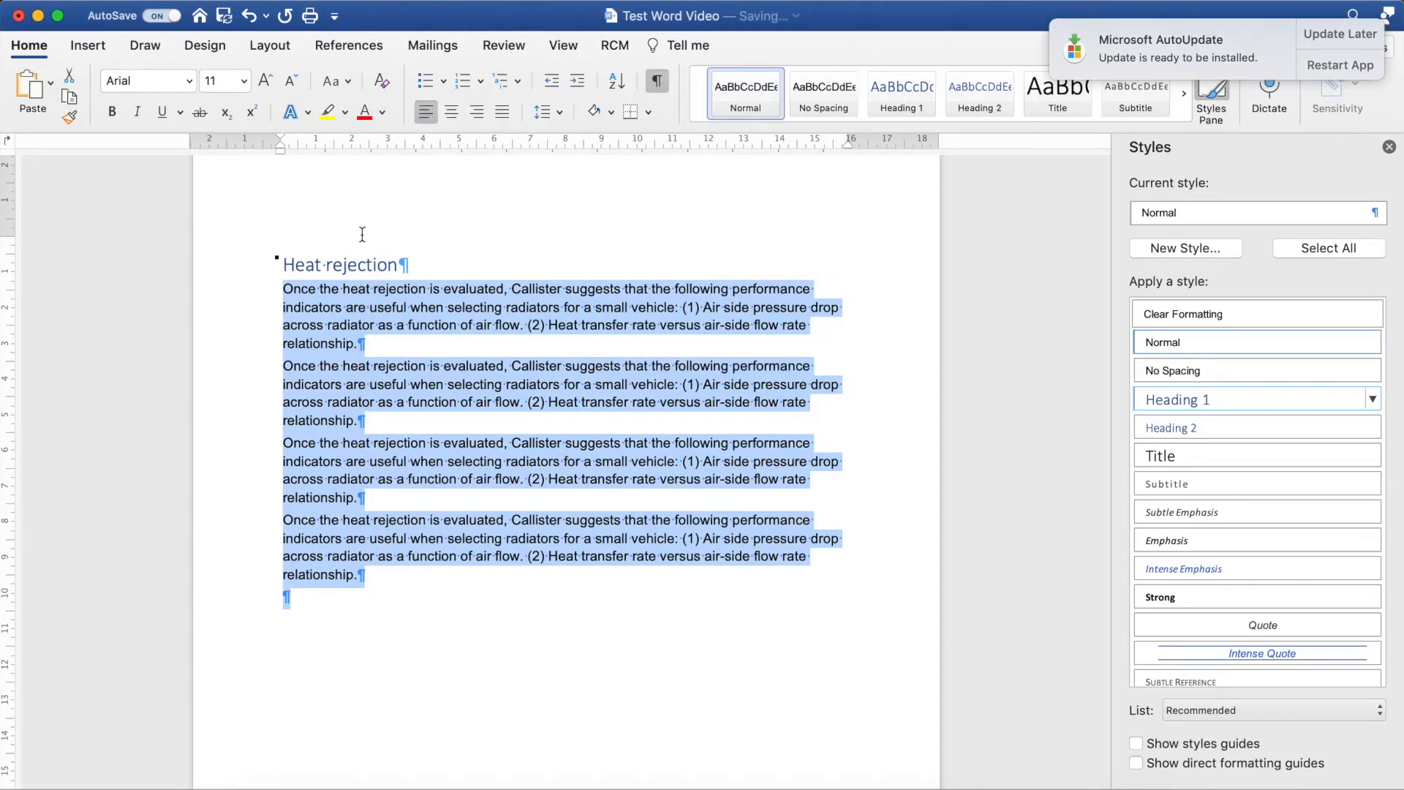
Add a new line reading "Sub heading" between the first and second body paragraphs
{"action": "left_click", "coordinate": [422, 267]}
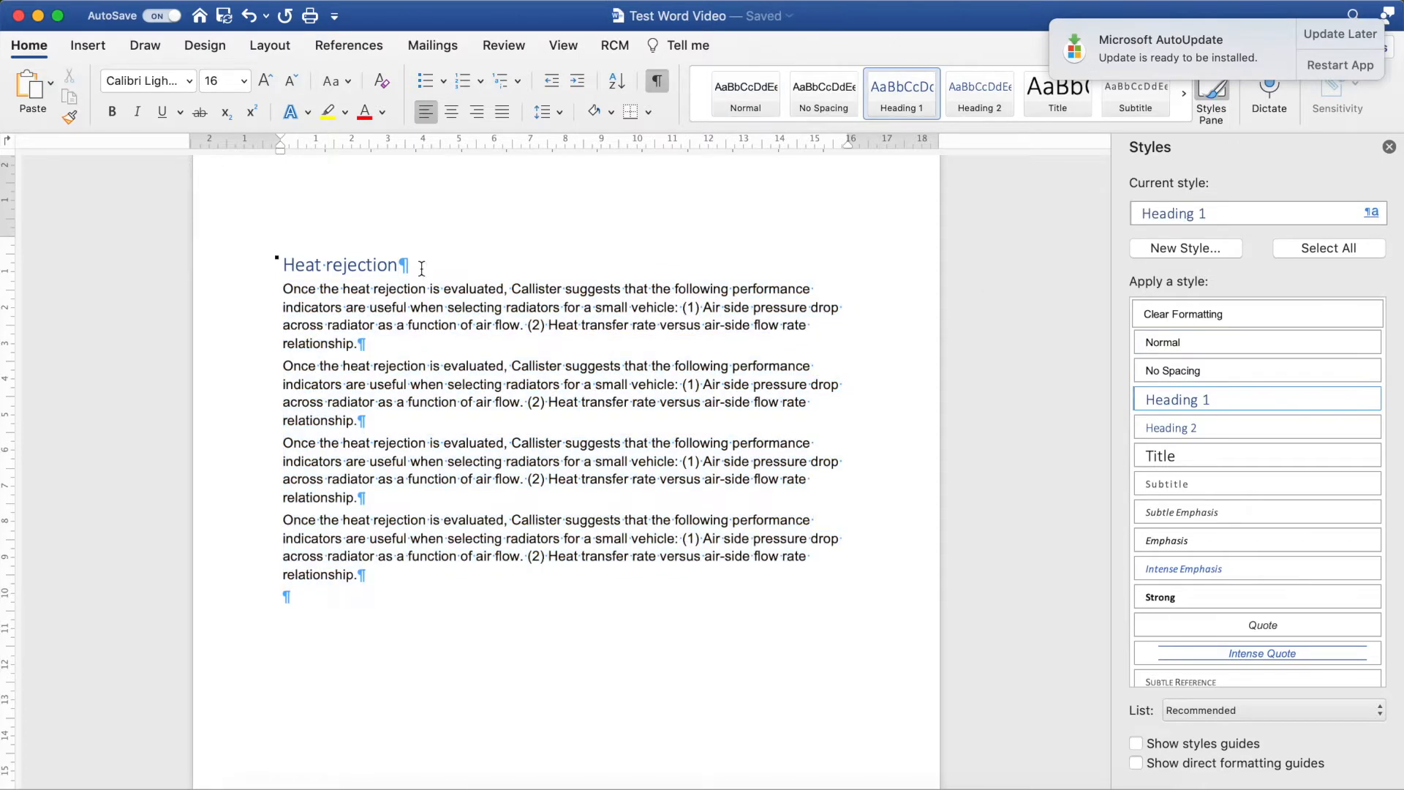
{"action": "triple_click", "coordinate": [324, 268]}
{"action": "left_click", "coordinate": [373, 265]}
{"action": "key", "text": "Return"}
{"action": "type", "text": "Sub heading"}
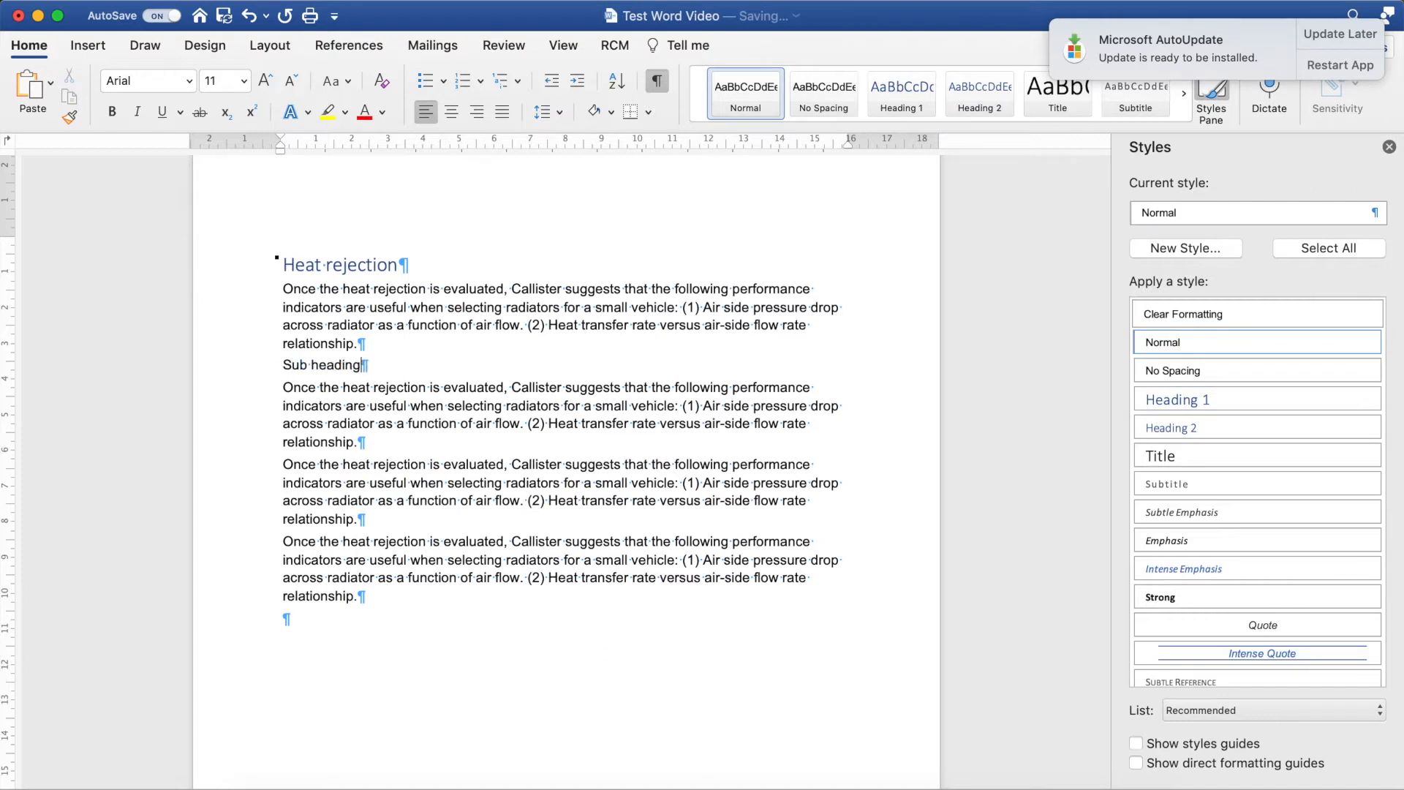
Apply the Heading 2 style to the "Sub heading" line and accept the suggested correction "Subheading"
{"action": "triple_click", "coordinate": [278, 360]}
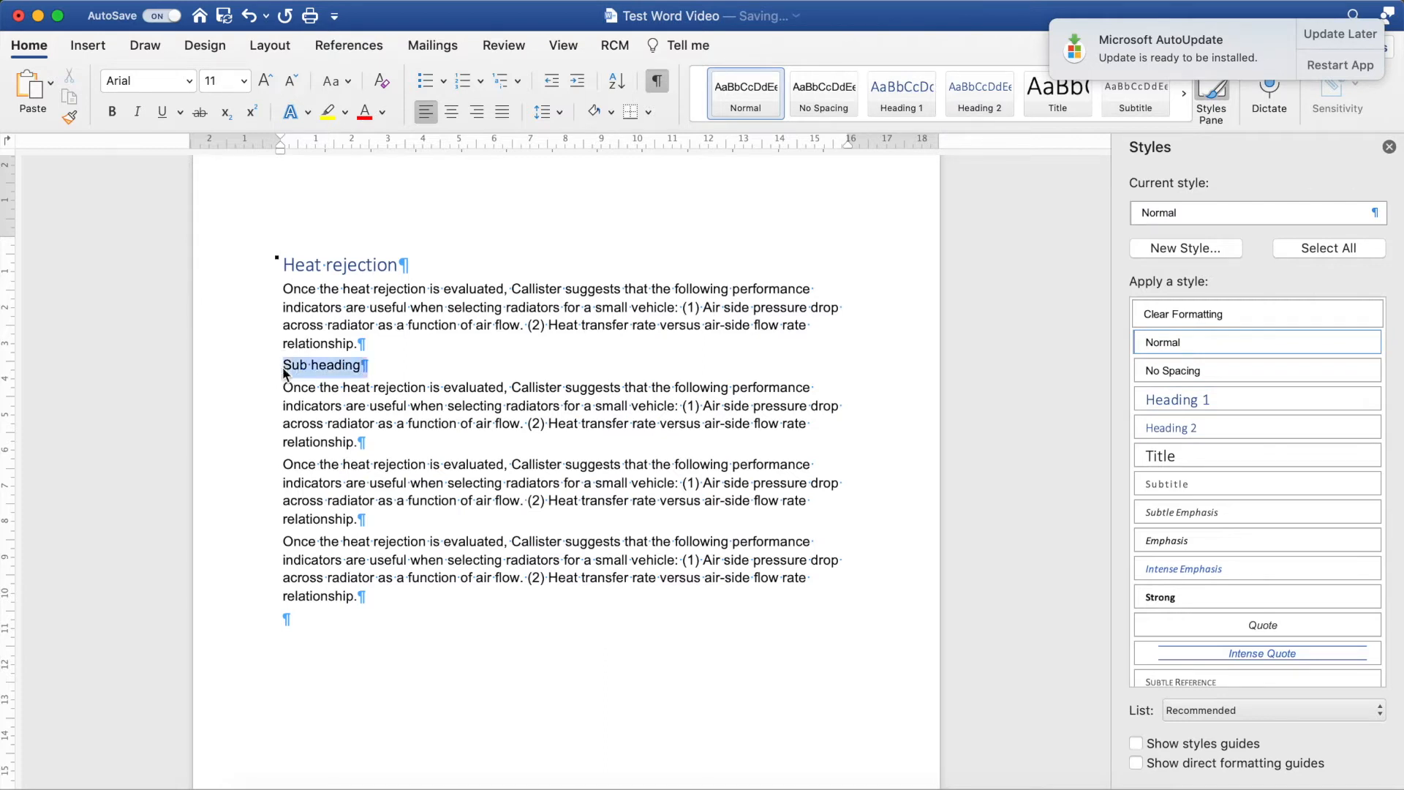
{"action": "left_click", "coordinate": [1246, 430]}
{"action": "left_click", "coordinate": [357, 386]}
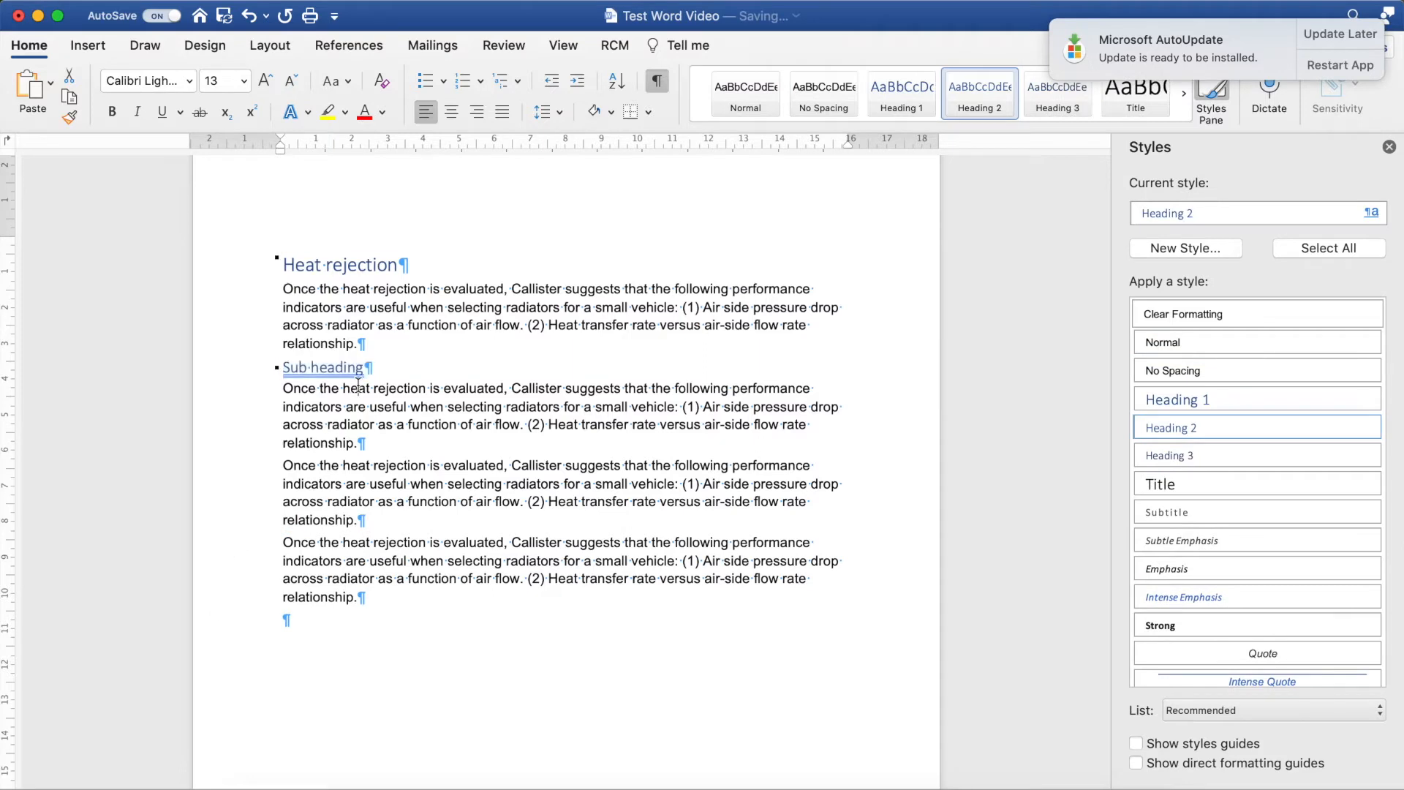
{"action": "right_click", "coordinate": [329, 371]}
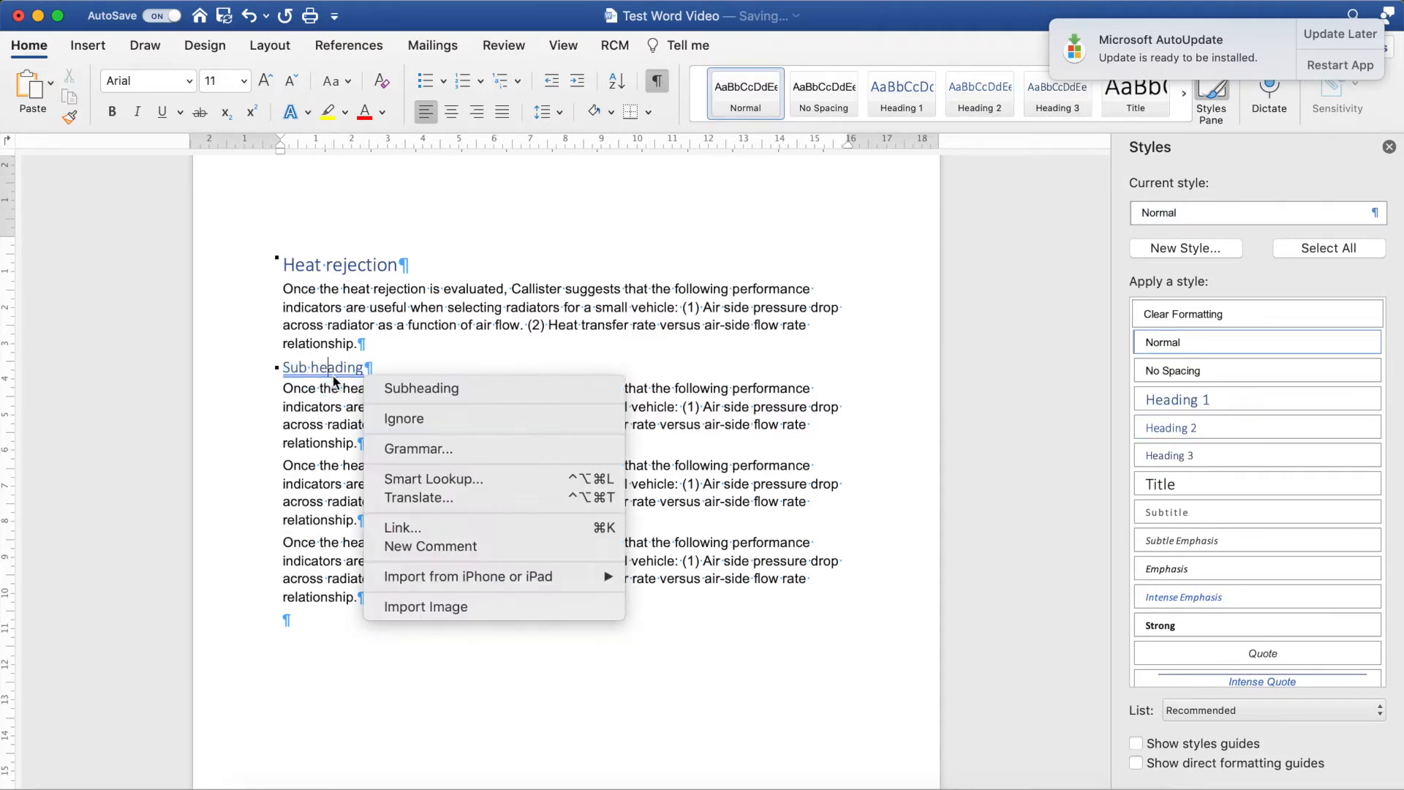
{"action": "left_click", "coordinate": [422, 389]}
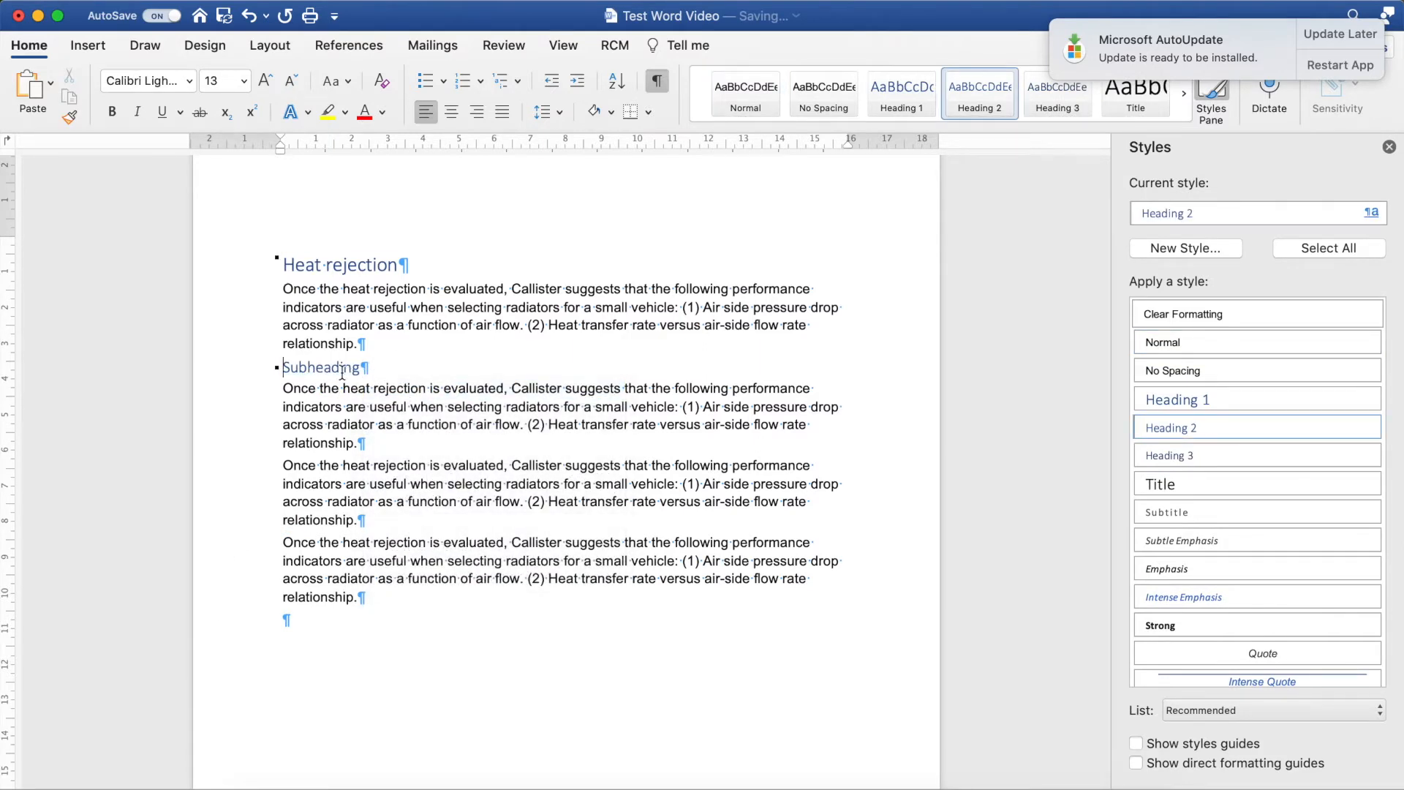
{"action": "triple_click", "coordinate": [342, 374]}
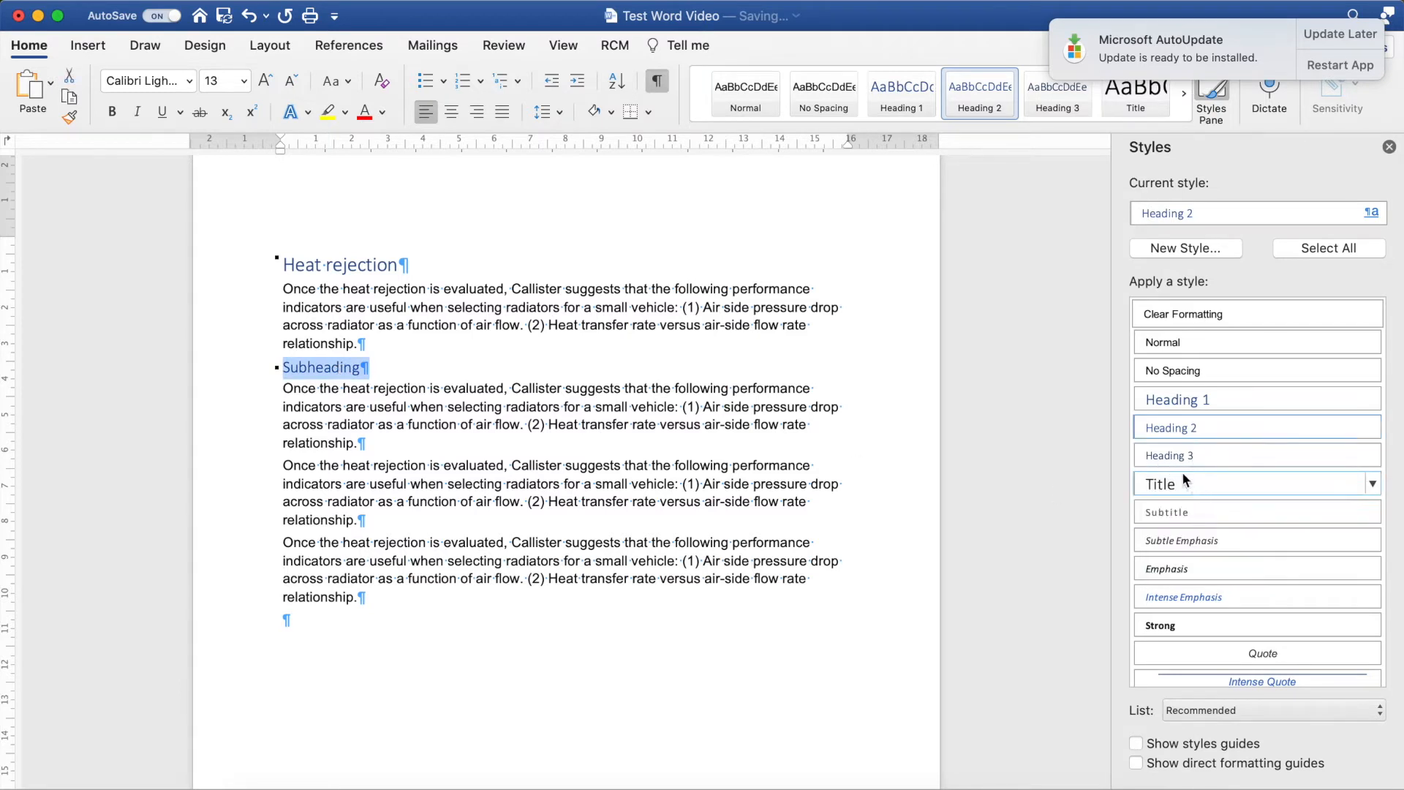
Modify the Heading 1 style of the "Heat rejection" title to use a "1." numbered list format
{"action": "triple_click", "coordinate": [316, 273]}
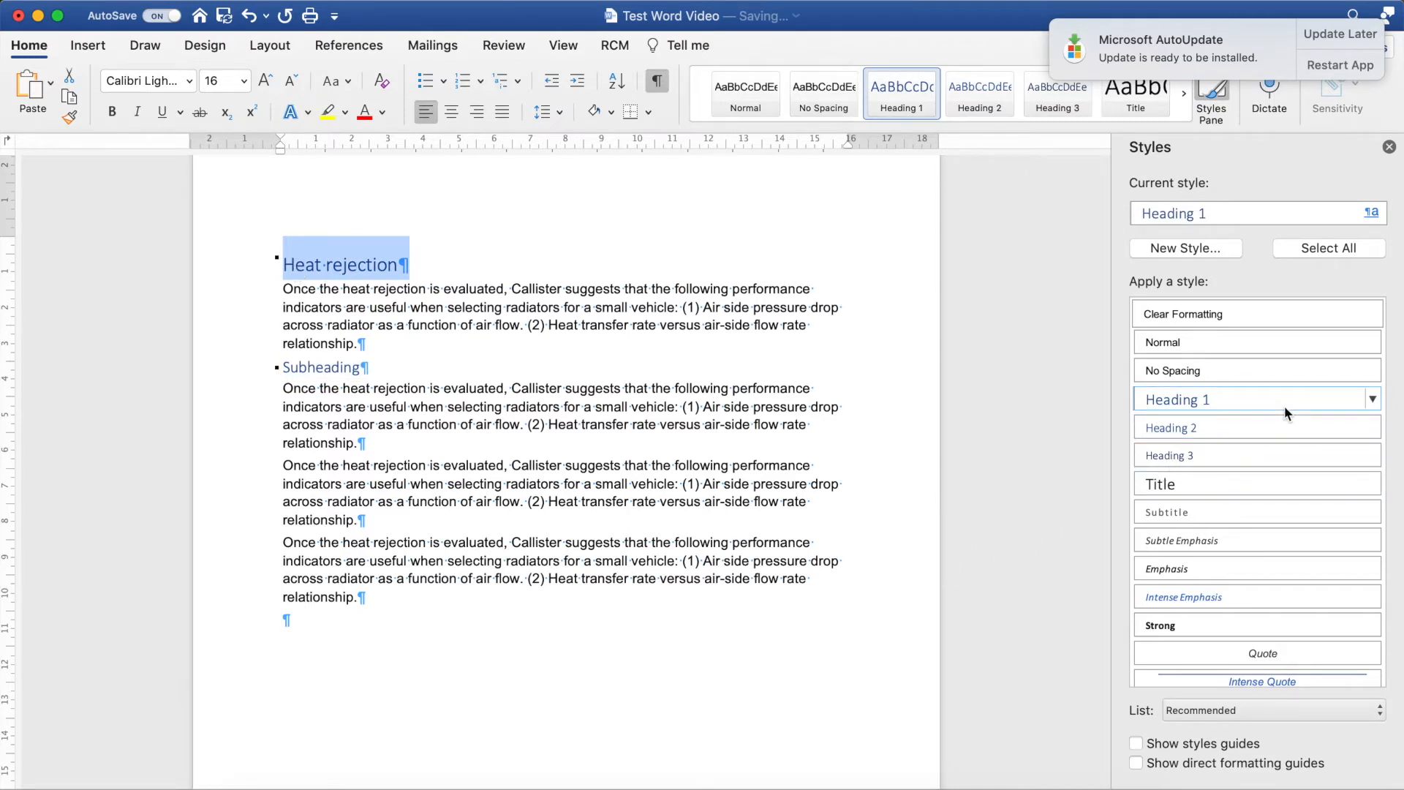
{"action": "left_click", "coordinate": [1373, 399]}
{"action": "left_click", "coordinate": [1149, 452]}
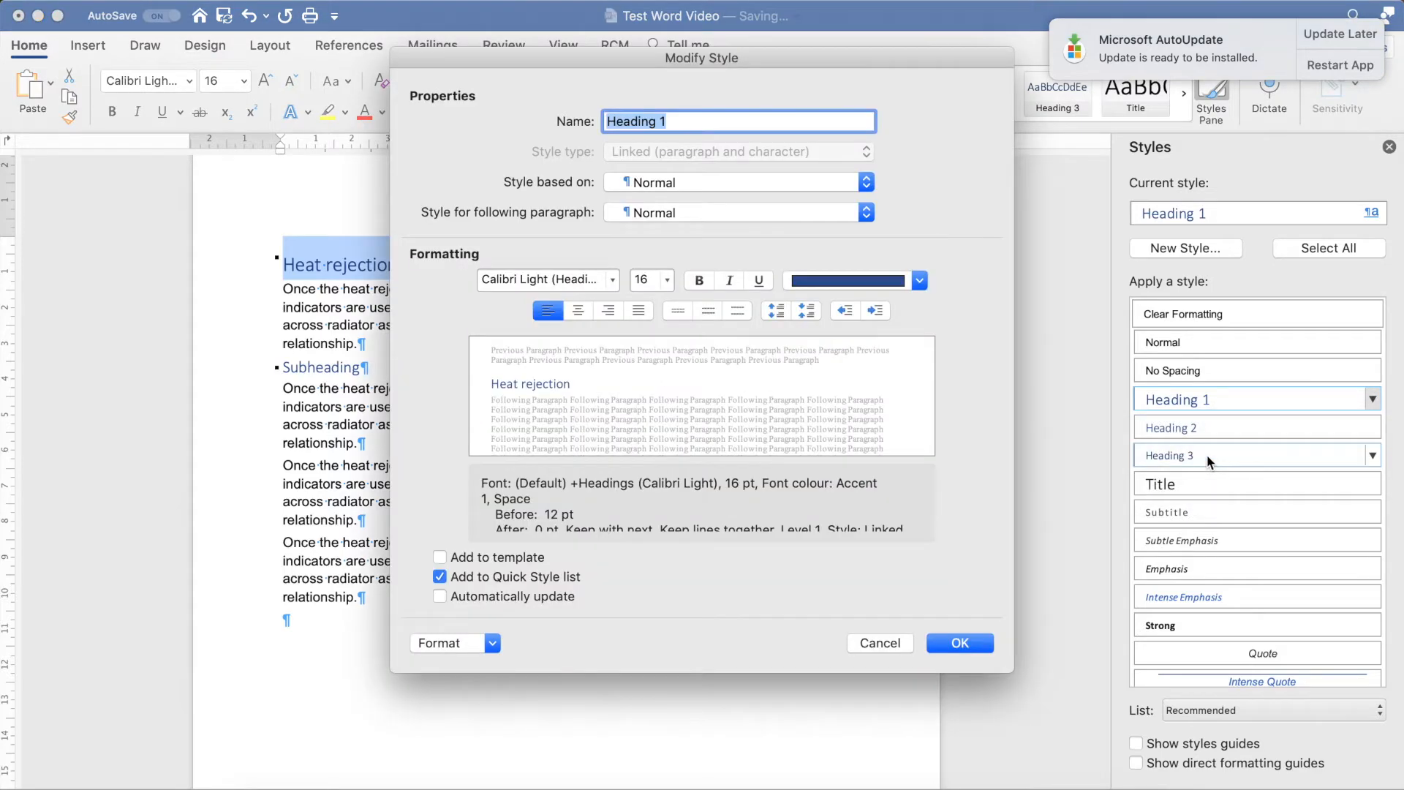
{"action": "left_click", "coordinate": [489, 642]}
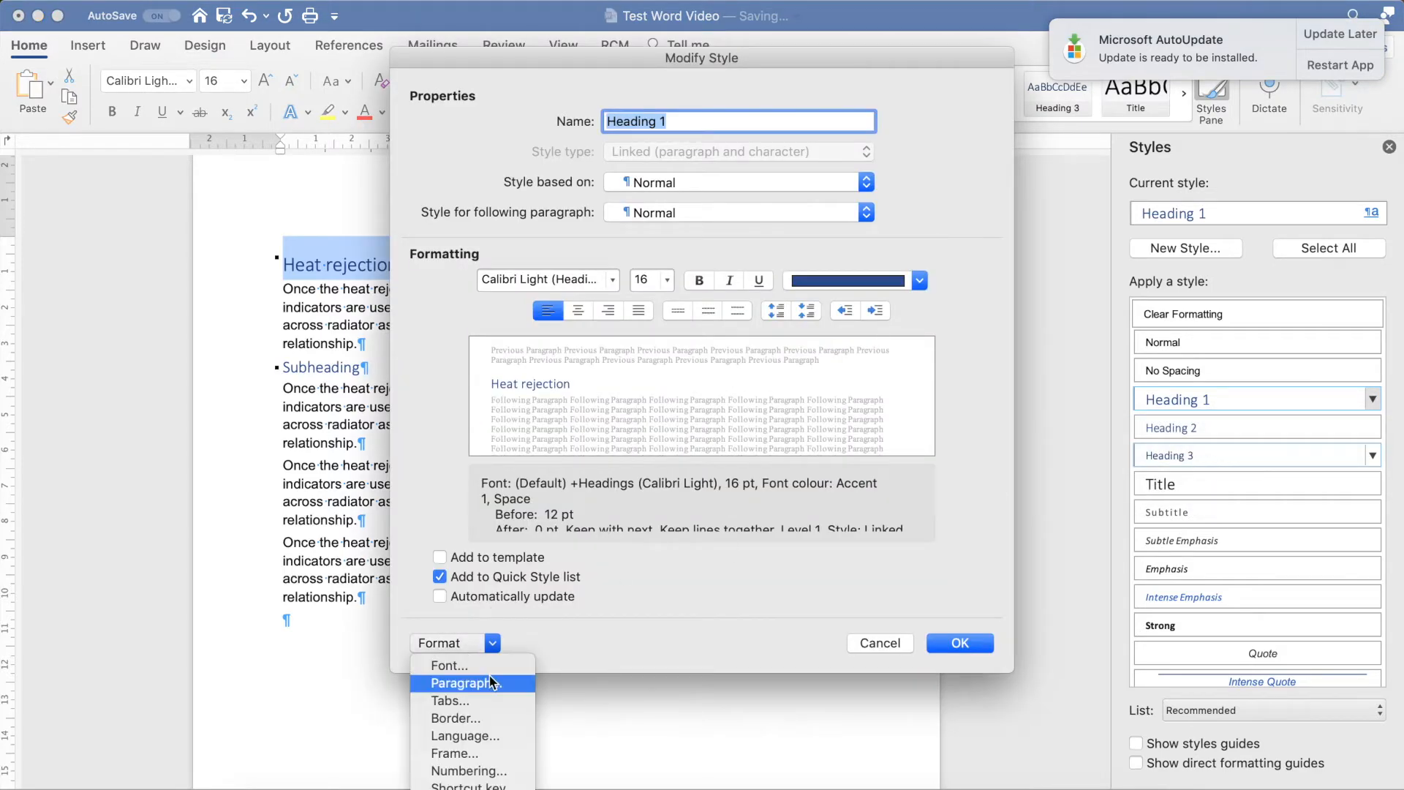
{"action": "left_click", "coordinate": [477, 771]}
{"action": "left_click", "coordinate": [711, 138]}
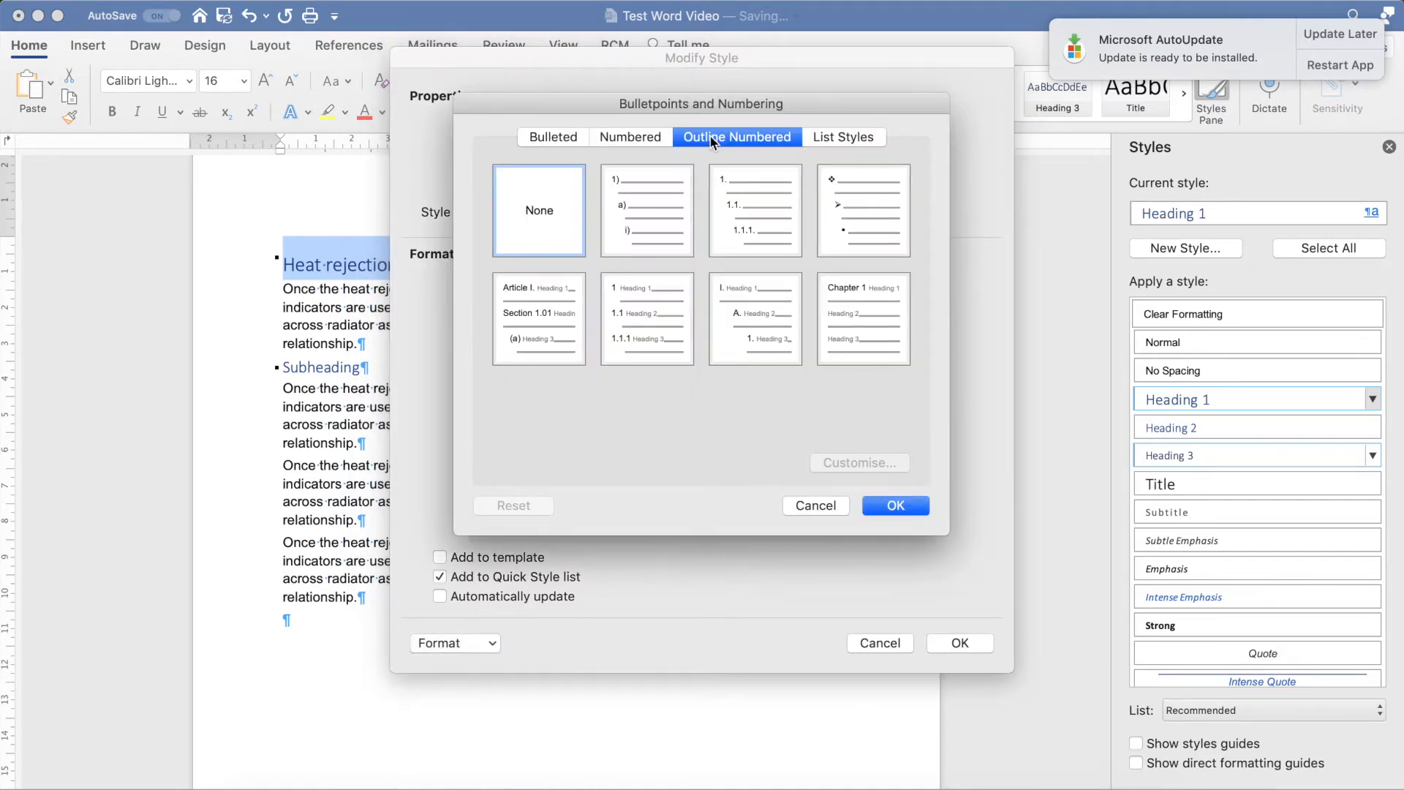
{"action": "left_click", "coordinate": [628, 137]}
{"action": "left_click", "coordinate": [640, 216]}
{"action": "left_click", "coordinate": [896, 505]}
{"action": "left_click", "coordinate": [958, 641]}
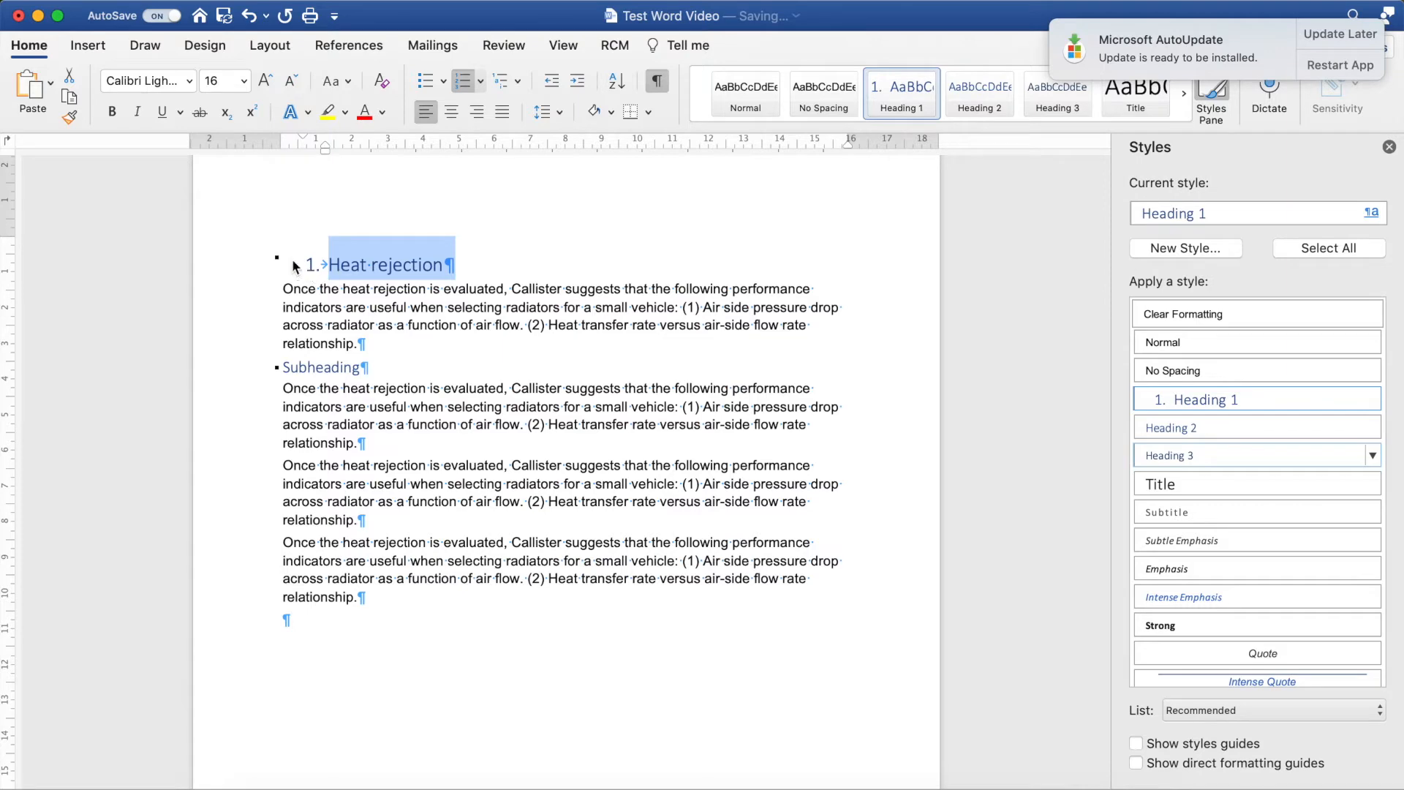
Open the Heading 1 style's paragraph settings and set its left indentation to 0 cm
{"action": "left_click", "coordinate": [1373, 400]}
{"action": "left_click", "coordinate": [1239, 451]}
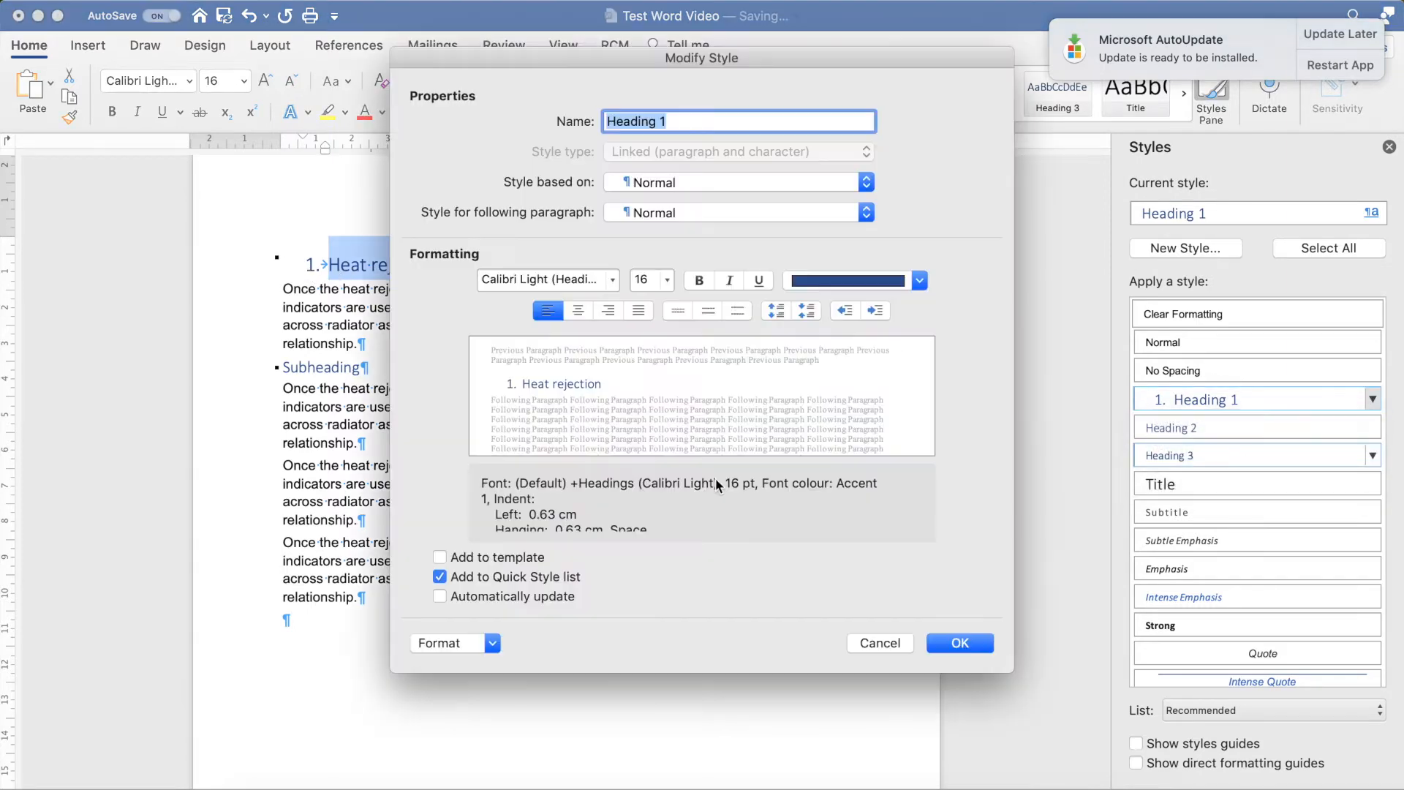
{"action": "left_click", "coordinate": [440, 642]}
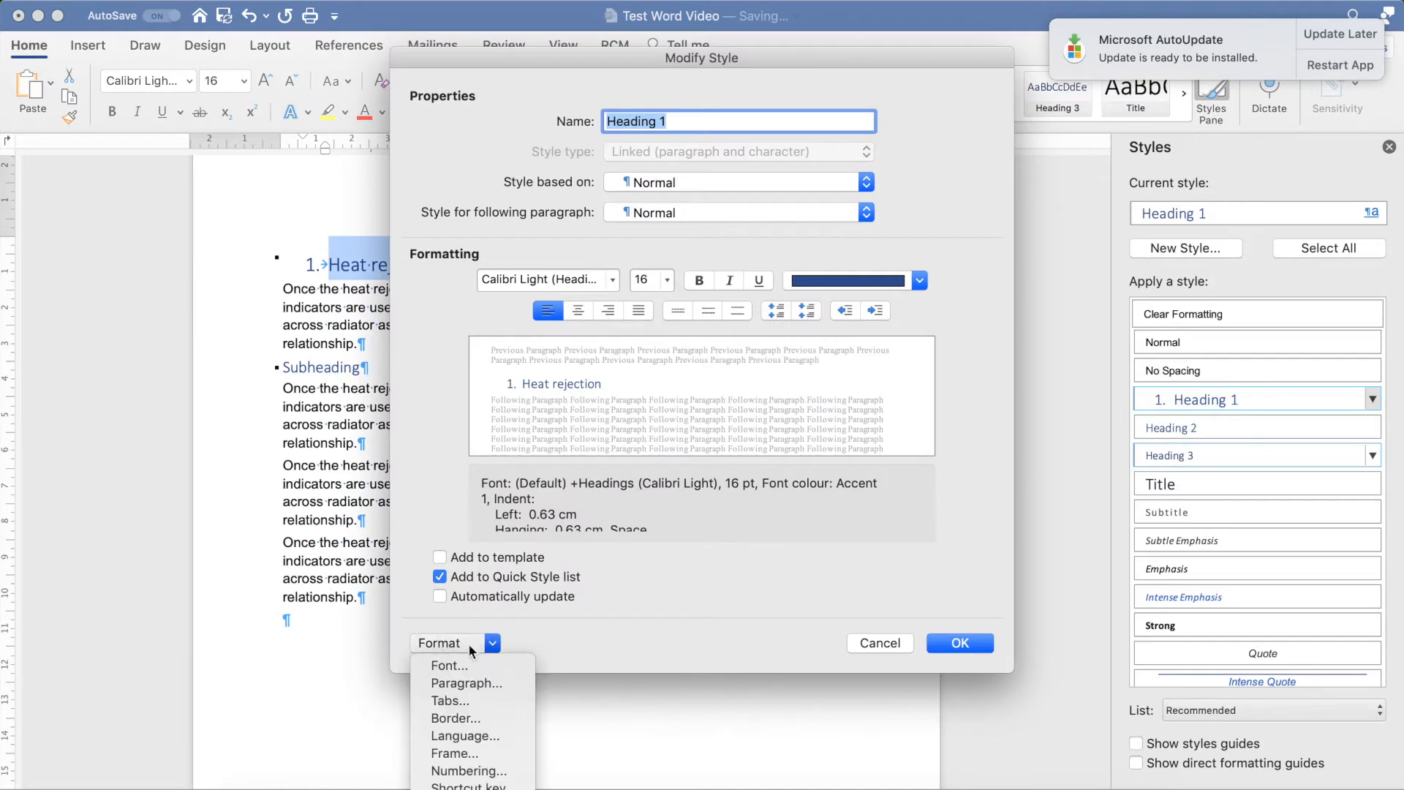
{"action": "left_click", "coordinate": [511, 684]}
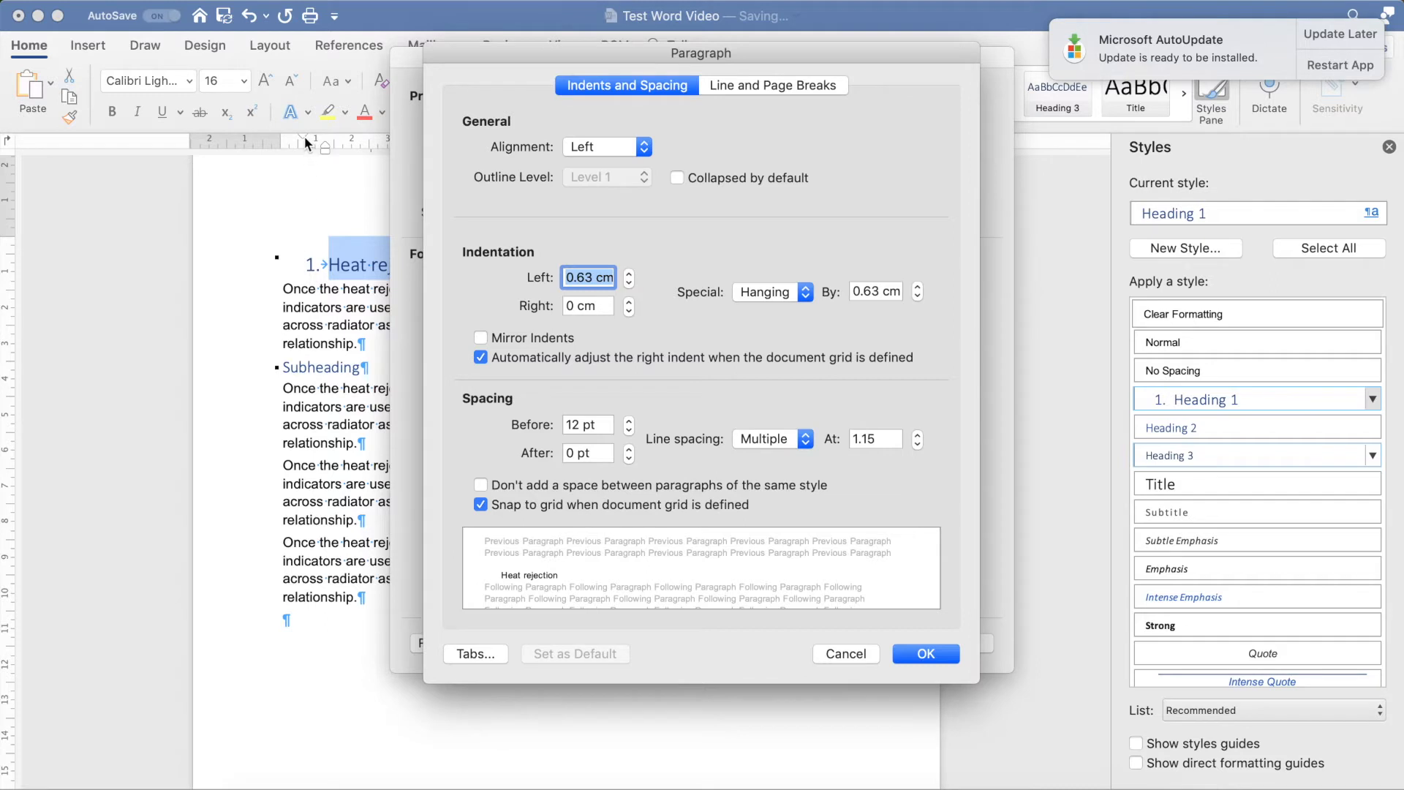
{"action": "left_click", "coordinate": [593, 281]}
{"action": "left_click_drag", "start_coordinate": [593, 281], "coordinate": [568, 279]}
{"action": "type", "text": "0"}
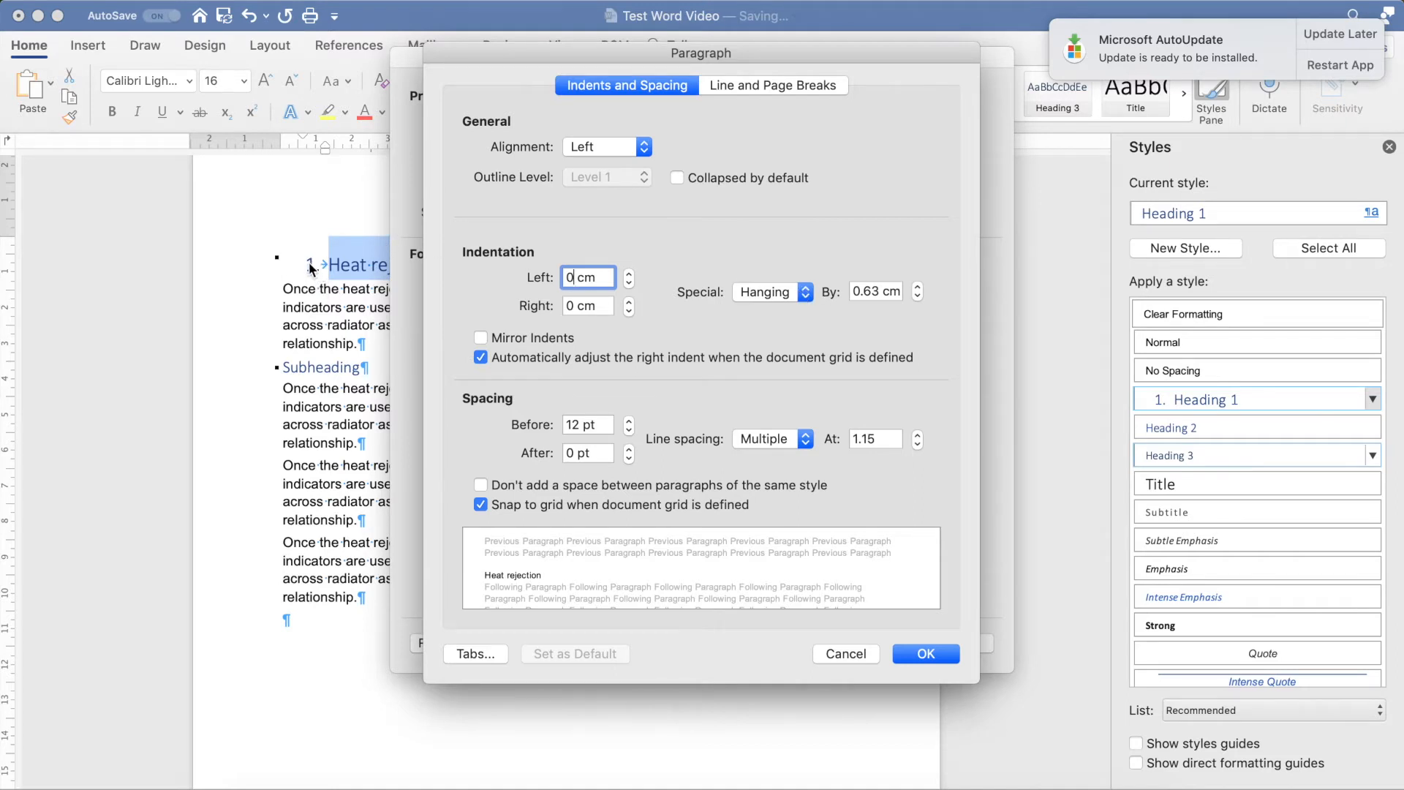
Set the Heading 1 style to a 1 cm hanging indent and 3 pt spacing after, and apply the style changes
{"action": "left_click", "coordinate": [765, 297]}
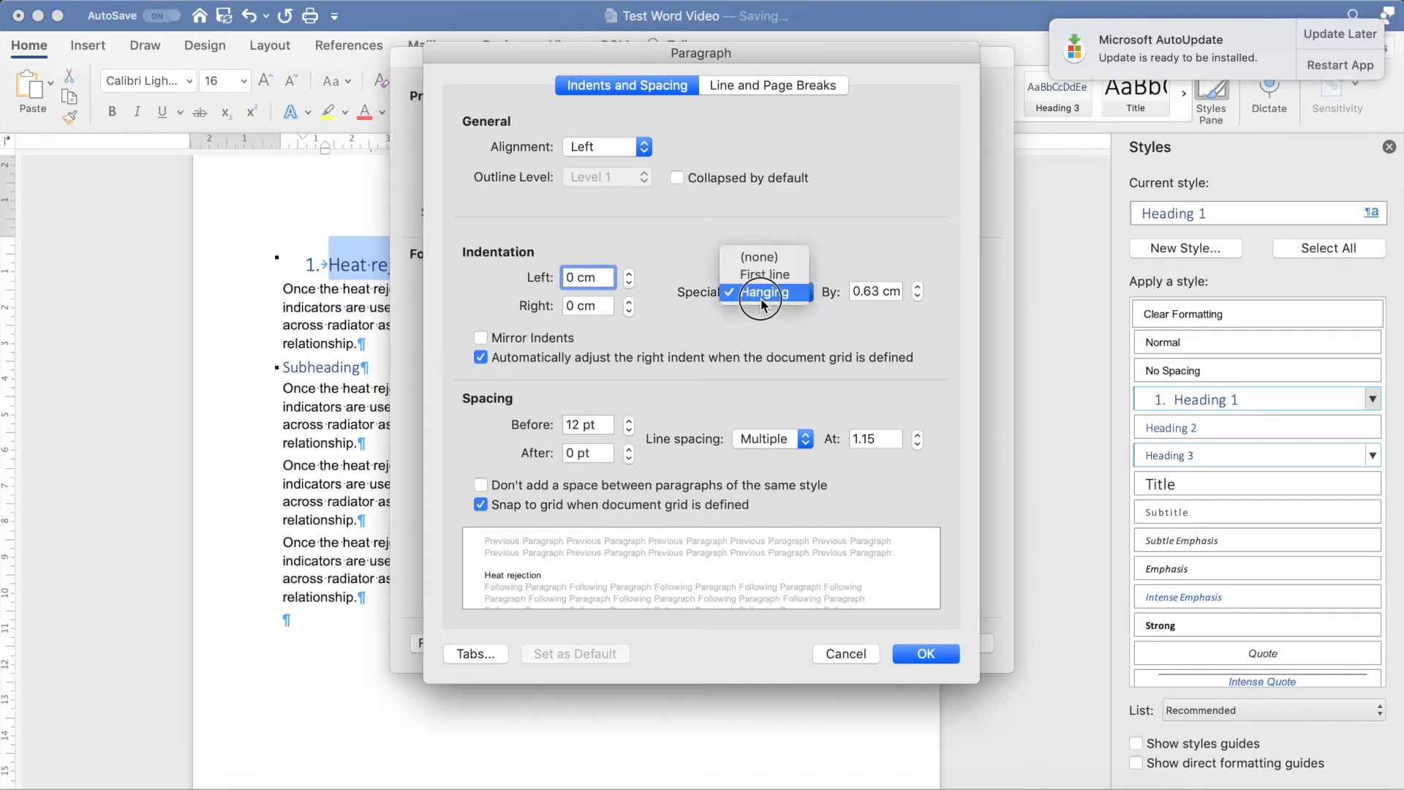
{"action": "left_click", "coordinate": [779, 299]}
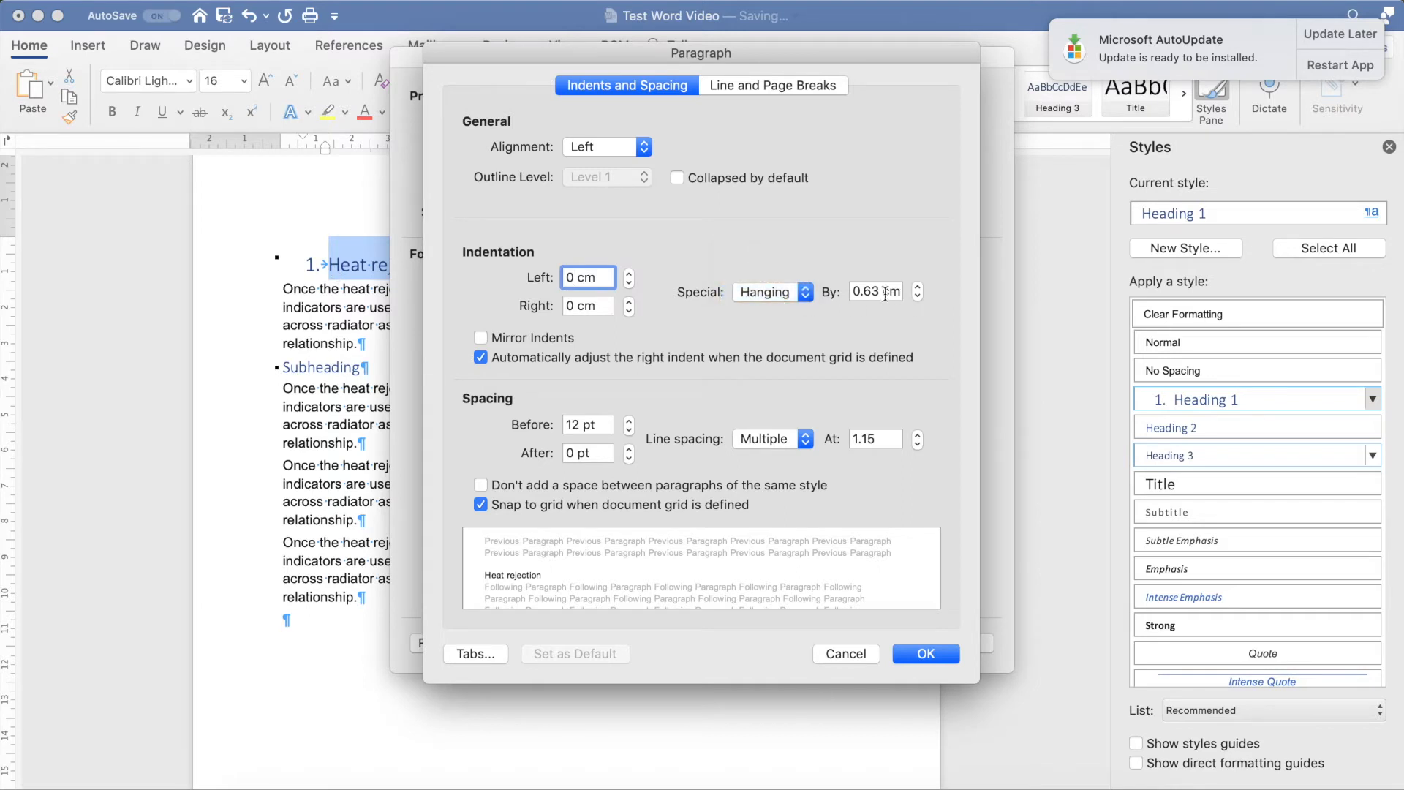
{"action": "left_click_drag", "start_coordinate": [882, 294], "coordinate": [850, 291]}
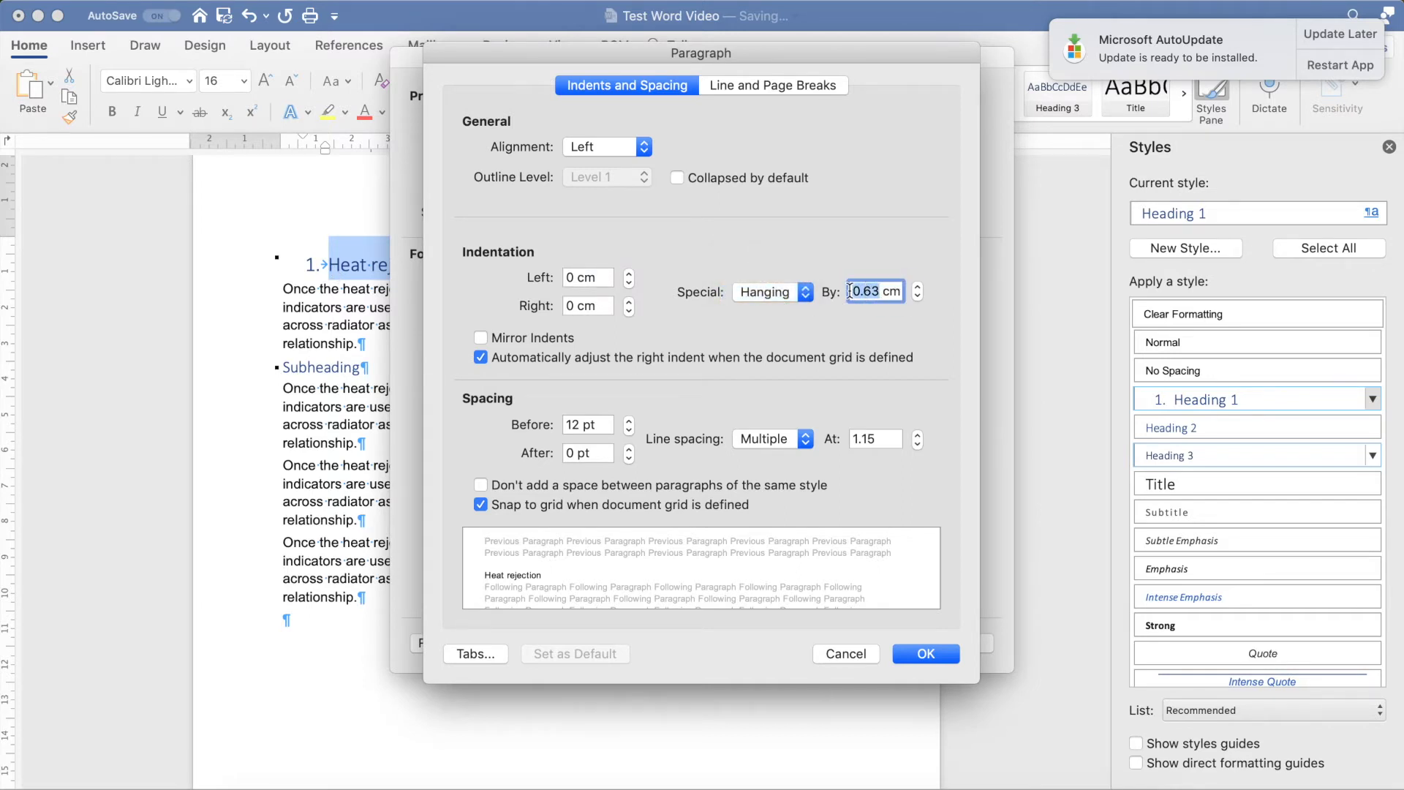
{"action": "type", "text": "1"}
{"action": "double_click", "coordinate": [575, 454]}
{"action": "type", "text": "3"}
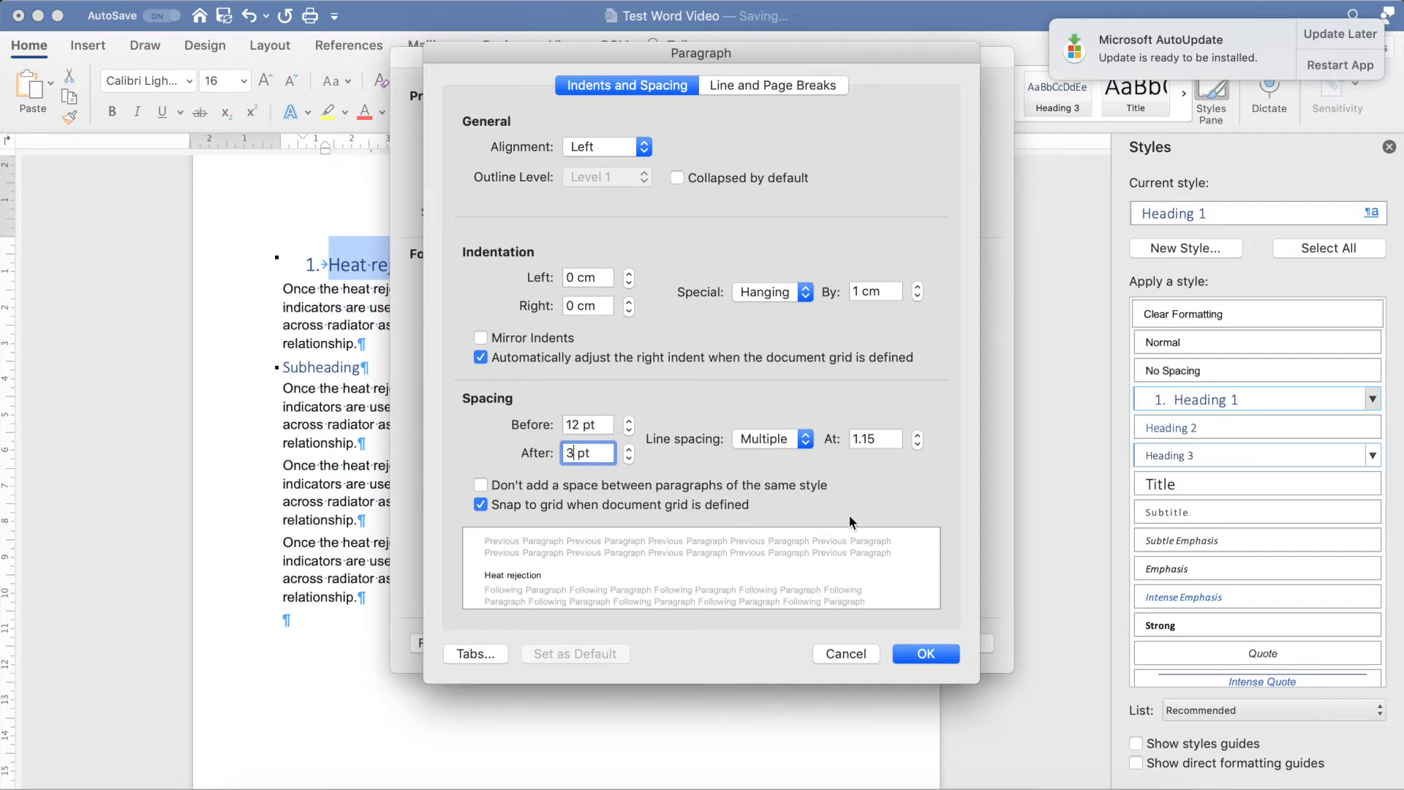
{"action": "left_click", "coordinate": [919, 655]}
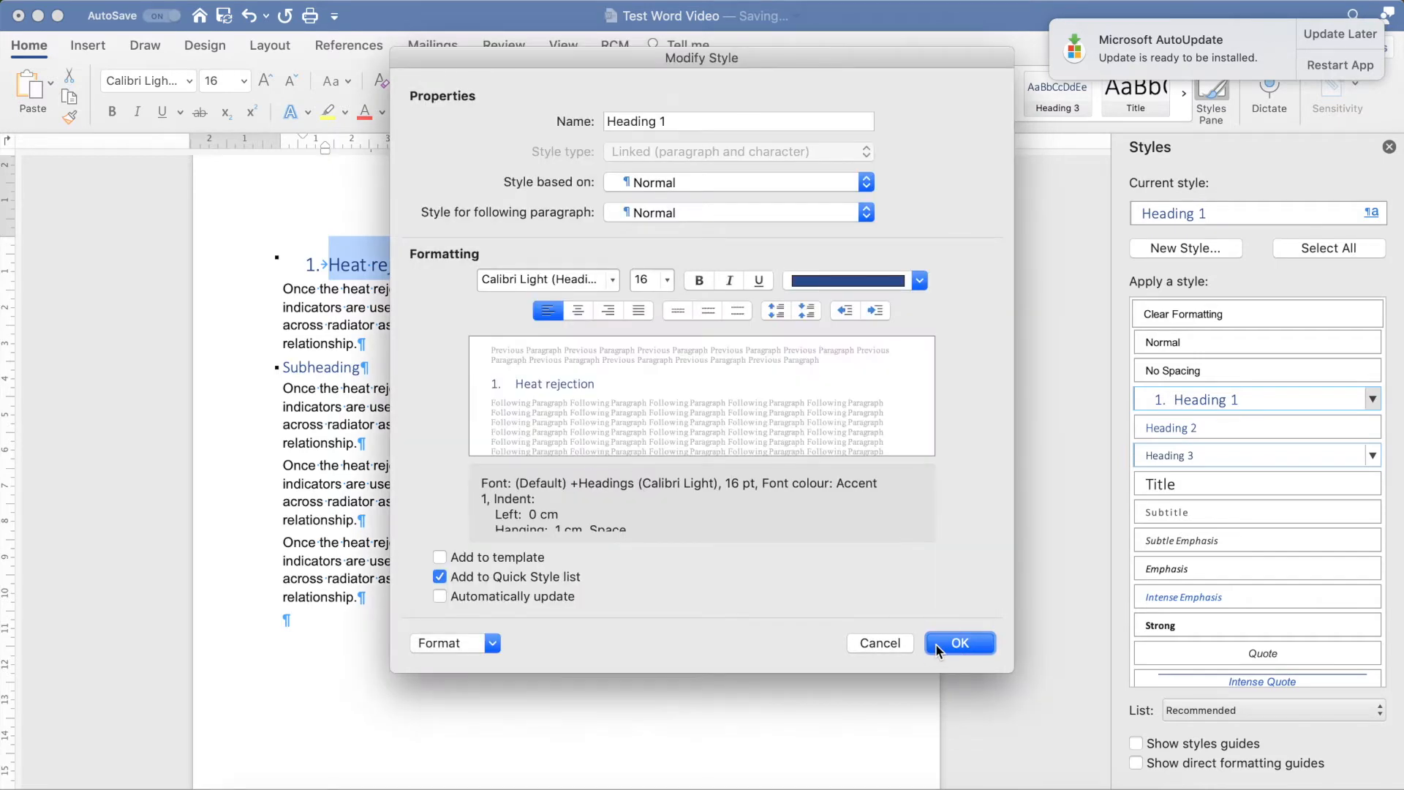
{"action": "left_click", "coordinate": [939, 648]}
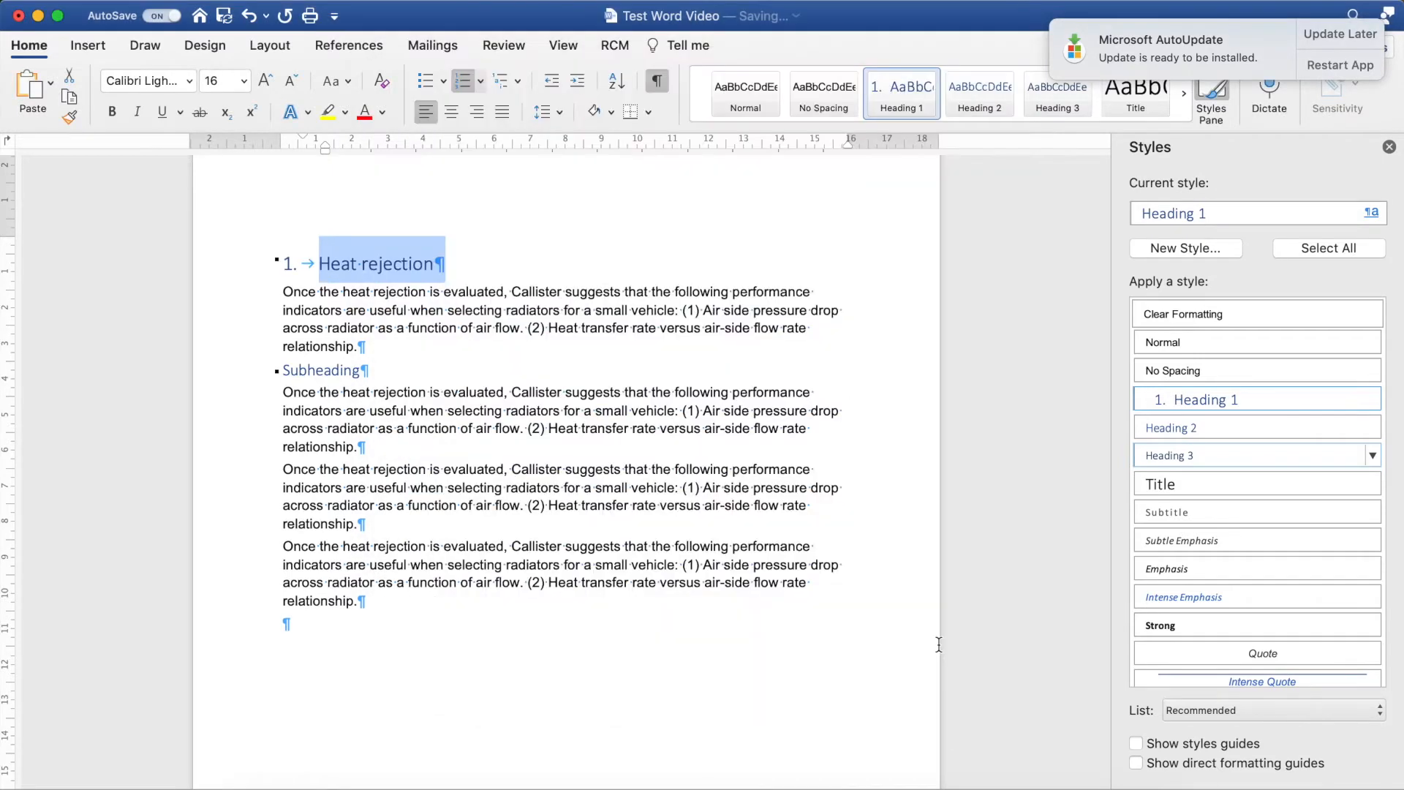
Modify the Heading 2 style of the "Subheading" line to use the outline numbering linked to headings (1, 1.1, 1.1.1)
{"action": "left_click", "coordinate": [350, 293]}
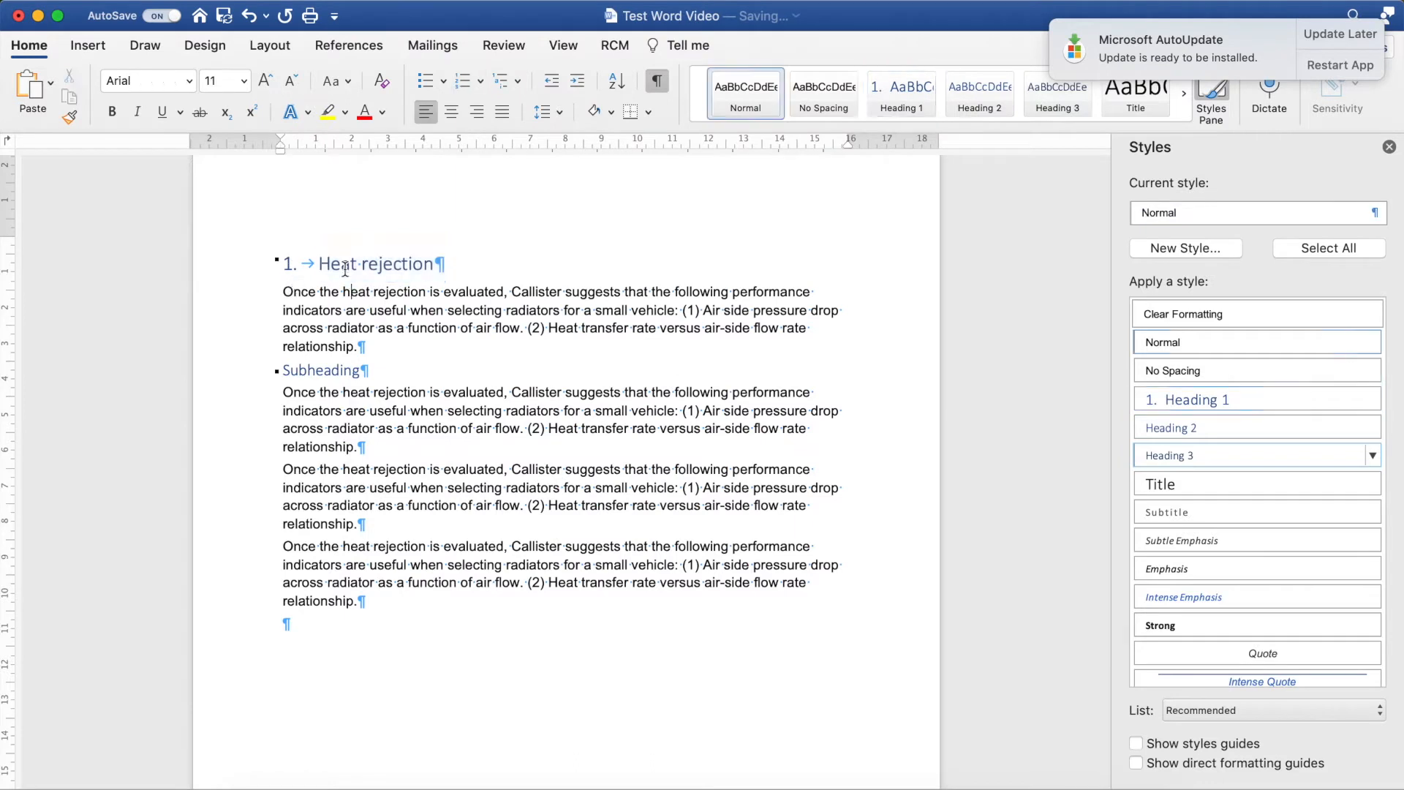
{"action": "triple_click", "coordinate": [324, 369]}
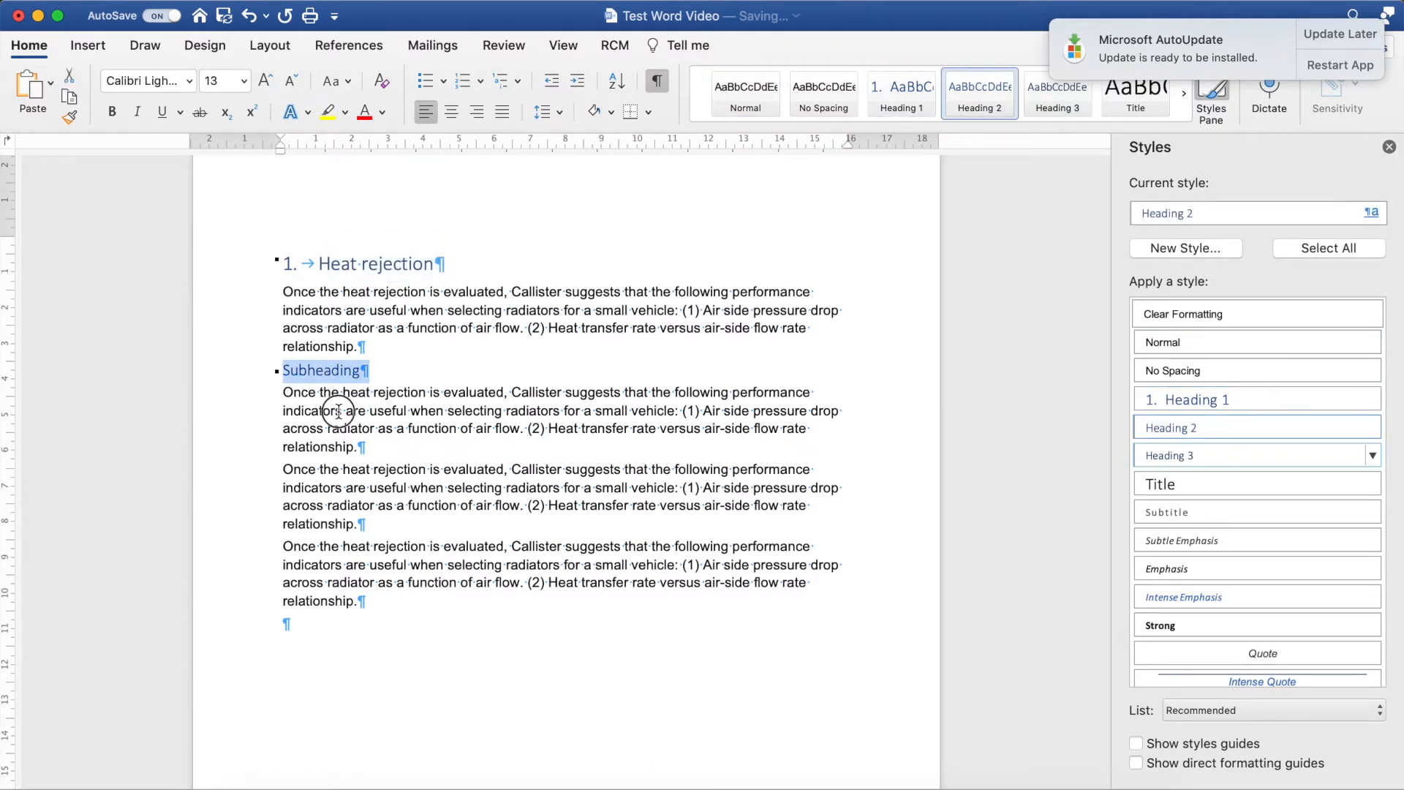
{"action": "left_click", "coordinate": [339, 411]}
{"action": "triple_click", "coordinate": [312, 371]}
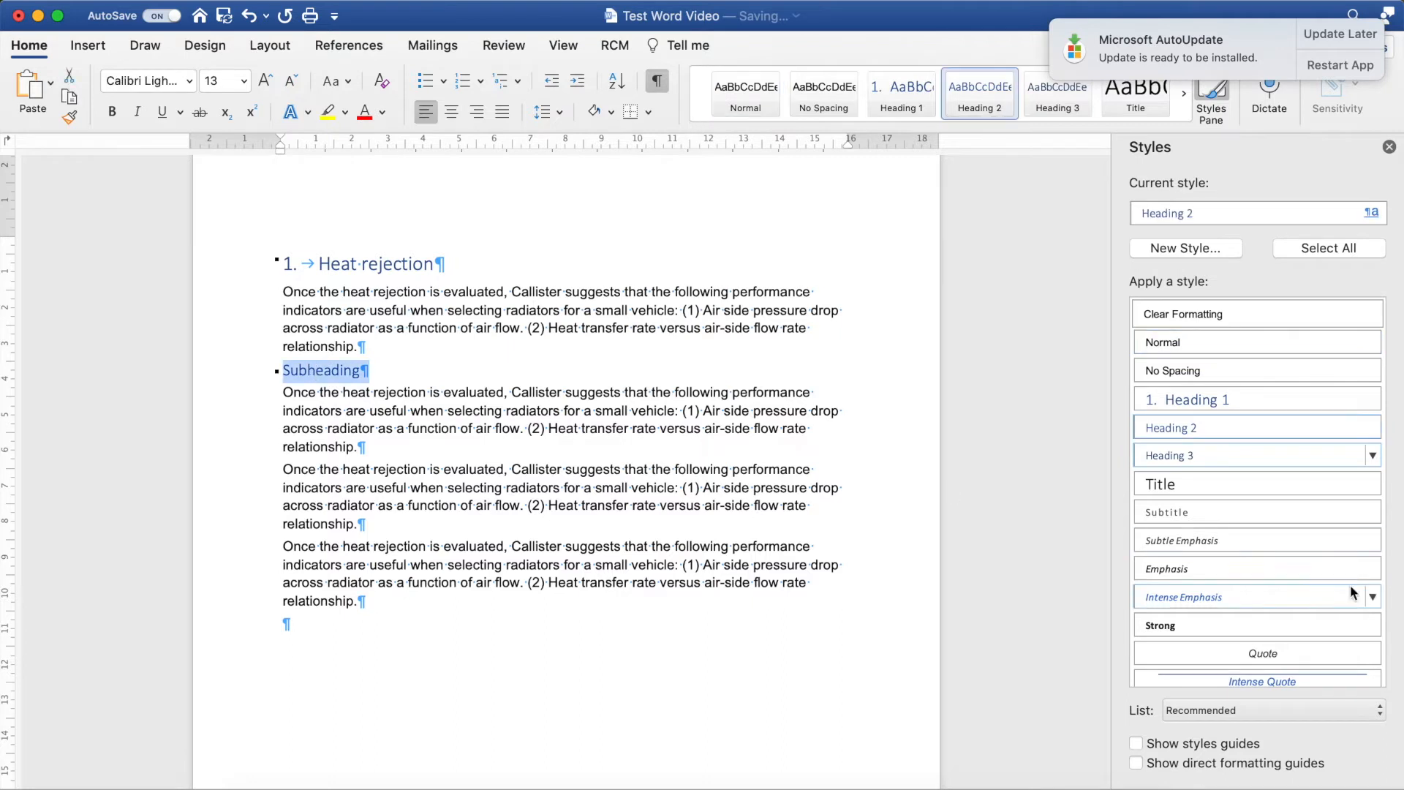
{"action": "left_click", "coordinate": [1373, 428]}
{"action": "left_click", "coordinate": [1247, 451]}
{"action": "left_click", "coordinate": [1372, 429]}
{"action": "left_click", "coordinate": [1257, 474]}
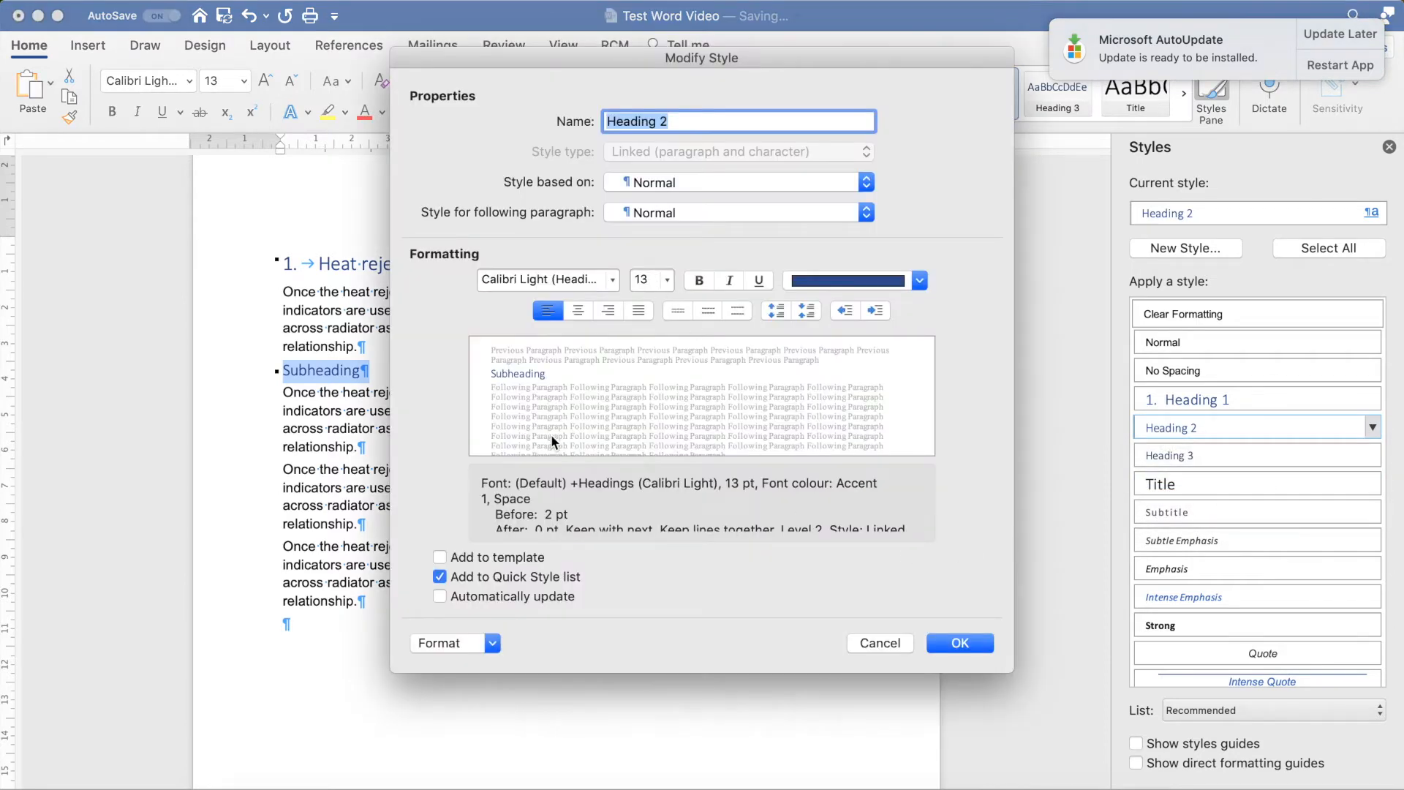
{"action": "left_click", "coordinate": [493, 642]}
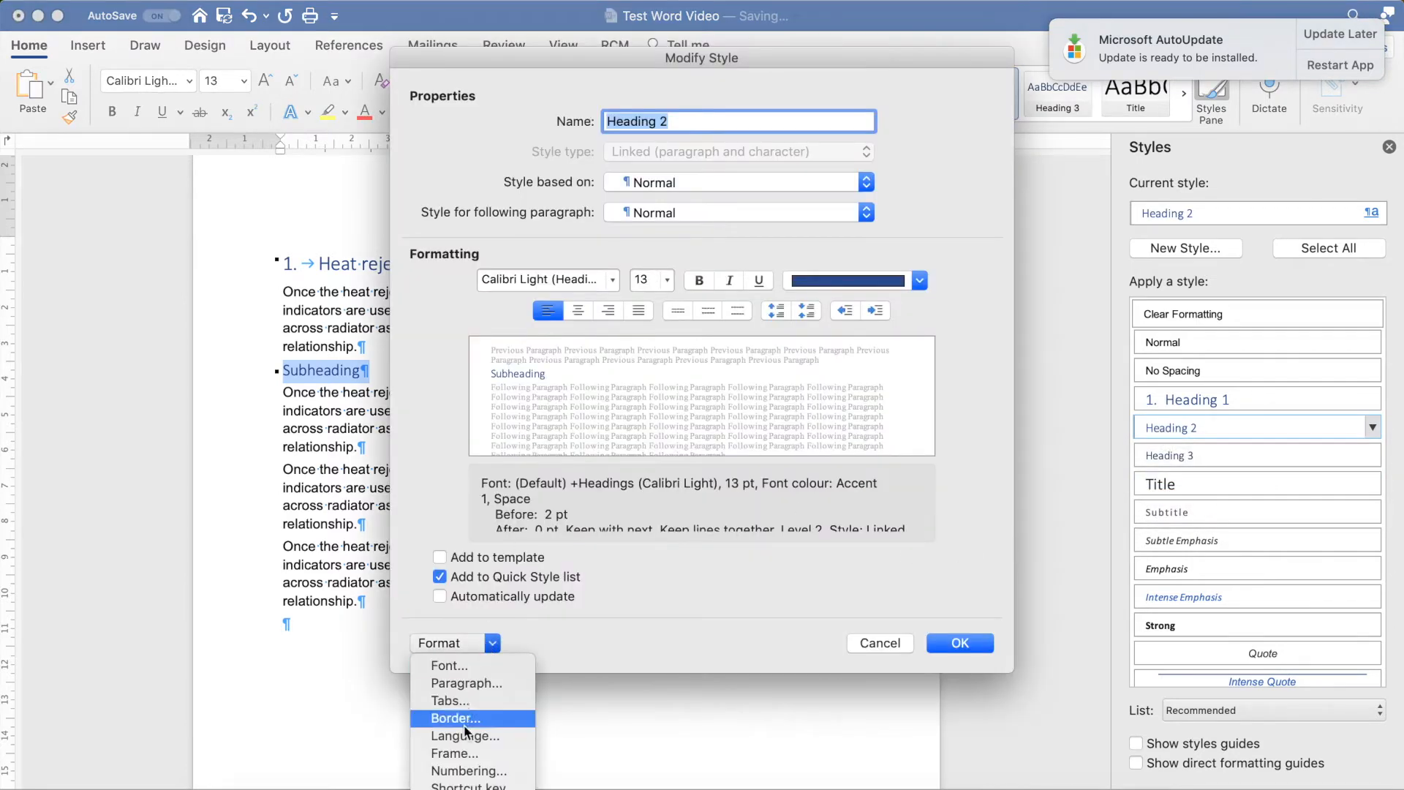
{"action": "left_click", "coordinate": [489, 768]}
{"action": "left_click", "coordinate": [723, 136]}
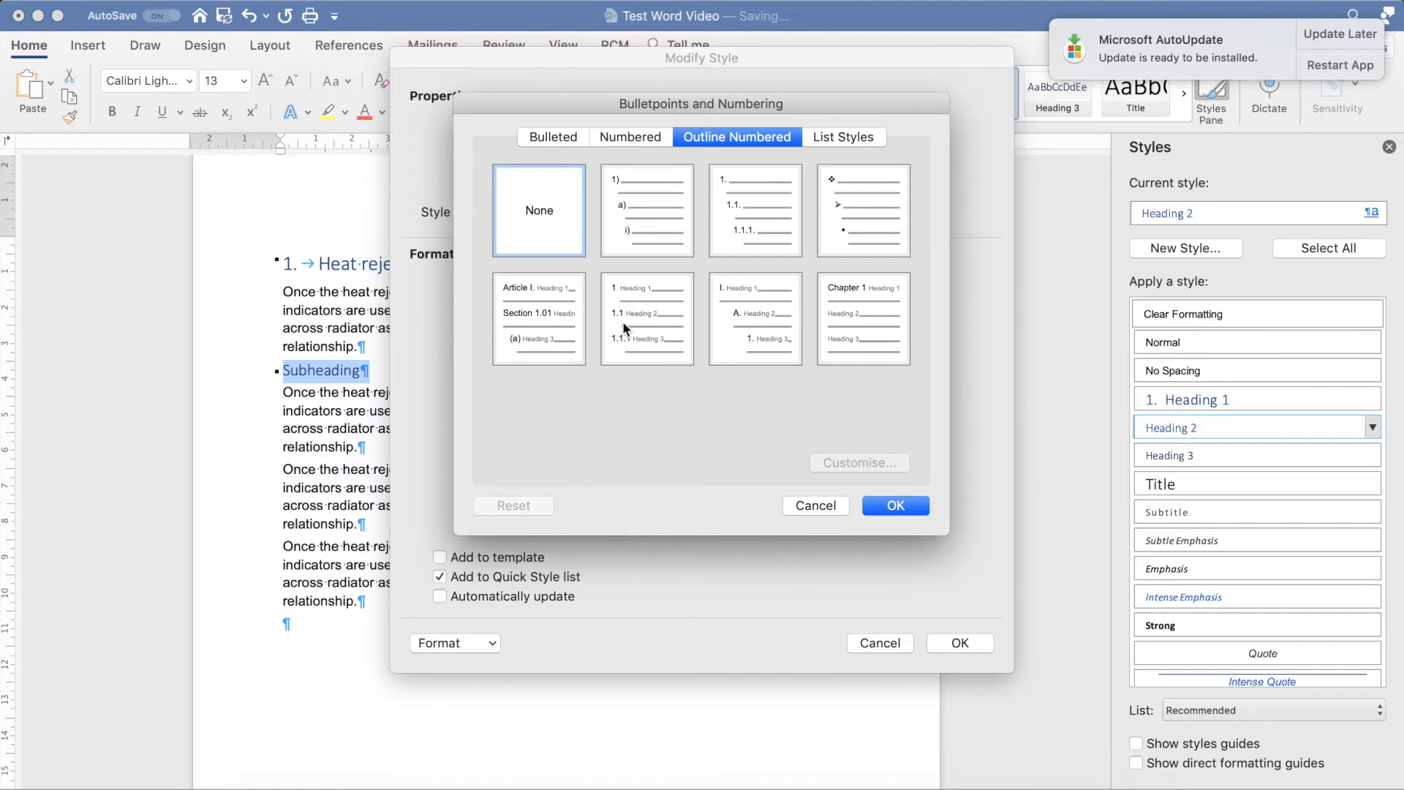
{"action": "left_click", "coordinate": [637, 316]}
{"action": "left_click", "coordinate": [897, 507]}
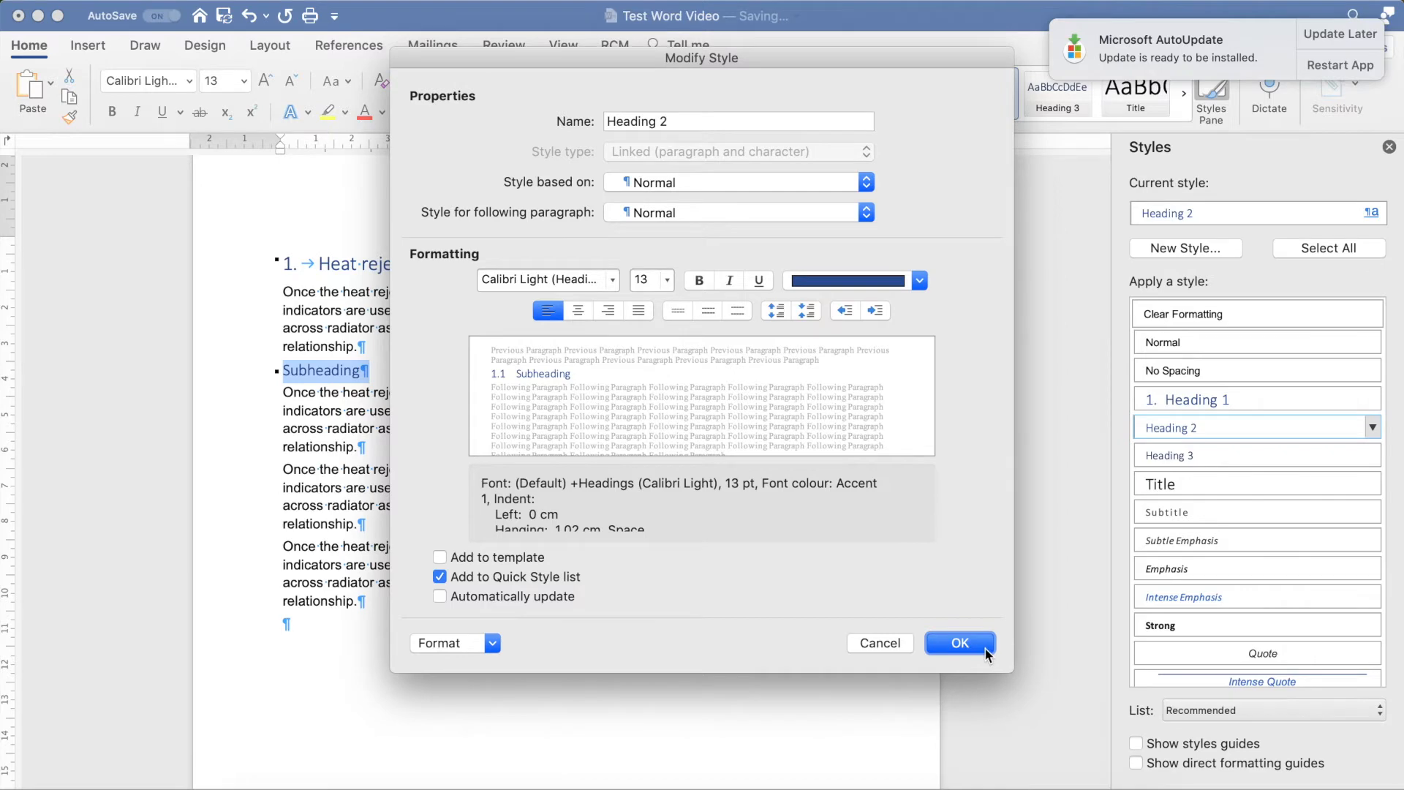
{"action": "left_click", "coordinate": [960, 644]}
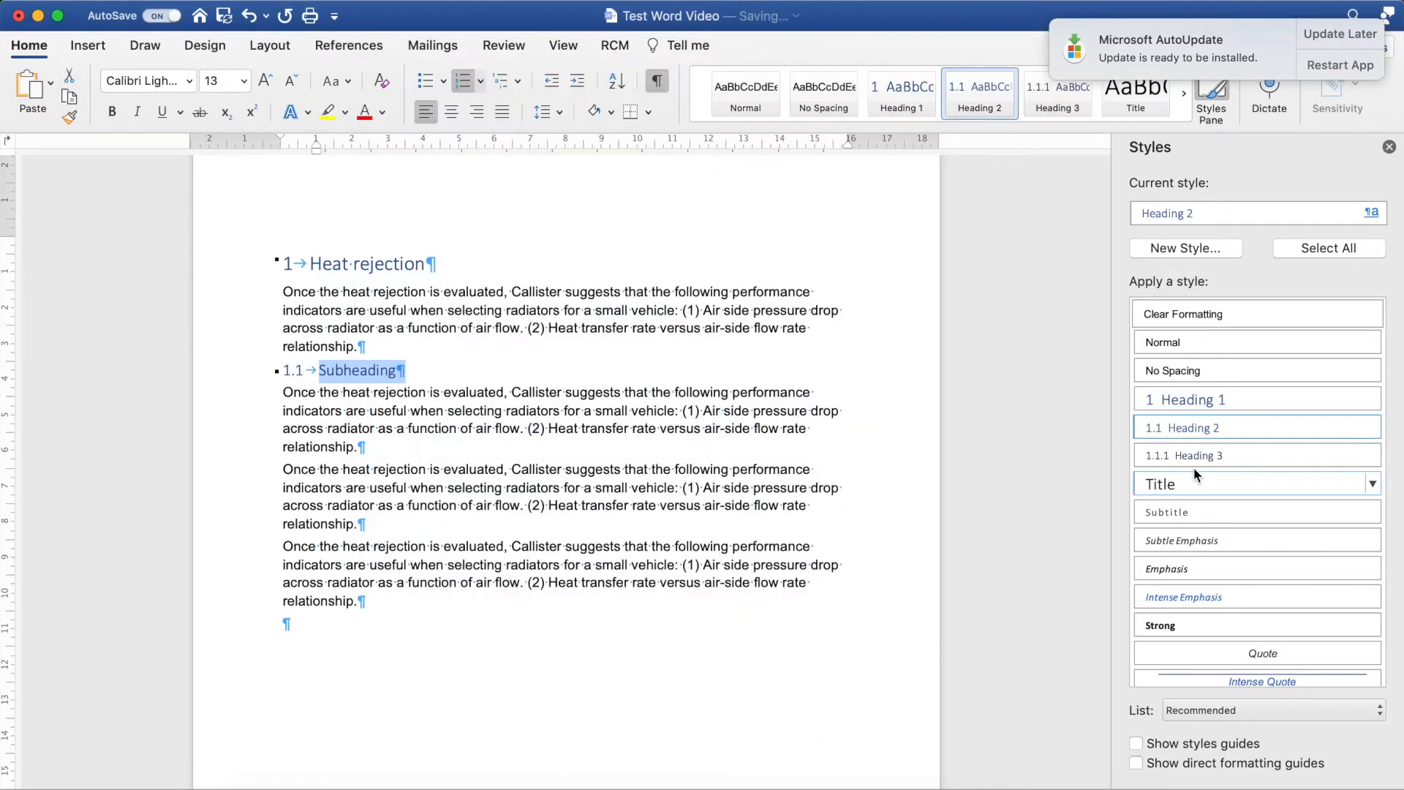
Set the Heading 2 style's hanging indent to 1.0 cm and apply the style change
{"action": "left_click", "coordinate": [1373, 429]}
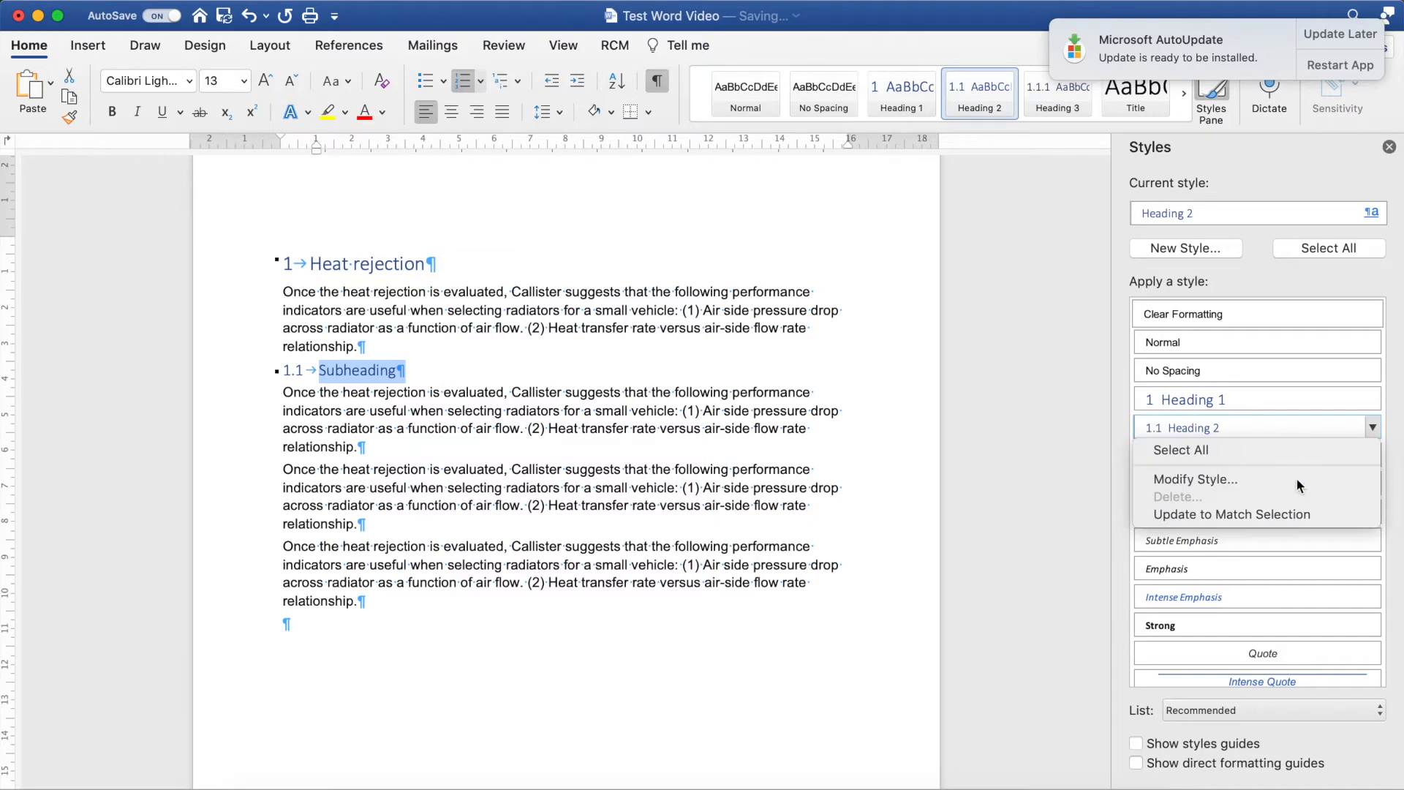
{"action": "left_click", "coordinate": [1296, 477]}
{"action": "left_click", "coordinate": [437, 641]}
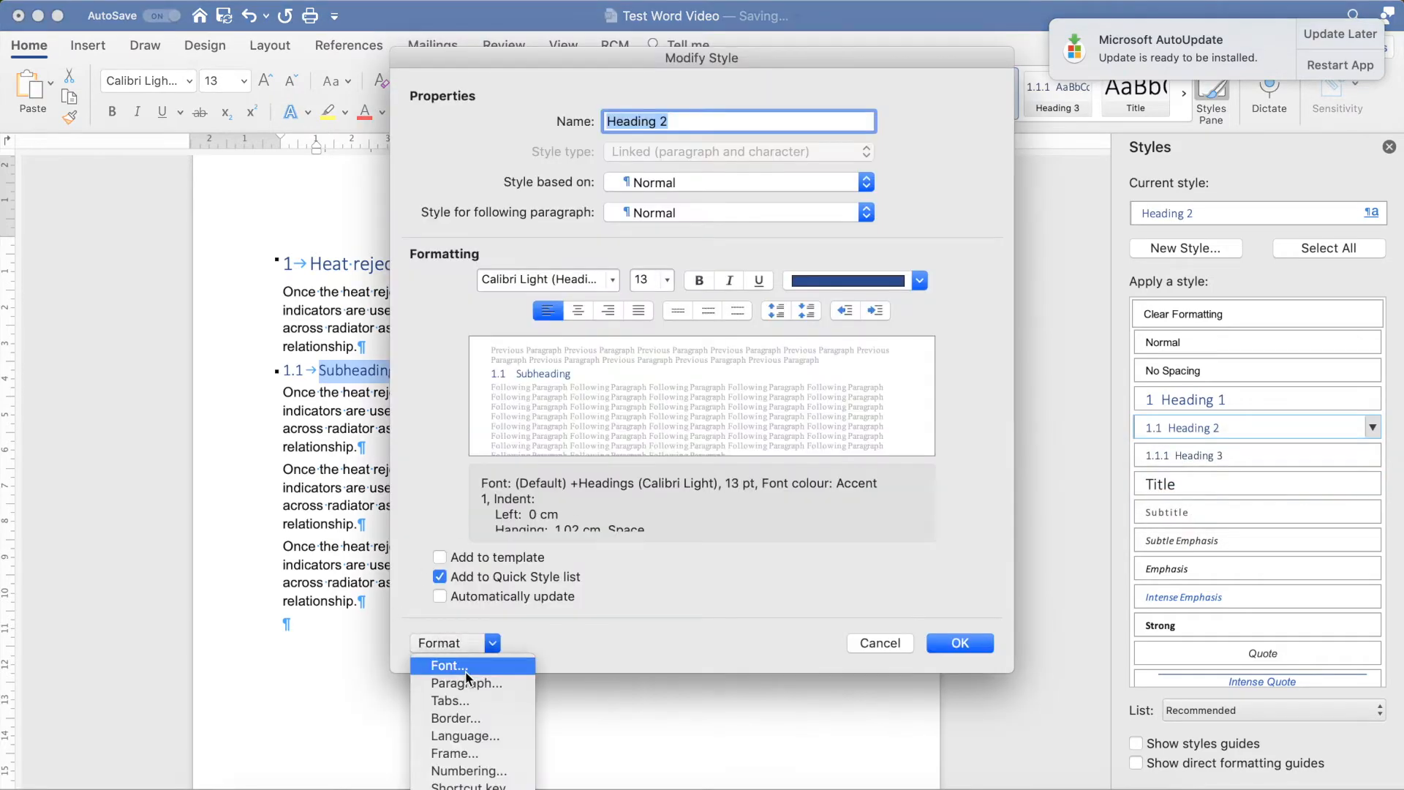
{"action": "left_click", "coordinate": [476, 686]}
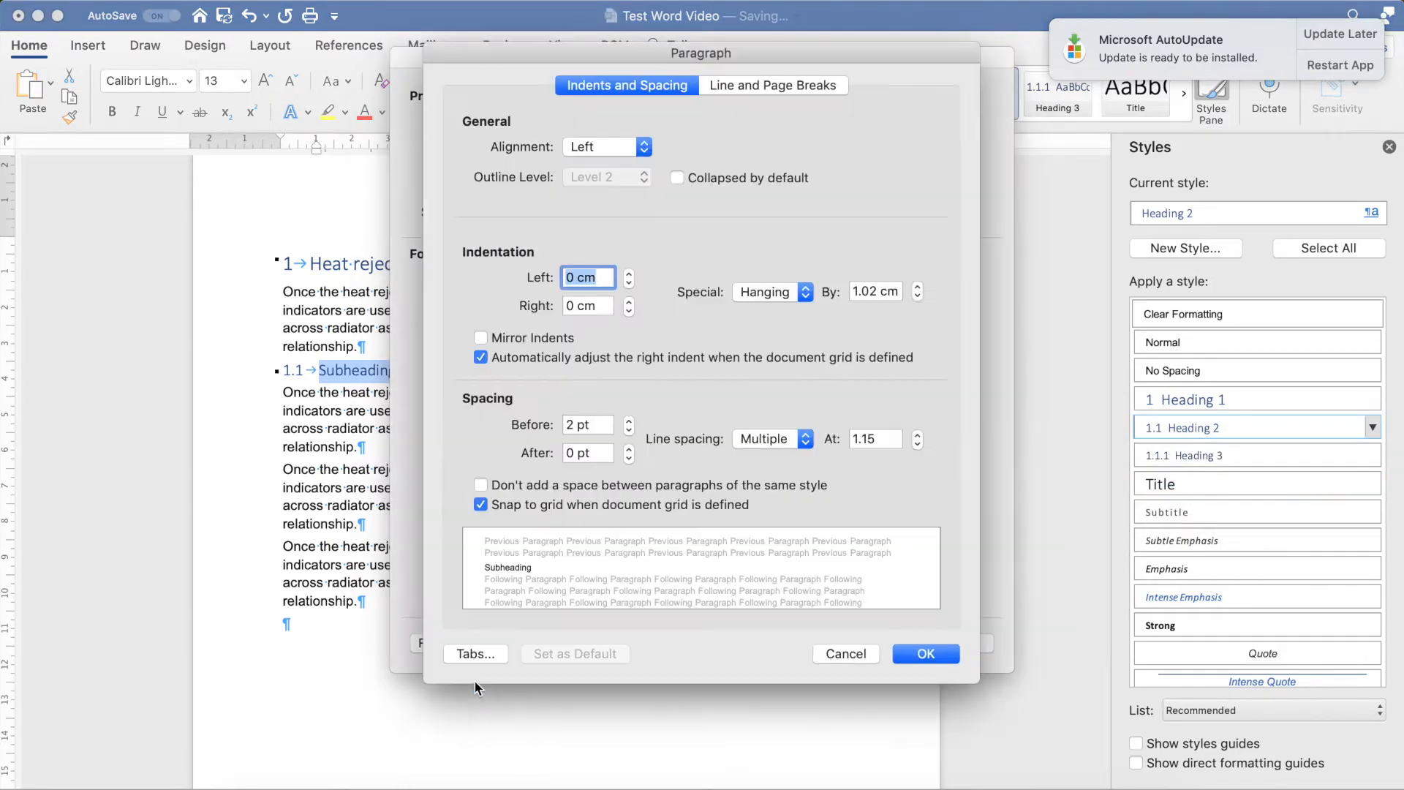
{"action": "left_click", "coordinate": [879, 292]}
{"action": "key", "text": "BackSpace"}
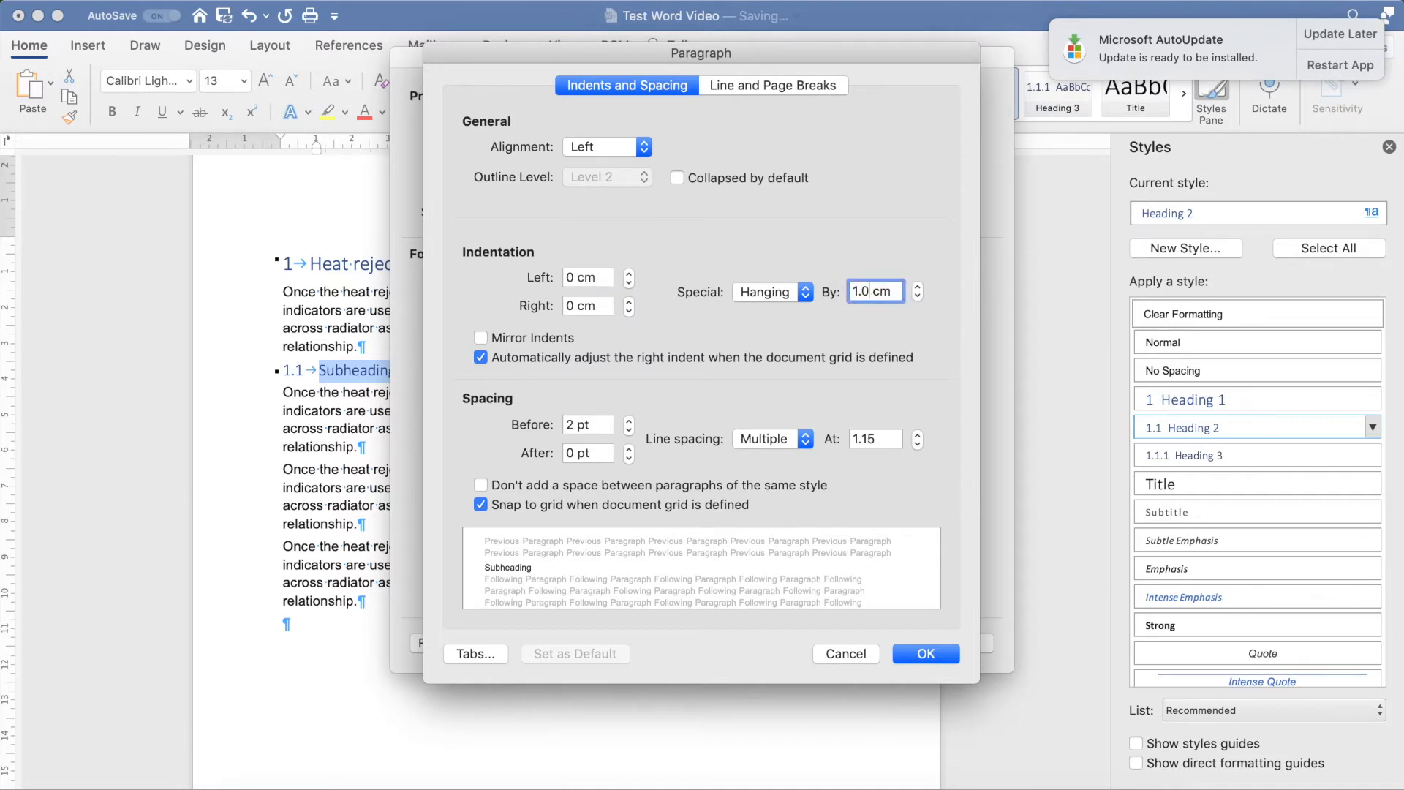
{"action": "left_click", "coordinate": [926, 653]}
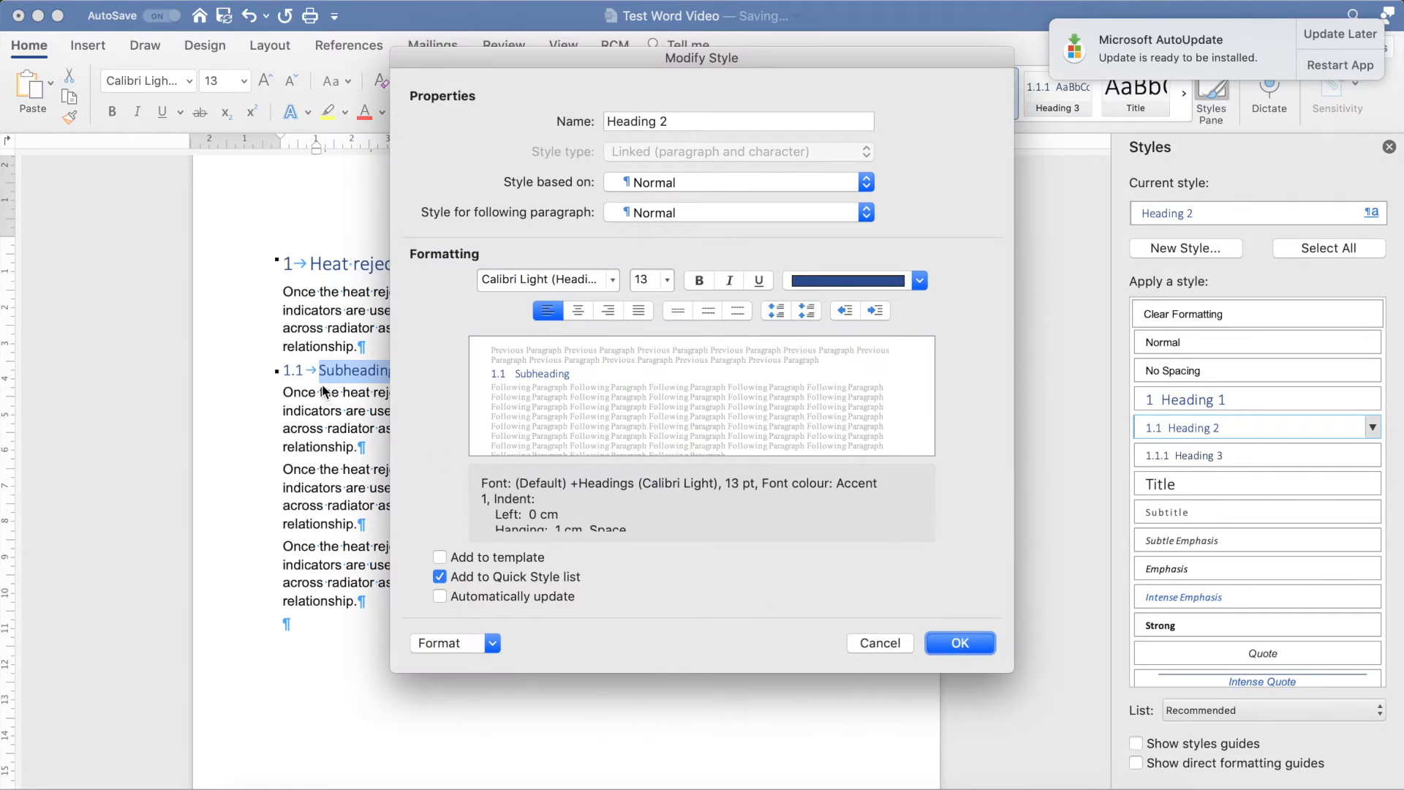
{"action": "left_click", "coordinate": [957, 643]}
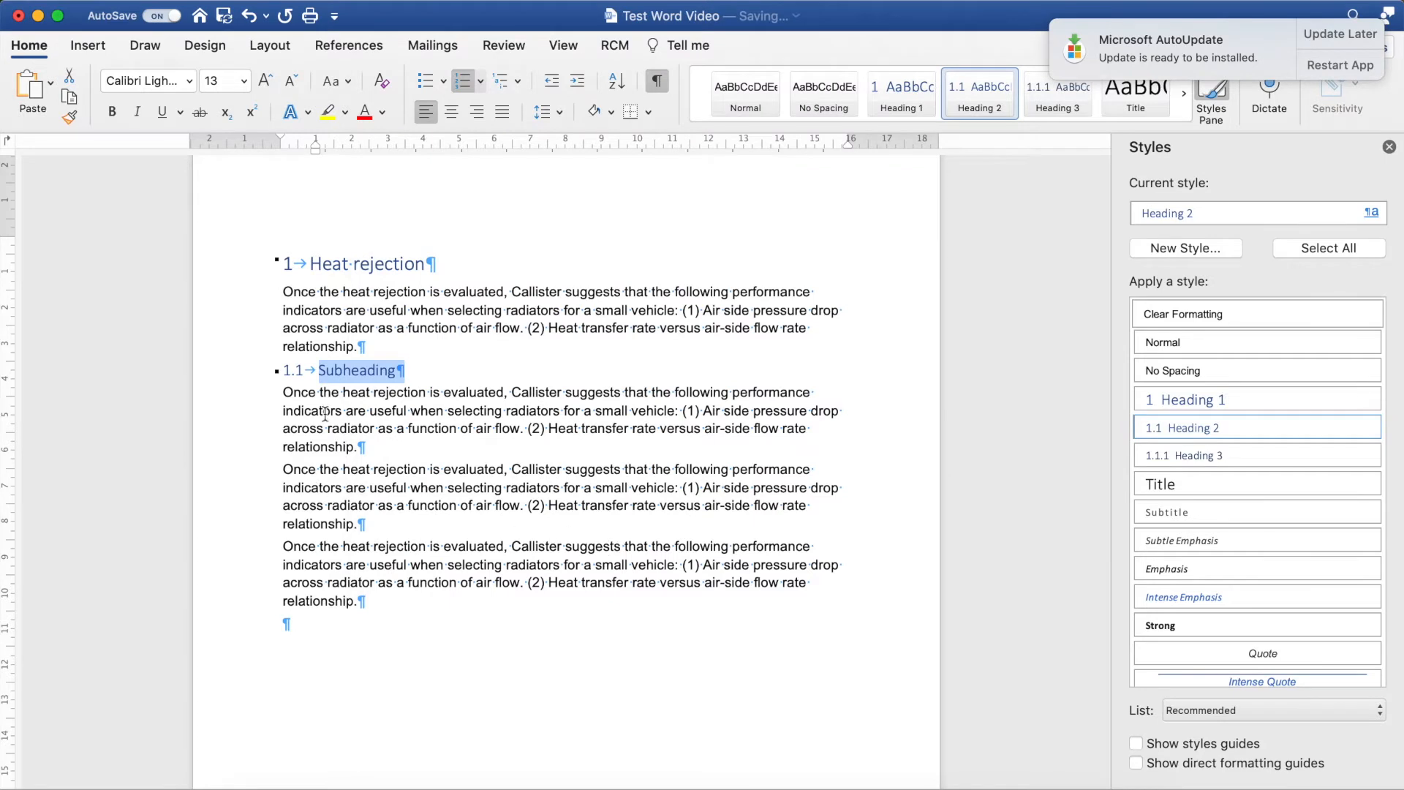
{"action": "left_click", "coordinate": [395, 387]}
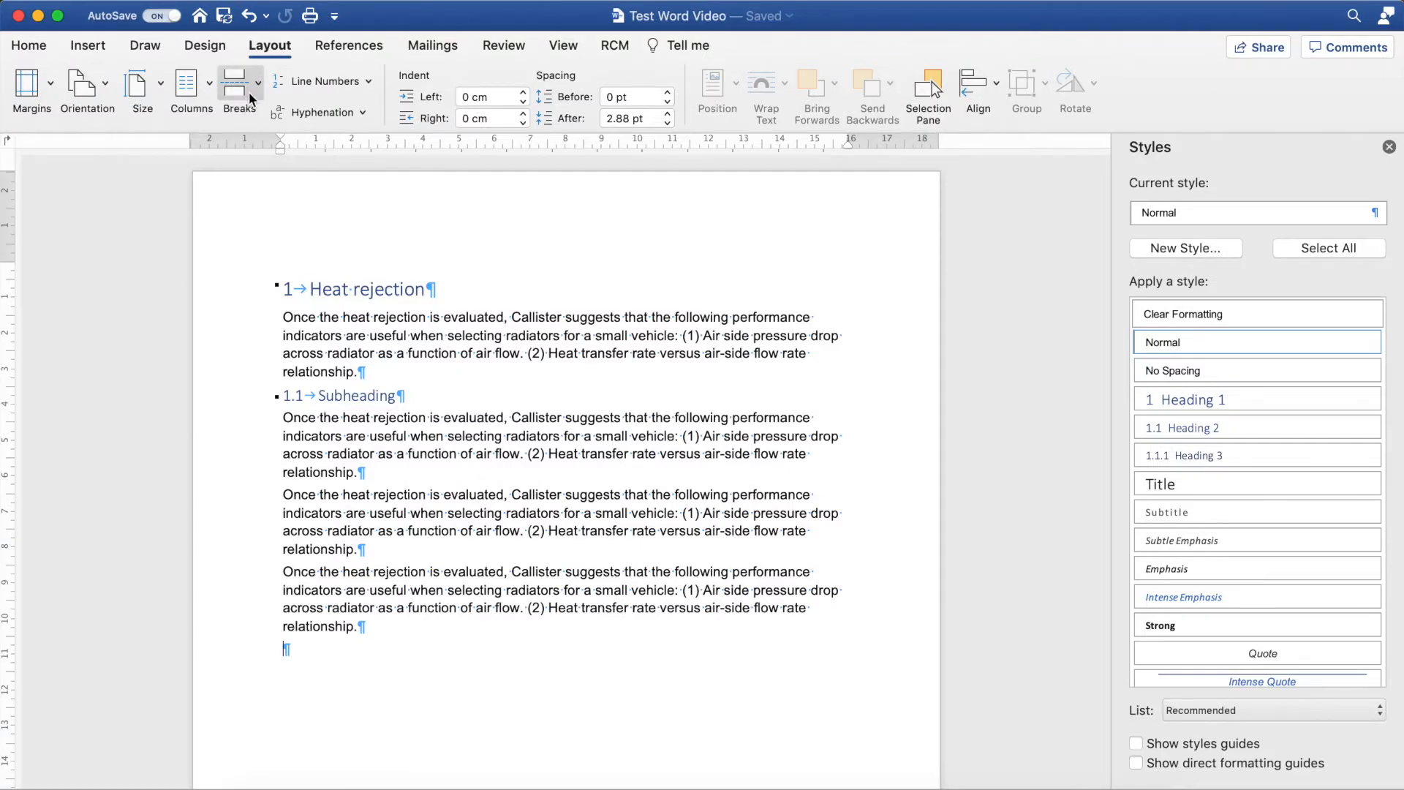
Insert a page break in the empty paragraph after the last body paragraph
{"action": "left_click", "coordinate": [265, 48]}
{"action": "left_click", "coordinate": [264, 49]}
{"action": "left_click", "coordinate": [247, 87]}
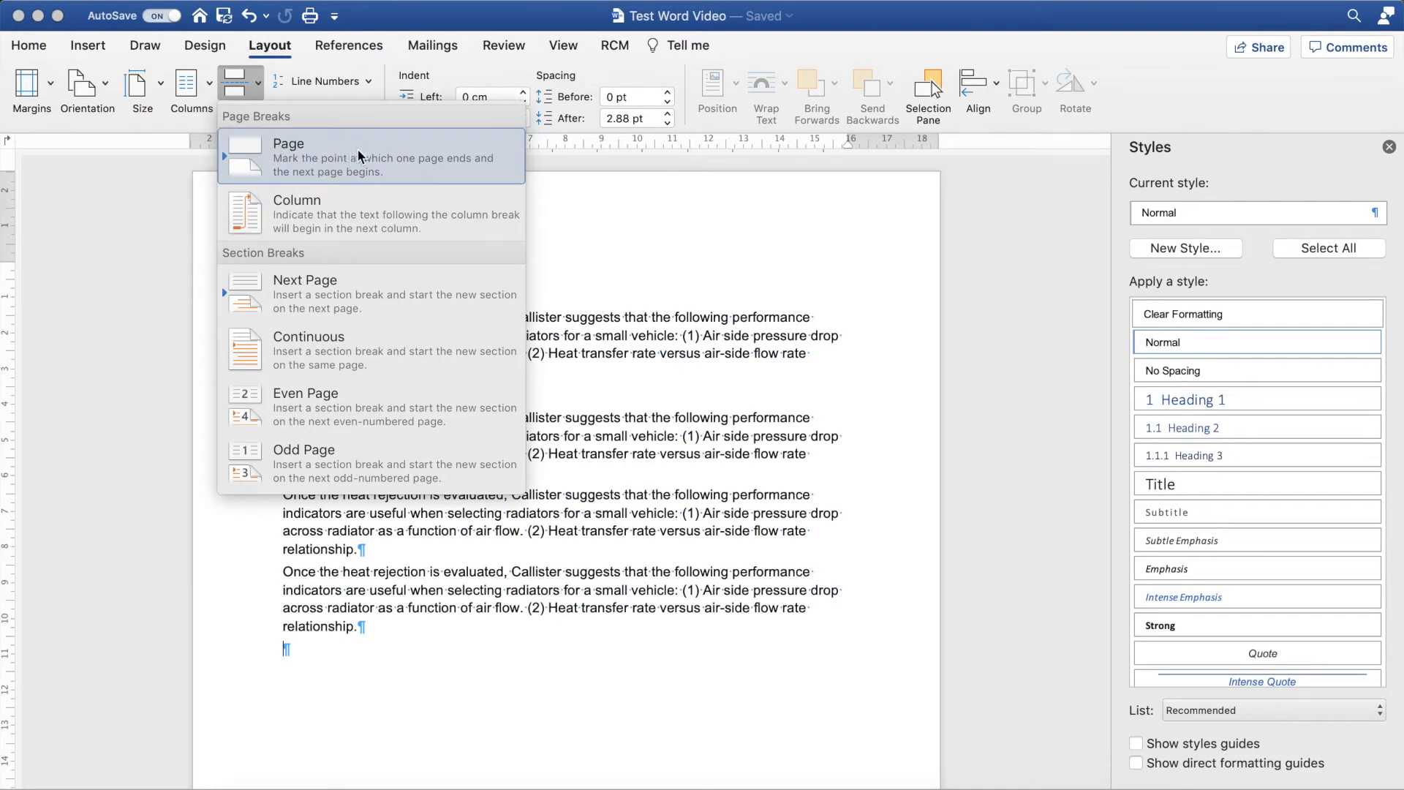
{"action": "left_click", "coordinate": [342, 666]}
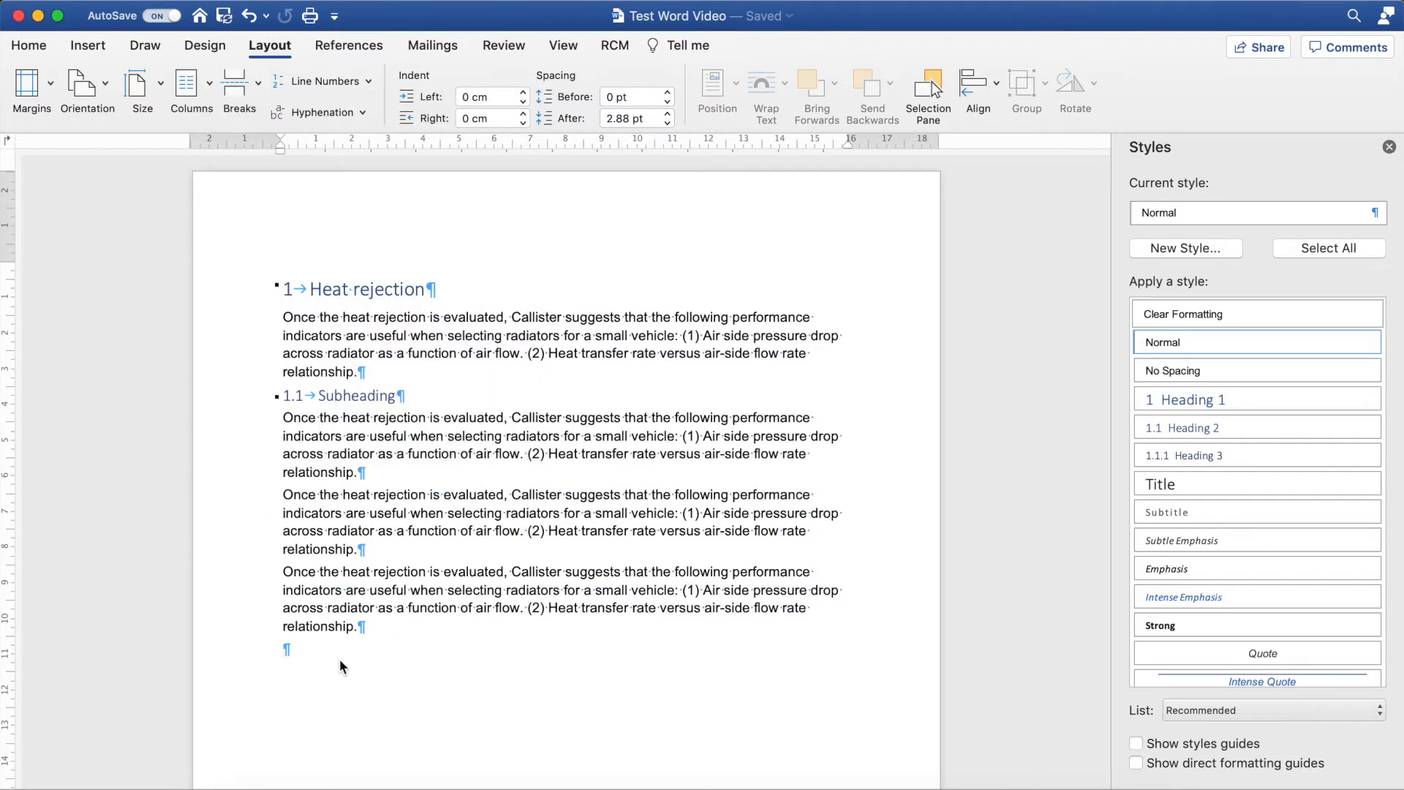
{"action": "key", "text": "super+Return"}
{"action": "scroll", "coordinate": [339, 658], "scroll_direction": "up", "scroll_amount": 5}
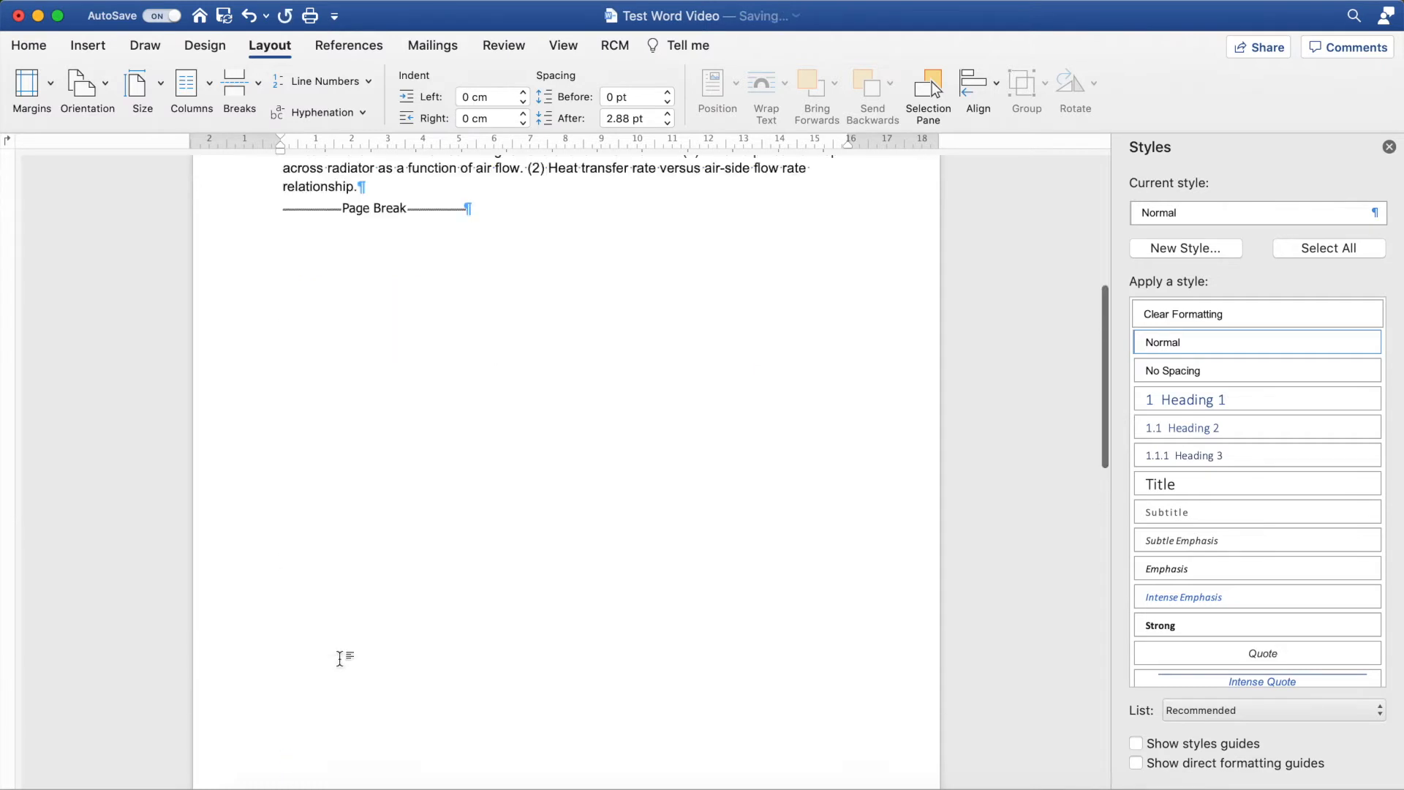
{"action": "scroll", "coordinate": [389, 549], "scroll_direction": "up", "scroll_amount": 3}
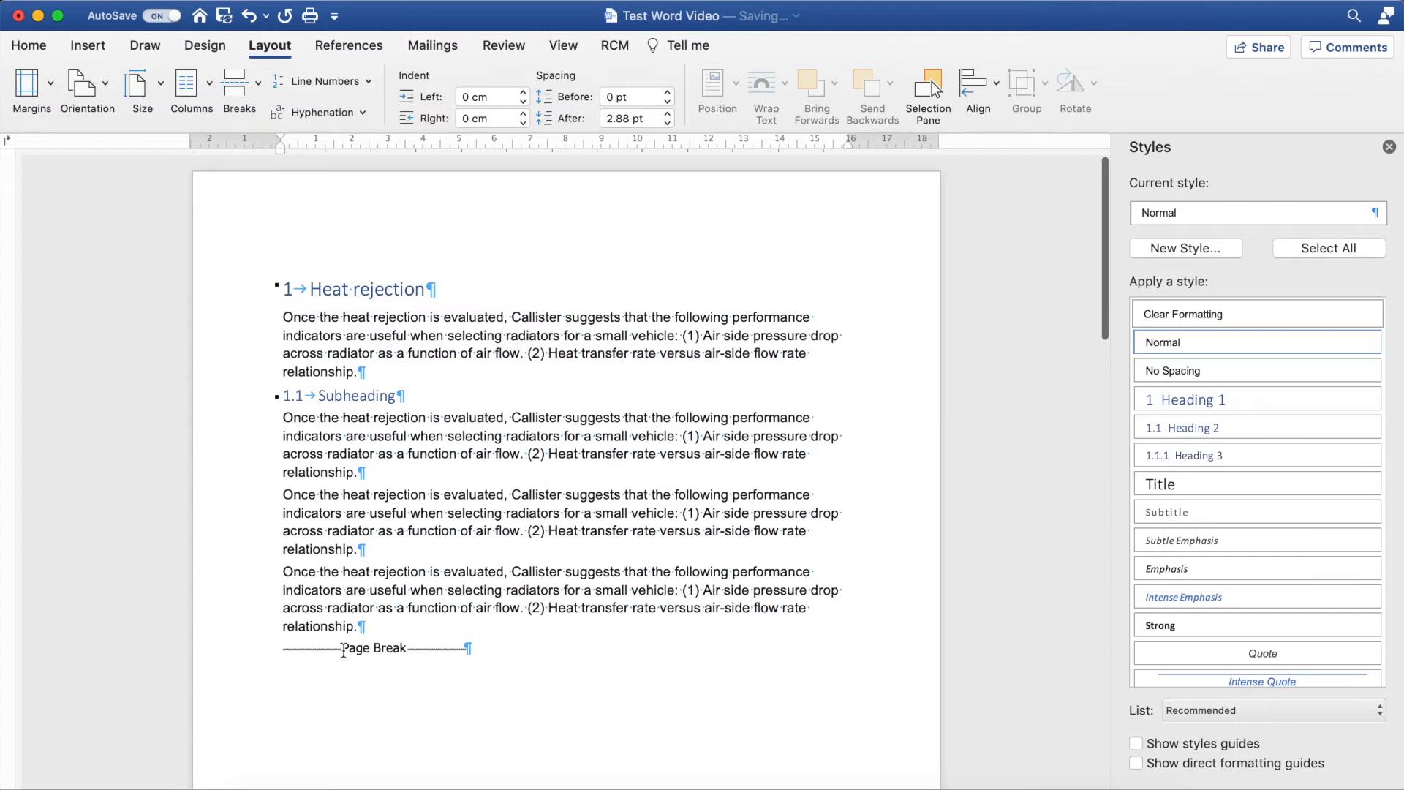
Hide the formatting marks and show them again to check how the page break is marked
{"action": "left_click", "coordinate": [29, 46]}
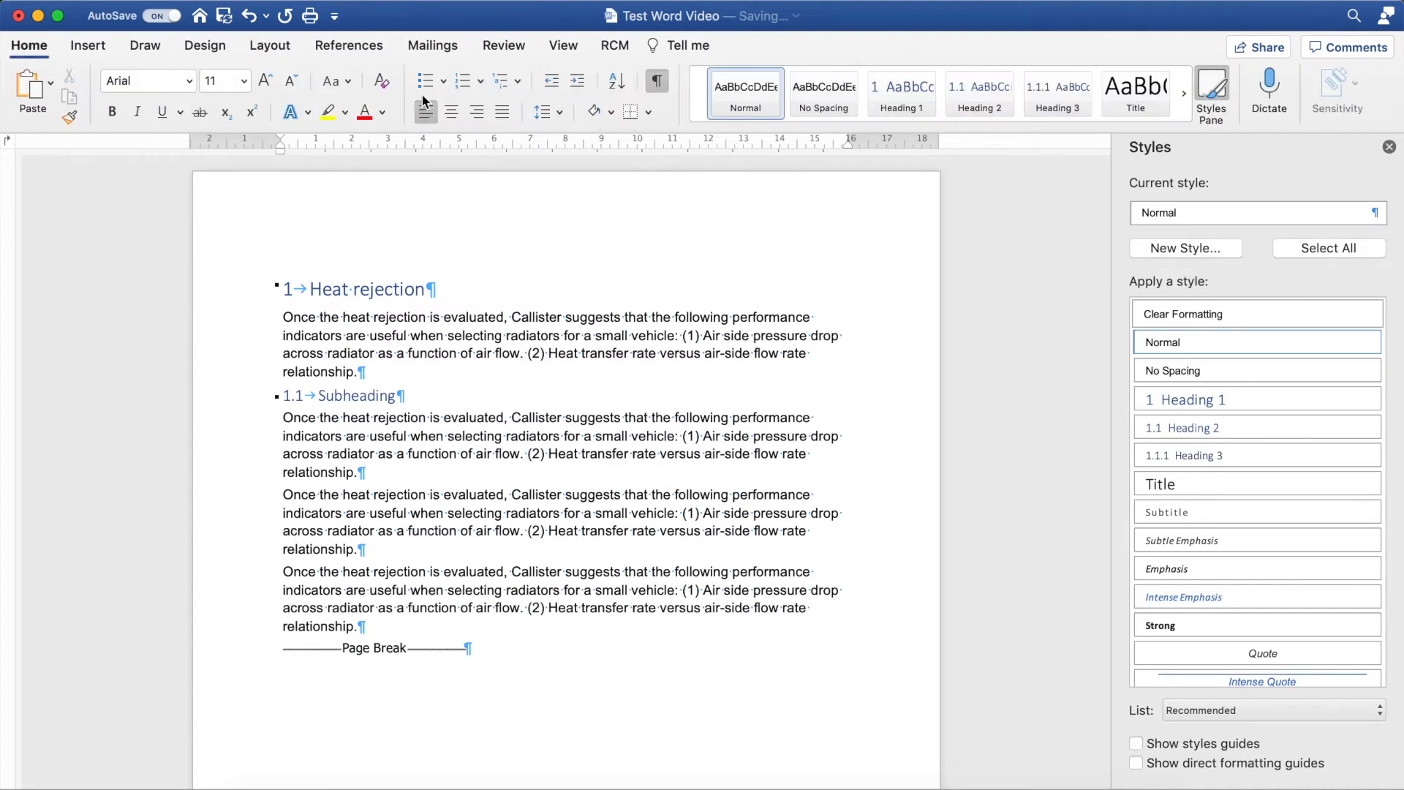
{"action": "left_click", "coordinate": [653, 85]}
{"action": "left_click", "coordinate": [653, 85]}
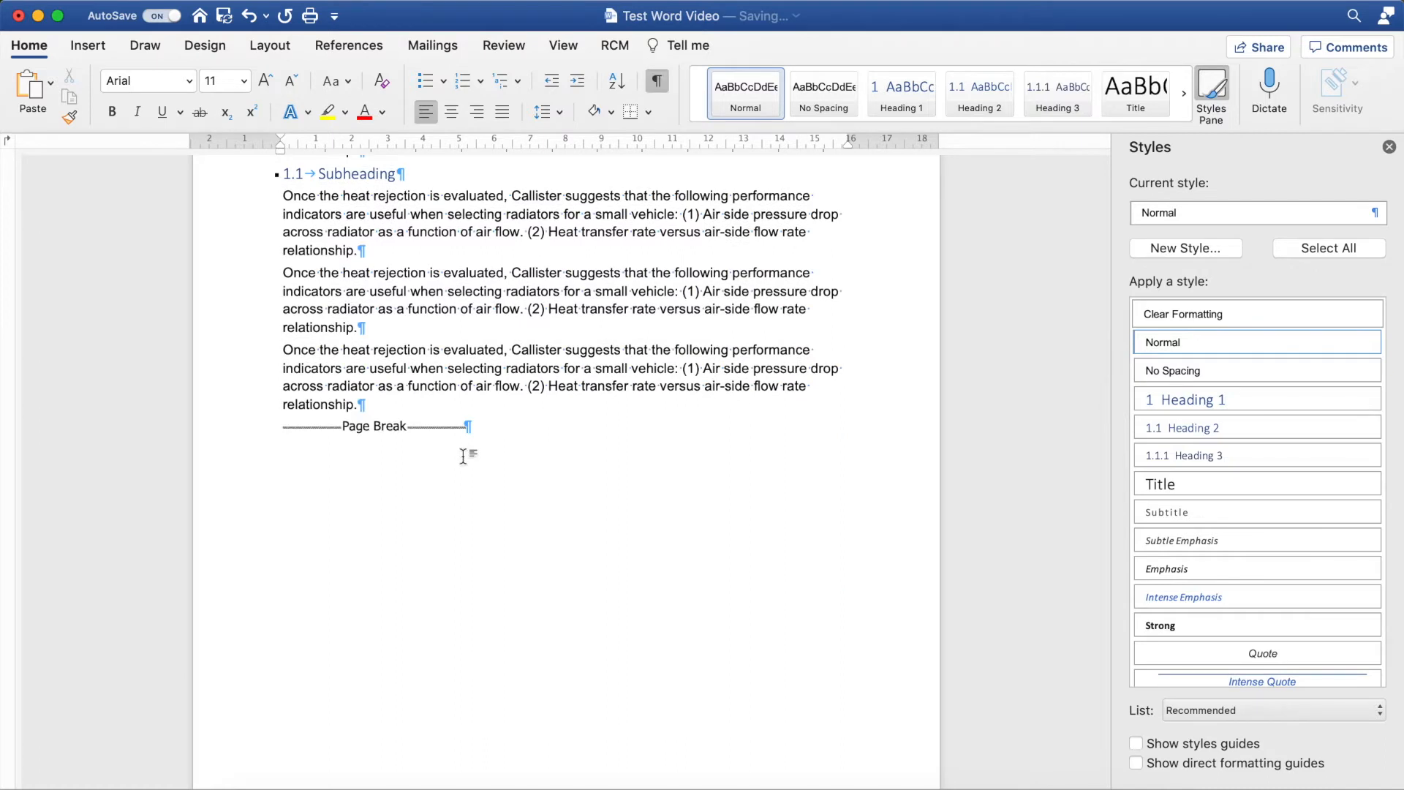
Replace the page break after the last body paragraph with a run of empty paragraphs reaching onto the next page
{"action": "left_click_drag", "start_coordinate": [429, 436], "coordinate": [291, 435]}
{"action": "key", "text": "Delete"}
{"action": "key", "text": "Return"}
{"action": "key", "text": "Return"}
{"action": "key", "text": "Return"}
{"action": "key", "text": "Return"}
{"action": "key", "text": "Return"}
{"action": "key", "text": "Return"}
{"action": "key", "text": "Return"}
{"action": "key", "text": "Return"}
{"action": "key", "text": "Return"}
{"action": "key", "text": "Return"}
{"action": "key", "text": "Return"}
{"action": "key", "text": "Return"}
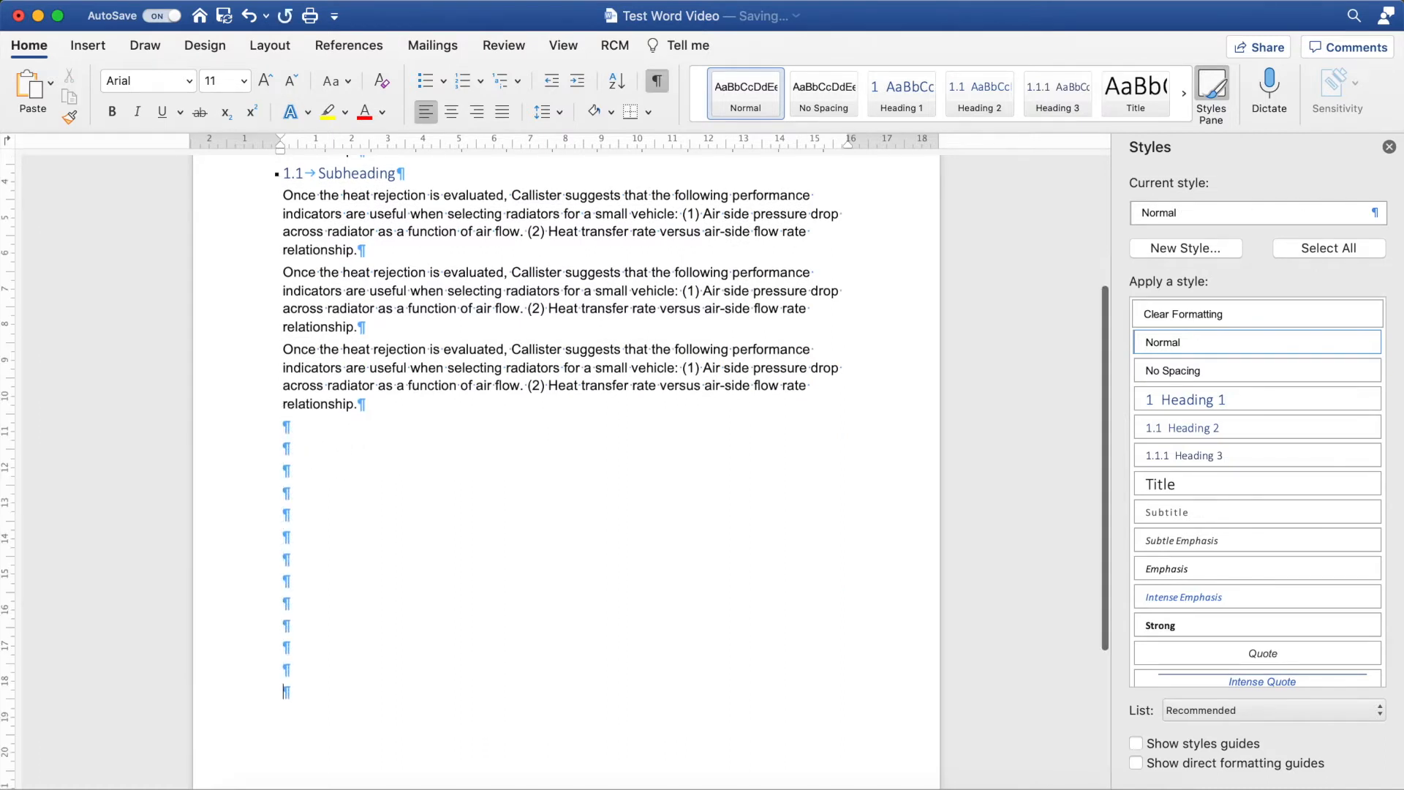
{"action": "key", "text": "Return"}
{"action": "key", "text": "Return"}
{"action": "key", "text": "Return"}
{"action": "key", "text": "Return"}
{"action": "key", "text": "Return"}
{"action": "key", "text": "Return"}
{"action": "key", "text": "Return"}
{"action": "key", "text": "Return"}
{"action": "key", "text": "Return"}
{"action": "key", "text": "Return"}
{"action": "key", "text": "Return"}
{"action": "key", "text": "Return"}
{"action": "key", "text": "Return"}
{"action": "key", "text": "Return"}
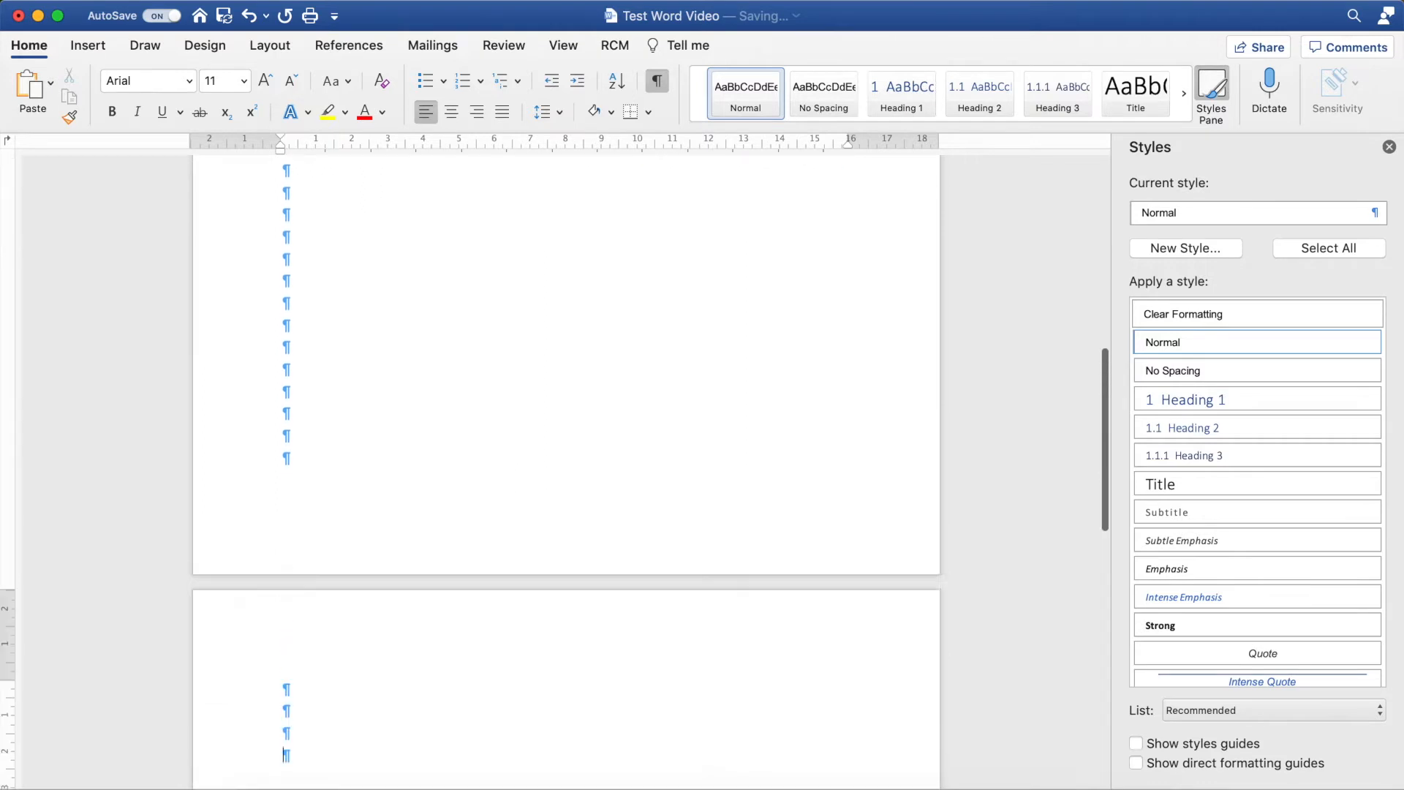
Trim the extra empty paragraphs, add the line "This is the next page" on the second page, and hide the formatting marks
{"action": "key", "text": "BackSpace"}
{"action": "key", "text": "BackSpace"}
{"action": "key", "text": "BackSpace"}
{"action": "type", "text": "This is the next page"}
{"action": "left_click", "coordinate": [657, 81]}
{"action": "scroll", "coordinate": [474, 489], "scroll_direction": "up", "scroll_amount": 10}
{"action": "scroll", "coordinate": [474, 489], "scroll_direction": "up", "scroll_amount": 2}
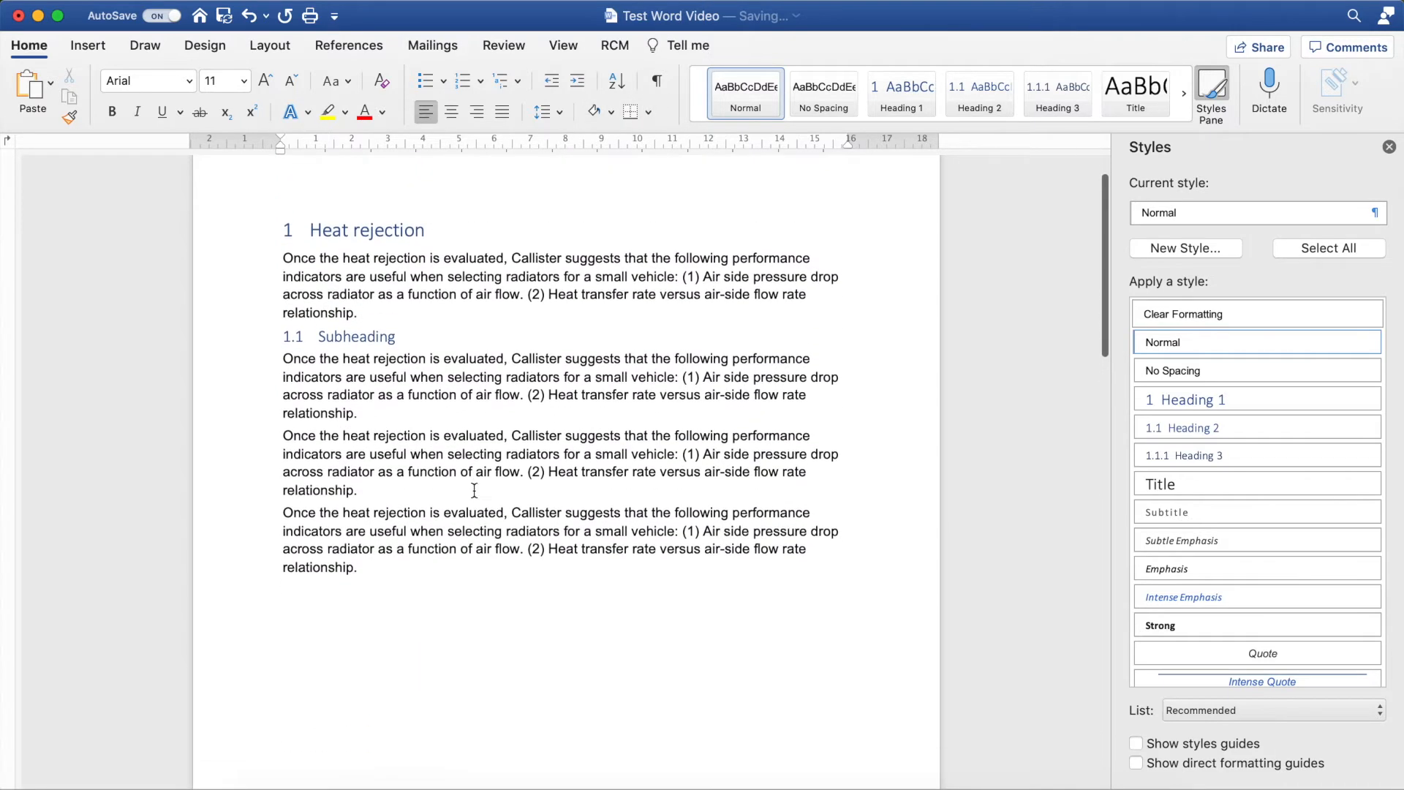
Duplicate the second body paragraph under "Subheading" directly below itself
{"action": "left_click", "coordinate": [401, 483]}
{"action": "left_click_drag", "start_coordinate": [392, 482], "coordinate": [283, 427]}
{"action": "key", "text": "super+c"}
{"action": "left_click", "coordinate": [430, 482]}
{"action": "key", "text": "Return"}
{"action": "key", "text": "super+v"}
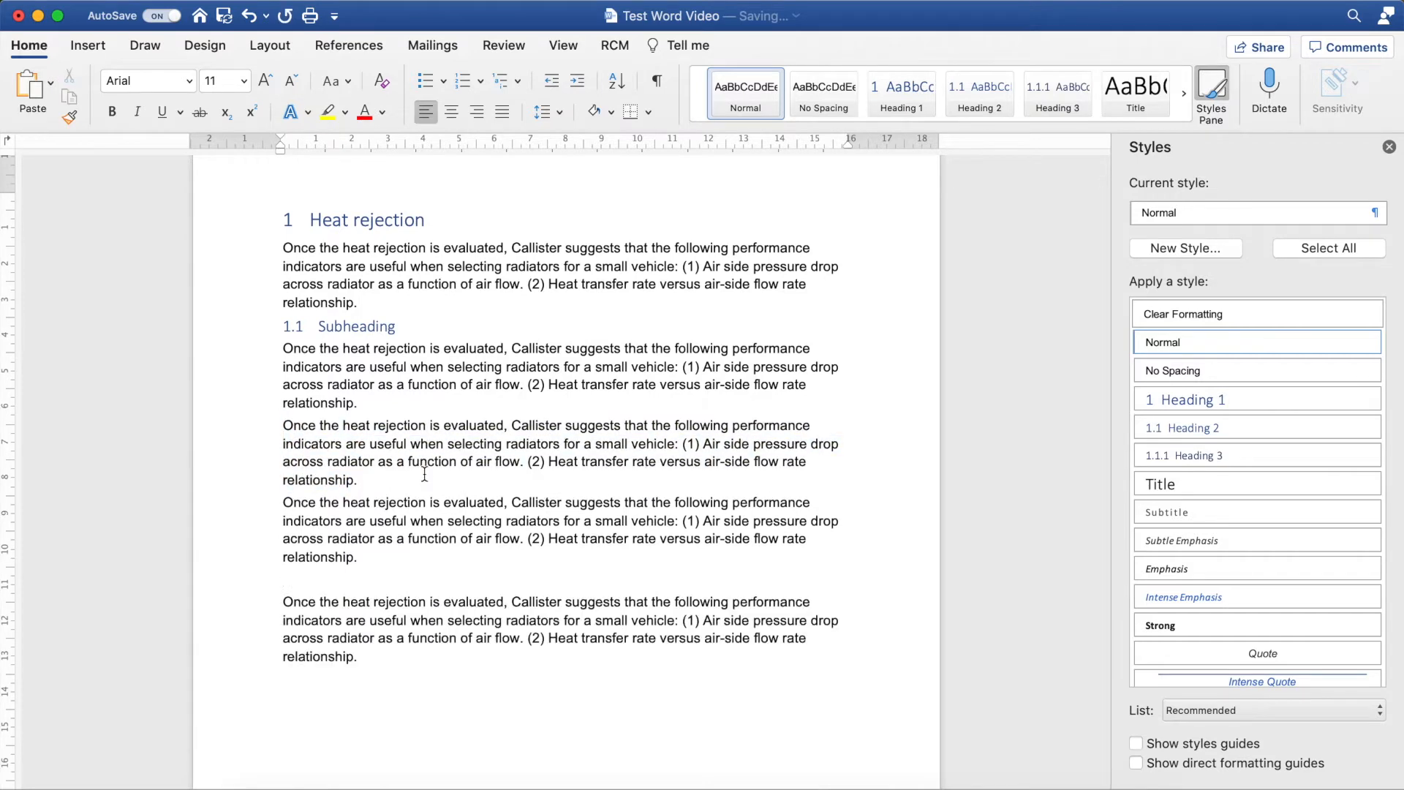
Show the formatting marks and examine the empty paragraphs before "This is the next page" across both pages
{"action": "scroll", "coordinate": [423, 473], "scroll_direction": "down", "scroll_amount": 10}
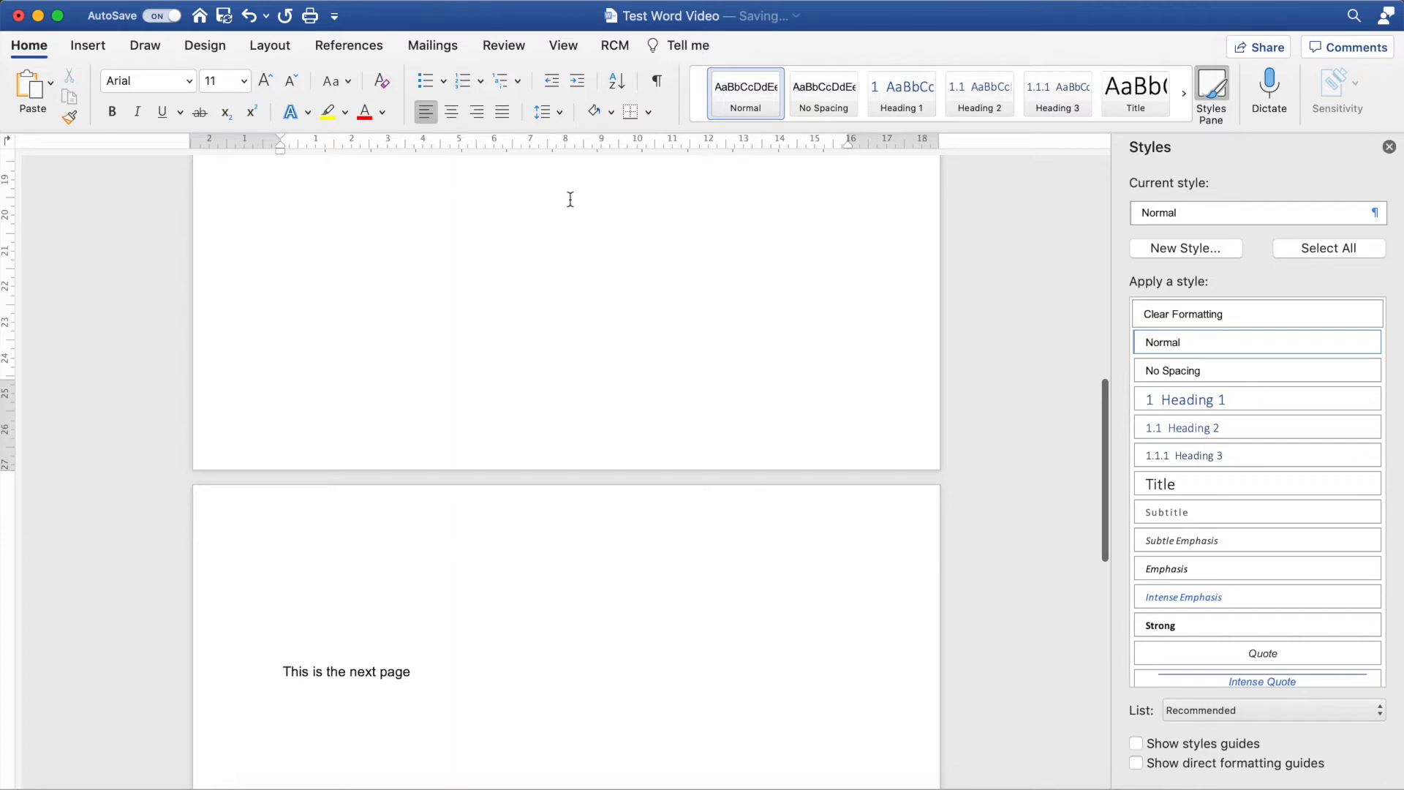
{"action": "left_click", "coordinate": [657, 80]}
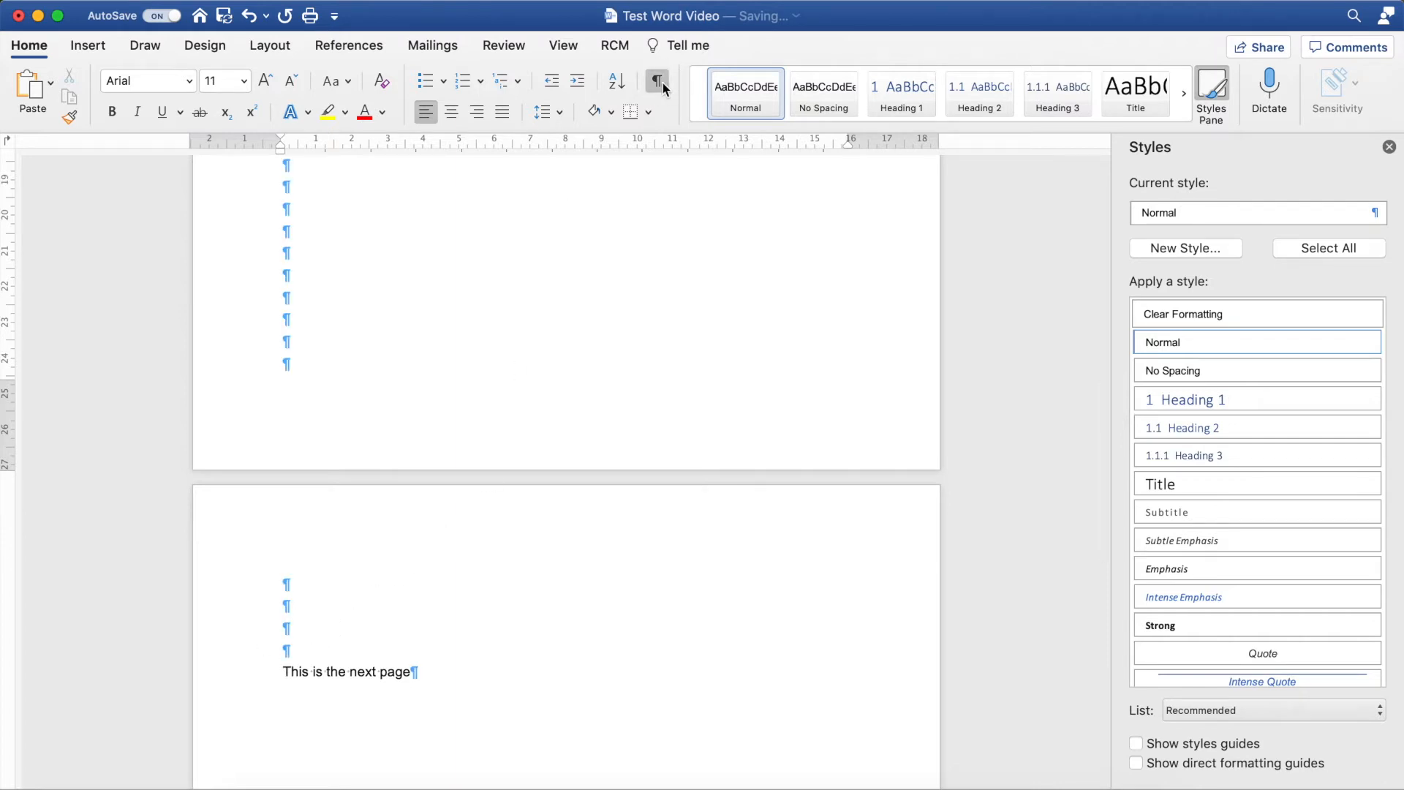
{"action": "scroll", "coordinate": [527, 392], "scroll_direction": "up", "scroll_amount": 5}
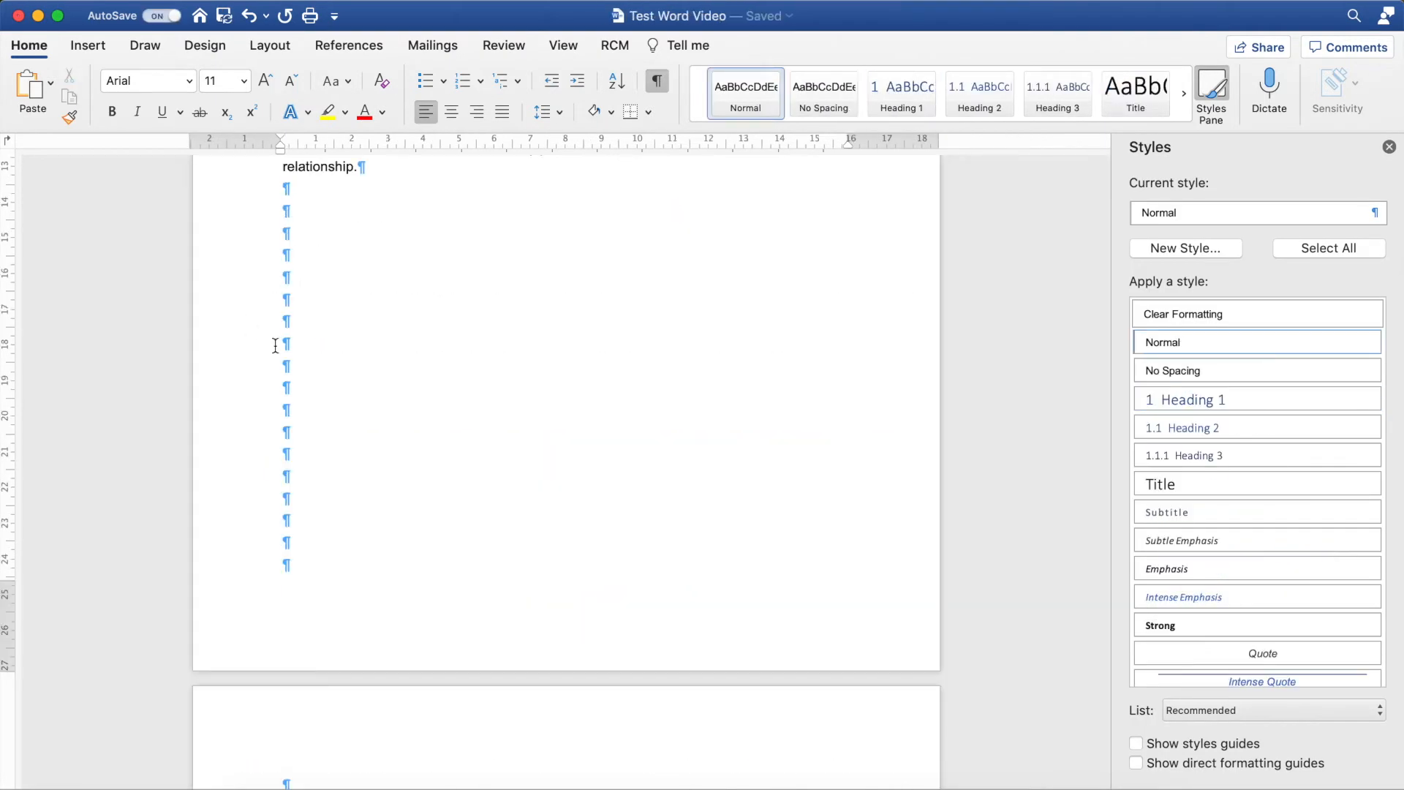
{"action": "scroll", "coordinate": [275, 345], "scroll_direction": "down", "scroll_amount": 5}
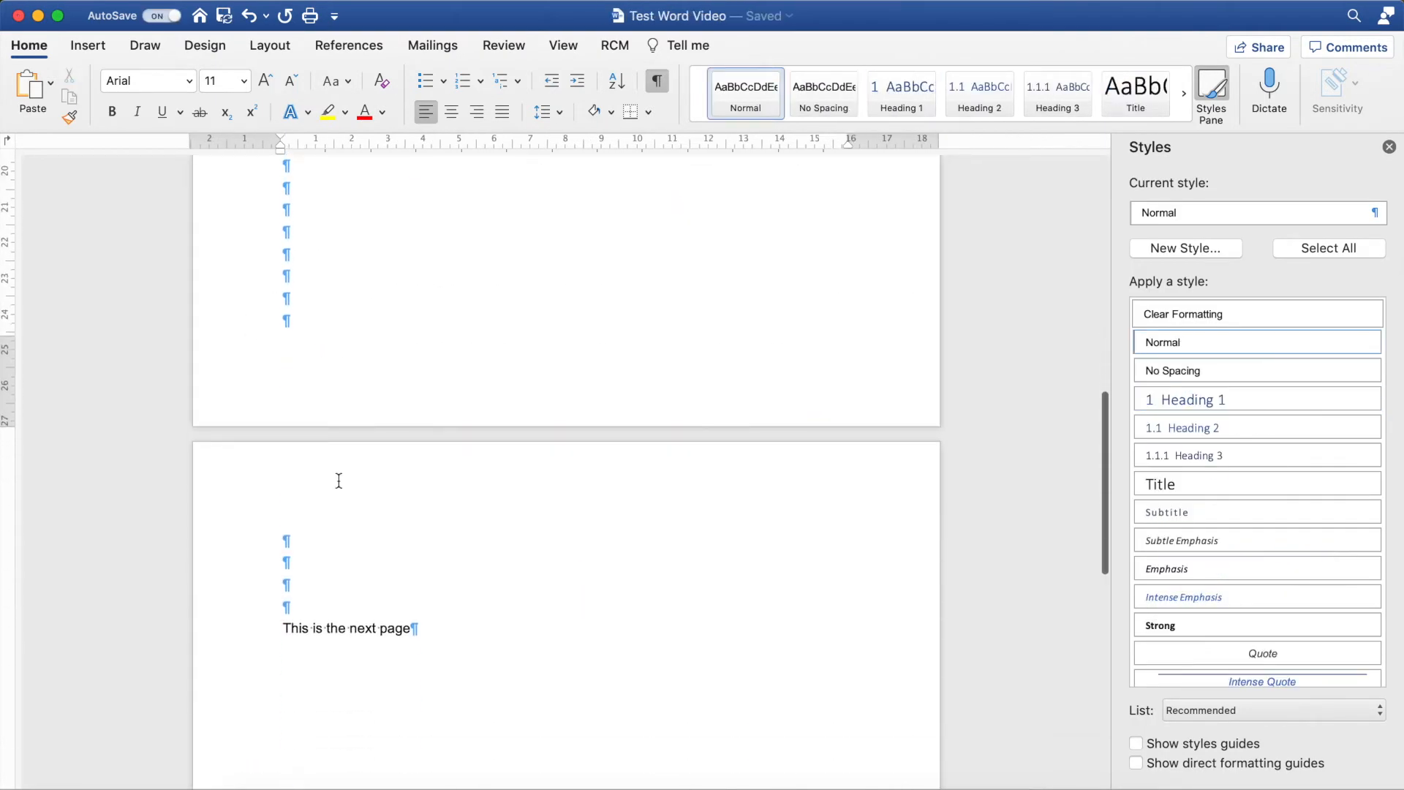
Delete the run of empty paragraphs after the last body paragraph, down to the line "This is the next page"
{"action": "scroll", "coordinate": [443, 609], "scroll_direction": "up", "scroll_amount": 15}
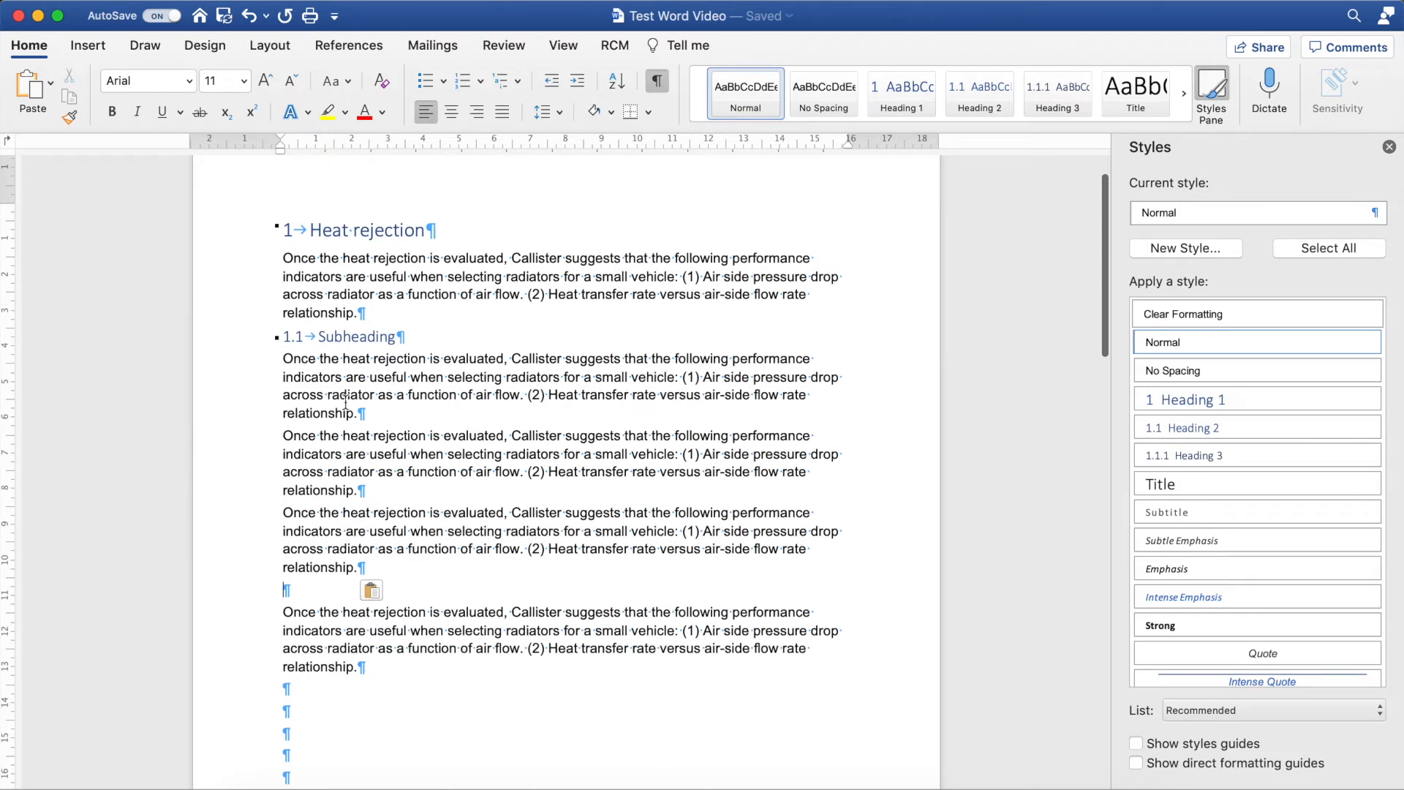
{"action": "scroll", "coordinate": [361, 485], "scroll_direction": "down", "scroll_amount": 15}
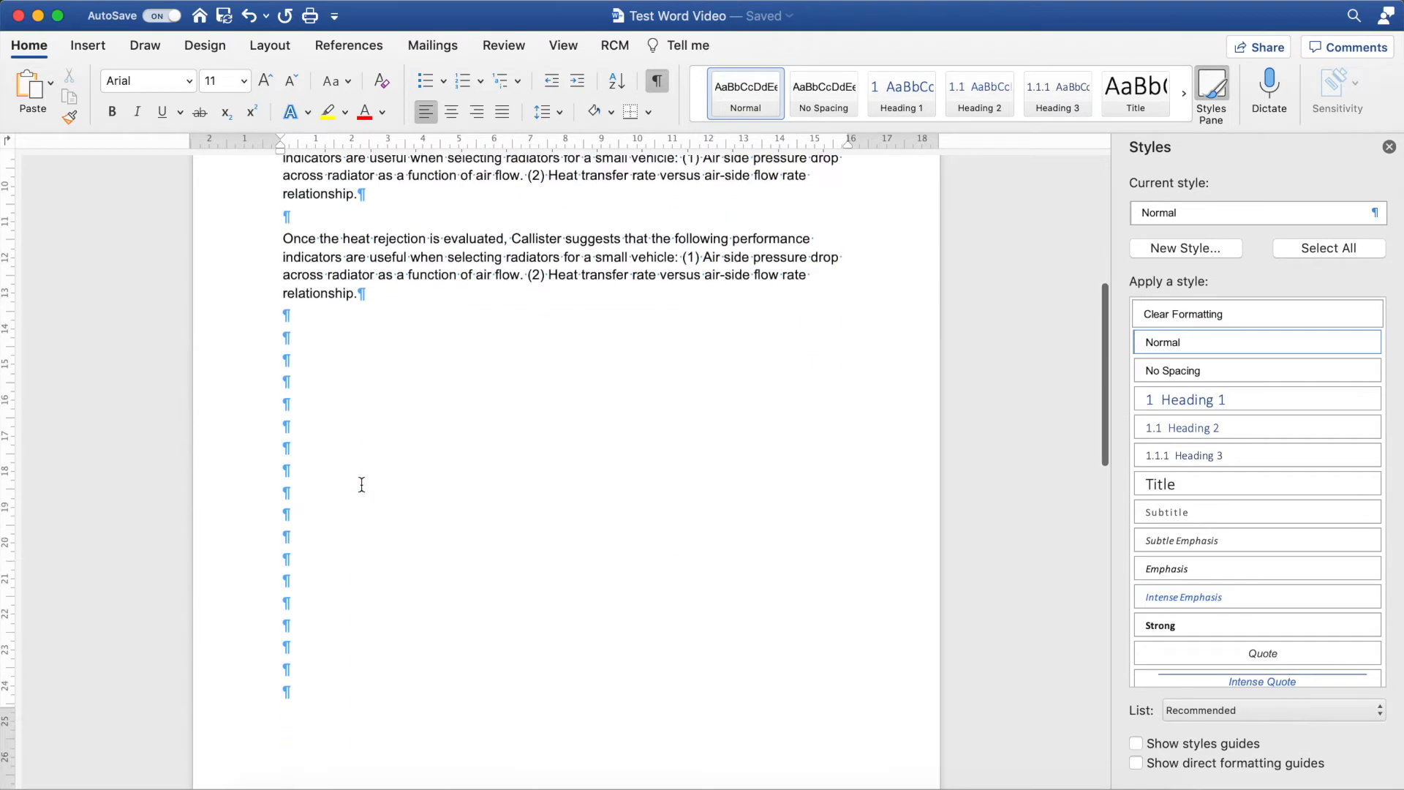
{"action": "left_click", "coordinate": [431, 711]}
{"action": "left_click_drag", "start_coordinate": [432, 710], "coordinate": [312, 308]}
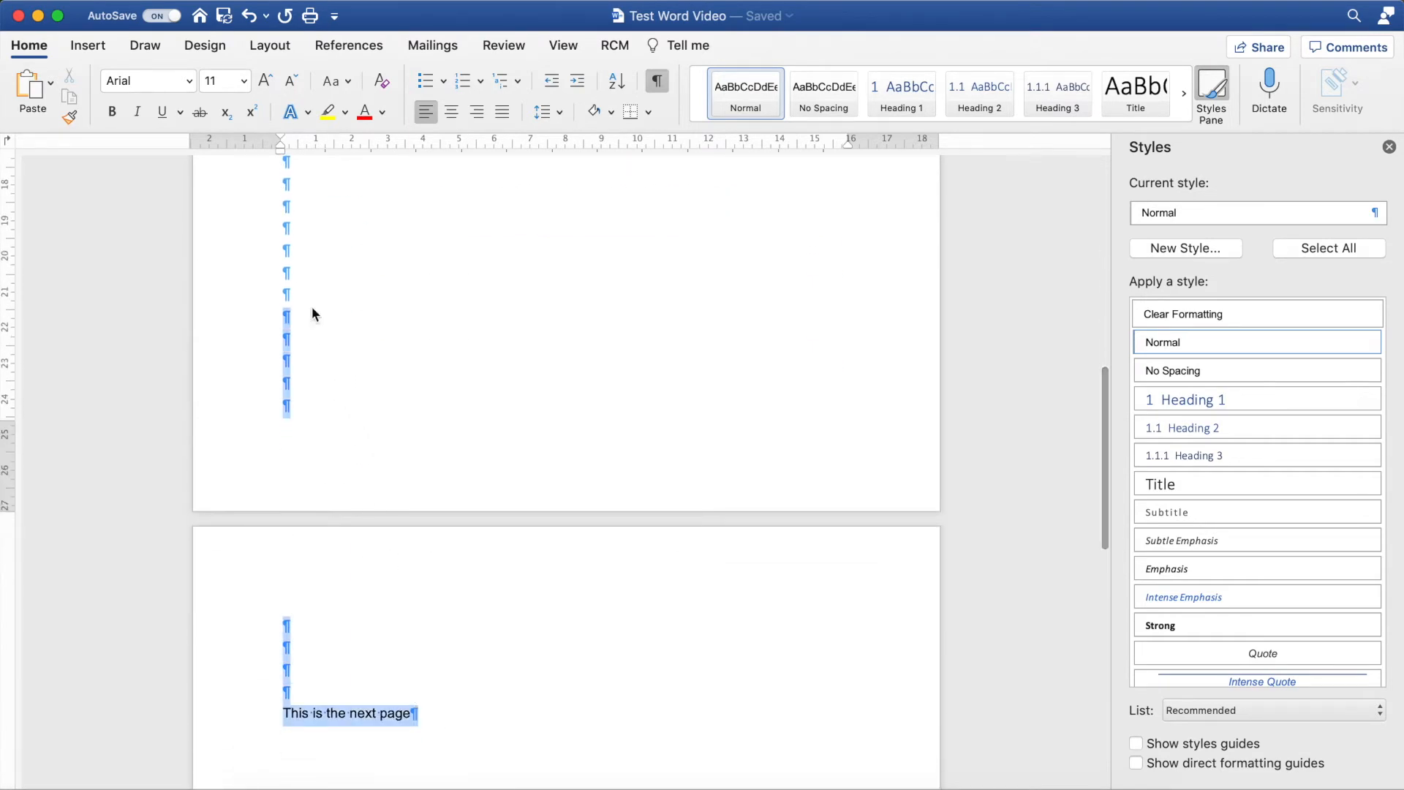
{"action": "scroll", "coordinate": [305, 299], "scroll_direction": "up", "scroll_amount": 4}
{"action": "scroll", "coordinate": [316, 291], "scroll_direction": "down", "scroll_amount": 3}
{"action": "left_click", "coordinate": [292, 756]}
{"action": "scroll", "coordinate": [297, 752], "scroll_direction": "down", "scroll_amount": 2}
{"action": "left_click", "coordinate": [305, 709]}
{"action": "scroll", "coordinate": [305, 691], "scroll_direction": "up", "scroll_amount": 3}
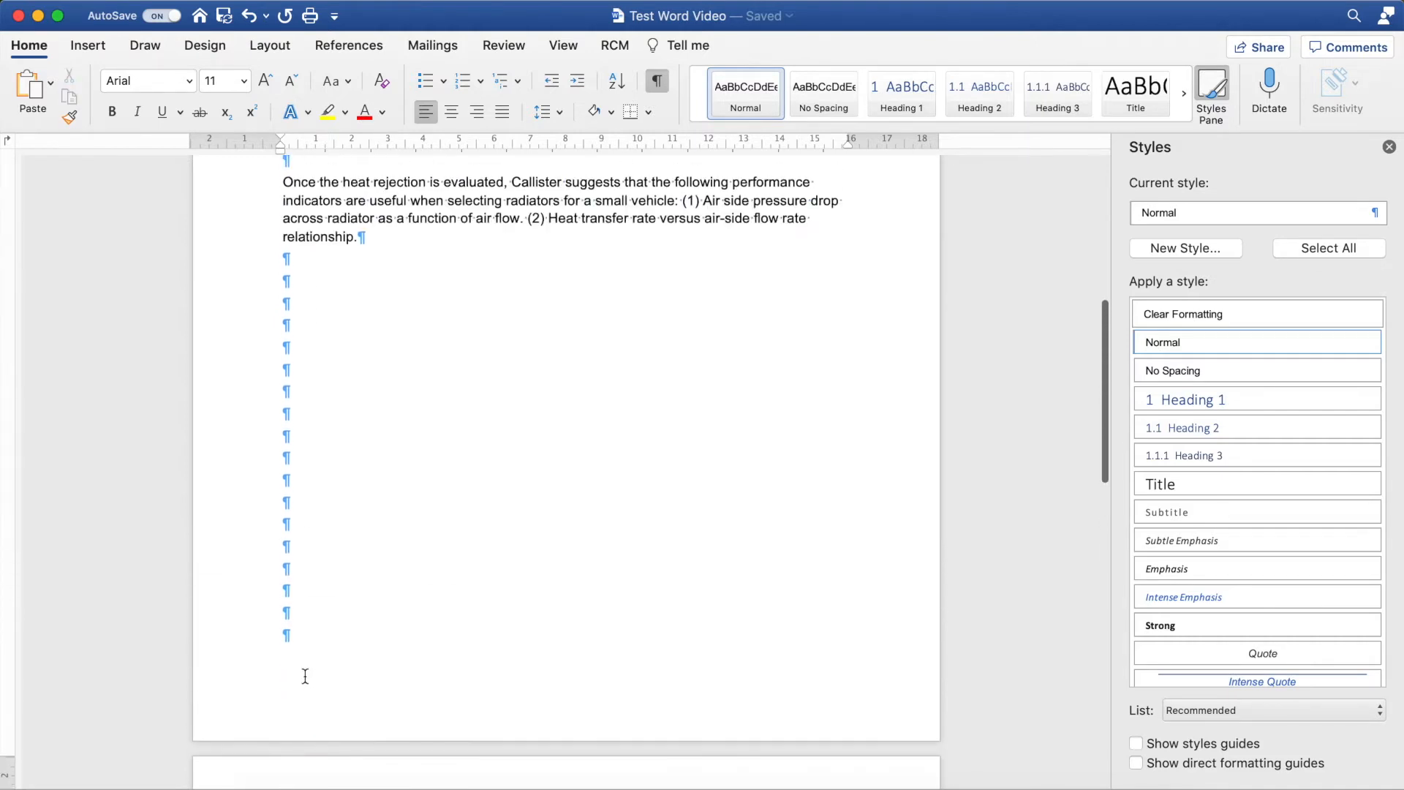
{"action": "left_click", "coordinate": [280, 250], "text": "shift"}
{"action": "left_click", "coordinate": [303, 276], "text": "shift"}
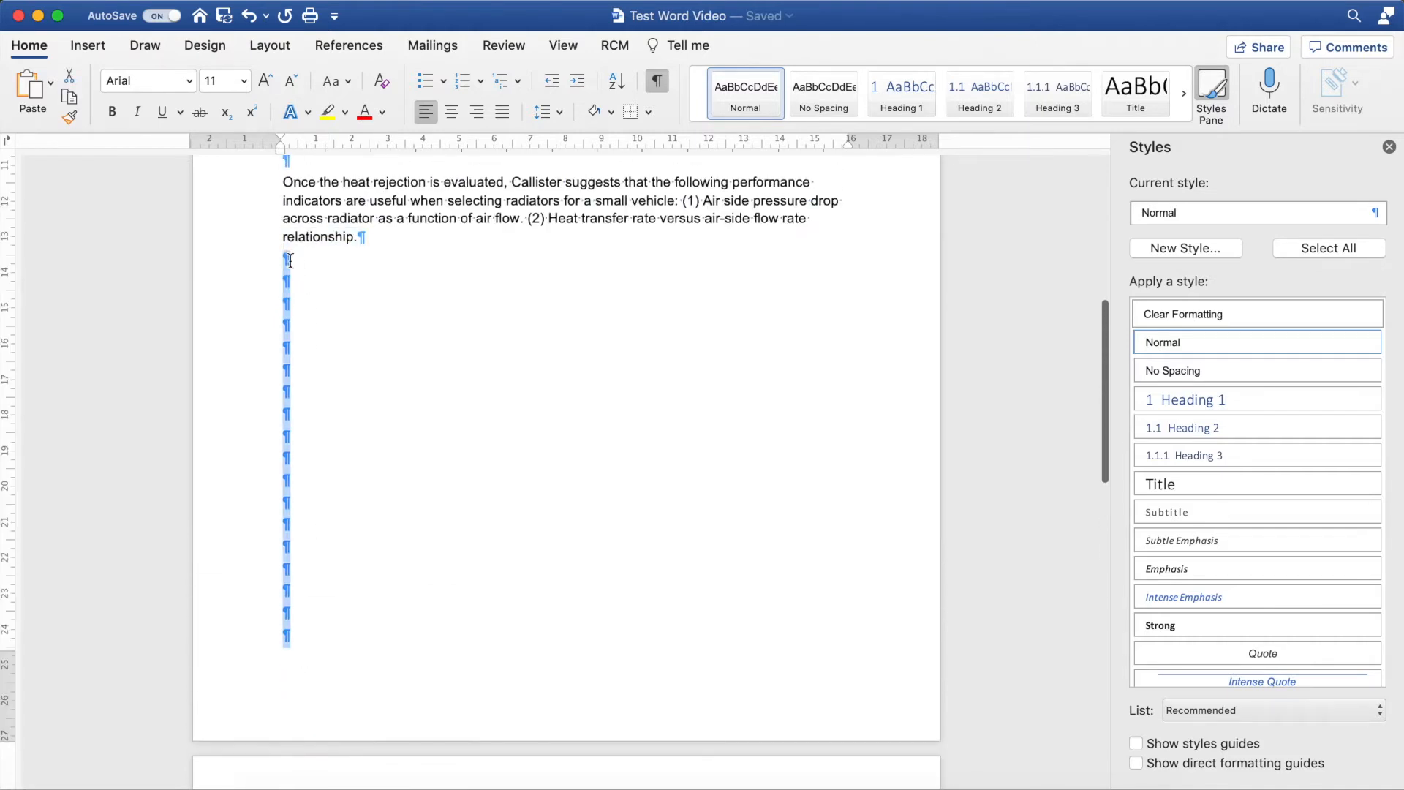
{"action": "key", "text": "BackSpace"}
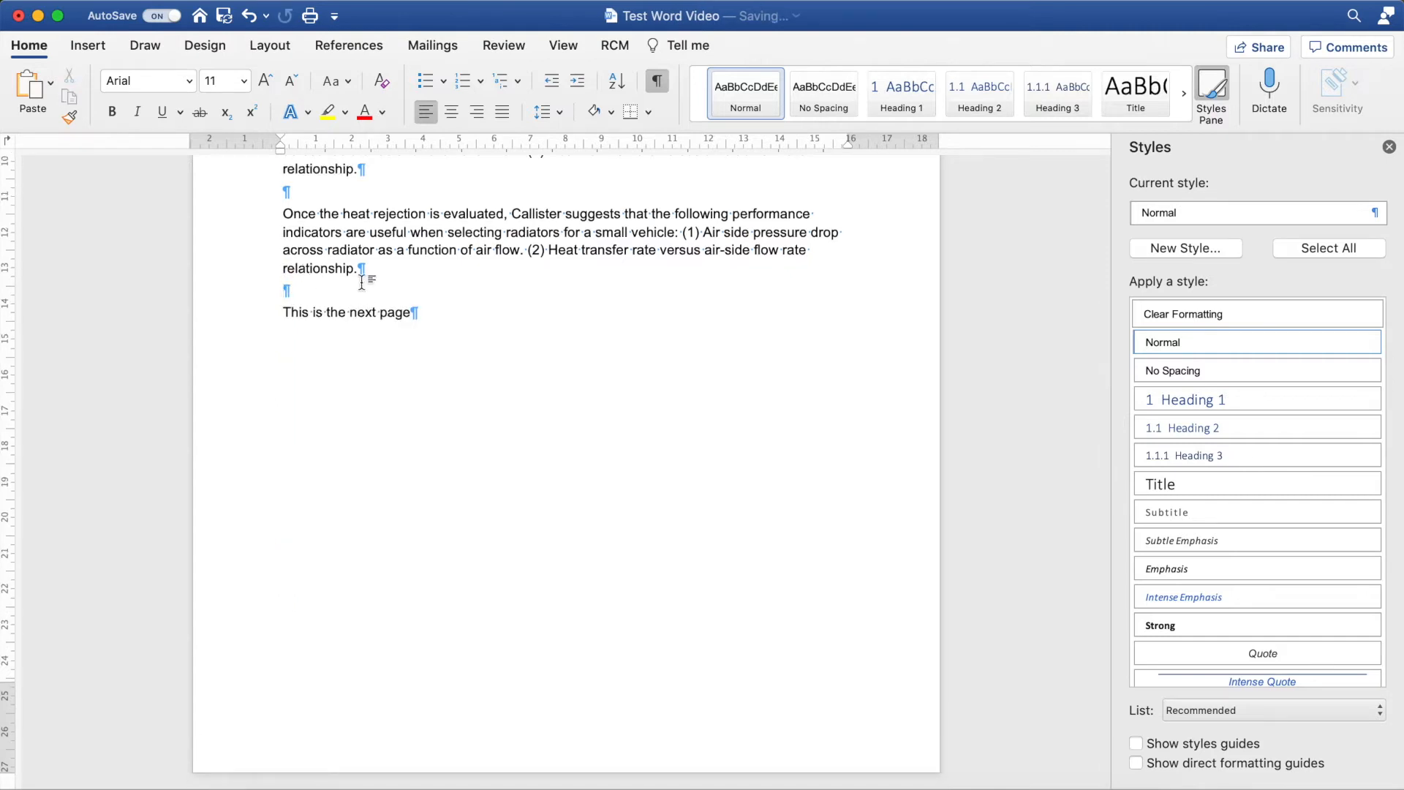
Insert a page break before "This is the next page" and remove the leftover empty paragraph in front of that line
{"action": "key", "text": "super+Return"}
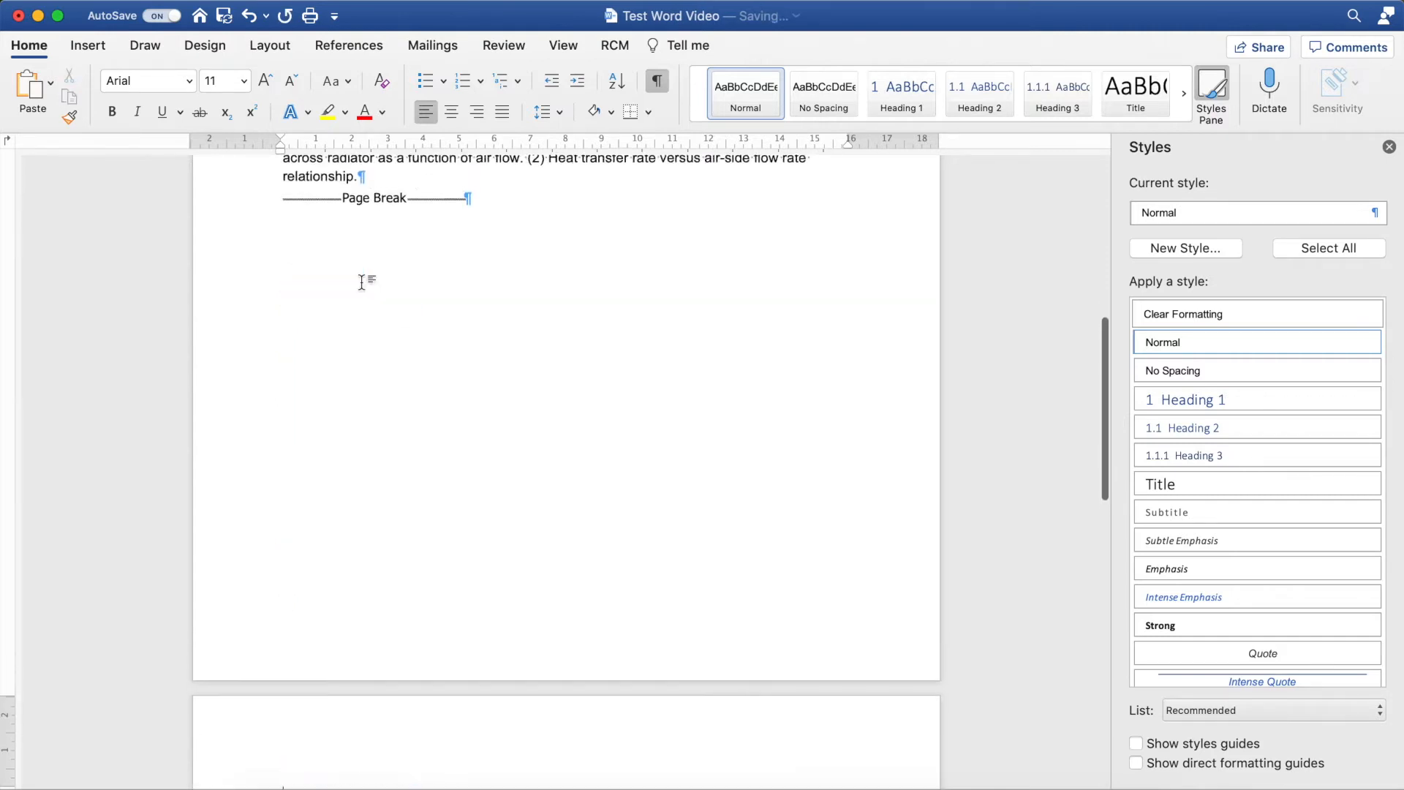
{"action": "key", "text": "Delete"}
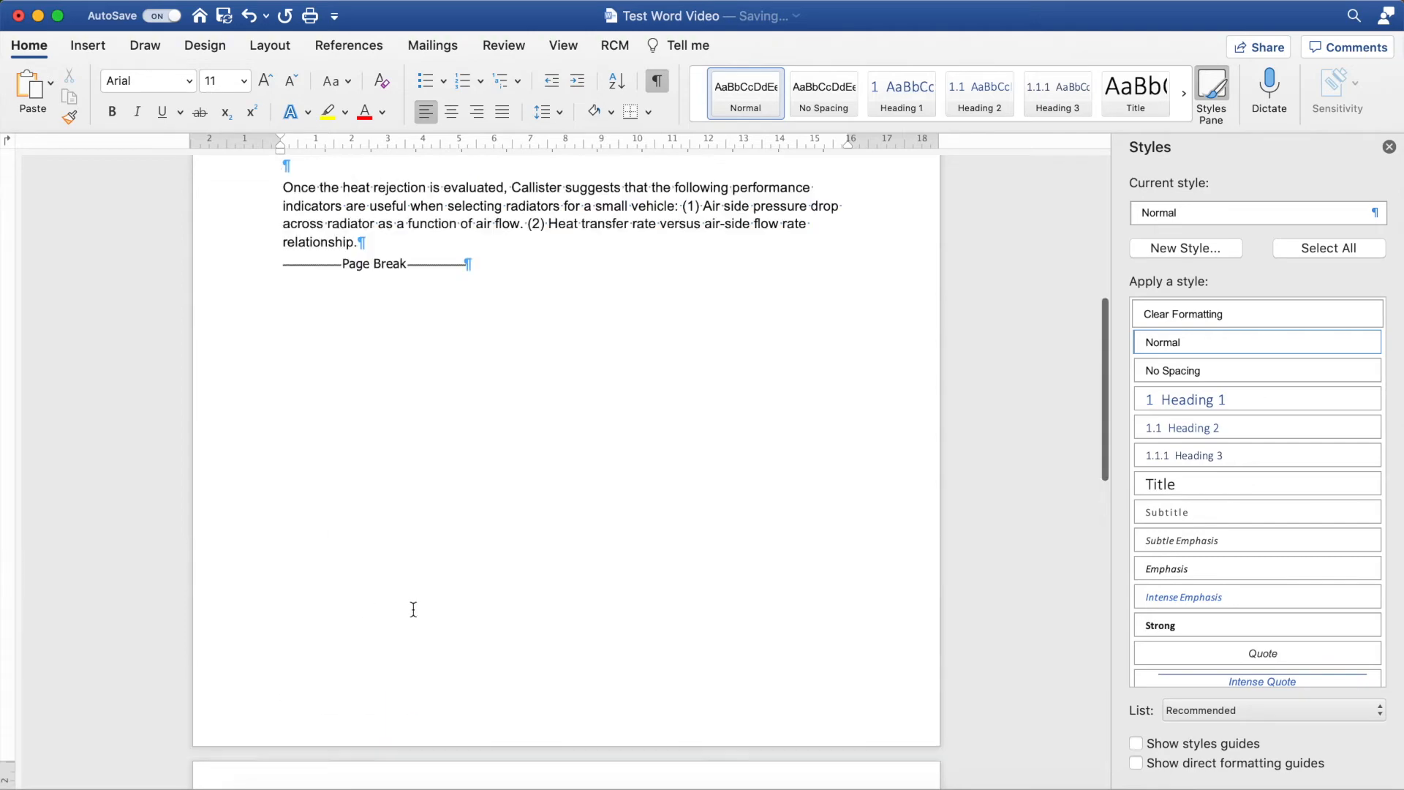
{"action": "scroll", "coordinate": [326, 601], "scroll_direction": "up", "scroll_amount": 5}
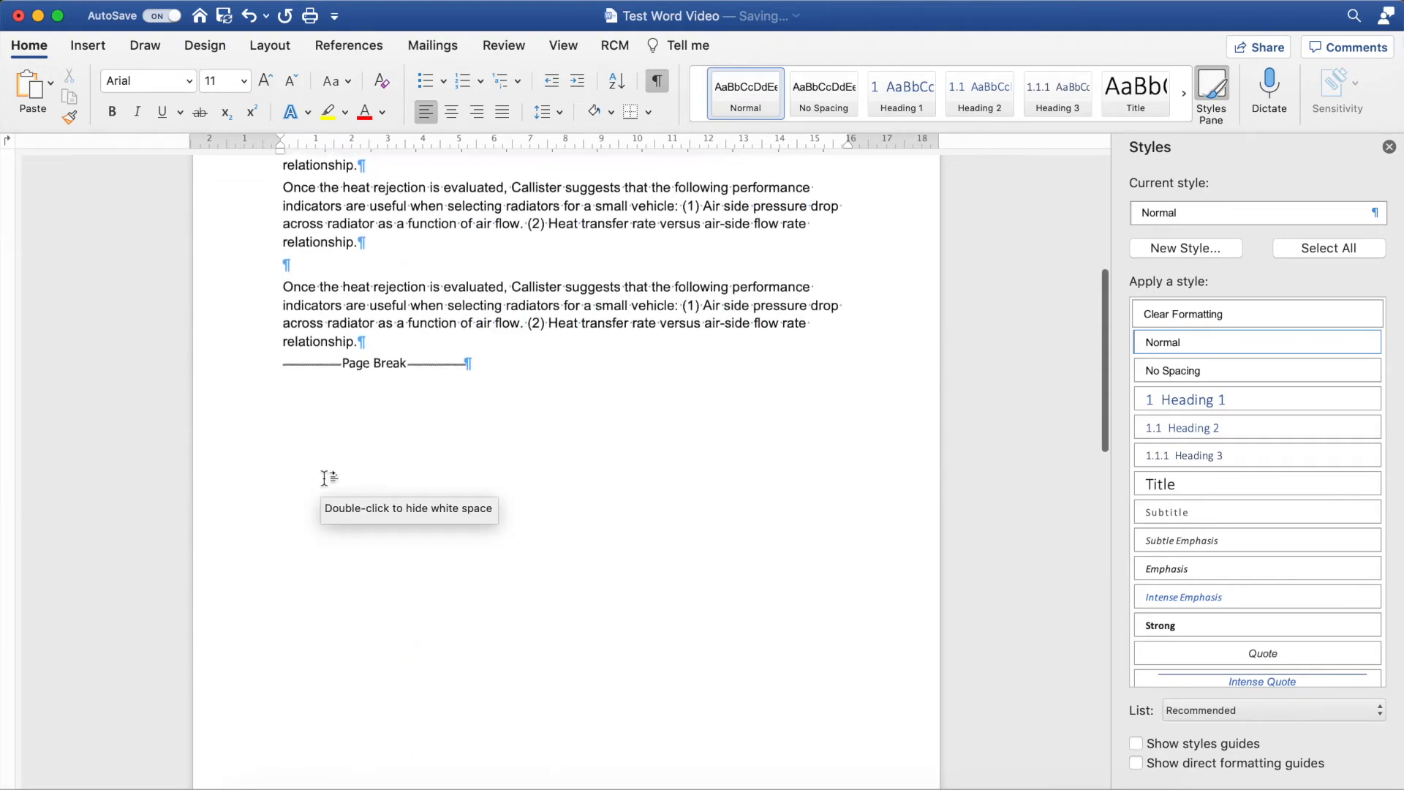
{"action": "scroll", "coordinate": [420, 683], "scroll_direction": "down", "scroll_amount": 5}
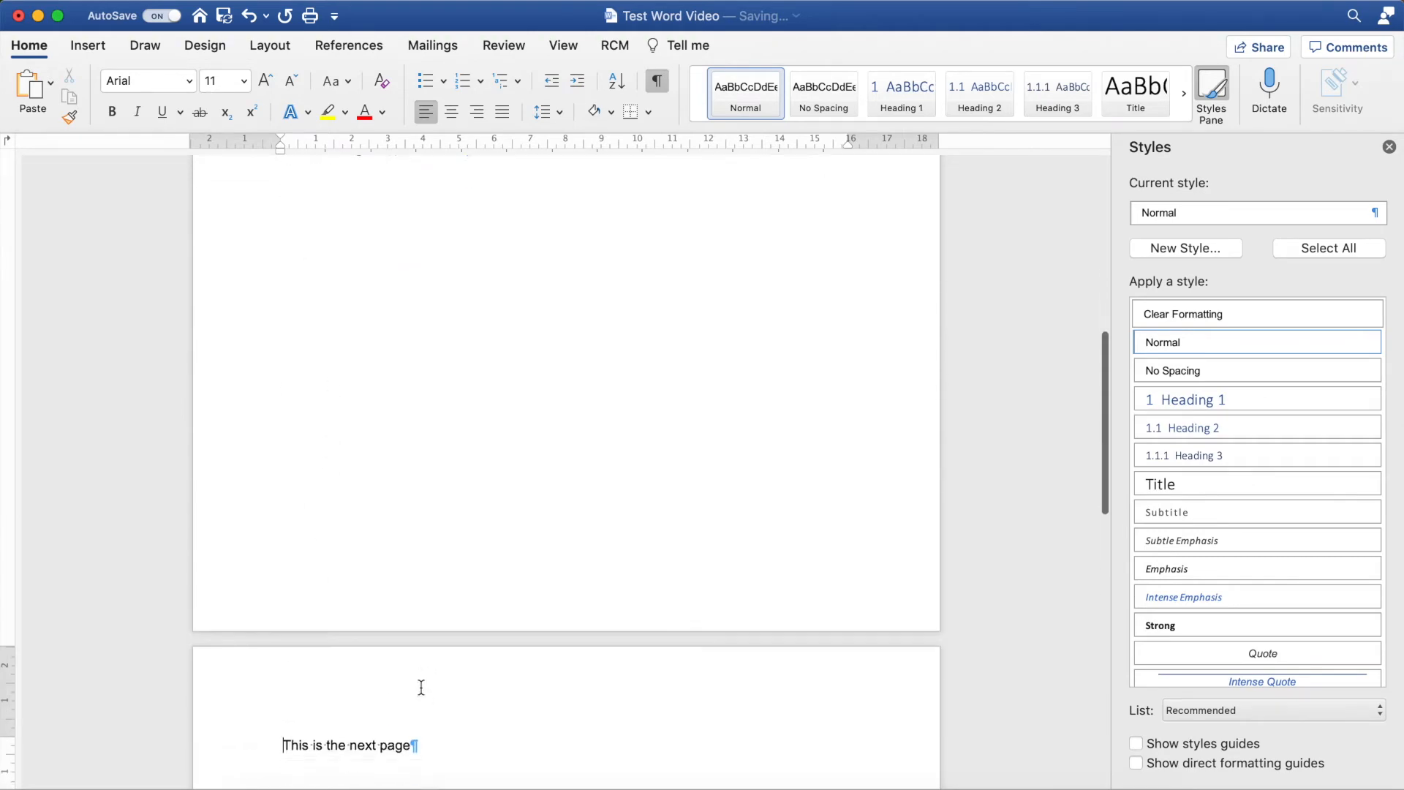
{"action": "scroll", "coordinate": [427, 683], "scroll_direction": "up", "scroll_amount": 4}
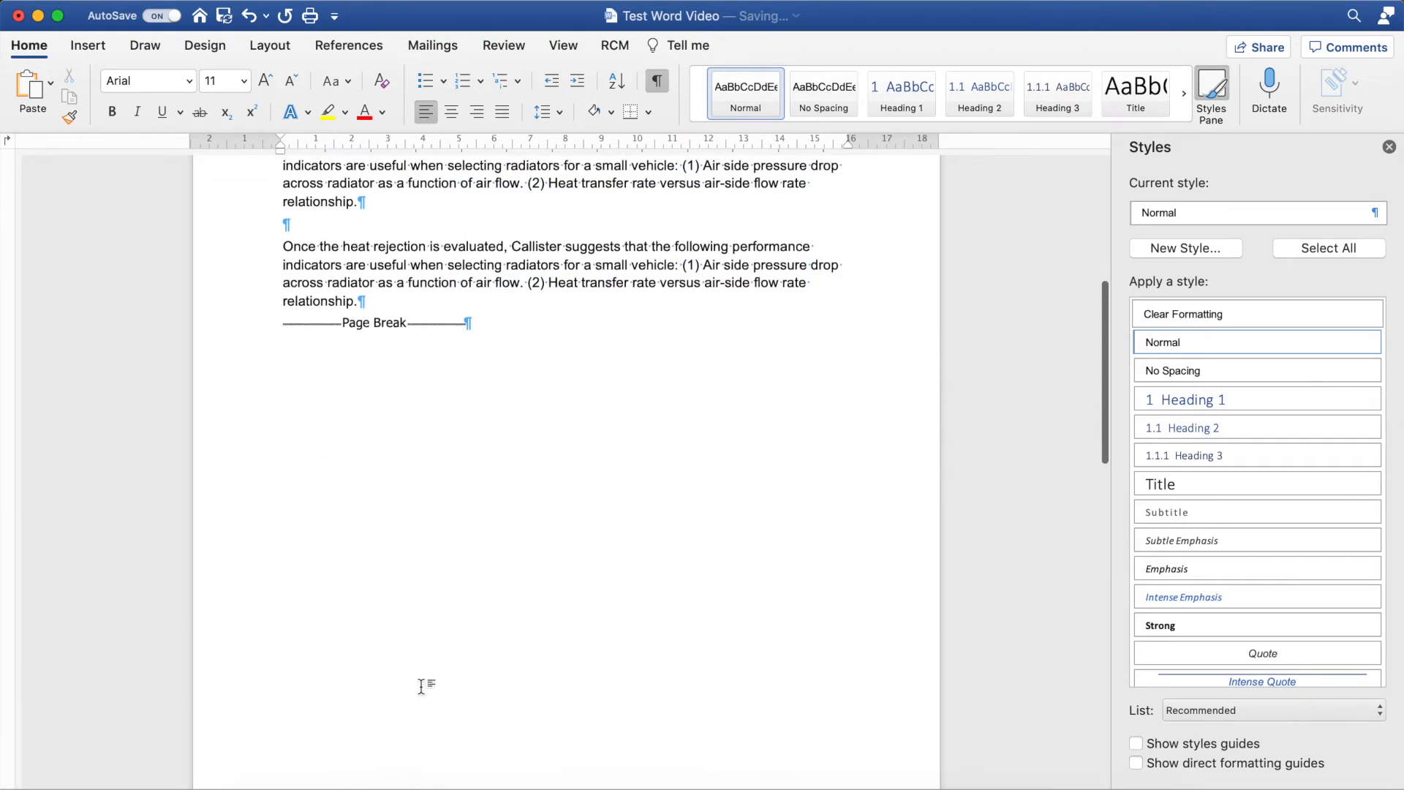
Paste several more copies of the "Once the heat rejection is evaluated" paragraph above the last body paragraph
{"action": "type", "text": "Once the heat rejection is evaluated, Callister suggests that the following performance indicators are useful when selecting radiators for a small vehicle: (1) Air side pressure drop across radiator as a function of air flow. (2) Heat transfer rate versus air-side flow rate relationship."}
{"action": "triple_click", "coordinate": [304, 226]}
{"action": "scroll", "coordinate": [307, 297], "scroll_direction": "up", "scroll_amount": 1}
{"action": "left_click", "coordinate": [307, 296]}
{"action": "type", "text": "Once the heat rejection is evaluated, Callister suggests that the following performance indicators are useful when selecting radiators for a small vehicle: (1) Air side pressure drop across radiator as a function of air flow. (2) Heat transfer rate versus air-side flow rate relationship."}
{"action": "type", "text": "Once the heat rejection is evaluated, Callister suggests that the following performance indicators are useful when selecting radiators for a small vehicle: (1) Air side pressure drop across radiator as a function of air flow. (2) Heat transfer rate versus air-side flow rate relationship."}
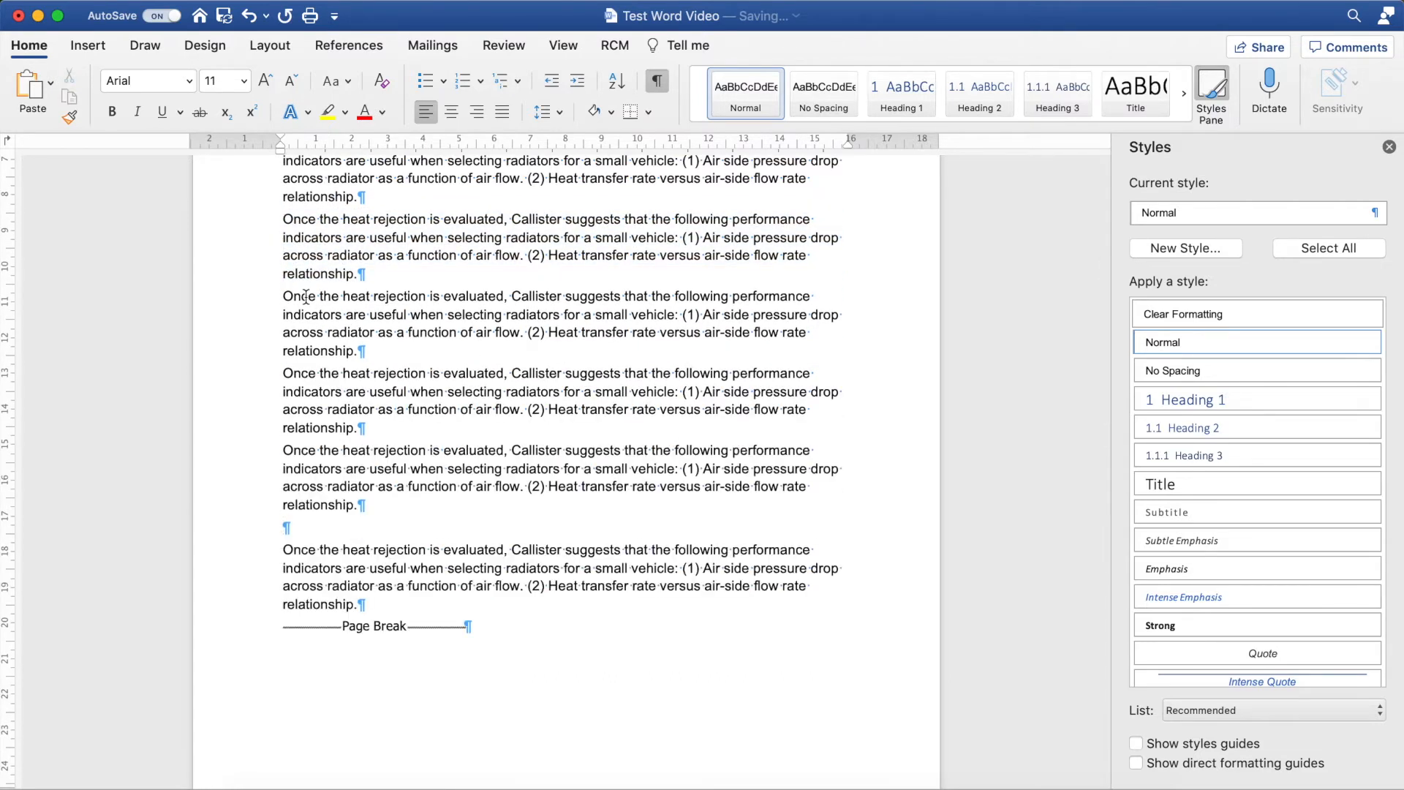
{"action": "scroll", "coordinate": [306, 296], "scroll_direction": "down", "scroll_amount": 3}
{"action": "scroll", "coordinate": [305, 297], "scroll_direction": "down", "scroll_amount": 1}
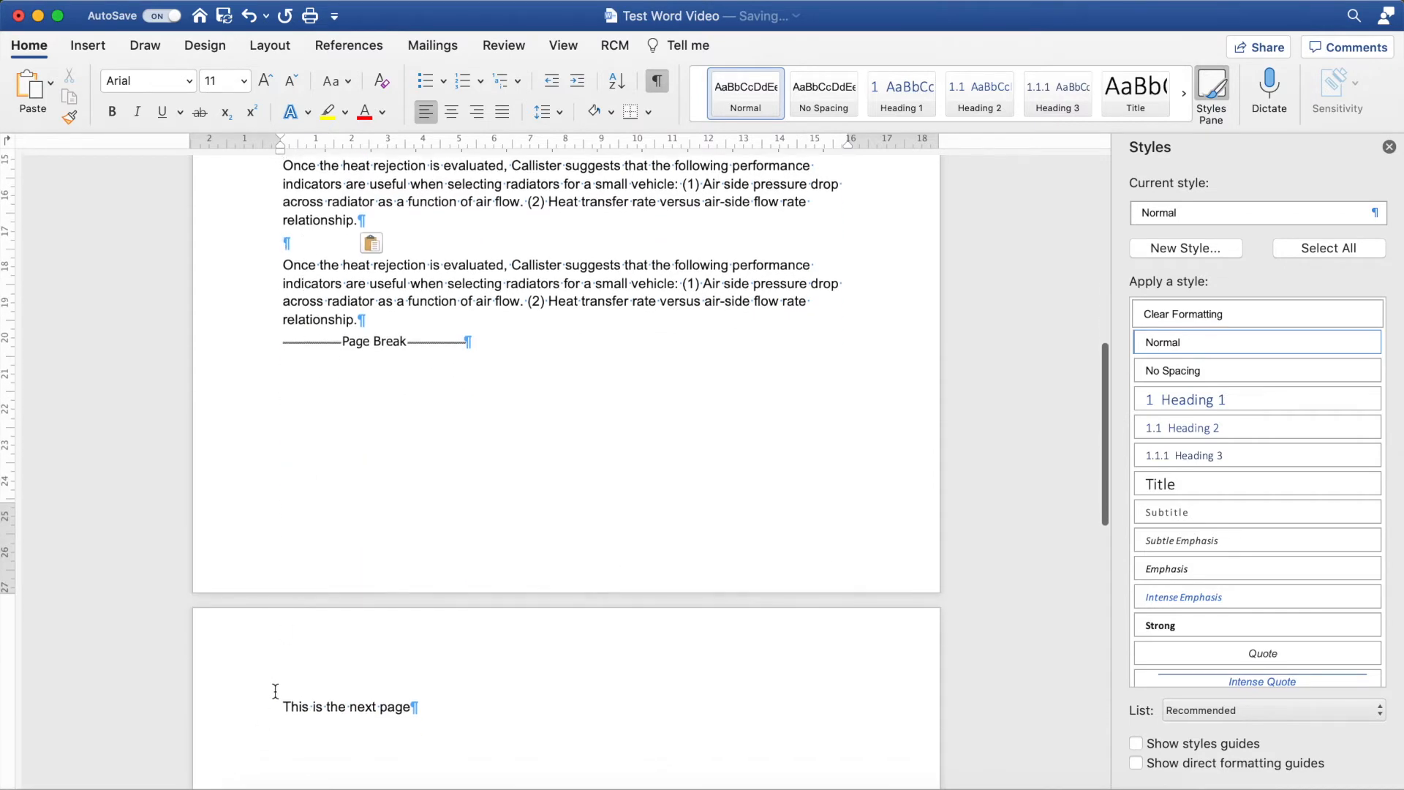
{"action": "scroll", "coordinate": [300, 681], "scroll_direction": "up", "scroll_amount": 2}
{"action": "type", "text": "Once the heat rejection is evaluated, Callister suggests that the following performance indicators are useful when selecting radiators for a small vehicle: (1) Air side pressure drop across radiator as a function of air flow. (2) Heat transfer rate versus air-side flow rate relationship."}
Delete the line "This is the next page" and the page break after the last body paragraph
{"action": "scroll", "coordinate": [447, 485], "scroll_direction": "down", "scroll_amount": 3}
{"action": "left_click_drag", "start_coordinate": [422, 662], "coordinate": [203, 668]}
{"action": "key", "text": "BackSpace"}
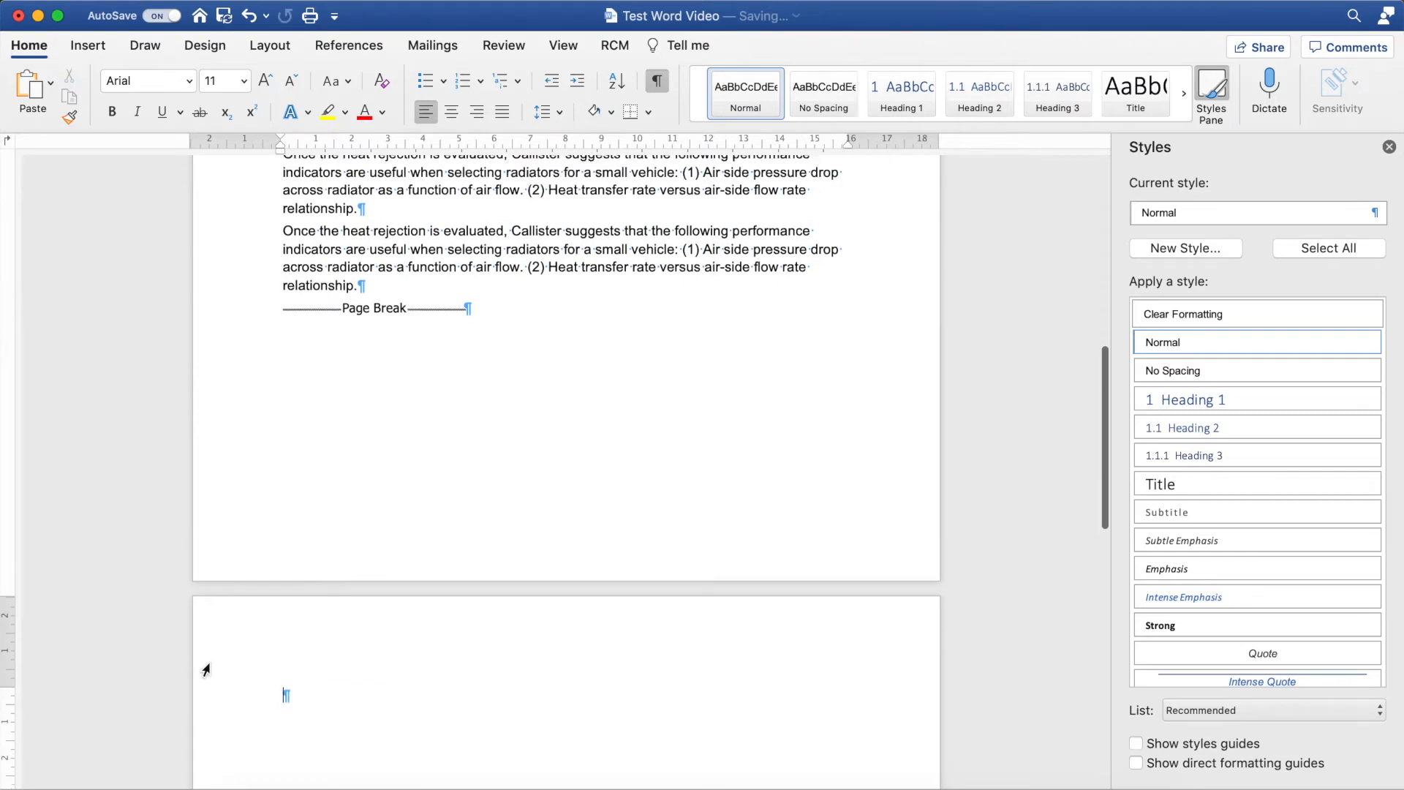
{"action": "key", "text": "BackSpace"}
{"action": "key", "text": "BackSpace"}
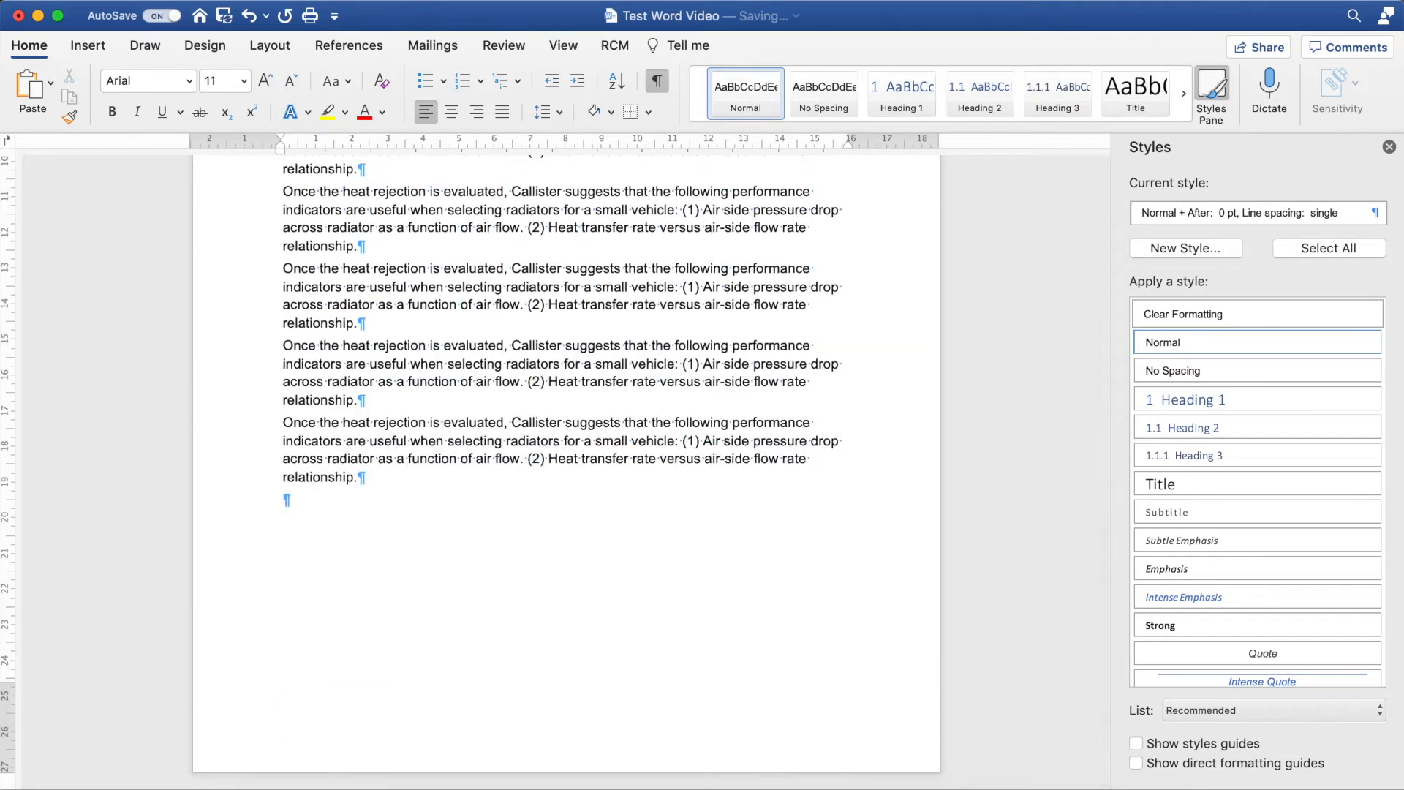
{"action": "key", "text": "BackSpace"}
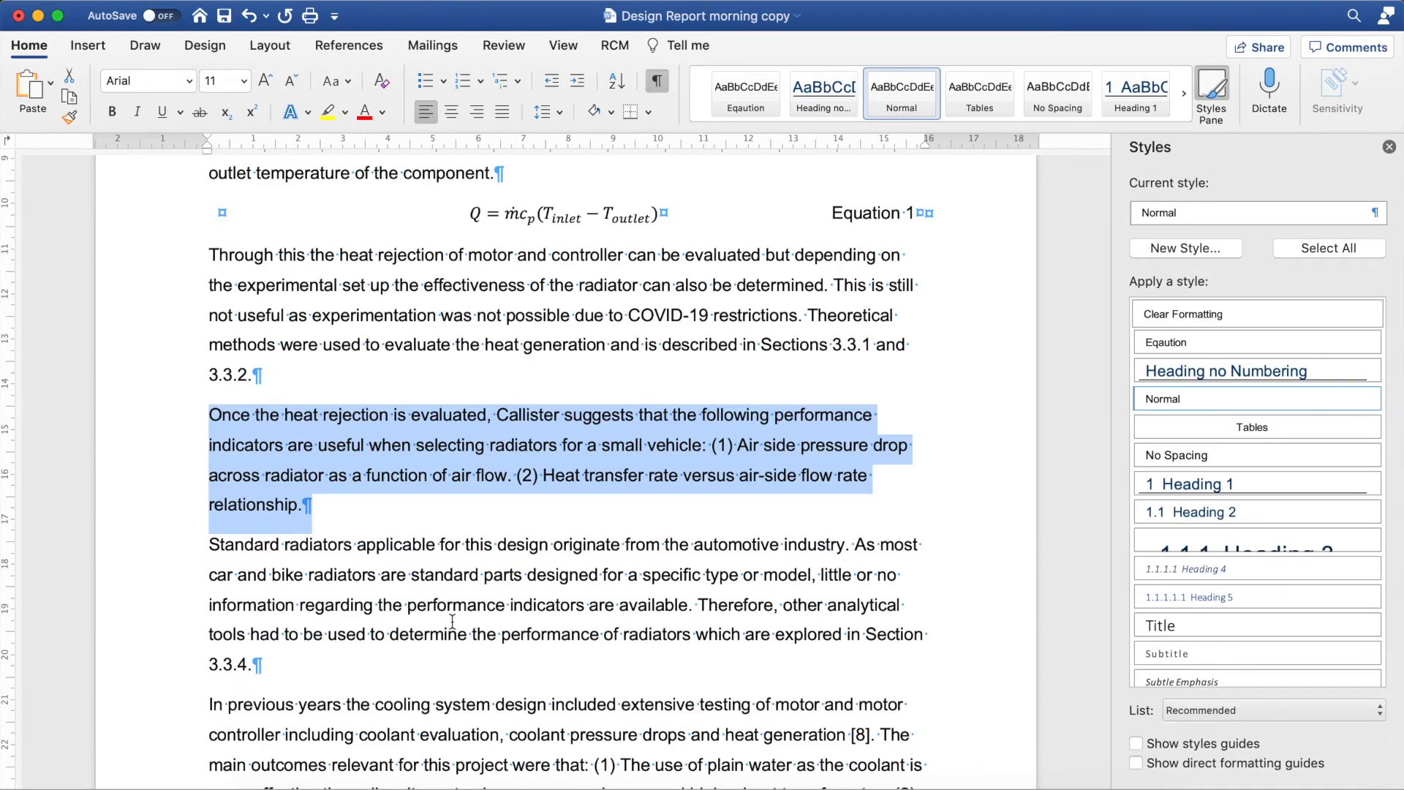
In the Design Report document, examine the section break between the requirements table and the chapter "Description of the design process"
{"action": "scroll", "coordinate": [453, 621], "scroll_direction": "up", "scroll_amount": 10}
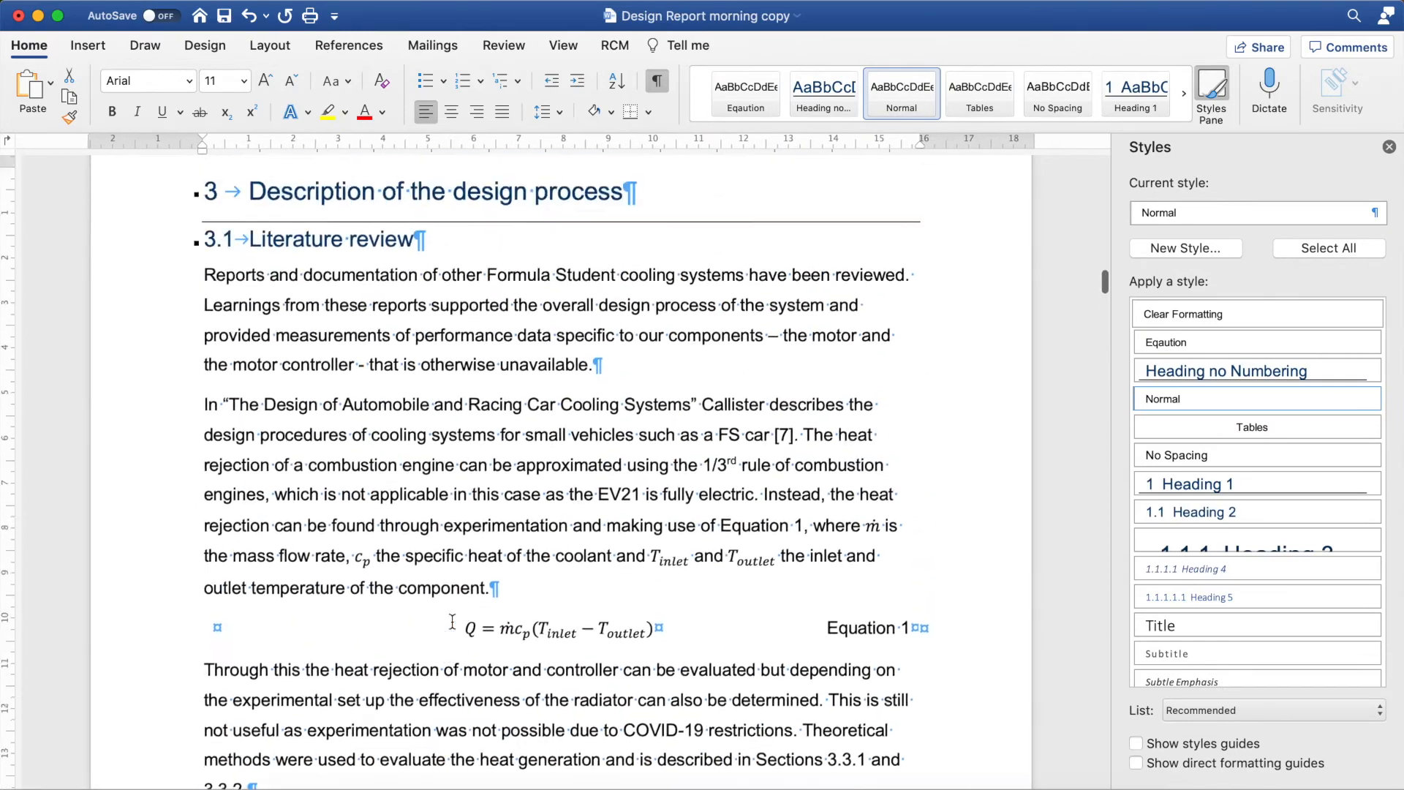
{"action": "scroll", "coordinate": [453, 621], "scroll_direction": "down", "scroll_amount": 2}
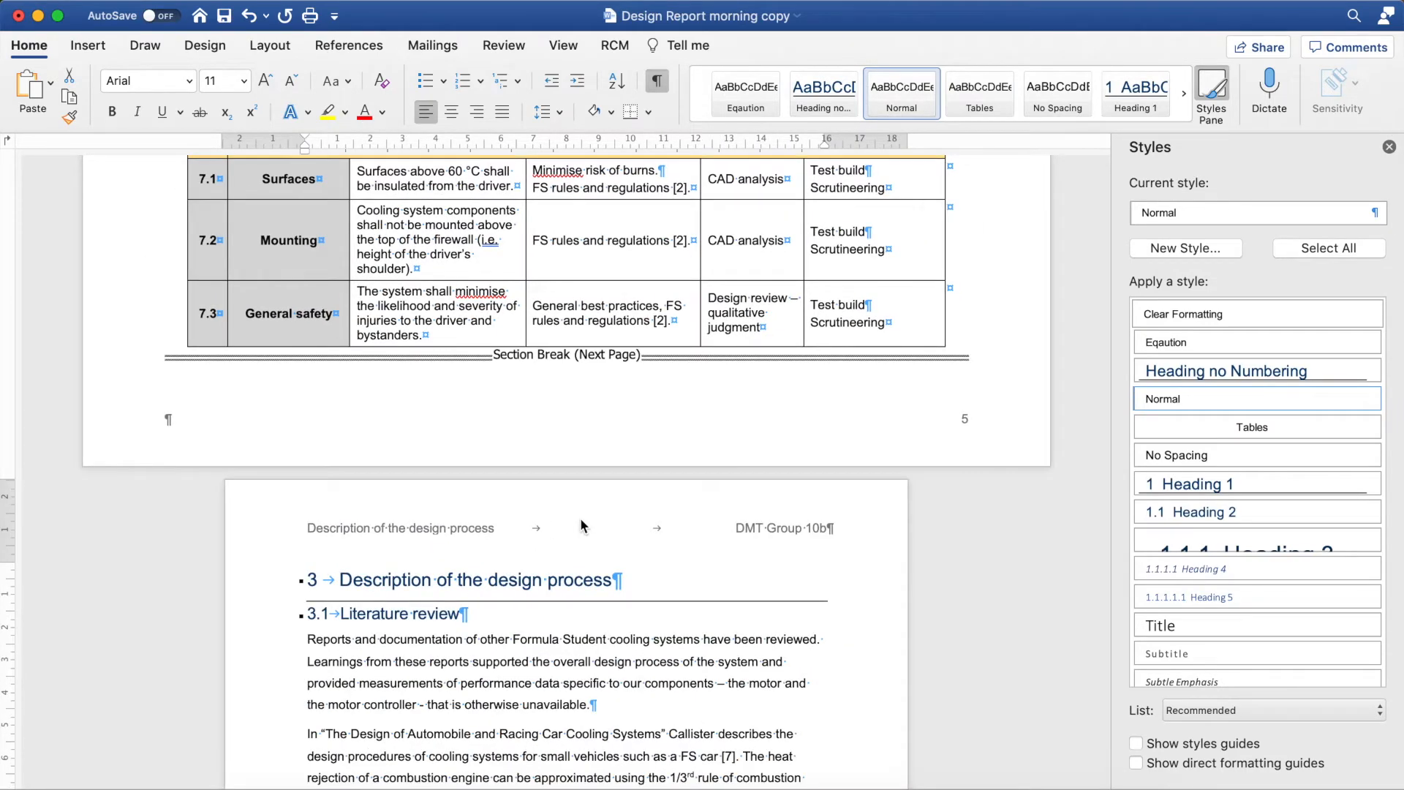
{"action": "scroll", "coordinate": [581, 521], "scroll_direction": "up", "scroll_amount": 5}
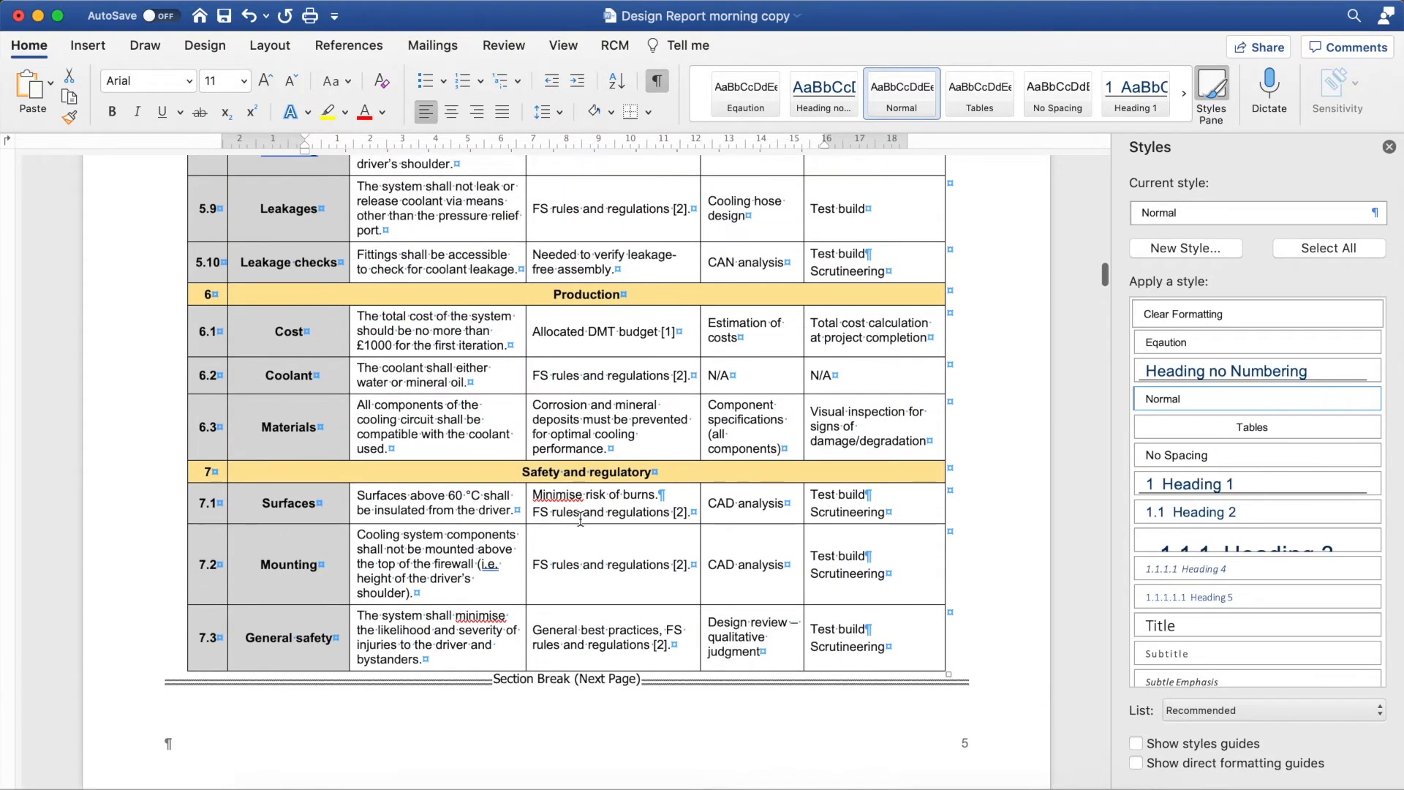
{"action": "scroll", "coordinate": [585, 545], "scroll_direction": "down", "scroll_amount": 10}
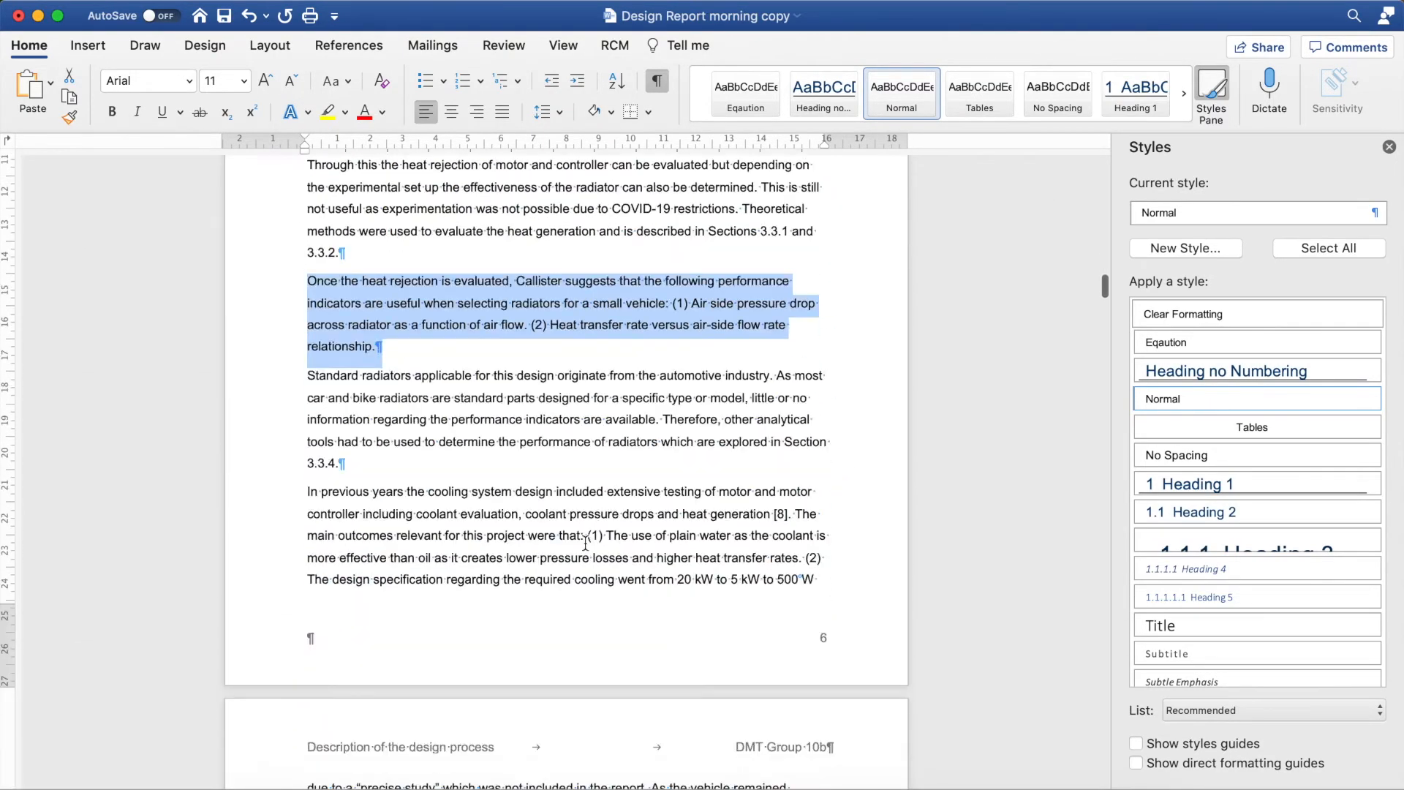
{"action": "scroll", "coordinate": [446, 300], "scroll_direction": "up", "scroll_amount": 10}
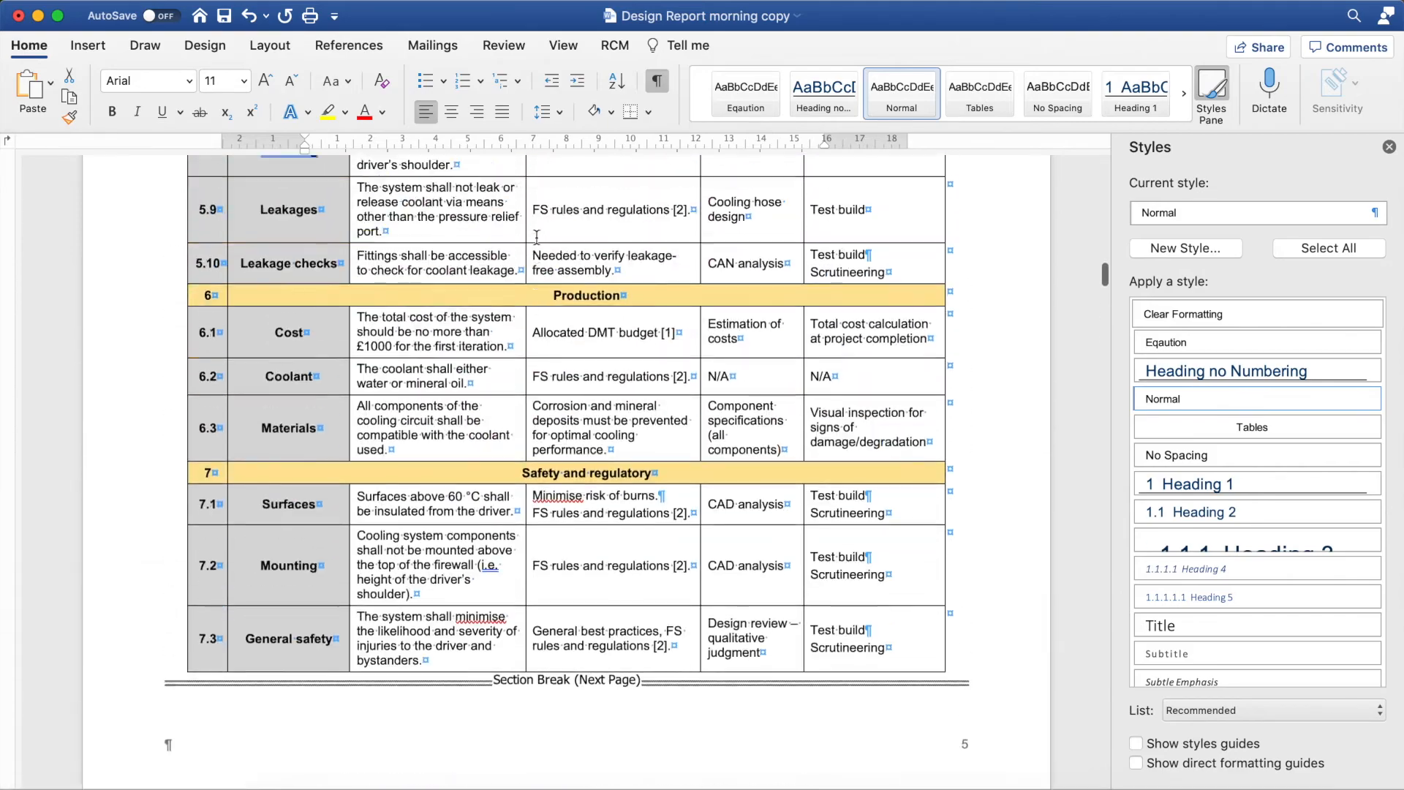
Examine the breaks and footer page numbering from the cover page through the table of contents to the Introduction and Project overview
{"action": "scroll", "coordinate": [454, 433], "scroll_direction": "up", "scroll_amount": 5}
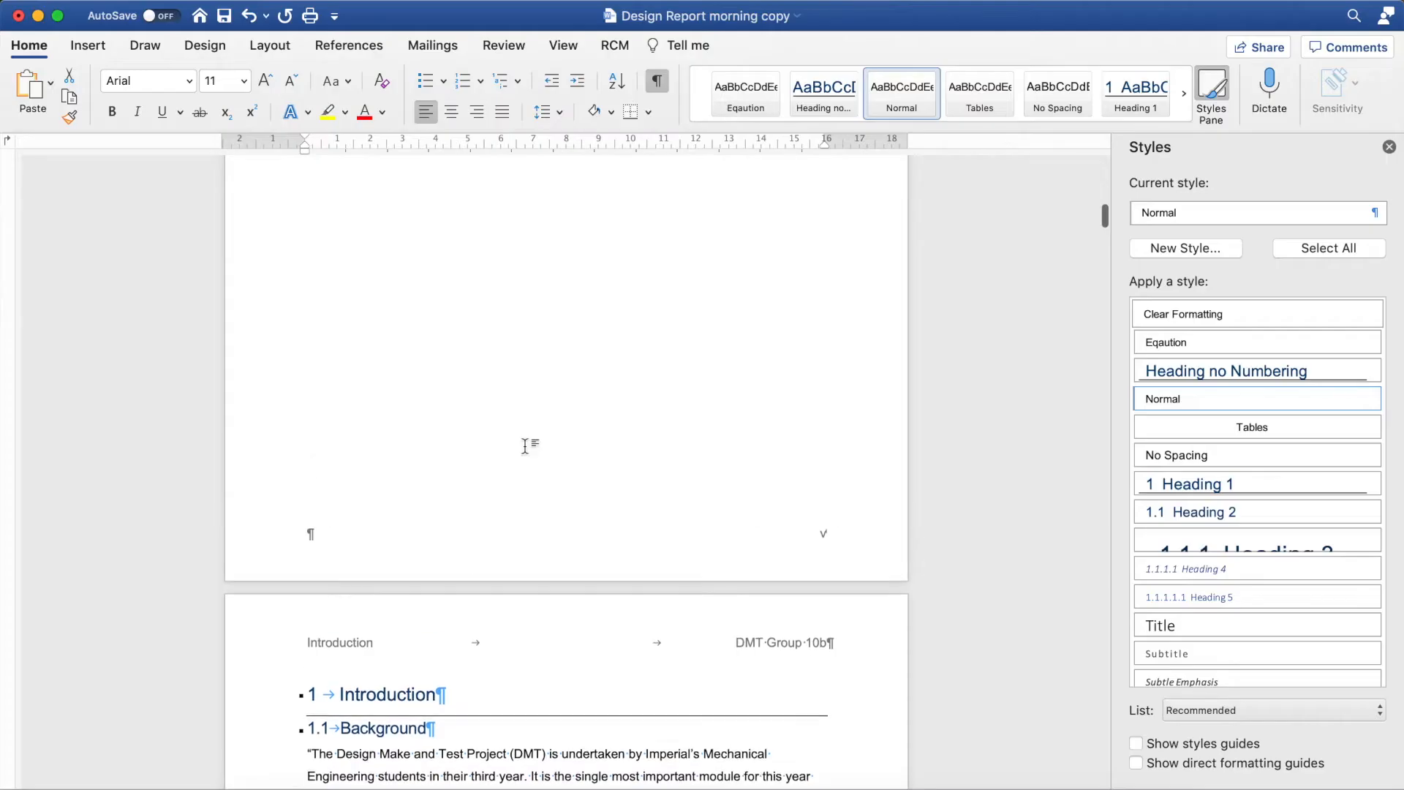
{"action": "scroll", "coordinate": [526, 445], "scroll_direction": "up", "scroll_amount": 2}
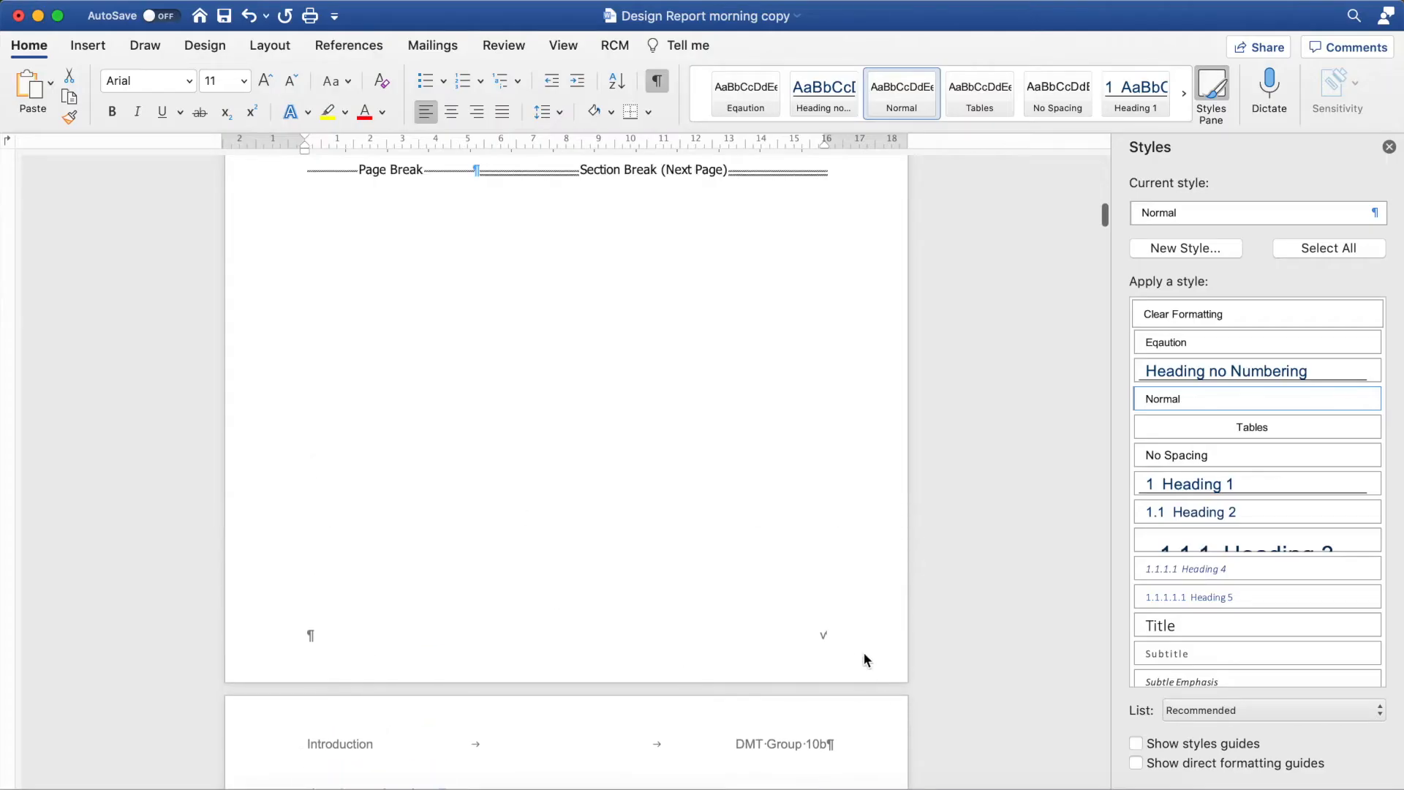
{"action": "scroll", "coordinate": [837, 644], "scroll_direction": "up", "scroll_amount": 15}
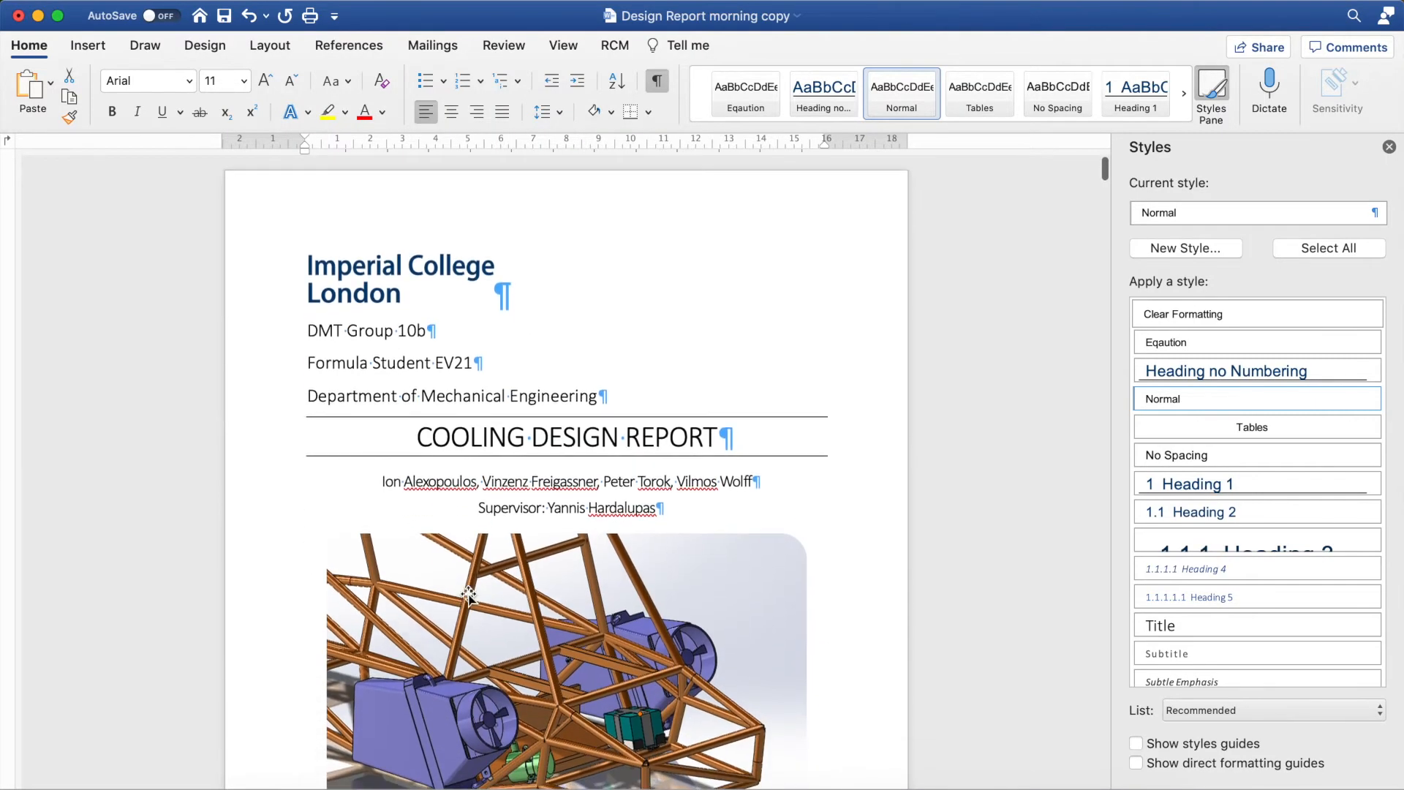
{"action": "scroll", "coordinate": [479, 568], "scroll_direction": "down", "scroll_amount": 8}
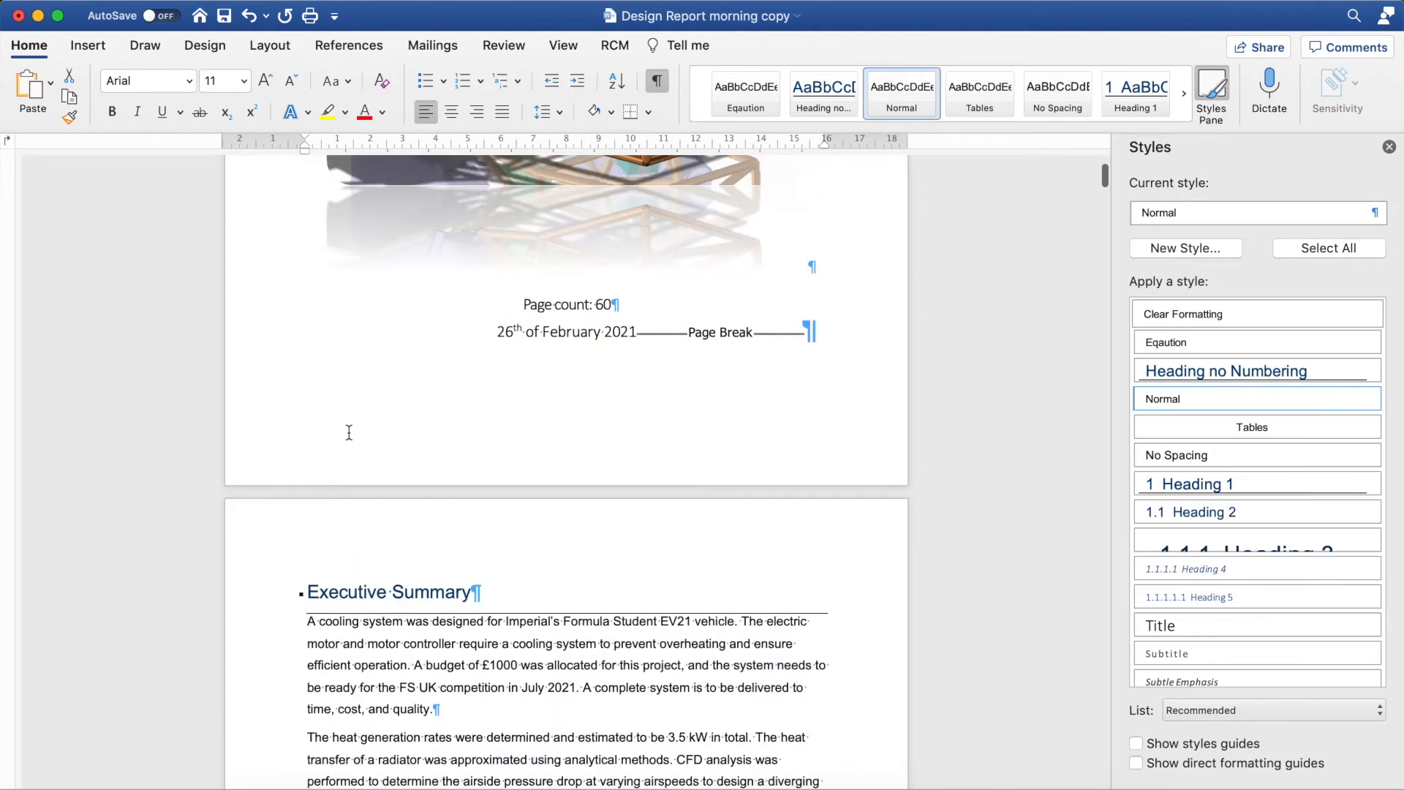
{"action": "scroll", "coordinate": [652, 441], "scroll_direction": "down", "scroll_amount": 4}
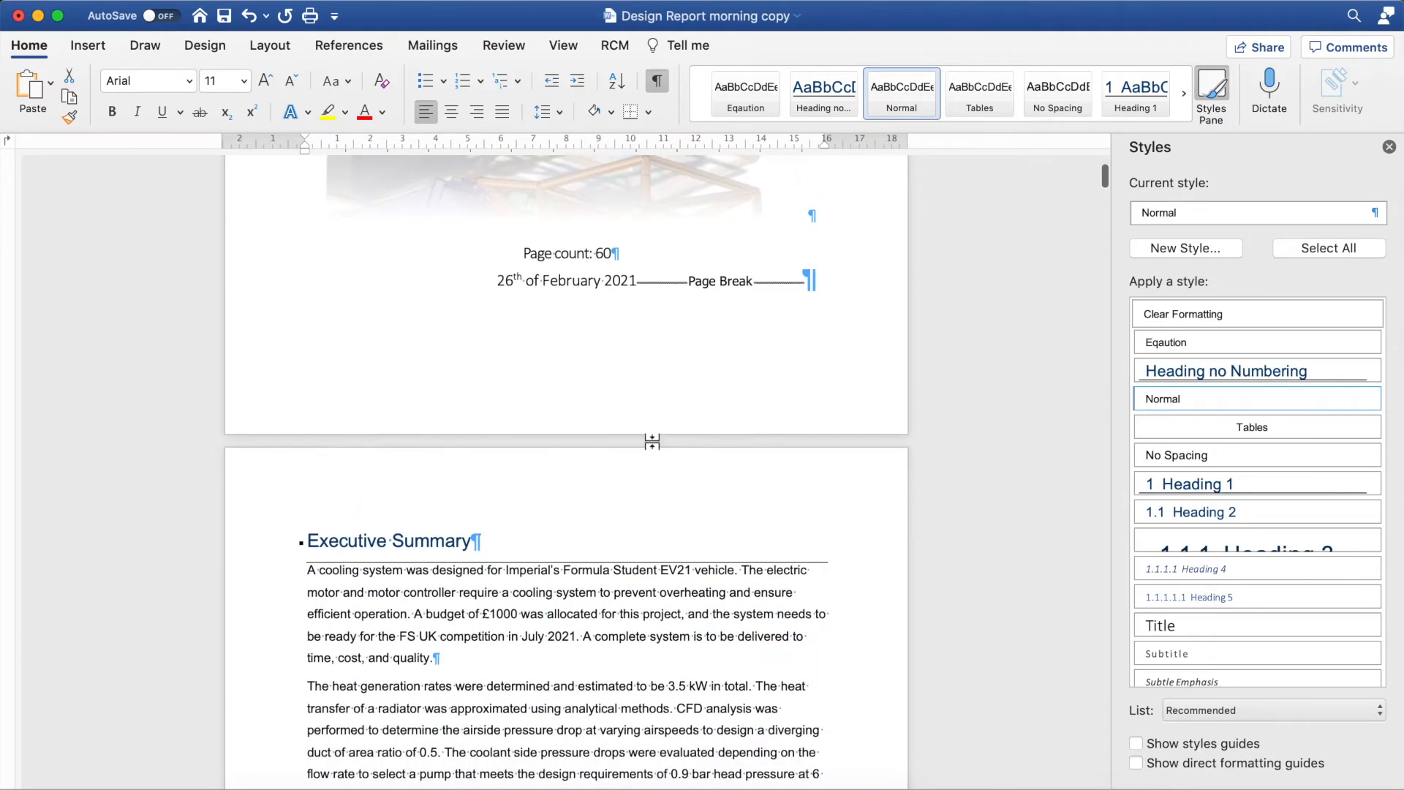
{"action": "scroll", "coordinate": [652, 441], "scroll_direction": "up", "scroll_amount": 9}
{"action": "scroll", "coordinate": [585, 507], "scroll_direction": "down", "scroll_amount": 10}
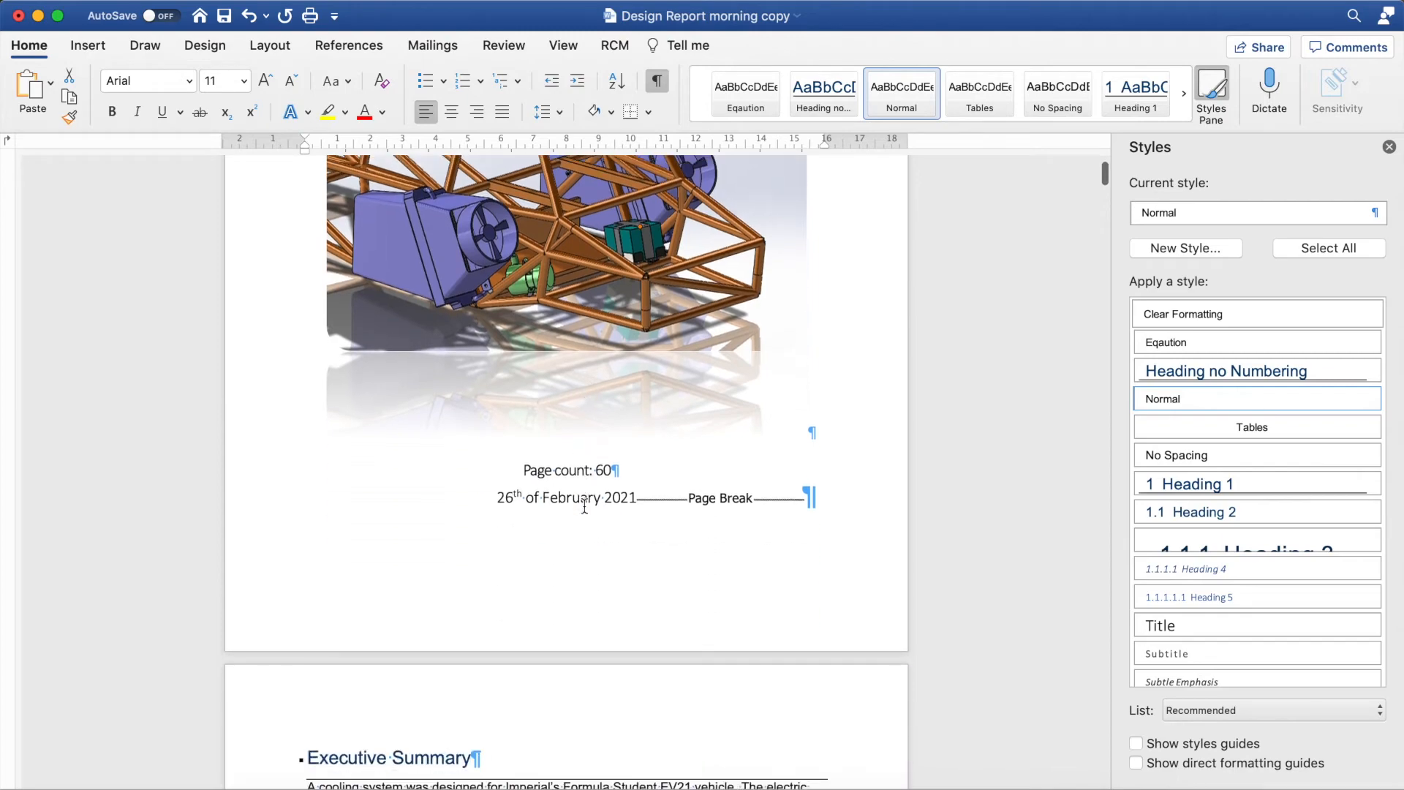
{"action": "scroll", "coordinate": [584, 506], "scroll_direction": "down", "scroll_amount": 3}
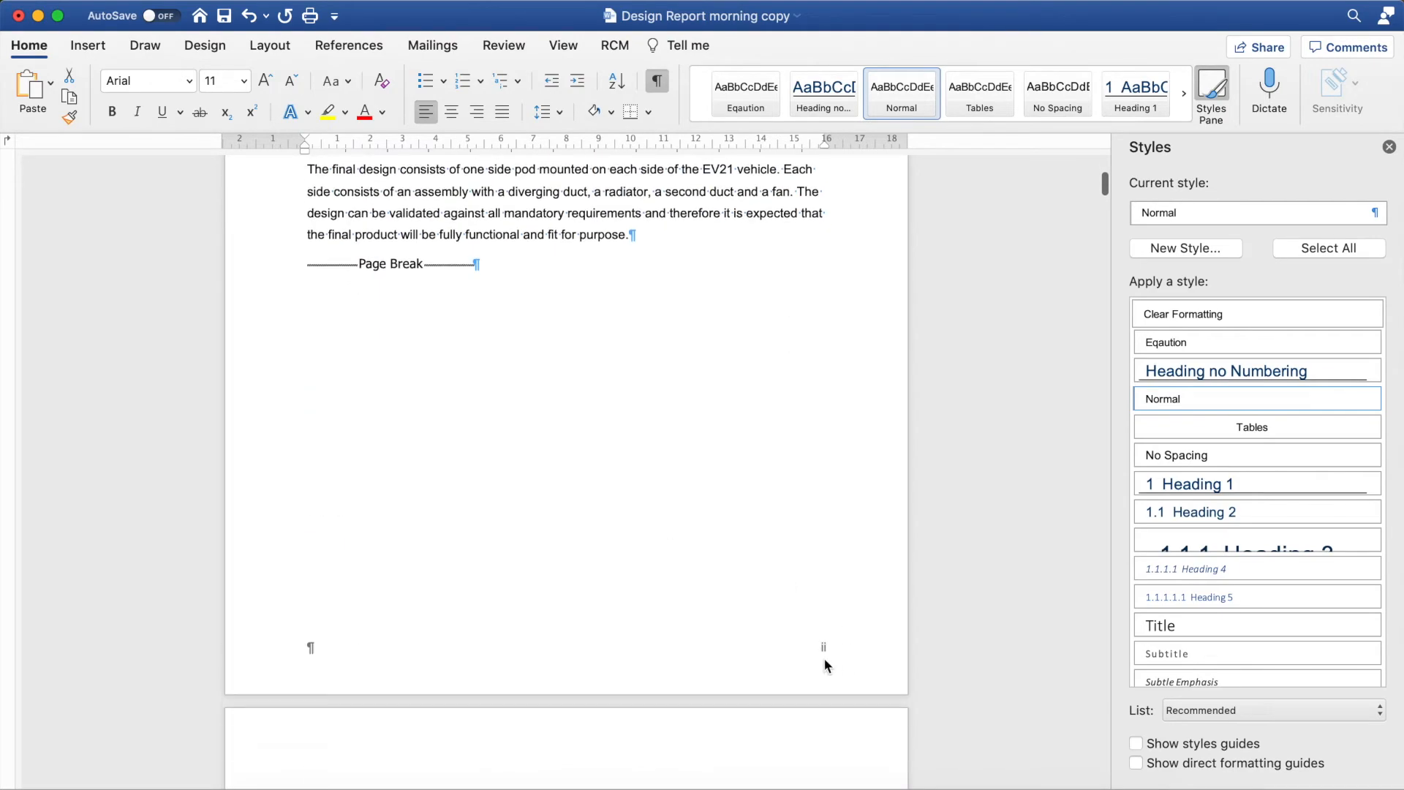
{"action": "scroll", "coordinate": [828, 651], "scroll_direction": "up", "scroll_amount": 11}
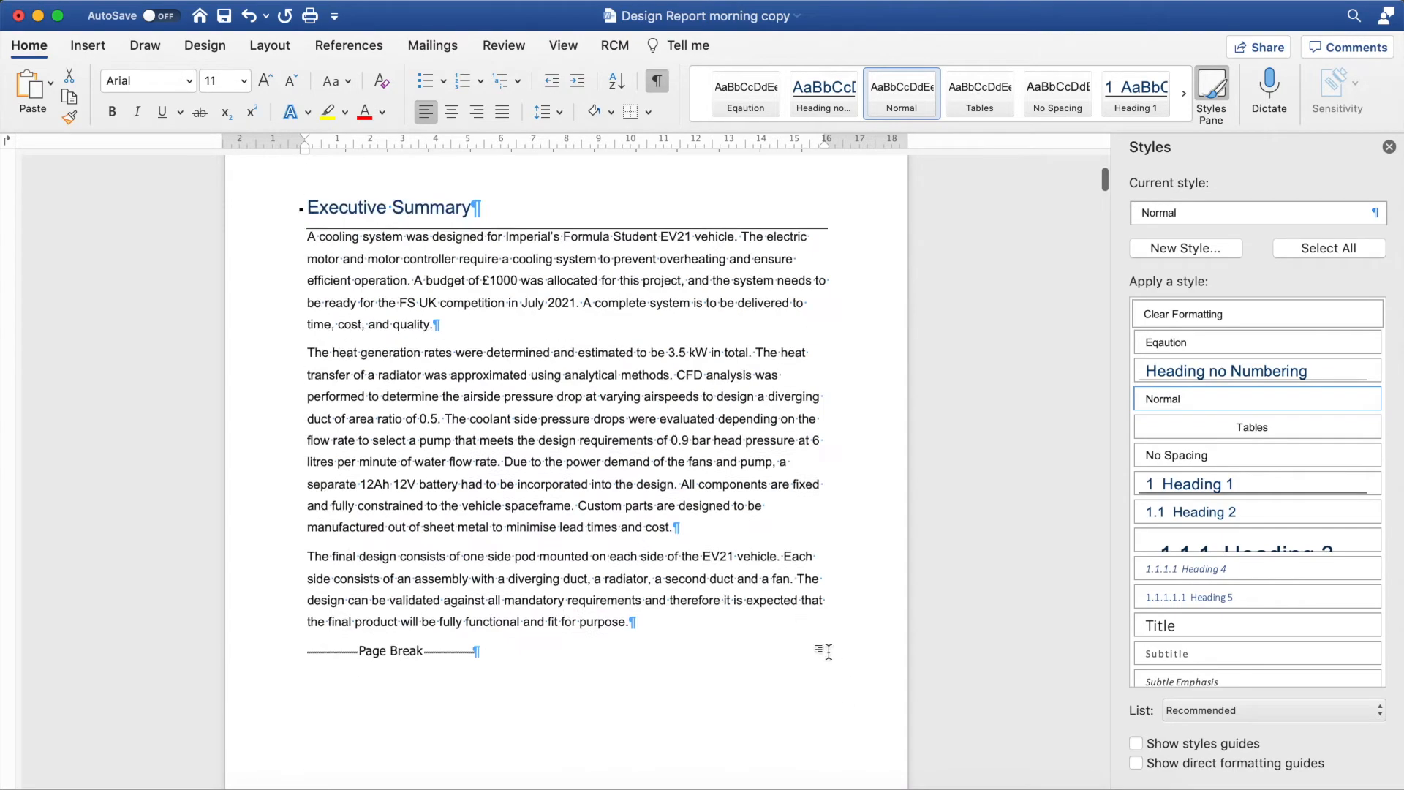
{"action": "scroll", "coordinate": [783, 607], "scroll_direction": "down", "scroll_amount": 20}
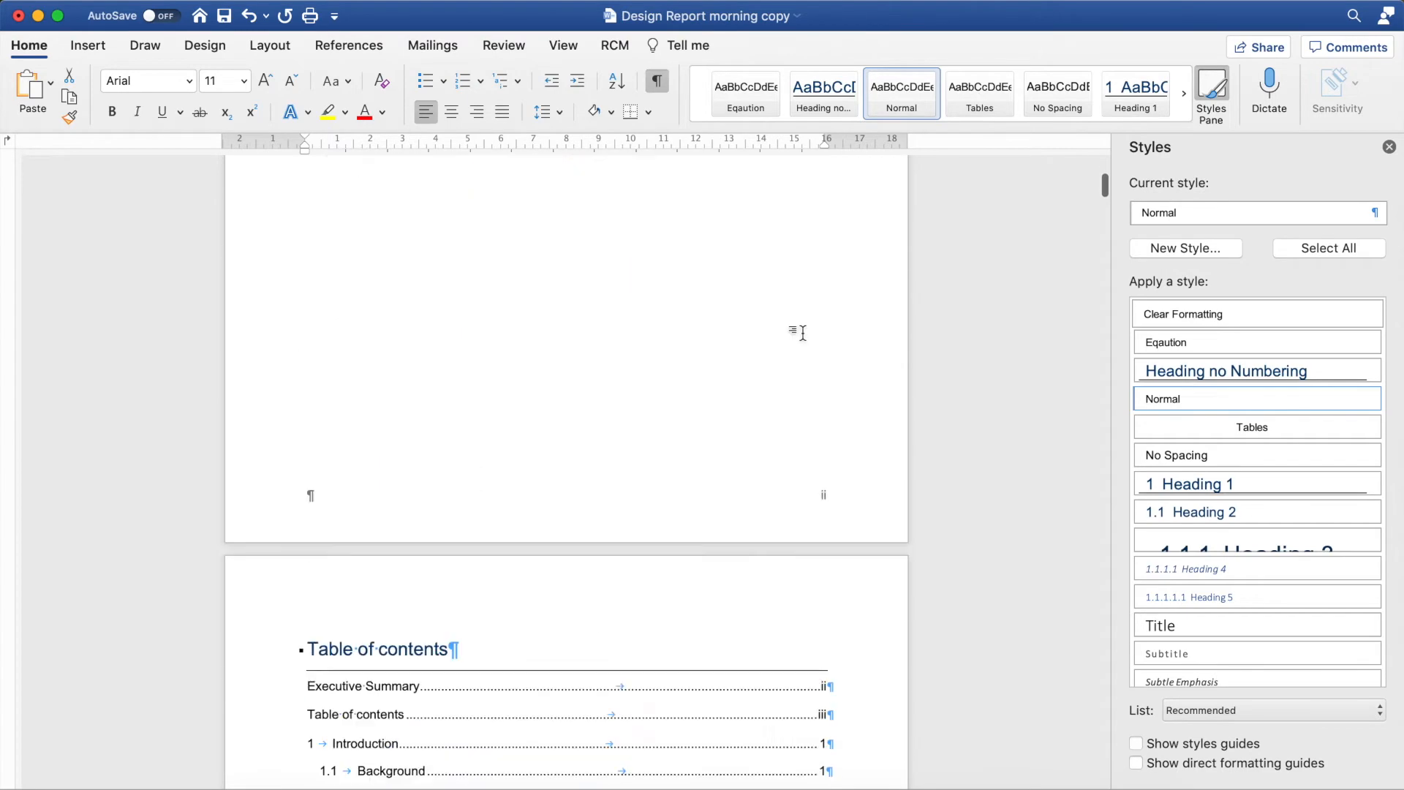
{"action": "scroll", "coordinate": [783, 607], "scroll_direction": "down", "scroll_amount": 15}
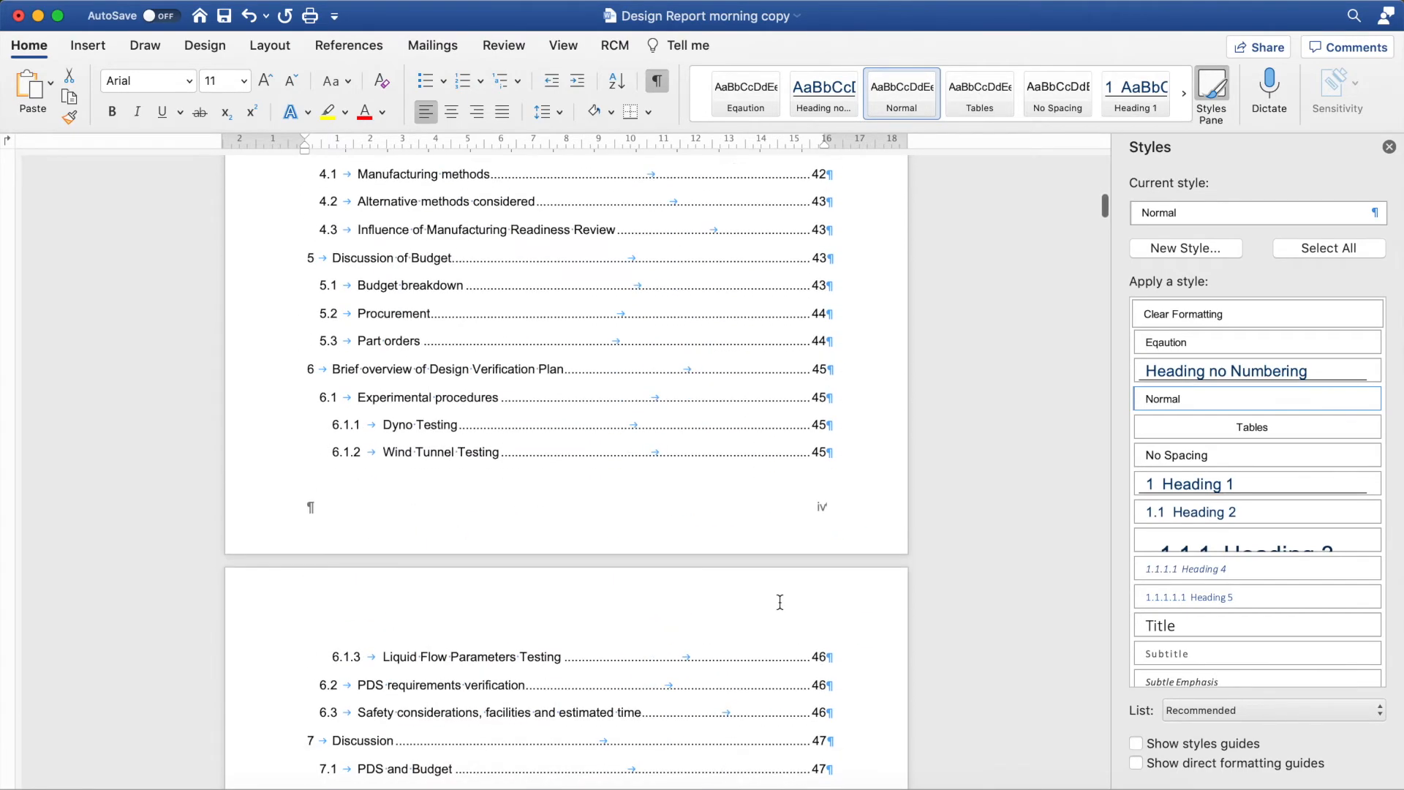
{"action": "scroll", "coordinate": [780, 602], "scroll_direction": "down", "scroll_amount": 10}
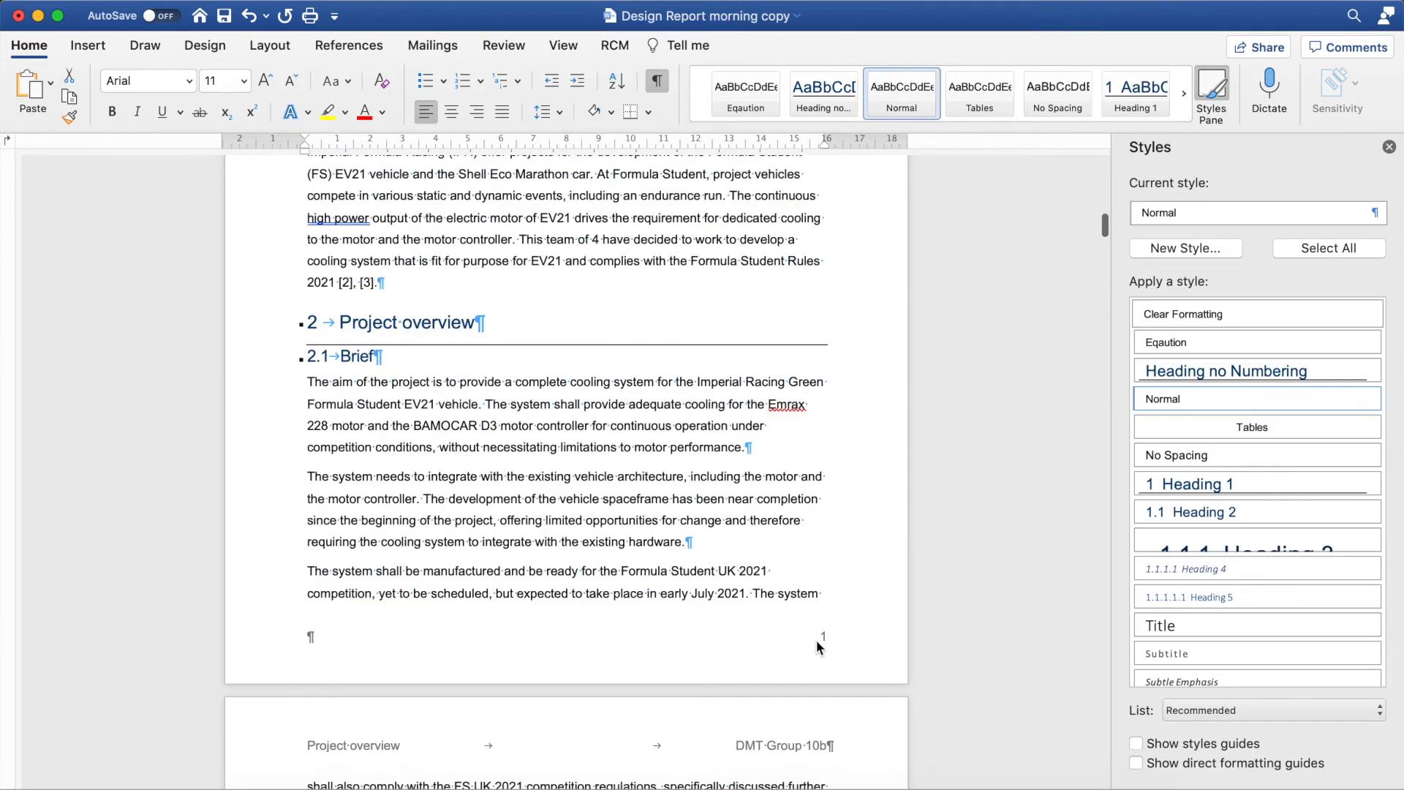
{"action": "scroll", "coordinate": [825, 638], "scroll_direction": "up", "scroll_amount": 12}
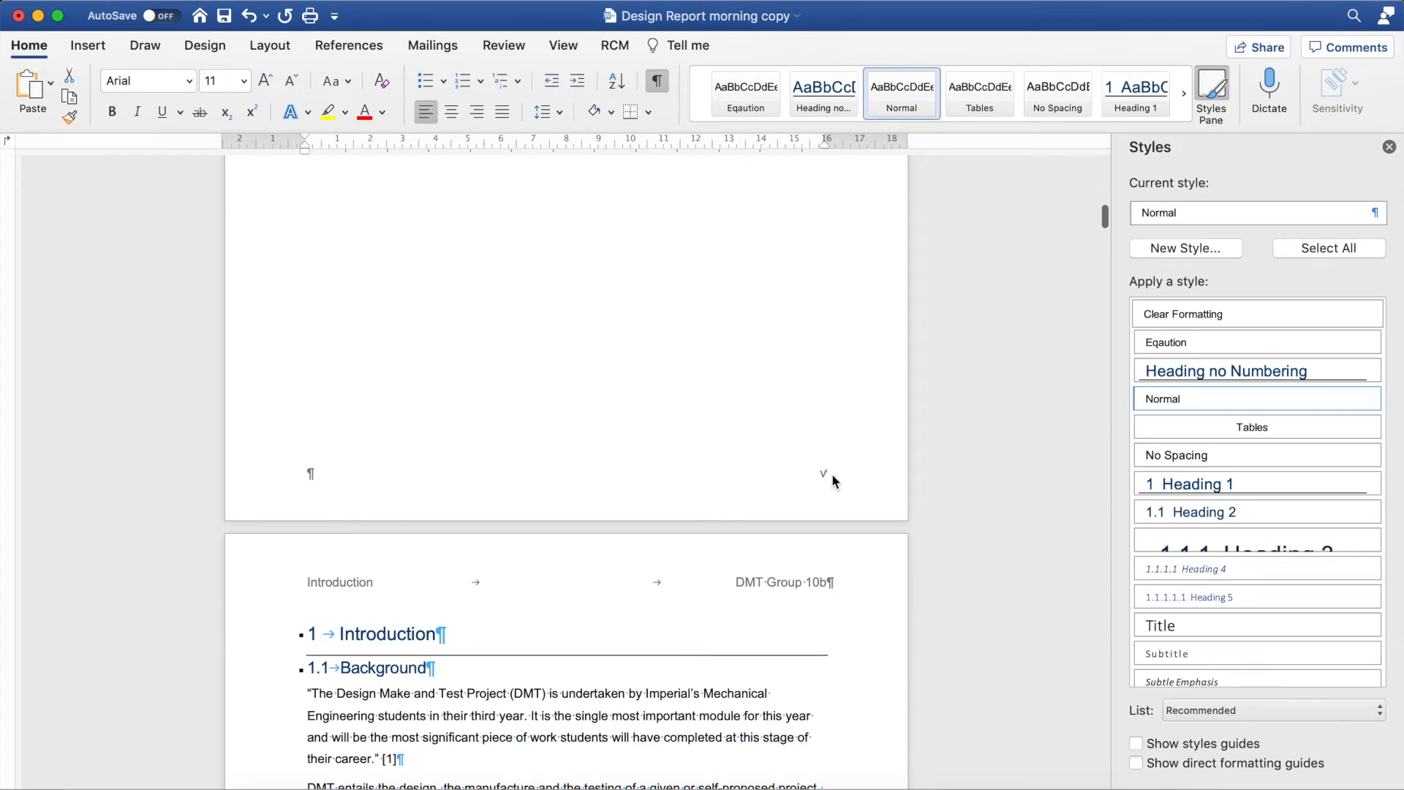
{"action": "scroll", "coordinate": [842, 451], "scroll_direction": "up", "scroll_amount": 2}
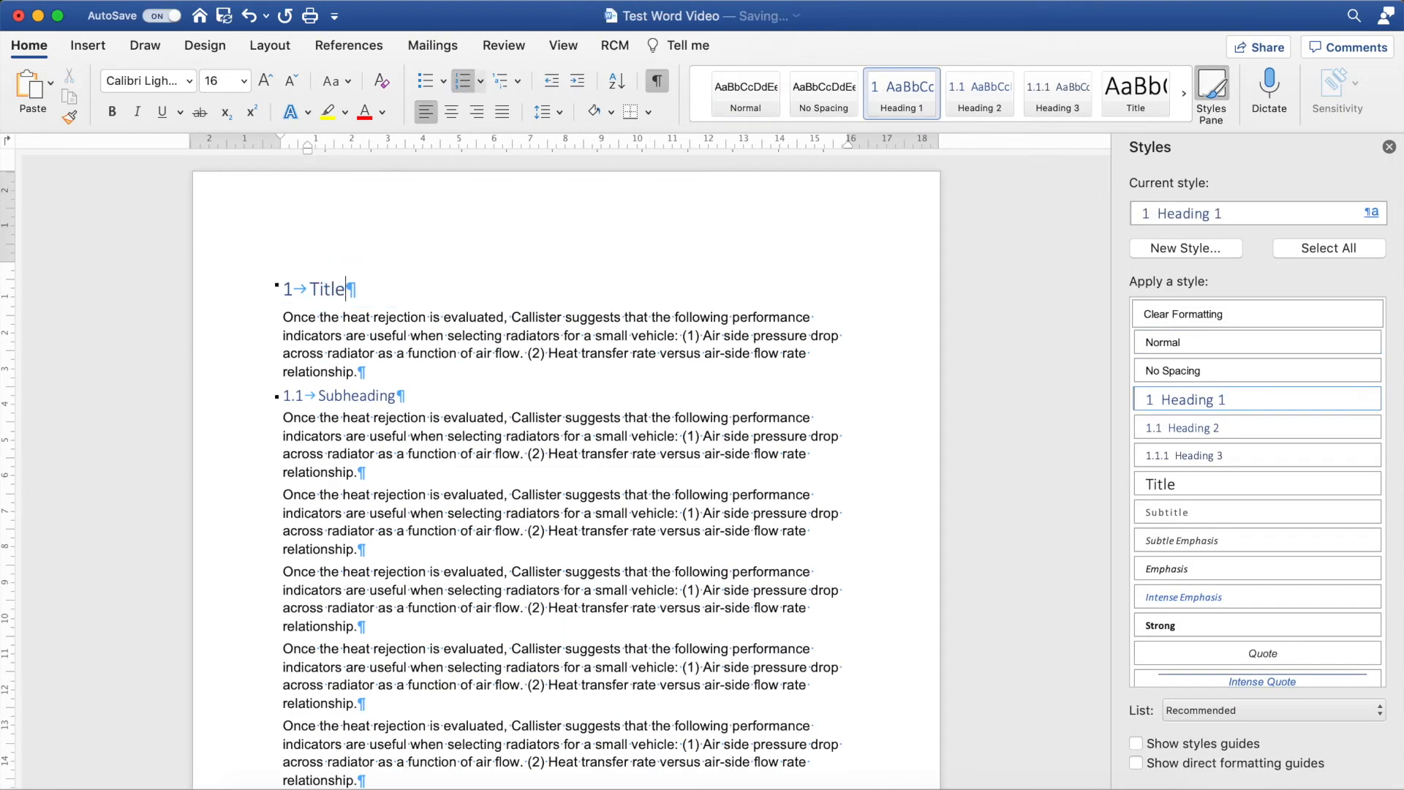
Add an empty paragraph above the first heading of the test document and insert a page break in it
{"action": "type", "text": "Page"}
{"action": "left_click", "coordinate": [305, 277]}
{"action": "key", "text": "Return"}
{"action": "key", "text": "Up"}
{"action": "key", "text": "super+Return"}
{"action": "scroll", "coordinate": [304, 272], "scroll_direction": "up", "scroll_amount": 10}
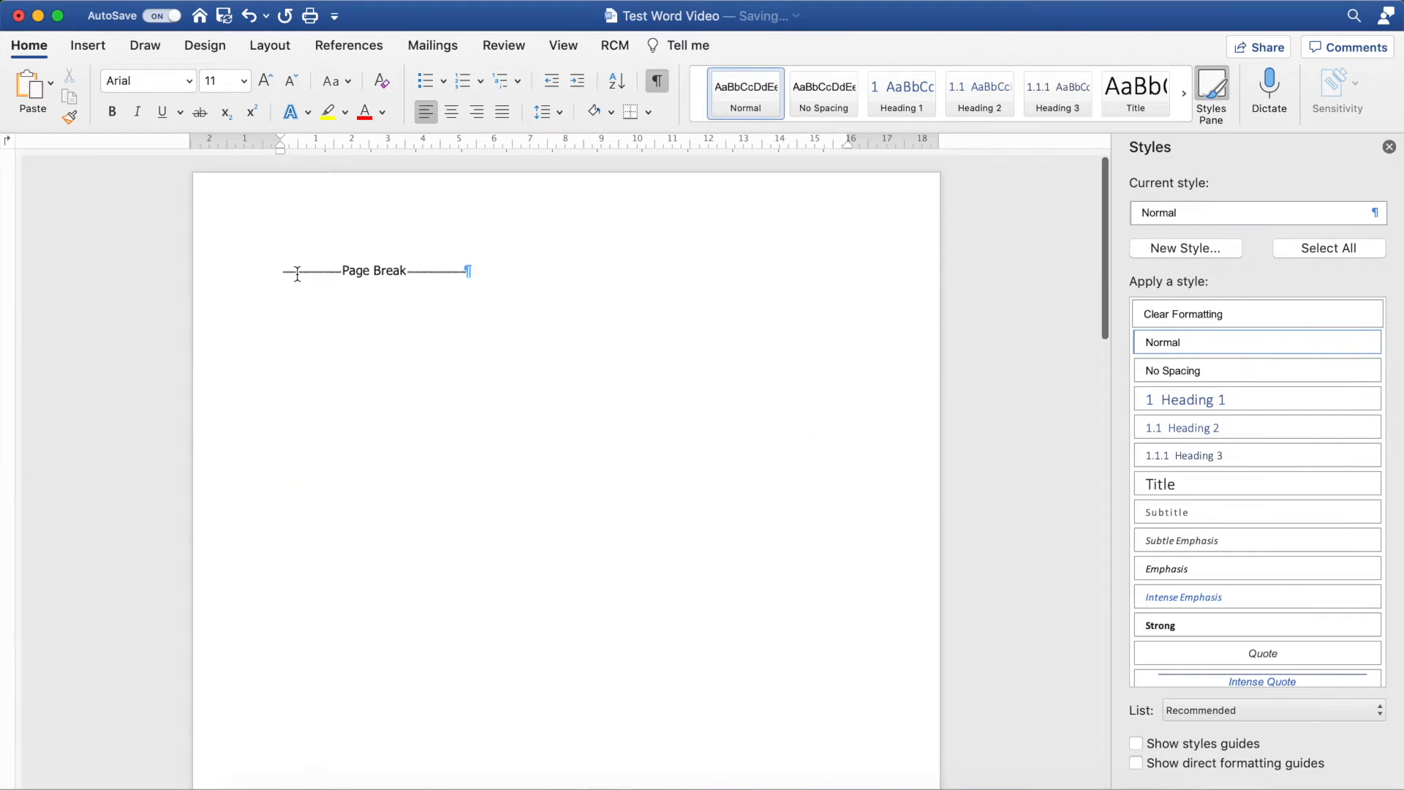
Enter "Title page" before the first page break, and "Nomenclature" followed by a page break above the first numbered heading
{"action": "left_click", "coordinate": [304, 272]}
{"action": "type", "text": "Title Page"}
{"action": "scroll", "coordinate": [416, 383], "scroll_direction": "down", "scroll_amount": 10}
{"action": "type", "text": "Nomenclature"}
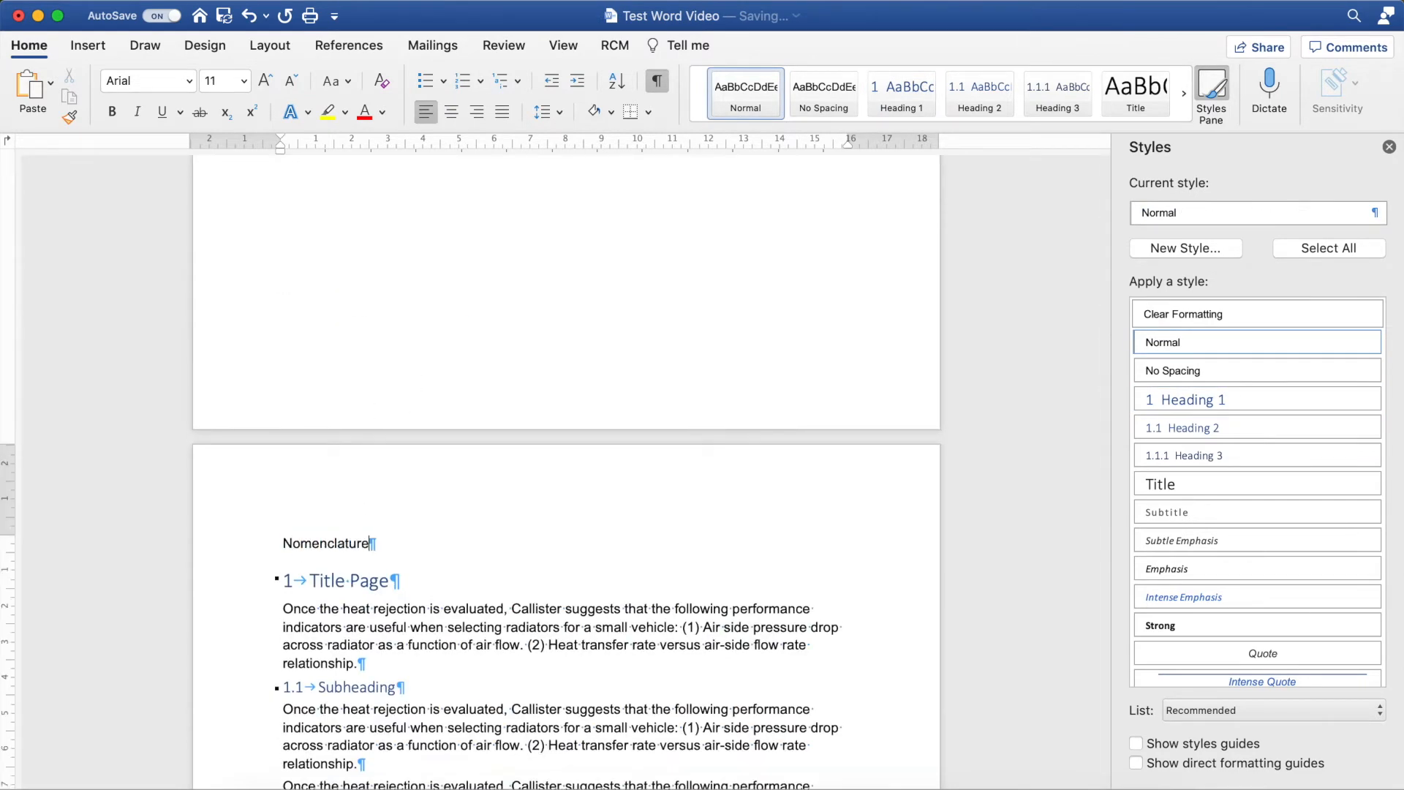
{"action": "key", "text": "super+Return"}
Add "Abstract" above "Nomenclature" and insert a page break between the two
{"action": "scroll", "coordinate": [298, 418], "scroll_direction": "up", "scroll_amount": 10}
{"action": "left_click", "coordinate": [286, 595]}
{"action": "key", "text": "Return"}
{"action": "key", "text": "Up"}
{"action": "type", "text": "Abstract"}
{"action": "key", "text": "super+Return"}
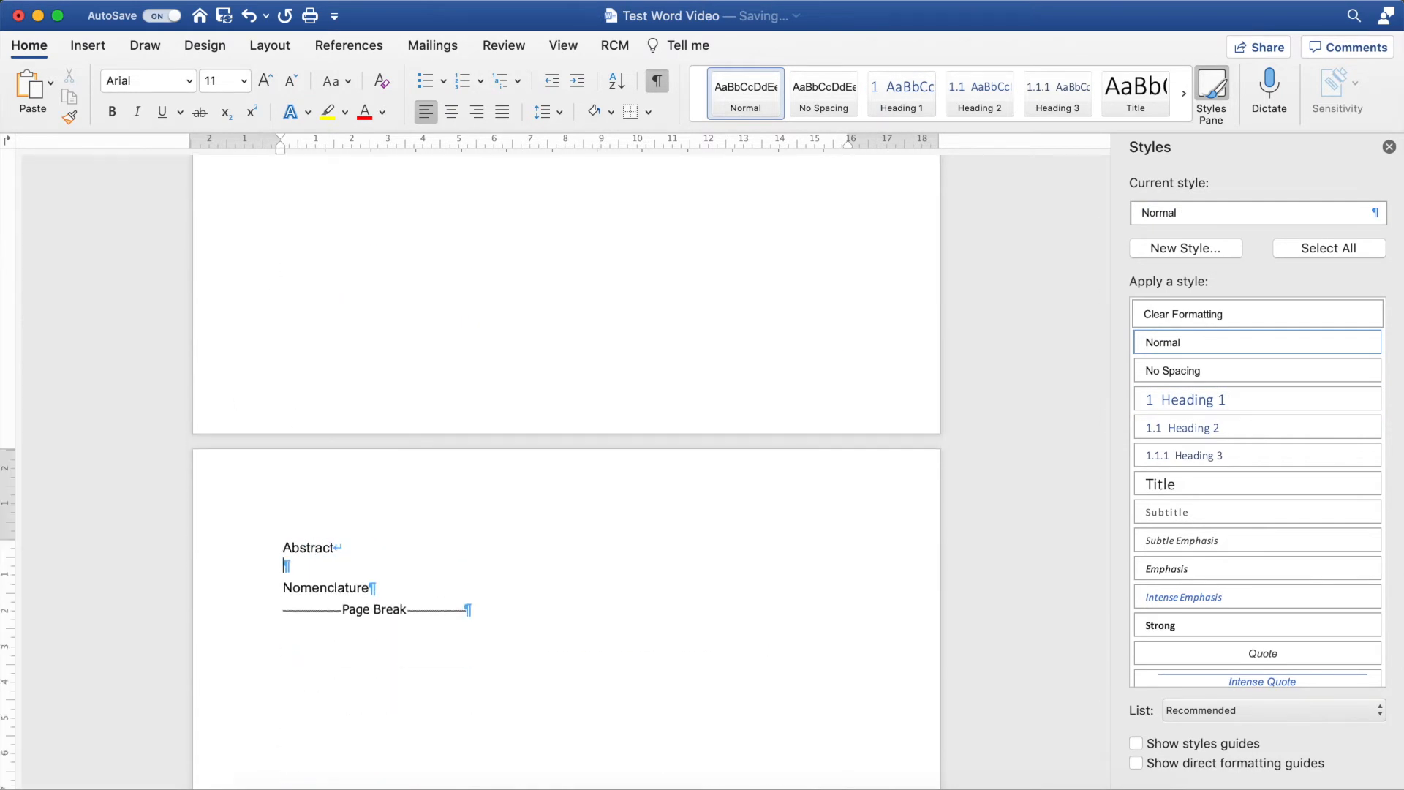
Delete the empty paragraph above the numbered heading "Title Page" and check the front pages
{"action": "scroll", "coordinate": [286, 596], "scroll_direction": "down", "scroll_amount": 15}
{"action": "left_click", "coordinate": [300, 515]}
{"action": "key", "text": "Delete"}
{"action": "scroll", "coordinate": [300, 516], "scroll_direction": "up", "scroll_amount": 20}
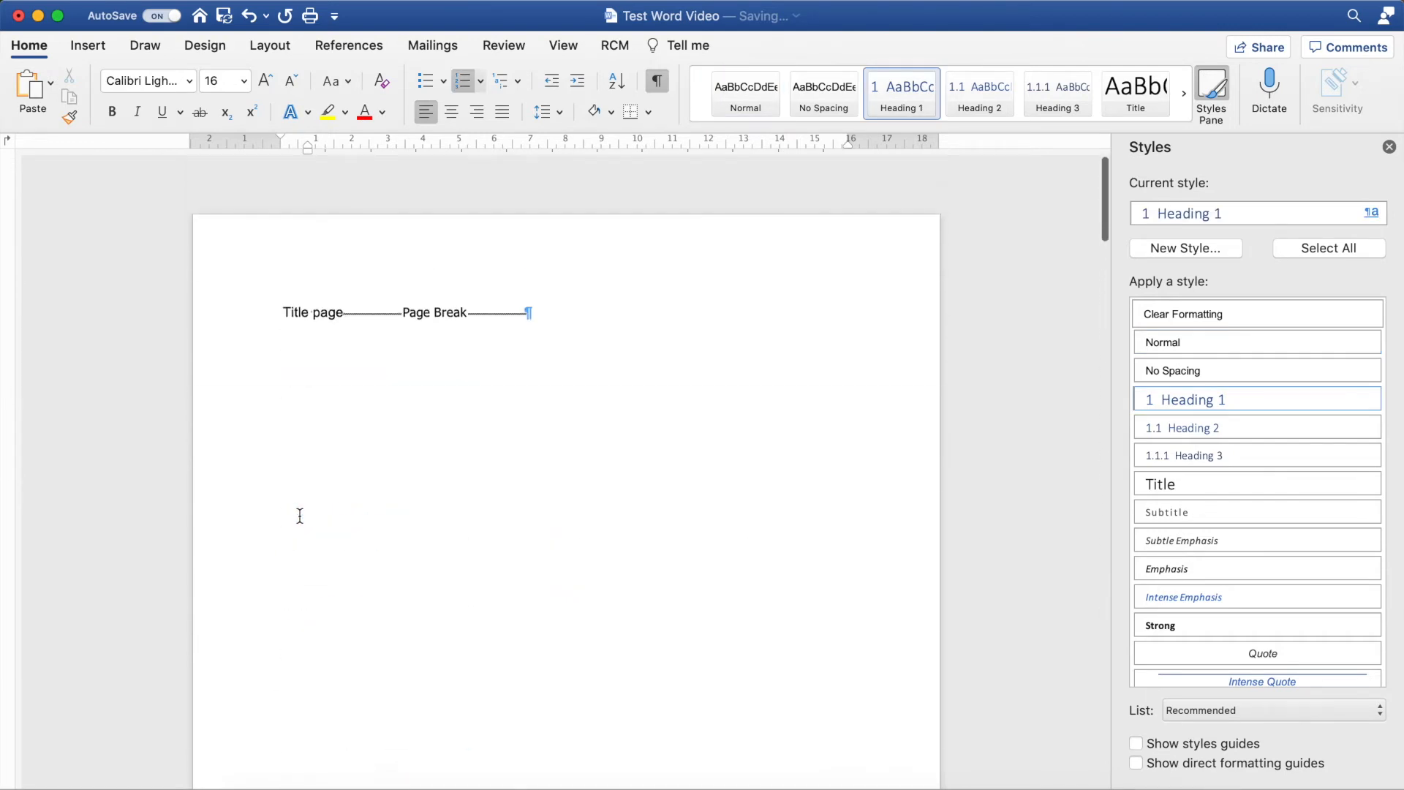
{"action": "scroll", "coordinate": [300, 516], "scroll_direction": "down", "scroll_amount": 8}
{"action": "scroll", "coordinate": [300, 516], "scroll_direction": "down", "scroll_amount": 1}
{"action": "scroll", "coordinate": [439, 399], "scroll_direction": "up", "scroll_amount": 1}
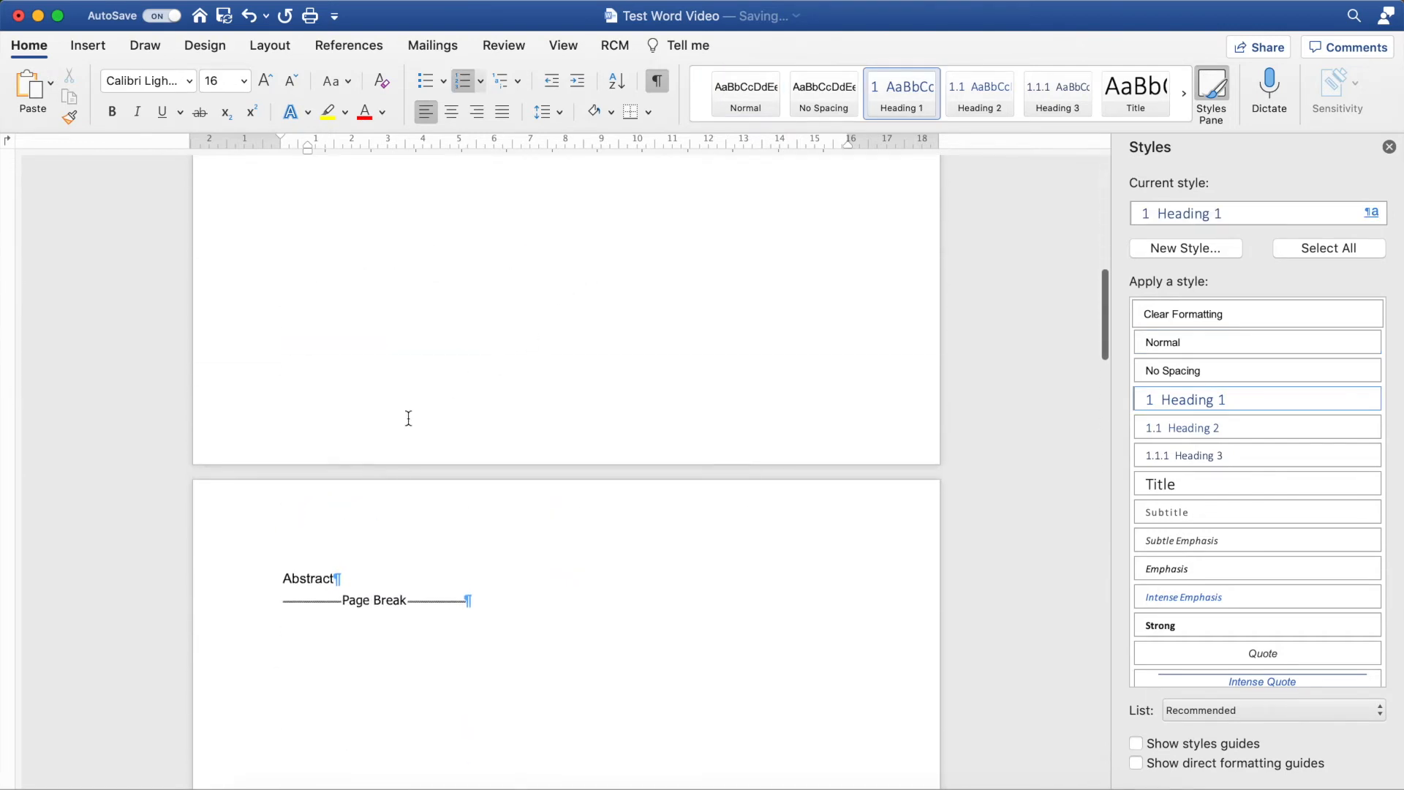
Insert right-aligned page numbers in the footer with the number shown on the first page, and return to the body text
{"action": "double_click", "coordinate": [510, 439]}
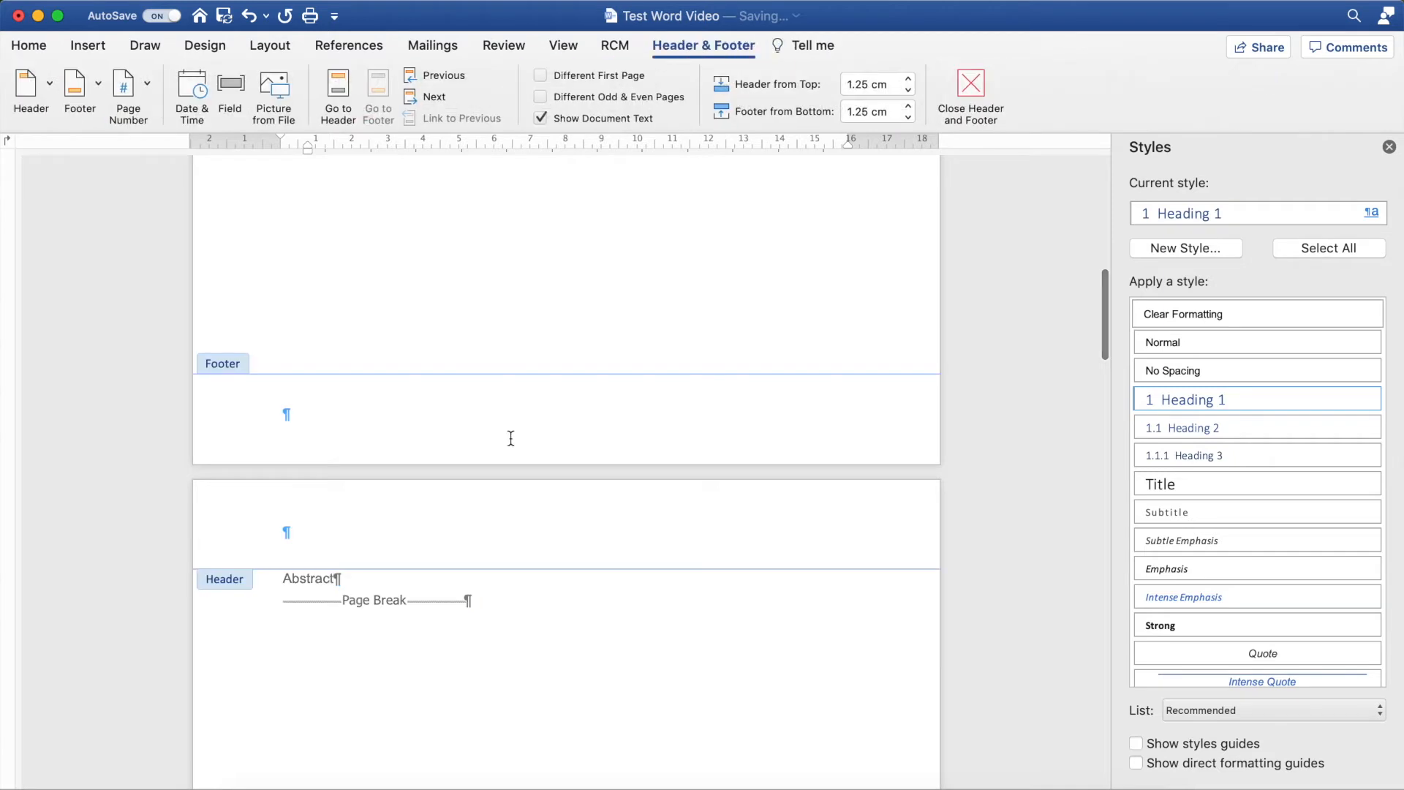
{"action": "double_click", "coordinate": [479, 291]}
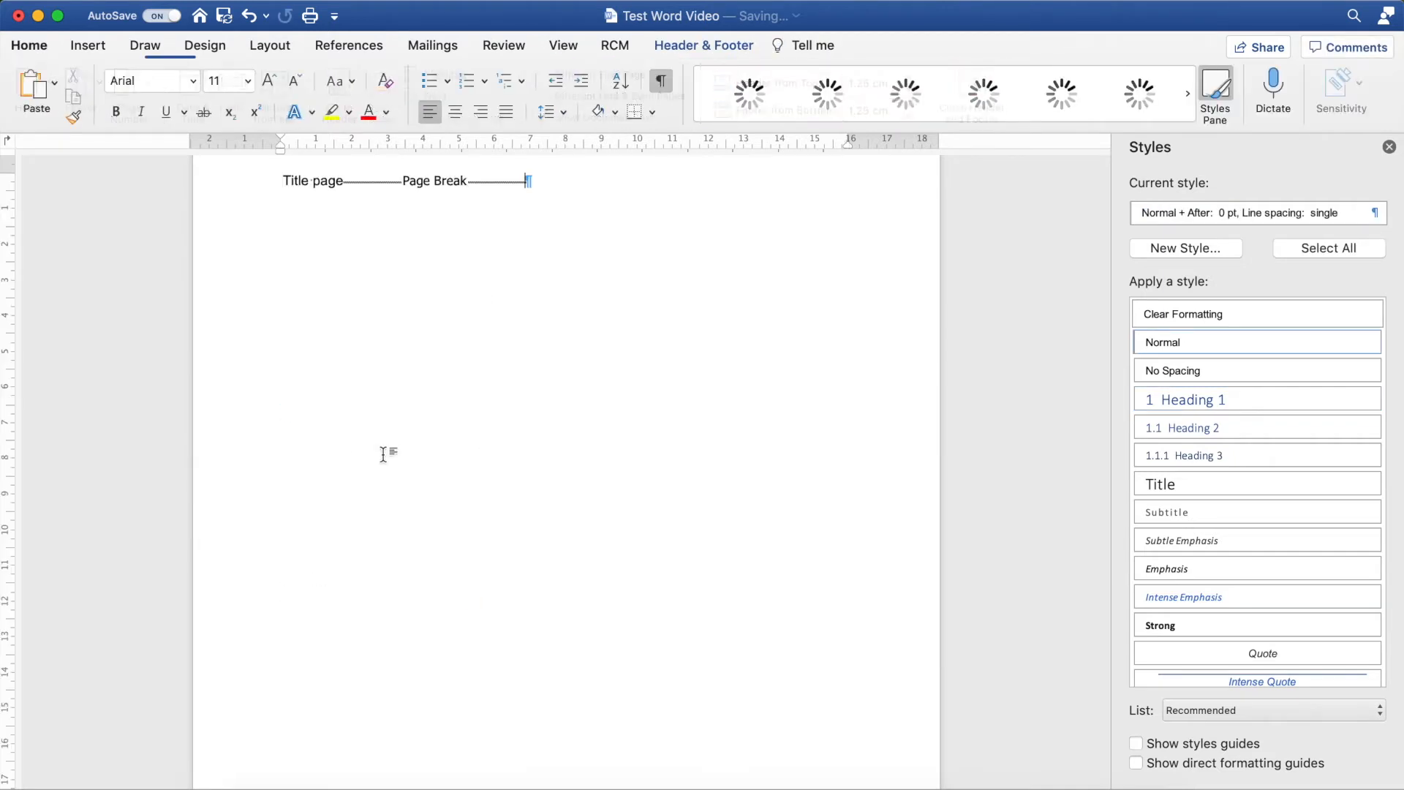
{"action": "scroll", "coordinate": [502, 307], "scroll_direction": "down", "scroll_amount": 10}
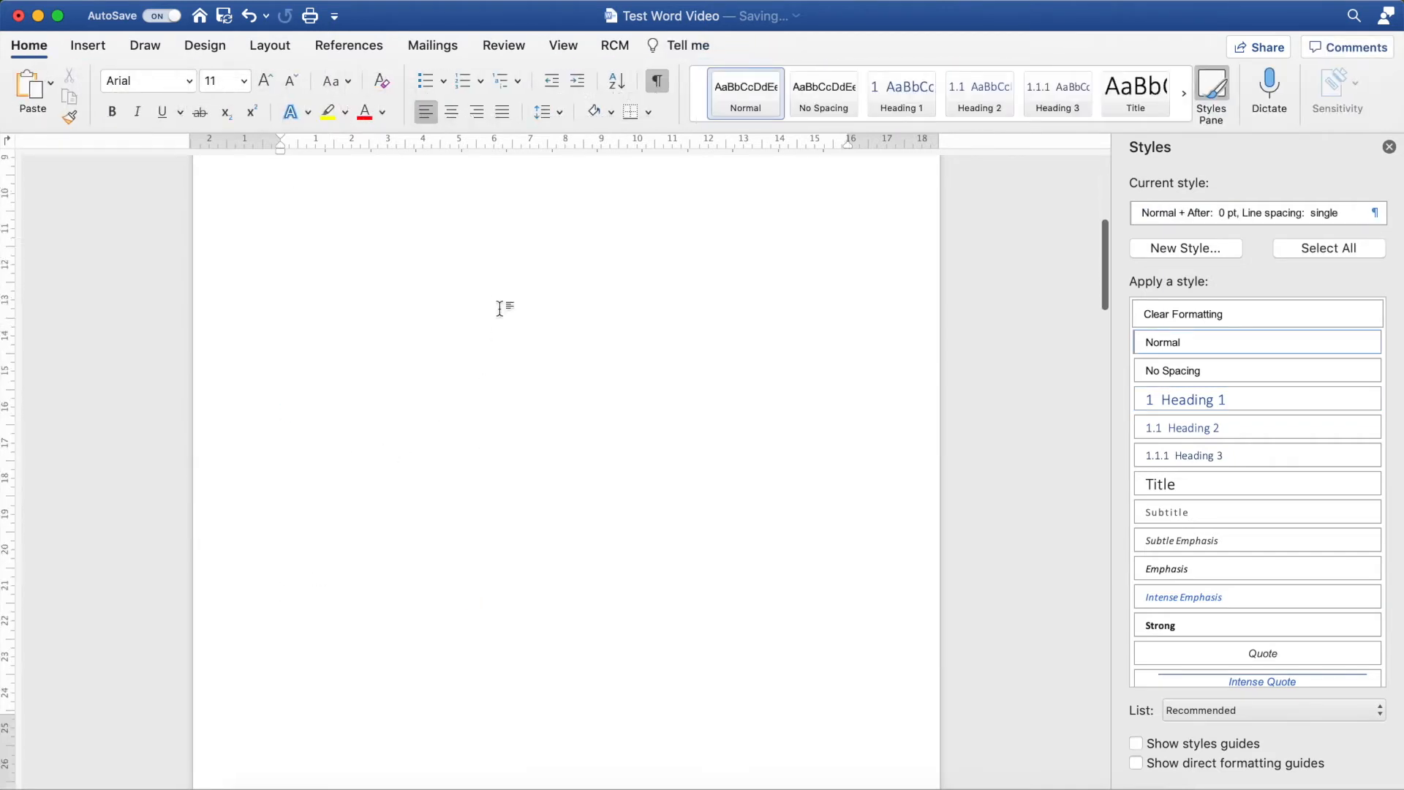
{"action": "double_click", "coordinate": [441, 384]}
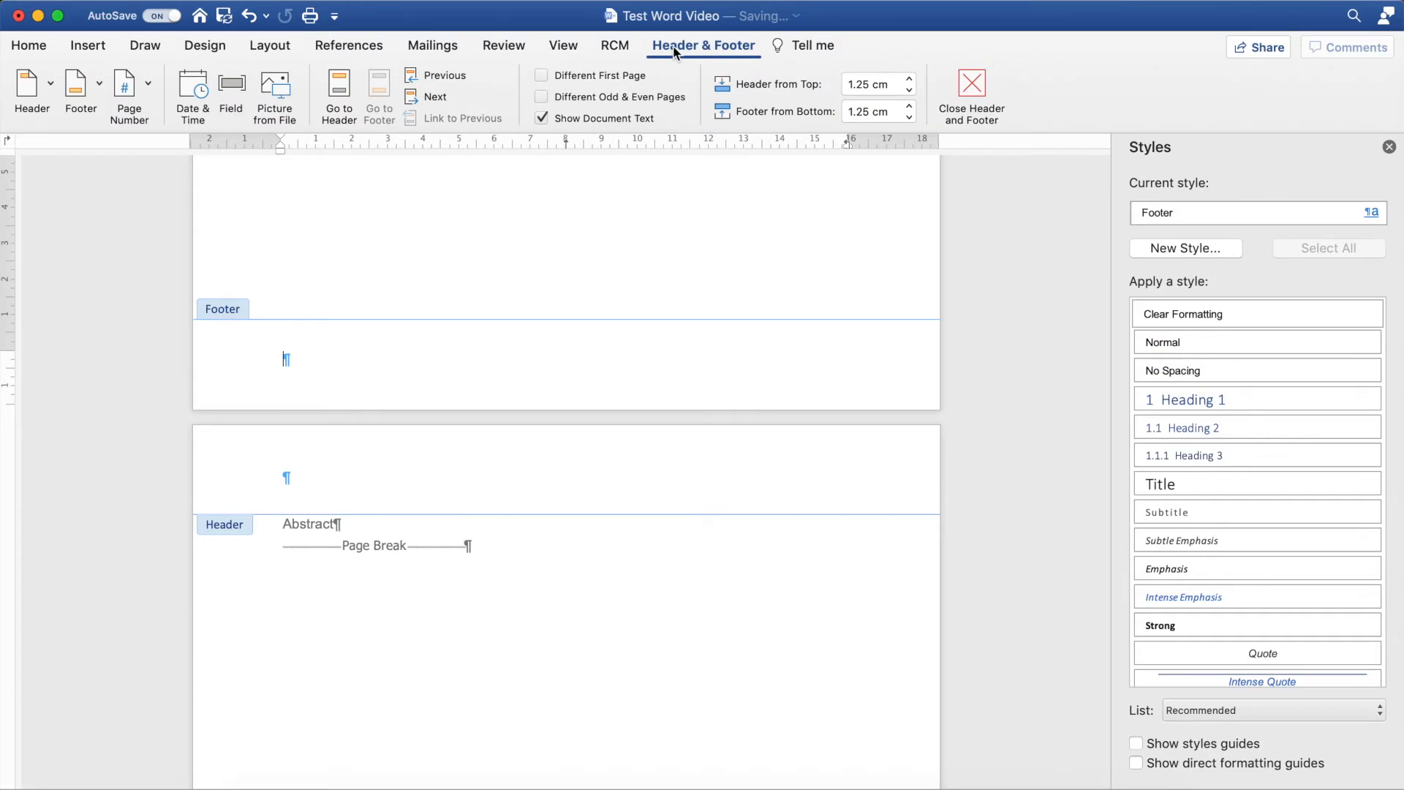
{"action": "left_click", "coordinate": [134, 89]}
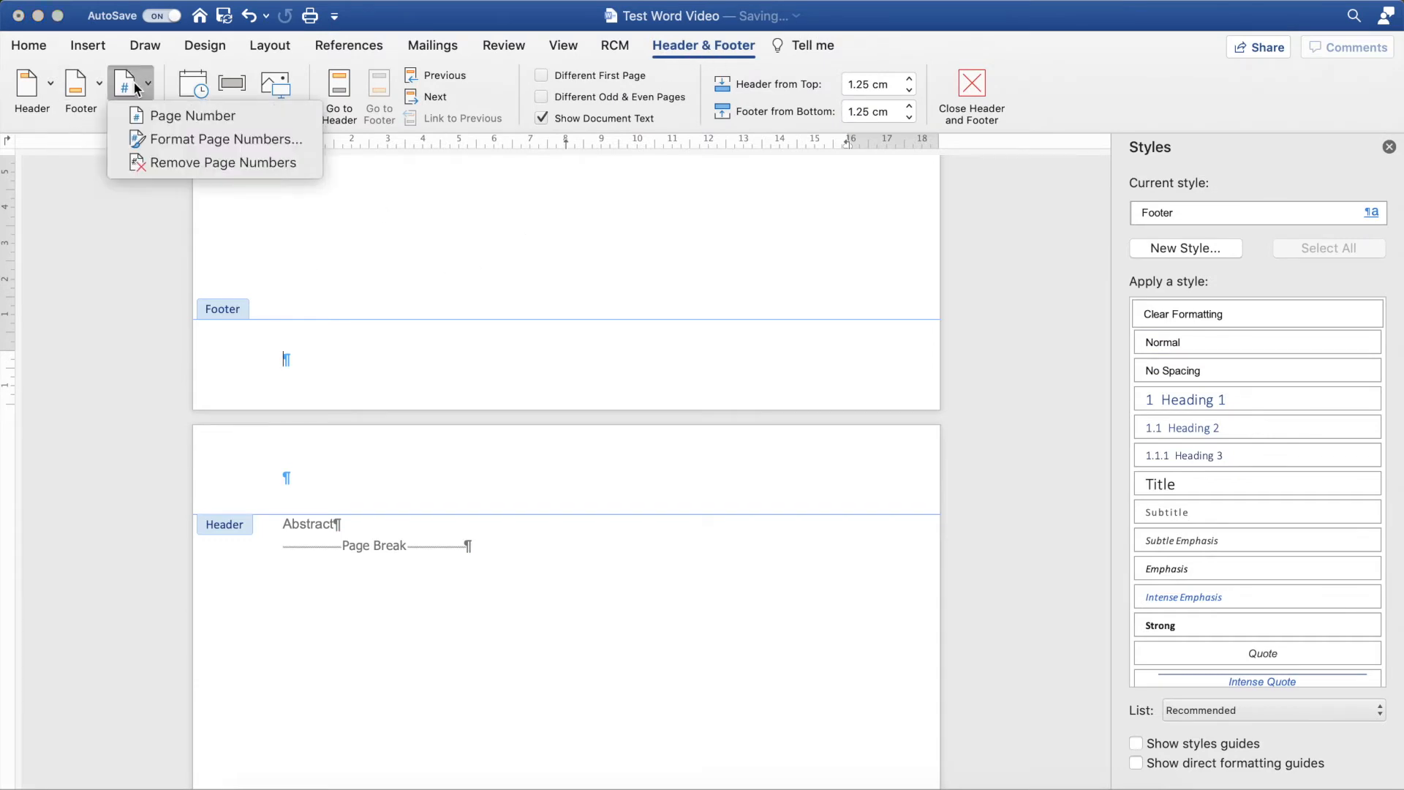
{"action": "left_click", "coordinate": [155, 117]}
{"action": "left_click", "coordinate": [605, 277]}
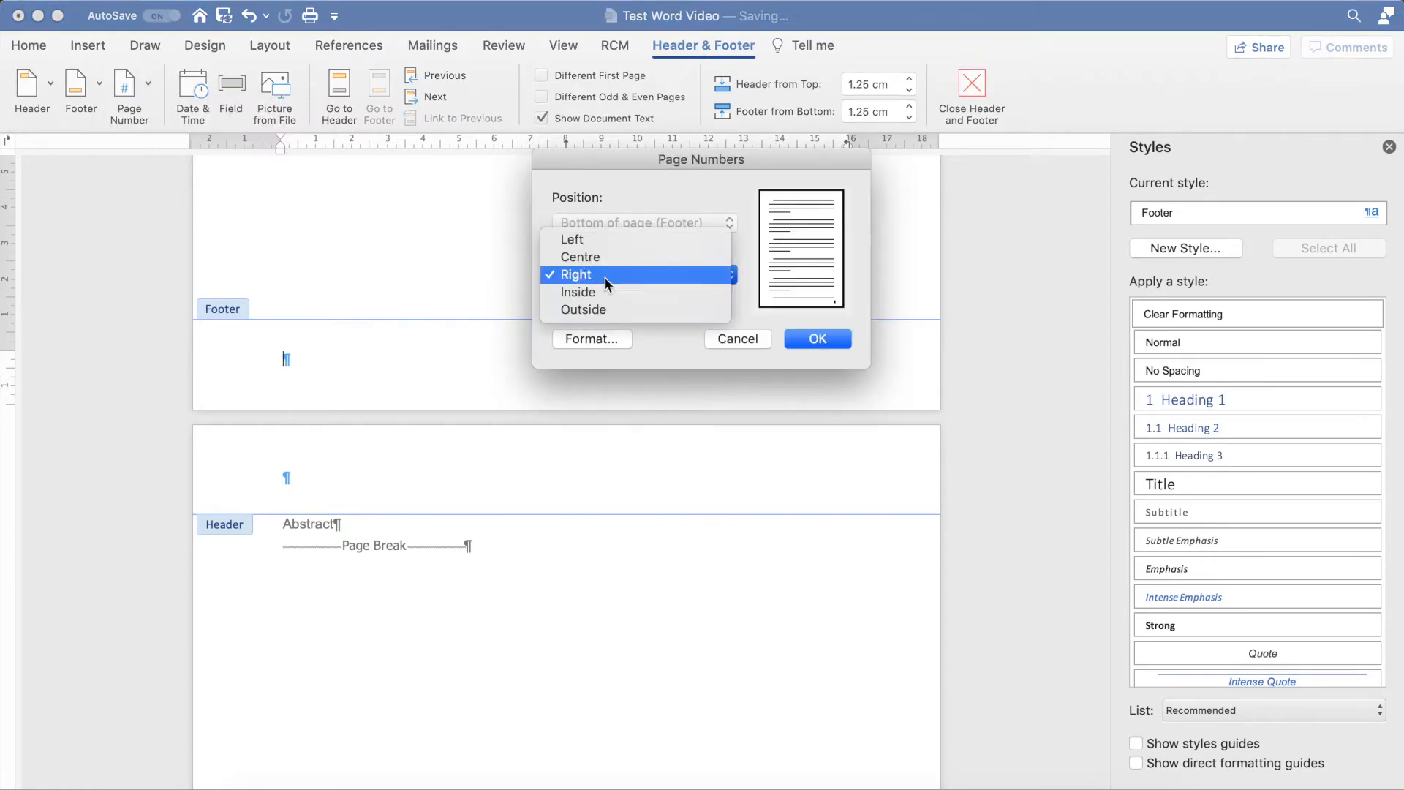
{"action": "left_click", "coordinate": [605, 279]}
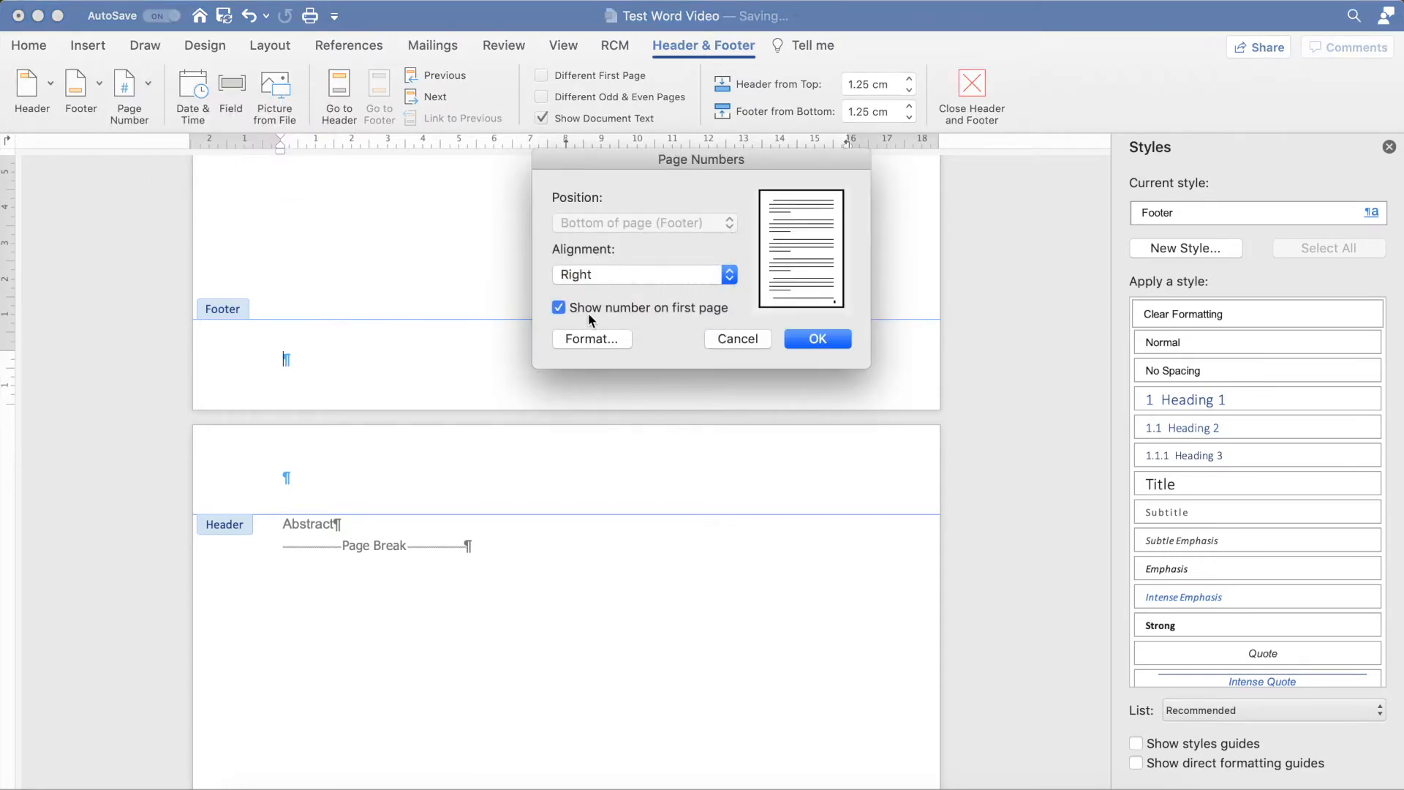
{"action": "left_click", "coordinate": [818, 338]}
{"action": "scroll", "coordinate": [749, 467], "scroll_direction": "up", "scroll_amount": 7}
{"action": "scroll", "coordinate": [749, 467], "scroll_direction": "down", "scroll_amount": 5}
{"action": "scroll", "coordinate": [749, 467], "scroll_direction": "up", "scroll_amount": 6}
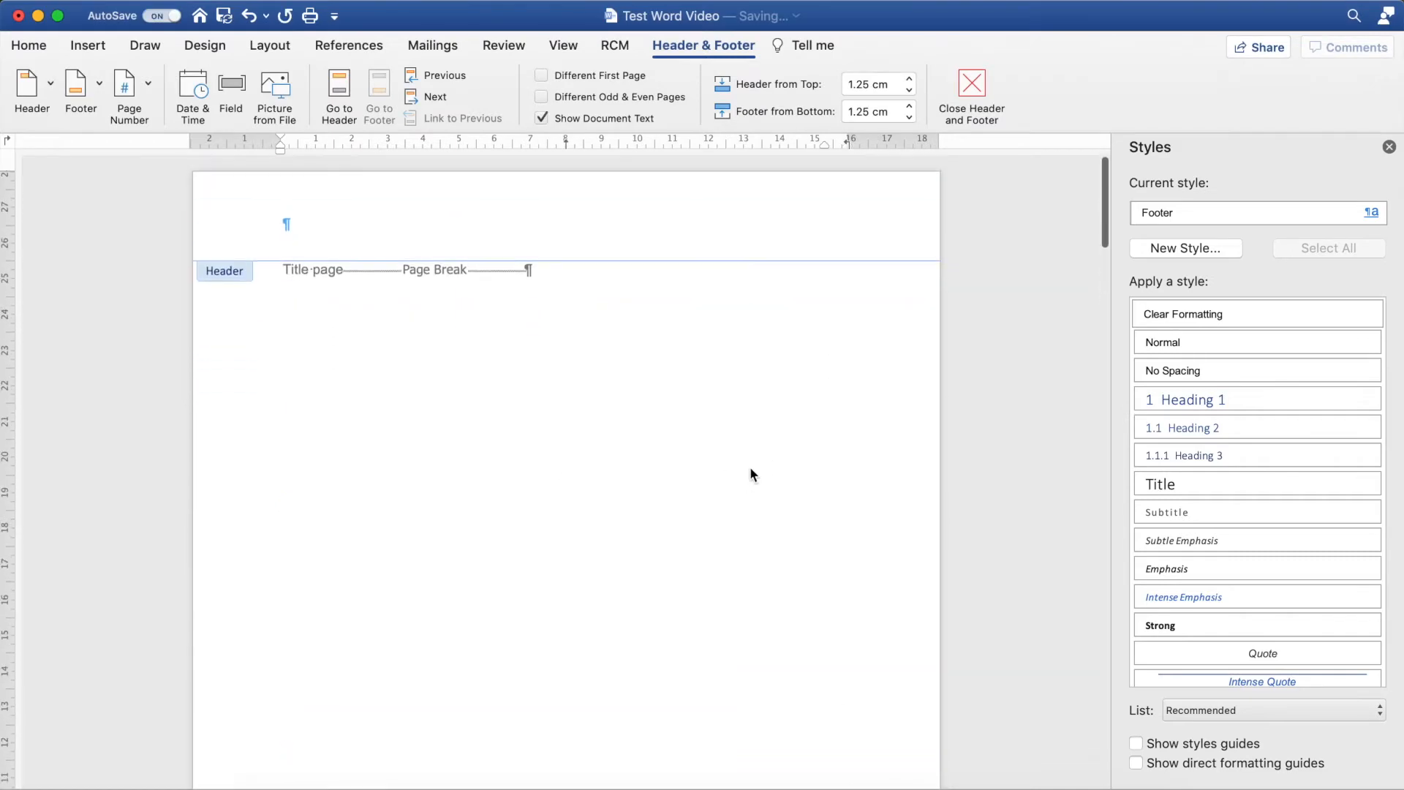
{"action": "double_click", "coordinate": [749, 466]}
Examine the footer page numbers from the title page through the Abstract and Nomenclature pages to the numbered body text
{"action": "scroll", "coordinate": [753, 464], "scroll_direction": "down", "scroll_amount": 10}
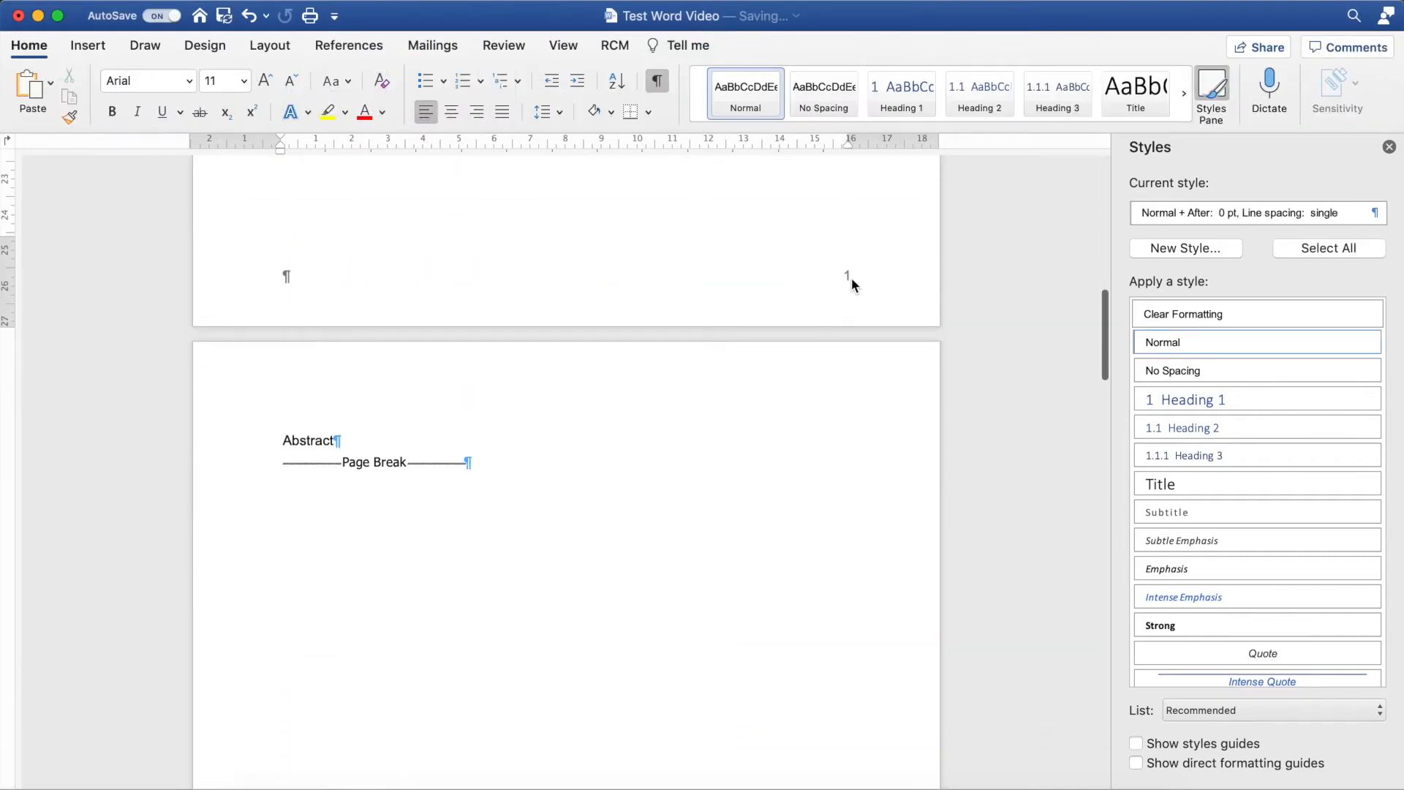
{"action": "scroll", "coordinate": [852, 278], "scroll_direction": "down", "scroll_amount": 15}
{"action": "scroll", "coordinate": [851, 278], "scroll_direction": "up", "scroll_amount": 15}
{"action": "scroll", "coordinate": [851, 278], "scroll_direction": "down", "scroll_amount": 5}
{"action": "scroll", "coordinate": [851, 278], "scroll_direction": "up", "scroll_amount": 1}
{"action": "double_click", "coordinate": [610, 483]}
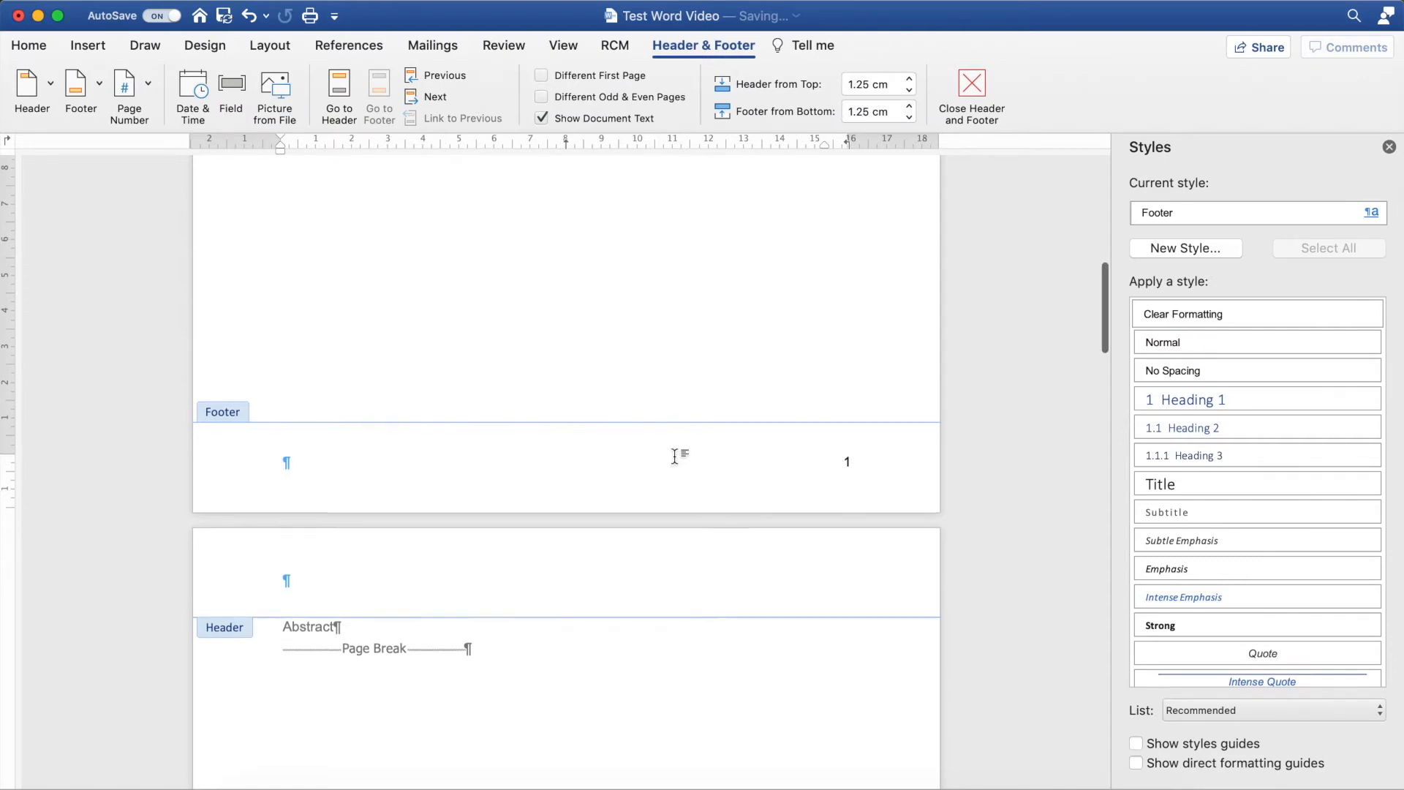
{"action": "scroll", "coordinate": [595, 648], "scroll_direction": "up", "scroll_amount": 1}
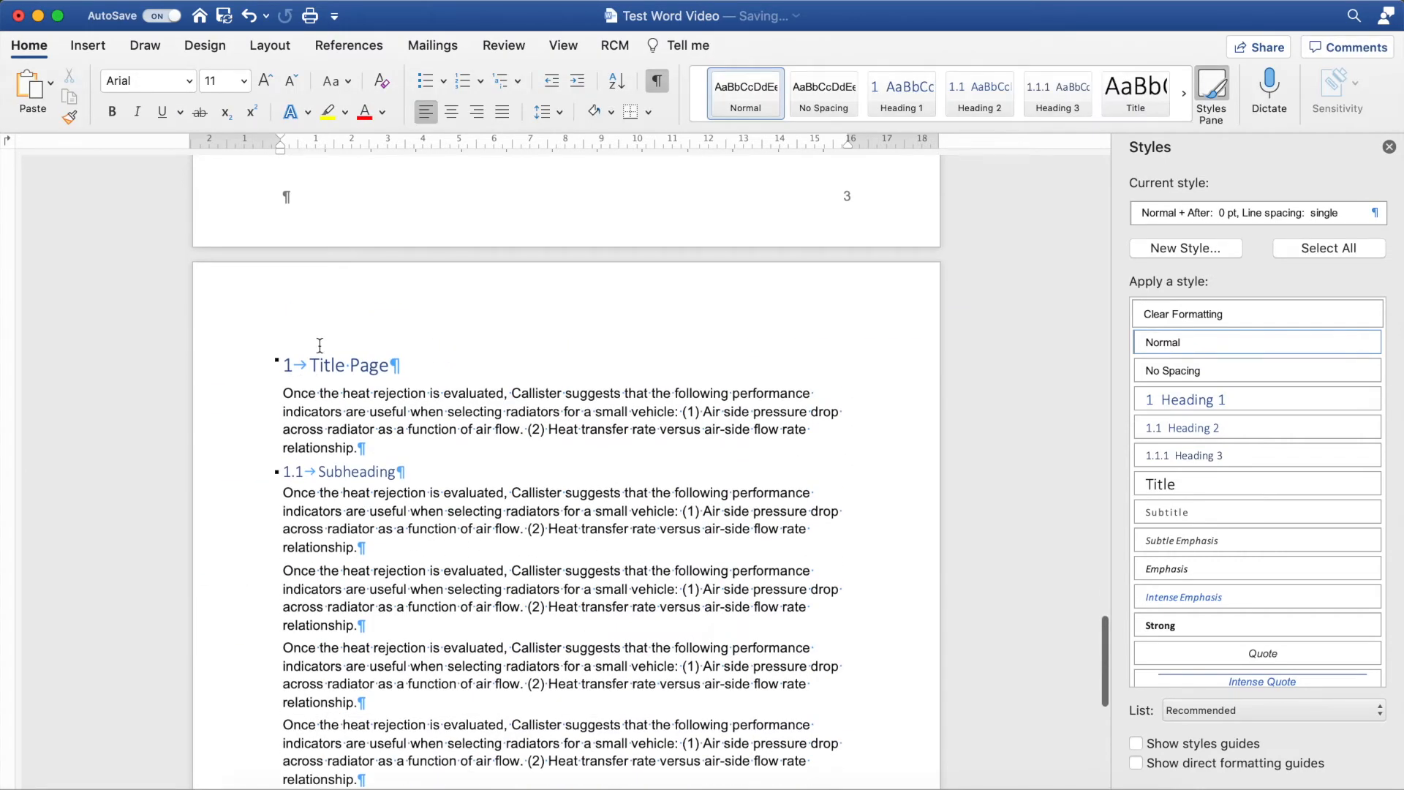
{"action": "scroll", "coordinate": [844, 220], "scroll_direction": "up", "scroll_amount": 1}
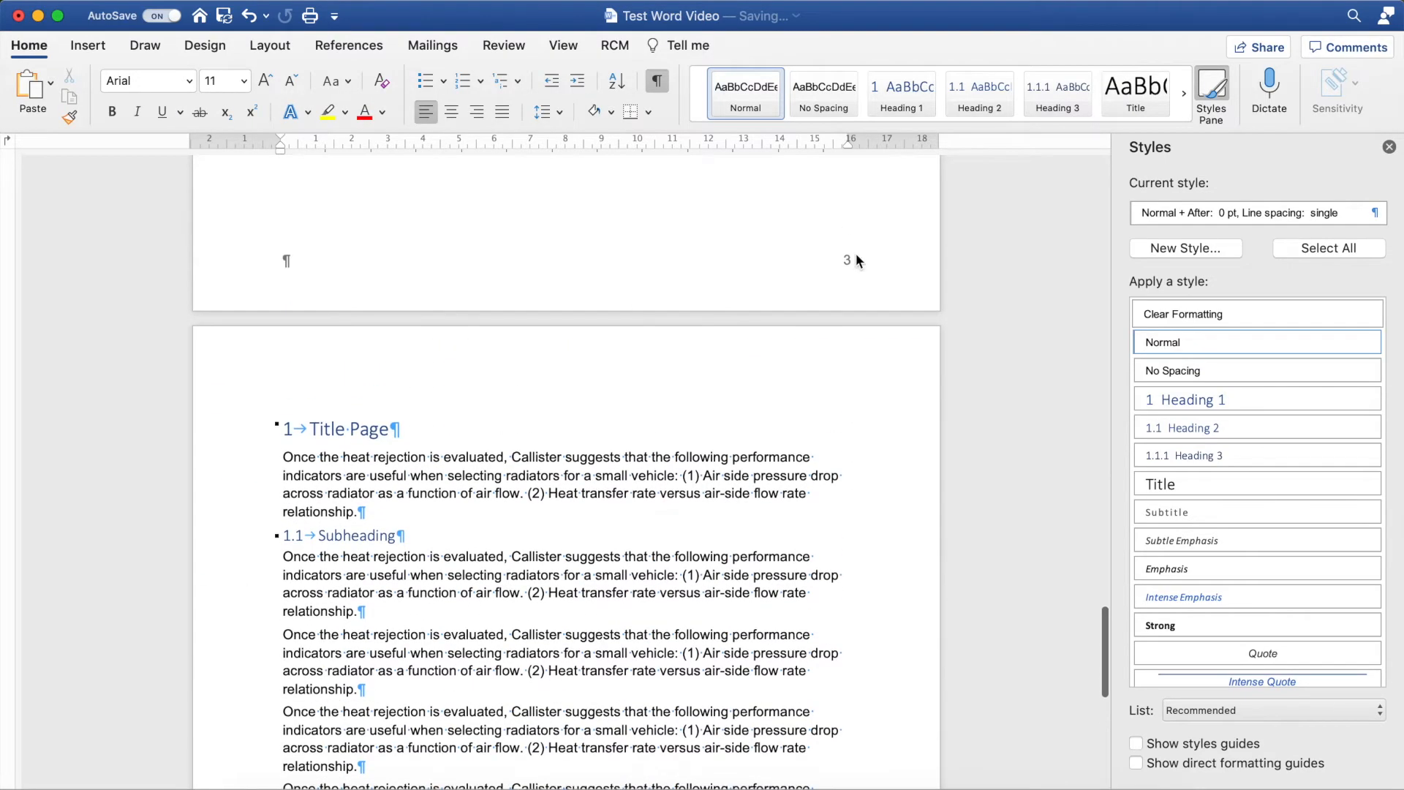
{"action": "scroll", "coordinate": [799, 336], "scroll_direction": "down", "scroll_amount": 10}
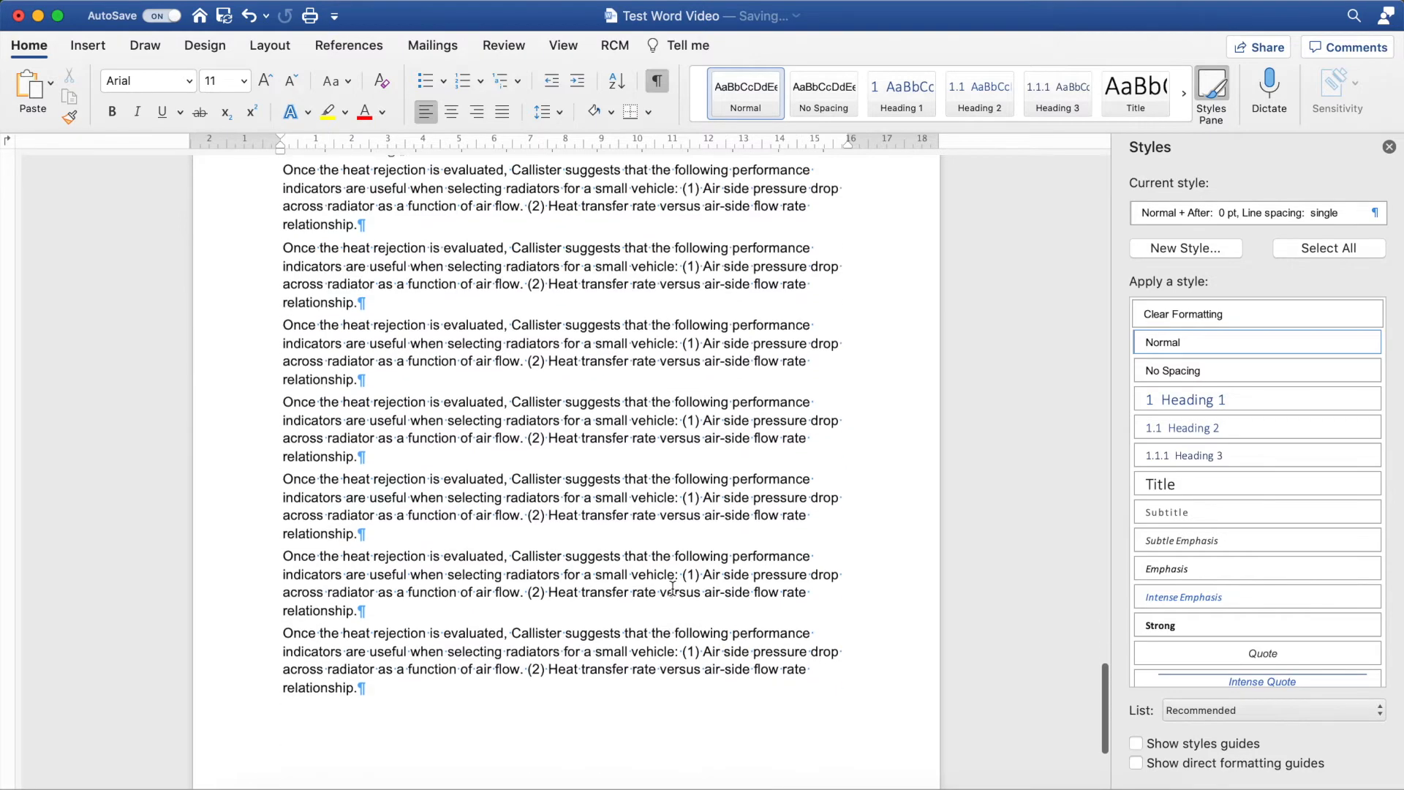
{"action": "scroll", "coordinate": [851, 714], "scroll_direction": "up", "scroll_amount": 20}
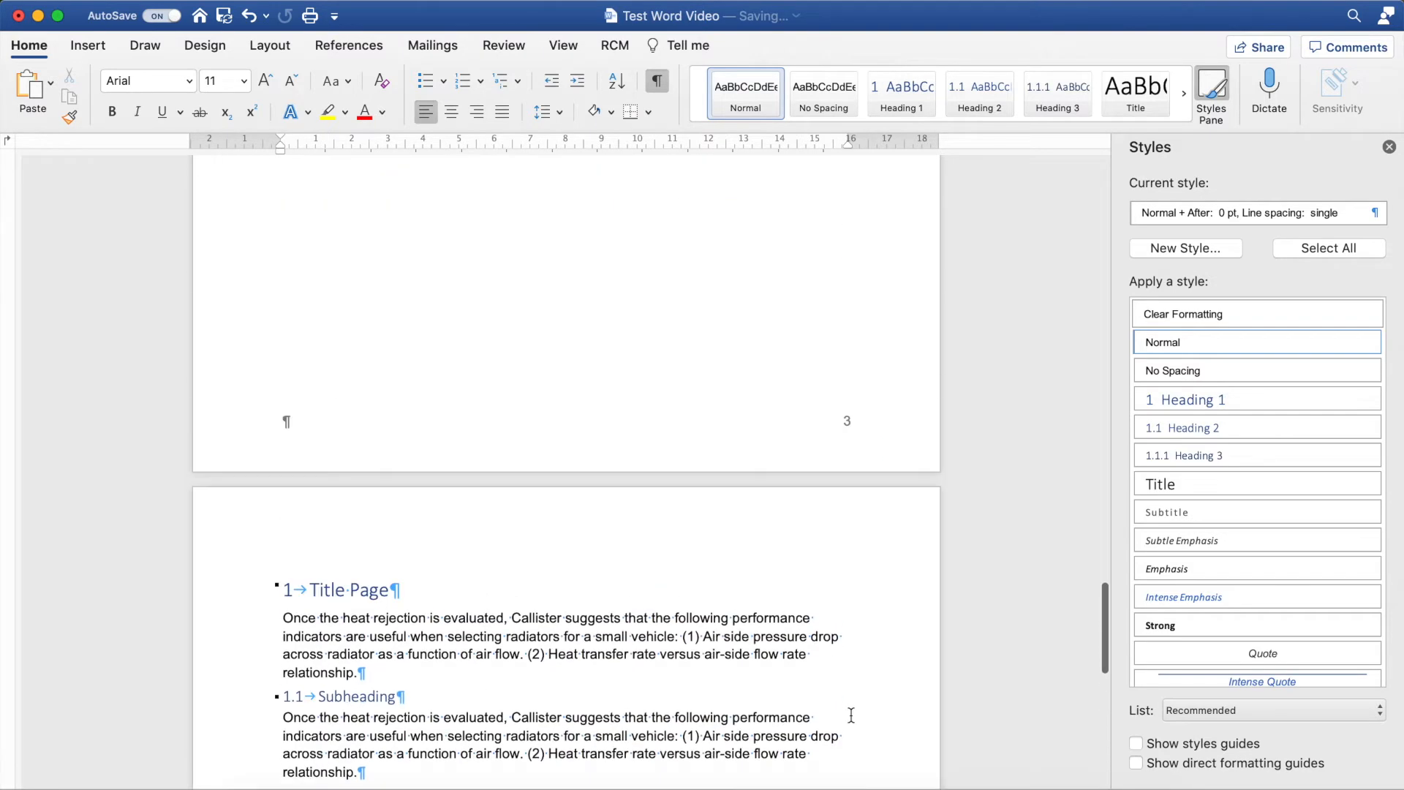
{"action": "scroll", "coordinate": [851, 714], "scroll_direction": "up", "scroll_amount": 7}
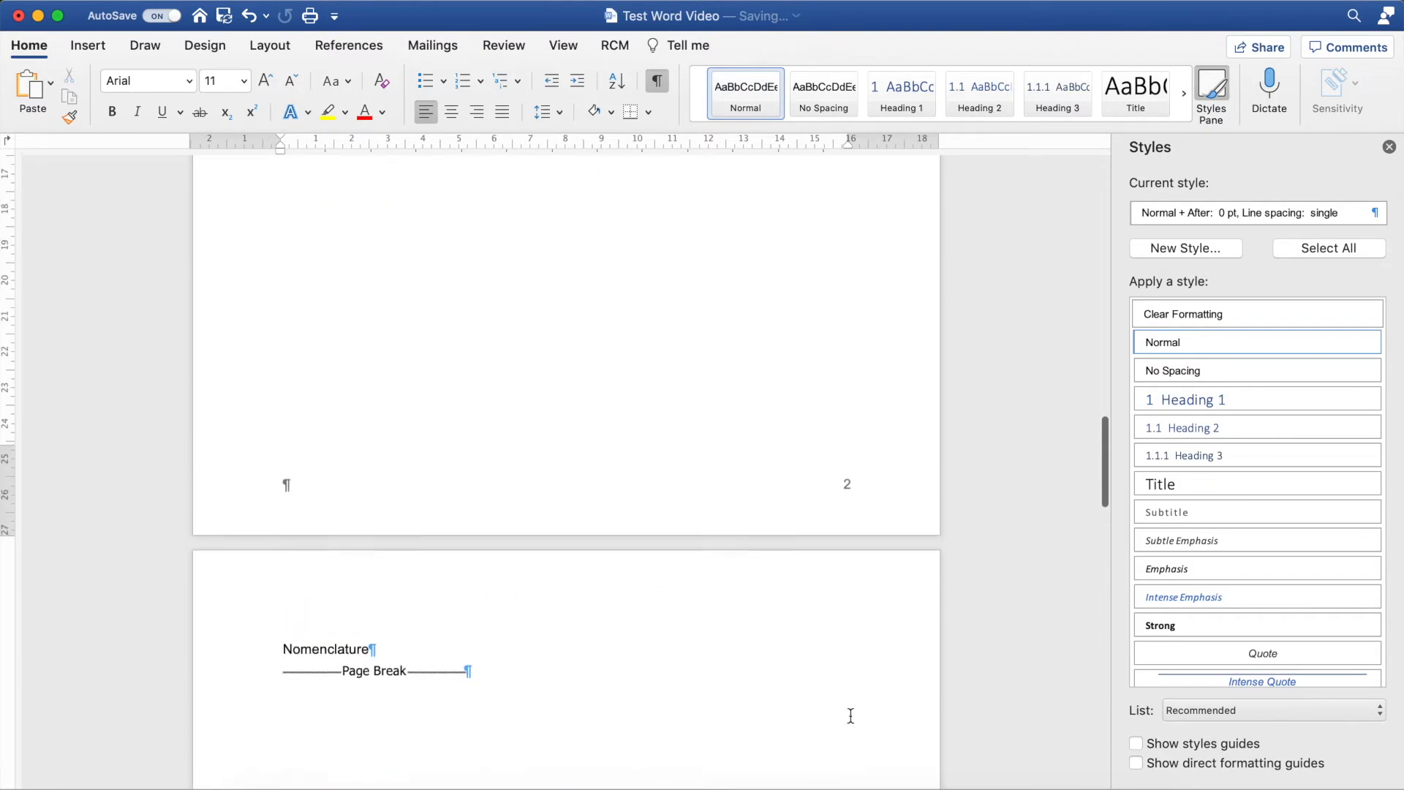
Insert a Next Page section break after the page break below "Nomenclature"
{"action": "left_click", "coordinate": [477, 655]}
{"action": "scroll", "coordinate": [407, 660], "scroll_direction": "down", "scroll_amount": 1}
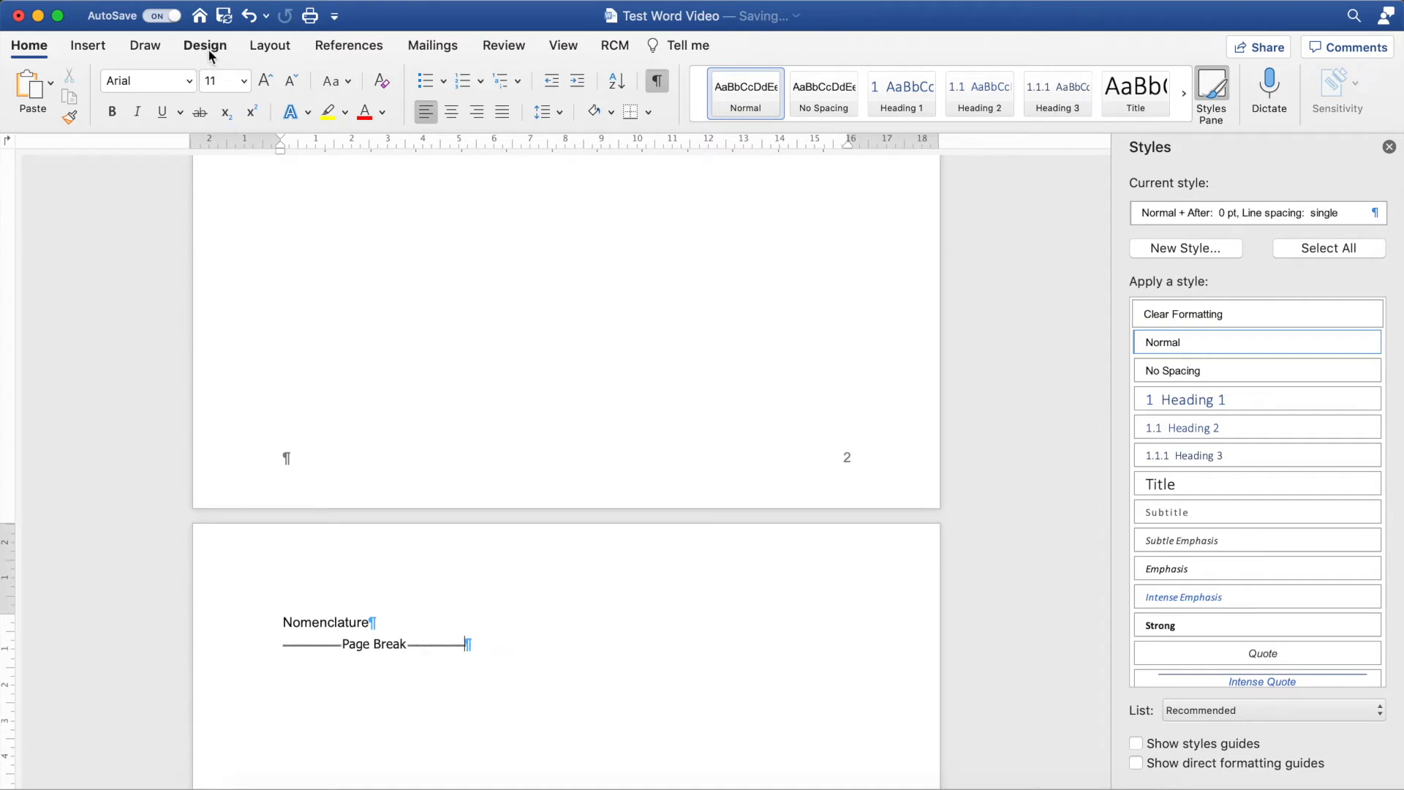
{"action": "left_click", "coordinate": [265, 45]}
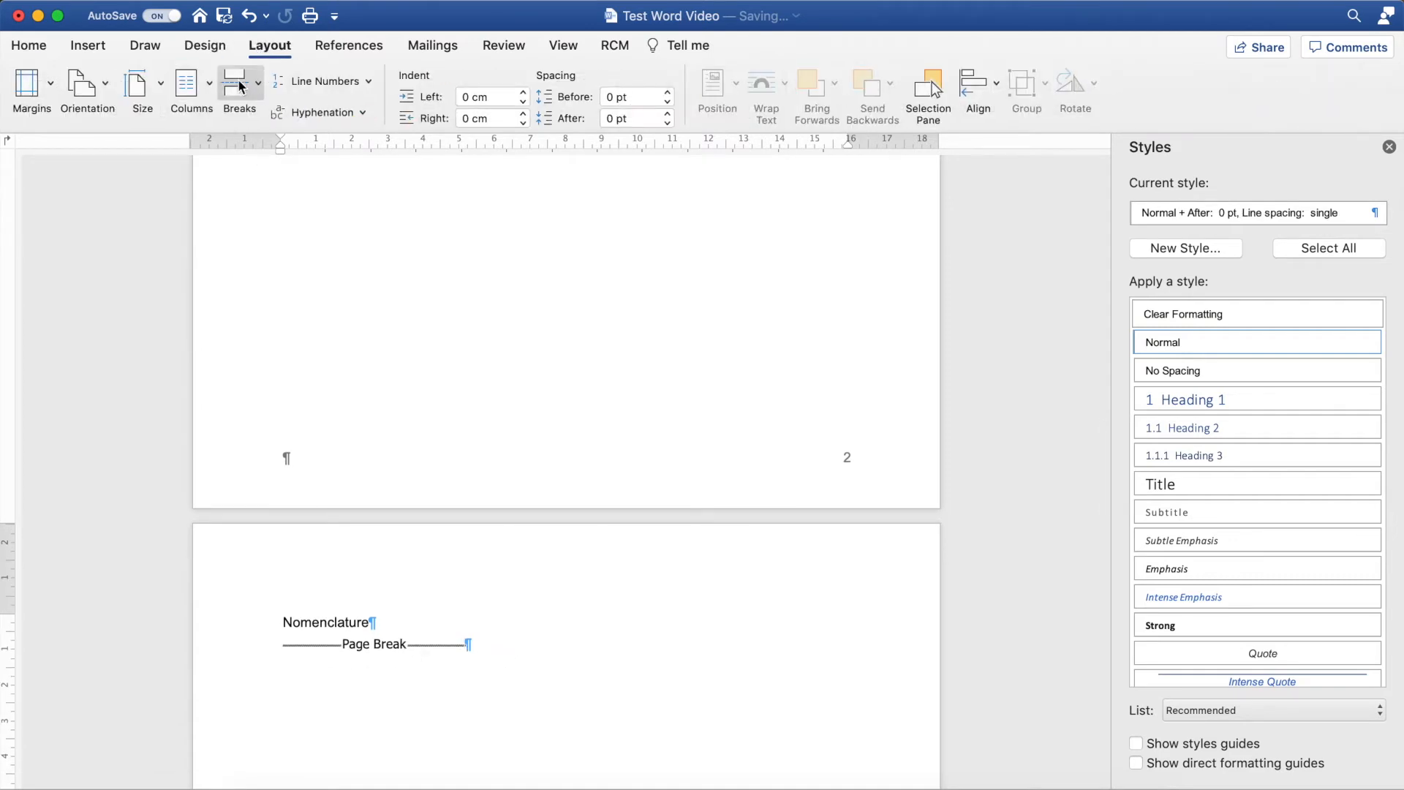
{"action": "left_click", "coordinate": [240, 87]}
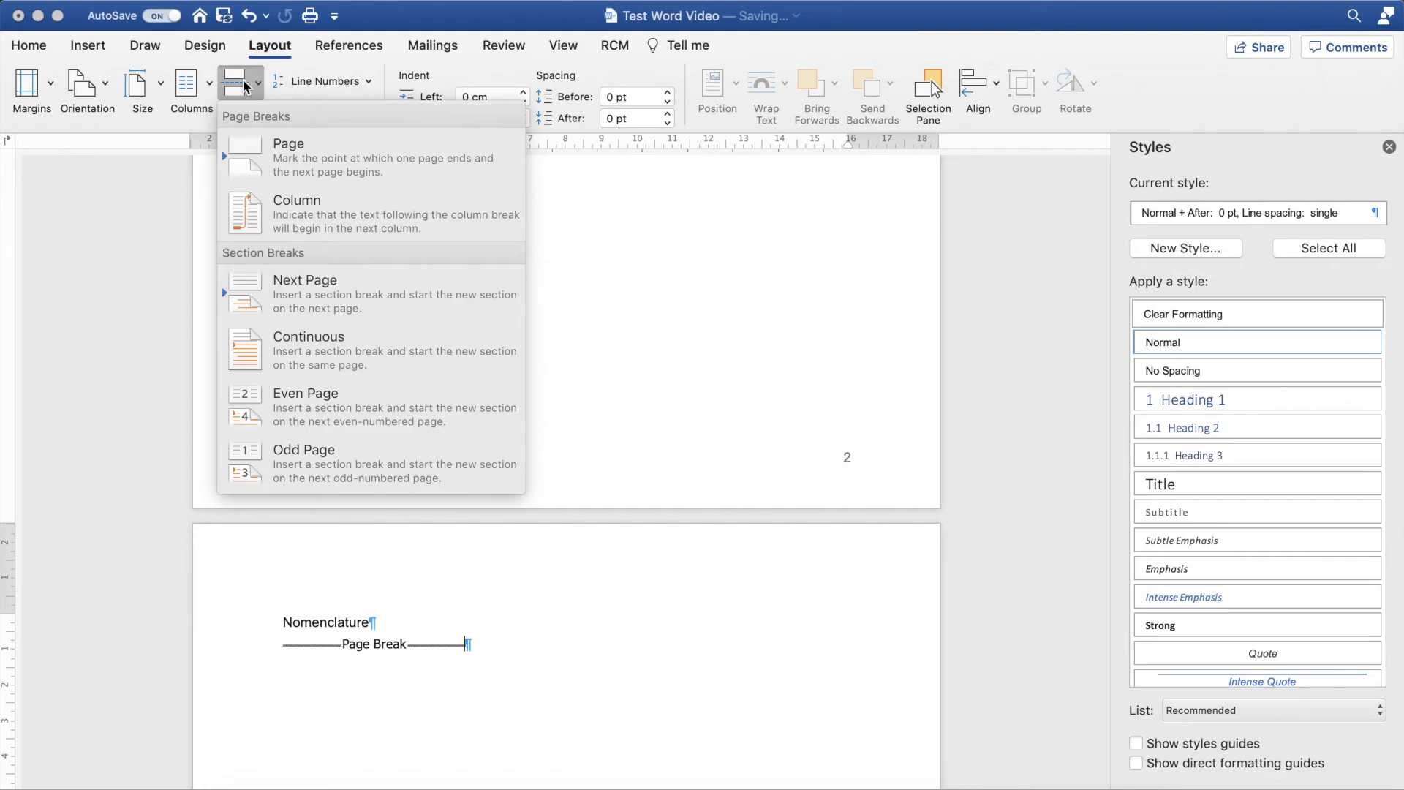
{"action": "left_click", "coordinate": [320, 303]}
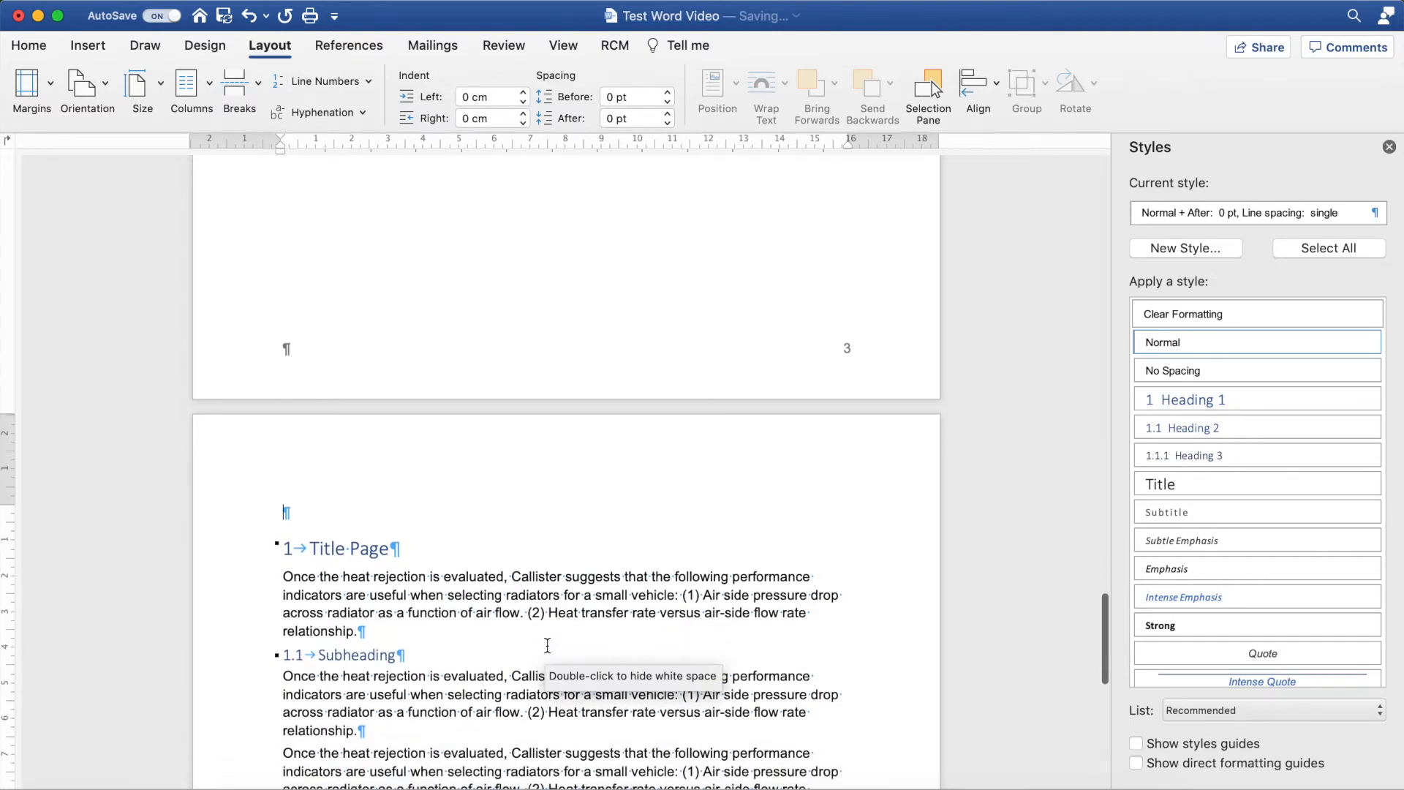
{"action": "scroll", "coordinate": [547, 645], "scroll_direction": "up", "scroll_amount": 10}
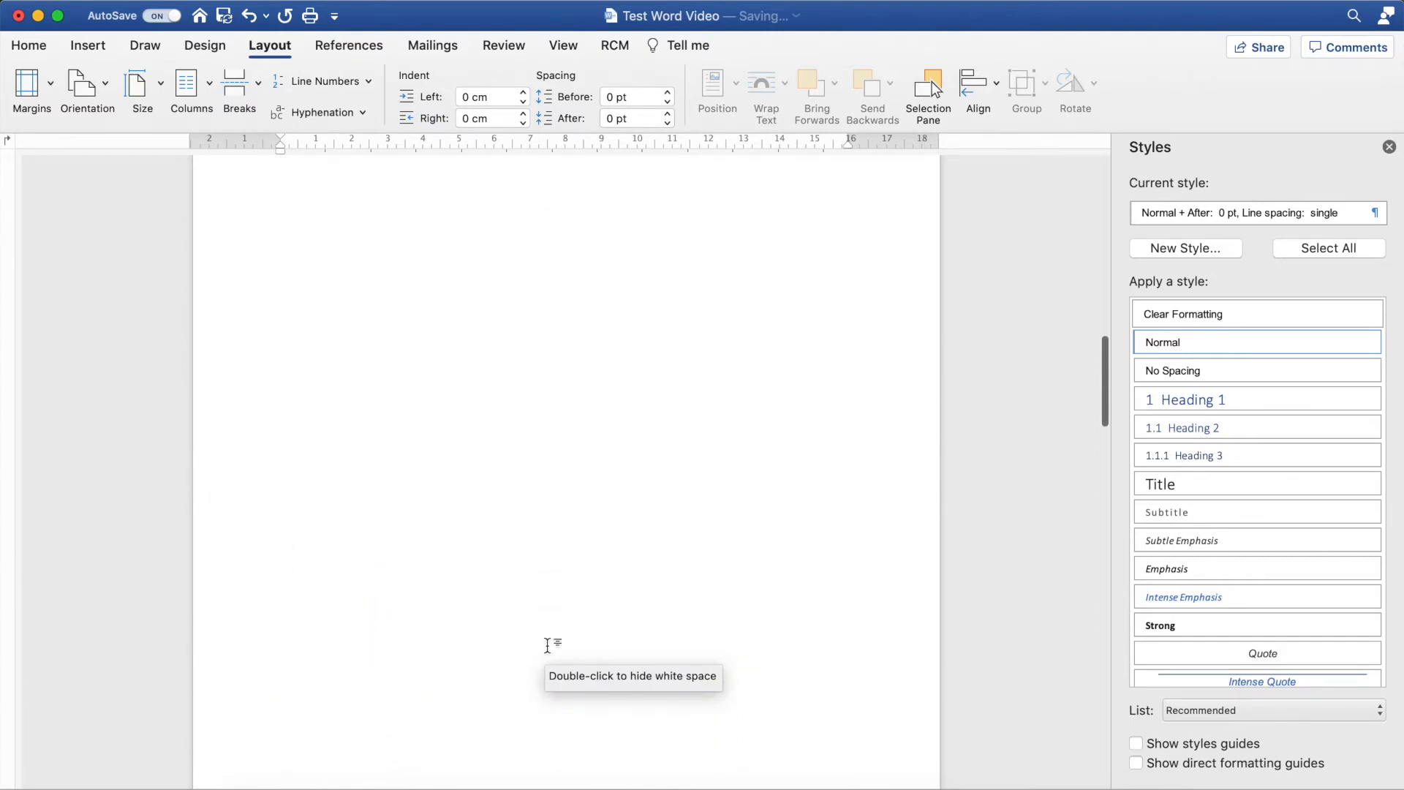
{"action": "scroll", "coordinate": [547, 645], "scroll_direction": "down", "scroll_amount": 10}
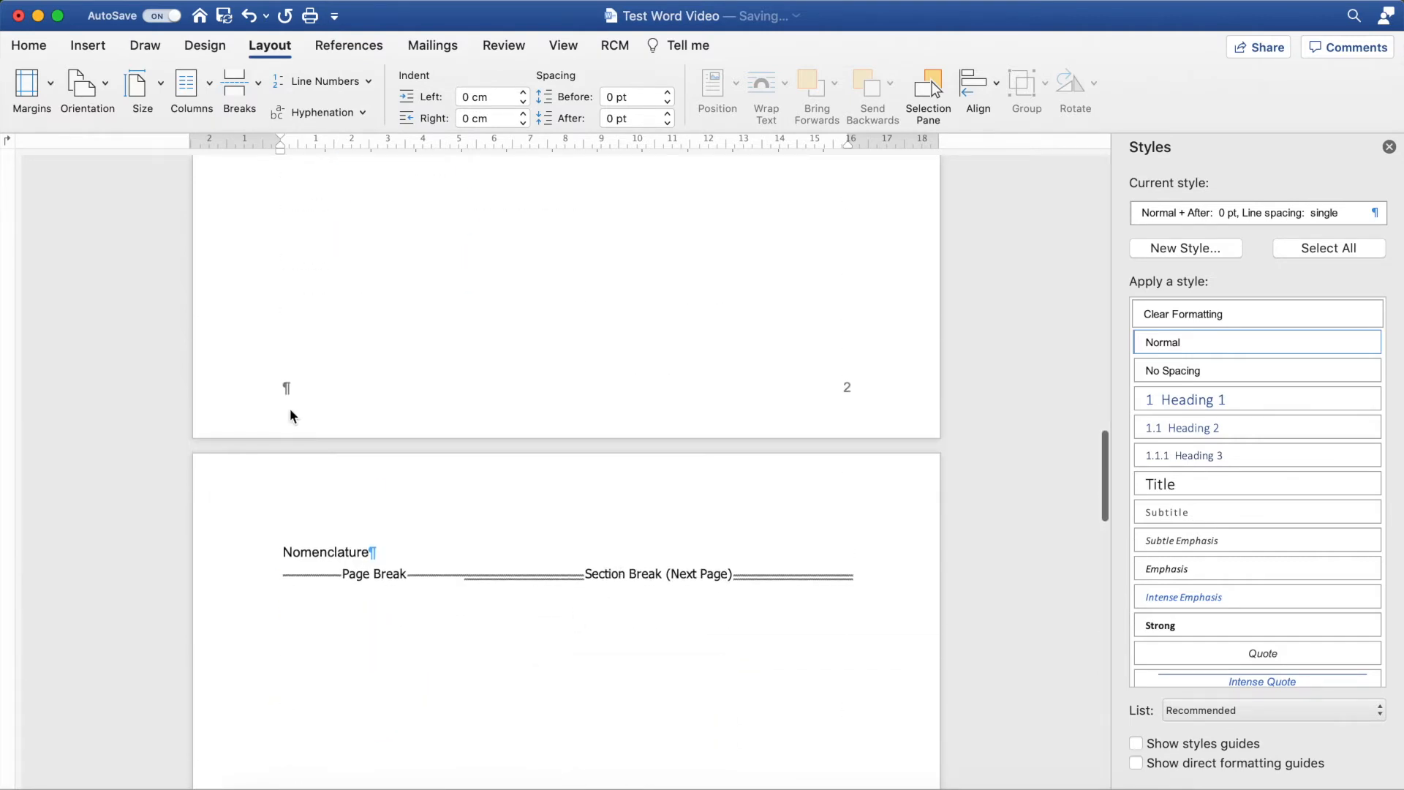
Toggle the formatting marks off and on to inspect the section break below "Nomenclature"
{"action": "left_click", "coordinate": [30, 45]}
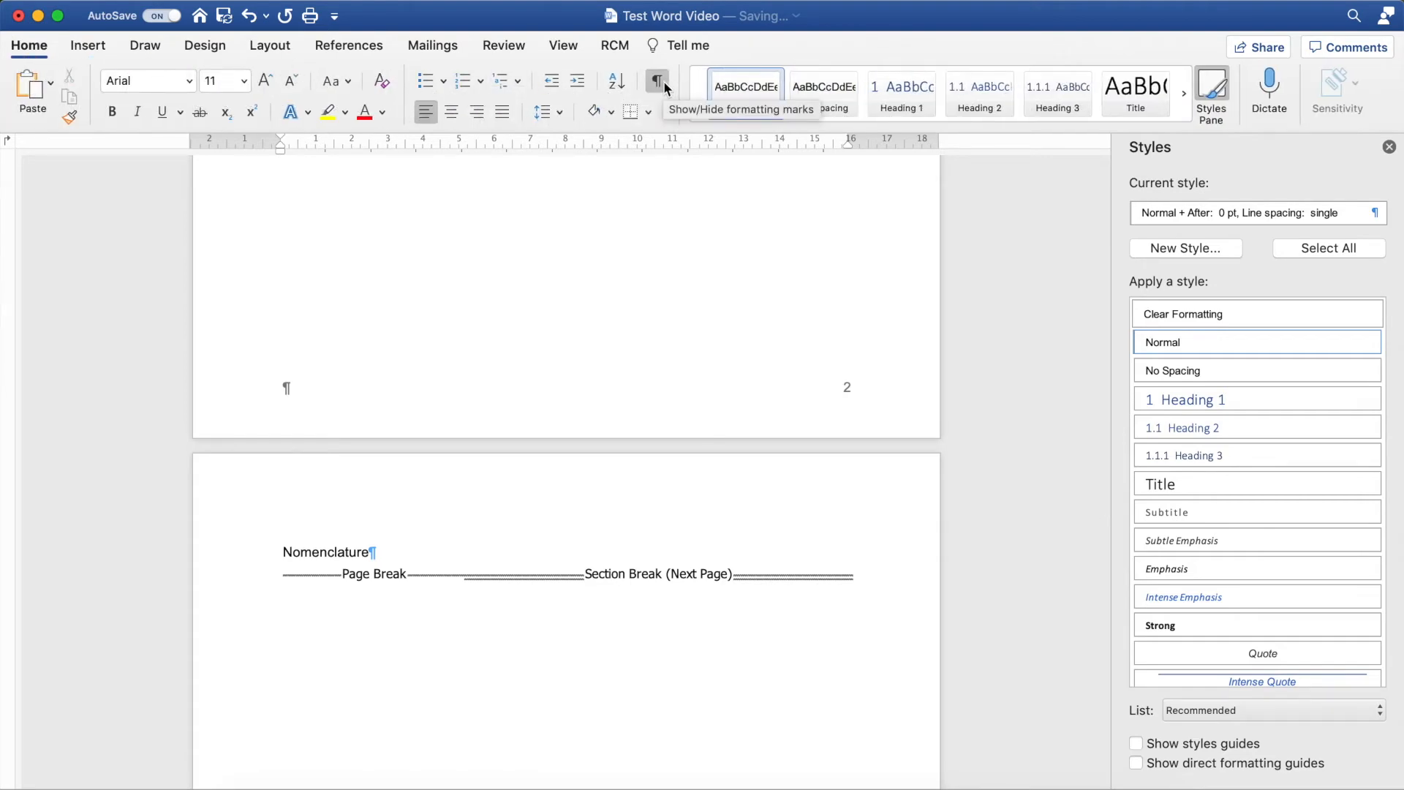
{"action": "left_click", "coordinate": [664, 86]}
{"action": "left_click", "coordinate": [664, 87]}
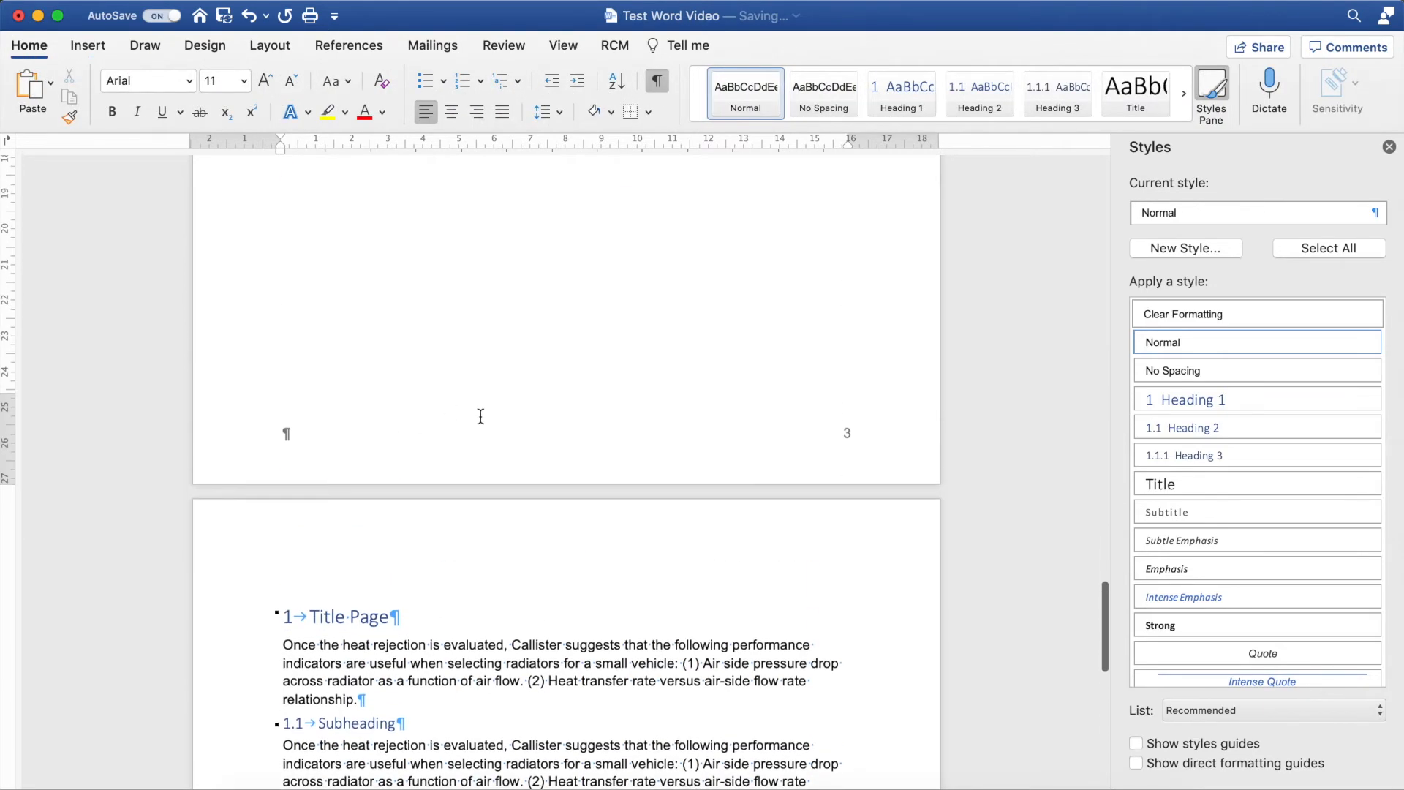
Set the Section 1 footer's page number format to i, ii, iii and check the numbering on the front pages
{"action": "scroll", "coordinate": [484, 423], "scroll_direction": "up", "scroll_amount": 20}
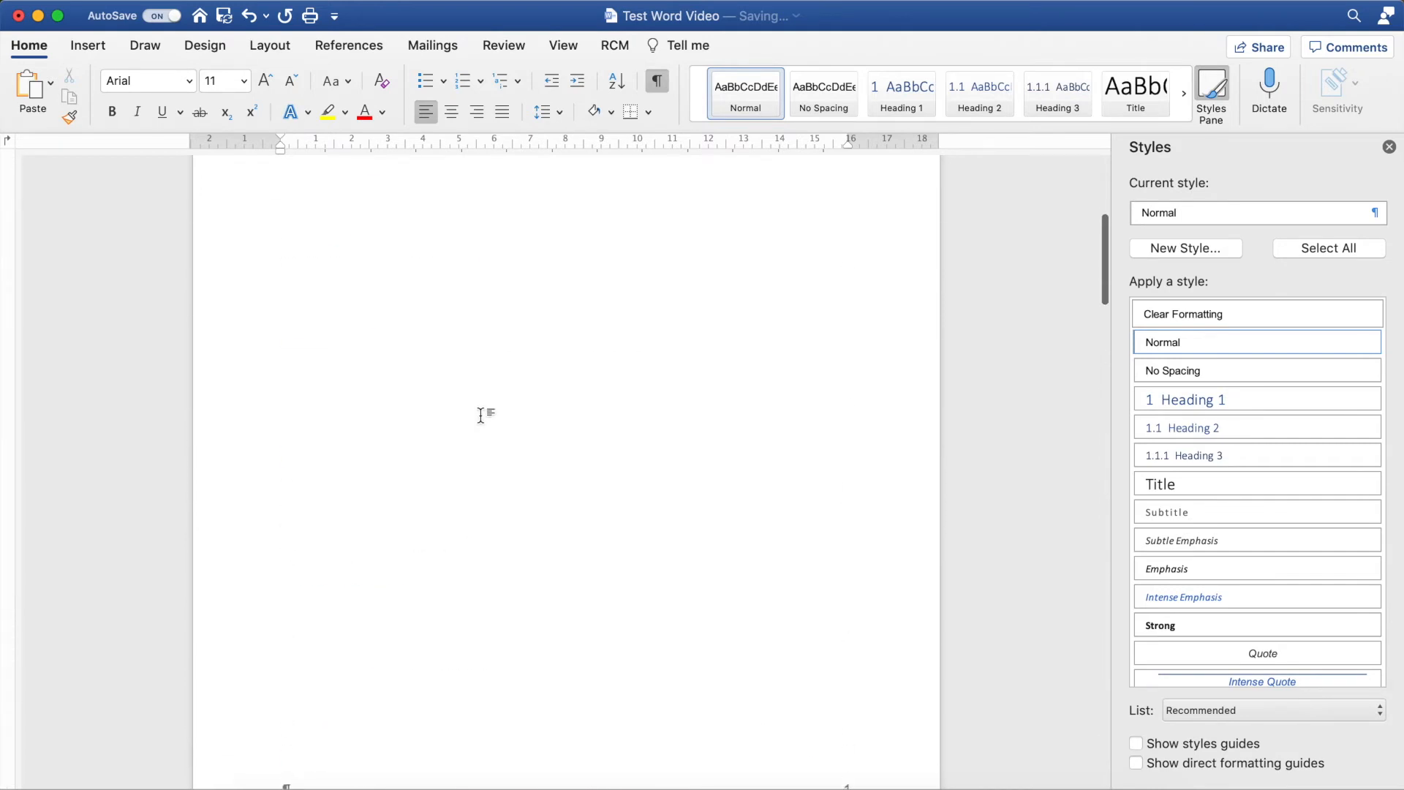
{"action": "scroll", "coordinate": [484, 414], "scroll_direction": "down", "scroll_amount": 7}
{"action": "scroll", "coordinate": [609, 510], "scroll_direction": "down", "scroll_amount": 3}
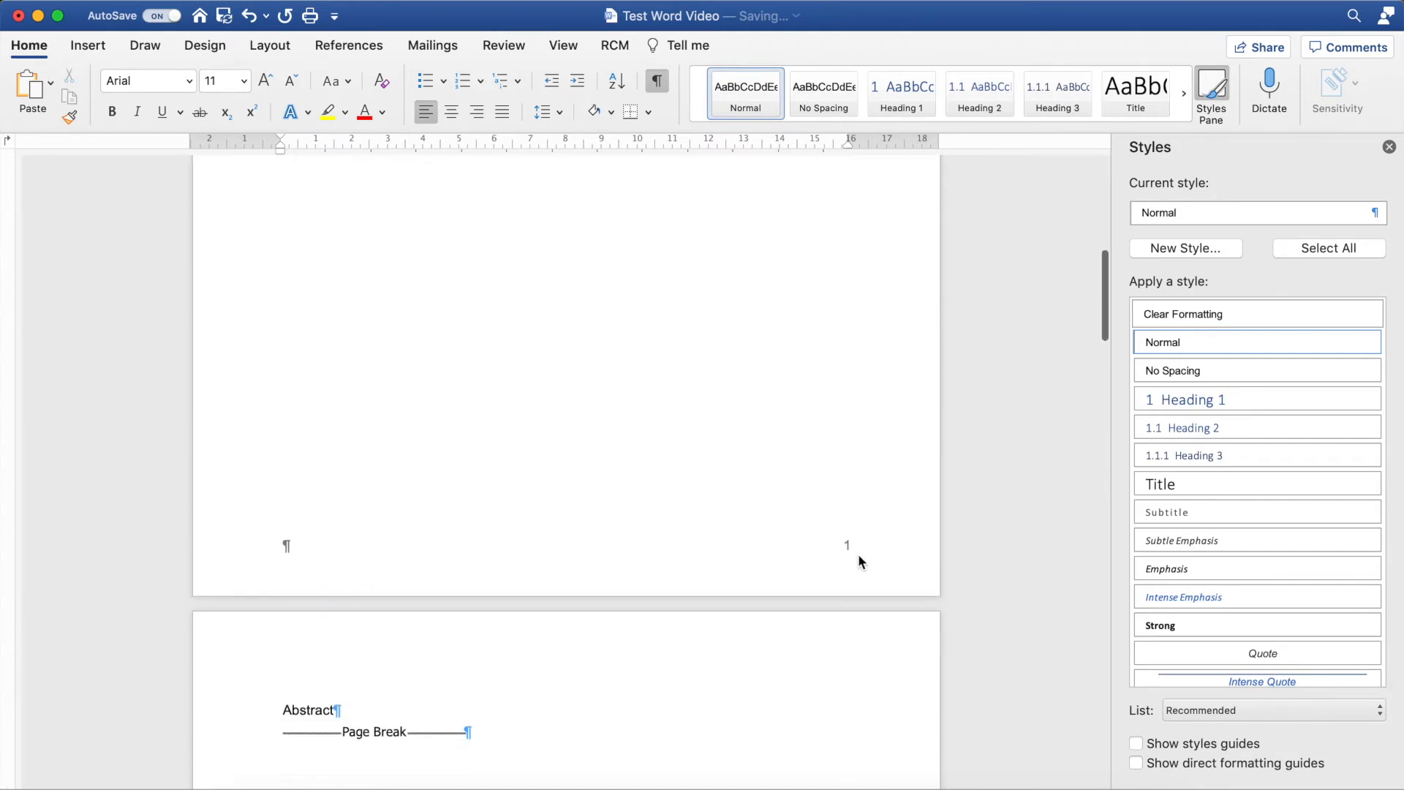
{"action": "double_click", "coordinate": [858, 554]}
{"action": "left_click", "coordinate": [130, 86]}
{"action": "left_click", "coordinate": [206, 139]}
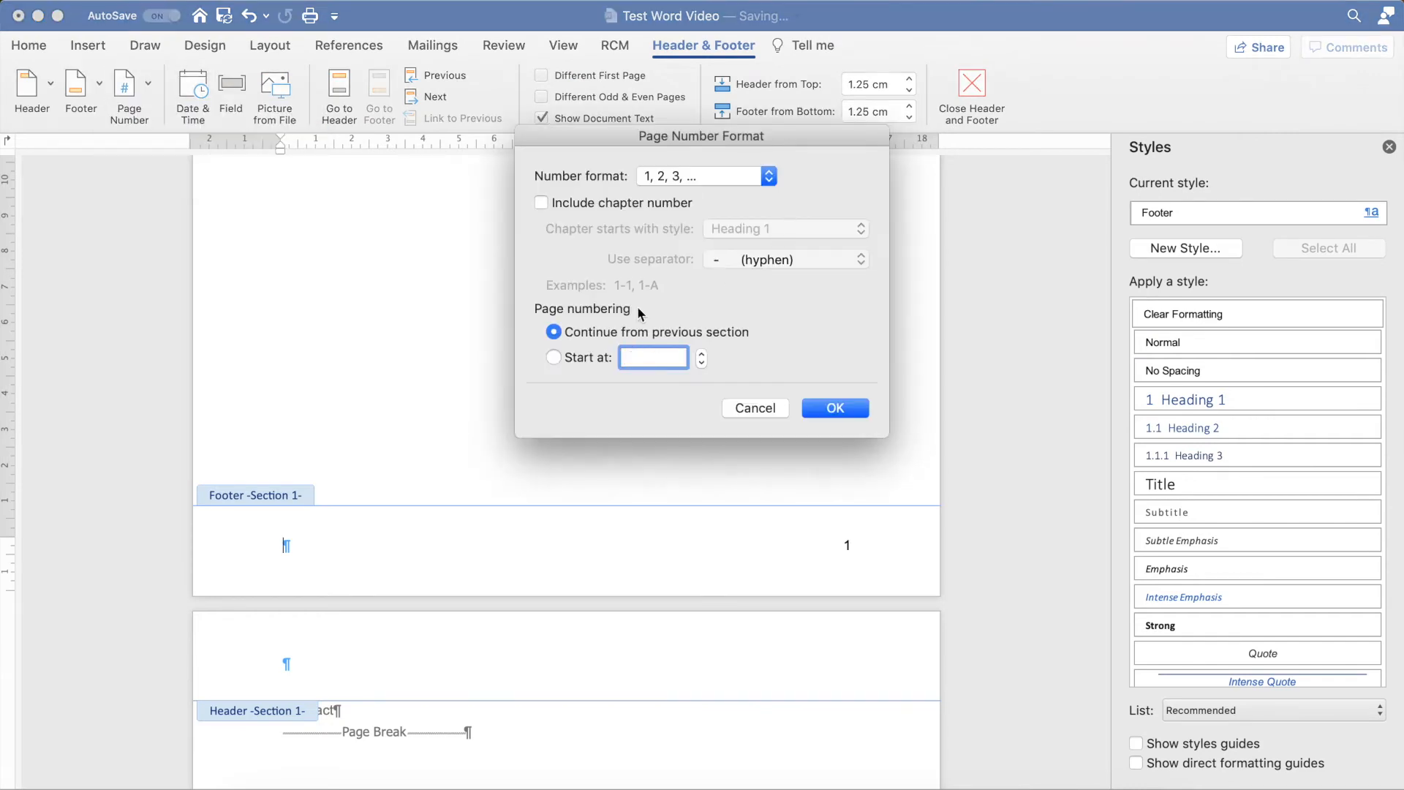
{"action": "left_click", "coordinate": [703, 176]}
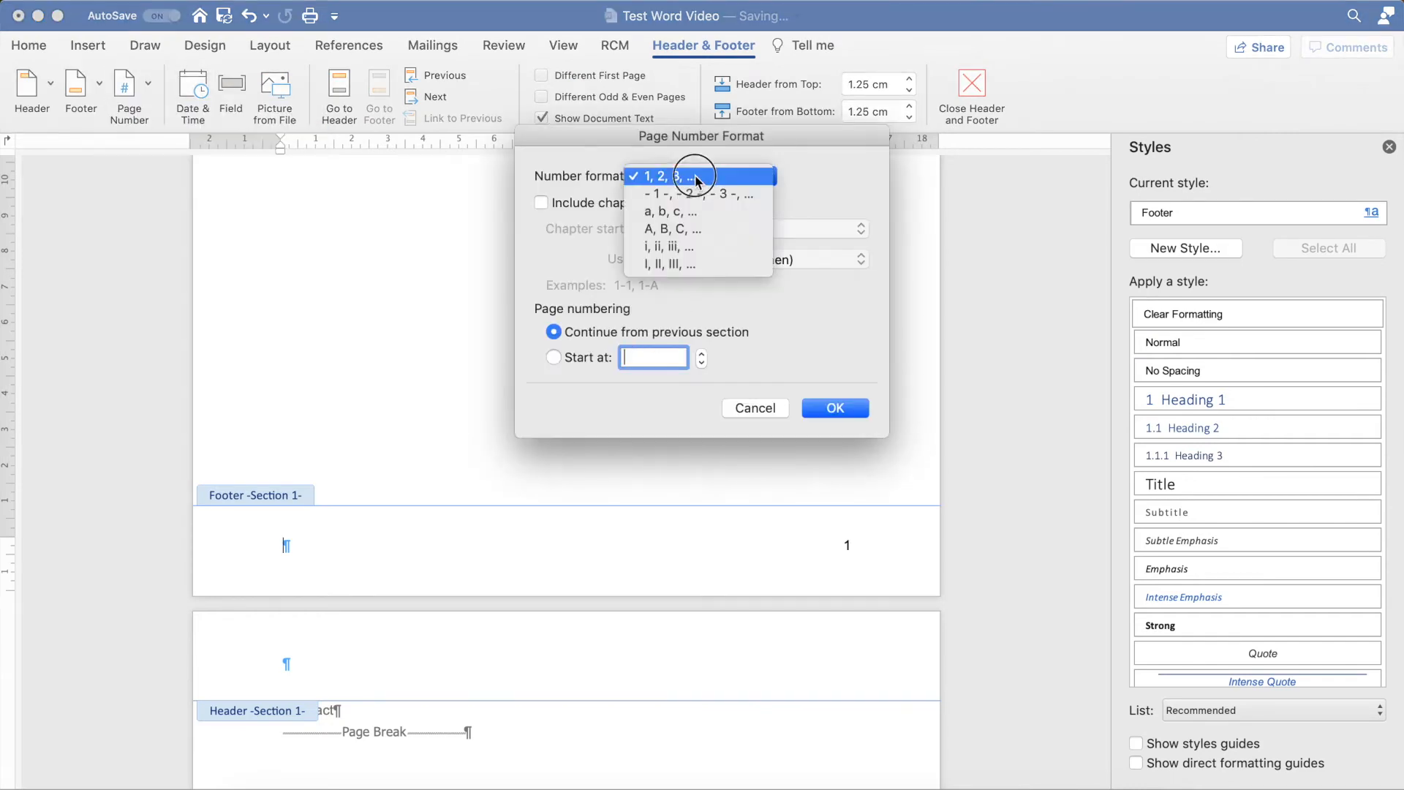
{"action": "left_click", "coordinate": [714, 246]}
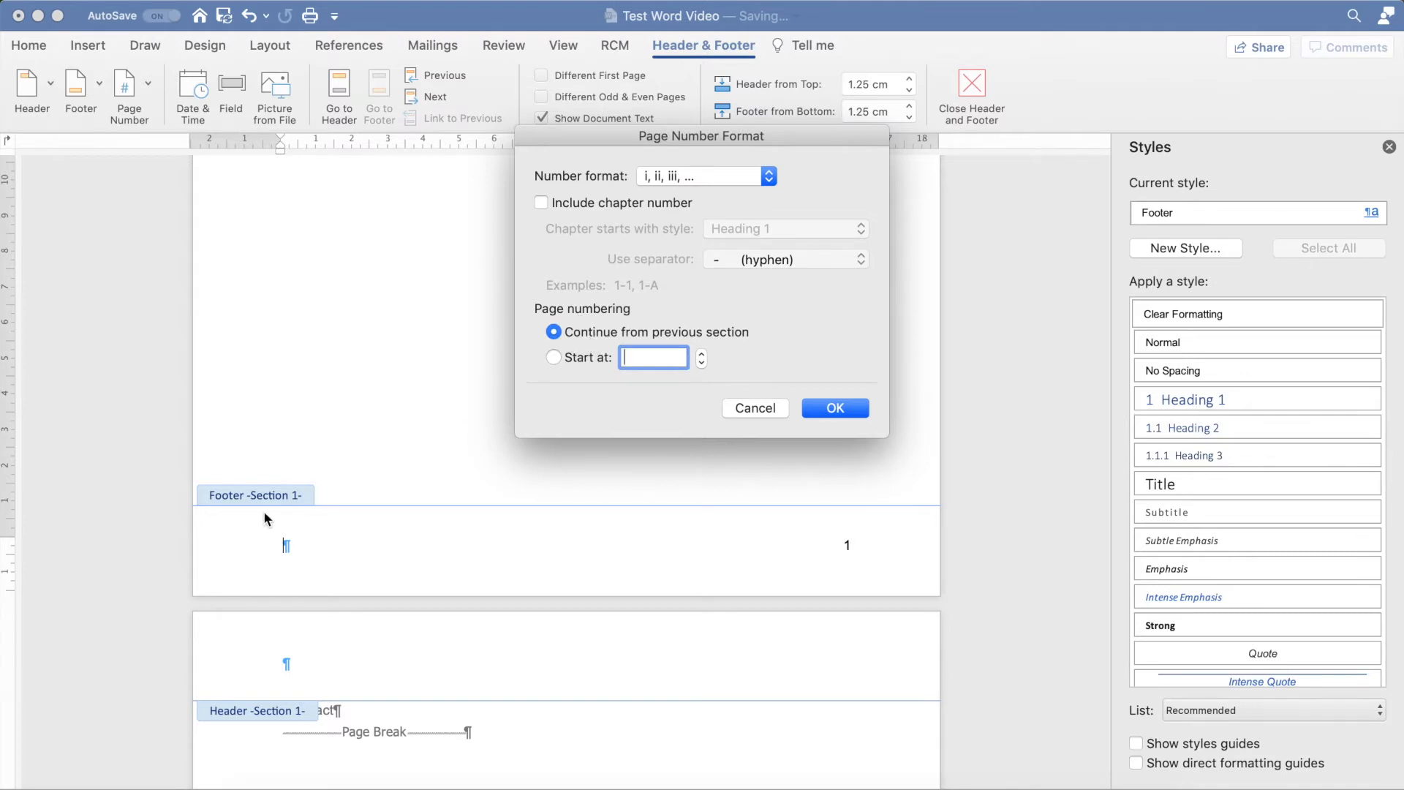
{"action": "left_click", "coordinate": [819, 406]}
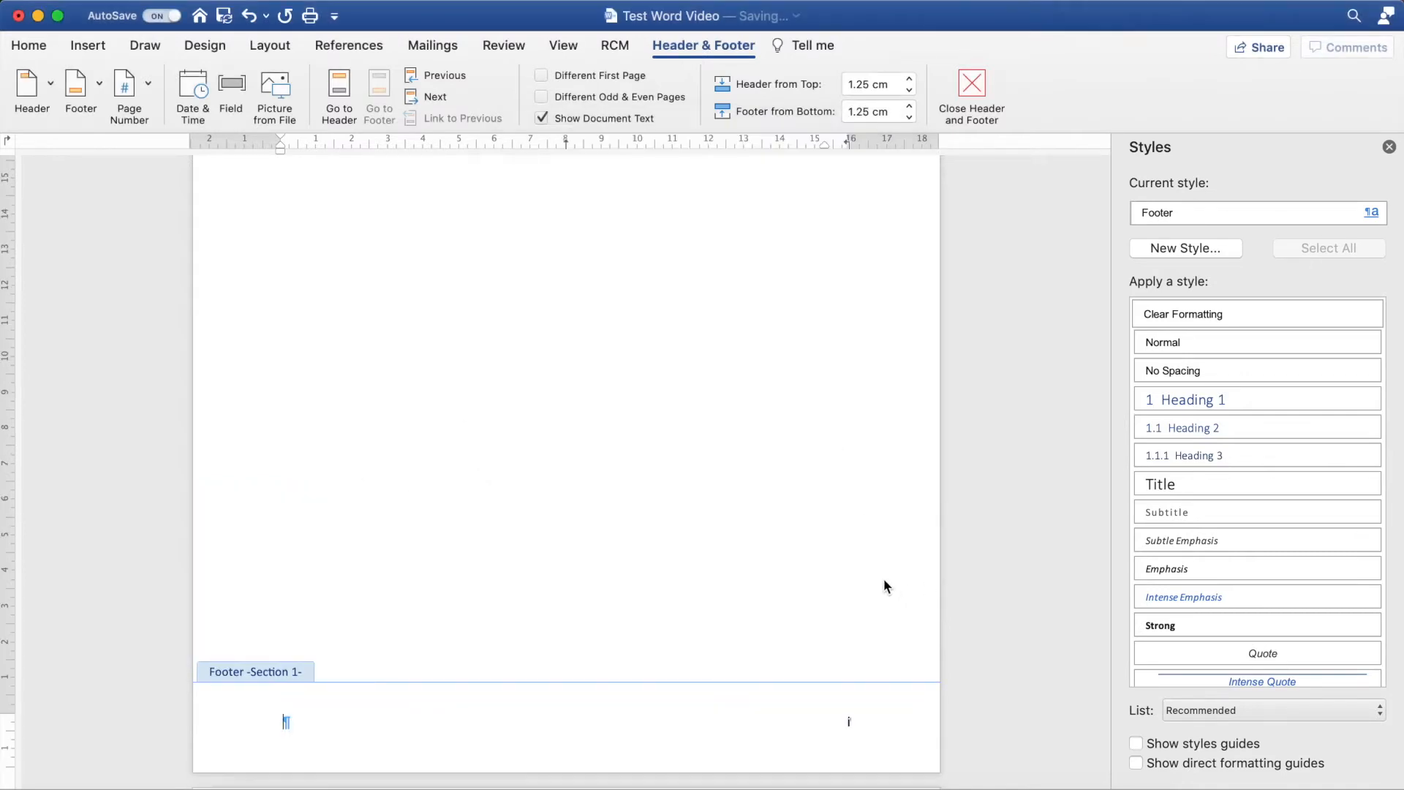
{"action": "scroll", "coordinate": [793, 656], "scroll_direction": "down", "scroll_amount": 8}
{"action": "scroll", "coordinate": [685, 611], "scroll_direction": "up", "scroll_amount": 5}
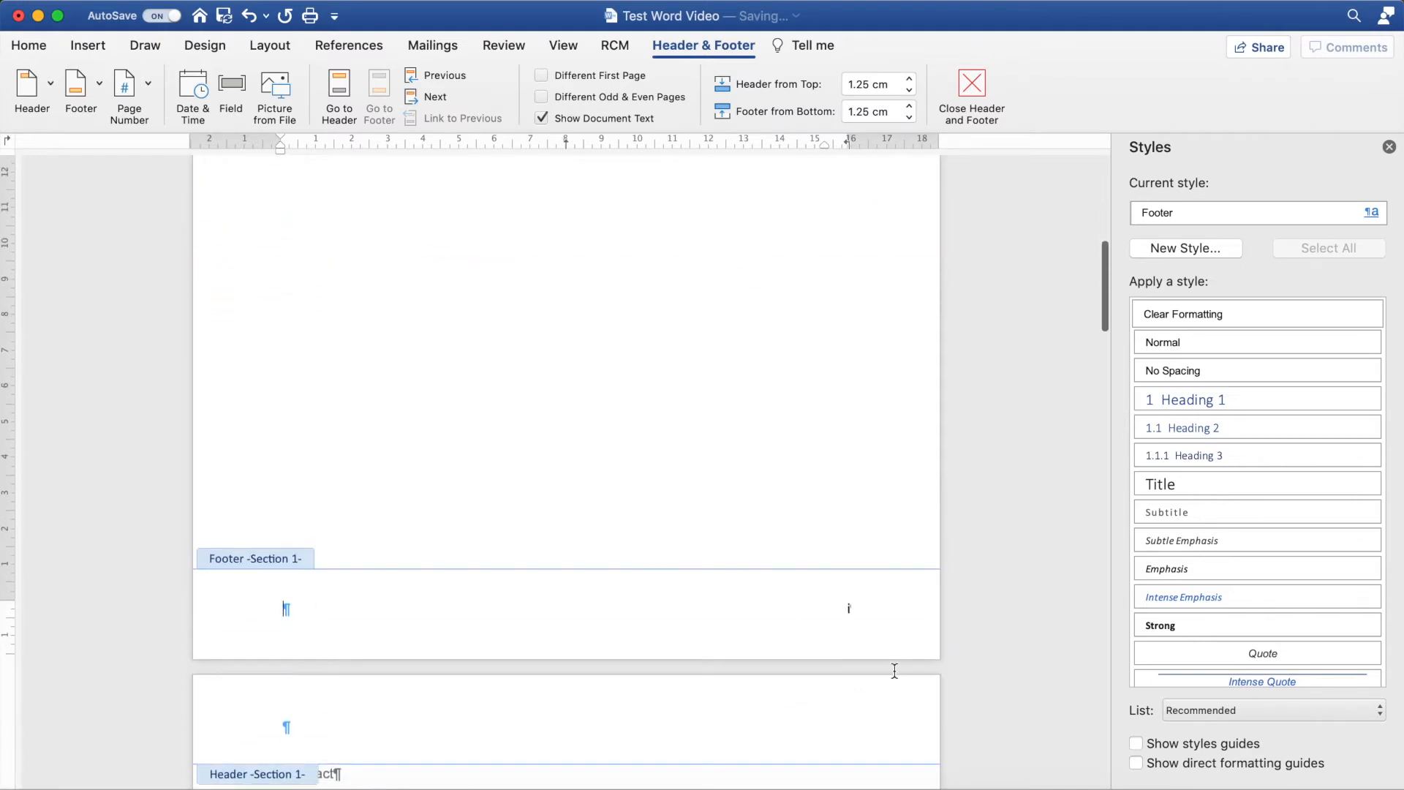
Turn off the page number on the first page of Section 1 and check the footer numbering through to the body text
{"action": "left_click", "coordinate": [130, 77]}
{"action": "left_click", "coordinate": [183, 117]}
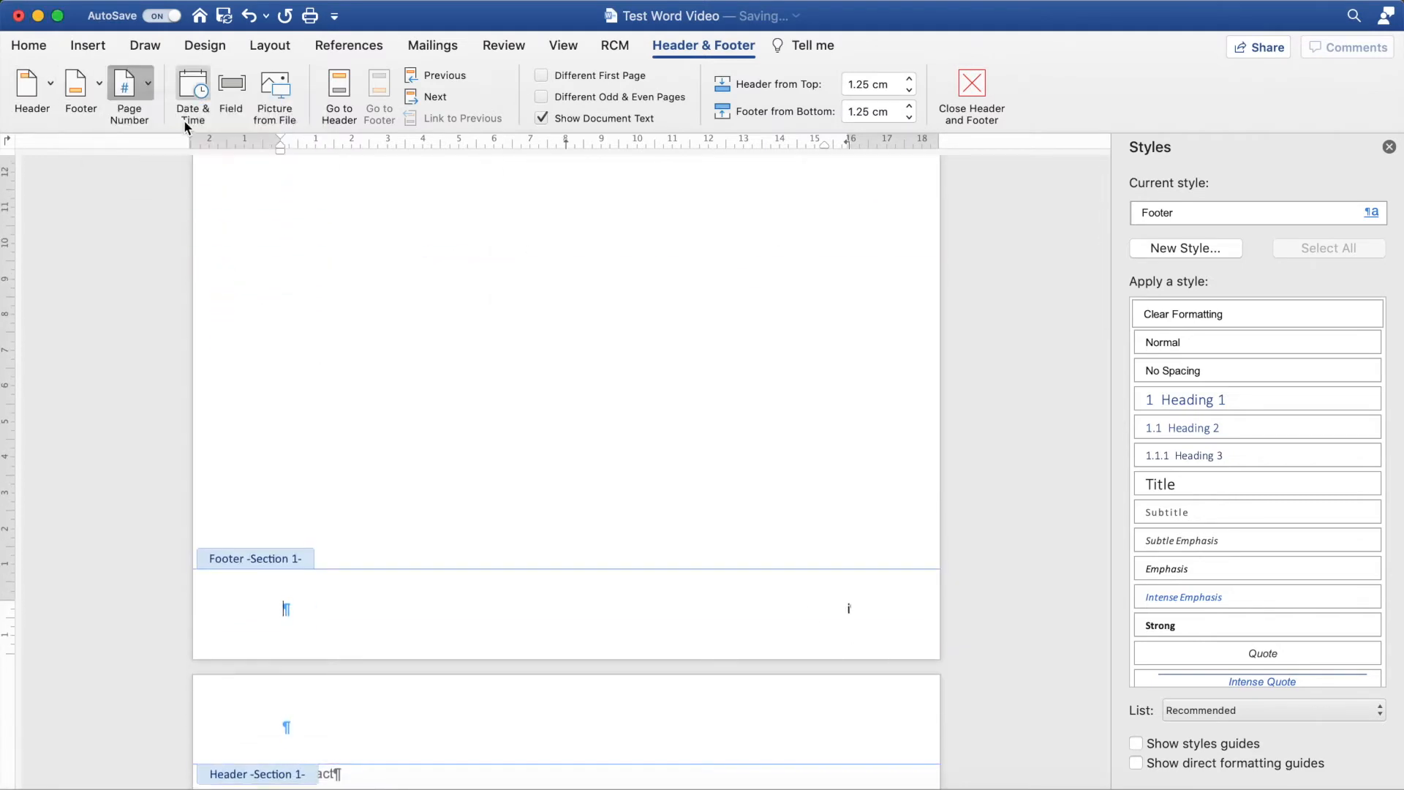
{"action": "left_click", "coordinate": [622, 307]}
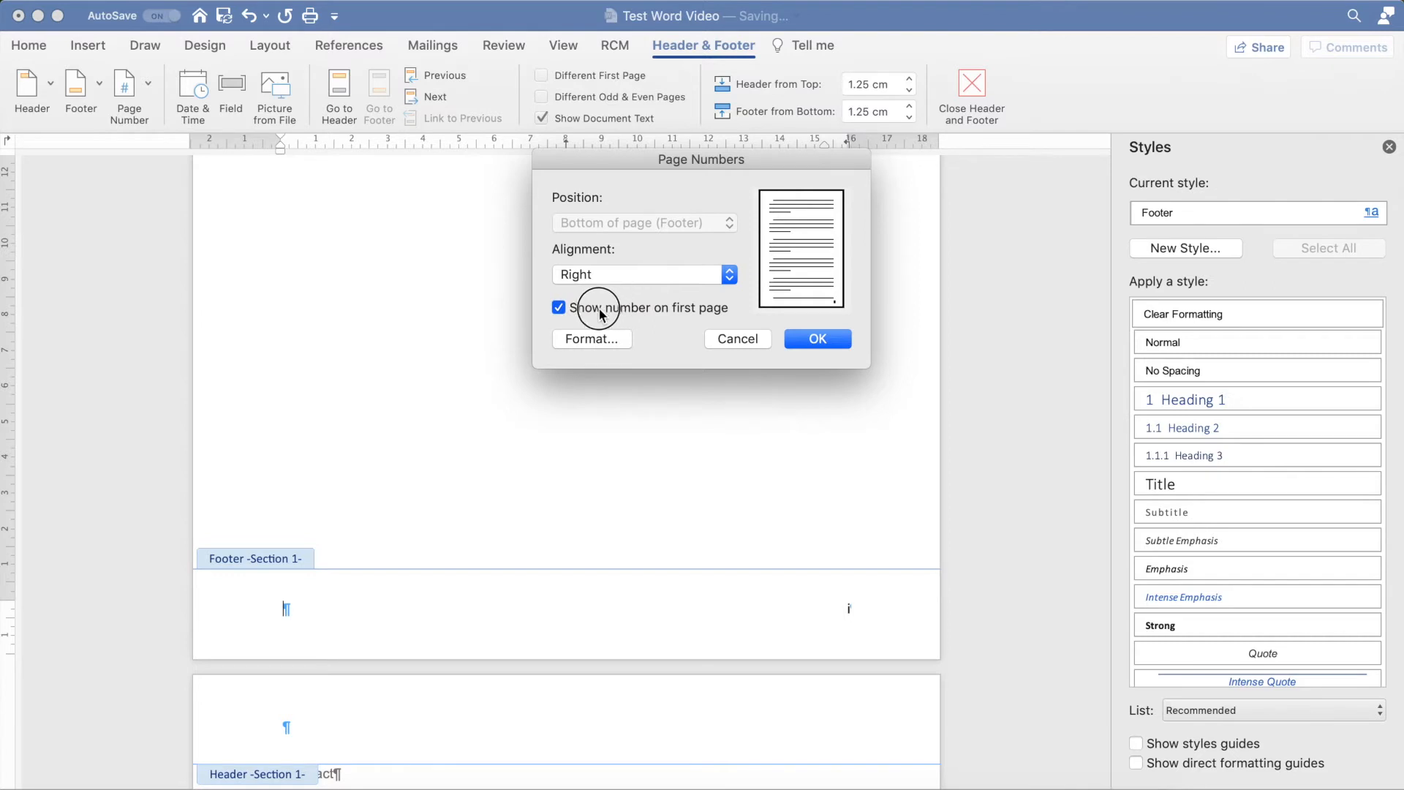
{"action": "left_click", "coordinate": [816, 342]}
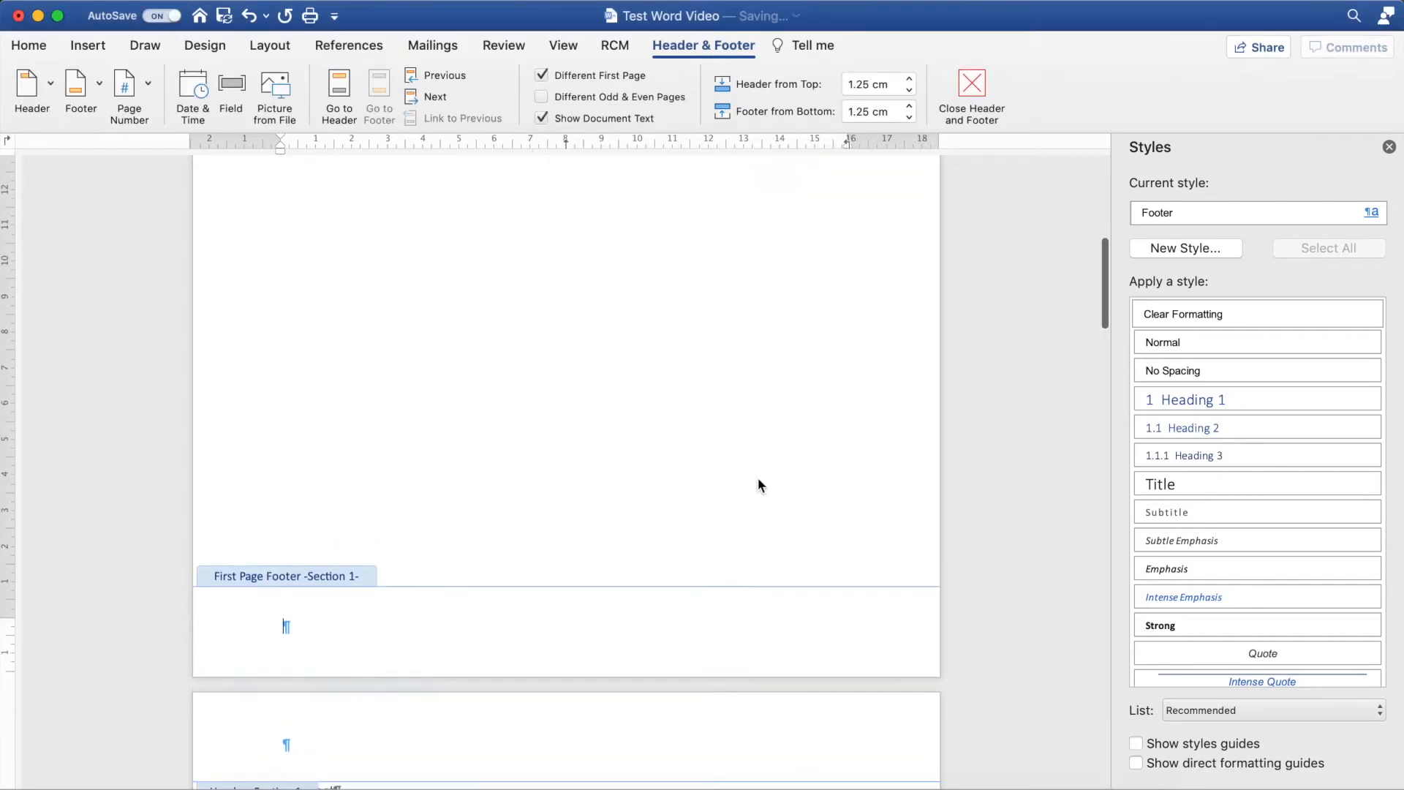
{"action": "double_click", "coordinate": [448, 327]}
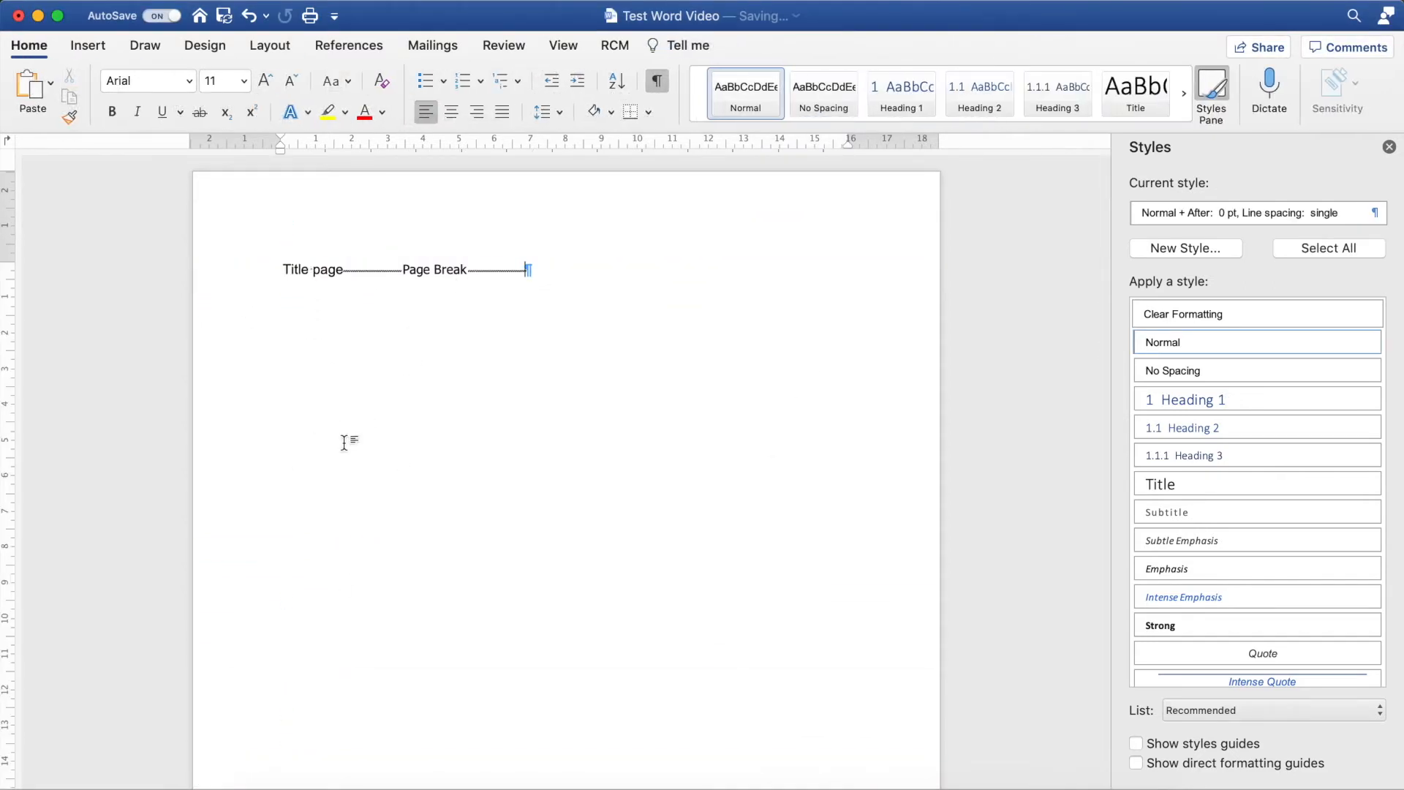
{"action": "scroll", "coordinate": [344, 580], "scroll_direction": "down", "scroll_amount": 10}
{"action": "scroll", "coordinate": [343, 583], "scroll_direction": "down", "scroll_amount": 2}
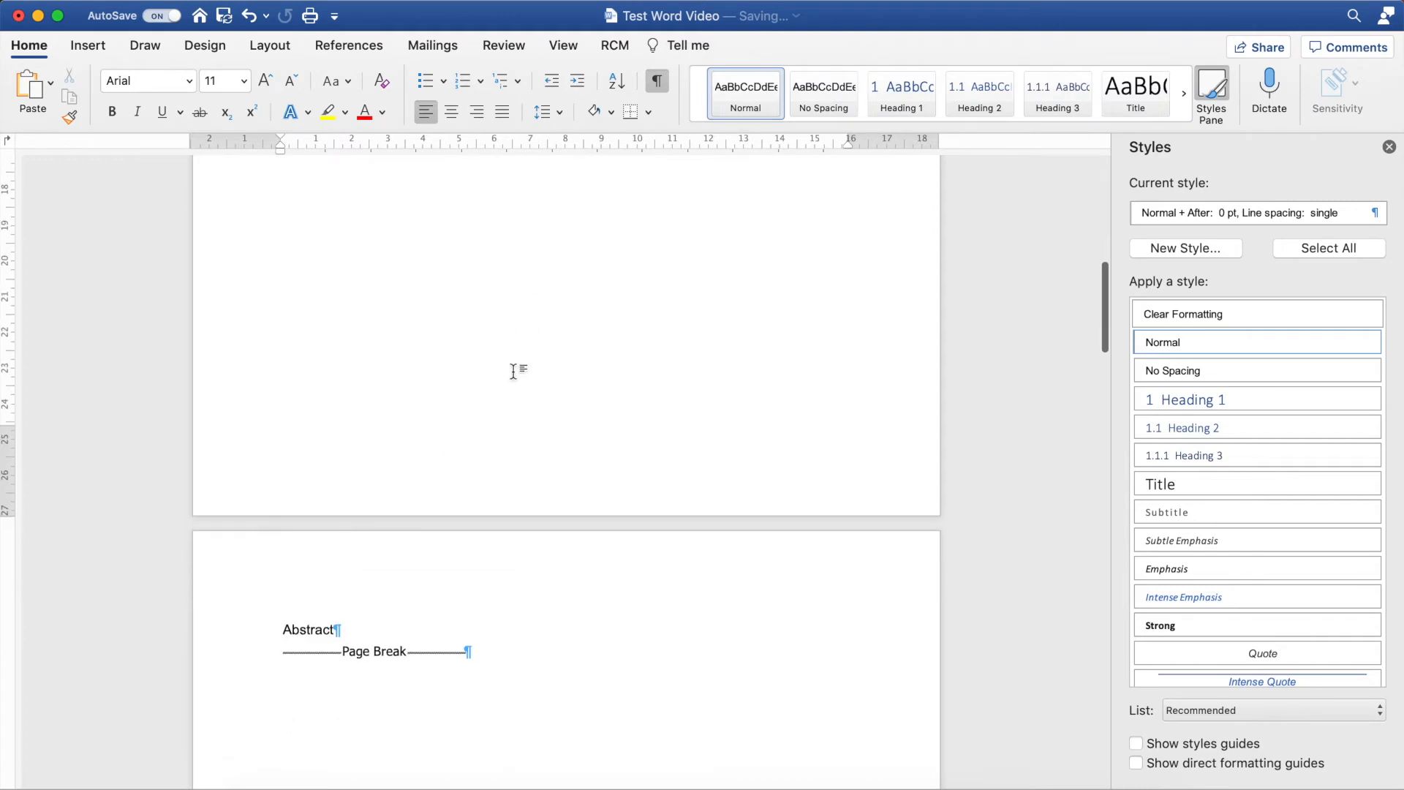
{"action": "scroll", "coordinate": [513, 371], "scroll_direction": "down", "scroll_amount": 20}
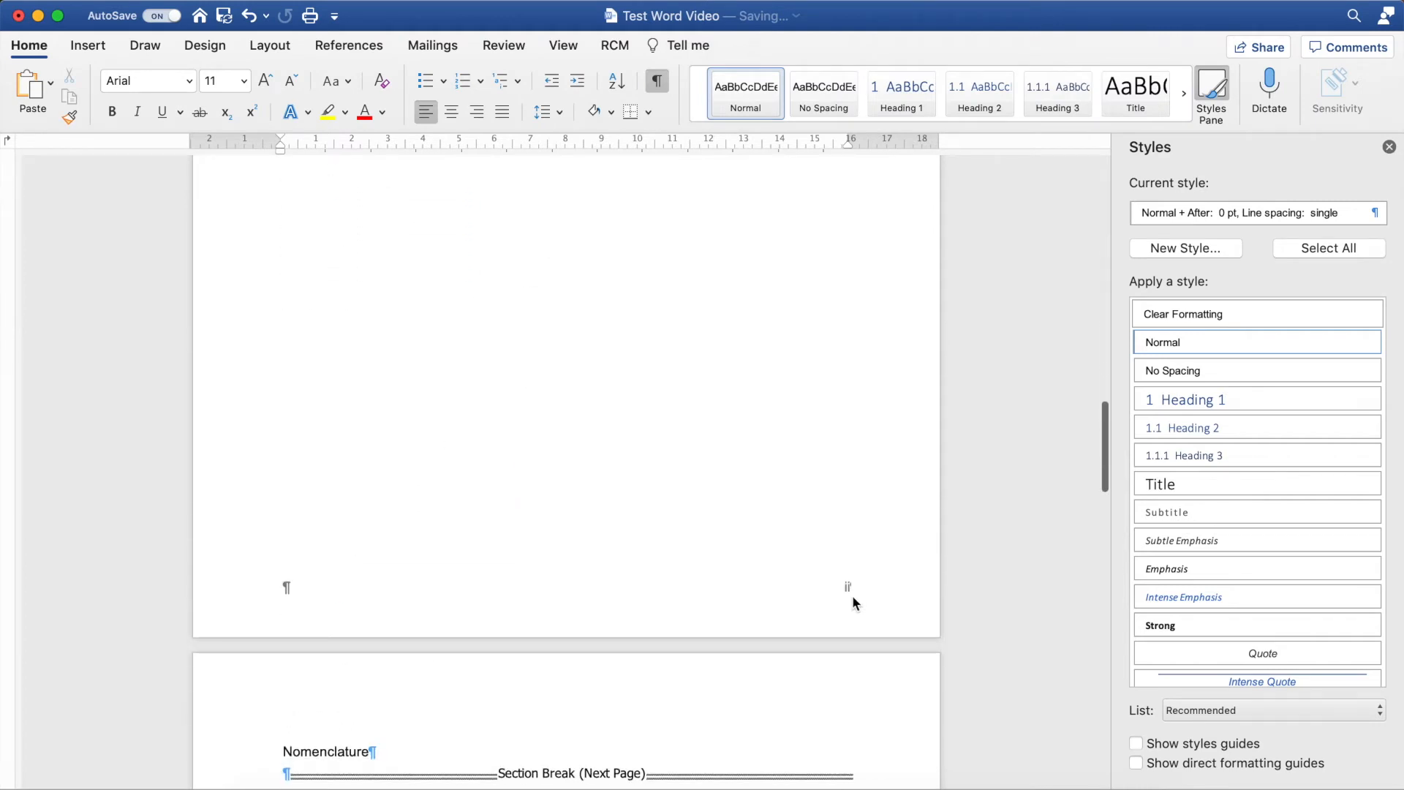
{"action": "scroll", "coordinate": [853, 596], "scroll_direction": "down", "scroll_amount": 15}
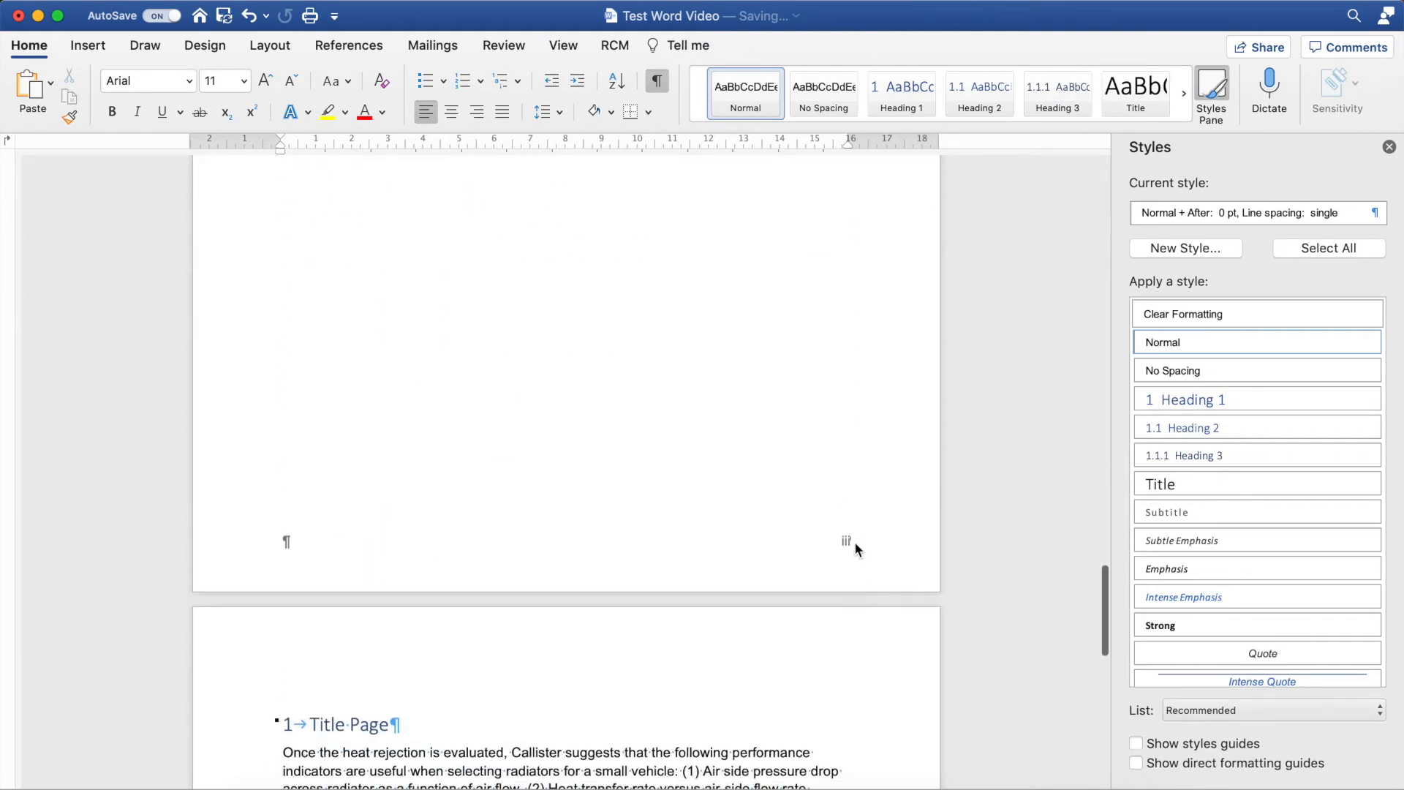
{"action": "scroll", "coordinate": [854, 542], "scroll_direction": "down", "scroll_amount": 15}
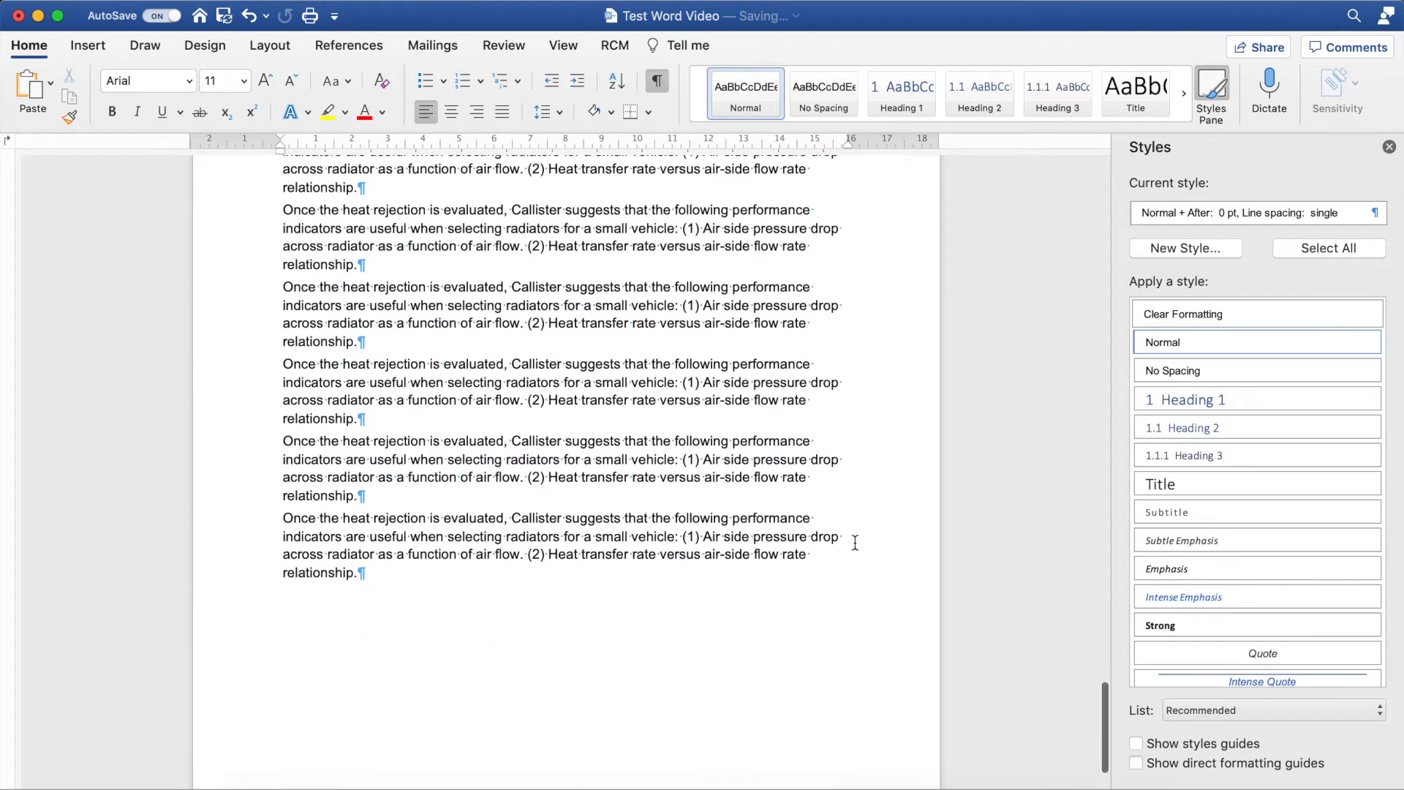
Open the Section 2 footer for editing and unlink it from the previous section's footer
{"action": "scroll", "coordinate": [854, 541], "scroll_direction": "down", "scroll_amount": 5}
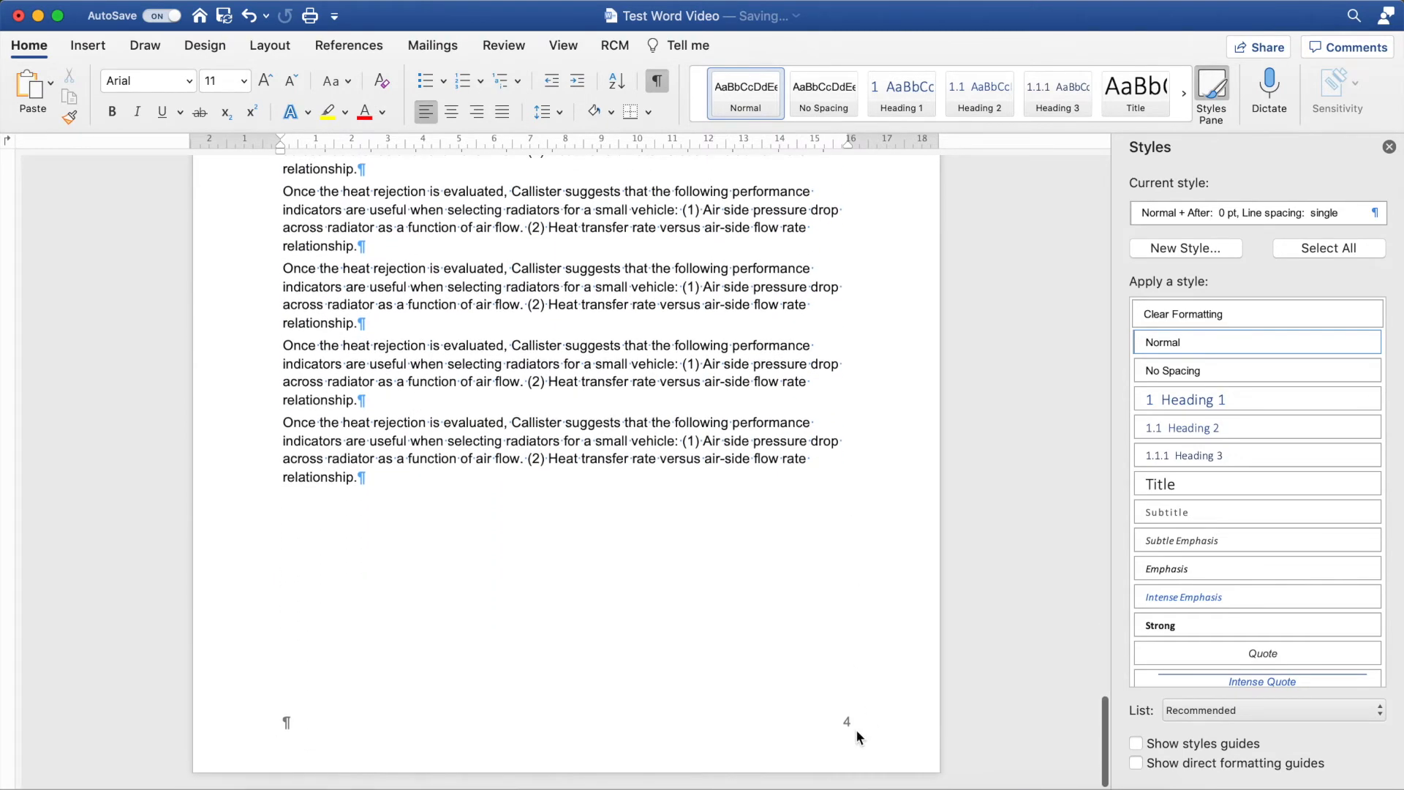
{"action": "double_click", "coordinate": [789, 735]}
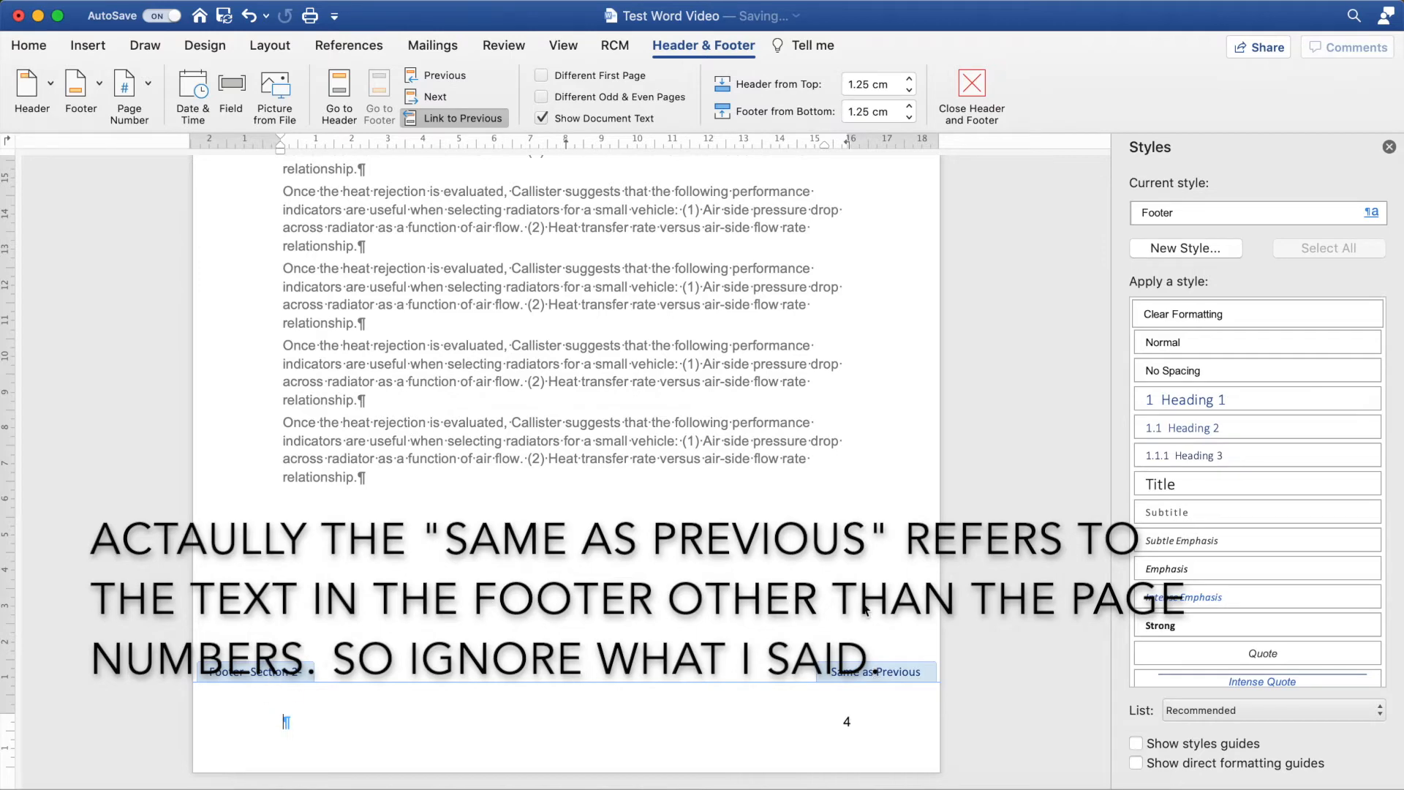
{"action": "left_click", "coordinate": [432, 120]}
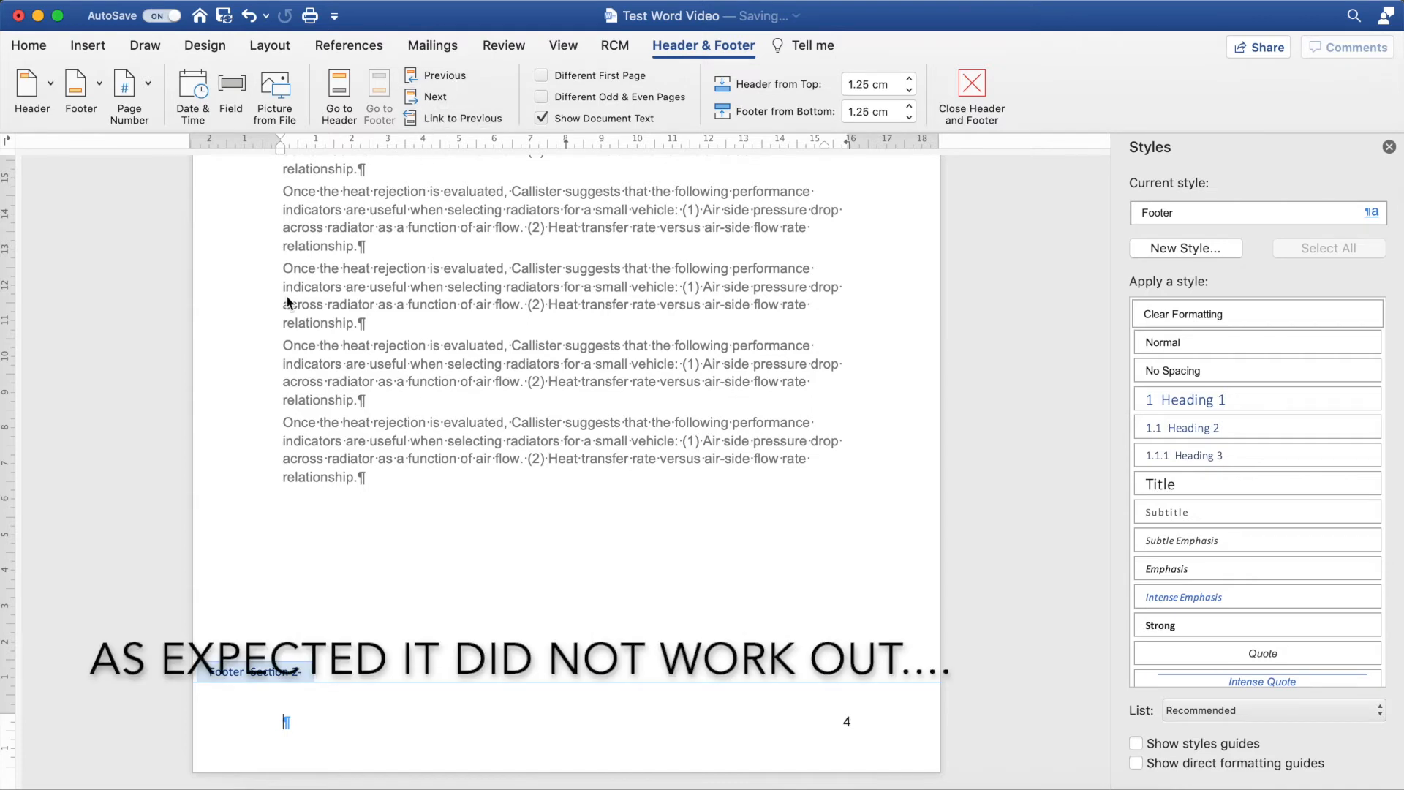
Apply right-aligned page numbers to the Section 2 footer, with the number shown on the first page
{"action": "left_click", "coordinate": [130, 108]}
{"action": "left_click", "coordinate": [245, 122]}
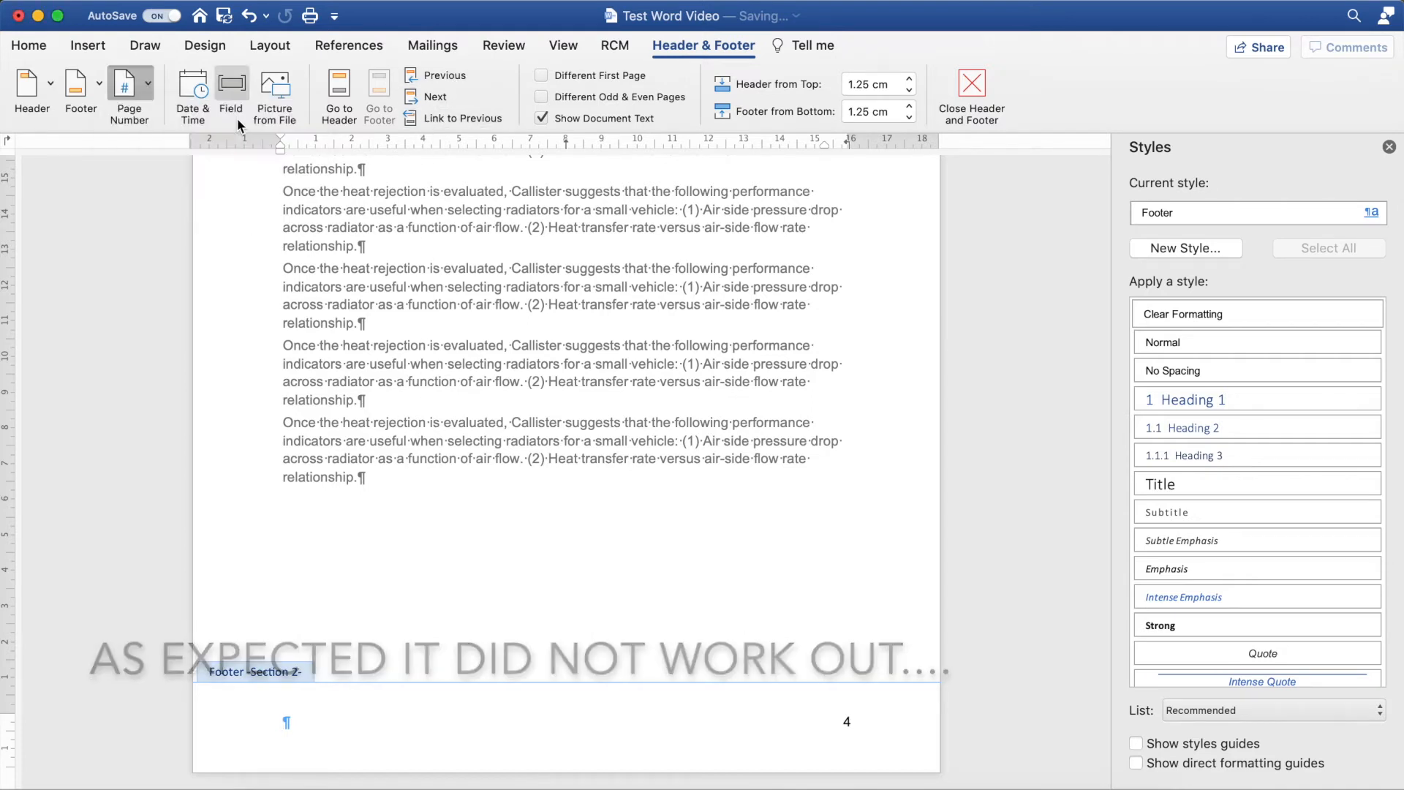
{"action": "left_click", "coordinate": [636, 273]}
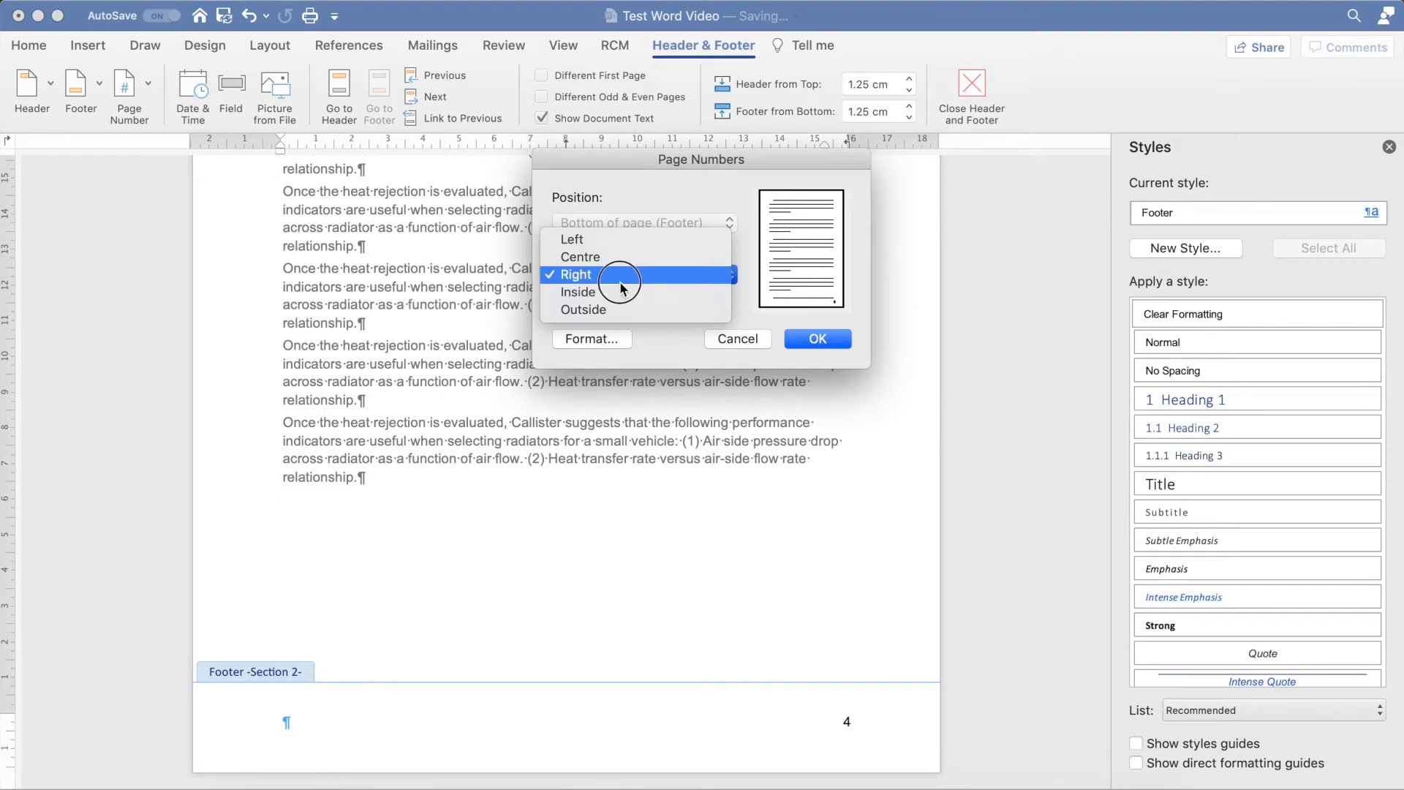
{"action": "left_click", "coordinate": [618, 278]}
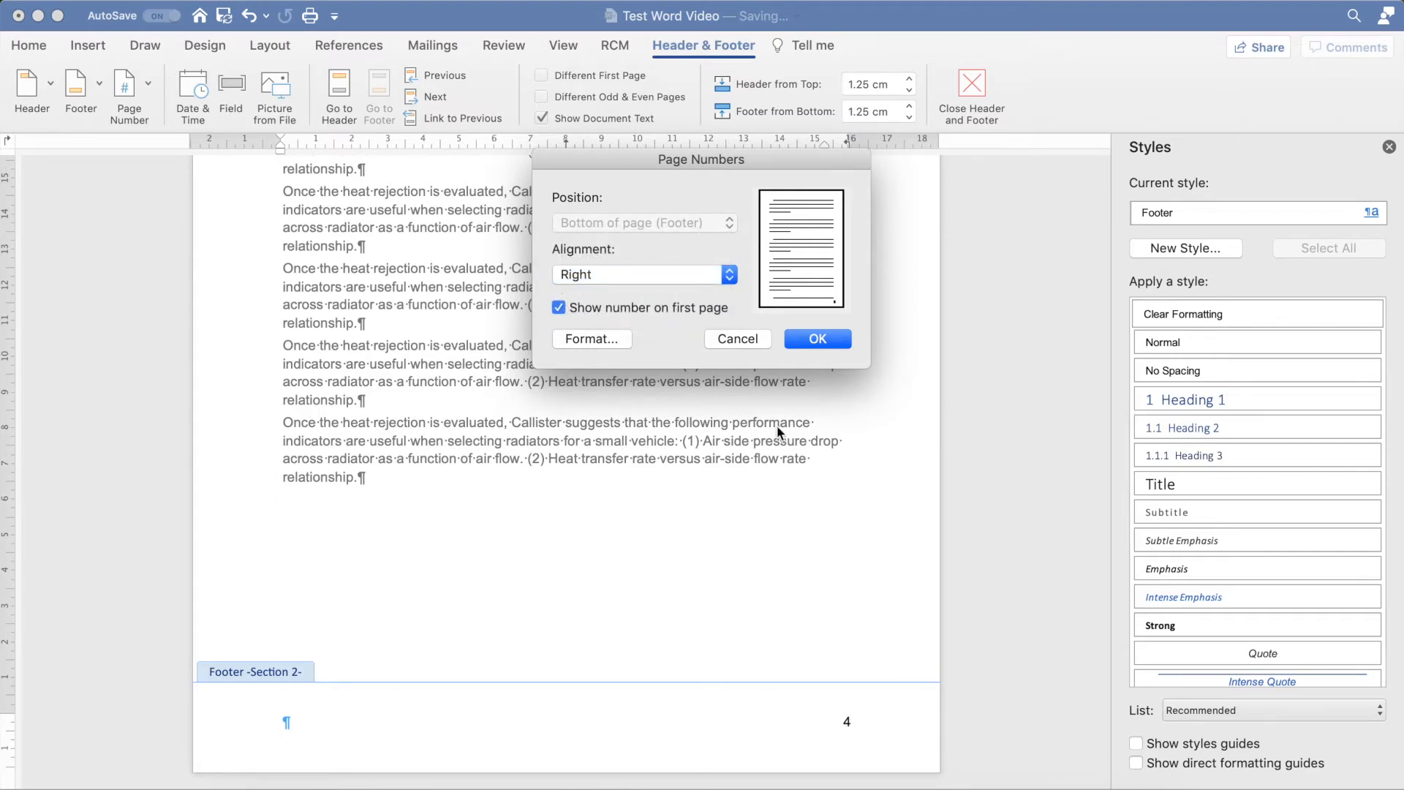
{"action": "left_click", "coordinate": [821, 342]}
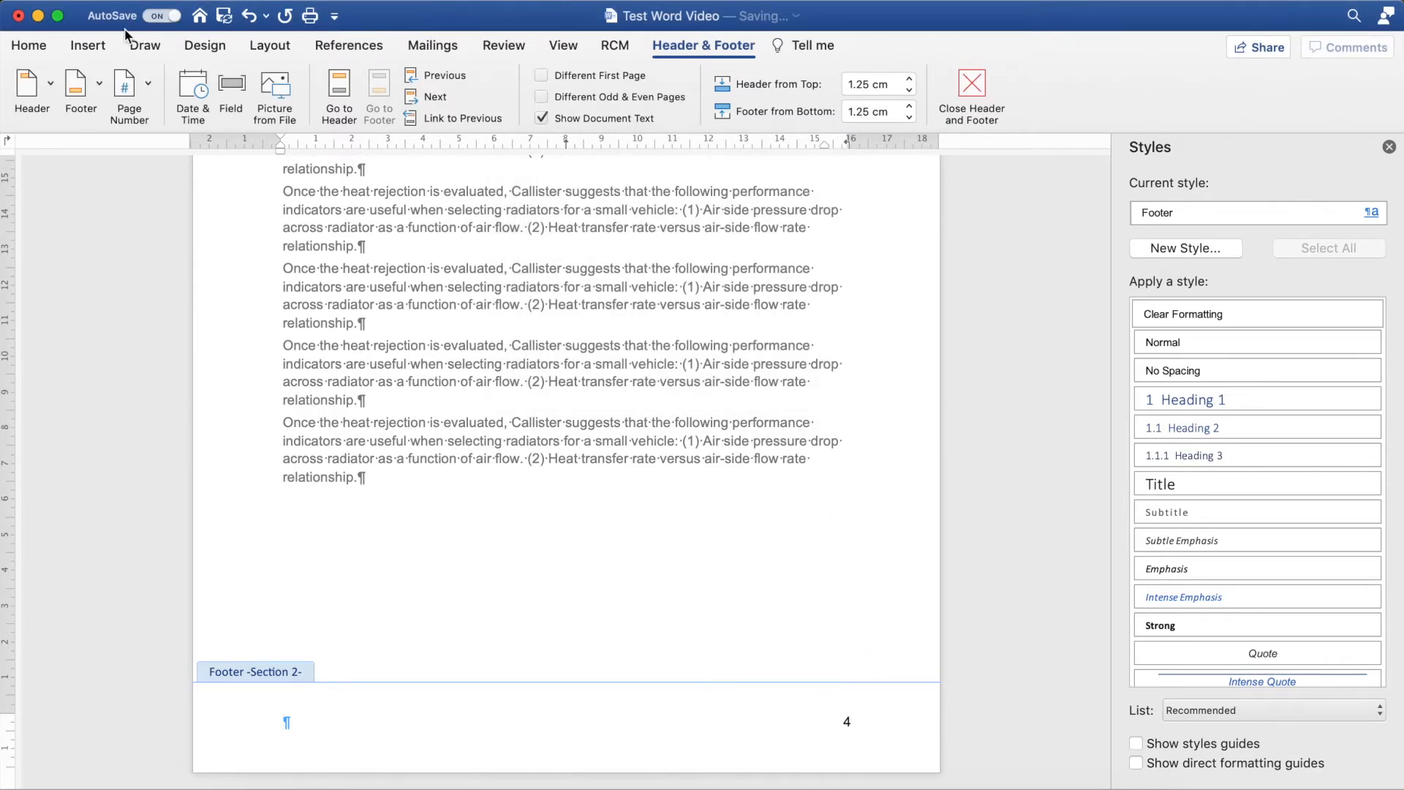
Set the Section 2 page numbering to start at 1, keeping the 1, 2, 3 number format
{"action": "left_click", "coordinate": [128, 88]}
{"action": "left_click", "coordinate": [146, 139]}
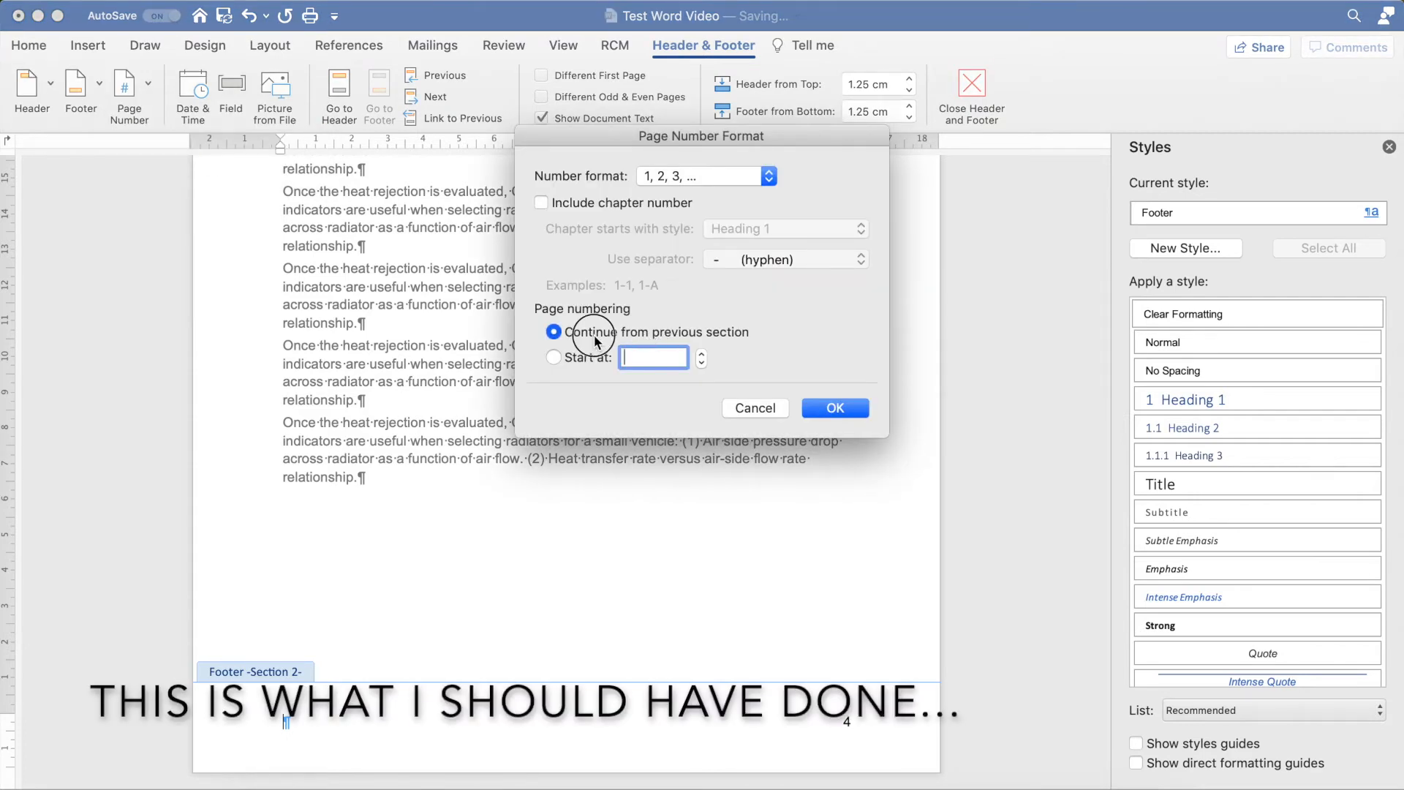
{"action": "left_click", "coordinate": [576, 360]}
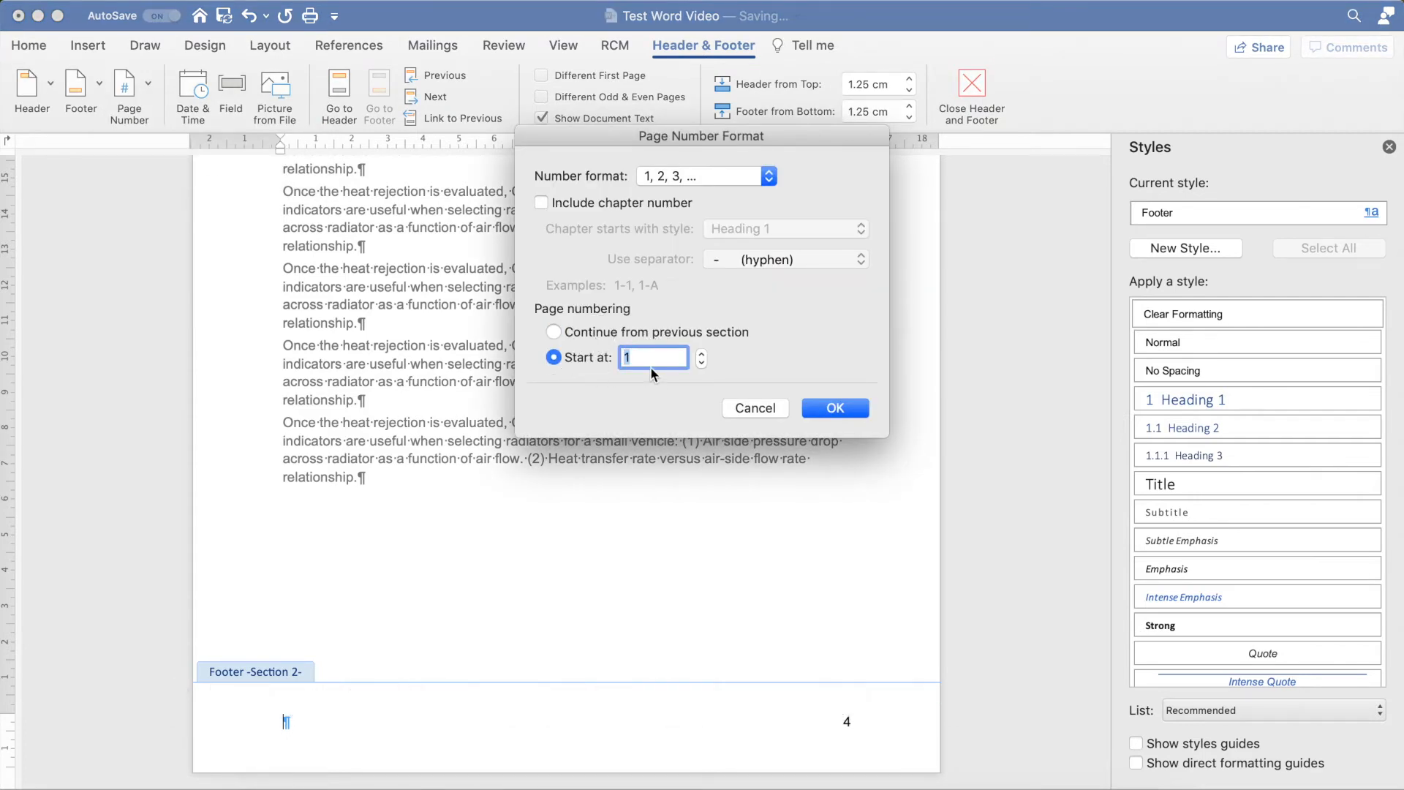
{"action": "left_click", "coordinate": [695, 175]}
{"action": "left_click", "coordinate": [698, 179]}
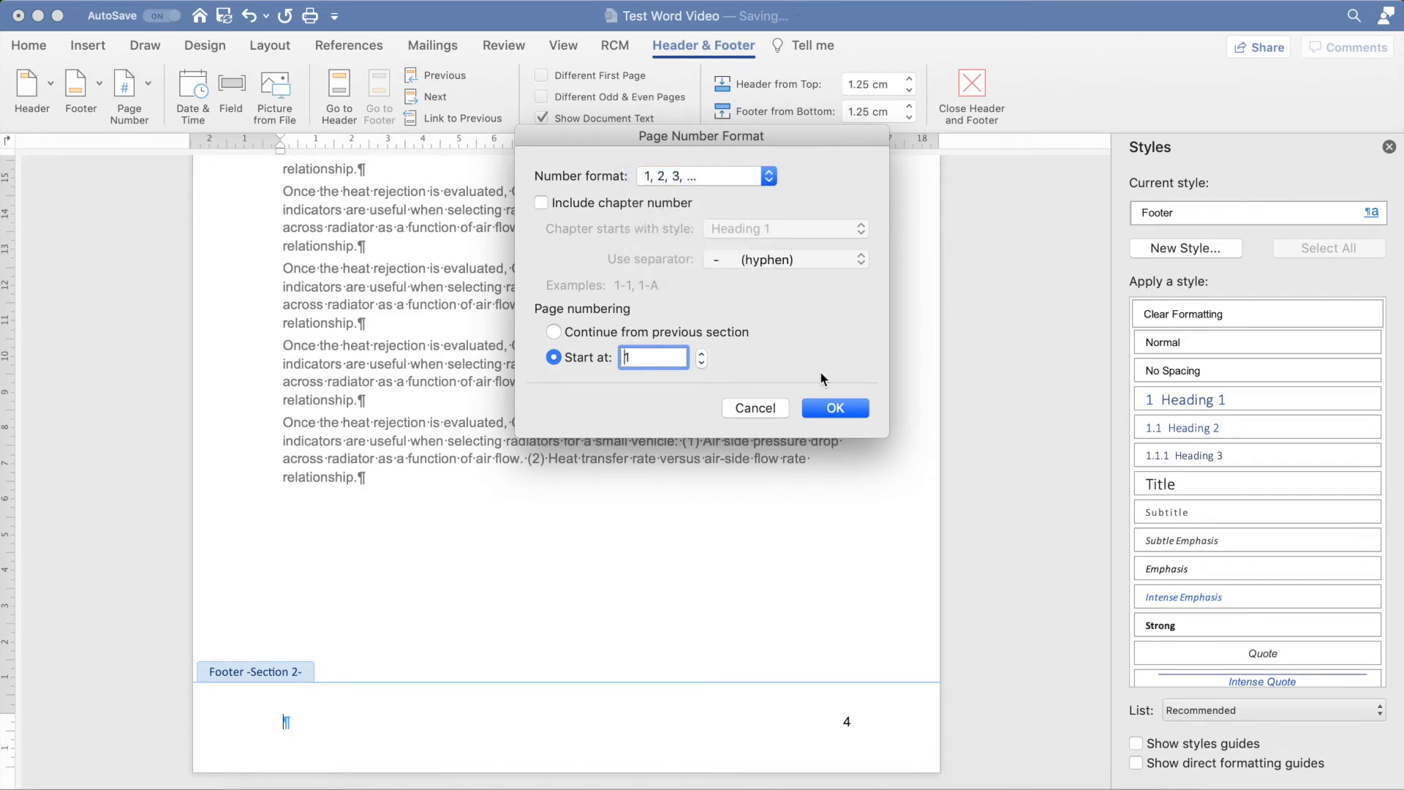
{"action": "left_click", "coordinate": [835, 410]}
{"action": "scroll", "coordinate": [846, 695], "scroll_direction": "down", "scroll_amount": 1}
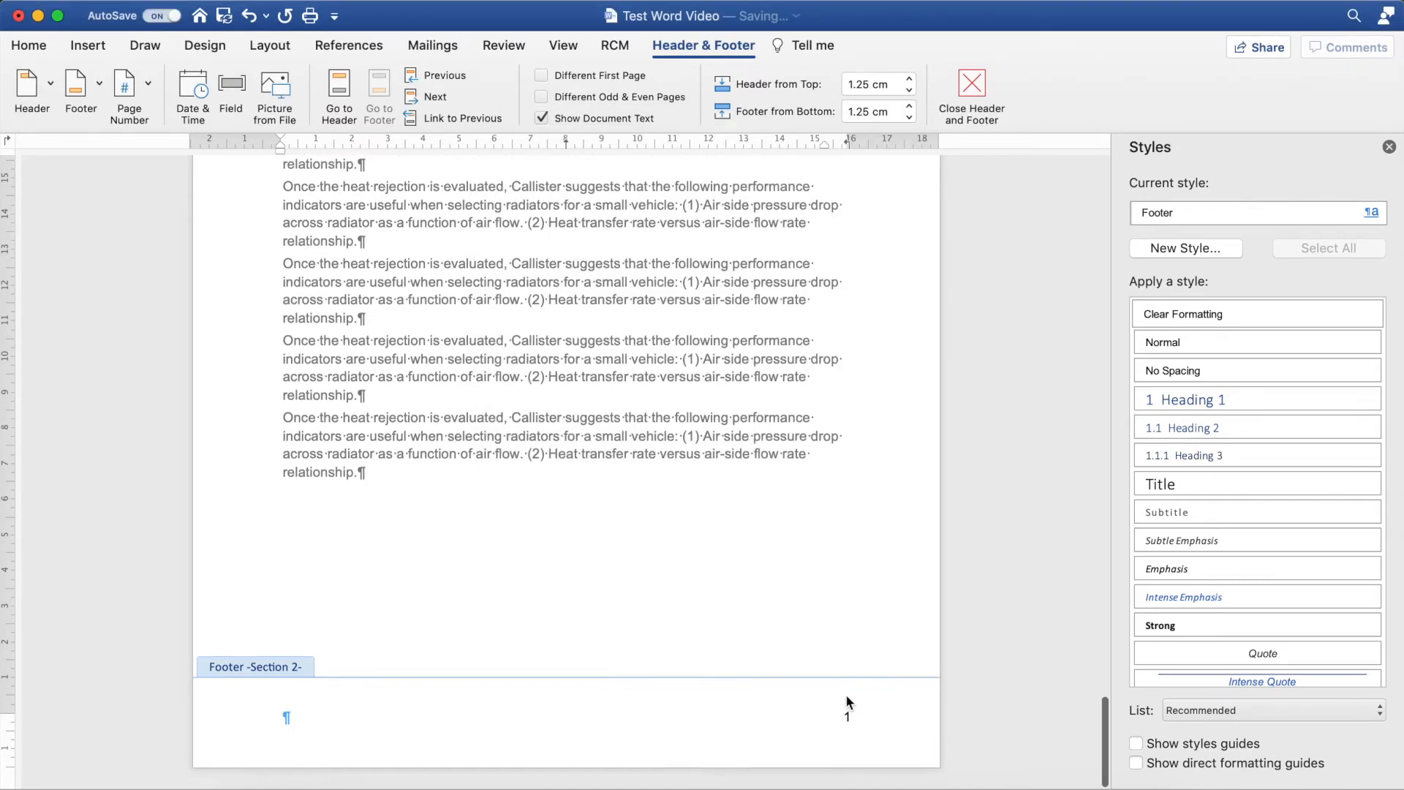
Copy the last heat-rejection paragraph and paste it repeatedly at the end of the document until the text runs onto another page
{"action": "double_click", "coordinate": [351, 479]}
{"action": "left_click_drag", "start_coordinate": [352, 480], "coordinate": [268, 426]}
{"action": "left_click", "coordinate": [299, 482]}
{"action": "left_click", "coordinate": [367, 588]}
{"action": "key", "text": "Return"}
{"action": "type", "text": "Once the heat rejection is evaluated, Callister suggests that the following performance indicators are useful when selecting radiators for a small vehicle: (1) Air side pressure drop across radiator as a function of air flow. (2) Heat transfer rate versus air-side flow rate relationship."}
{"action": "key", "text": "Return"}
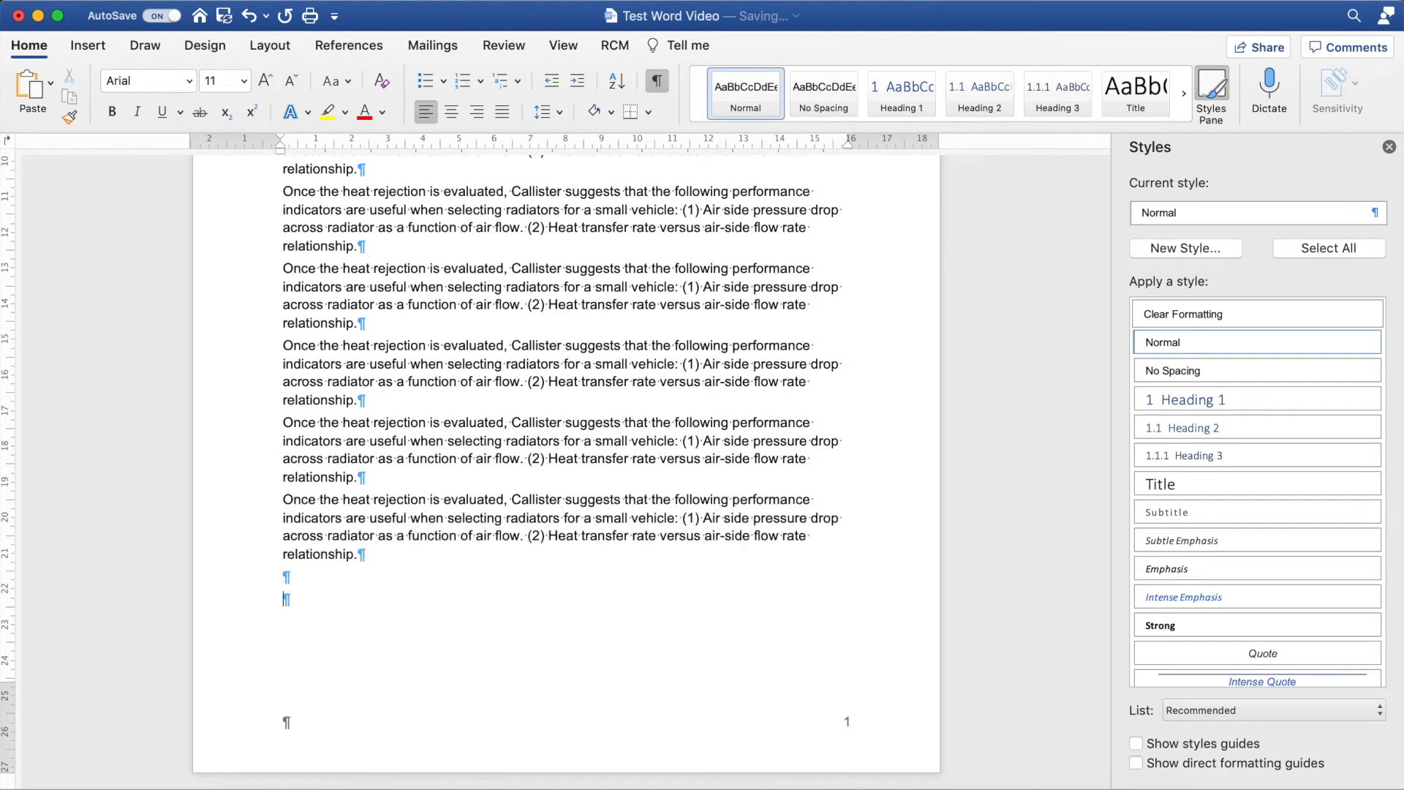
{"action": "key", "text": "super+v"}
{"action": "key", "text": "super+v"}
{"action": "scroll", "coordinate": [841, 672], "scroll_direction": "down", "scroll_amount": 9}
{"action": "scroll", "coordinate": [831, 715], "scroll_direction": "up", "scroll_amount": 8}
Insert a page break below the last pasted paragraph and enter A3 on the new page
{"action": "scroll", "coordinate": [831, 716], "scroll_direction": "down", "scroll_amount": 1}
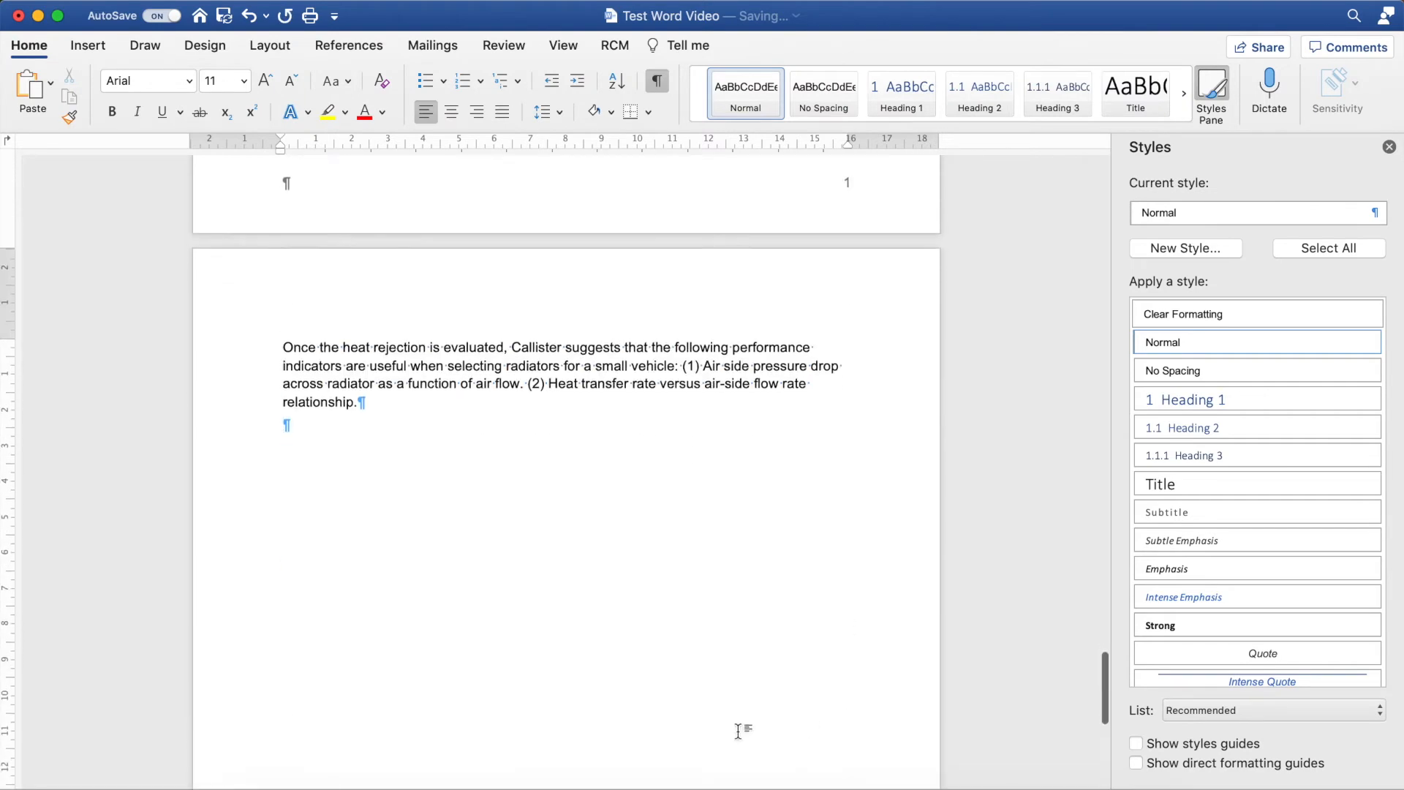
{"action": "key", "text": "super+Return"}
{"action": "scroll", "coordinate": [386, 492], "scroll_direction": "down", "scroll_amount": 4}
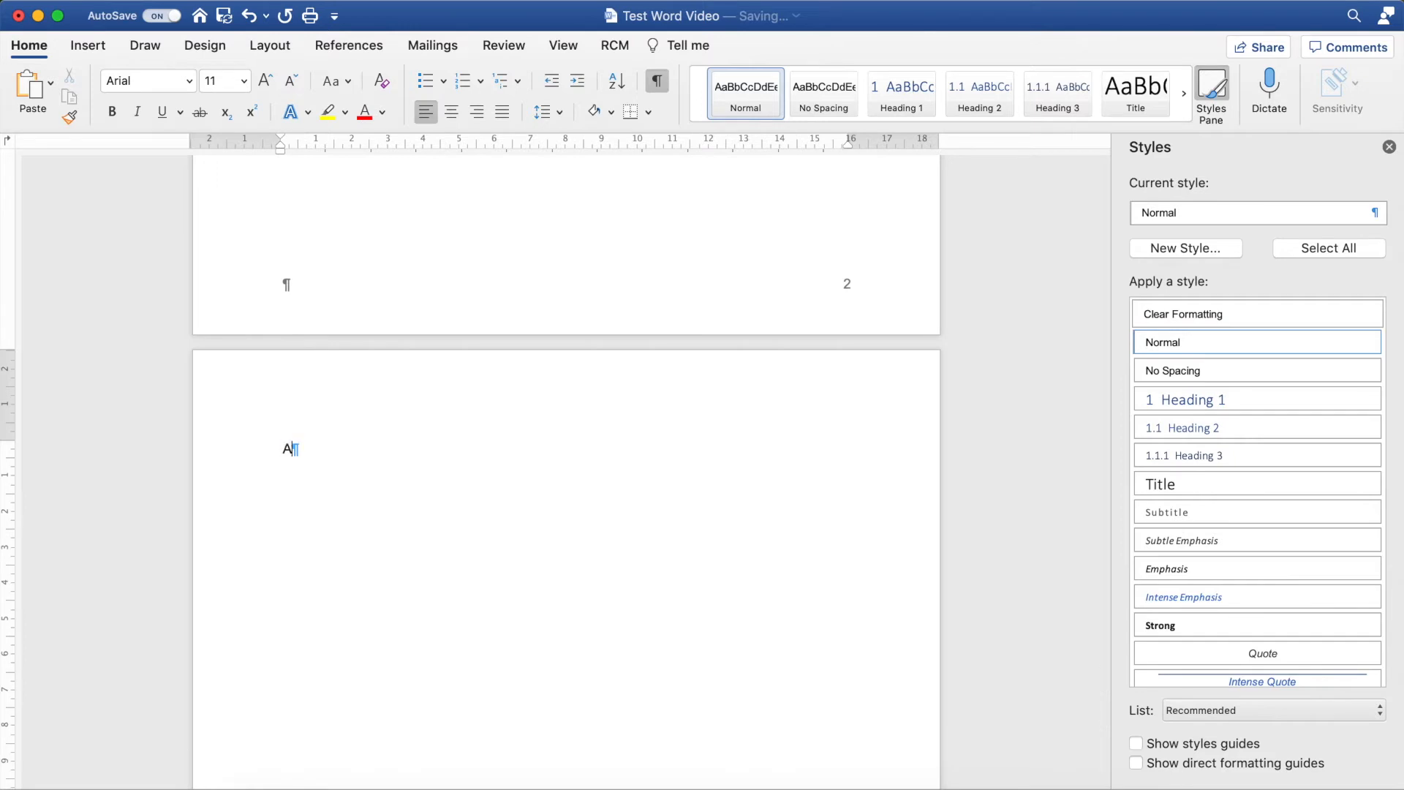
Insert a next-page section break at the page break line below the last heat-rejection paragraph
{"action": "scroll", "coordinate": [394, 271], "scroll_direction": "up", "scroll_amount": 10}
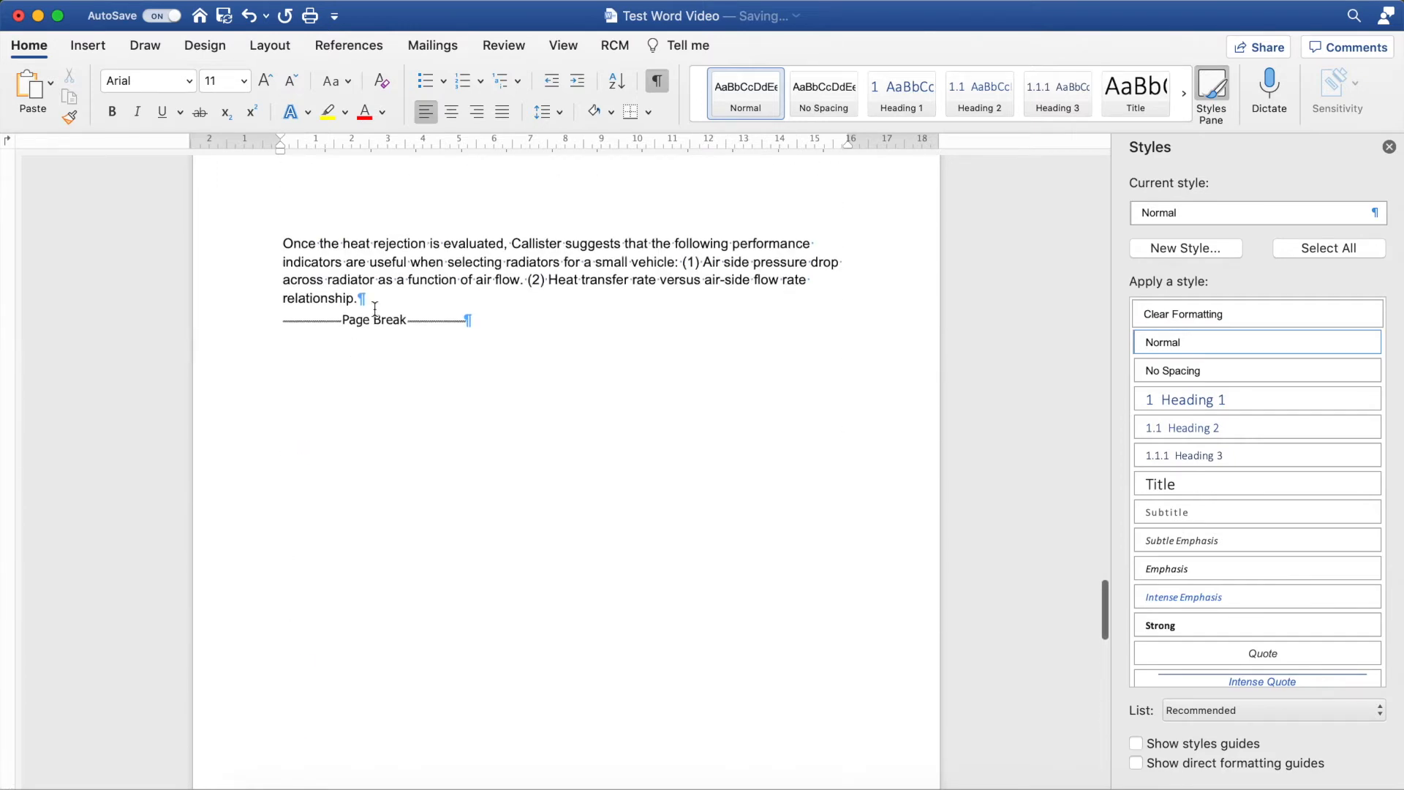
{"action": "scroll", "coordinate": [371, 302], "scroll_direction": "up", "scroll_amount": 2}
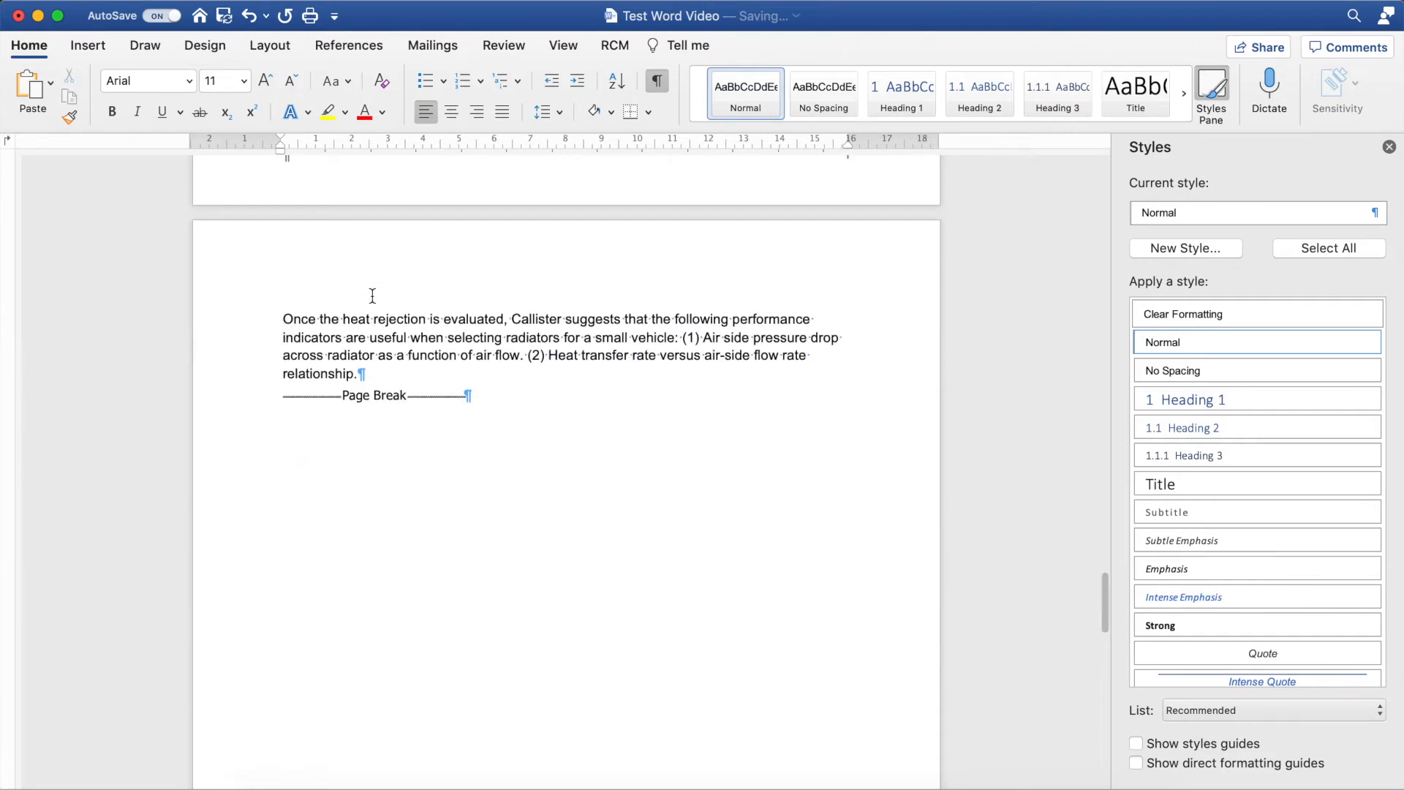
{"action": "left_click", "coordinate": [375, 378]}
{"action": "left_click", "coordinate": [521, 395]}
{"action": "left_click", "coordinate": [270, 45]}
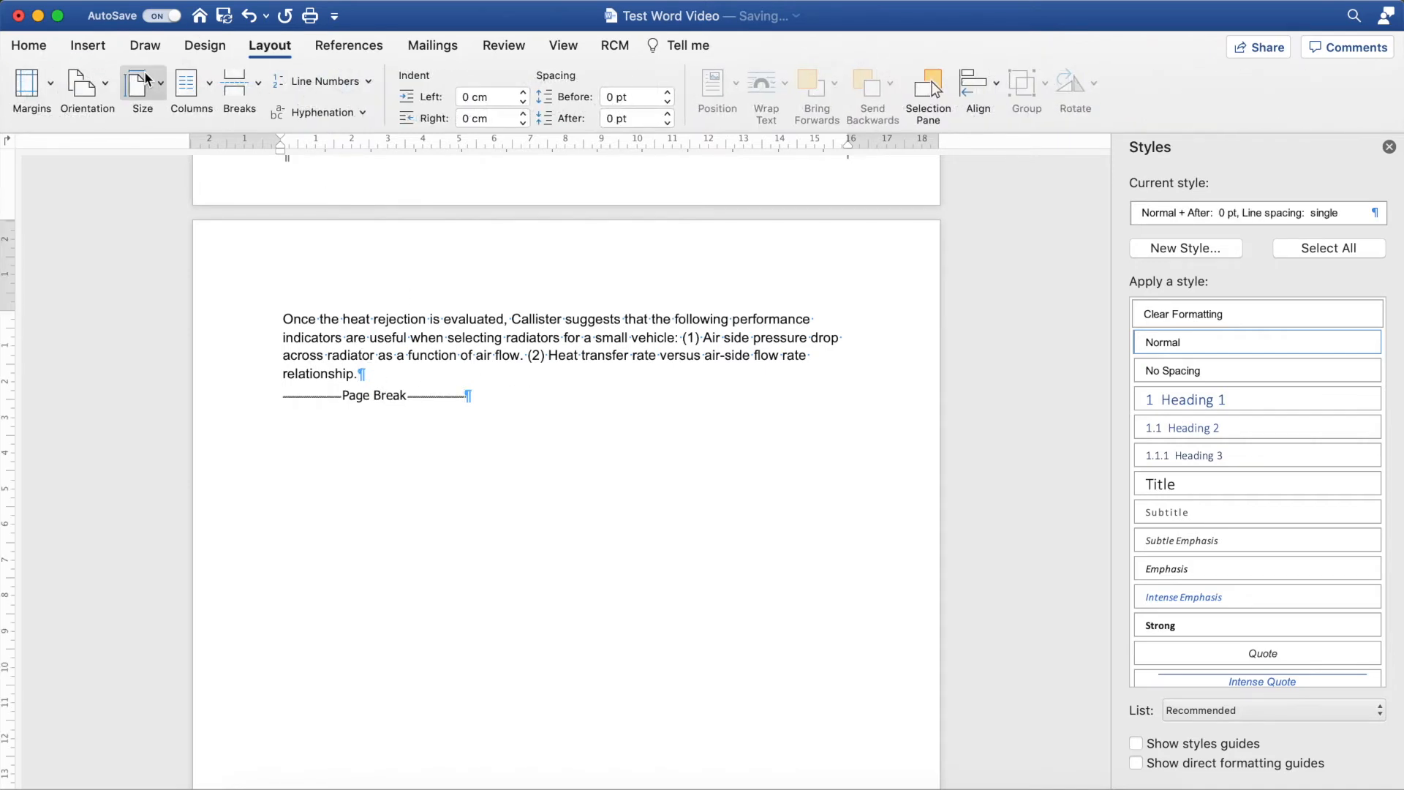
{"action": "left_click", "coordinate": [235, 91]}
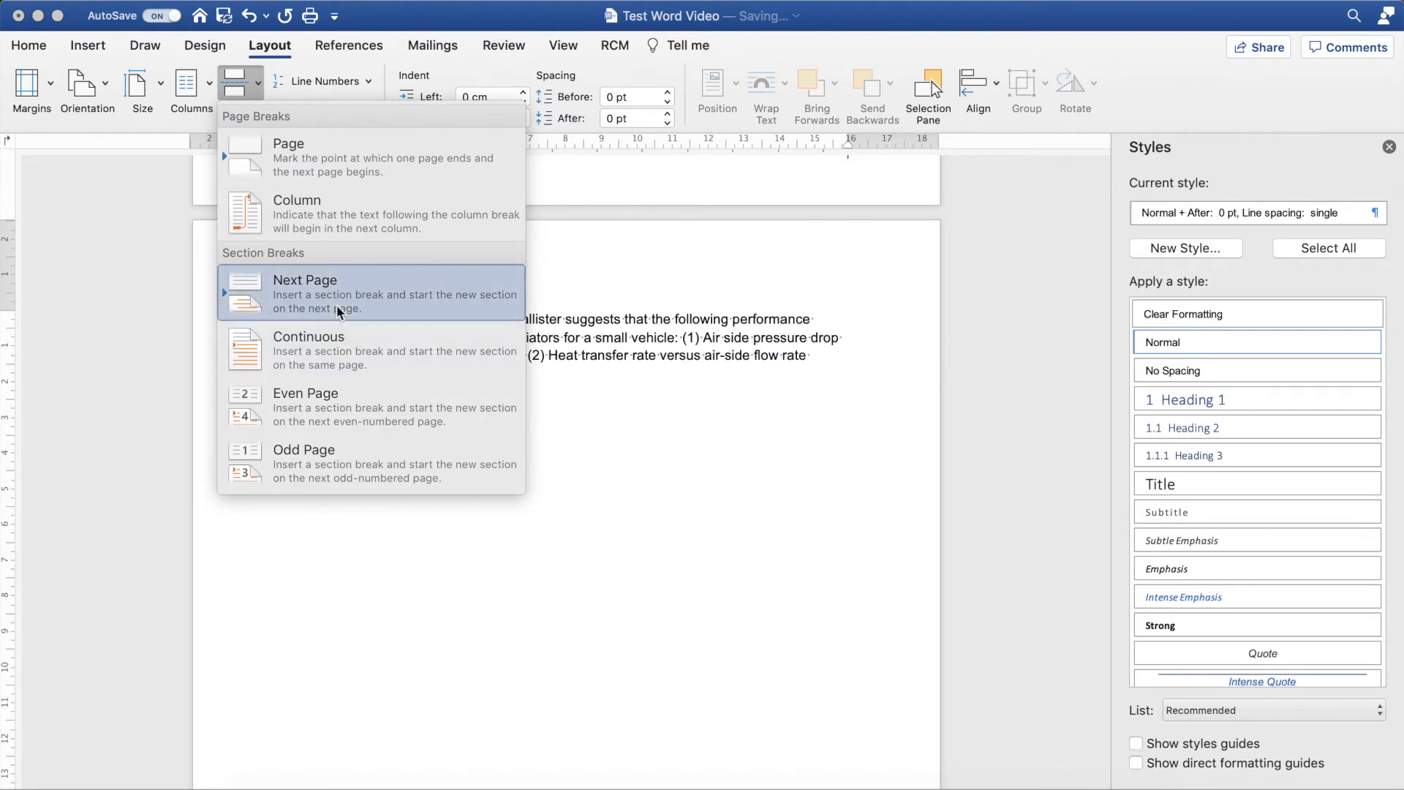
{"action": "left_click", "coordinate": [336, 313]}
Examine the page numbers on the pages around the new section break and the link status of the Section 3 footer
{"action": "scroll", "coordinate": [315, 602], "scroll_direction": "up", "scroll_amount": 10}
{"action": "scroll", "coordinate": [539, 444], "scroll_direction": "down", "scroll_amount": 11}
{"action": "scroll", "coordinate": [536, 512], "scroll_direction": "up", "scroll_amount": 5}
{"action": "scroll", "coordinate": [533, 512], "scroll_direction": "down", "scroll_amount": 8}
{"action": "scroll", "coordinate": [534, 512], "scroll_direction": "up", "scroll_amount": 5}
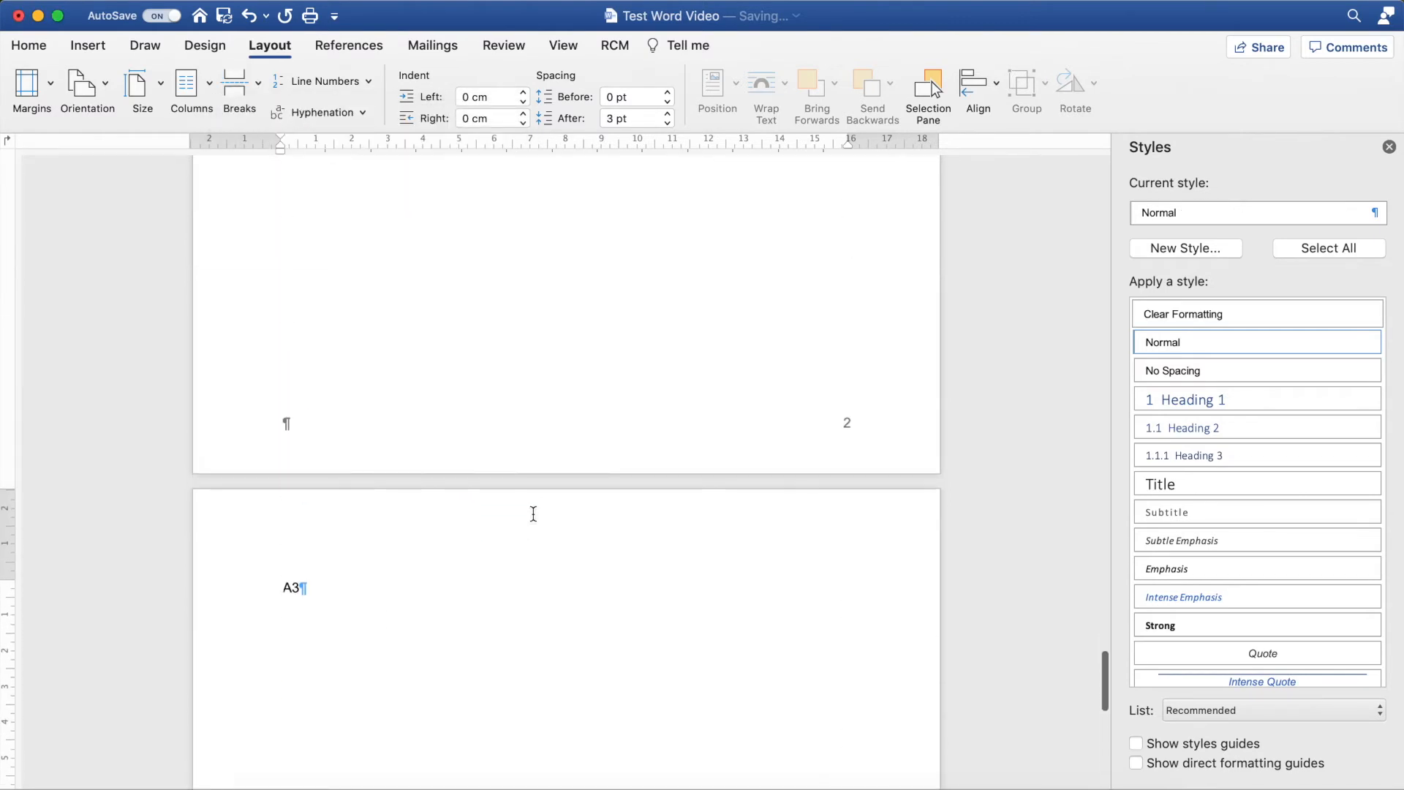
{"action": "scroll", "coordinate": [856, 442], "scroll_direction": "down", "scroll_amount": 2}
{"action": "scroll", "coordinate": [848, 439], "scroll_direction": "up", "scroll_amount": 20}
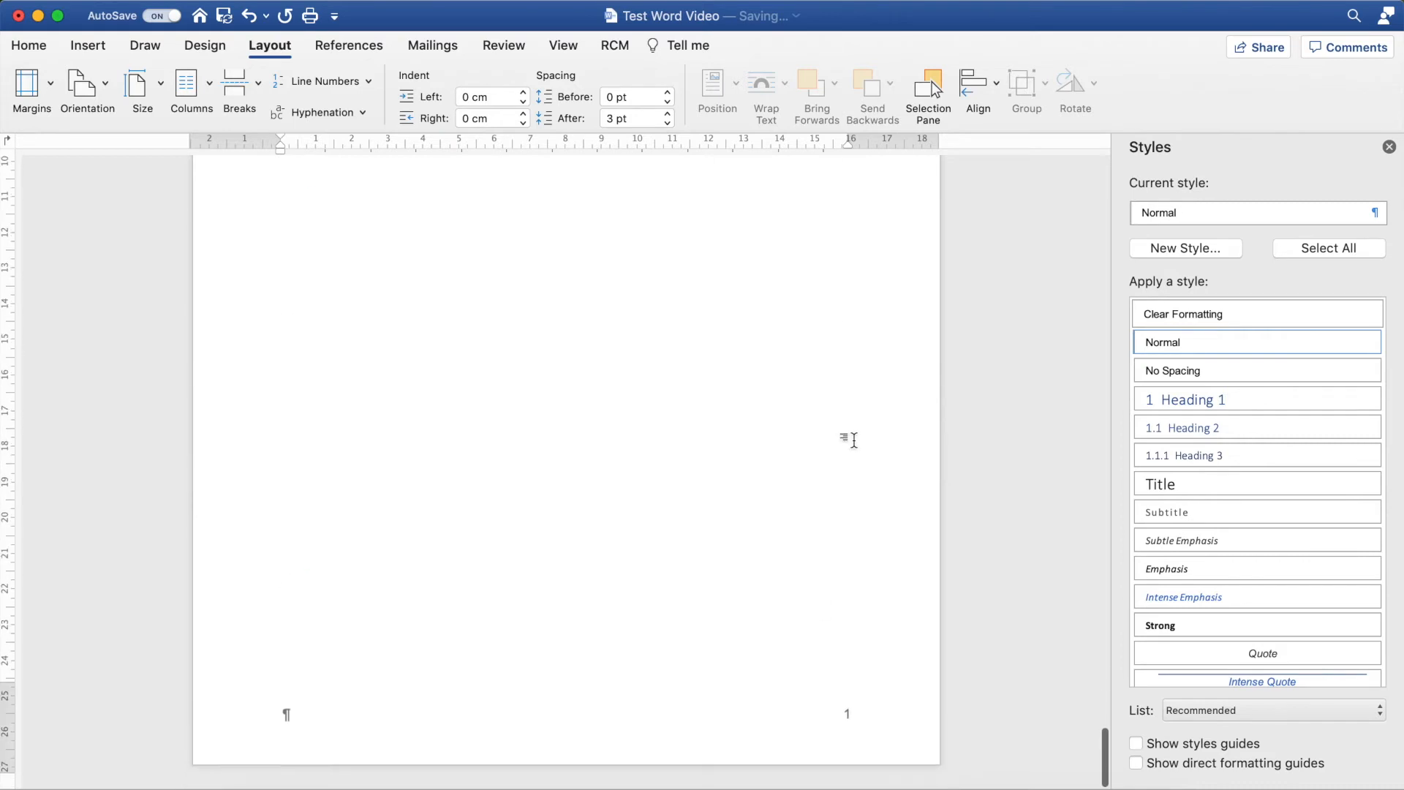
{"action": "double_click", "coordinate": [861, 735]}
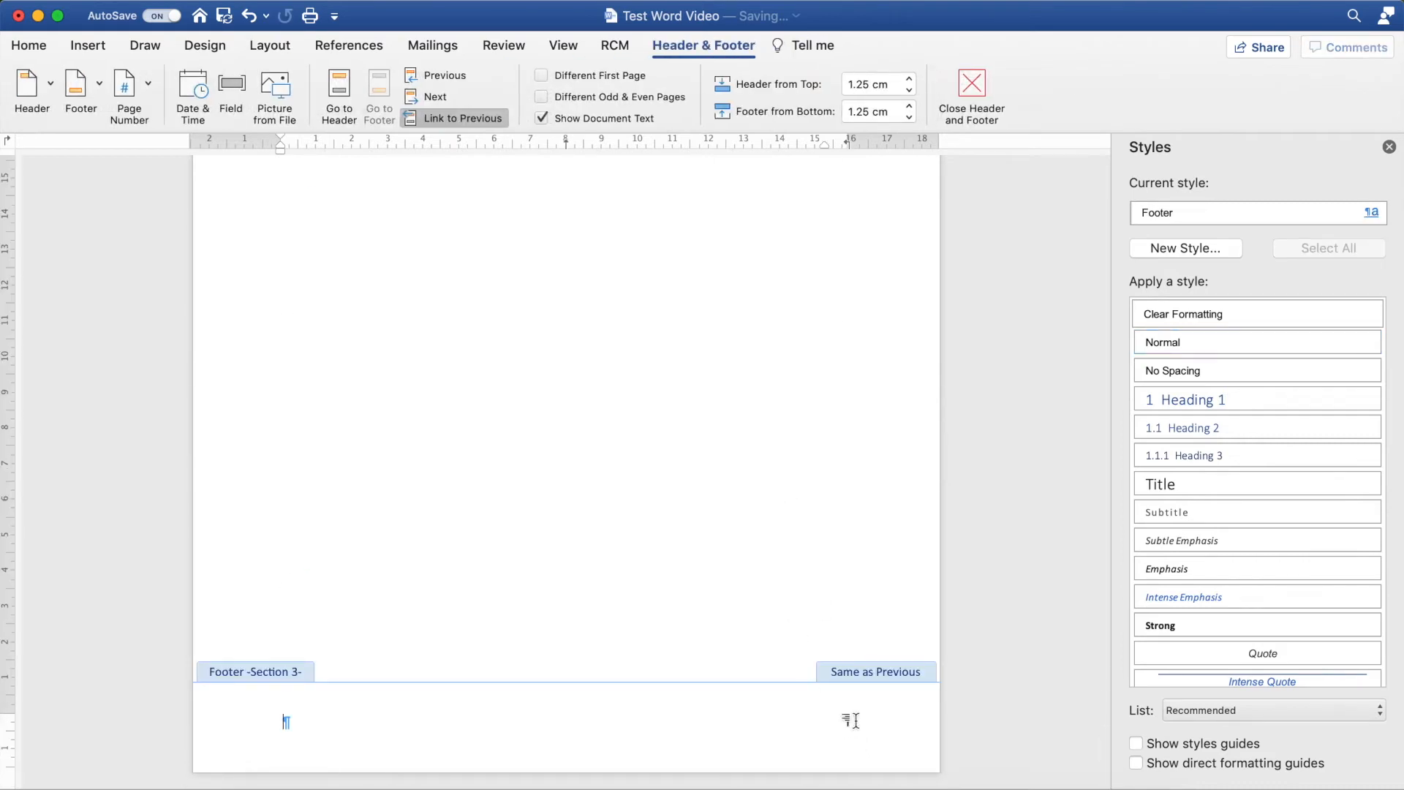
{"action": "scroll", "coordinate": [806, 681], "scroll_direction": "down", "scroll_amount": 10}
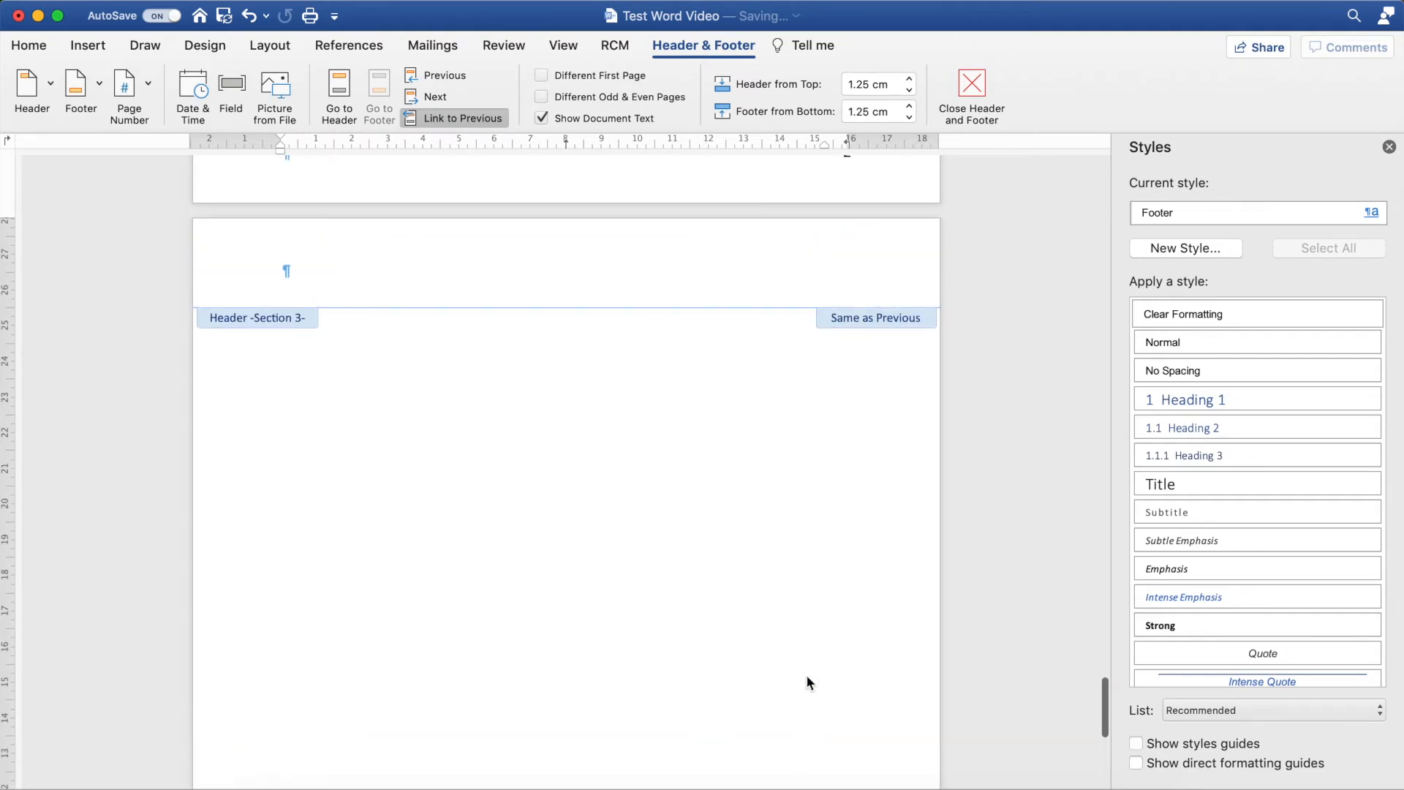
{"action": "double_click", "coordinate": [477, 463]}
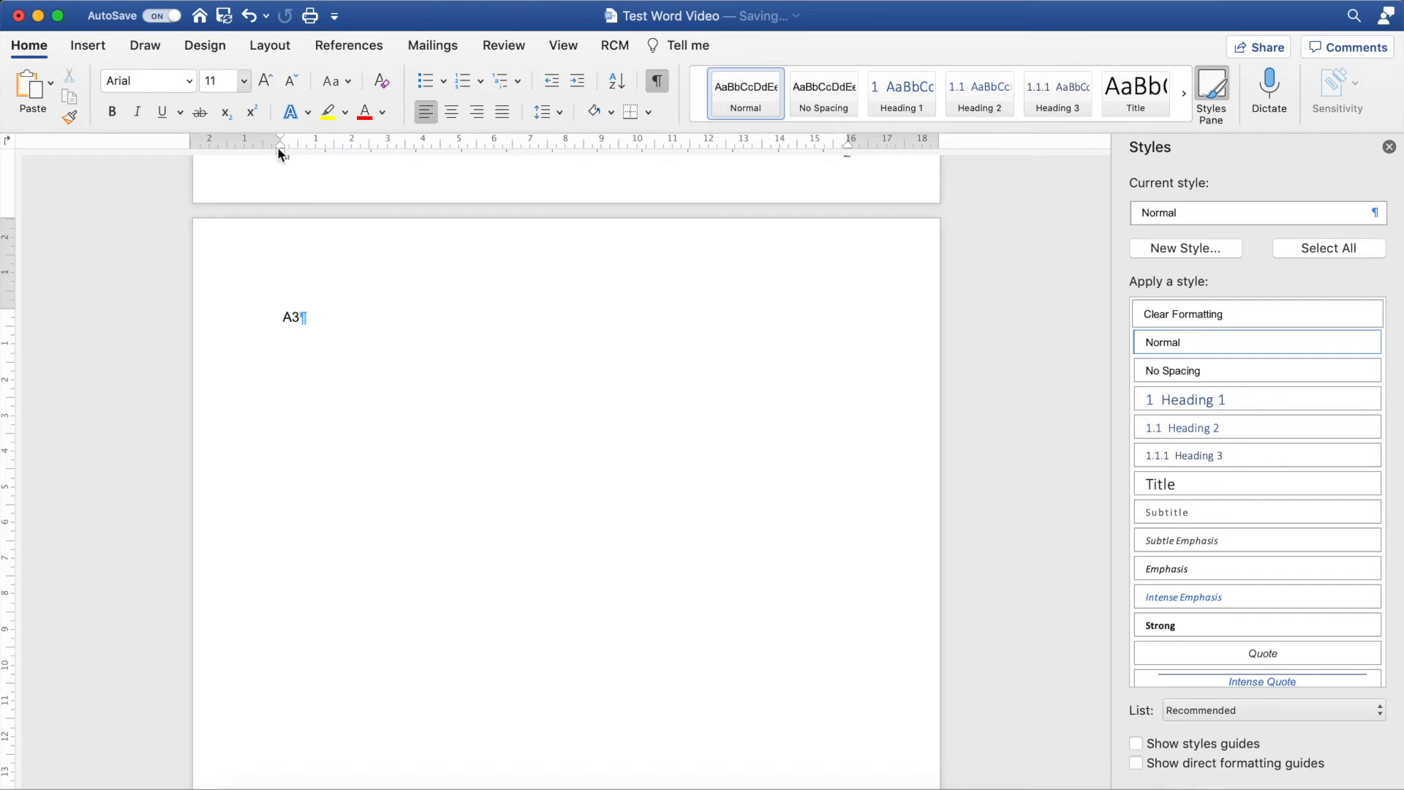
Add blank lines below A3, insert a page break and enter the letter a on the new page
{"action": "scroll", "coordinate": [367, 368], "scroll_direction": "down", "scroll_amount": 1}
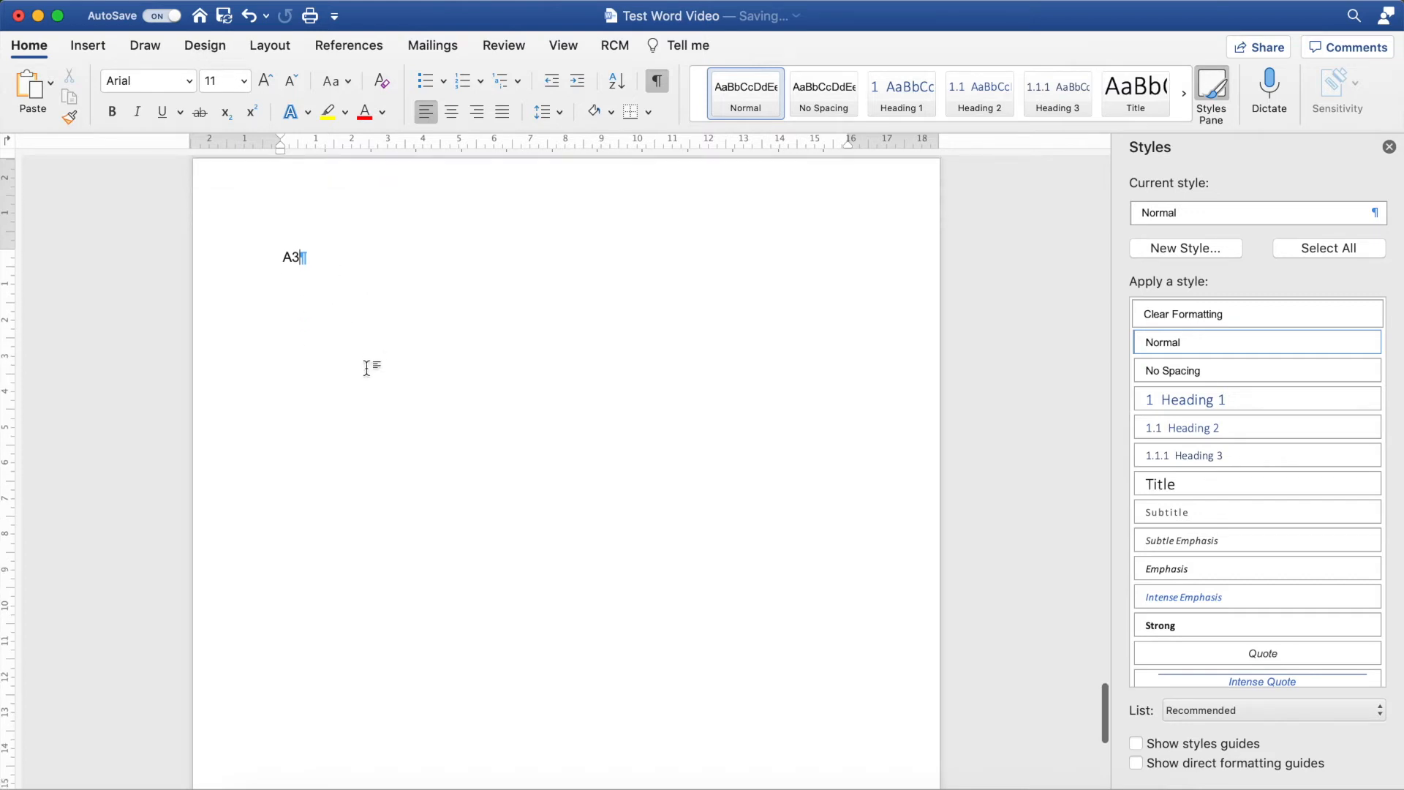
{"action": "scroll", "coordinate": [367, 368], "scroll_direction": "up", "scroll_amount": 2}
{"action": "key", "text": "Return"}
{"action": "key", "text": "Return"}
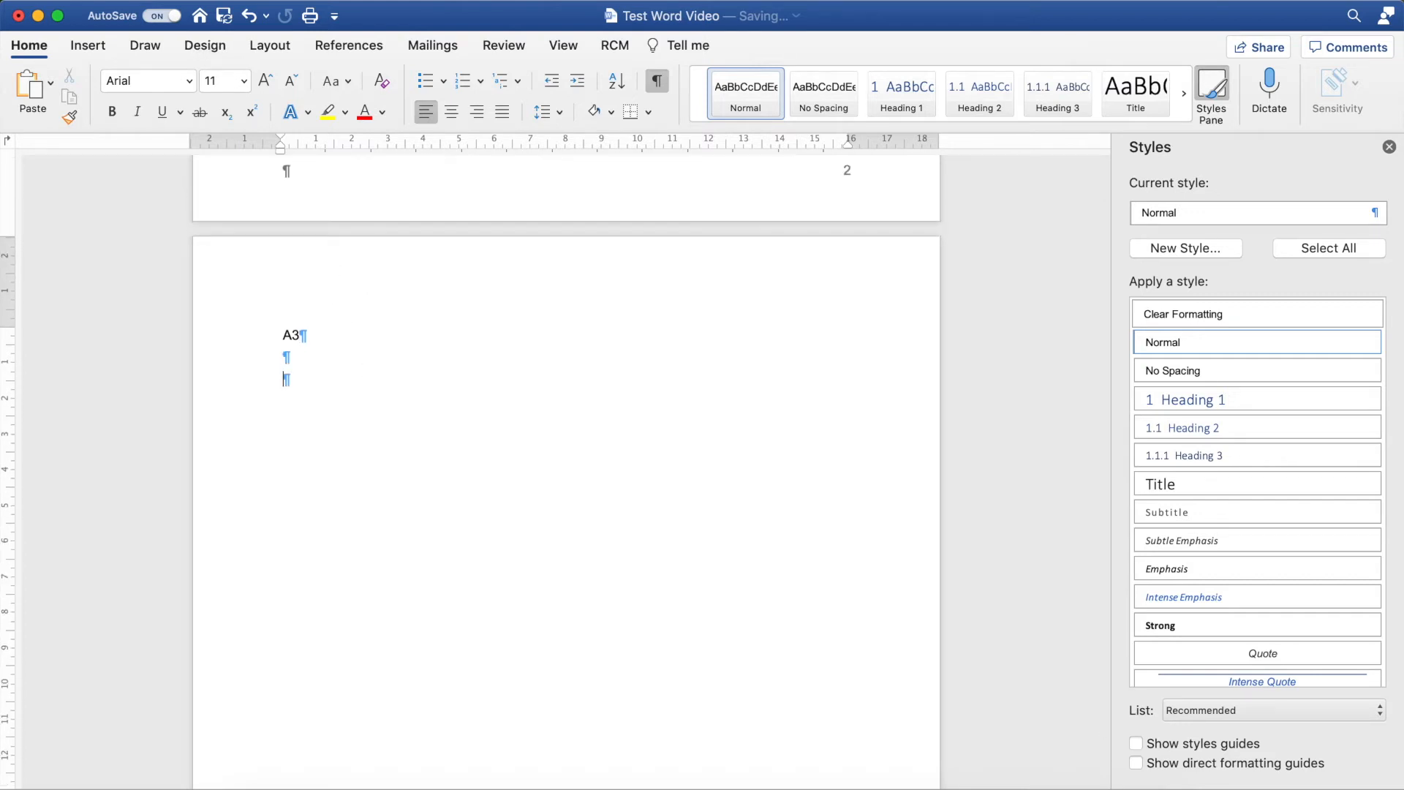
{"action": "key", "text": "super+Return"}
{"action": "scroll", "coordinate": [368, 369], "scroll_direction": "down", "scroll_amount": 3}
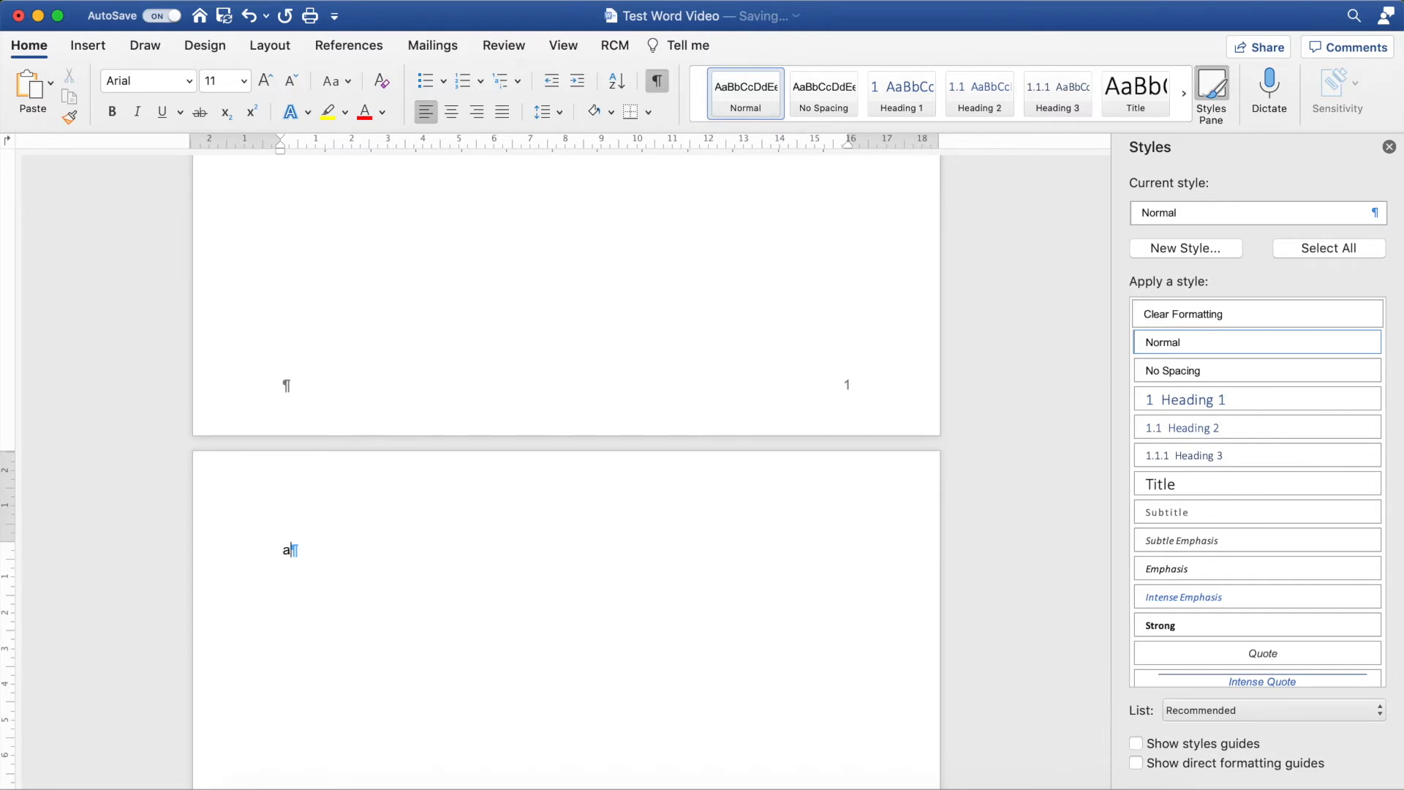
Insert a next-page section break directly before the page break on the A3 page
{"action": "scroll", "coordinate": [291, 550], "scroll_direction": "up", "scroll_amount": 1}
{"action": "scroll", "coordinate": [415, 293], "scroll_direction": "down", "scroll_amount": 4}
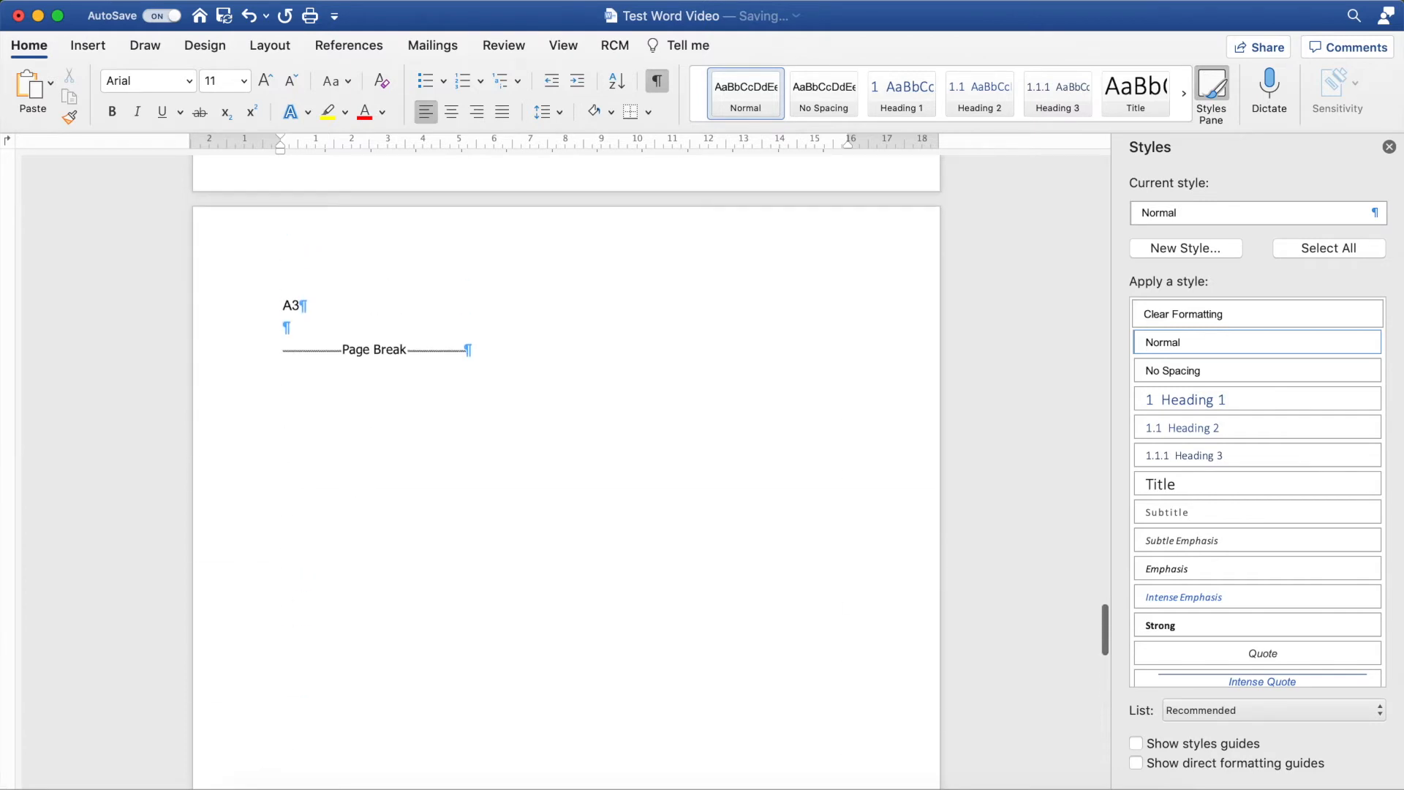
{"action": "left_click", "coordinate": [283, 360]}
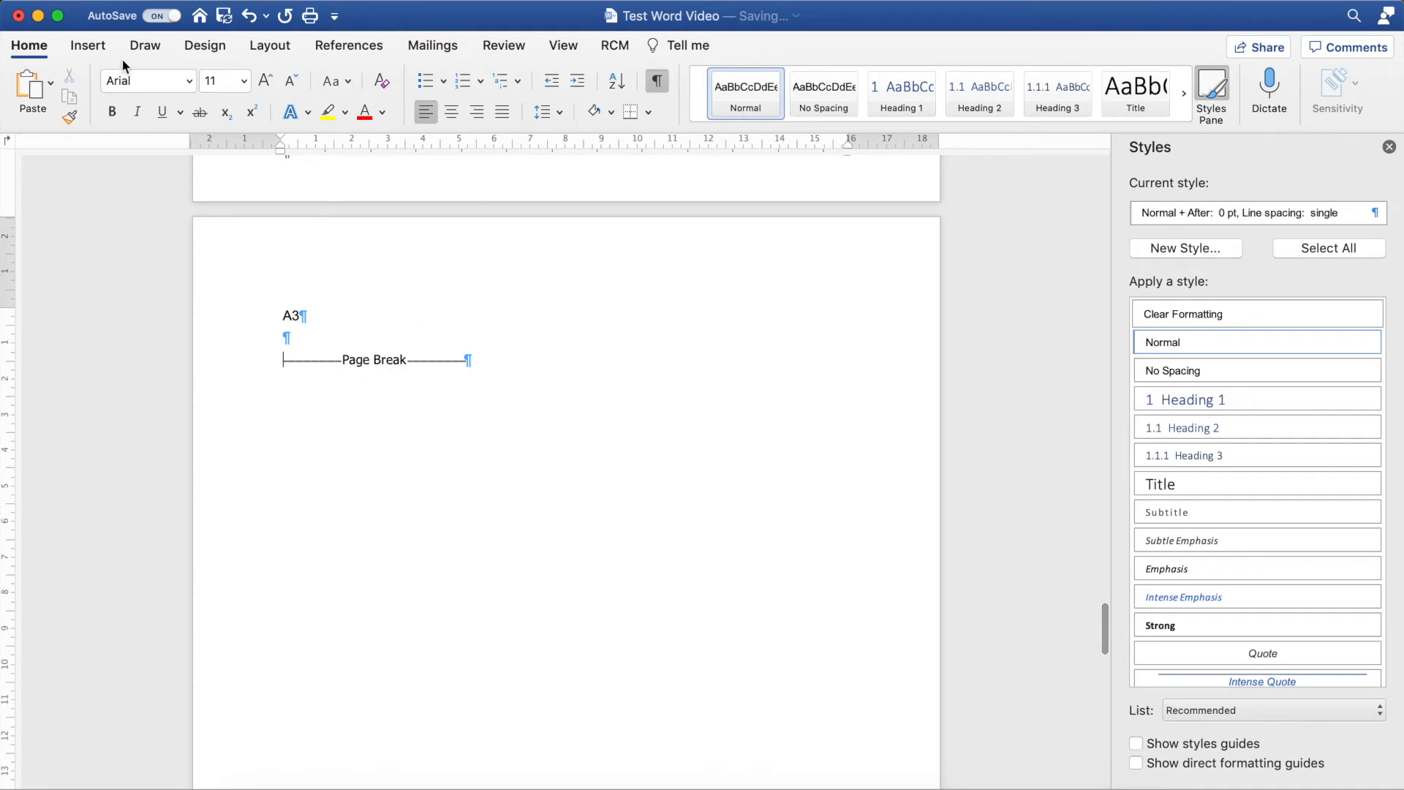
{"action": "left_click", "coordinate": [269, 45]}
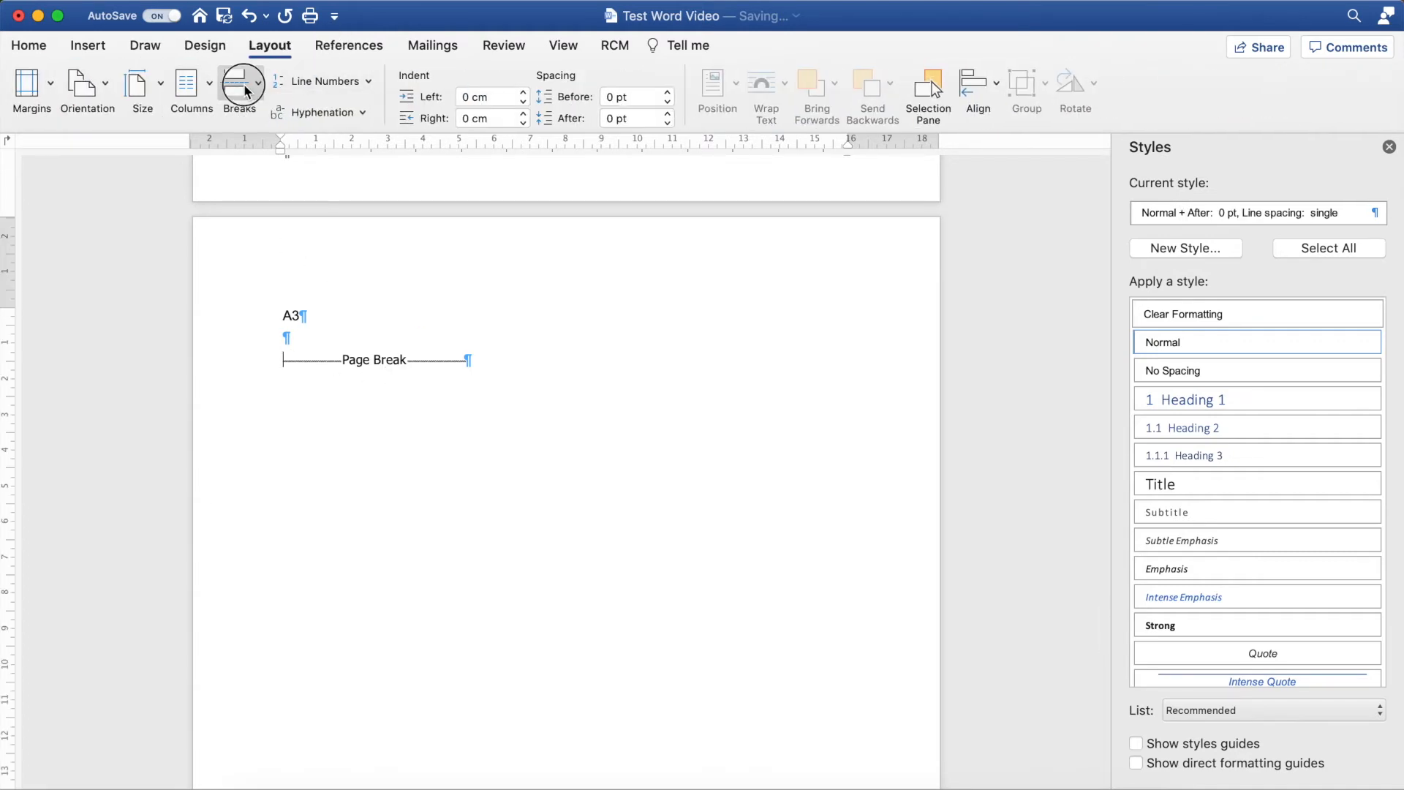
{"action": "left_click", "coordinate": [238, 82]}
{"action": "left_click", "coordinate": [347, 322]}
Examine the pages before and after the new section break on the A3 page, including their page numbers
{"action": "scroll", "coordinate": [446, 369], "scroll_direction": "up", "scroll_amount": 3}
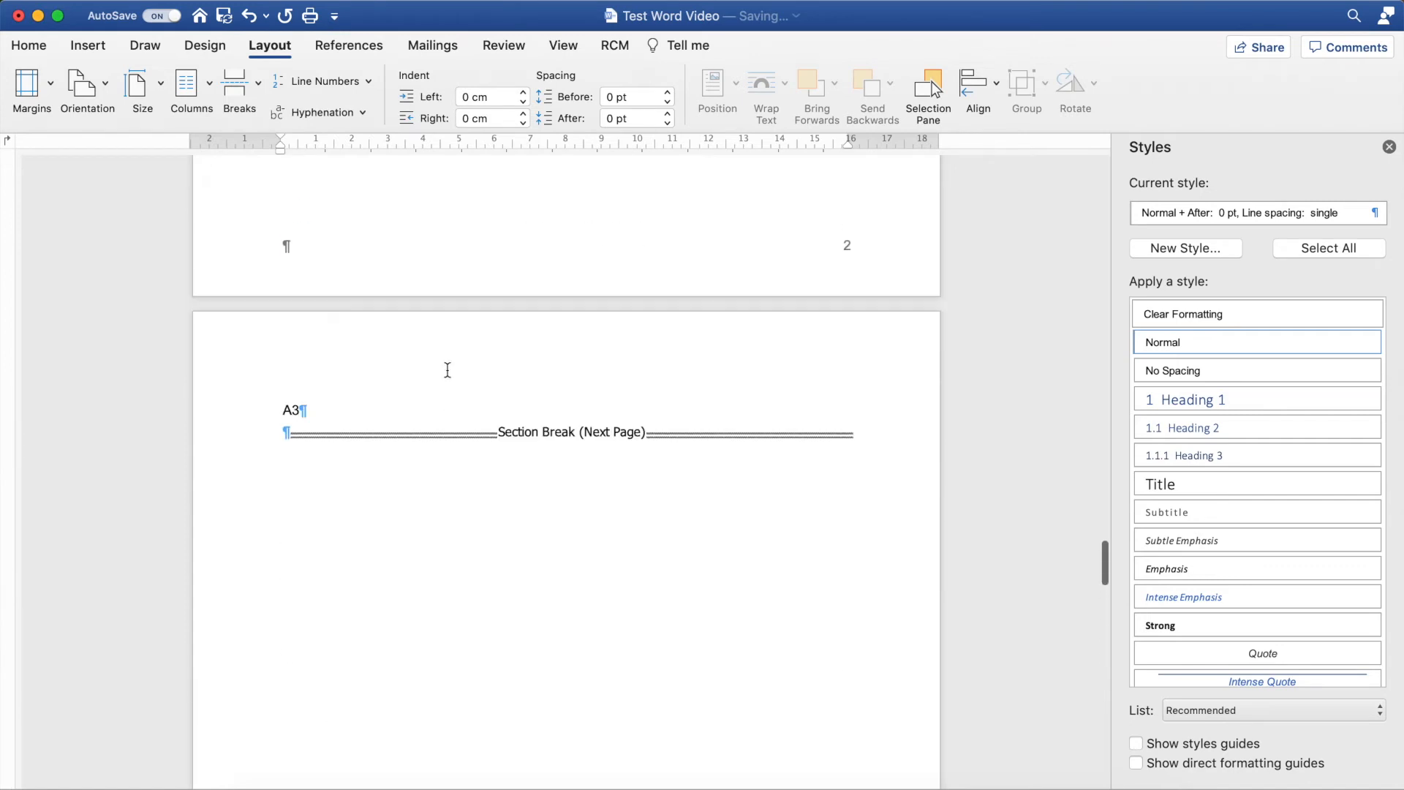
{"action": "scroll", "coordinate": [368, 419], "scroll_direction": "up", "scroll_amount": 5}
{"action": "scroll", "coordinate": [408, 425], "scroll_direction": "down", "scroll_amount": 7}
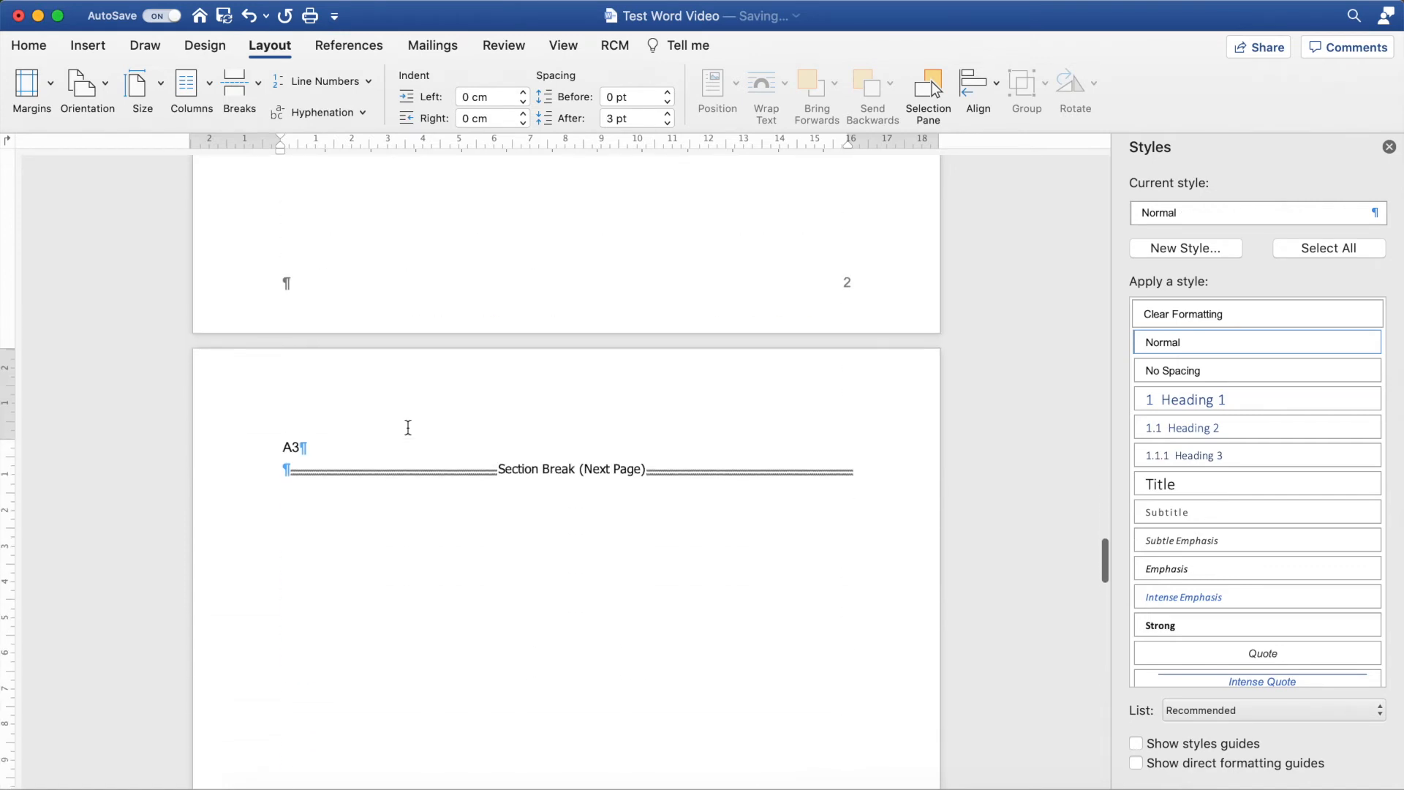
{"action": "scroll", "coordinate": [524, 482], "scroll_direction": "down", "scroll_amount": 2}
{"action": "scroll", "coordinate": [524, 483], "scroll_direction": "up", "scroll_amount": 5}
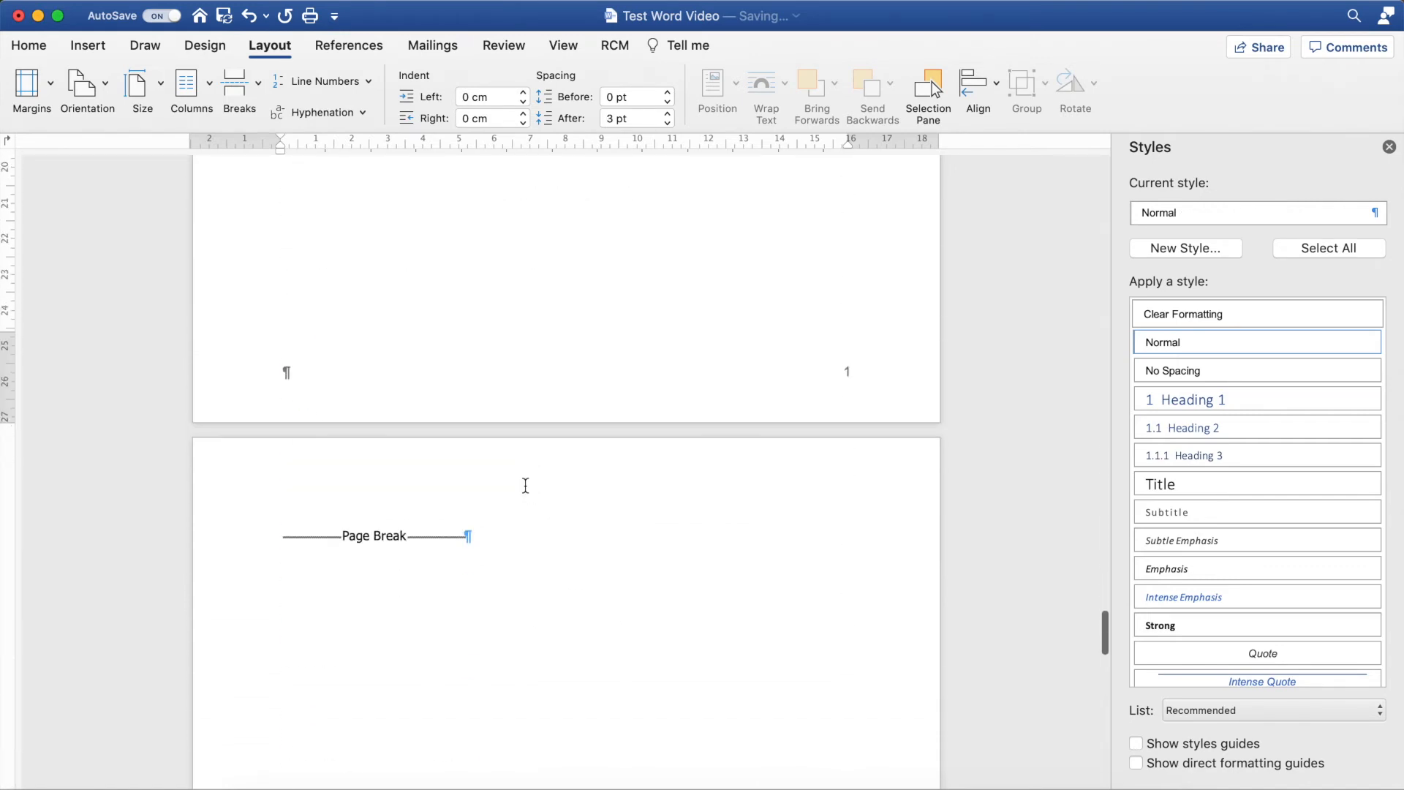
{"action": "scroll", "coordinate": [526, 486], "scroll_direction": "down", "scroll_amount": 5}
{"action": "scroll", "coordinate": [525, 485], "scroll_direction": "up", "scroll_amount": 4}
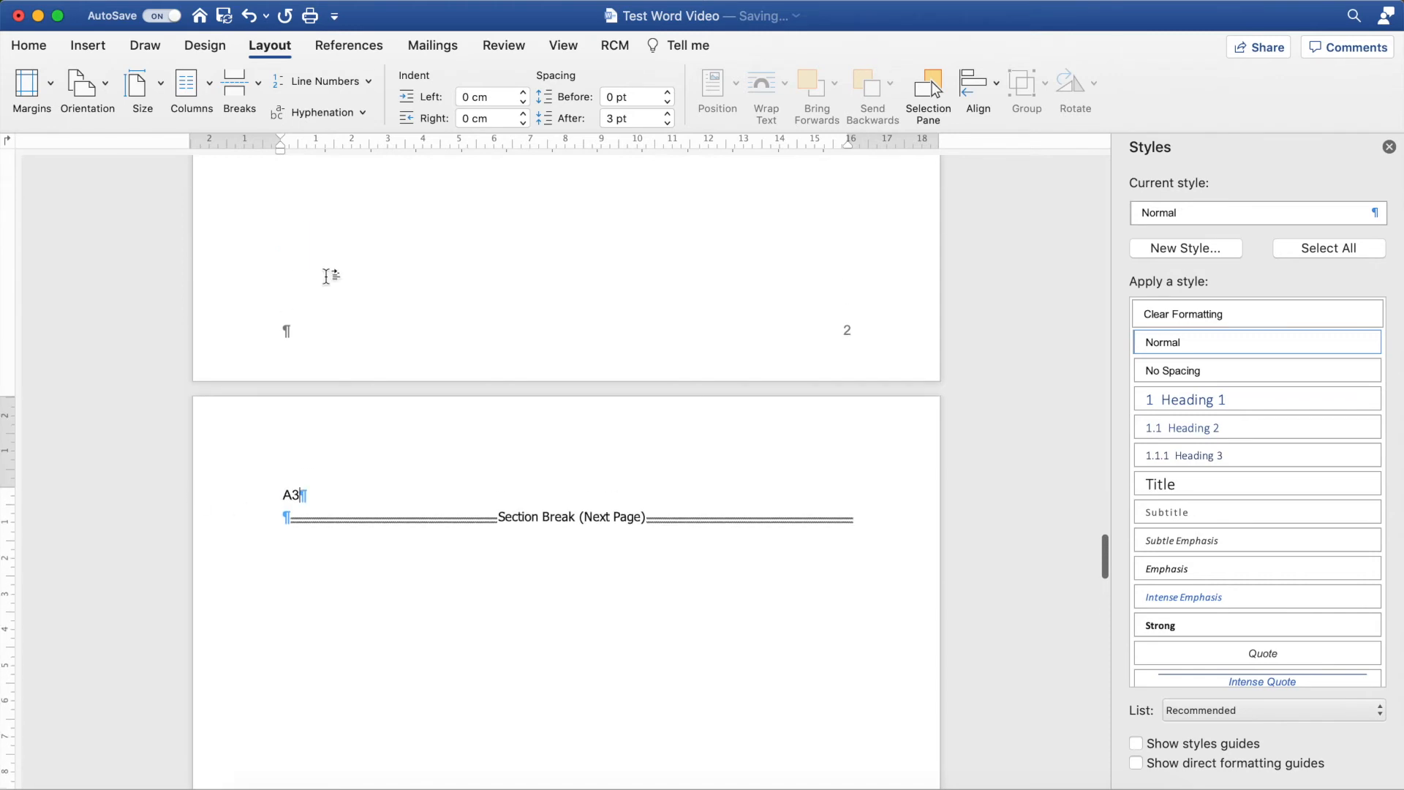
Check the available paper sizes for the section containing the A3 page and choose A4
{"action": "left_click", "coordinate": [327, 512]}
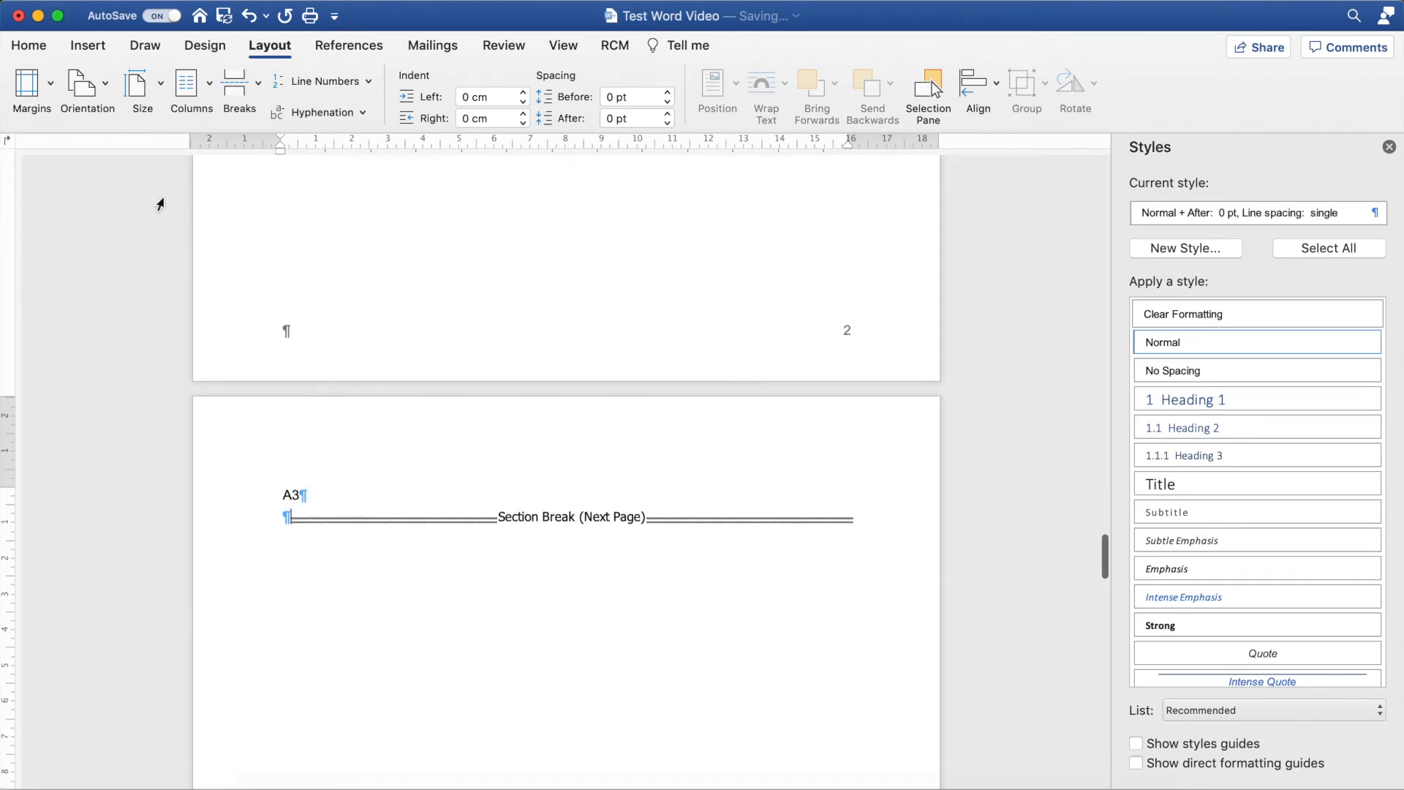
{"action": "left_click", "coordinate": [144, 88]}
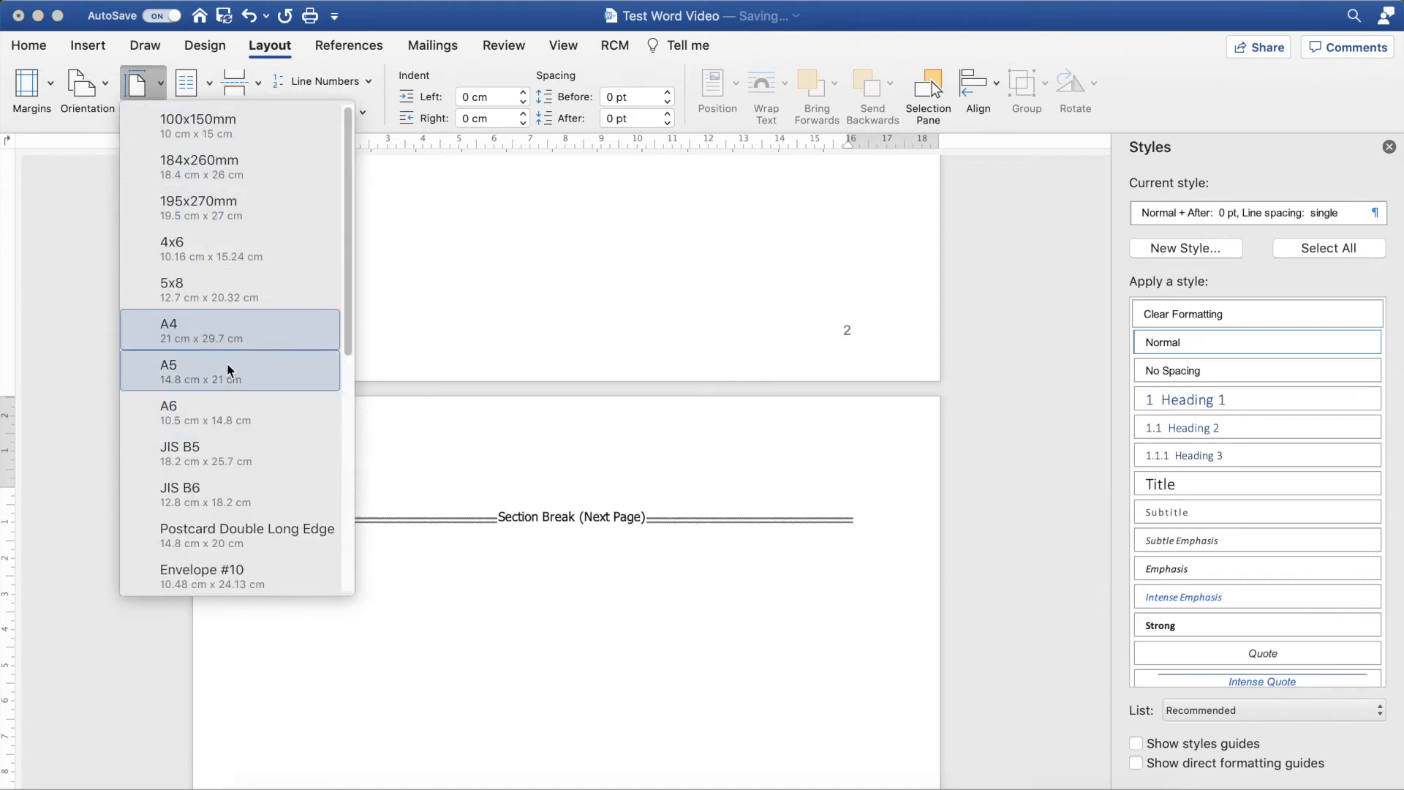
{"action": "scroll", "coordinate": [226, 229], "scroll_direction": "down", "scroll_amount": 6}
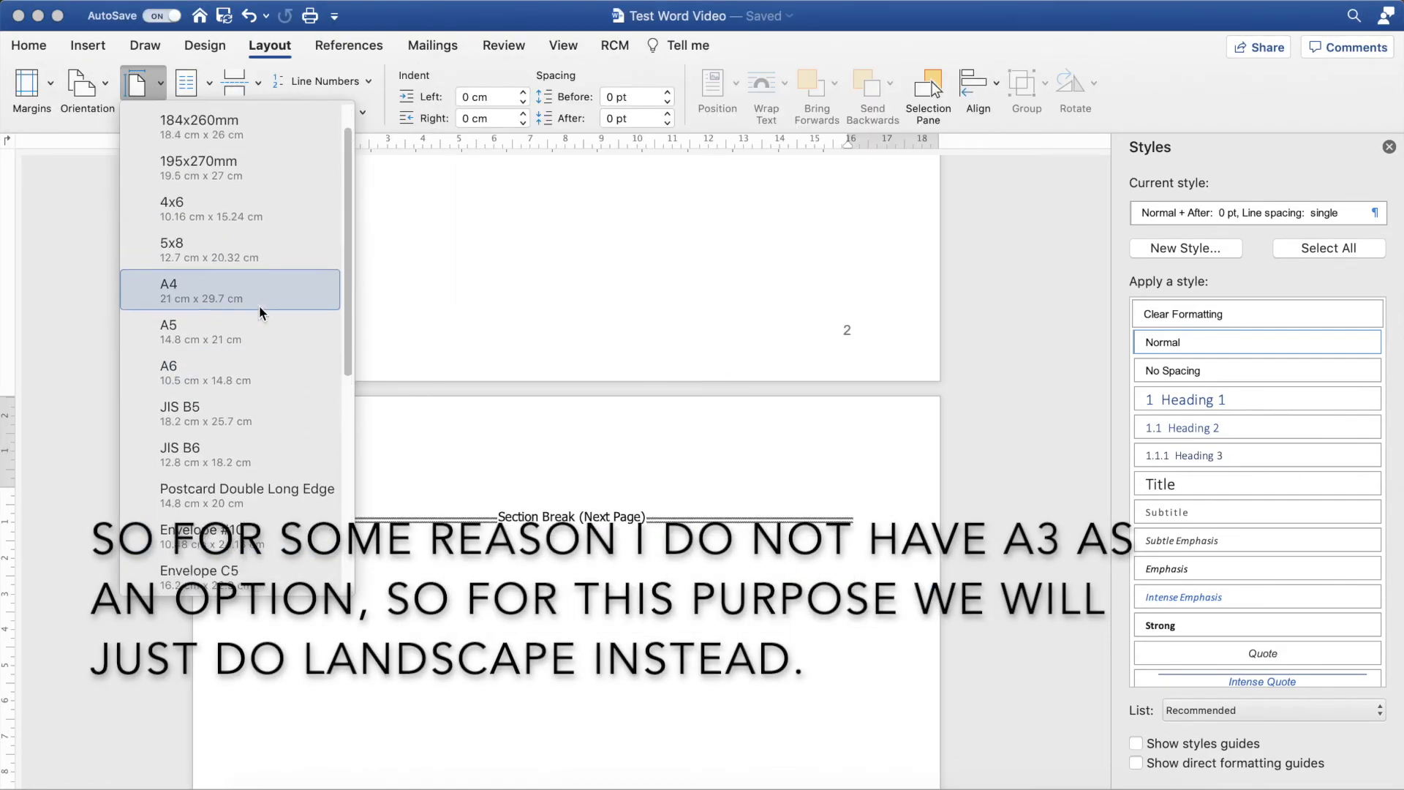
{"action": "left_click", "coordinate": [241, 287]}
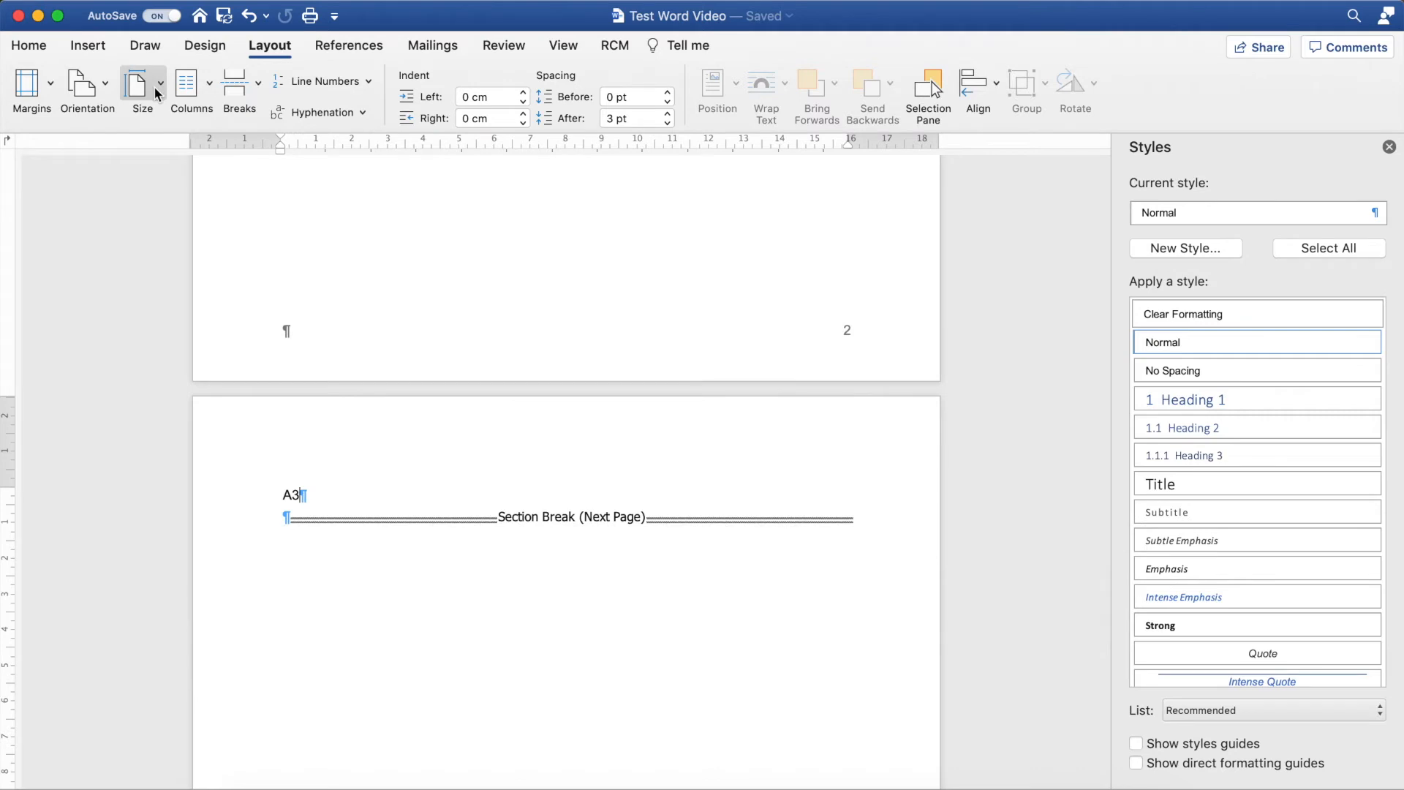
Set the orientation of the section containing the A3 page to landscape
{"action": "left_click", "coordinate": [272, 496]}
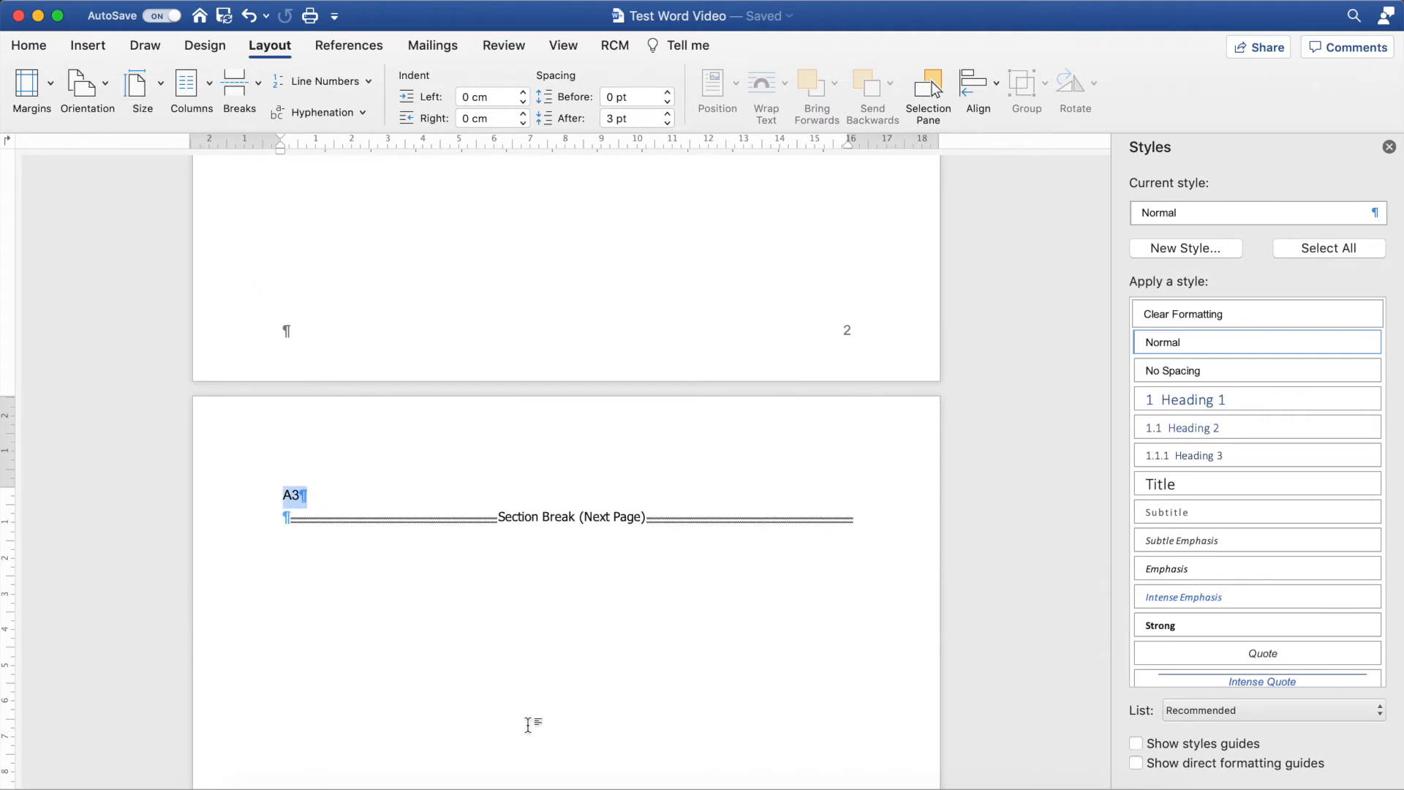
{"action": "left_click", "coordinate": [95, 100]}
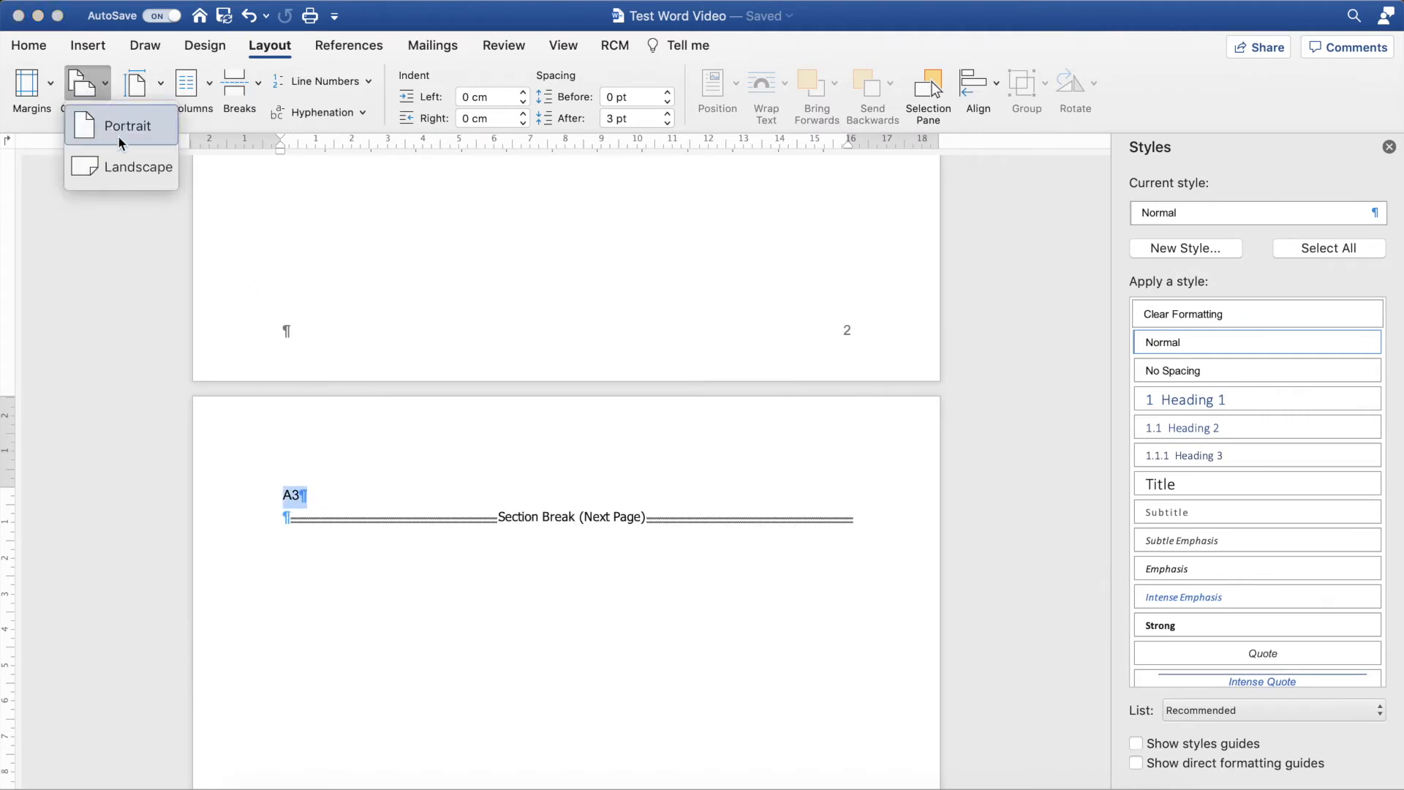
{"action": "left_click", "coordinate": [129, 161]}
{"action": "scroll", "coordinate": [461, 438], "scroll_direction": "down", "scroll_amount": 3}
{"action": "scroll", "coordinate": [460, 437], "scroll_direction": "up", "scroll_amount": 7}
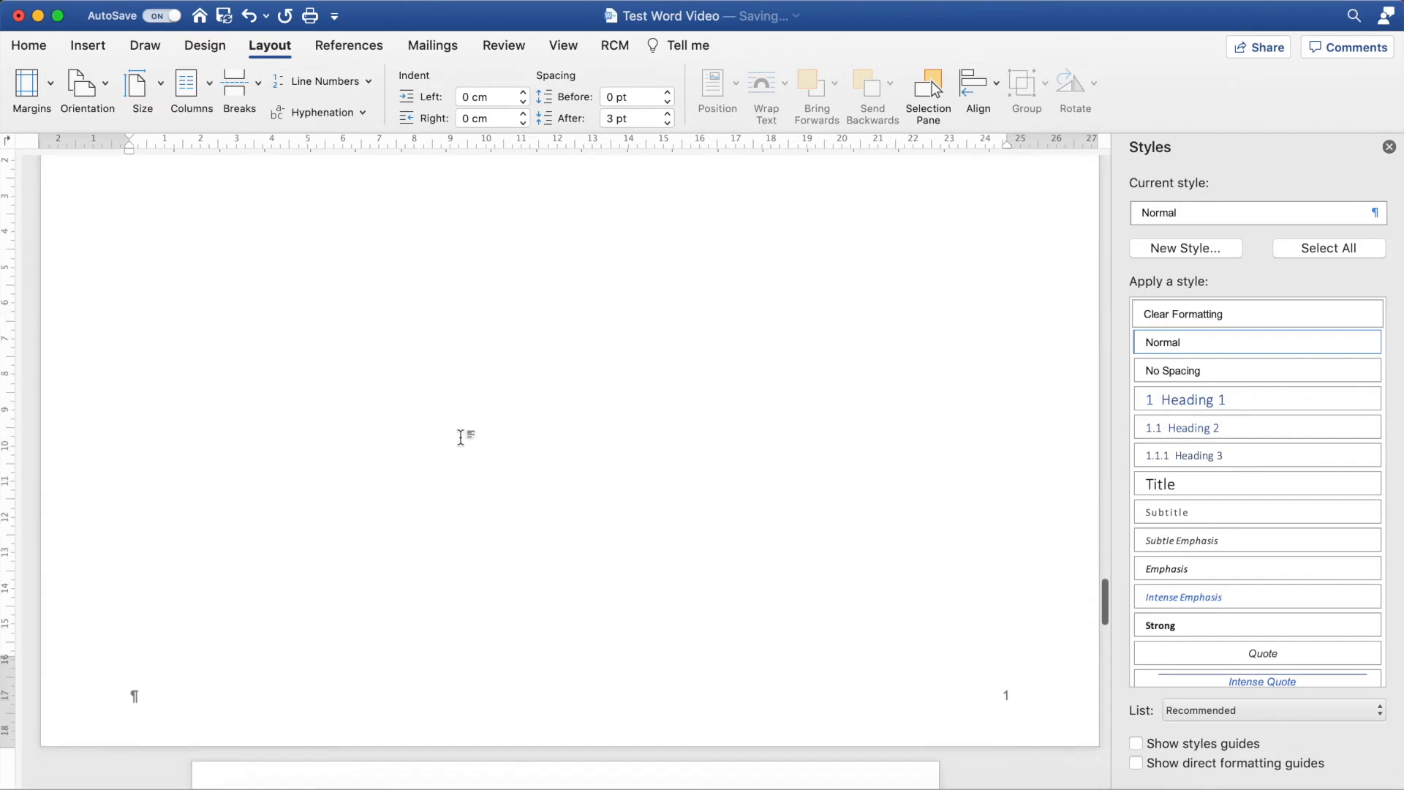
{"action": "left_click", "coordinate": [167, 331]}
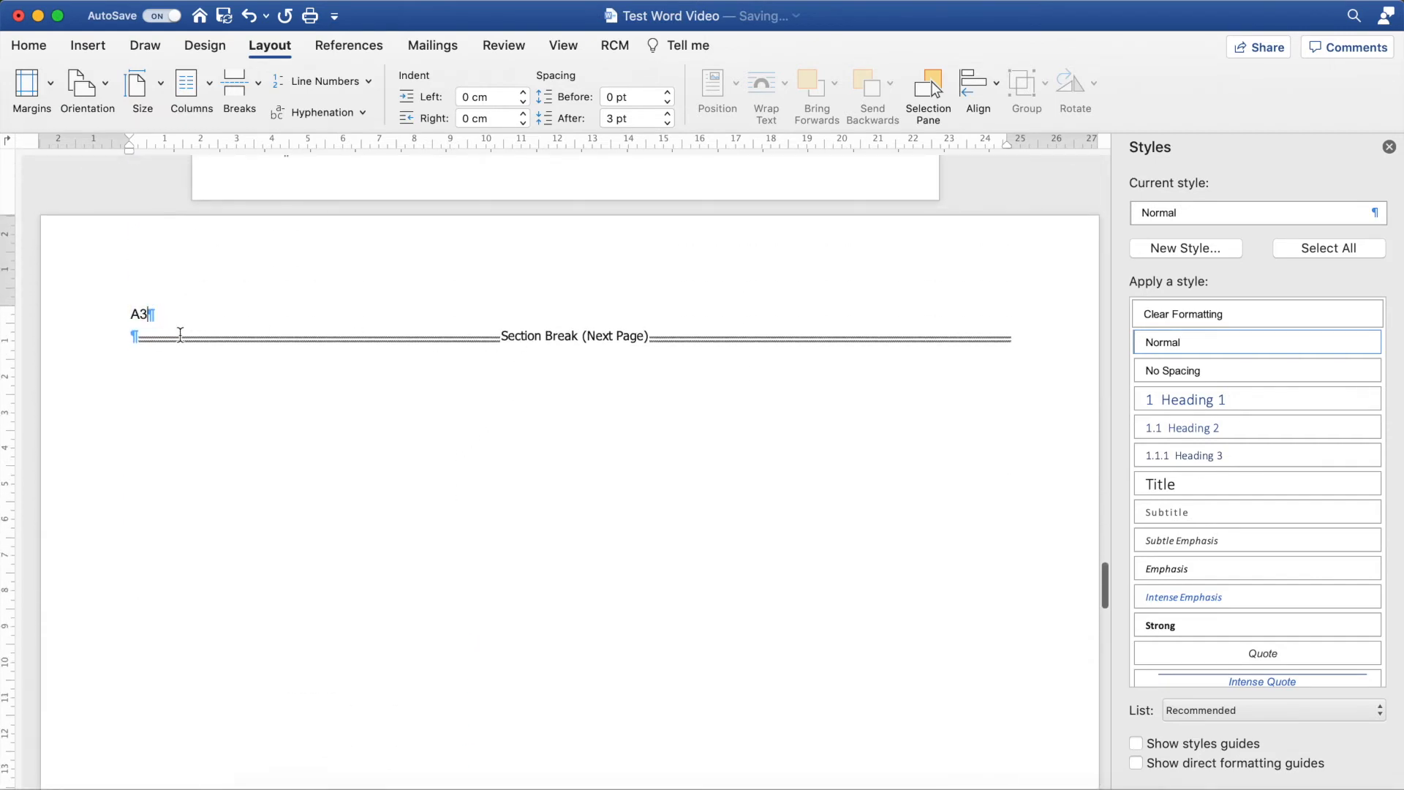
Compare the orientation and page number of the A3 page with those of the pages before and after it
{"action": "scroll", "coordinate": [180, 334], "scroll_direction": "down", "scroll_amount": 5}
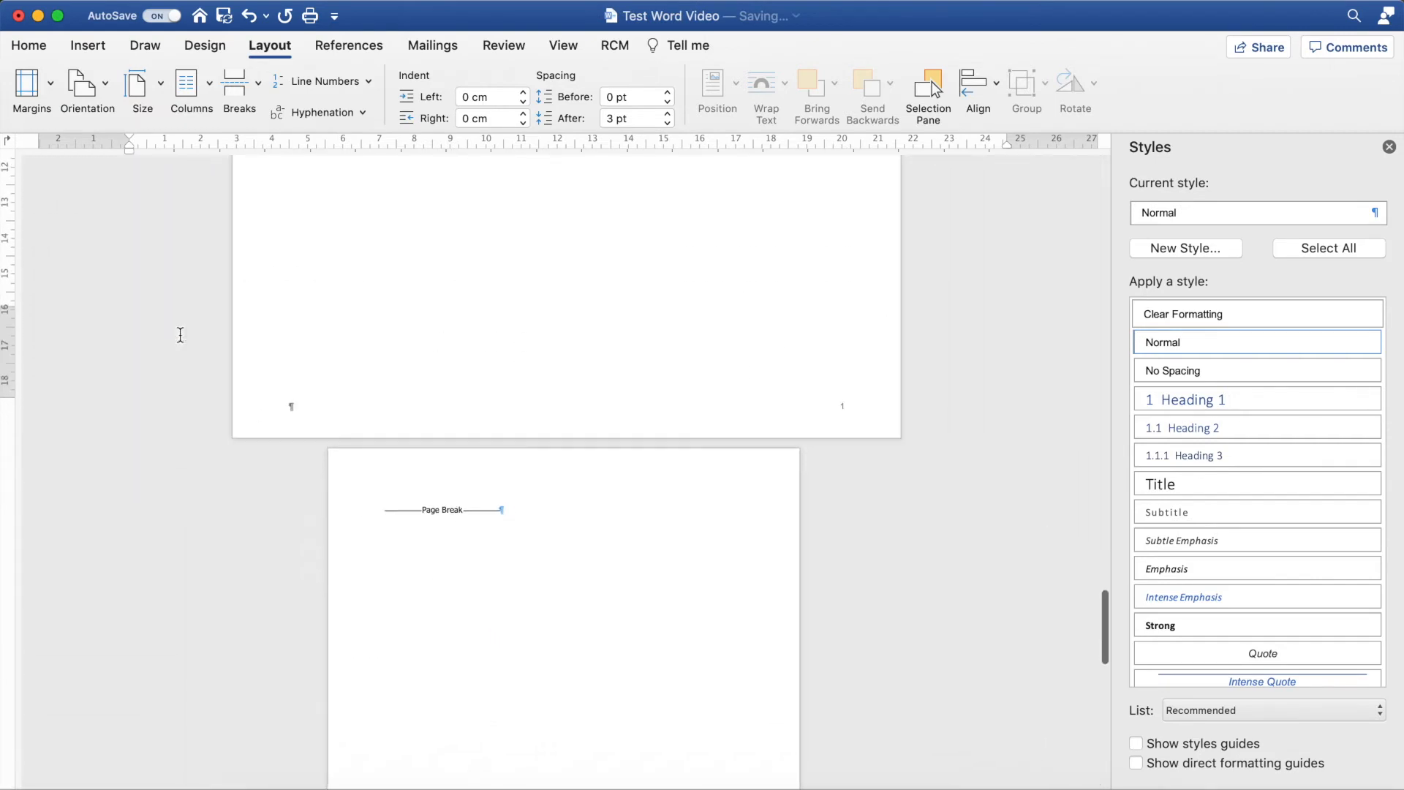
{"action": "scroll", "coordinate": [180, 334], "scroll_direction": "up", "scroll_amount": 15}
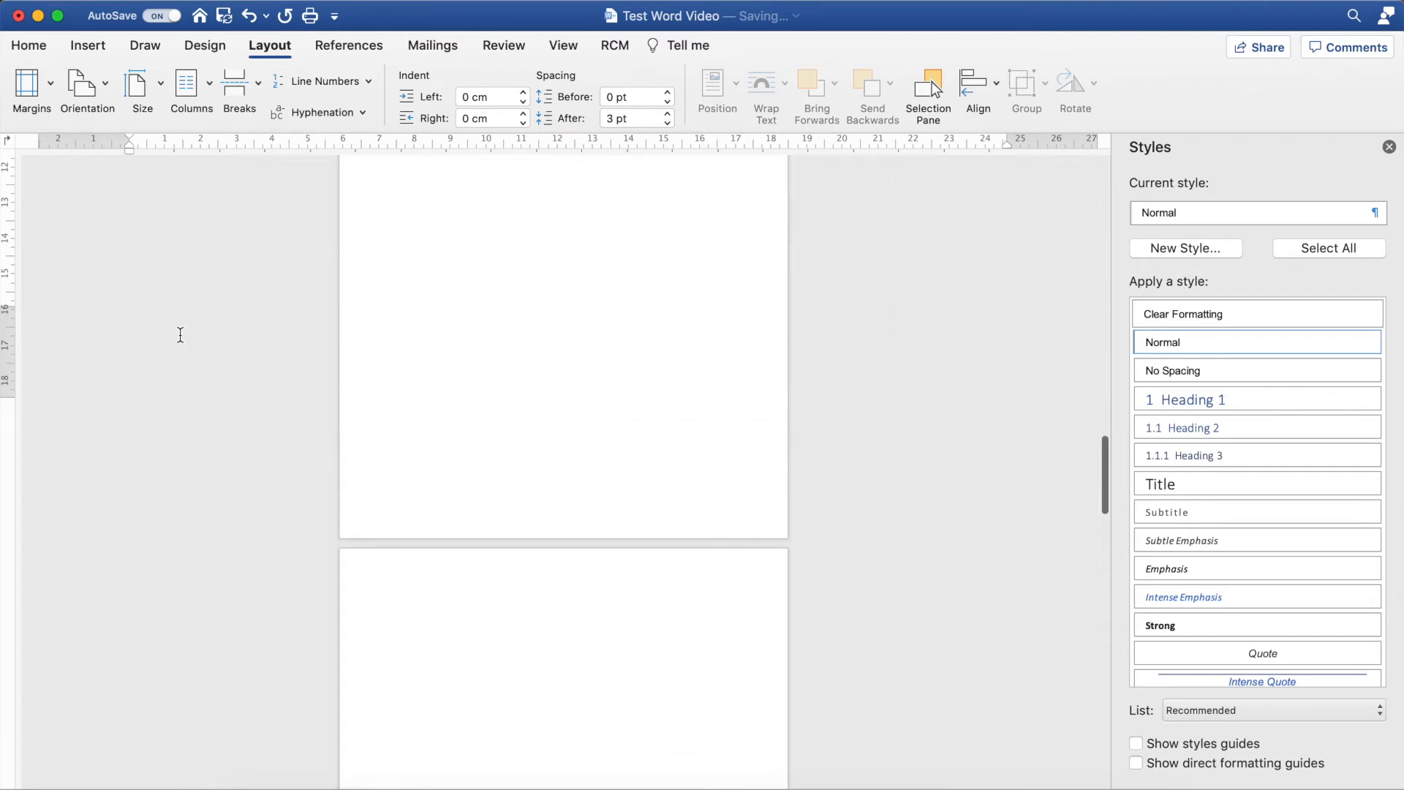
{"action": "scroll", "coordinate": [180, 334], "scroll_direction": "up", "scroll_amount": 5}
{"action": "scroll", "coordinate": [711, 565], "scroll_direction": "down", "scroll_amount": 10}
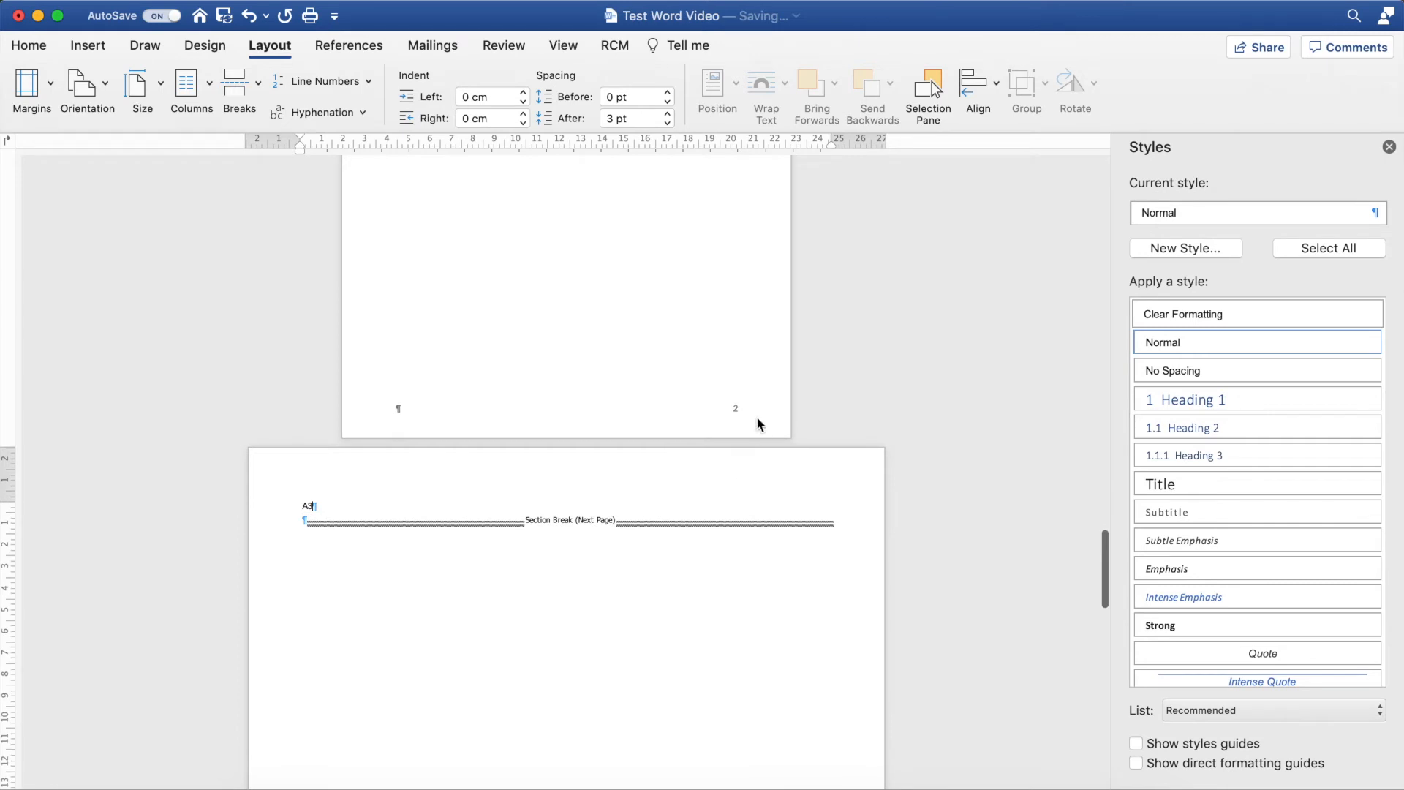
{"action": "scroll", "coordinate": [742, 409], "scroll_direction": "down", "scroll_amount": 10}
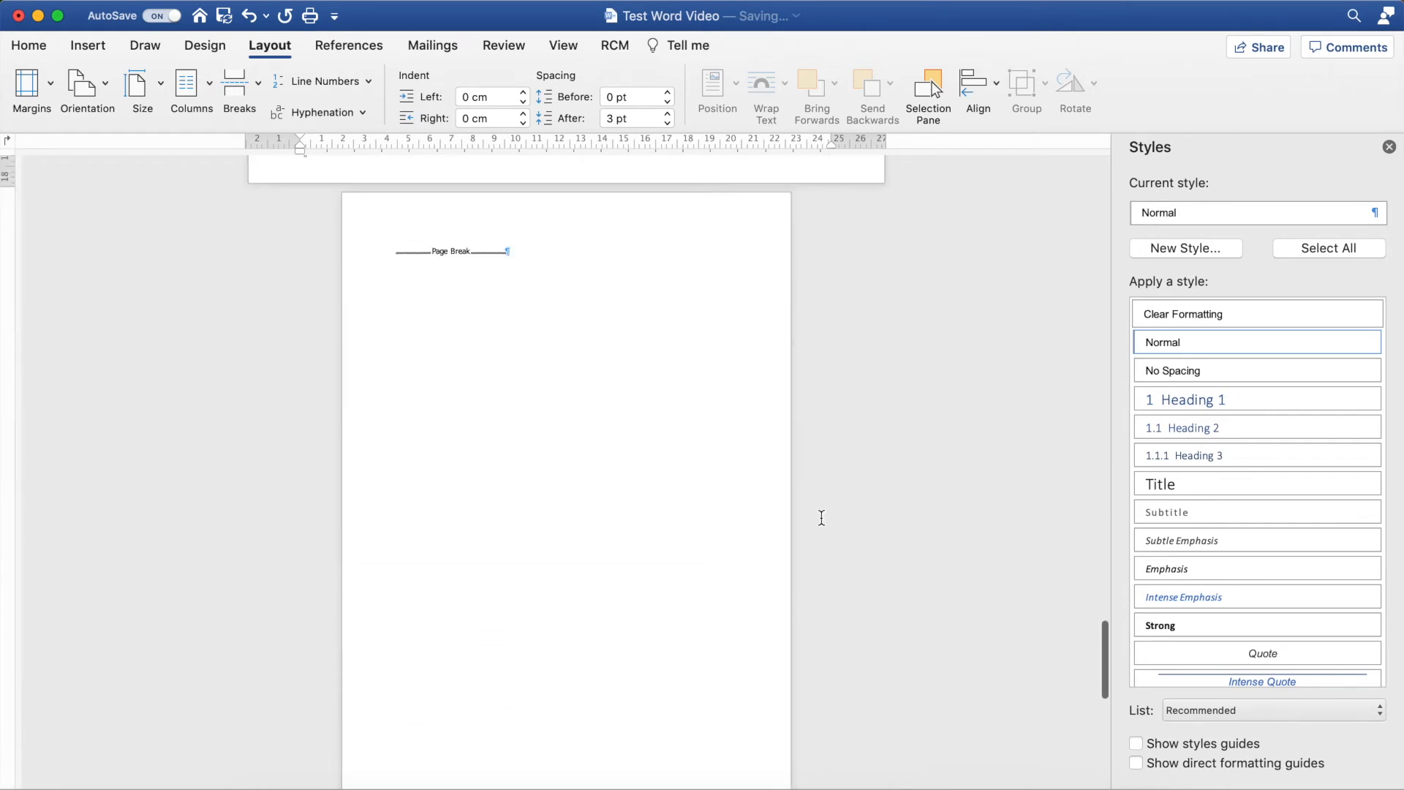
{"action": "scroll", "coordinate": [821, 517], "scroll_direction": "up", "scroll_amount": 10}
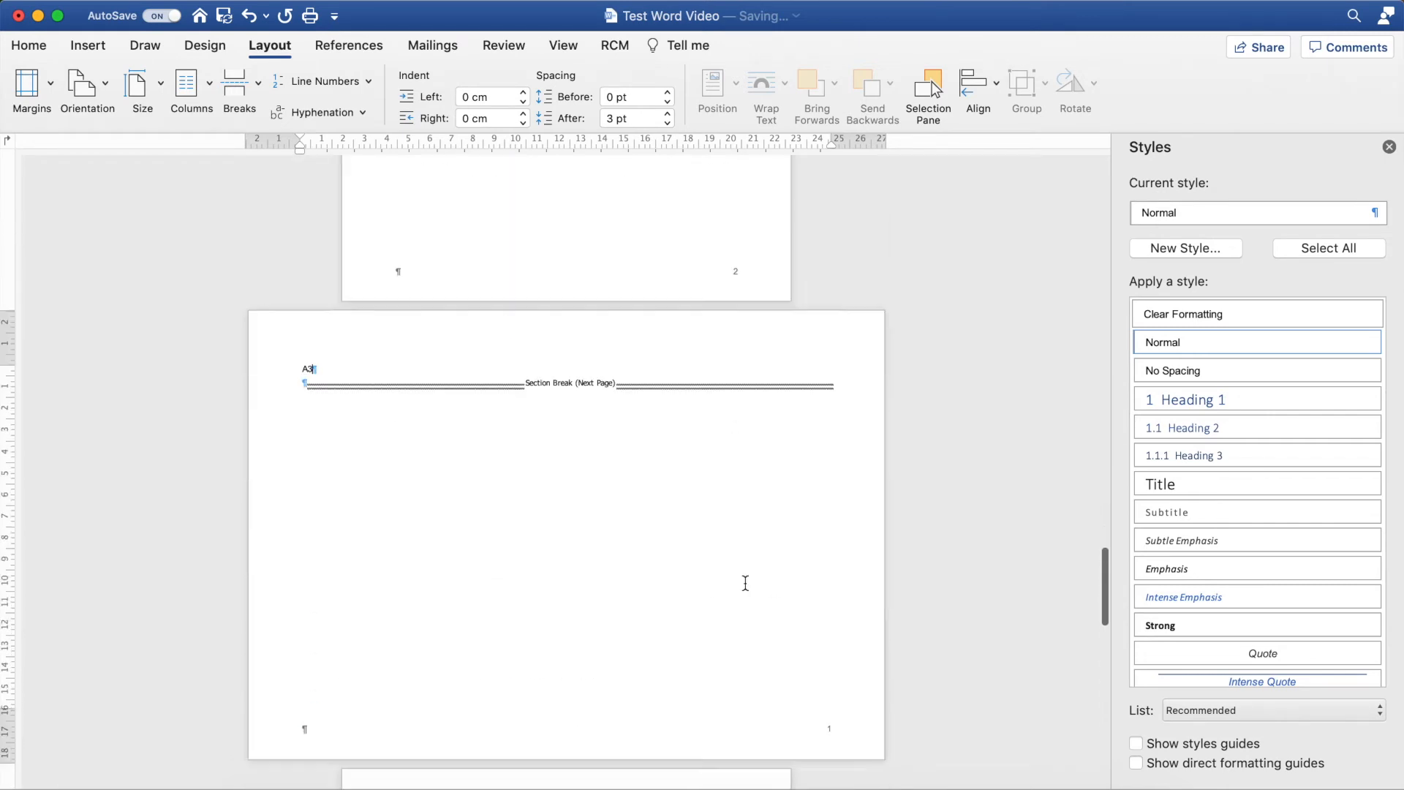
{"action": "scroll", "coordinate": [745, 583], "scroll_direction": "down", "scroll_amount": 3}
Make the page numbering in the Section 3 footer continue from the previous section
{"action": "double_click", "coordinate": [790, 586]}
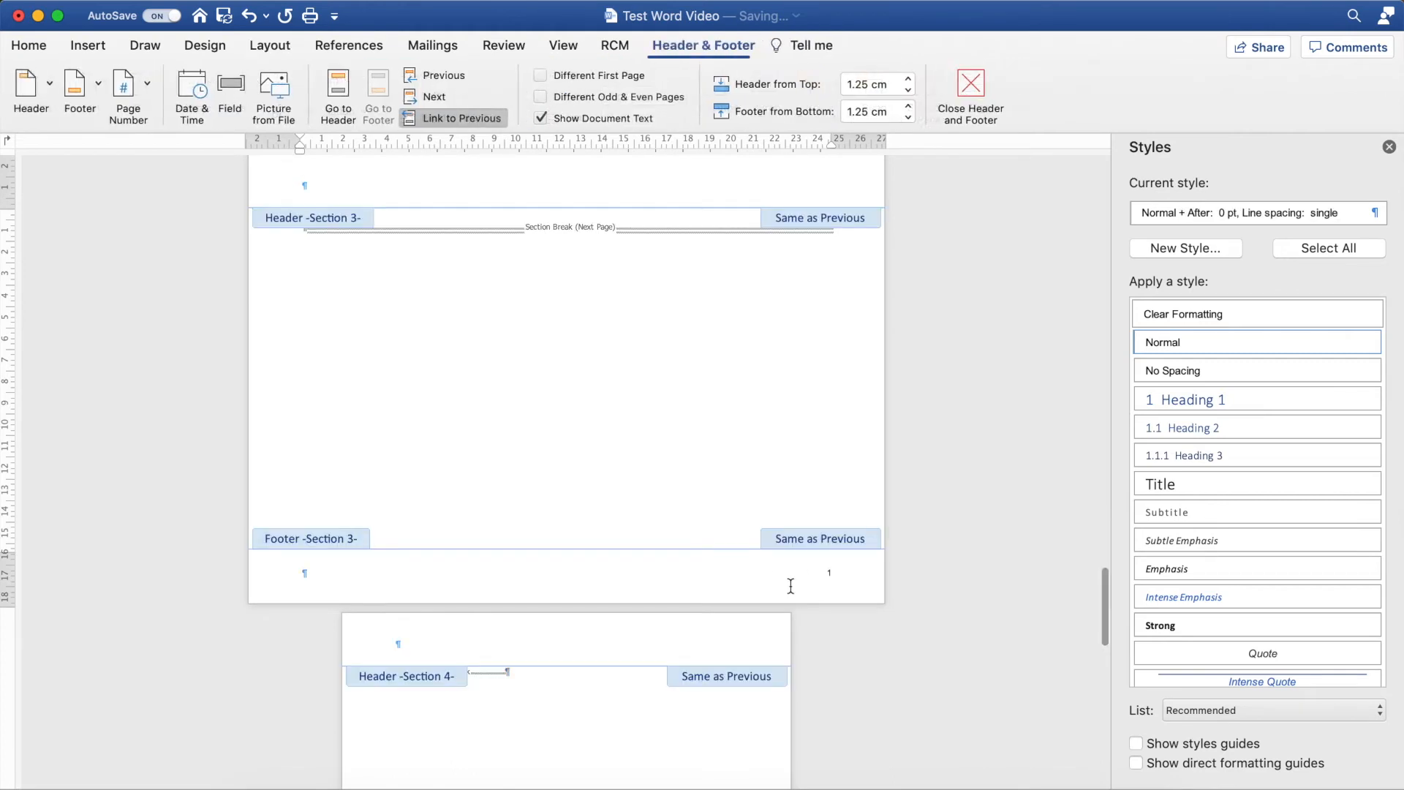
{"action": "left_click", "coordinate": [131, 110]}
{"action": "left_click", "coordinate": [226, 139]}
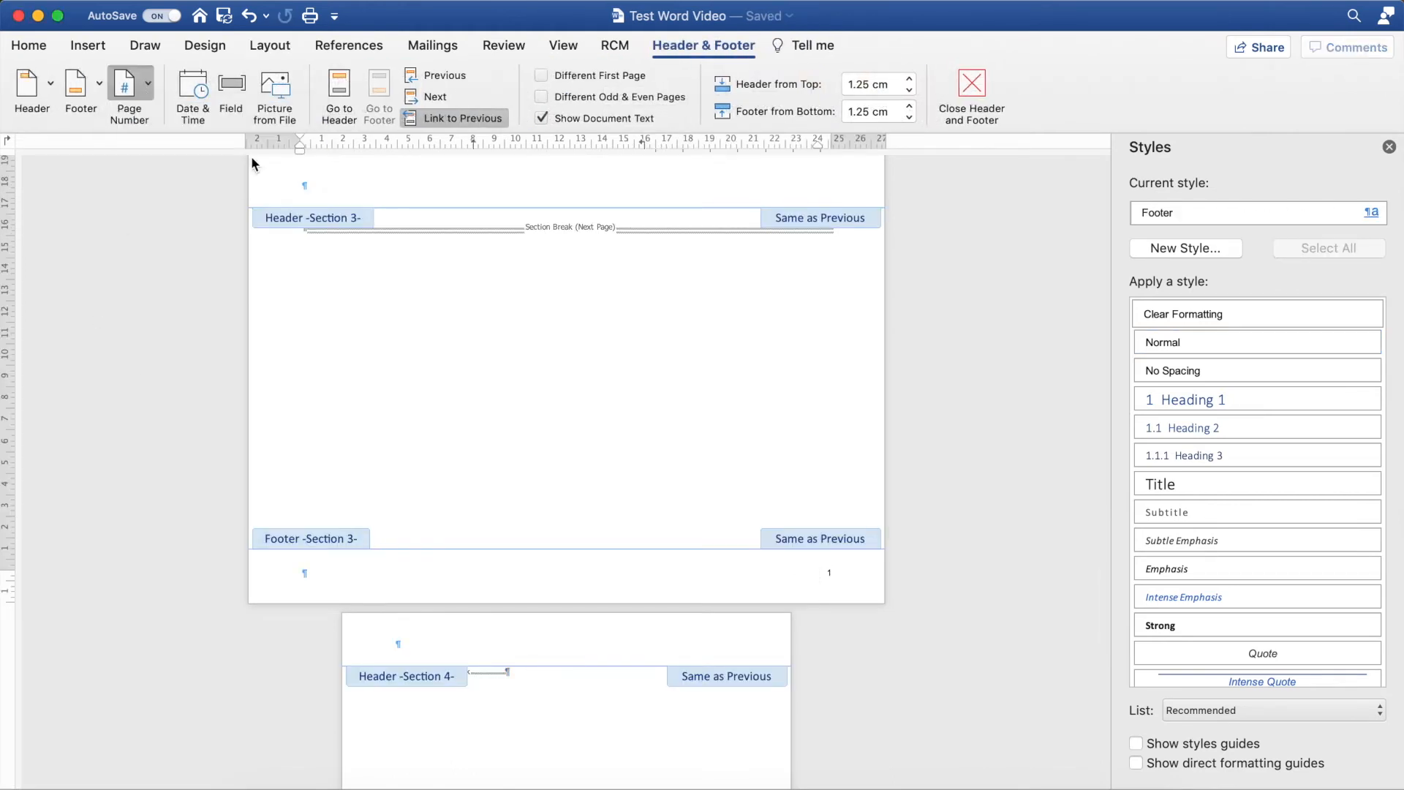
{"action": "left_click", "coordinate": [614, 334]}
{"action": "left_click", "coordinate": [836, 407]}
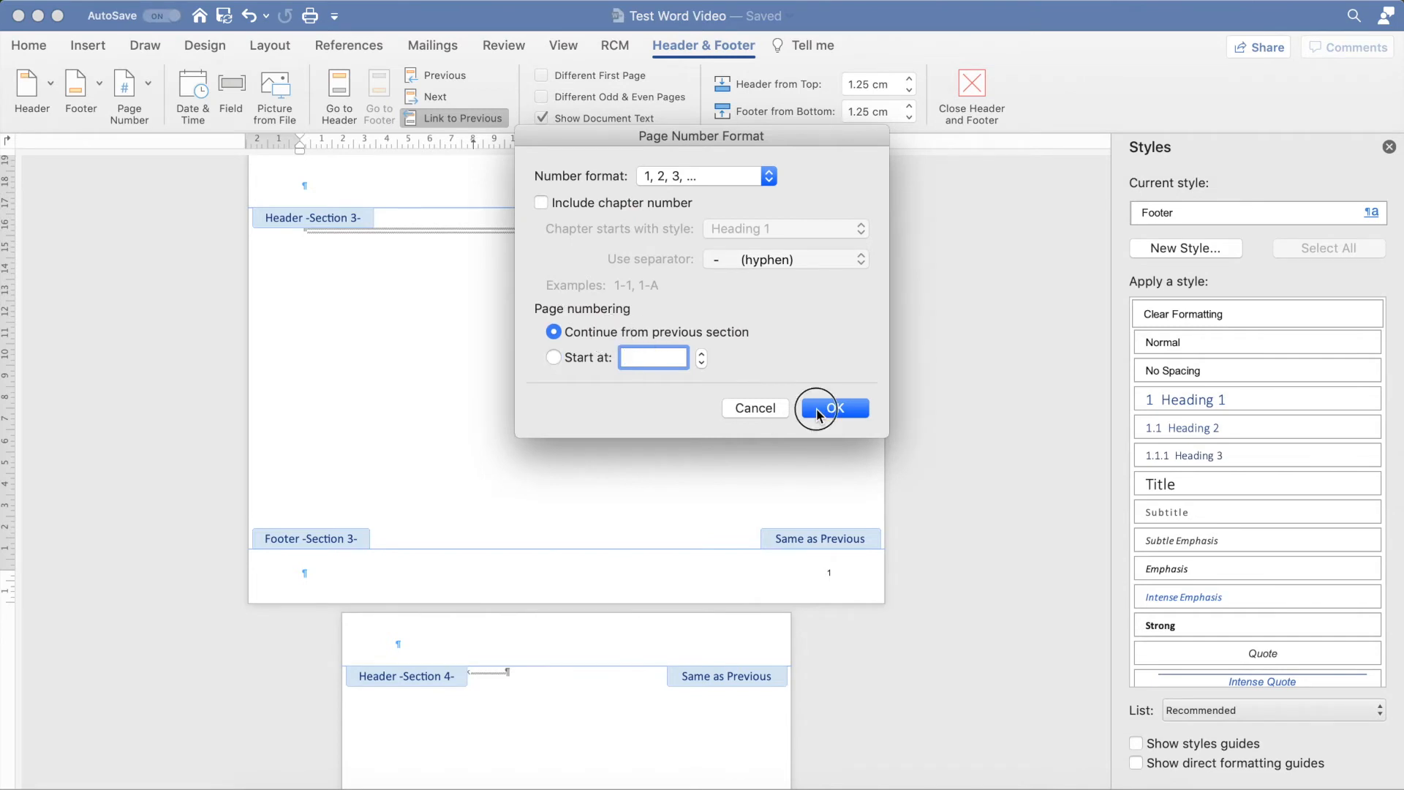
{"action": "scroll", "coordinate": [773, 598], "scroll_direction": "up", "scroll_amount": 15}
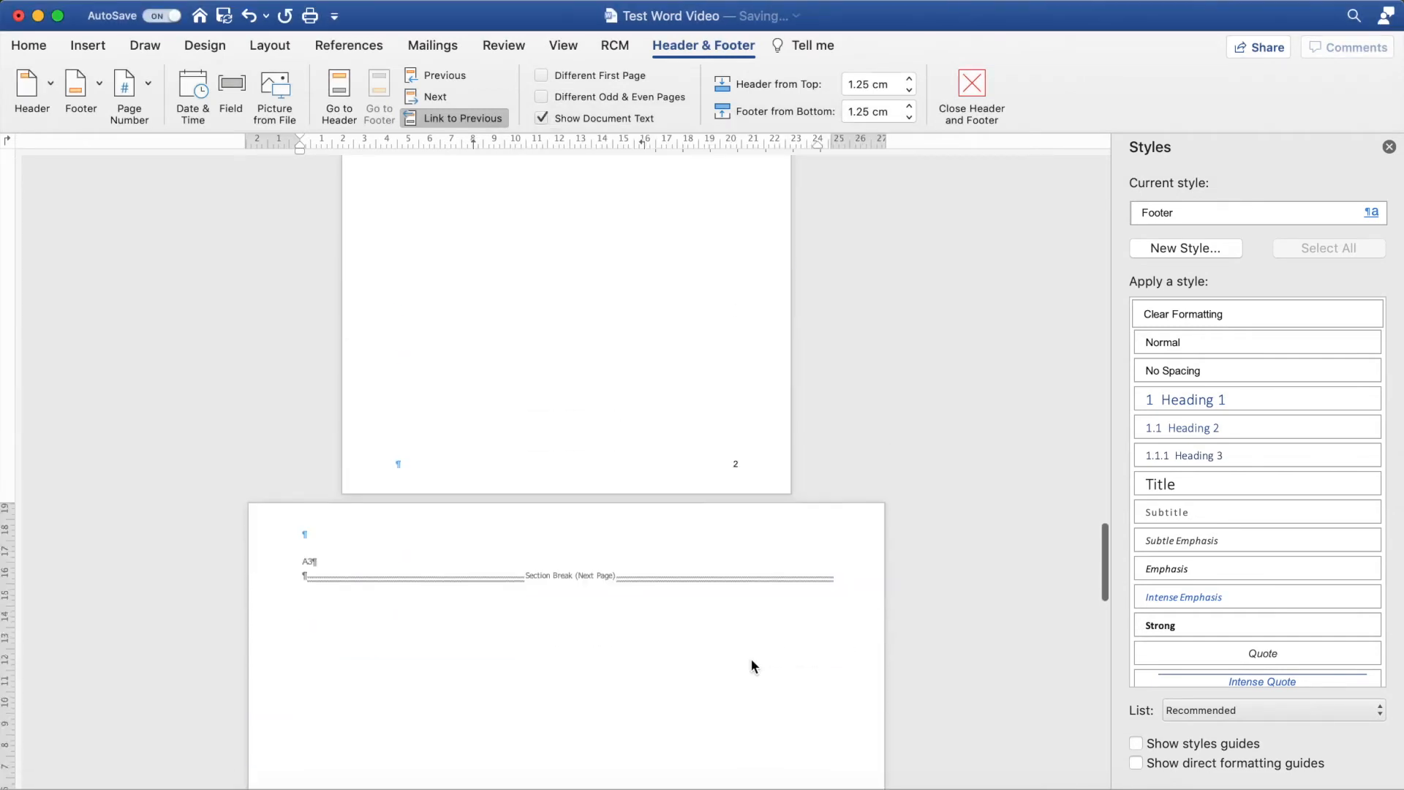
Open the page number format settings for the Section 4 footer and apply them
{"action": "scroll", "coordinate": [752, 659], "scroll_direction": "down", "scroll_amount": 4}
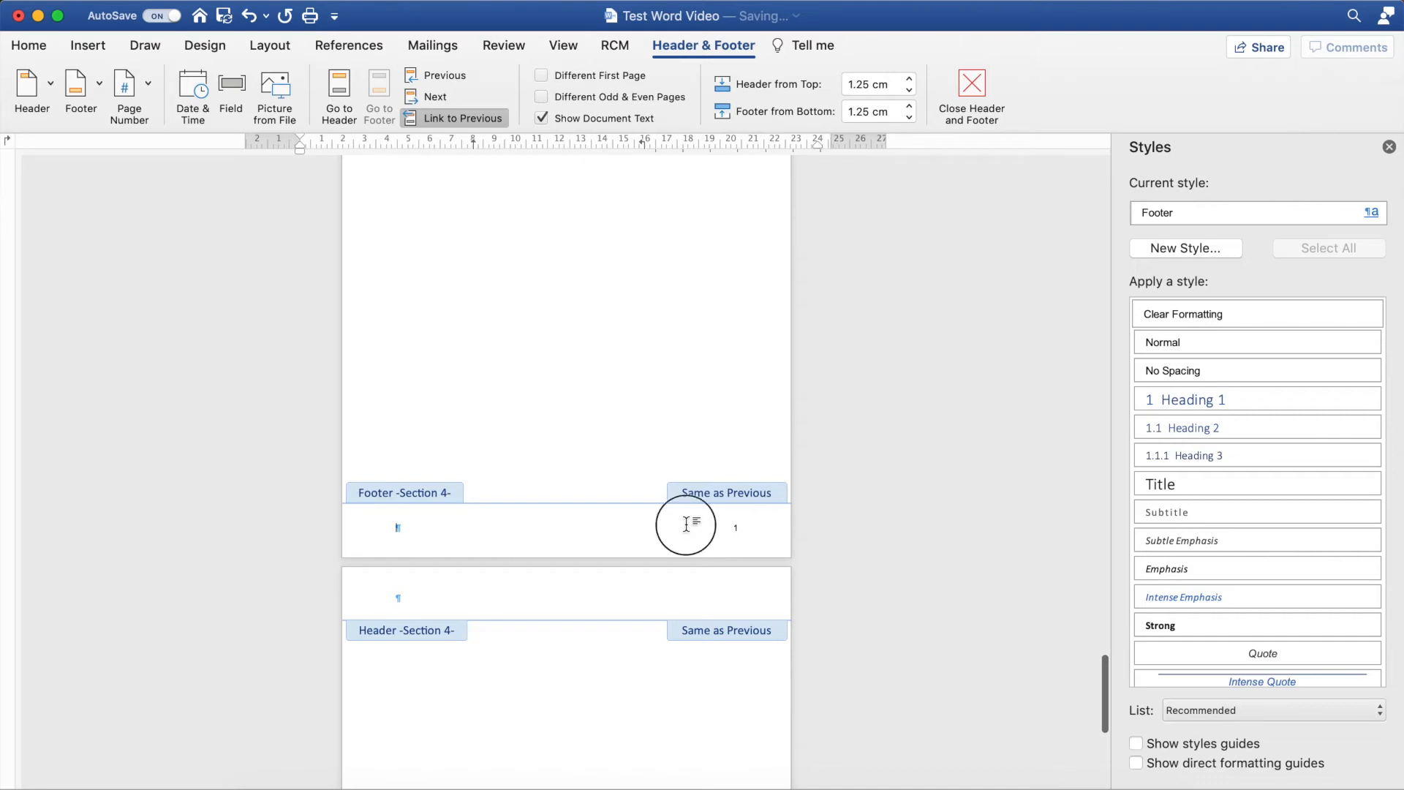
{"action": "double_click", "coordinate": [690, 525]}
{"action": "left_click", "coordinate": [129, 106]}
{"action": "left_click", "coordinate": [187, 140]}
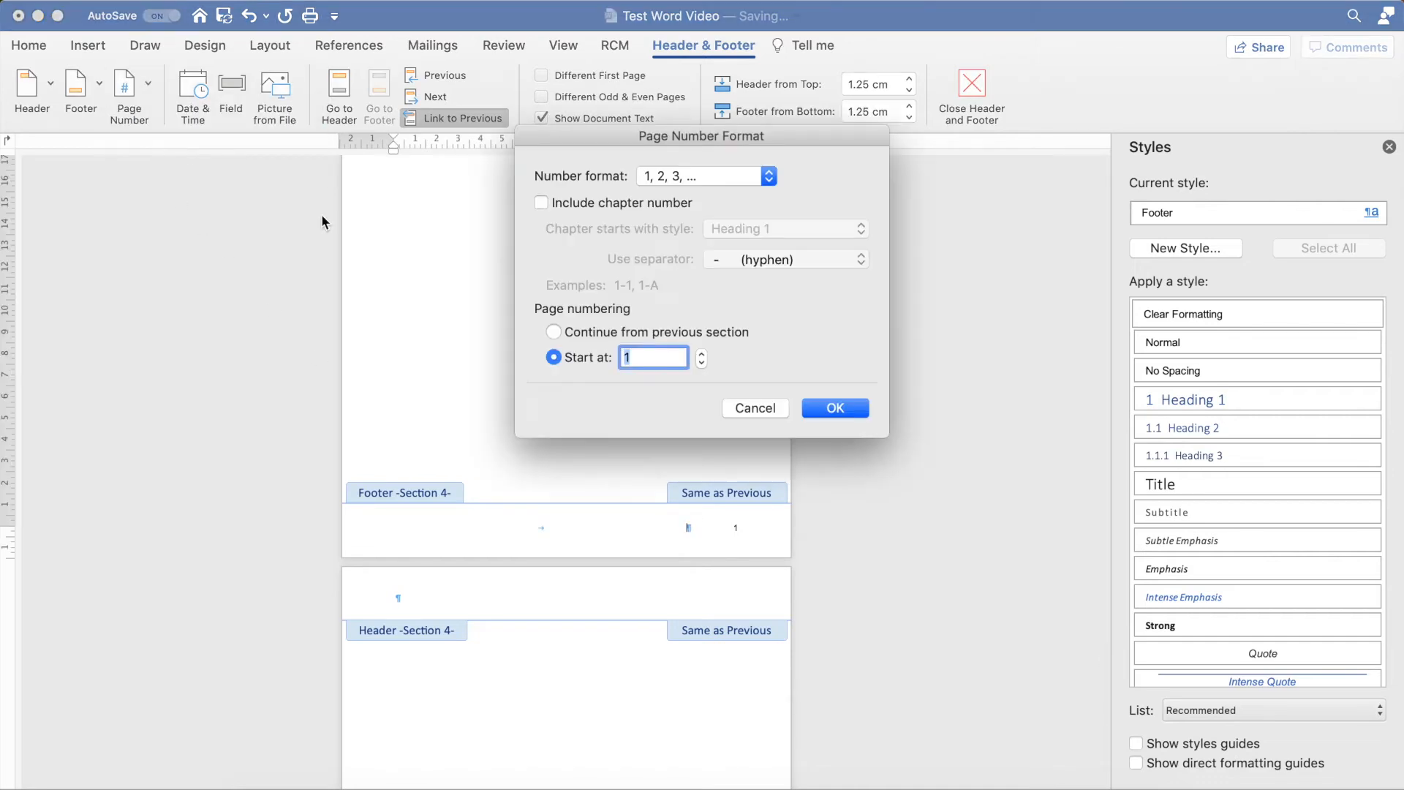
{"action": "left_click", "coordinate": [833, 408]}
Review the page numbers across the document and leave footer editing on the title page
{"action": "scroll", "coordinate": [723, 468], "scroll_direction": "down", "scroll_amount": 10}
{"action": "scroll", "coordinate": [723, 468], "scroll_direction": "up", "scroll_amount": 20}
{"action": "scroll", "coordinate": [722, 472], "scroll_direction": "up", "scroll_amount": 5}
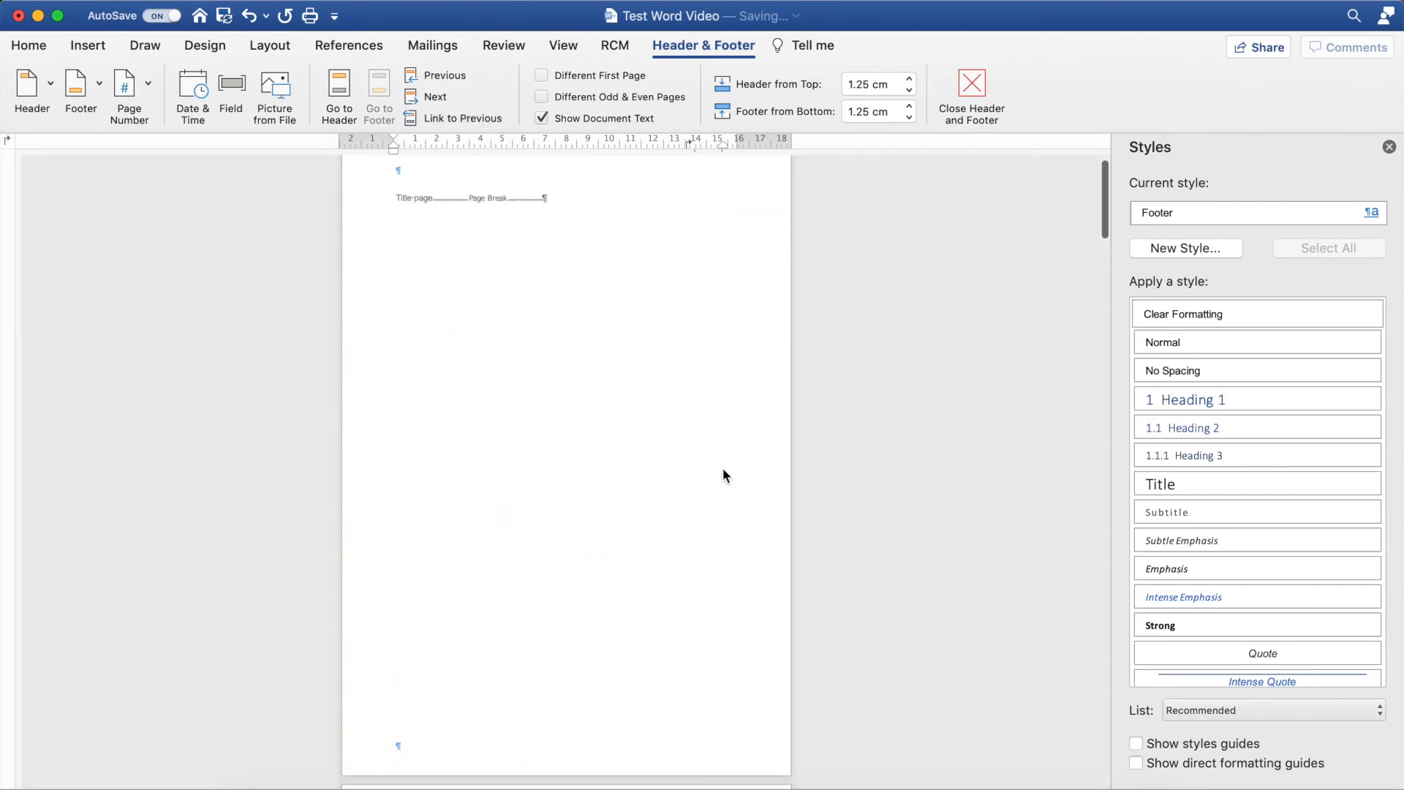
{"action": "double_click", "coordinate": [697, 470]}
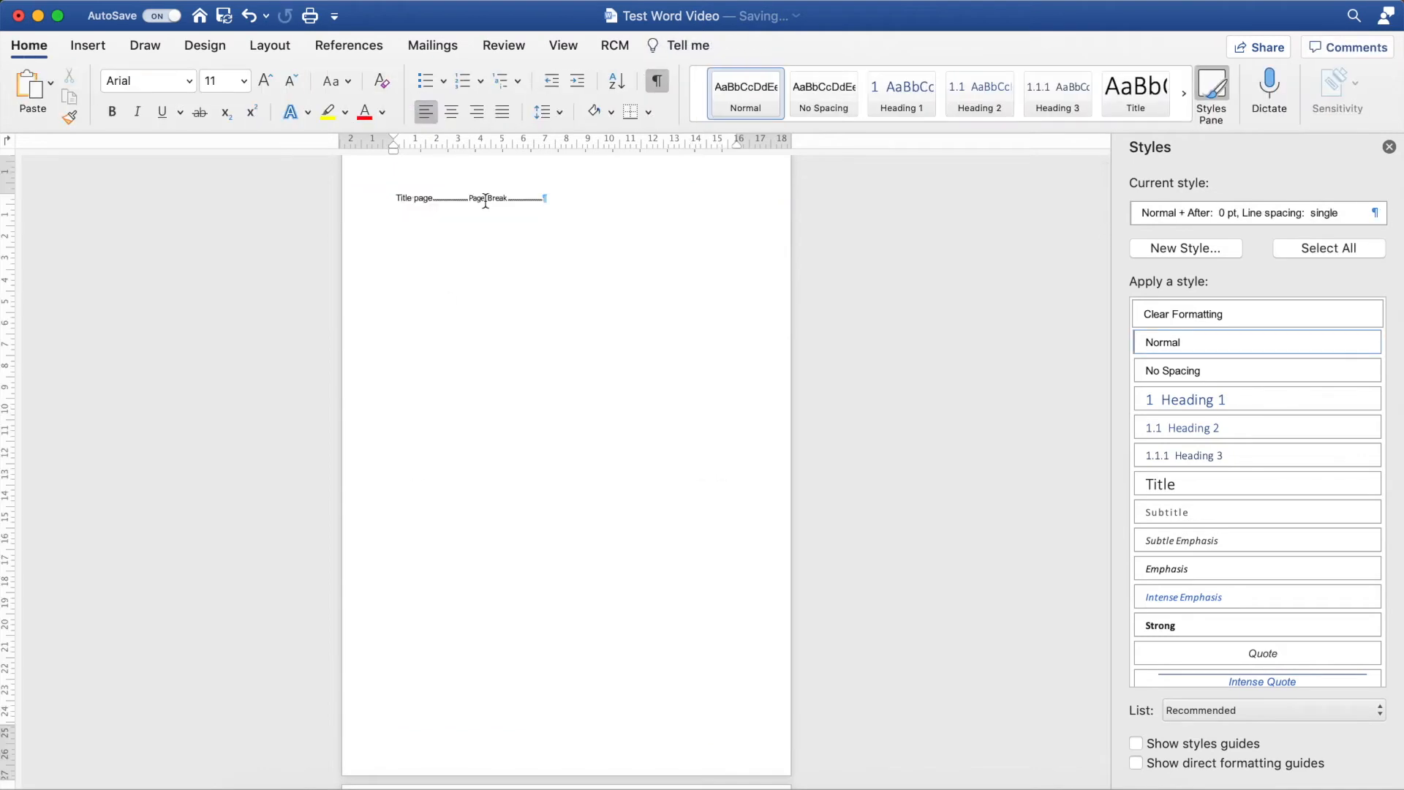
{"action": "scroll", "coordinate": [526, 196], "scroll_direction": "down", "scroll_amount": 8}
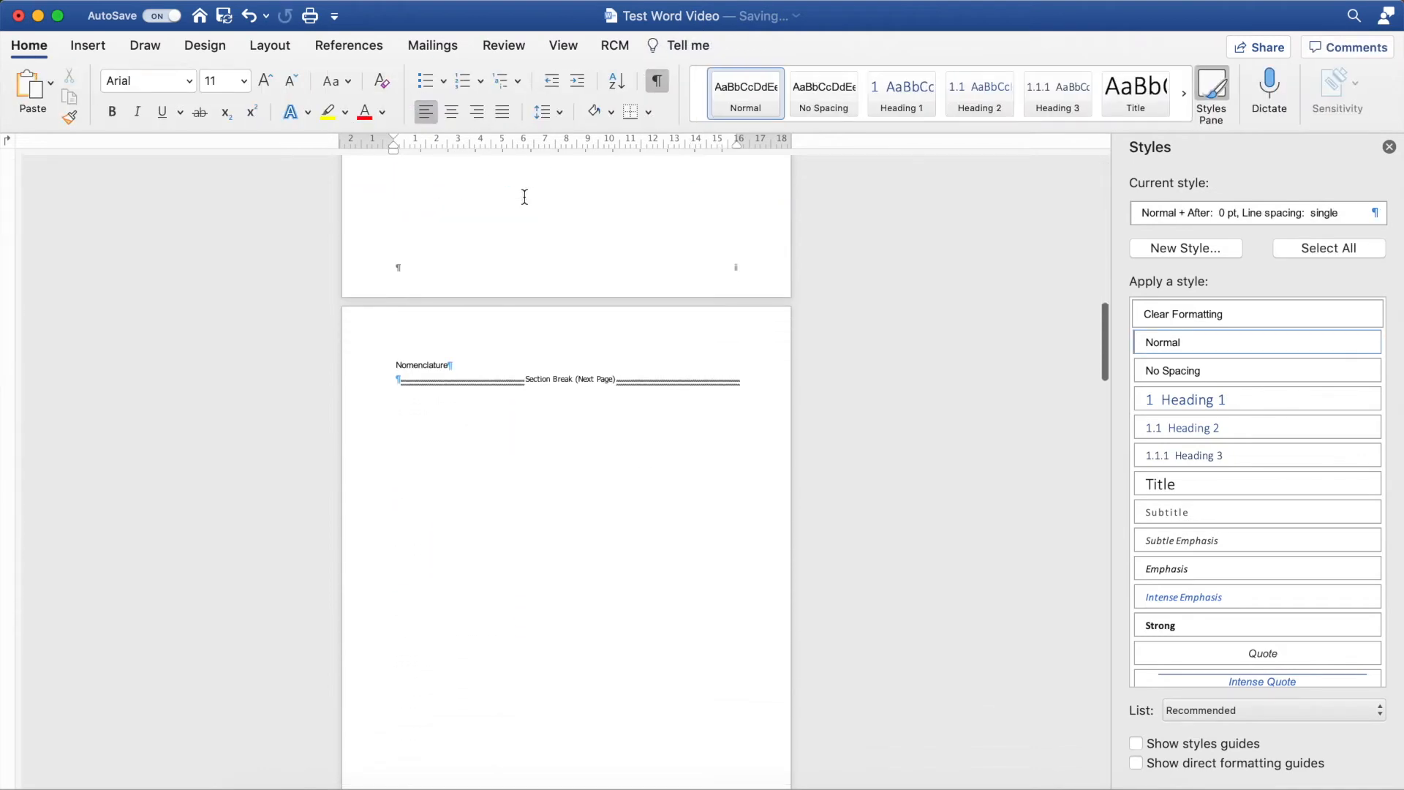
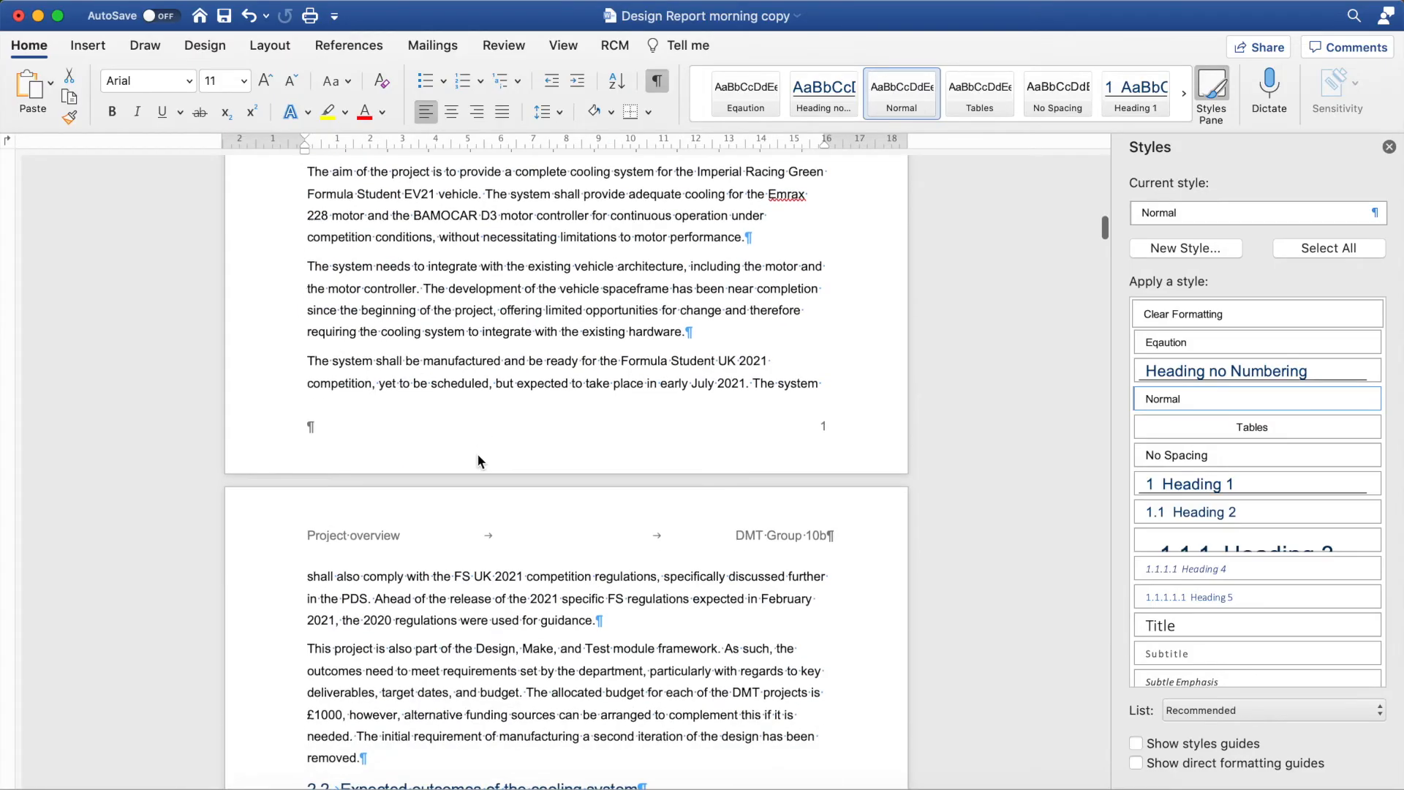
Examine the figures, tables and equations in the Design Report morning copy document up to Equation 2
{"action": "scroll", "coordinate": [477, 454], "scroll_direction": "up", "scroll_amount": 2}
{"action": "scroll", "coordinate": [477, 454], "scroll_direction": "down", "scroll_amount": 10}
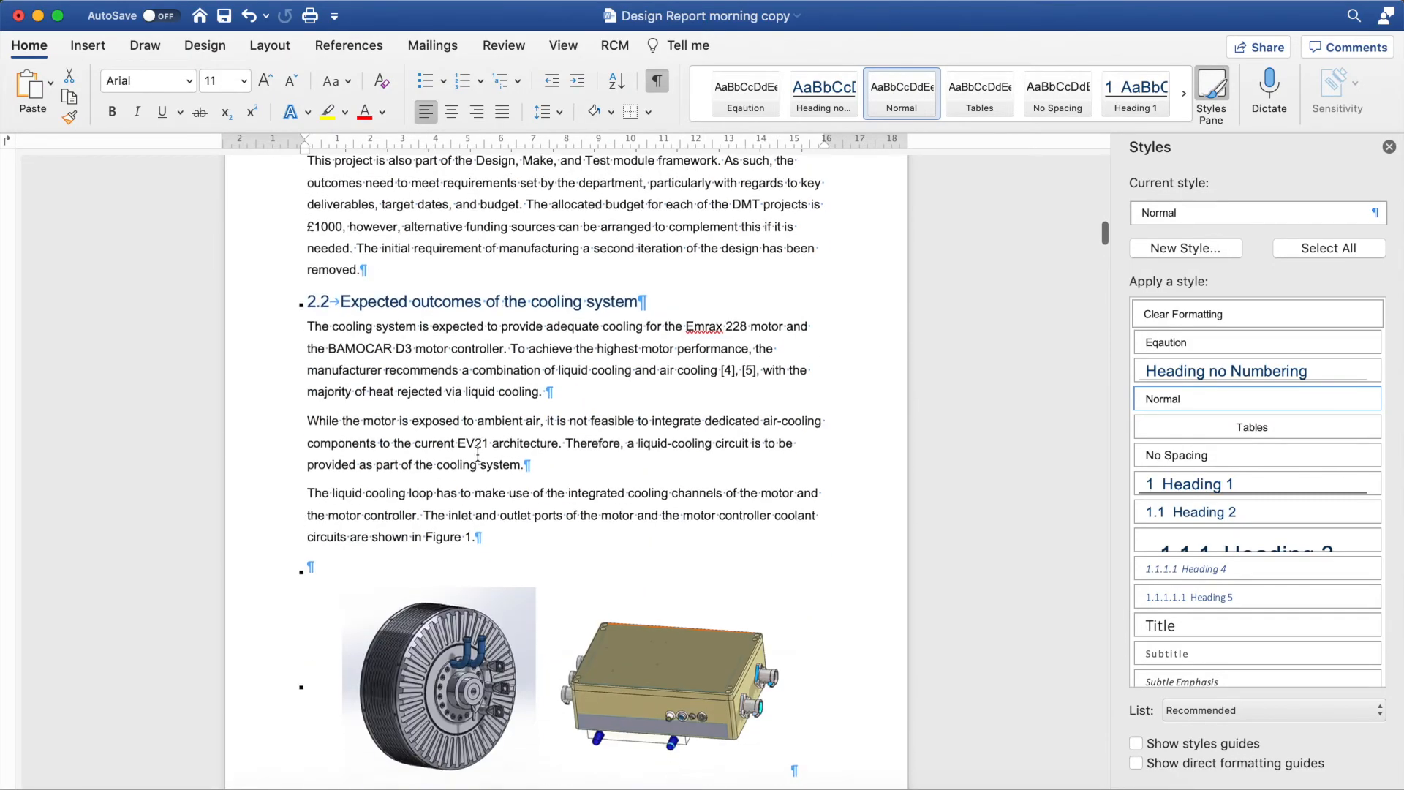
{"action": "scroll", "coordinate": [477, 453], "scroll_direction": "down", "scroll_amount": 5}
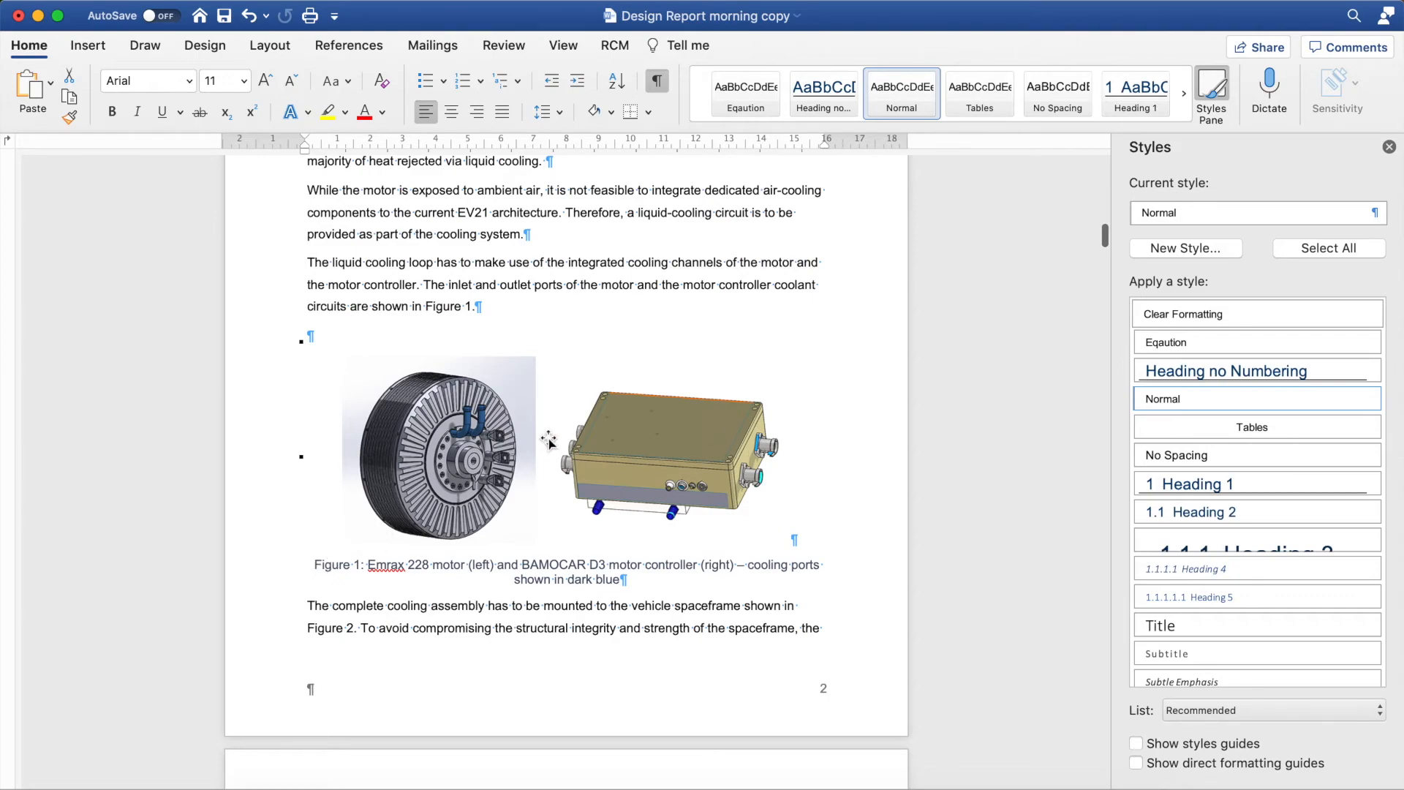
{"action": "scroll", "coordinate": [550, 442], "scroll_direction": "down", "scroll_amount": 20}
{"action": "scroll", "coordinate": [539, 435], "scroll_direction": "down", "scroll_amount": 20}
{"action": "scroll", "coordinate": [537, 435], "scroll_direction": "up", "scroll_amount": 20}
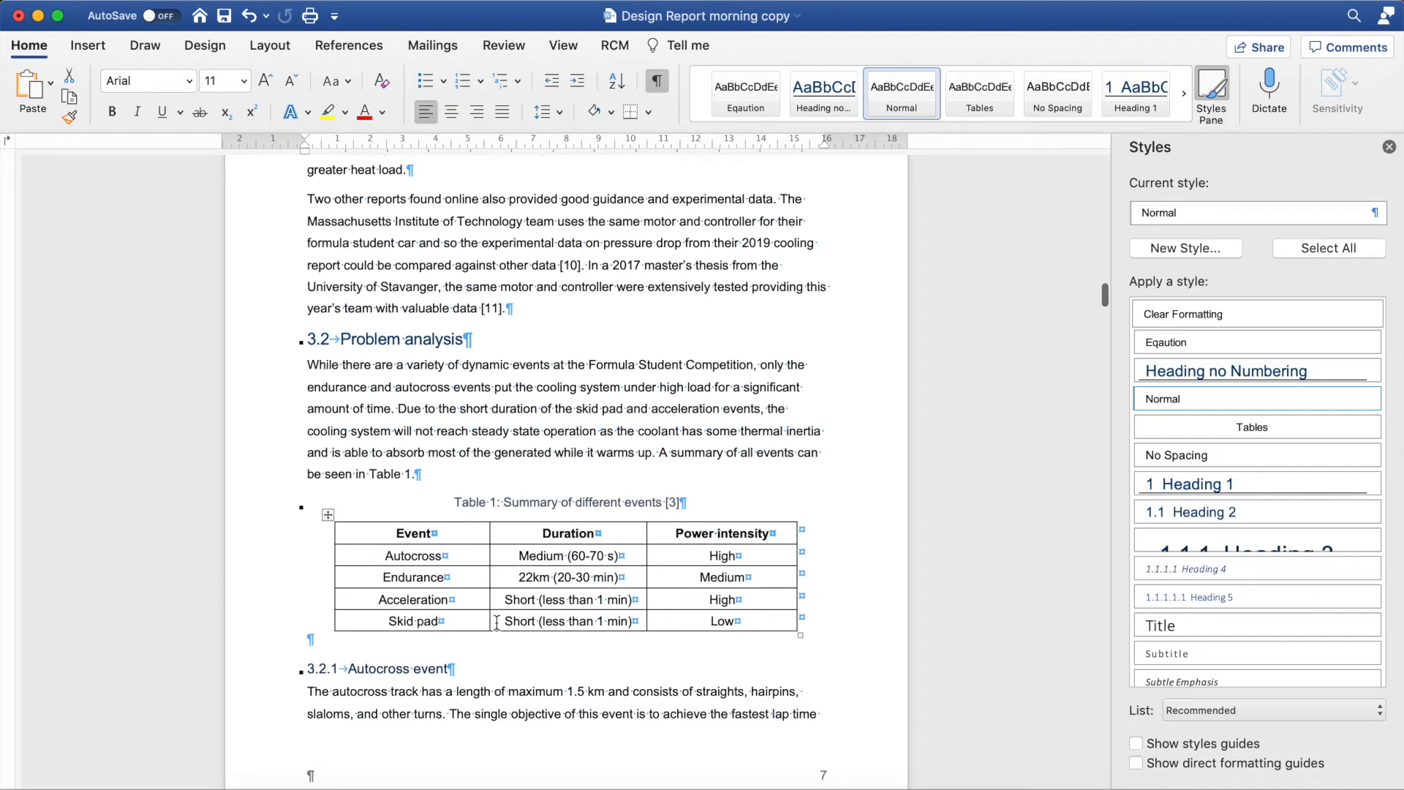
{"action": "scroll", "coordinate": [556, 465], "scroll_direction": "down", "scroll_amount": 20}
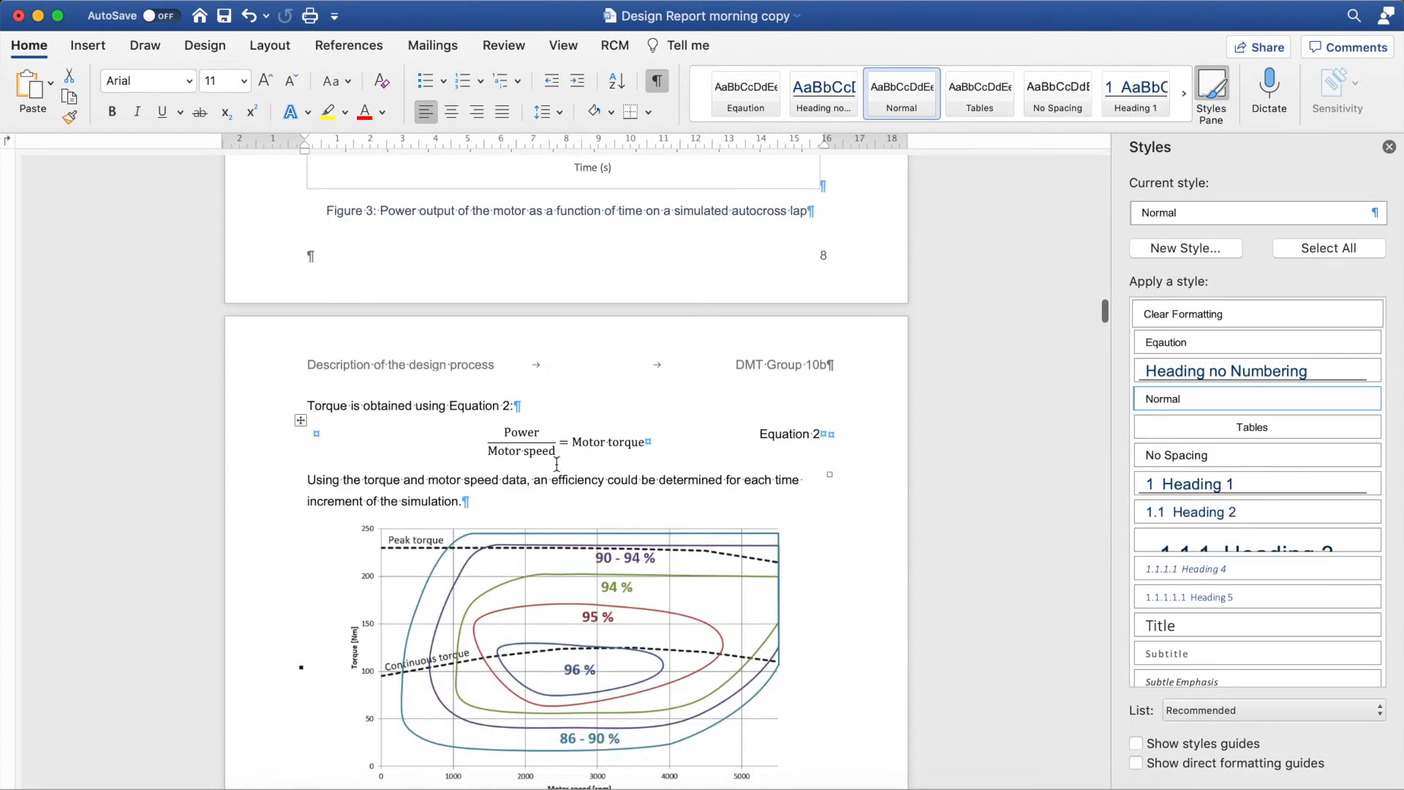
{"action": "scroll", "coordinate": [557, 463], "scroll_direction": "up", "scroll_amount": 10}
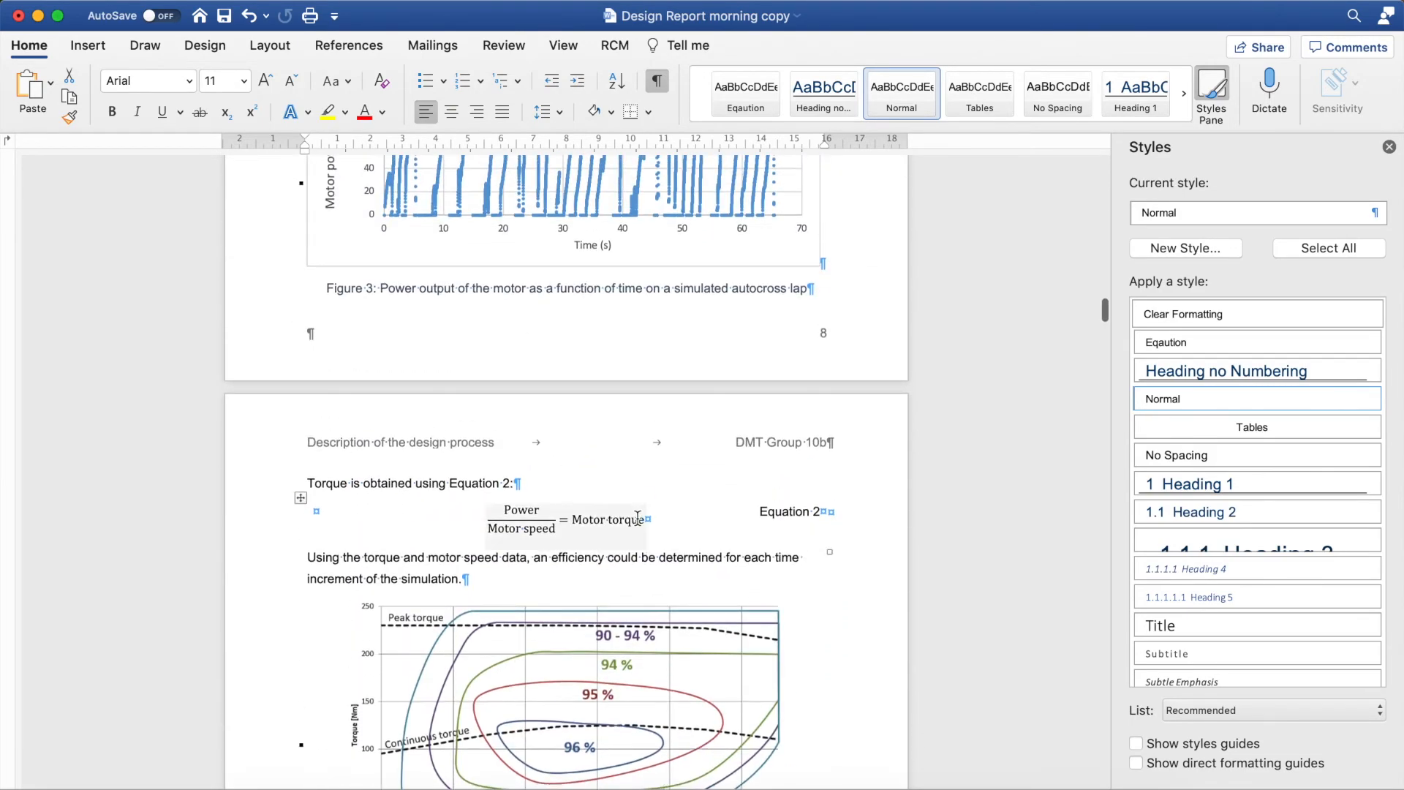
Inspect how Equation 2 is laid out by selecting the formula, the surrounding table and the equation number cell
{"action": "left_click", "coordinate": [616, 525]}
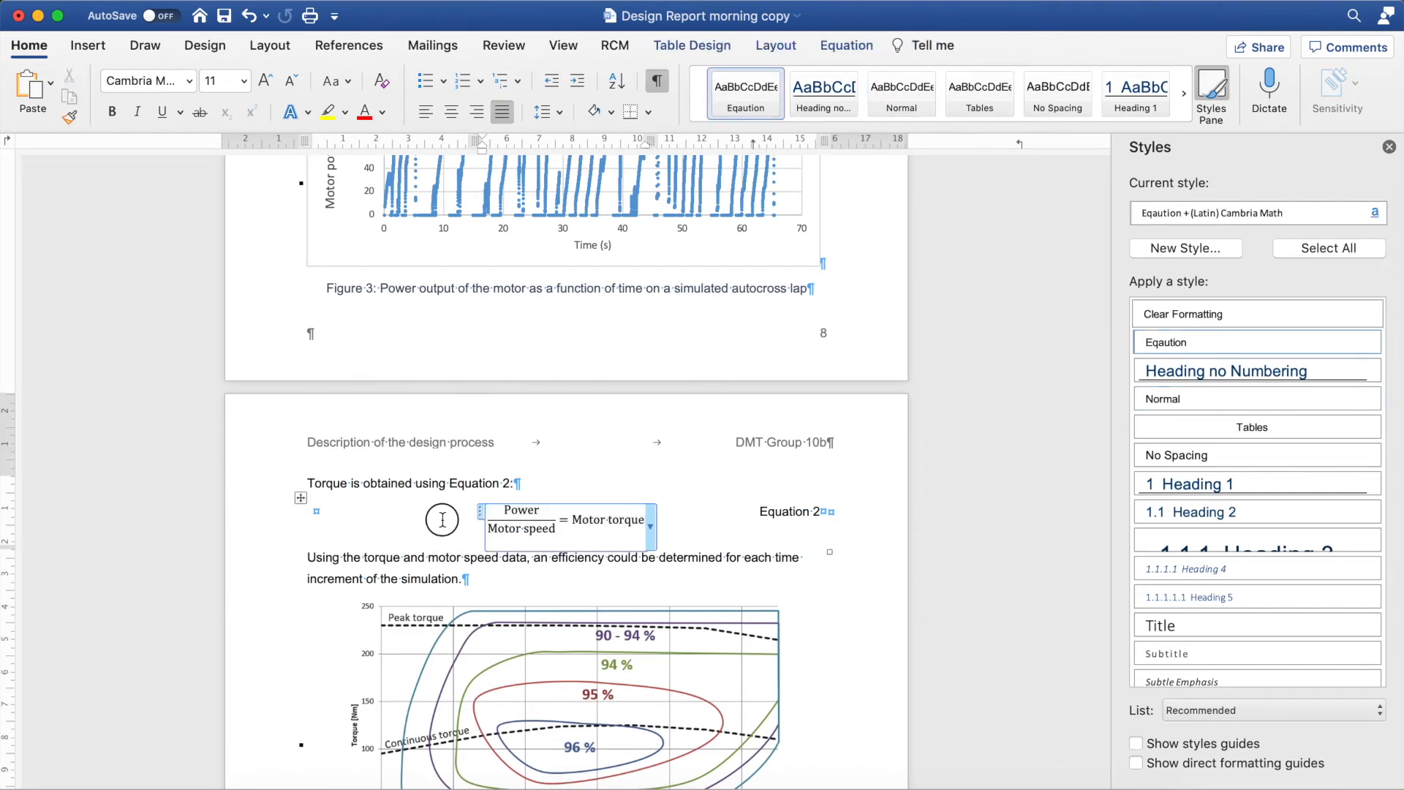
{"action": "left_click", "coordinate": [316, 512]}
{"action": "left_click", "coordinate": [297, 497]}
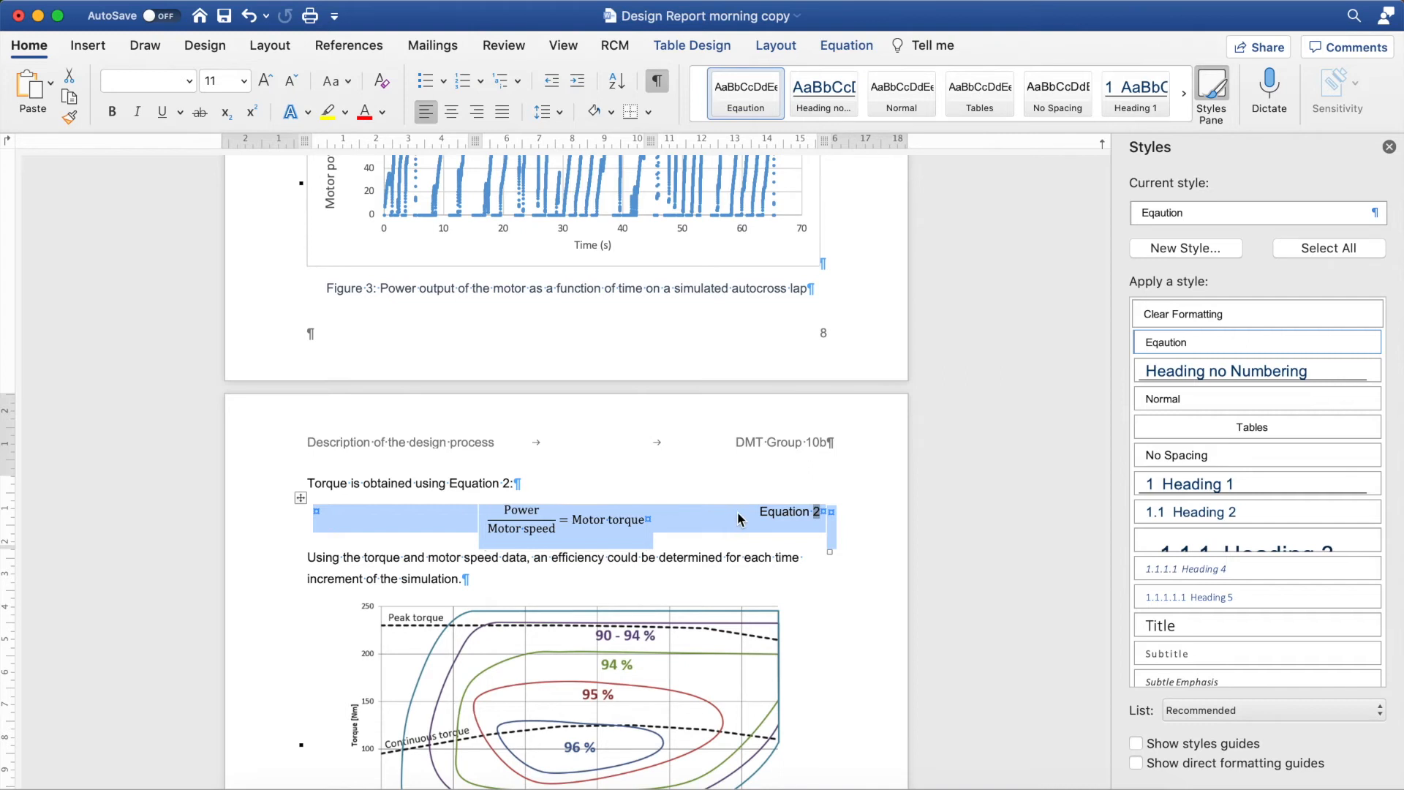
{"action": "left_click", "coordinate": [787, 504]}
{"action": "triple_click", "coordinate": [782, 515]}
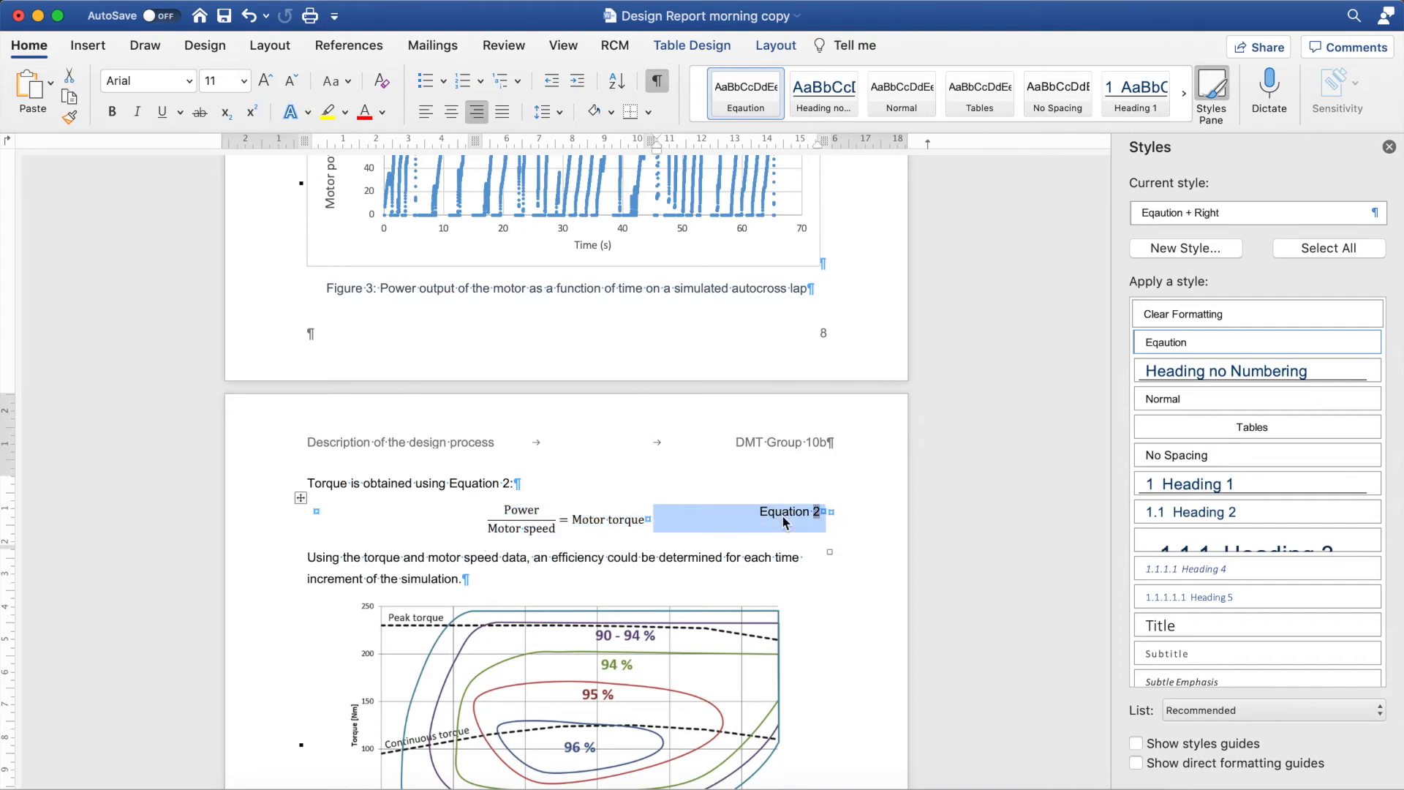
Examine the table that holds Equation 2 and the caption below the Figure 3 motor power chart
{"action": "left_click", "coordinate": [750, 525]}
{"action": "left_click", "coordinate": [300, 498]}
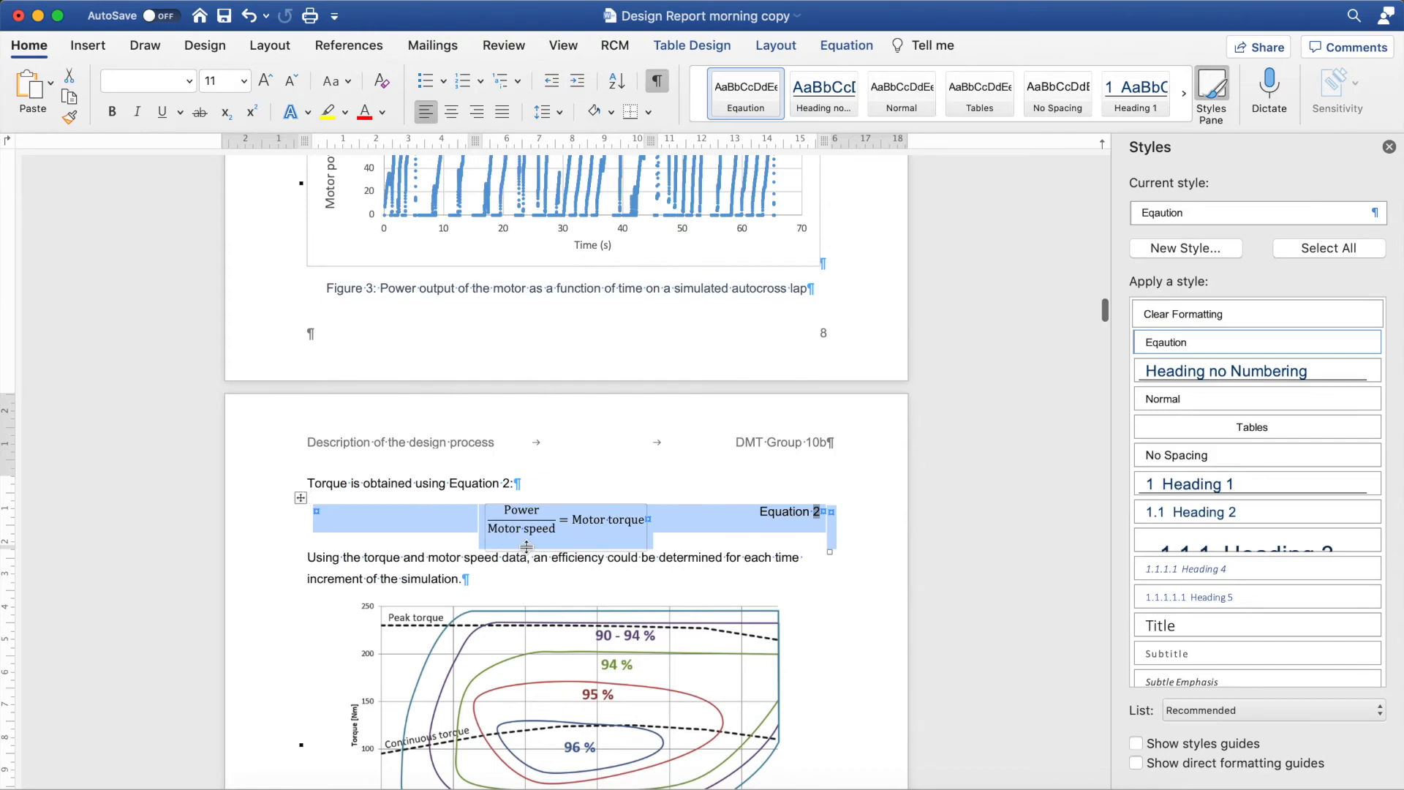
{"action": "scroll", "coordinate": [523, 541], "scroll_direction": "up", "scroll_amount": 10}
{"action": "scroll", "coordinate": [527, 547], "scroll_direction": "down", "scroll_amount": 8}
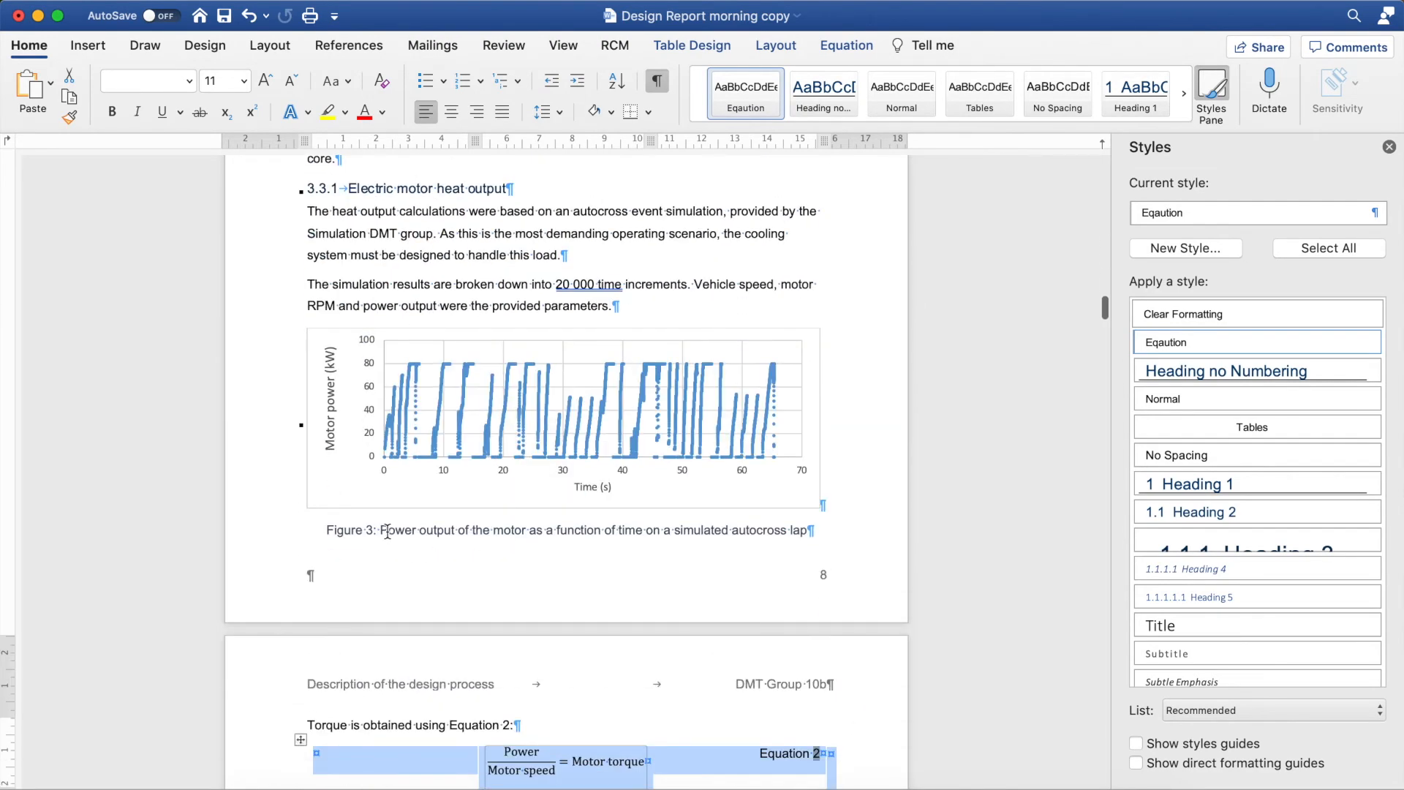
{"action": "left_click_drag", "start_coordinate": [327, 531], "coordinate": [812, 524]}
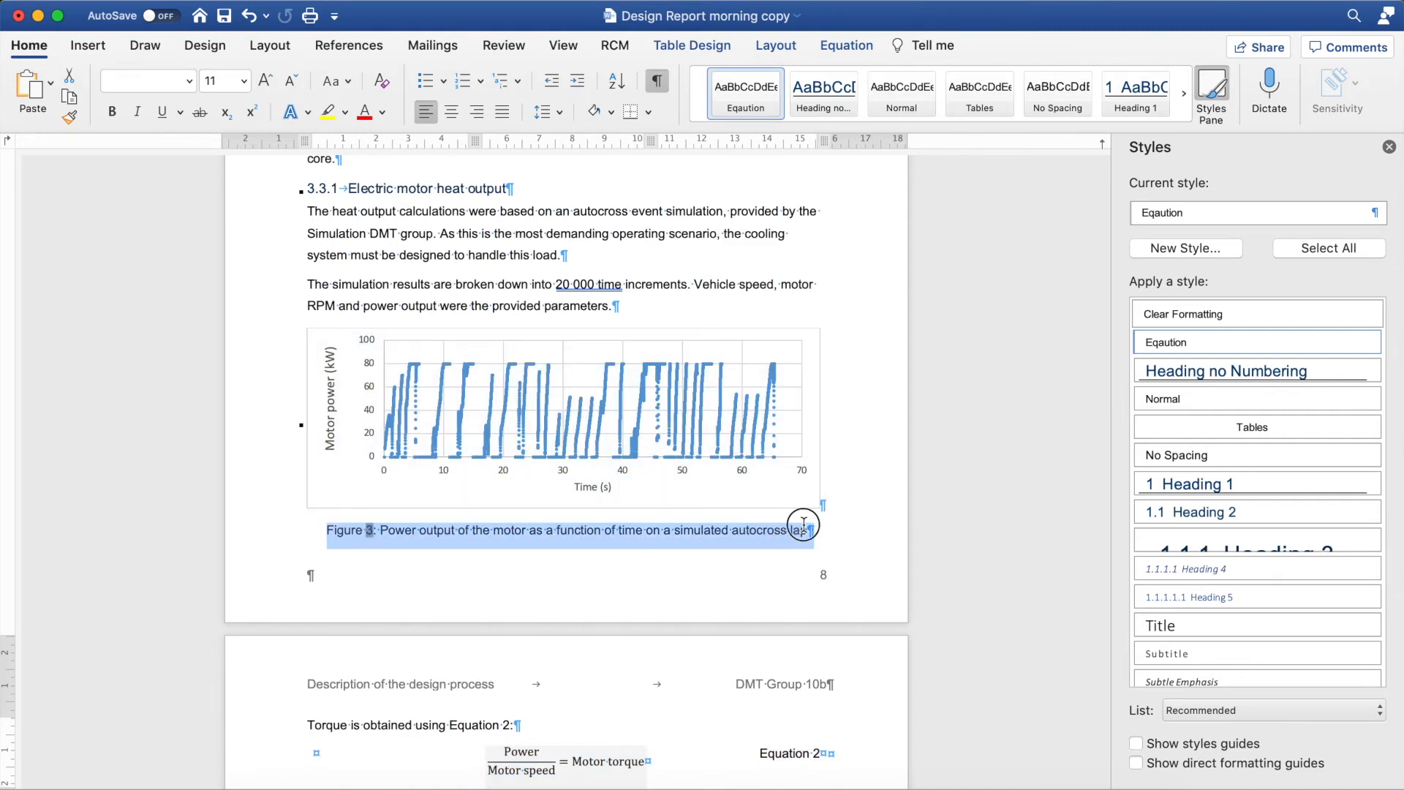
{"action": "scroll", "coordinate": [371, 548], "scroll_direction": "up", "scroll_amount": 3}
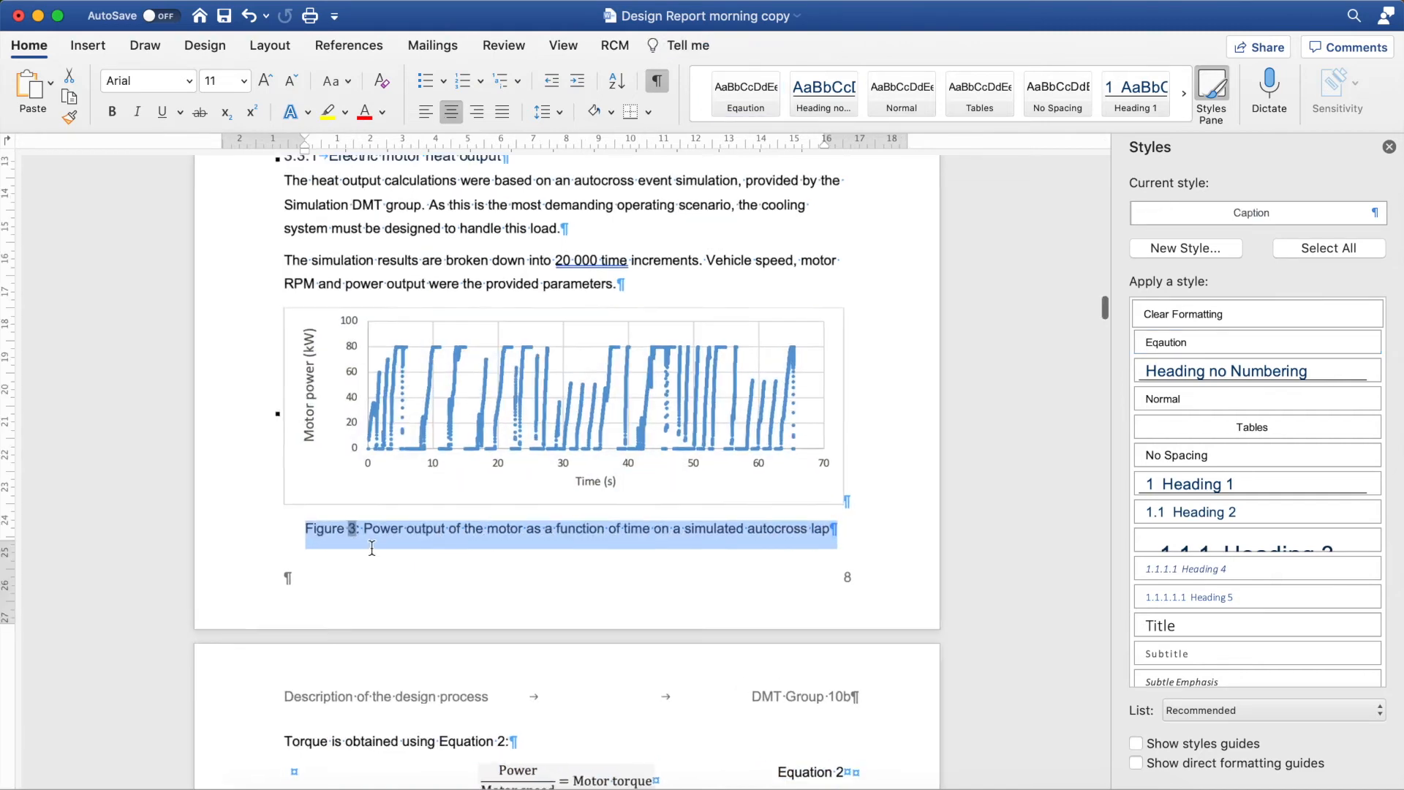
{"action": "scroll", "coordinate": [371, 548], "scroll_direction": "right", "scroll_amount": 2}
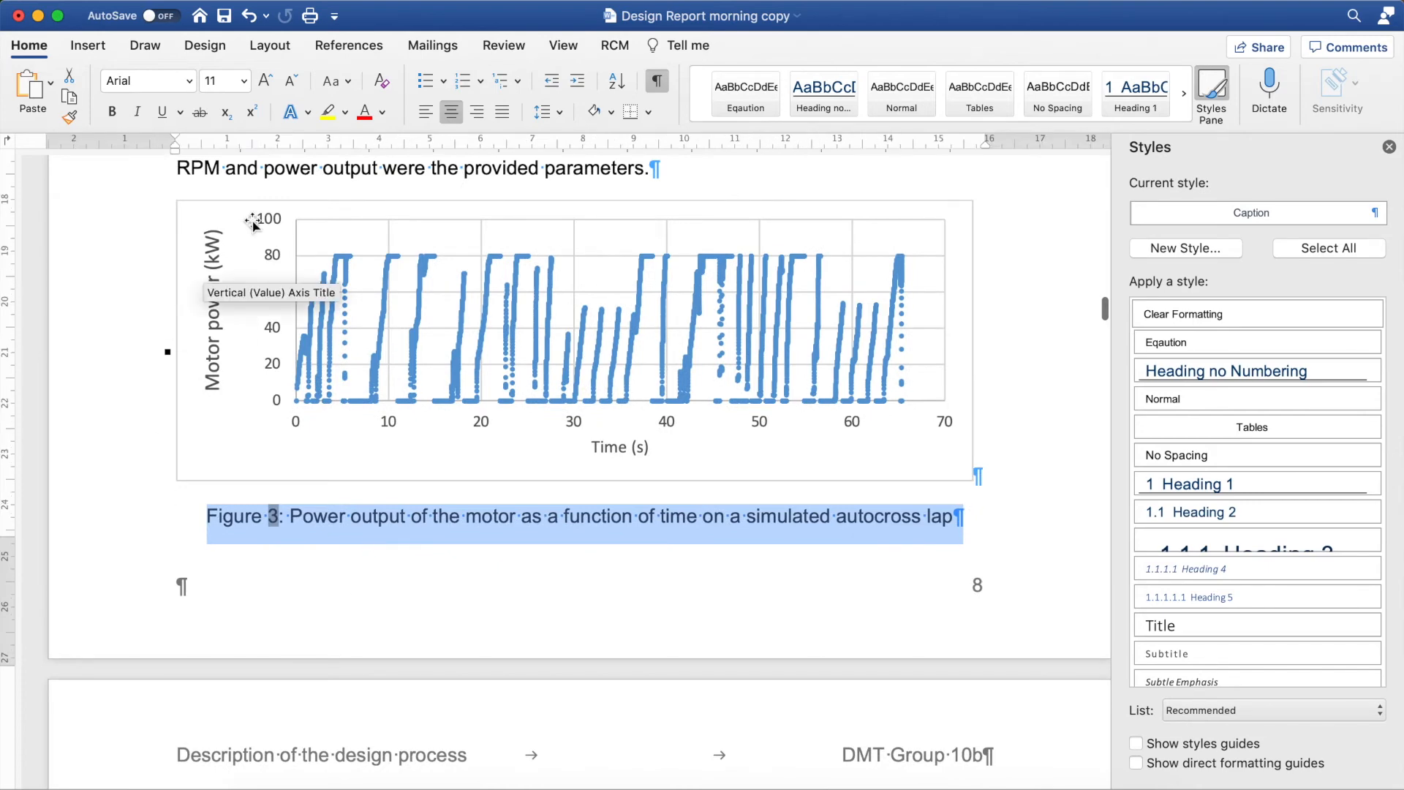
{"action": "scroll", "coordinate": [375, 609], "scroll_direction": "down", "scroll_amount": 3}
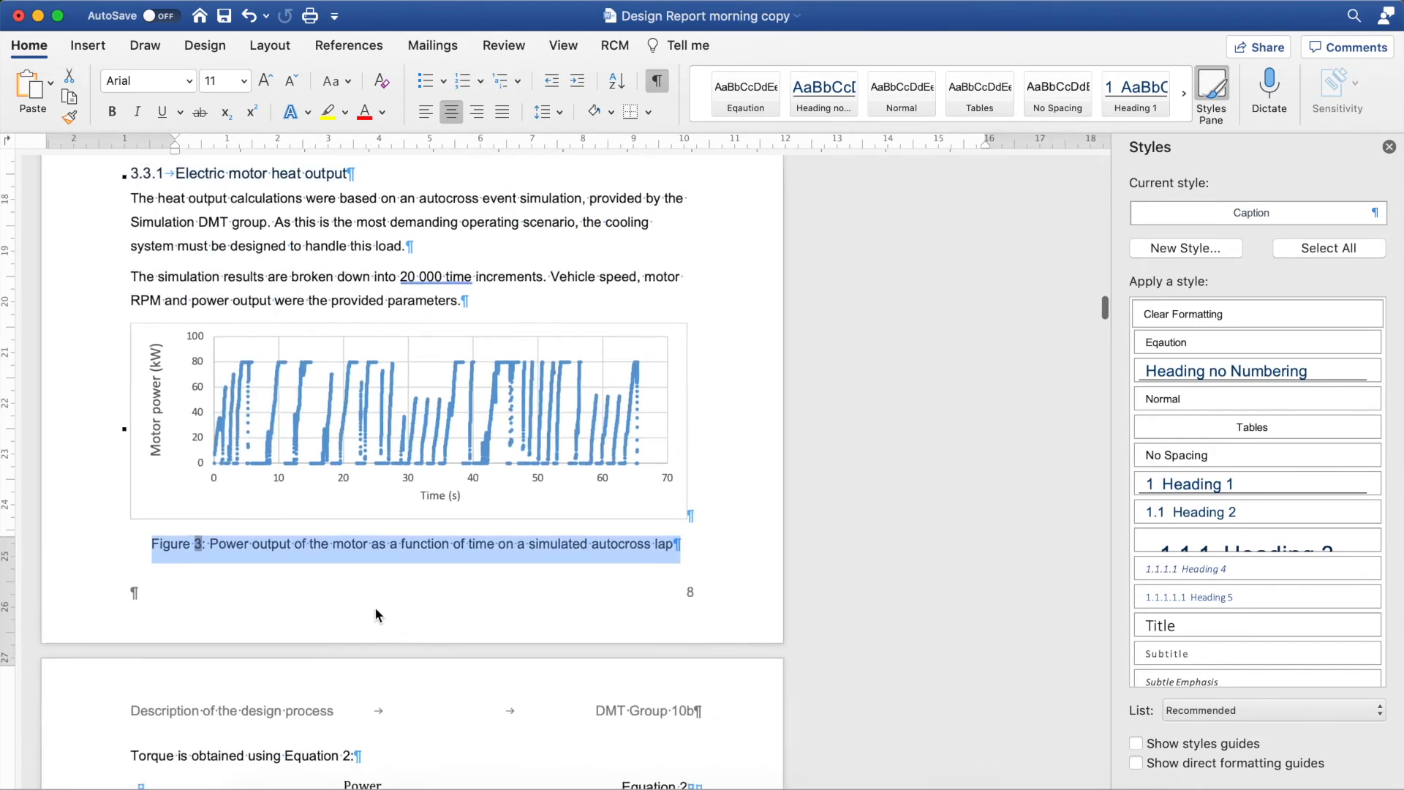
{"action": "scroll", "coordinate": [376, 609], "scroll_direction": "up", "scroll_amount": 2}
In the Test Word Video document, paste the motor and controller picture between two body paragraphs on page 1 and centre it
{"action": "scroll", "coordinate": [444, 470], "scroll_direction": "up", "scroll_amount": 20}
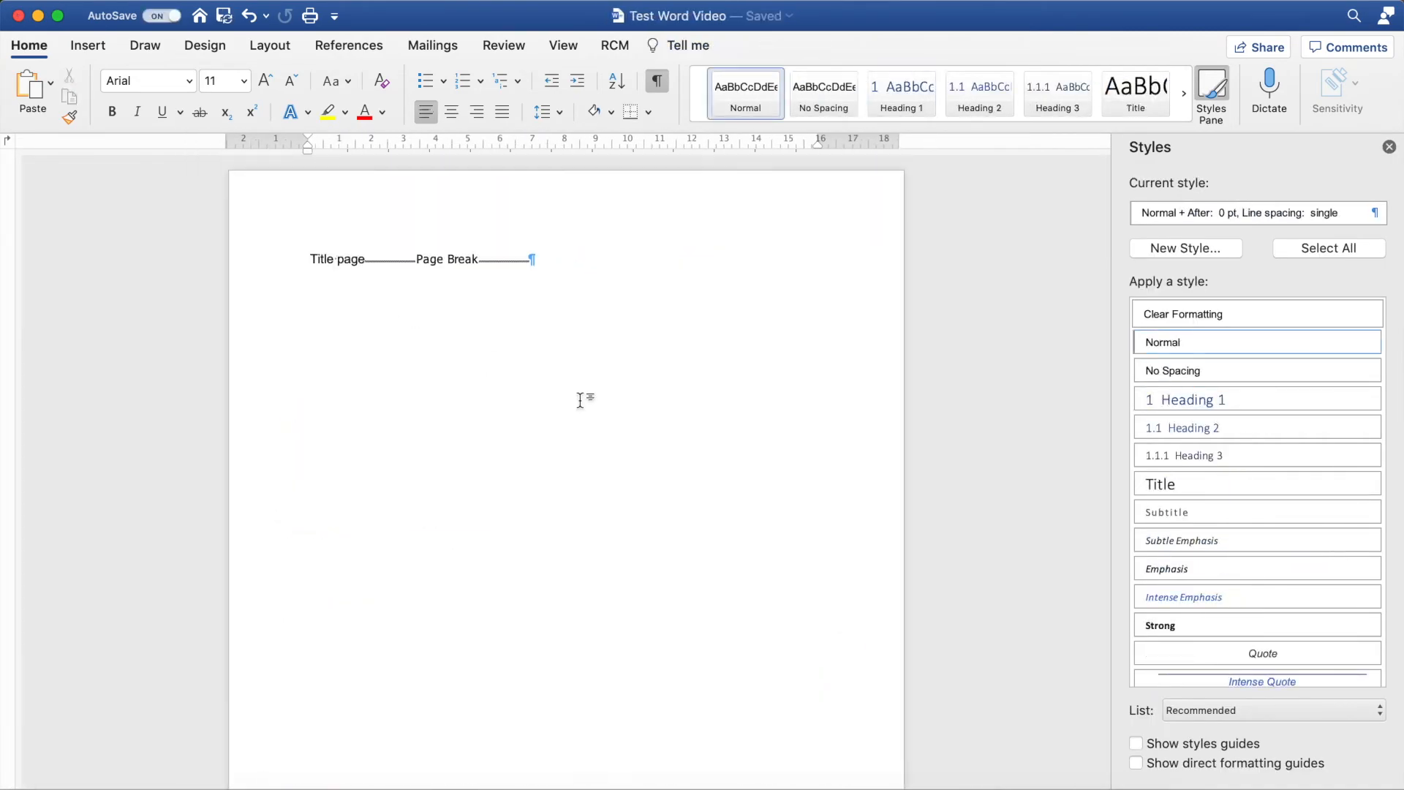
{"action": "scroll", "coordinate": [580, 401], "scroll_direction": "down", "scroll_amount": 15}
{"action": "scroll", "coordinate": [581, 401], "scroll_direction": "down", "scroll_amount": 1}
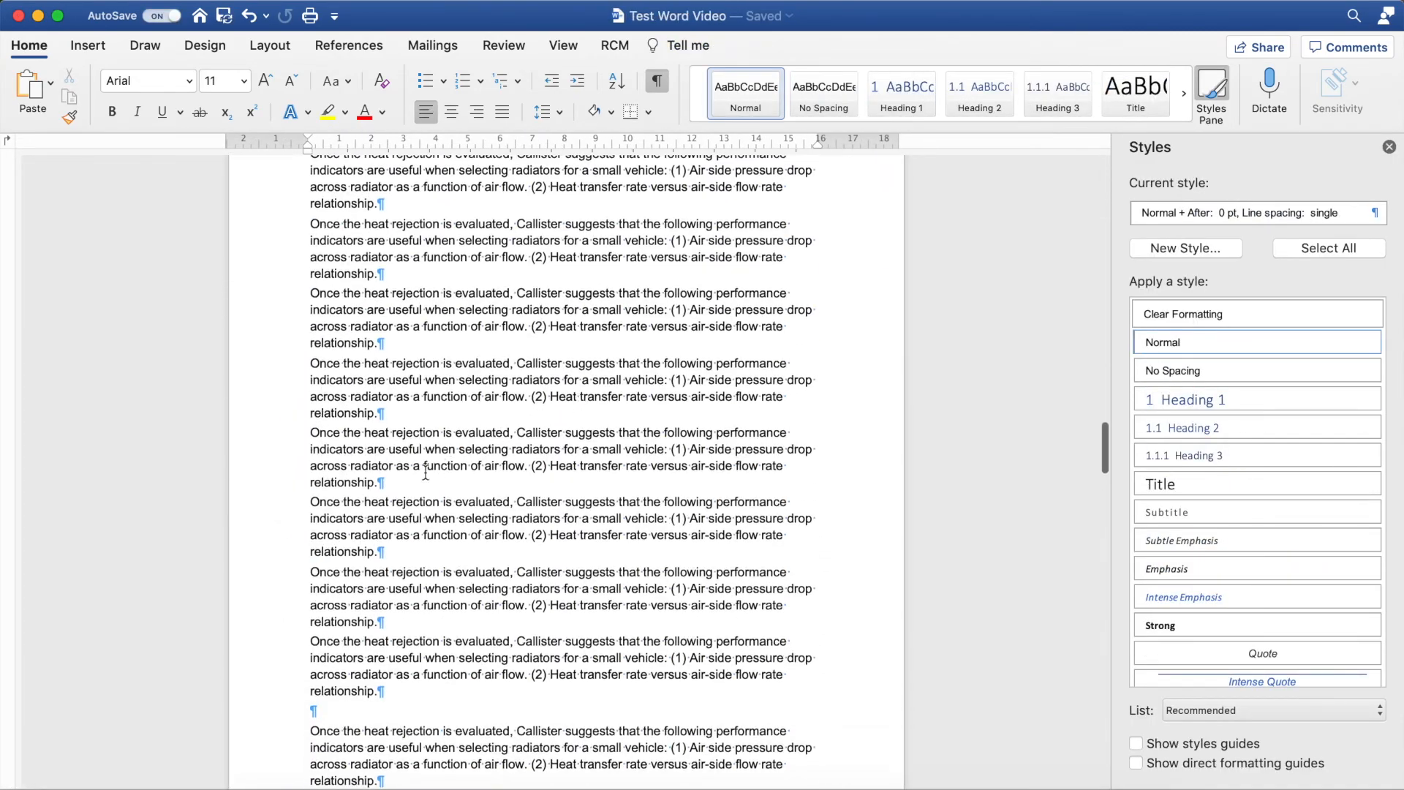
{"action": "key", "text": "Return"}
{"action": "key", "text": "cmd+v"}
{"action": "scroll", "coordinate": [414, 479], "scroll_direction": "down", "scroll_amount": 2}
{"action": "left_click", "coordinate": [454, 454]}
{"action": "left_click", "coordinate": [452, 112]}
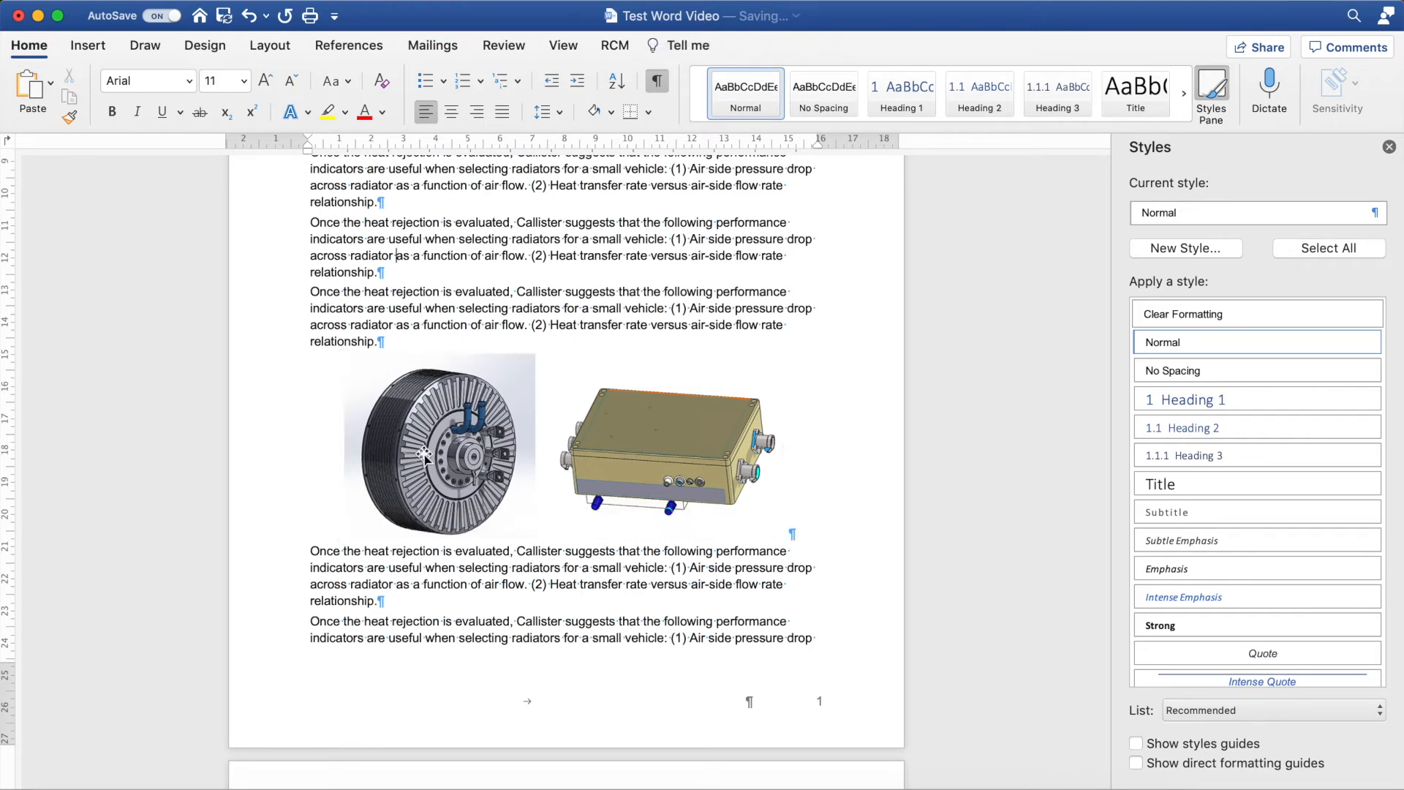
Insert the caption "Figure 1: Motor and Motor Controller" below the picture, using the Figure label
{"action": "double_click", "coordinate": [454, 428]}
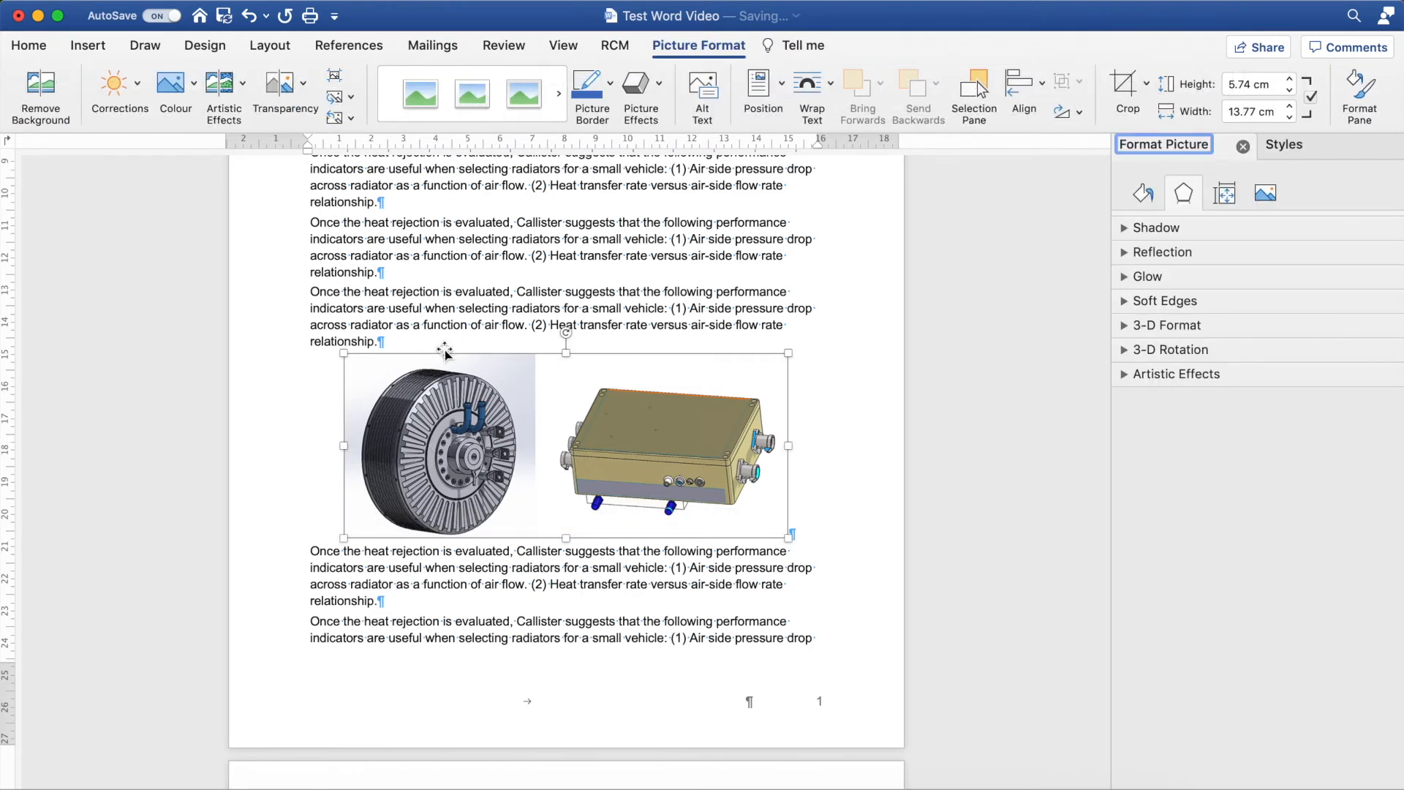
{"action": "left_click", "coordinate": [444, 316]}
{"action": "left_click", "coordinate": [457, 424]}
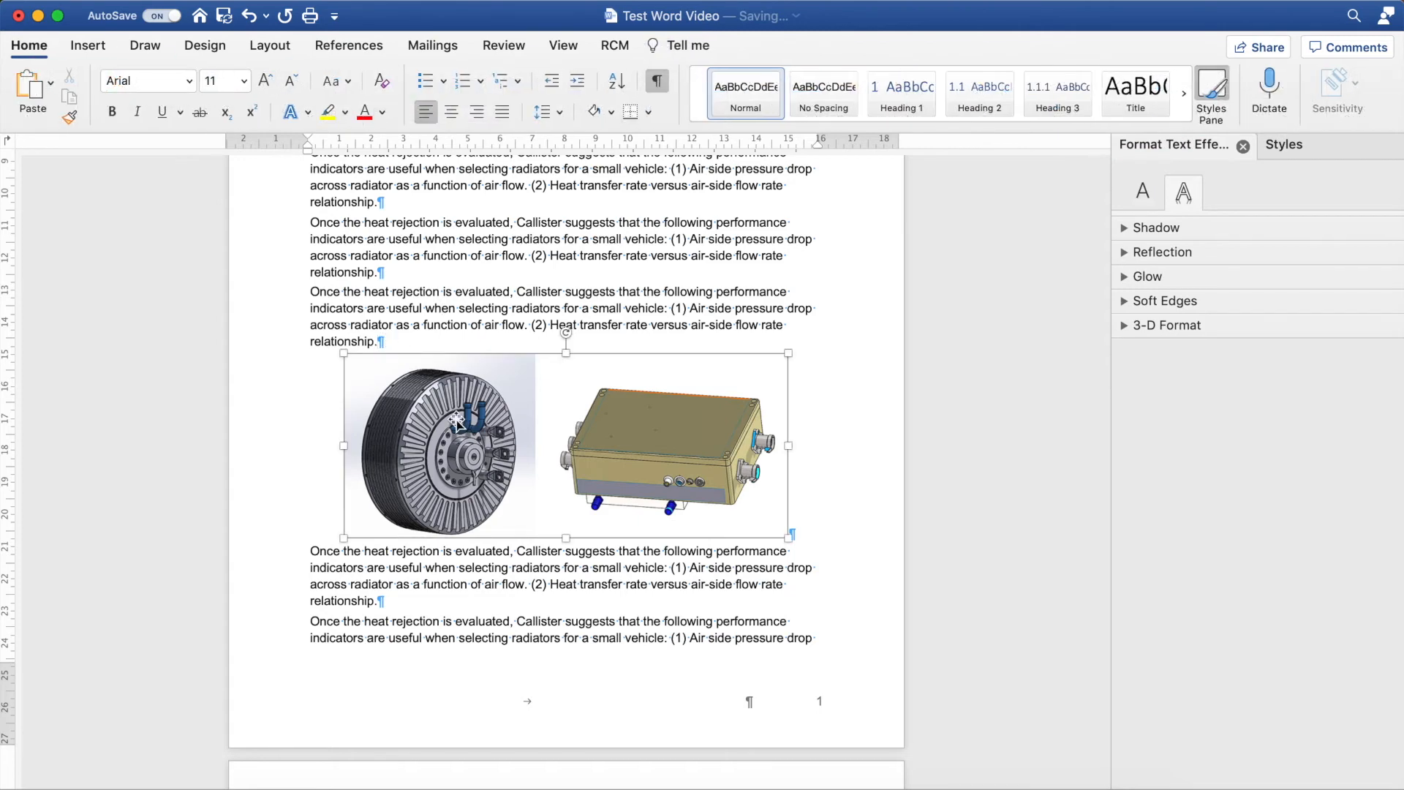
{"action": "left_click", "coordinate": [344, 45]}
{"action": "left_click", "coordinate": [781, 86]}
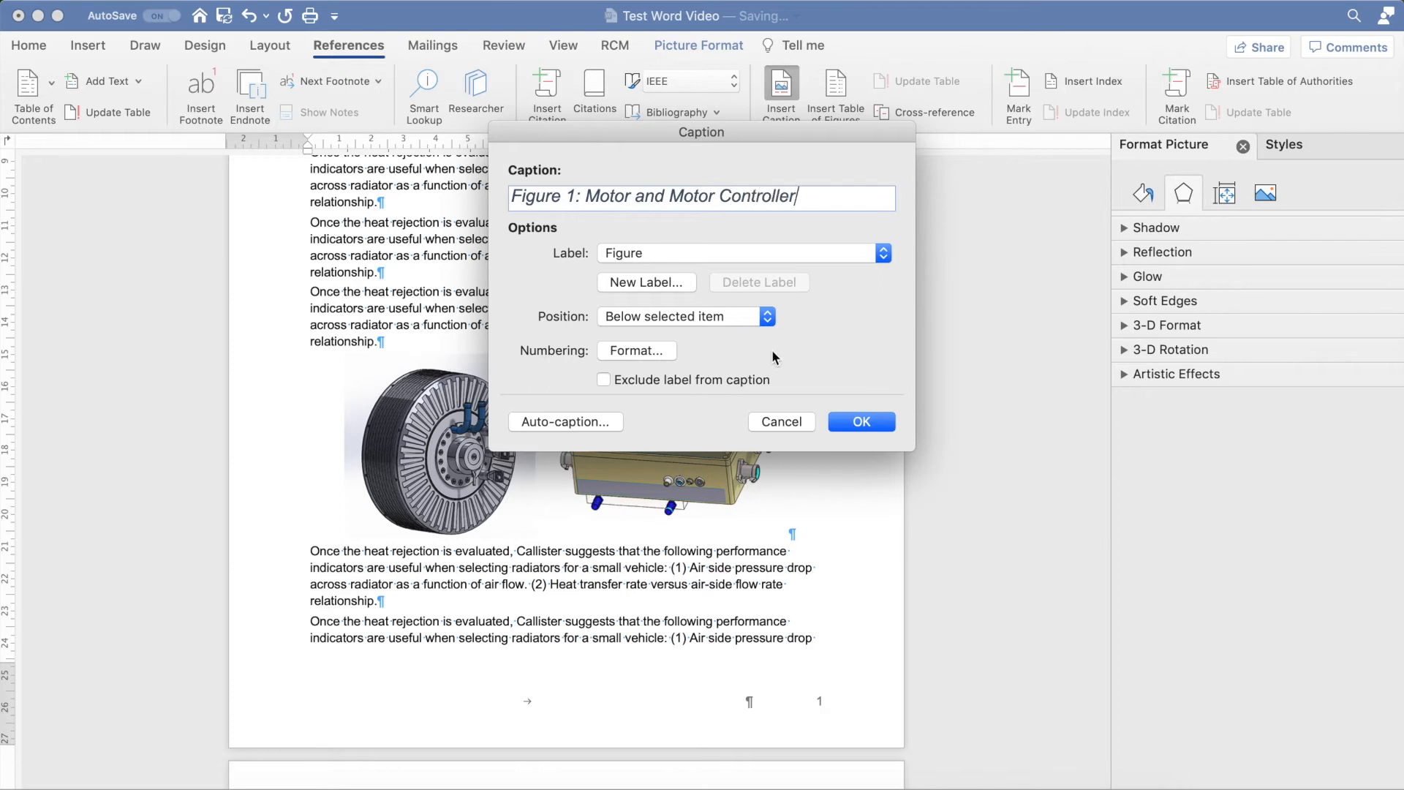
{"action": "left_click", "coordinate": [863, 422]}
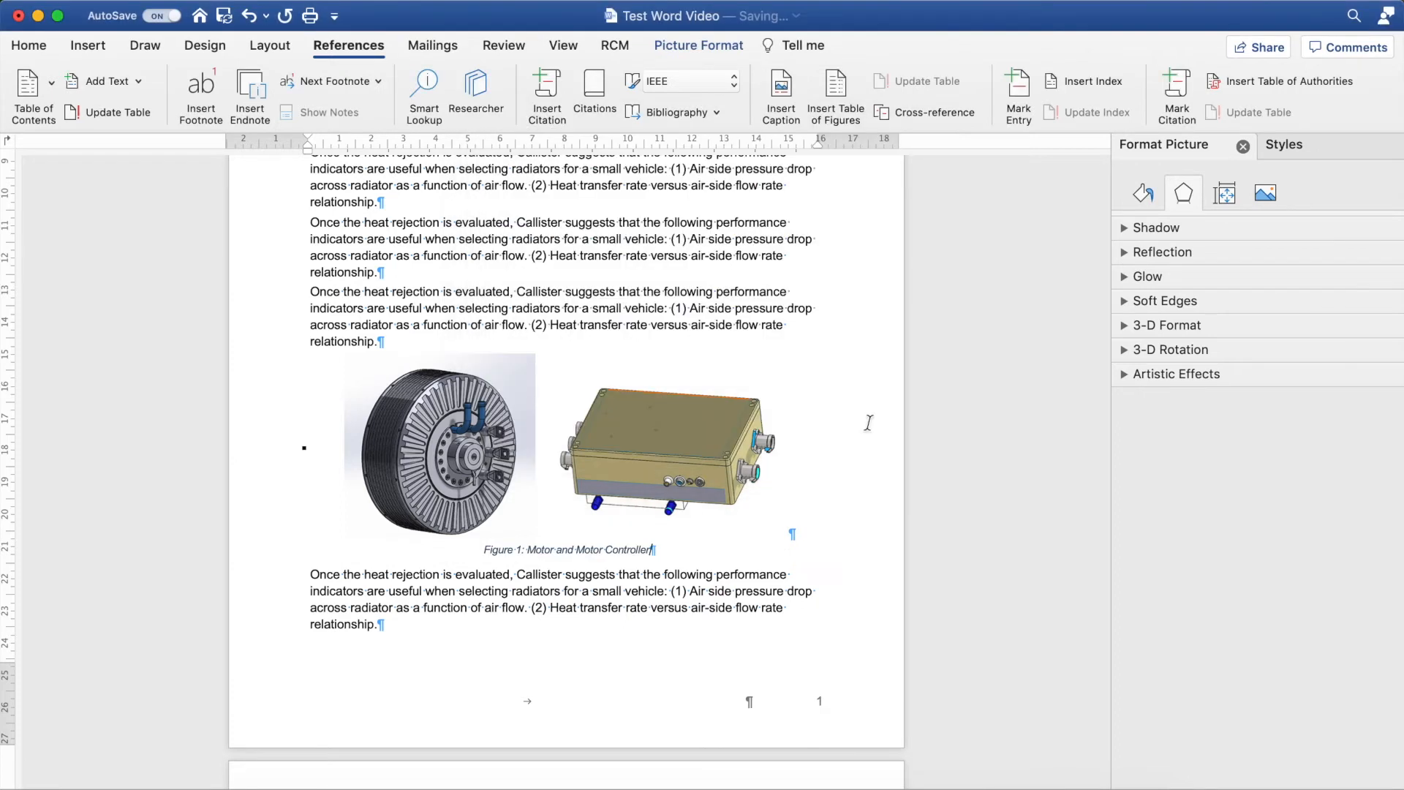
Select the Figure 1 caption and open its Caption style for modification
{"action": "triple_click", "coordinate": [538, 549]}
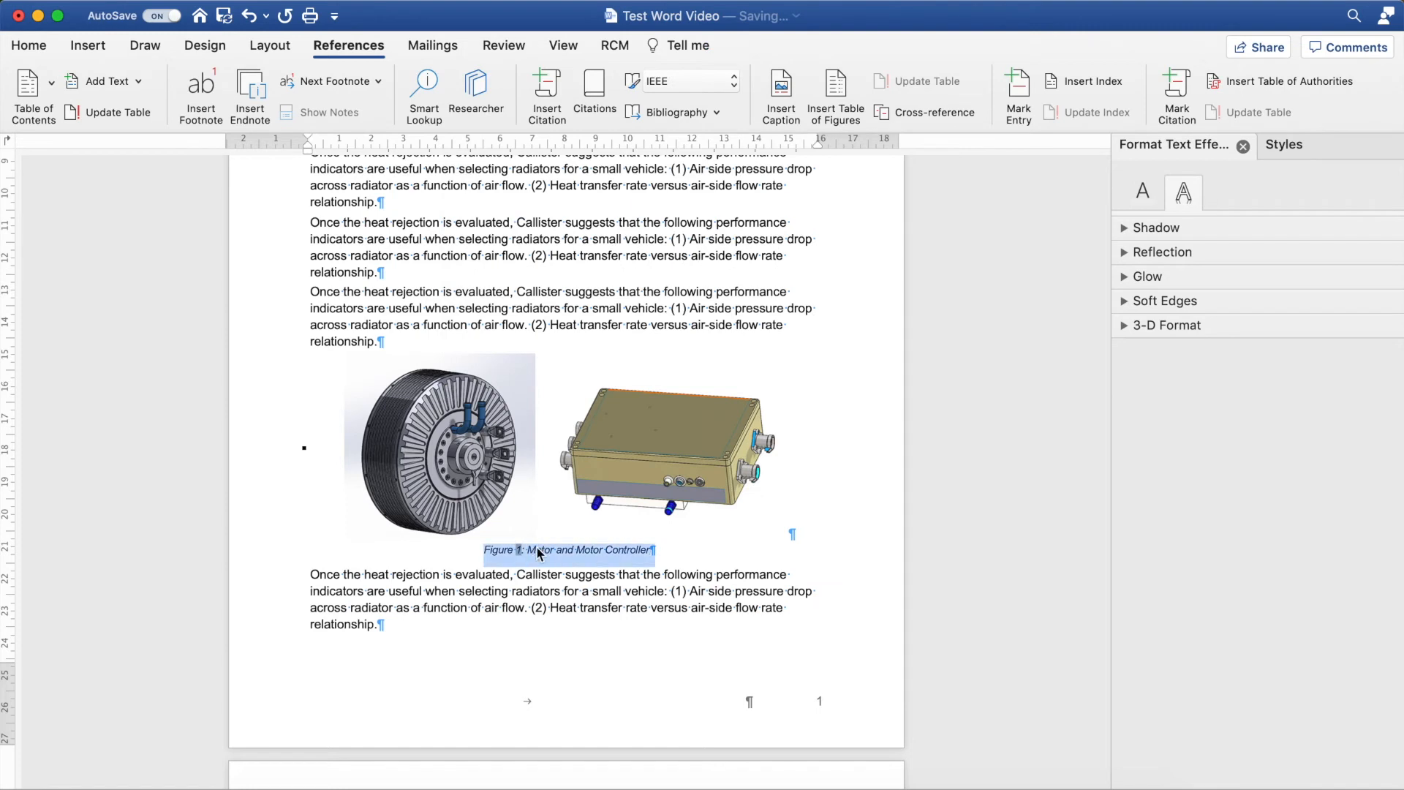
{"action": "left_click", "coordinate": [29, 46]}
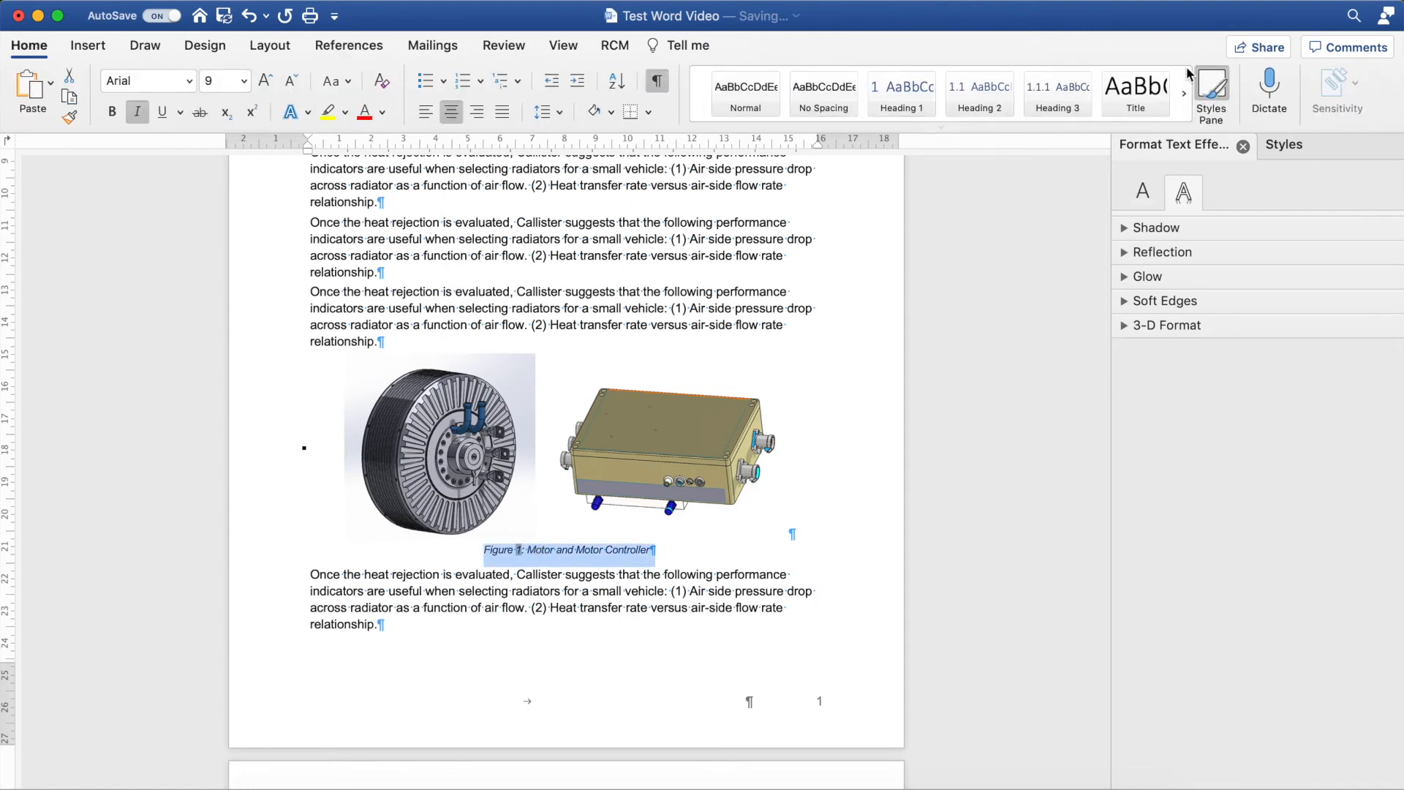
{"action": "left_click", "coordinate": [1224, 91]}
{"action": "left_click", "coordinate": [1223, 90]}
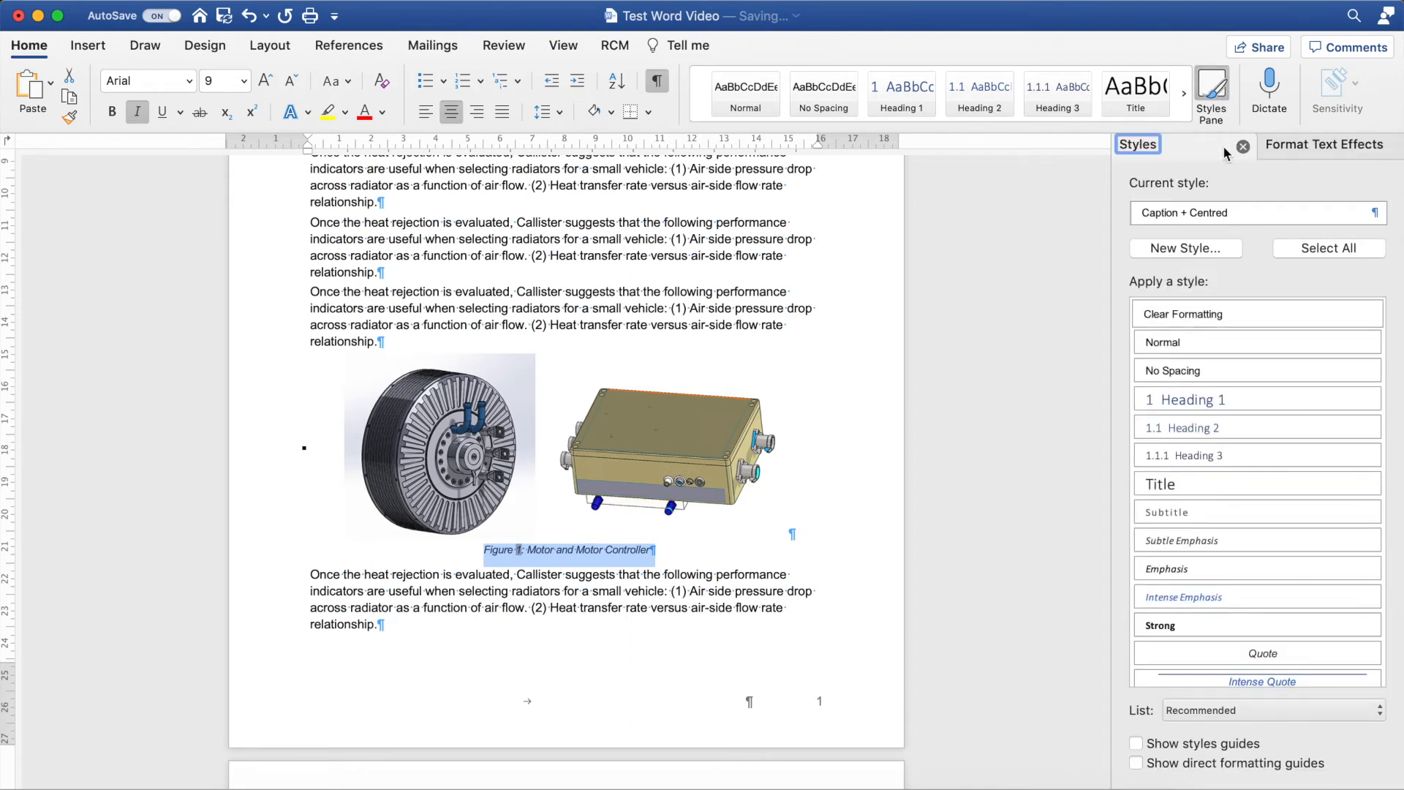
{"action": "scroll", "coordinate": [1317, 574], "scroll_direction": "down", "scroll_amount": 3}
{"action": "scroll", "coordinate": [1316, 573], "scroll_direction": "down", "scroll_amount": 5}
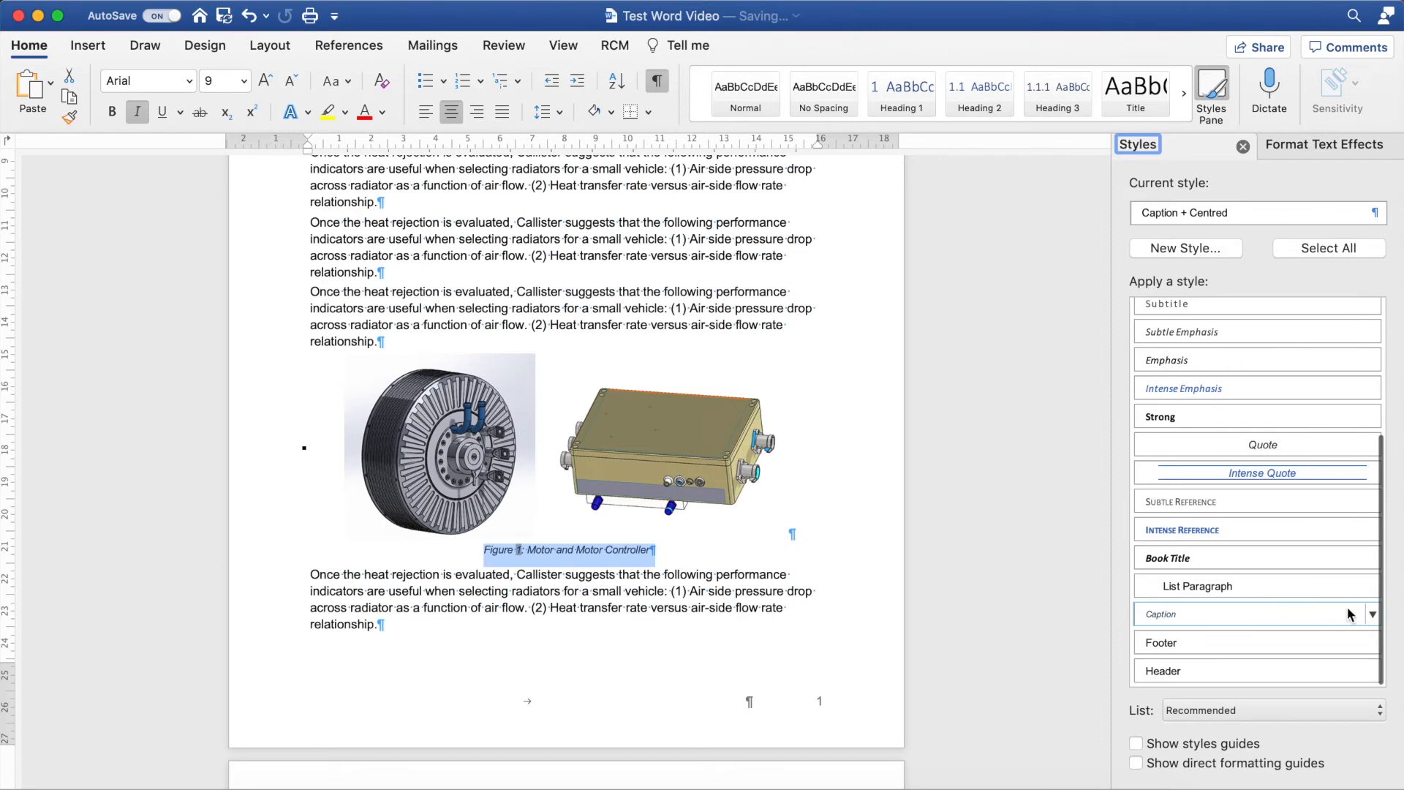
{"action": "left_click", "coordinate": [1372, 615]}
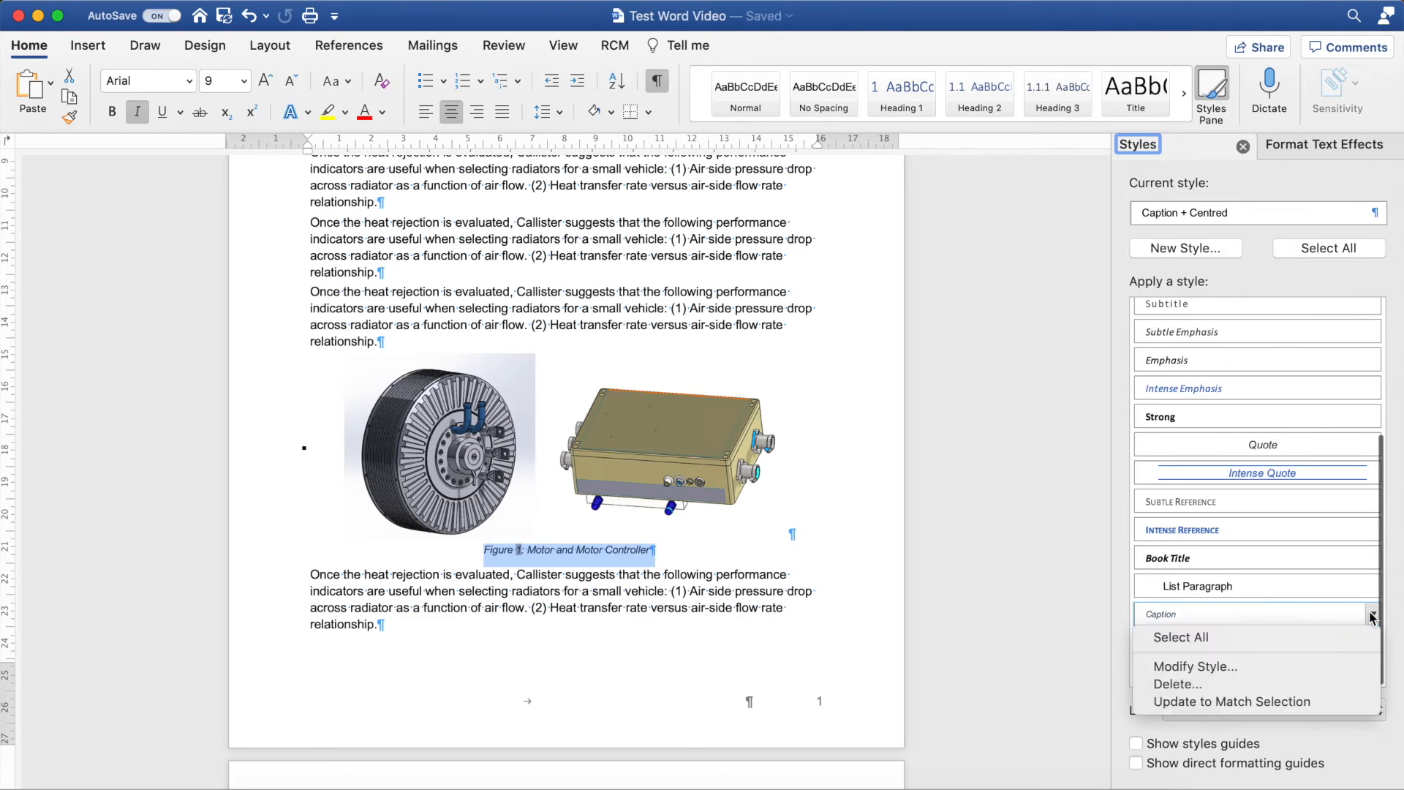
{"action": "left_click", "coordinate": [1261, 671]}
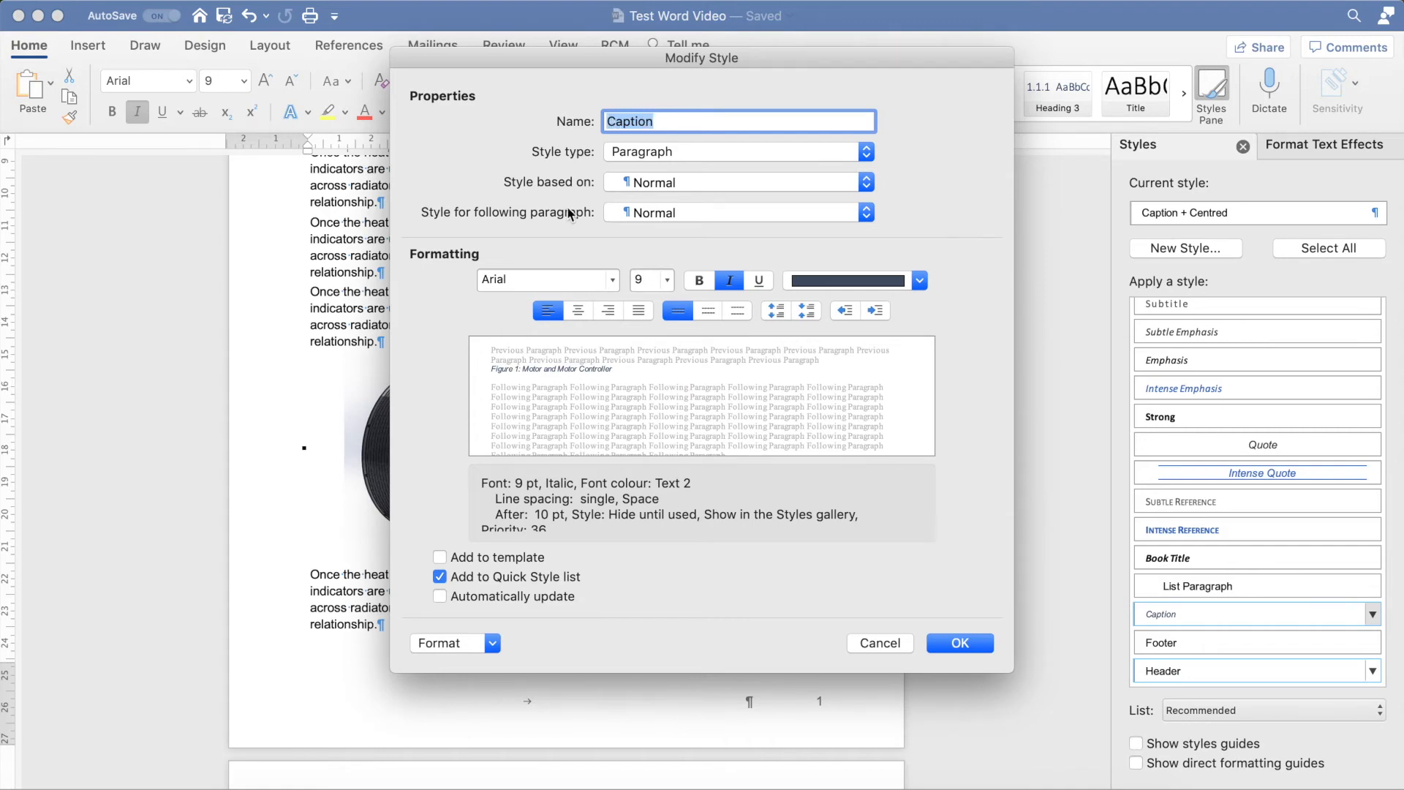
Set the Caption style to 11 pt, non-italic and centred, and check the Figure 1 caption
{"action": "left_click", "coordinate": [667, 280]}
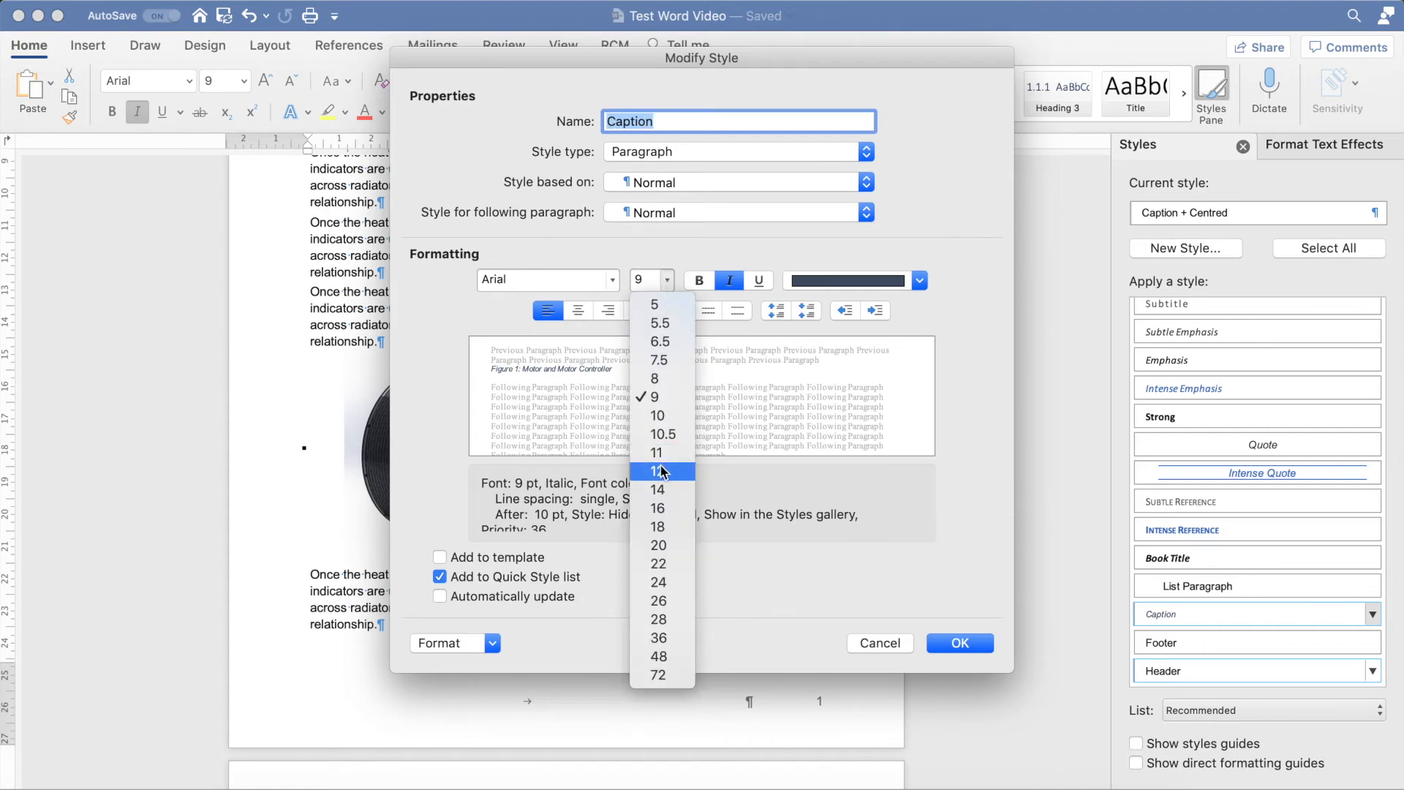
{"action": "left_click", "coordinate": [657, 452]}
{"action": "left_click", "coordinate": [732, 281]}
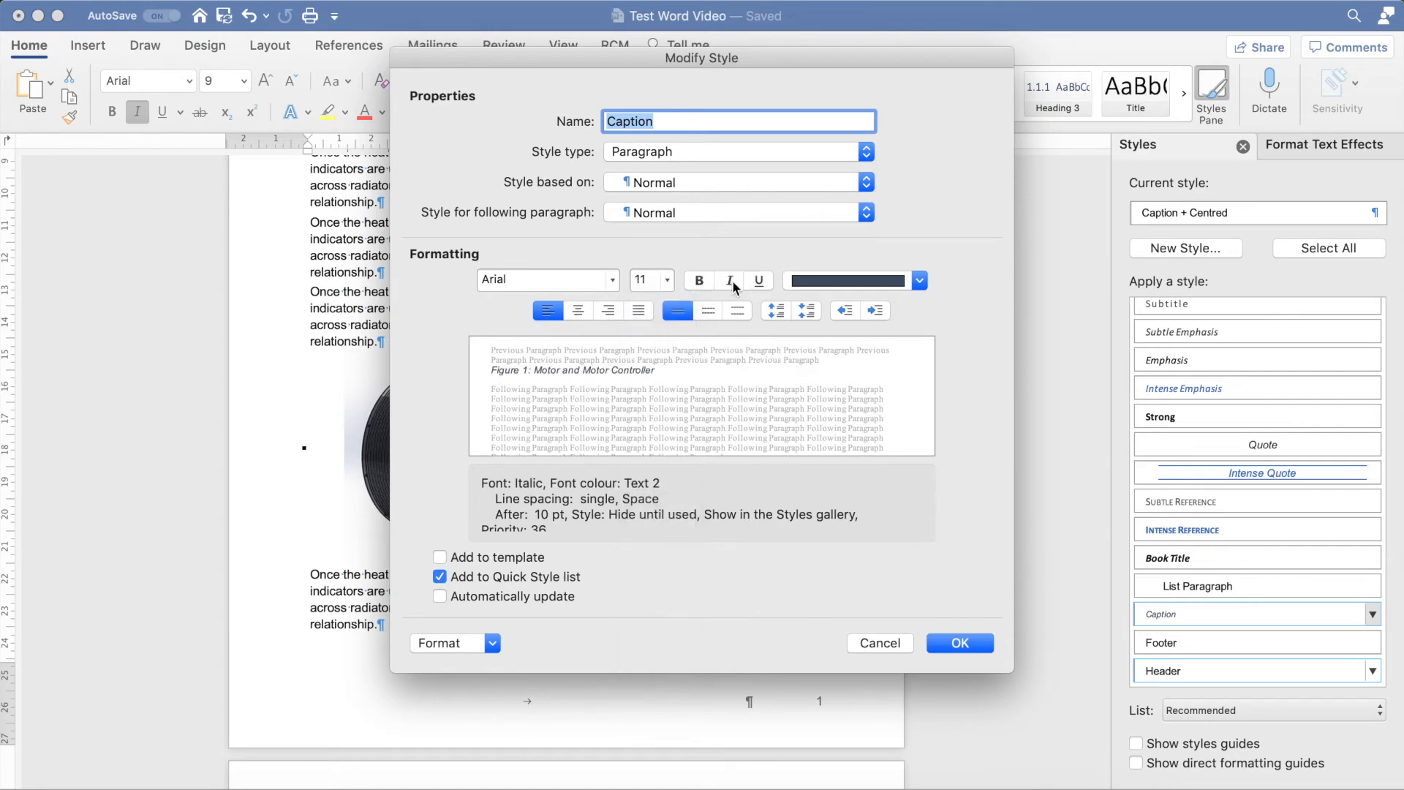
{"action": "left_click", "coordinate": [578, 310]}
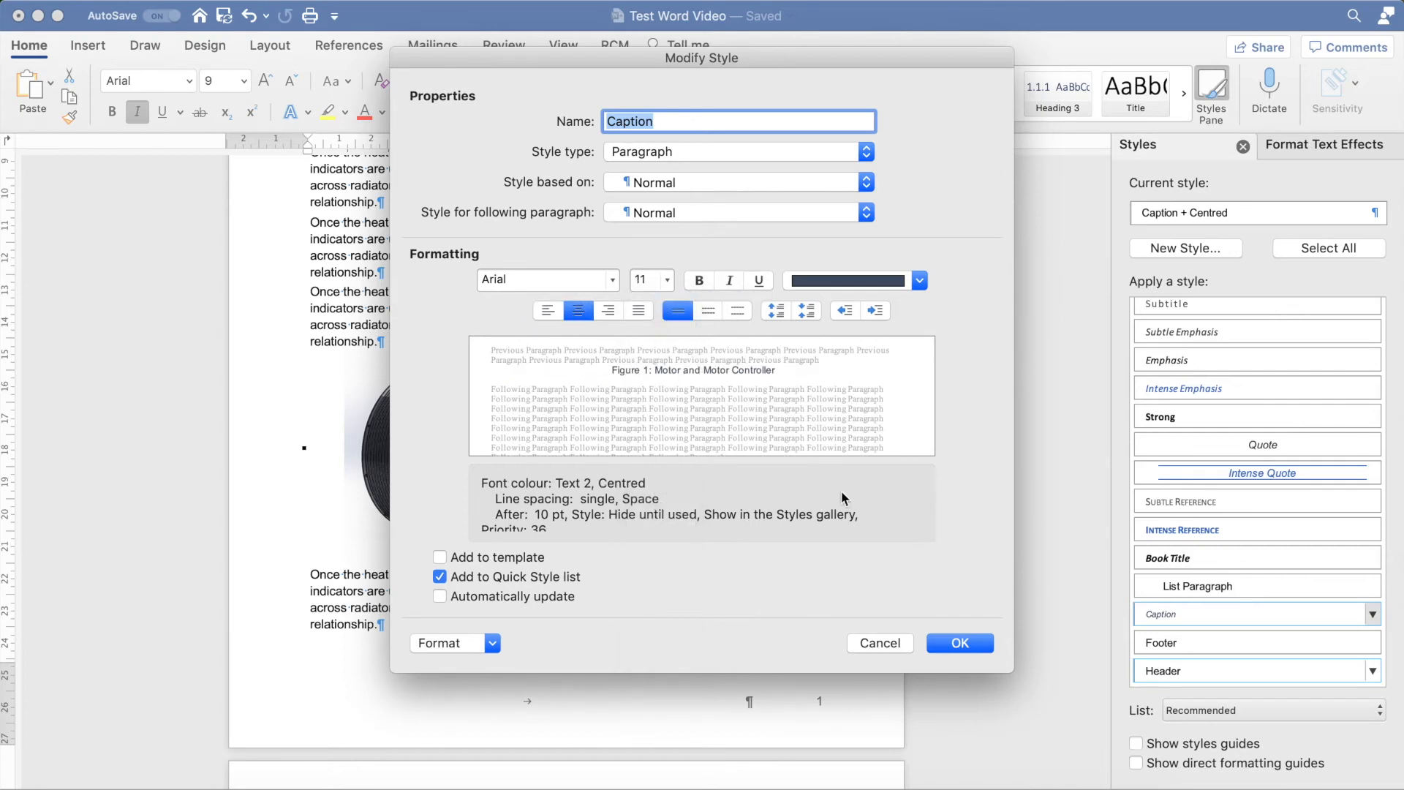
{"action": "left_click", "coordinate": [948, 641]}
{"action": "left_click", "coordinate": [589, 610]}
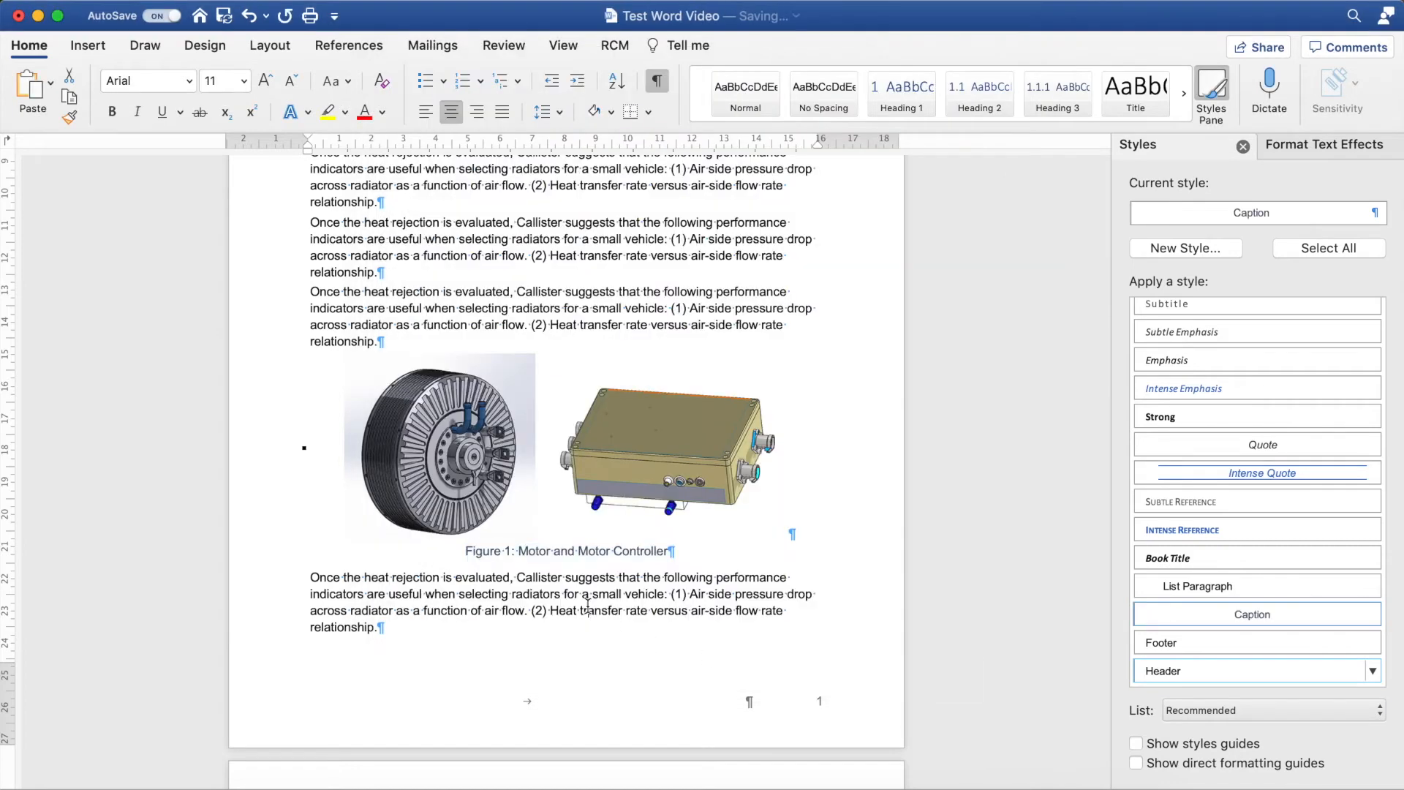
{"action": "triple_click", "coordinate": [566, 558]}
{"action": "triple_click", "coordinate": [571, 557]}
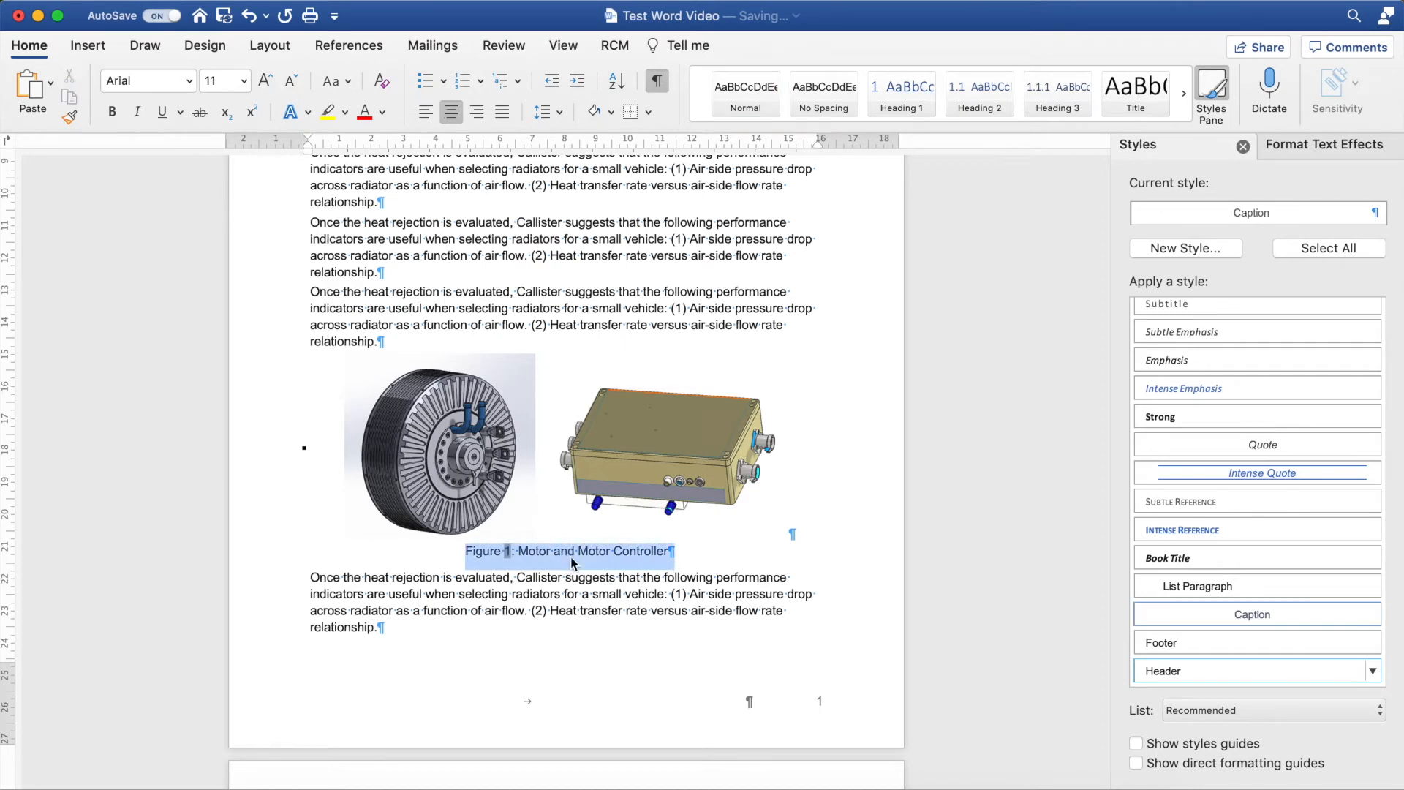
Add "This can be seen in Figure 1." to the paragraph above the picture, and delete the manually written "Figure 1."
{"action": "left_click", "coordinate": [412, 347]}
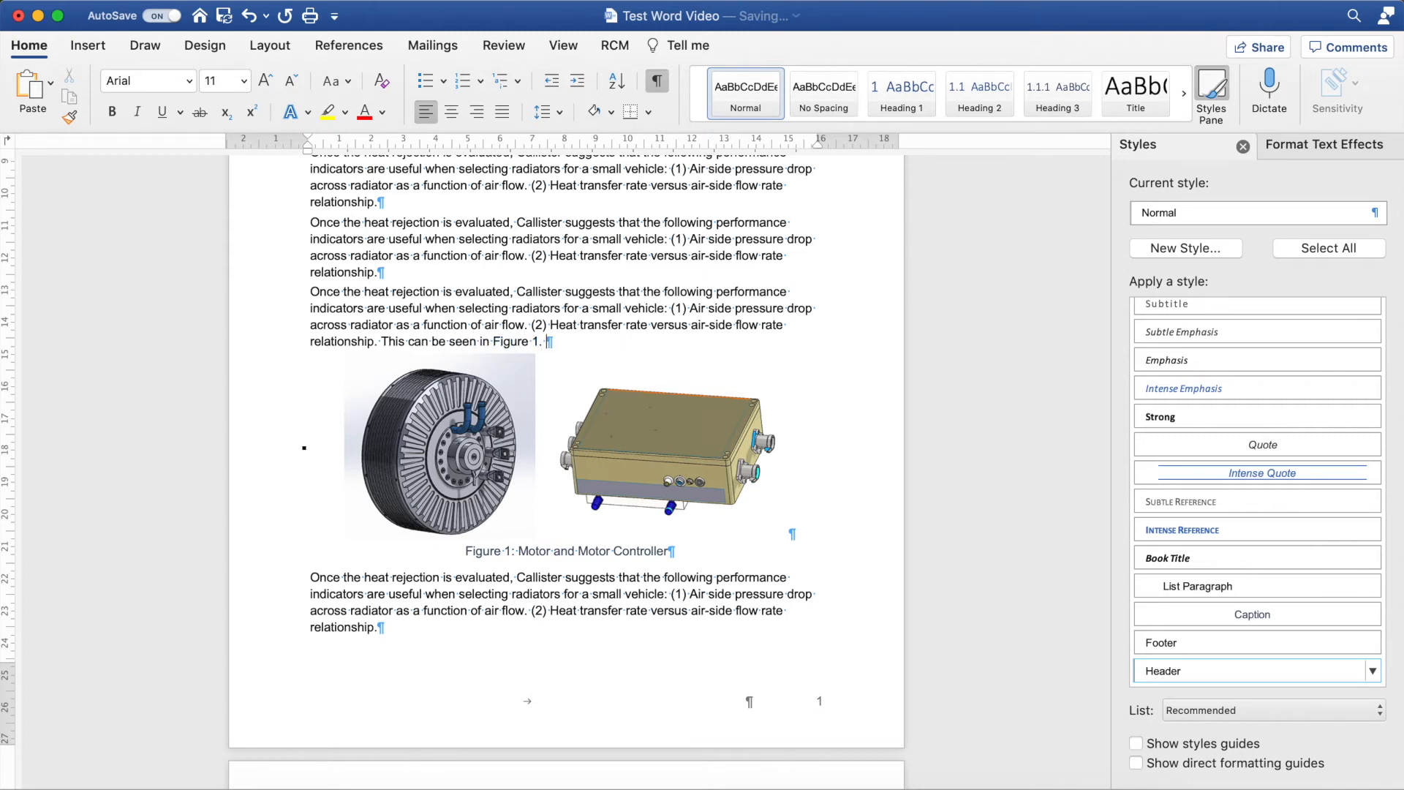
{"action": "scroll", "coordinate": [439, 519], "scroll_direction": "up", "scroll_amount": 4}
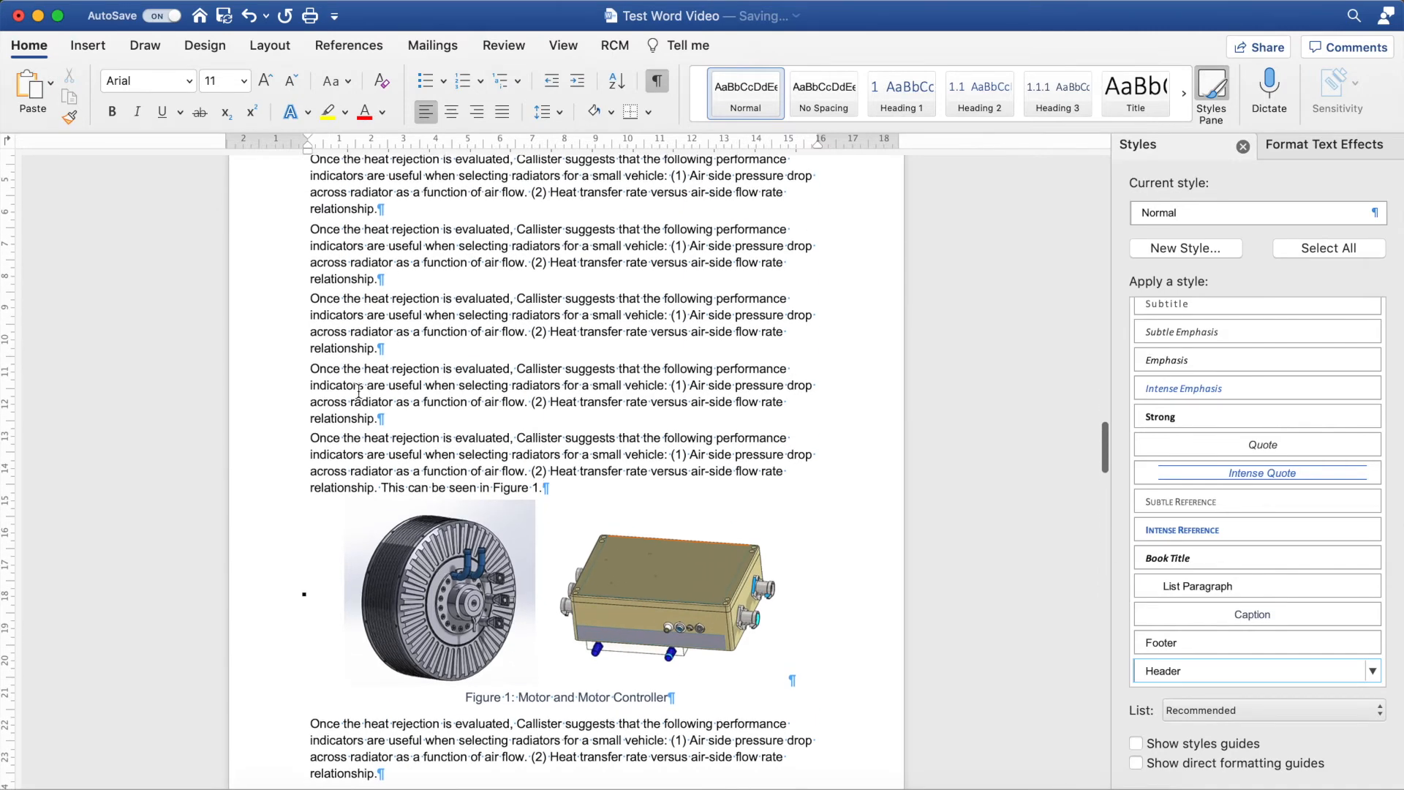
{"action": "left_click_drag", "start_coordinate": [547, 488], "coordinate": [495, 488]}
{"action": "key", "text": "BackSpace"}
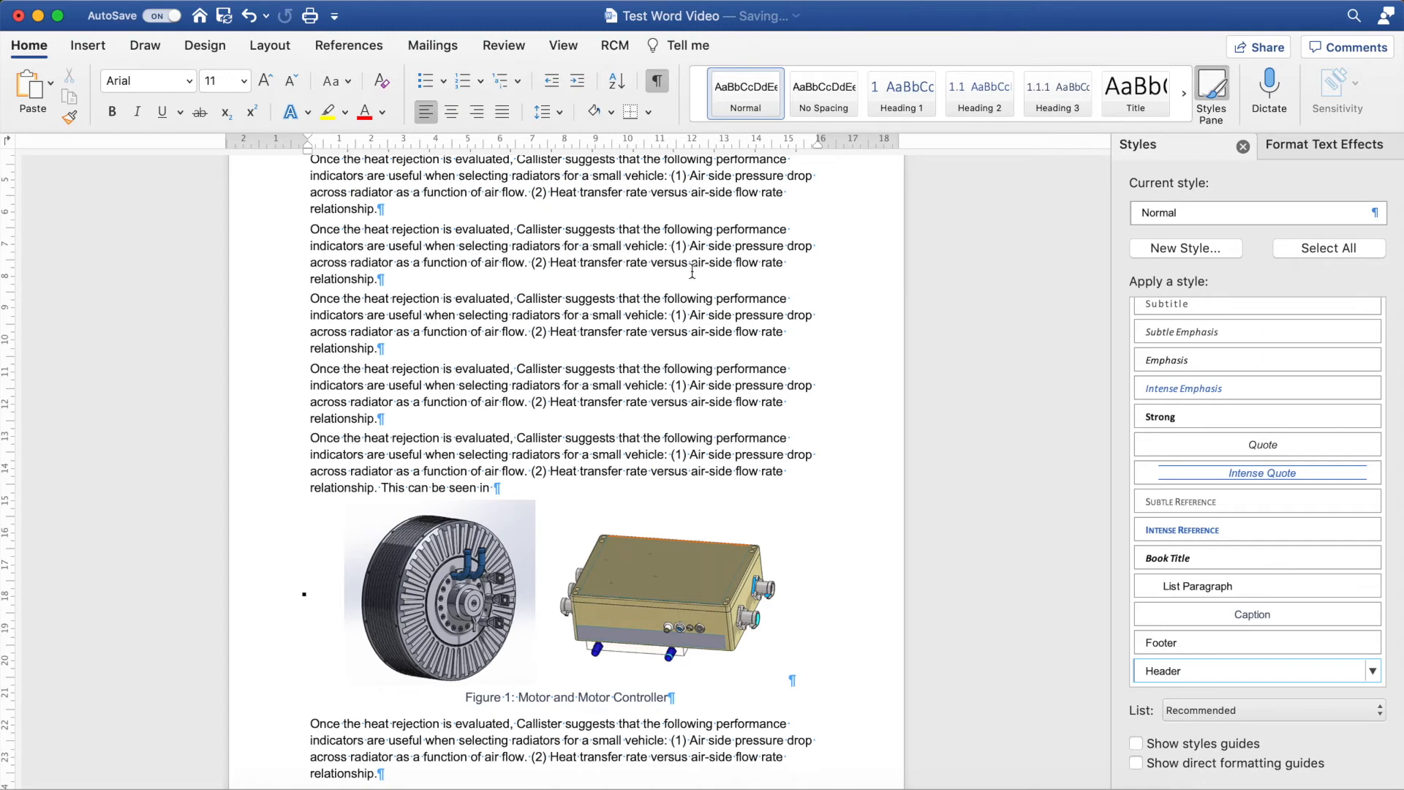
Insert a linked cross-reference to Figure 1 after "This can be seen in", showing only the label and number
{"action": "left_click", "coordinate": [348, 45]}
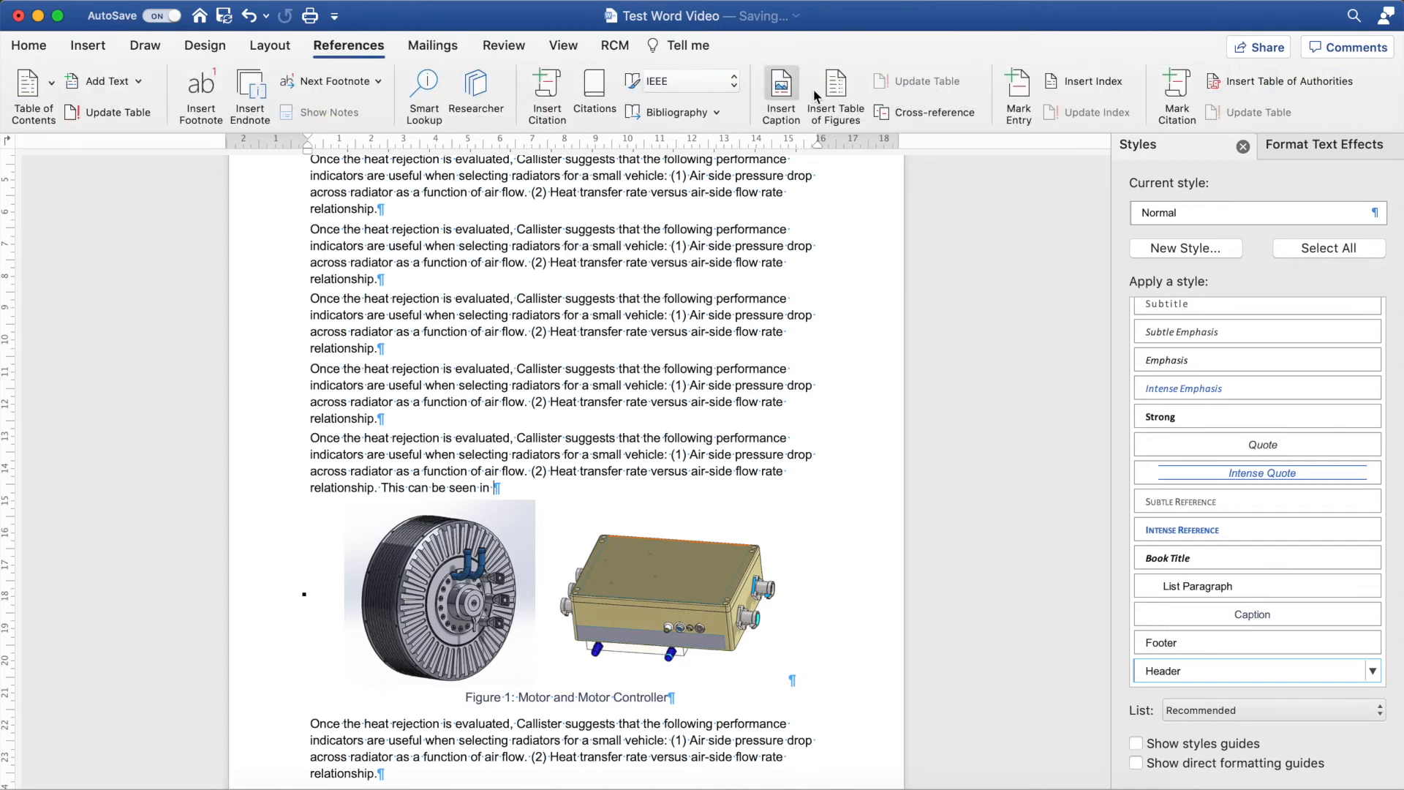
{"action": "left_click", "coordinate": [918, 121]}
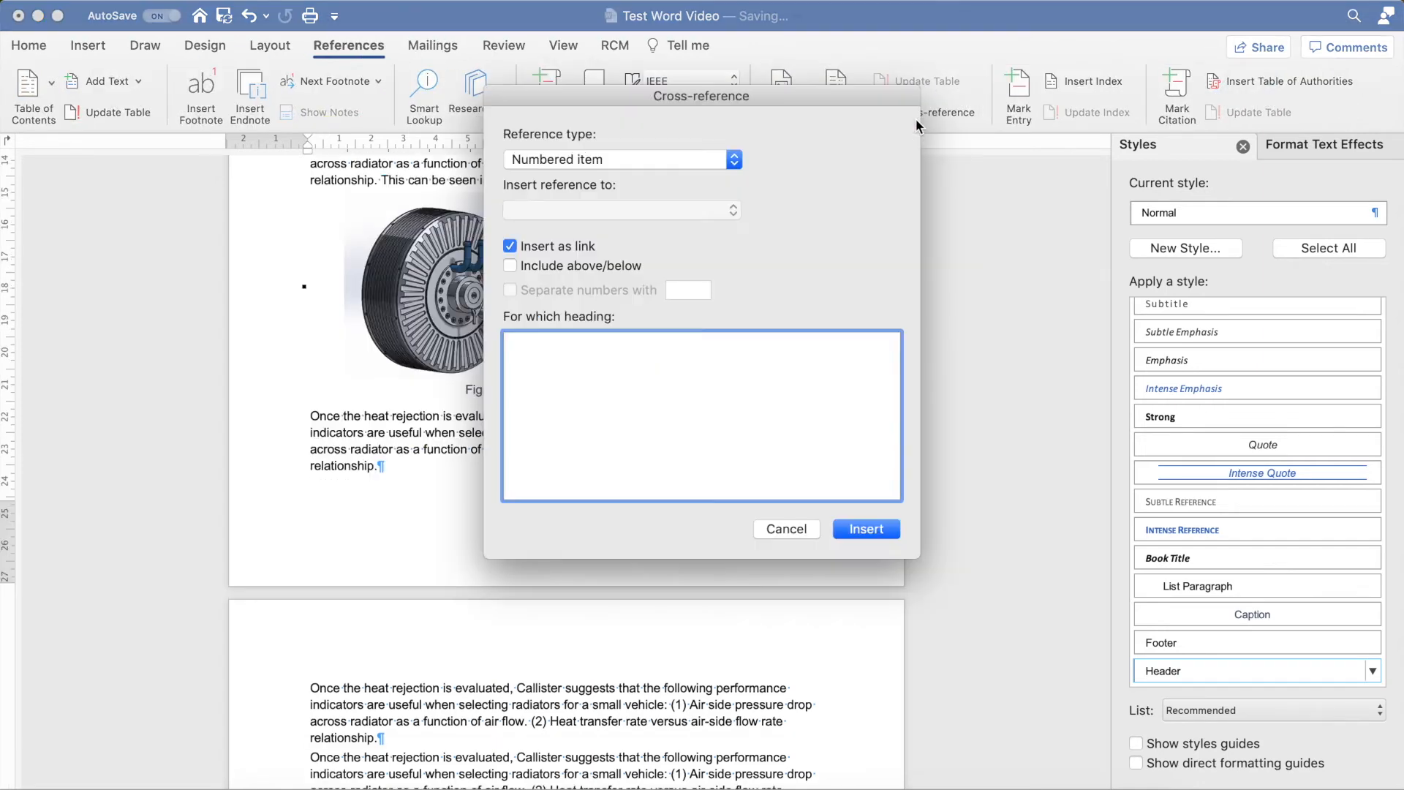
{"action": "left_click", "coordinate": [546, 154]}
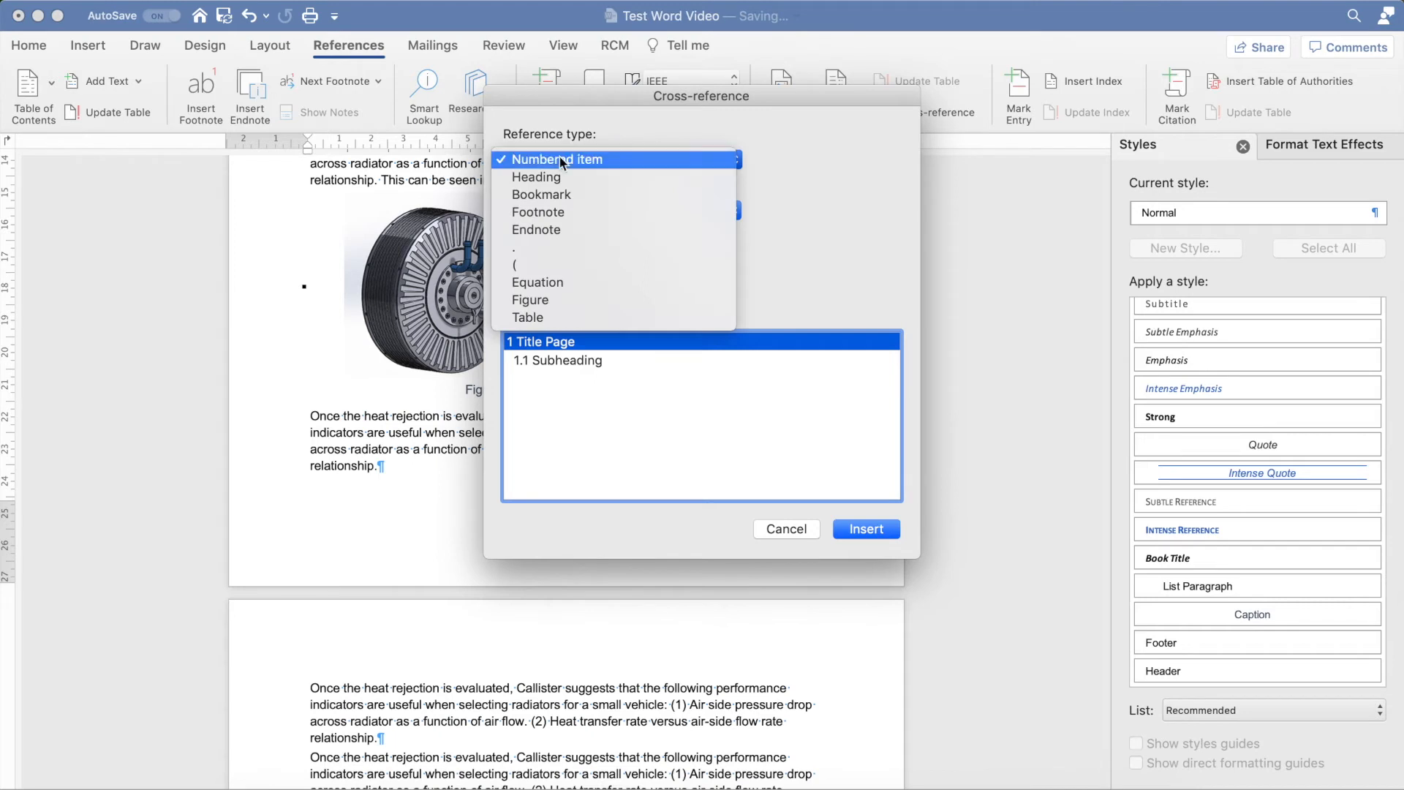
{"action": "left_click", "coordinate": [542, 302]}
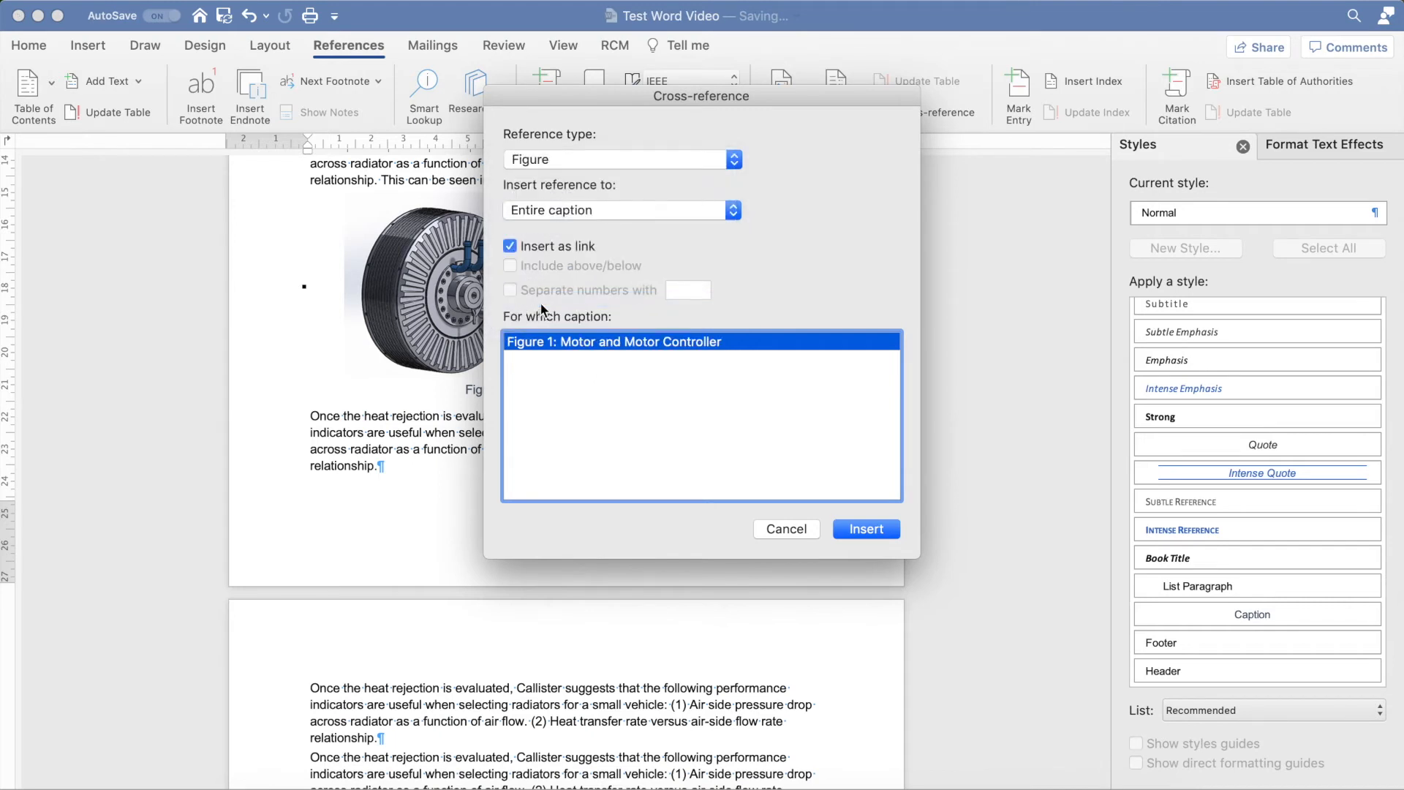
{"action": "left_click", "coordinate": [575, 215]}
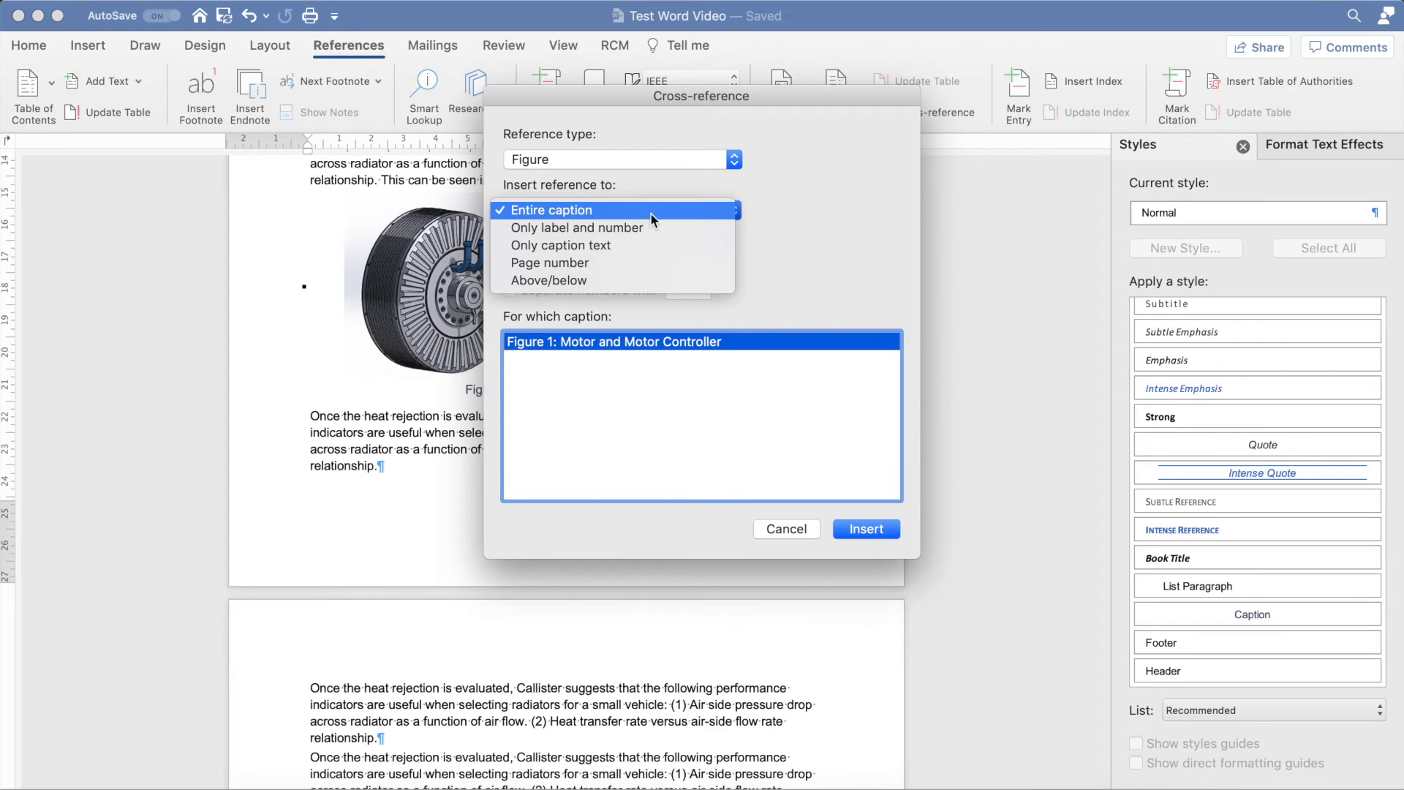
{"action": "left_click", "coordinate": [666, 232]}
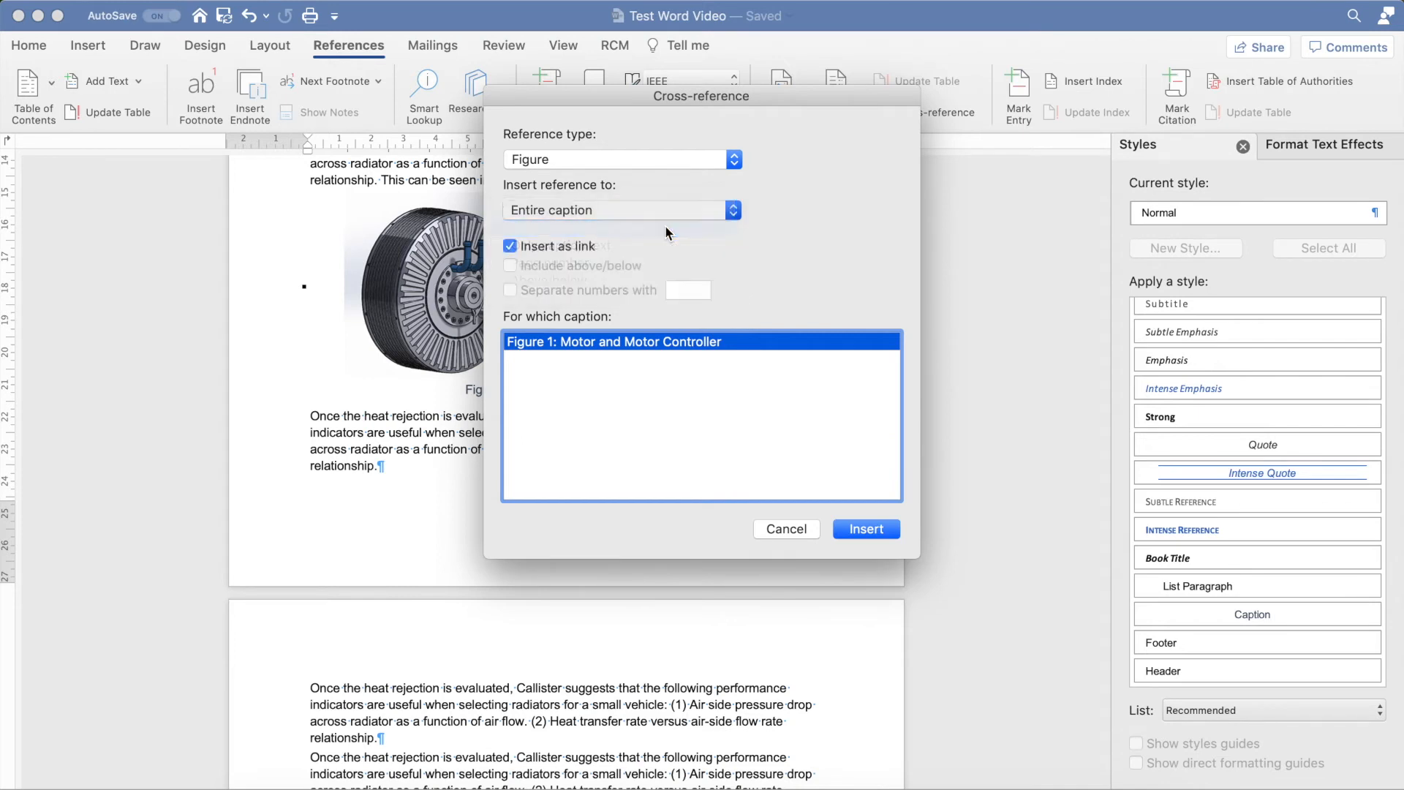
{"action": "left_click", "coordinate": [532, 349]}
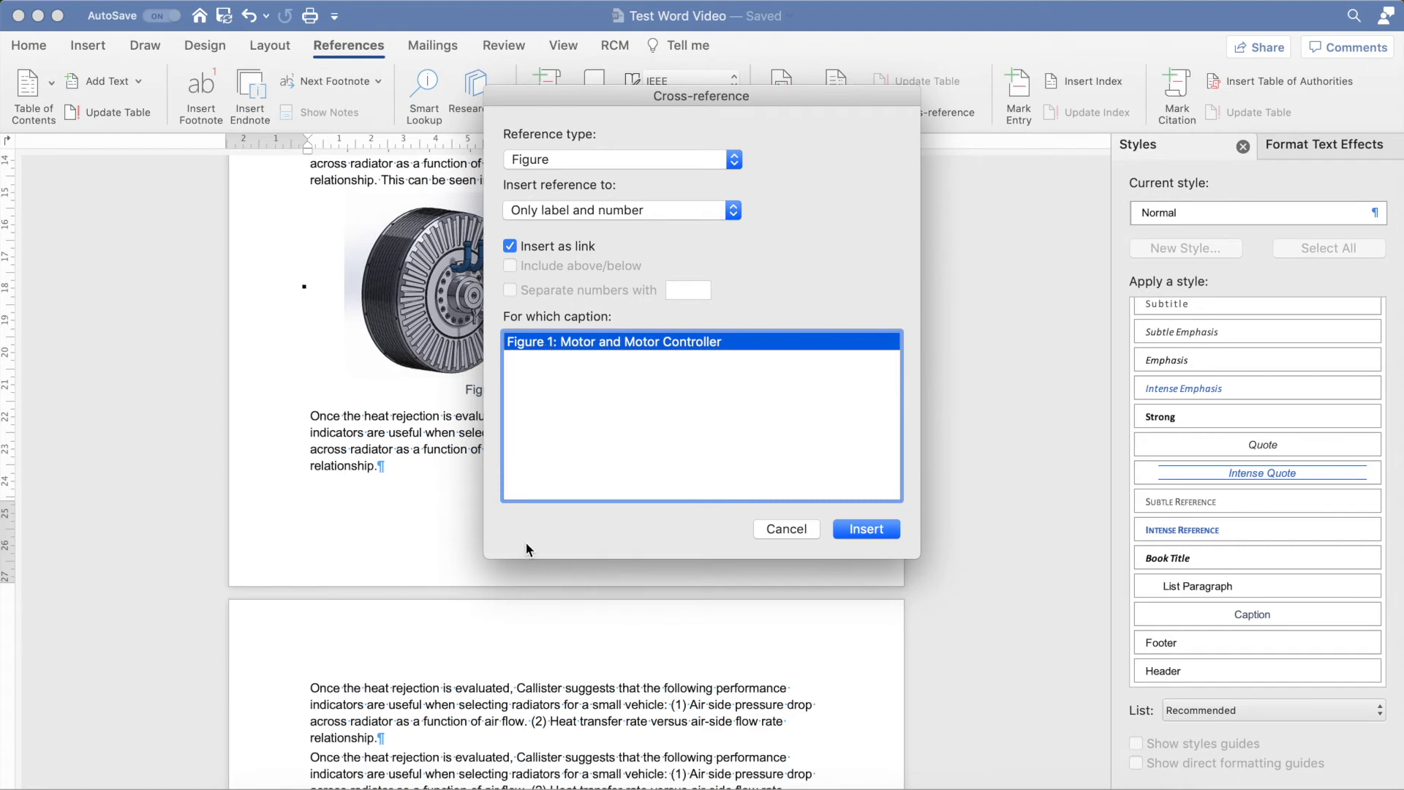
{"action": "left_click", "coordinate": [871, 529]}
{"action": "left_click", "coordinate": [805, 528]}
{"action": "scroll", "coordinate": [648, 288], "scroll_direction": "up", "scroll_amount": 2}
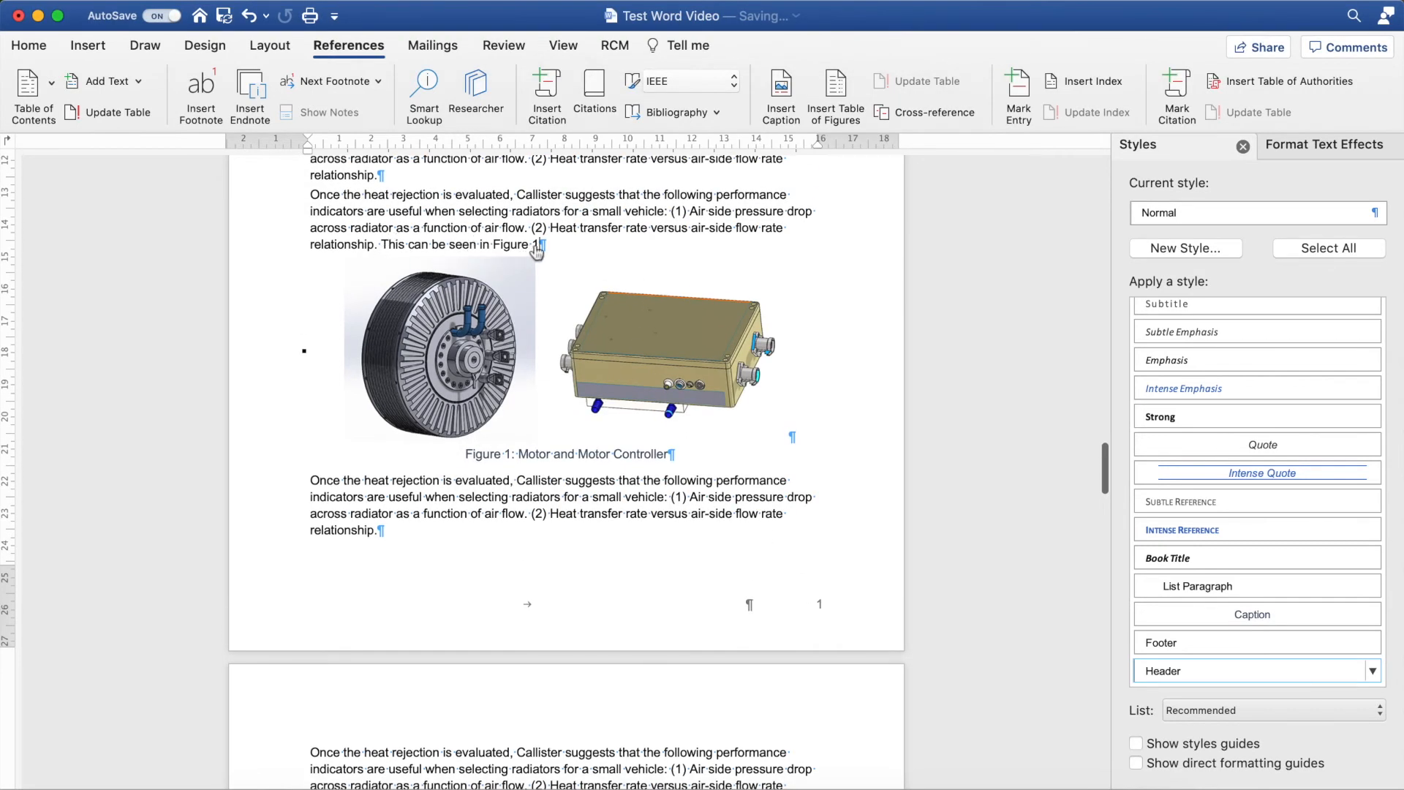
End the sentence above the picture with a full stop and follow the Figure 1 cross-reference to its caption
{"action": "type", "text": "."}
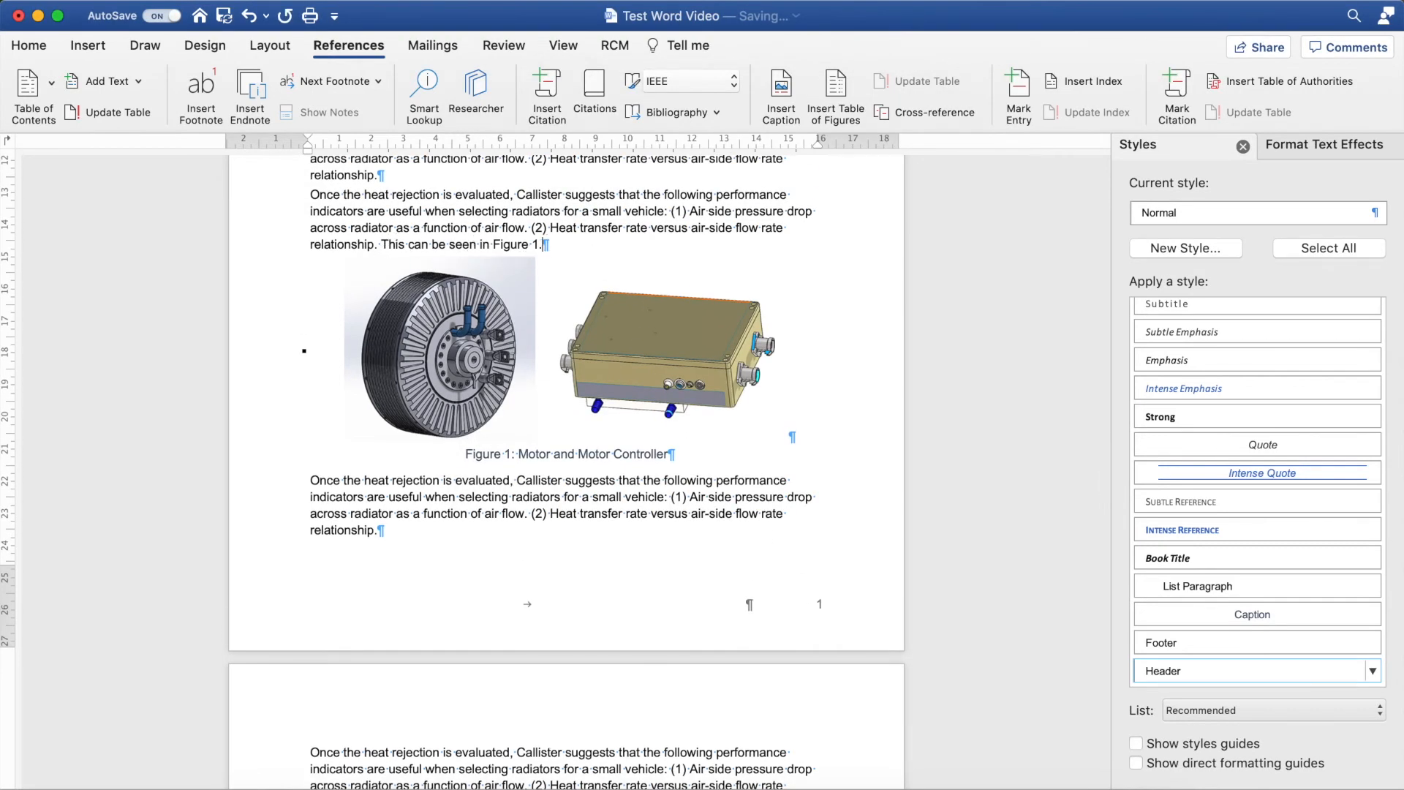
{"action": "left_click_drag", "start_coordinate": [434, 245], "coordinate": [539, 252]}
{"action": "left_click", "coordinate": [525, 248]}
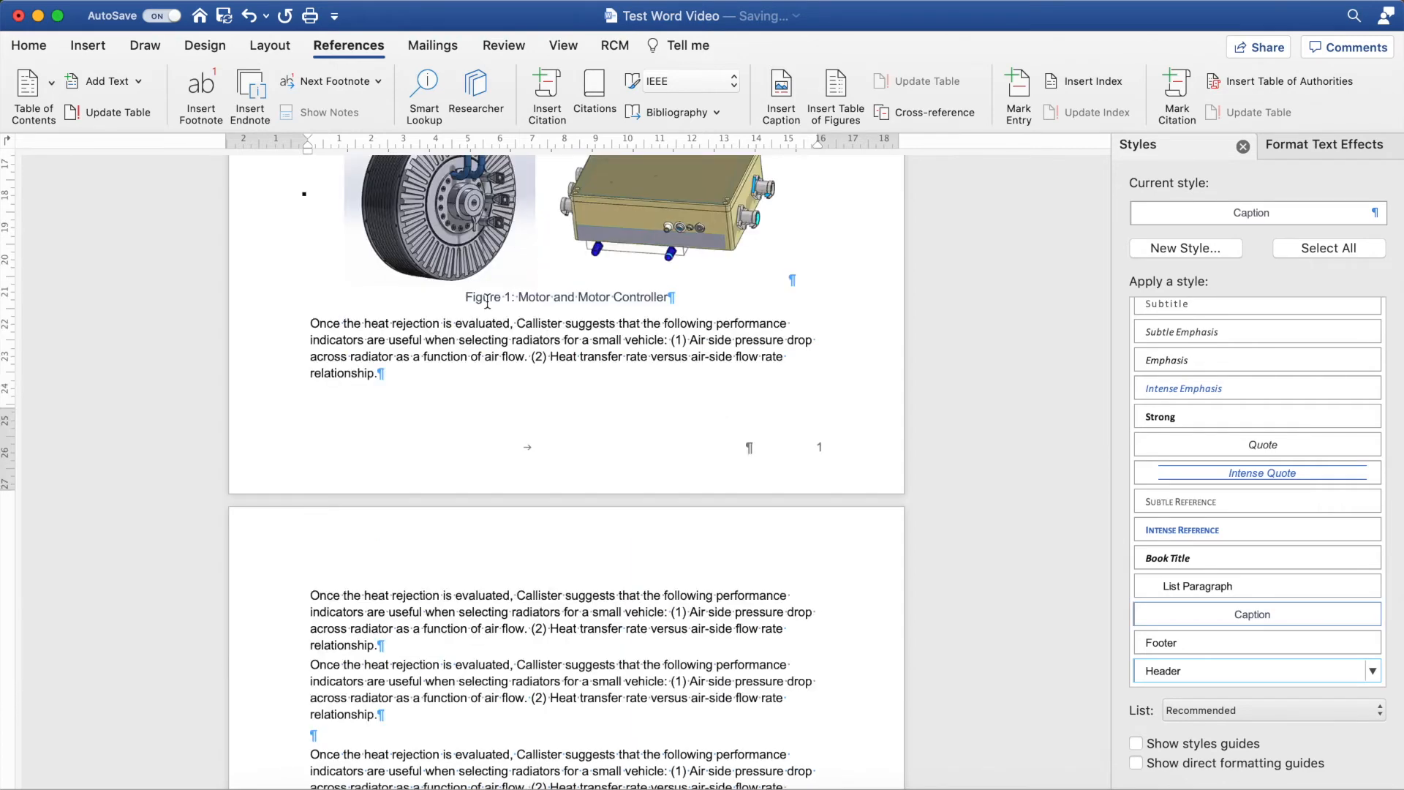
Compare the Figure 1 reference in the text with the picture's caption, and follow the cross-reference link again
{"action": "scroll", "coordinate": [487, 302], "scroll_direction": "up", "scroll_amount": 5}
{"action": "scroll", "coordinate": [511, 304], "scroll_direction": "down", "scroll_amount": 5}
{"action": "scroll", "coordinate": [510, 304], "scroll_direction": "up", "scroll_amount": 5}
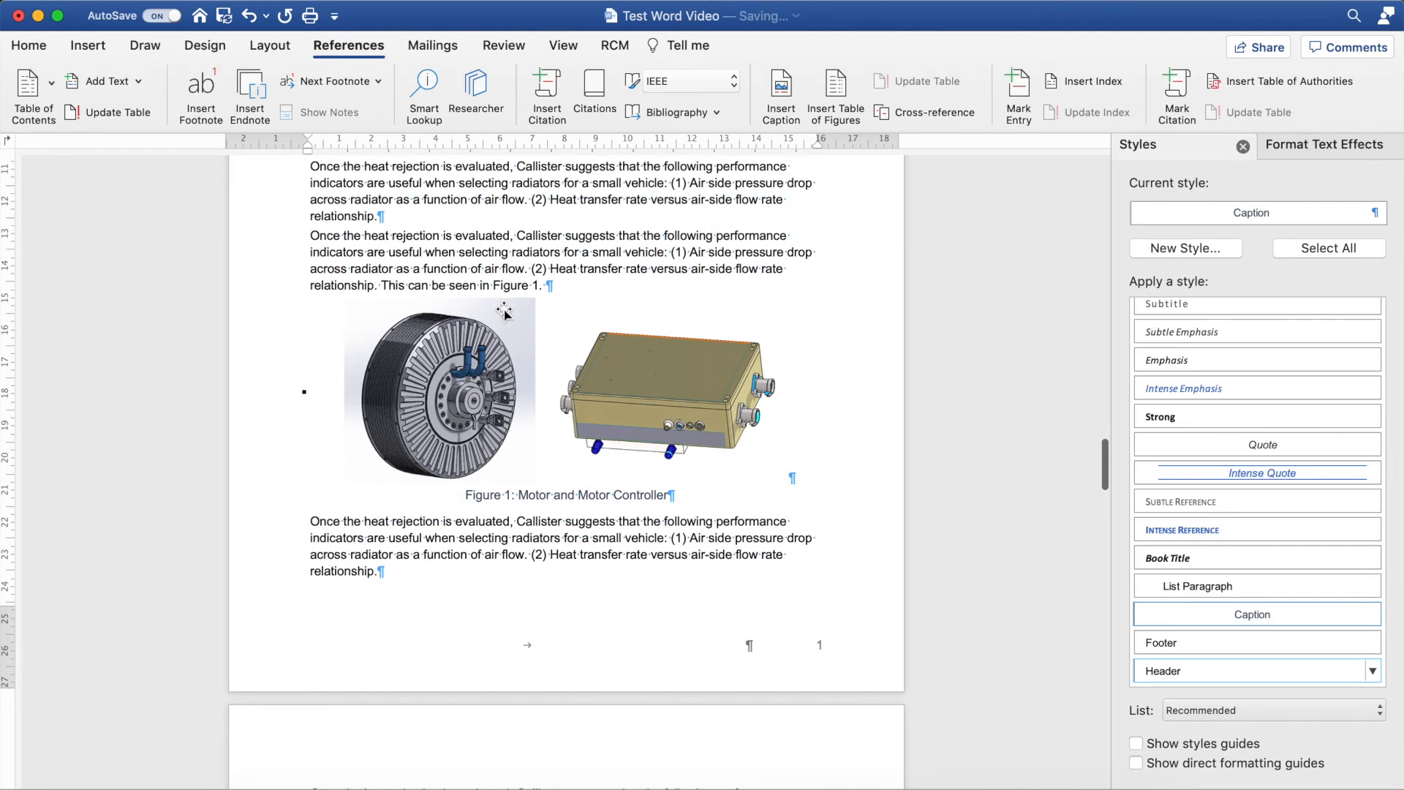
{"action": "left_click_drag", "start_coordinate": [466, 494], "coordinate": [669, 494]}
{"action": "scroll", "coordinate": [514, 351], "scroll_direction": "up", "scroll_amount": 3}
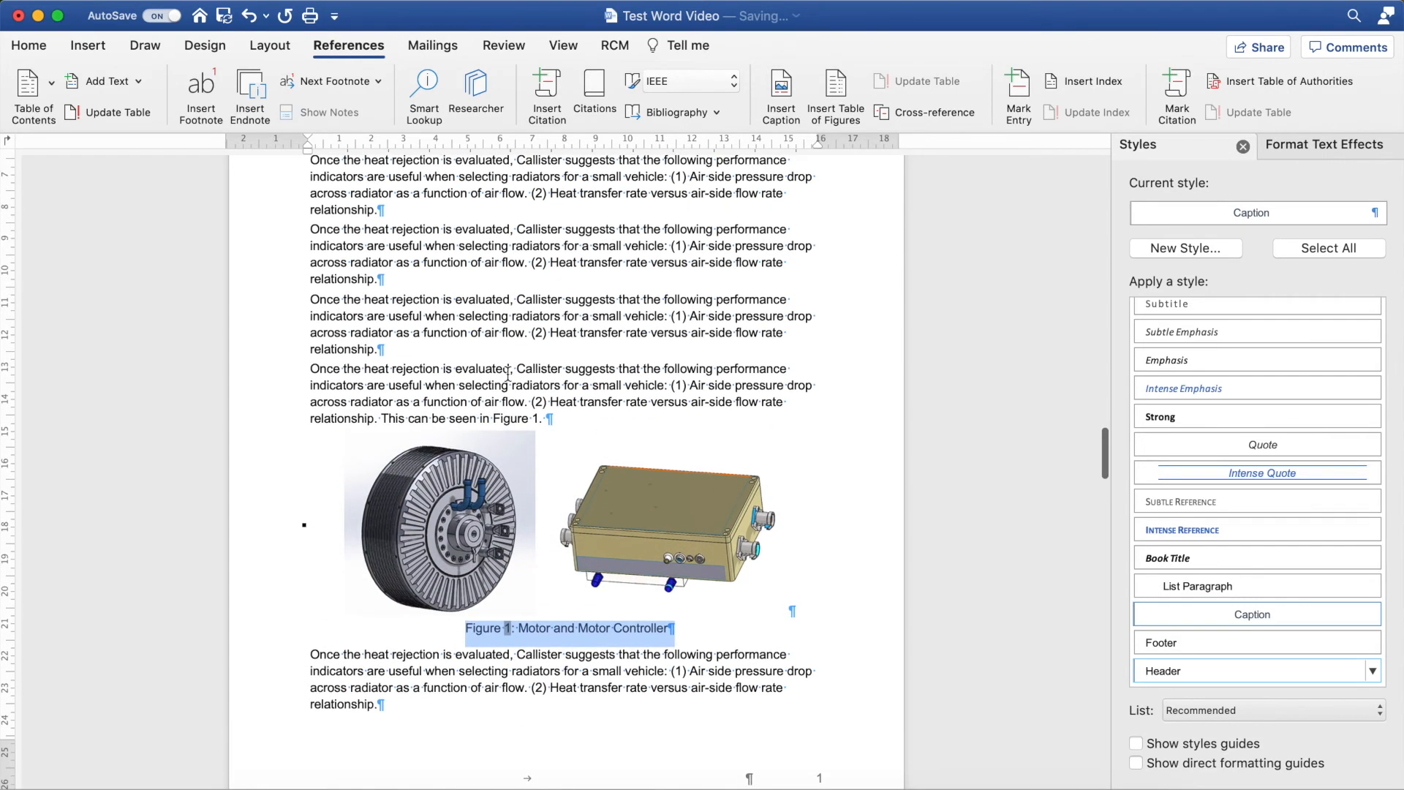
{"action": "left_click", "coordinate": [509, 422]}
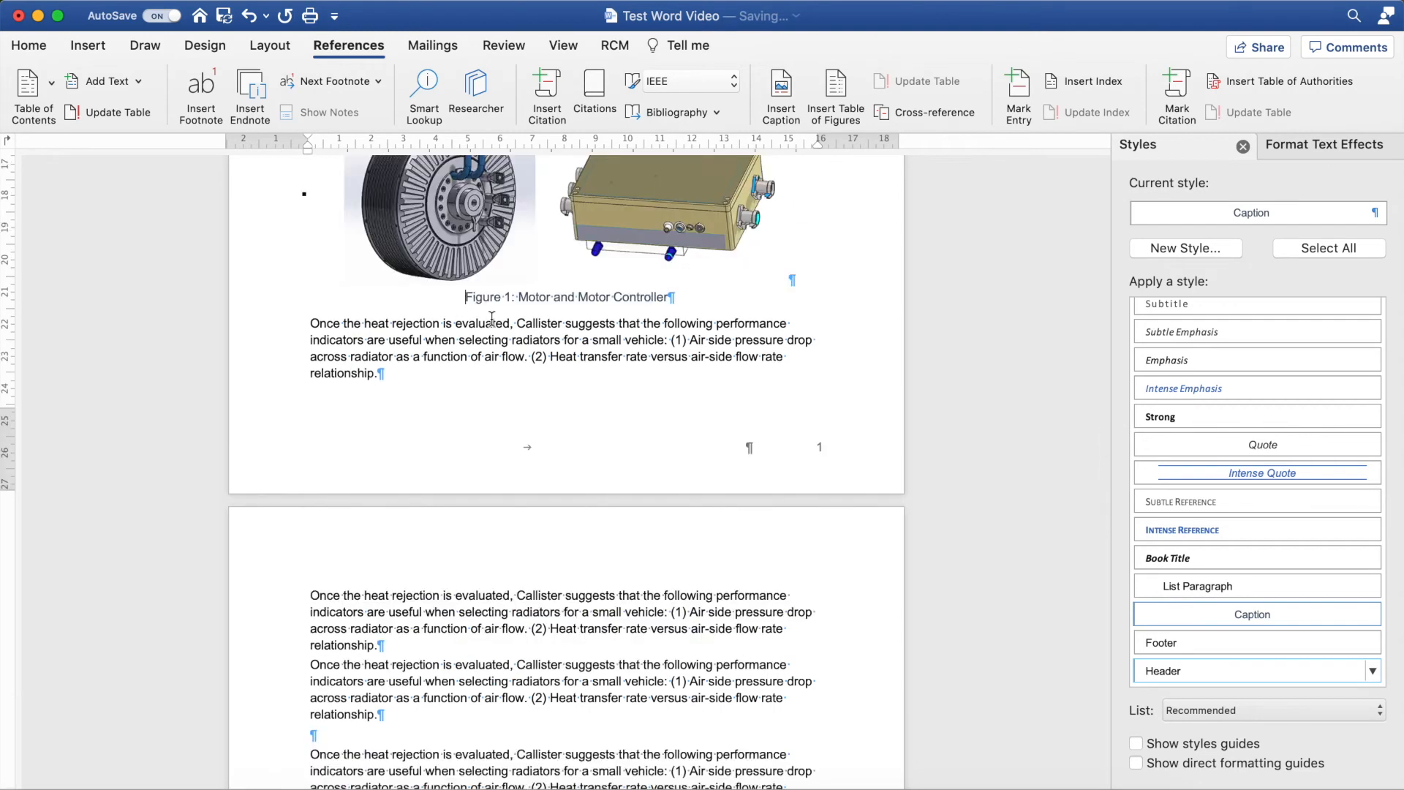
{"action": "scroll", "coordinate": [489, 294], "scroll_direction": "up", "scroll_amount": 5}
{"action": "left_click", "coordinate": [548, 357]}
{"action": "scroll", "coordinate": [581, 422], "scroll_direction": "down", "scroll_amount": 4}
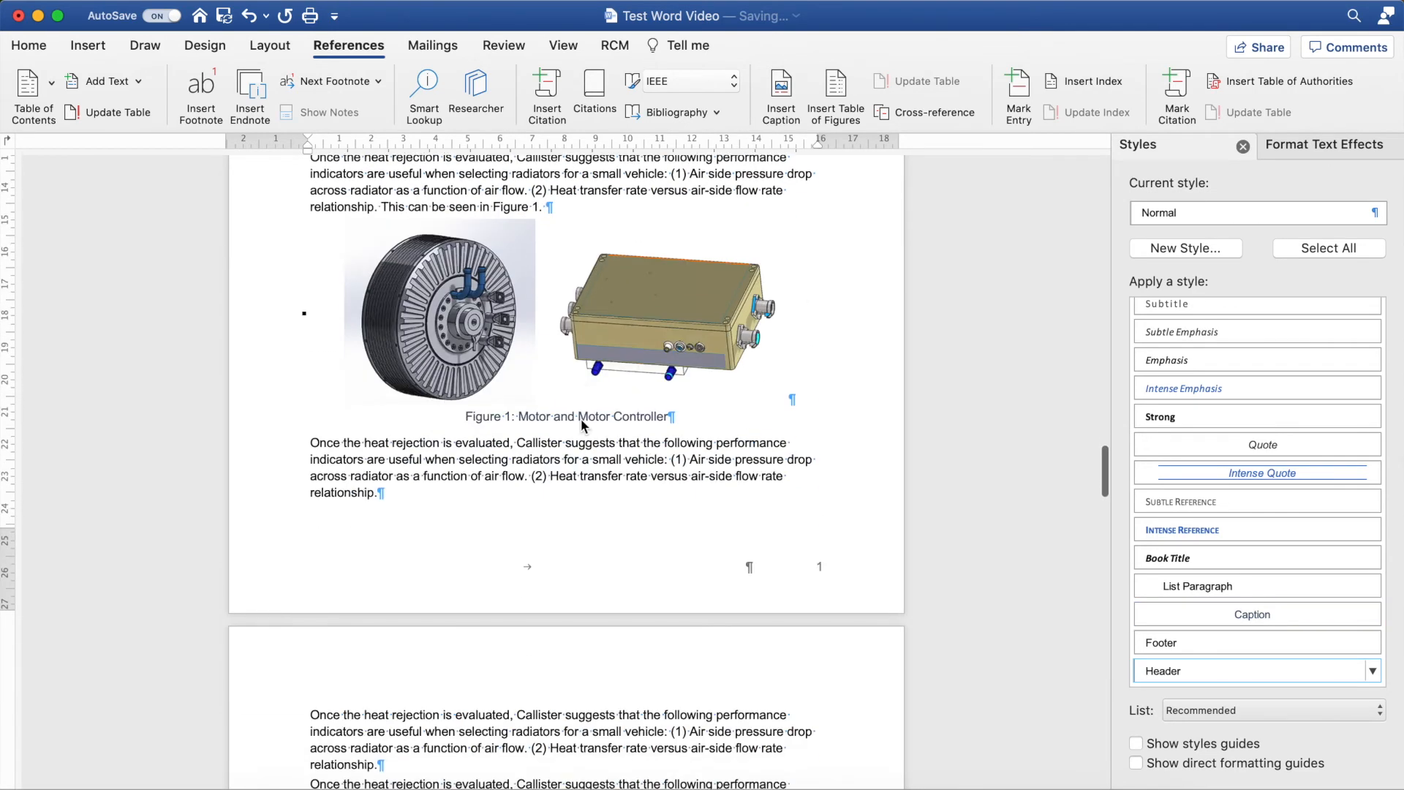
Switch to the Design Report morning copy document, copy the vehicle spaceframe picture, and return to Test Word Video
{"action": "key", "text": "super+grave"}
{"action": "scroll", "coordinate": [581, 422], "scroll_direction": "down", "scroll_amount": 2}
{"action": "scroll", "coordinate": [581, 422], "scroll_direction": "down", "scroll_amount": 15}
{"action": "scroll", "coordinate": [506, 495], "scroll_direction": "up", "scroll_amount": 10}
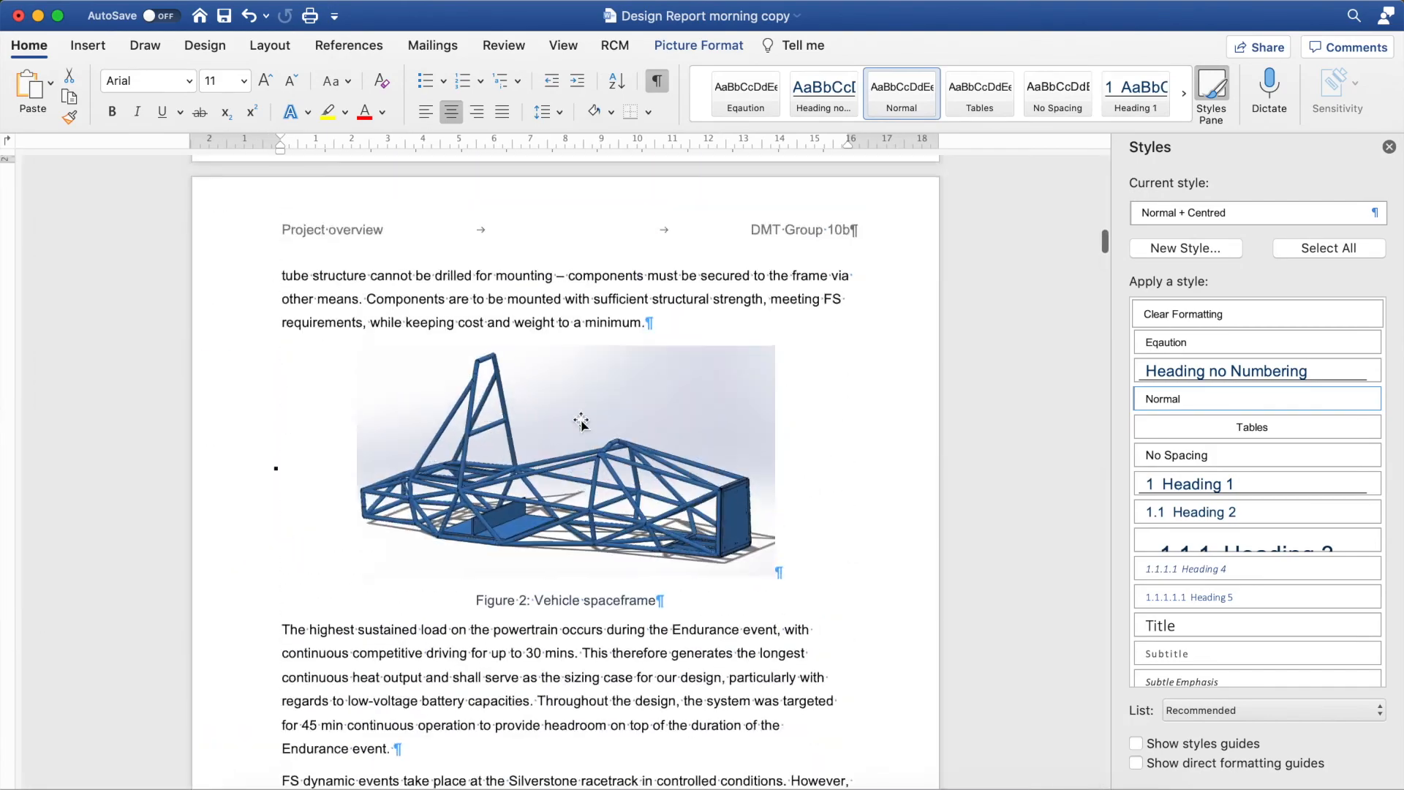
{"action": "left_click", "coordinate": [507, 494]}
{"action": "key", "text": "super+grave"}
Add "The spaceframe can be seen" to the end of the paragraph before the one that references Figure 1
{"action": "scroll", "coordinate": [397, 434], "scroll_direction": "up", "scroll_amount": 6}
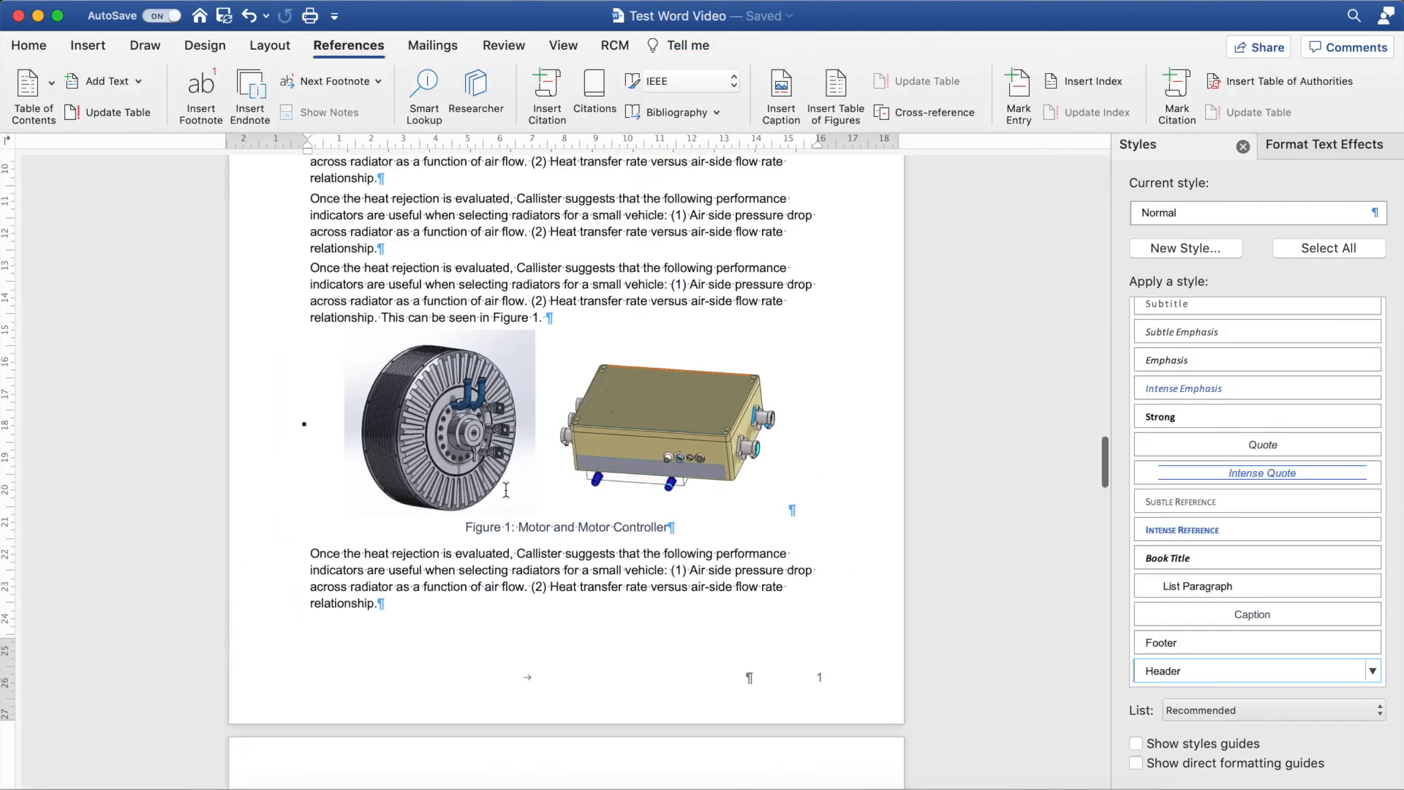
{"action": "type", "text": "The spaceframe can be seen here:"}
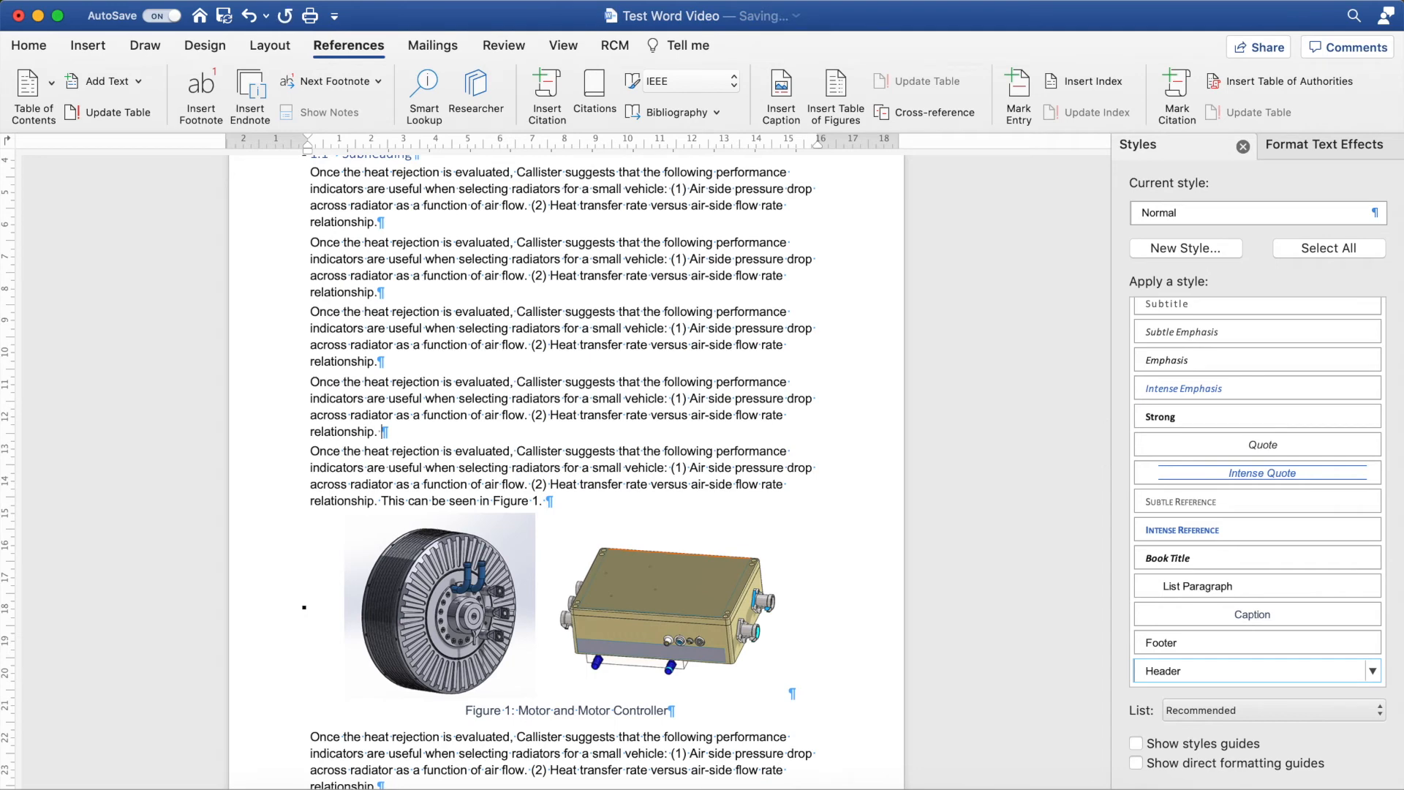
{"action": "key", "text": "Return"}
{"action": "key", "text": "BackSpace"}
{"action": "key", "text": "BackSpace"}
{"action": "key", "text": "BackSpace"}
{"action": "key", "text": "BackSpace"}
{"action": "key", "text": "BackSpace"}
{"action": "key", "text": "BackSpace"}
Paste the spaceframe picture on a new line below "The spaceframe can be seen" and centre it
{"action": "key", "text": "Return"}
{"action": "key", "text": "super+v"}
{"action": "left_click", "coordinate": [410, 505]}
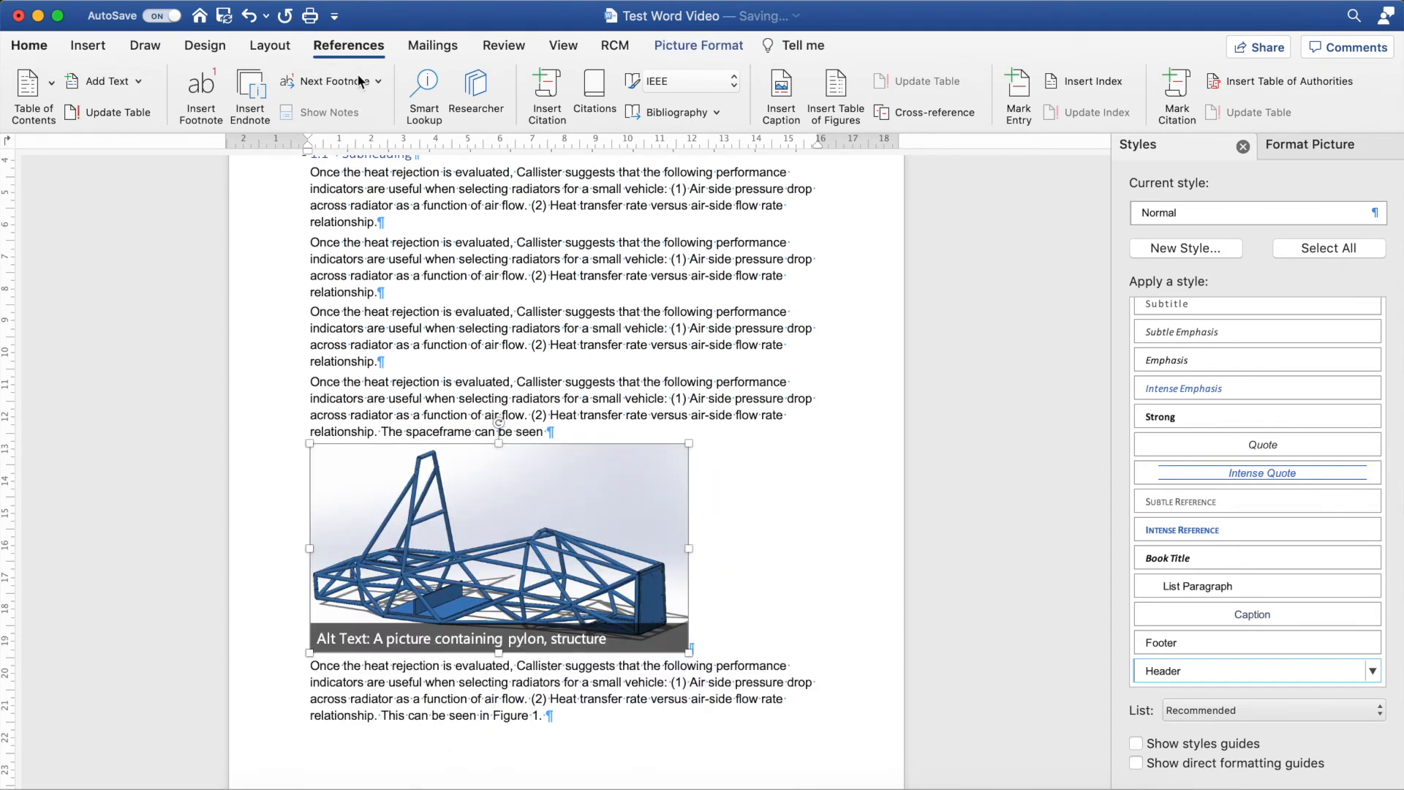
{"action": "left_click", "coordinate": [29, 45]}
{"action": "left_click", "coordinate": [451, 112]}
Insert the caption "Figure 1: Spaceframe" below the spaceframe picture, using the Figure label
{"action": "left_click", "coordinate": [371, 49]}
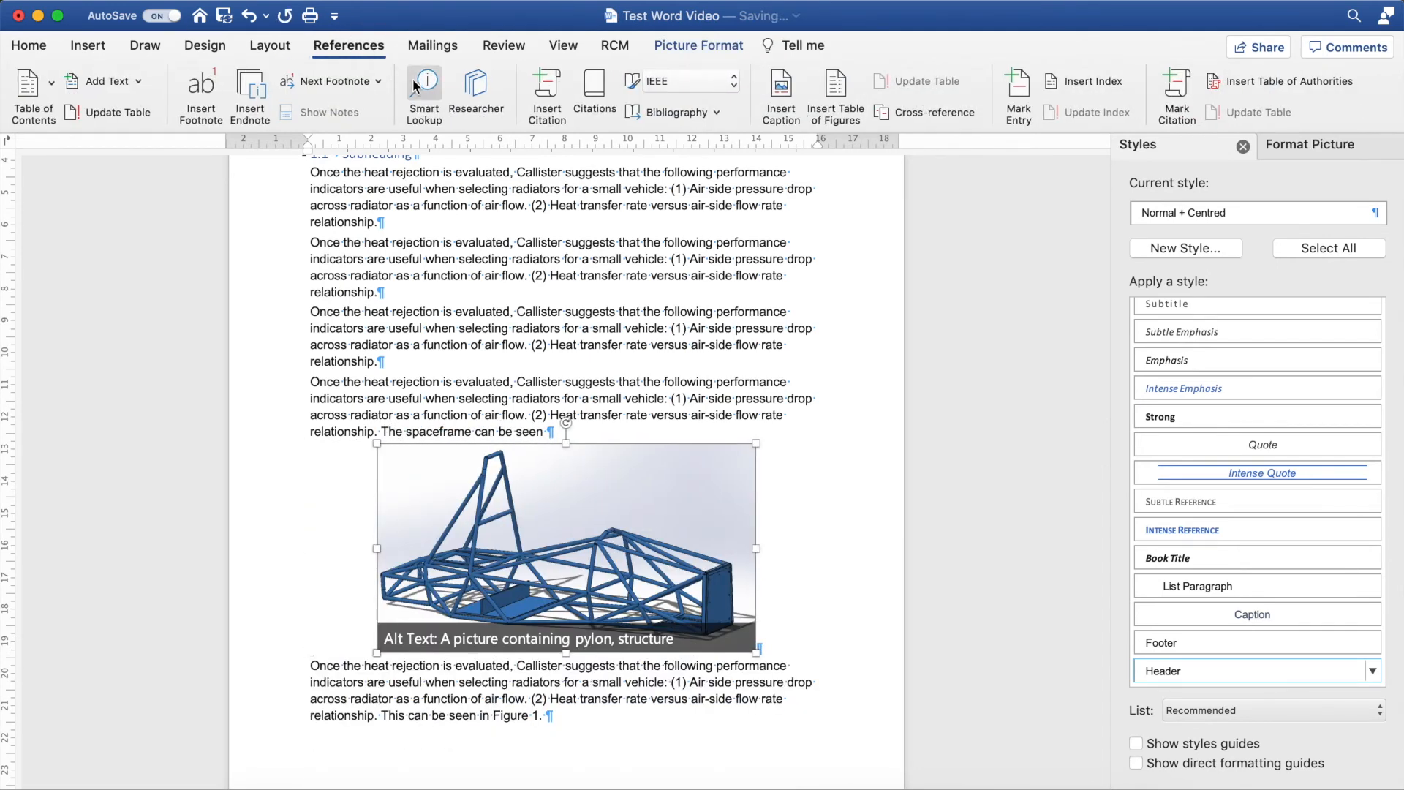
{"action": "left_click", "coordinate": [781, 86]}
{"action": "type", "text": ": "}
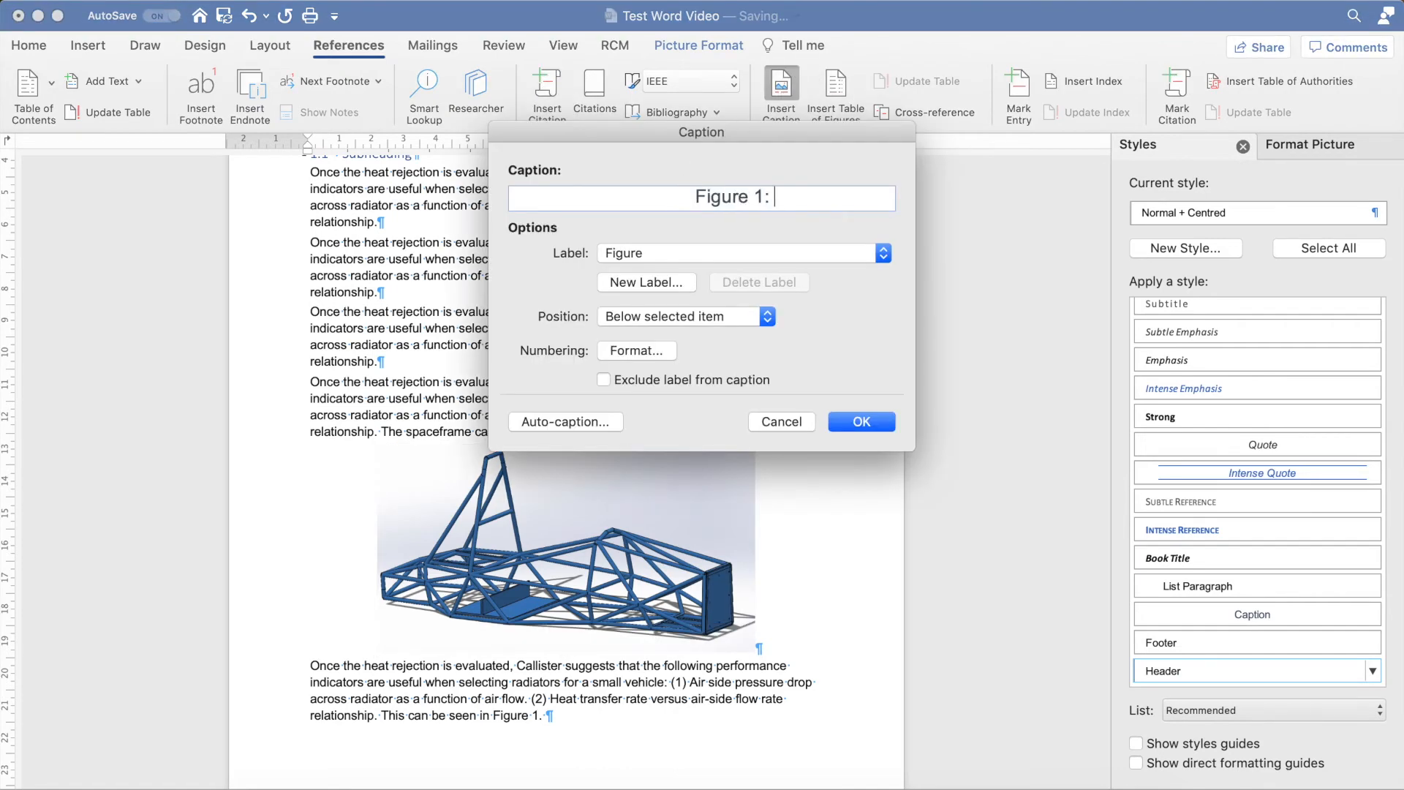
{"action": "type", "text": "Spaceframe"}
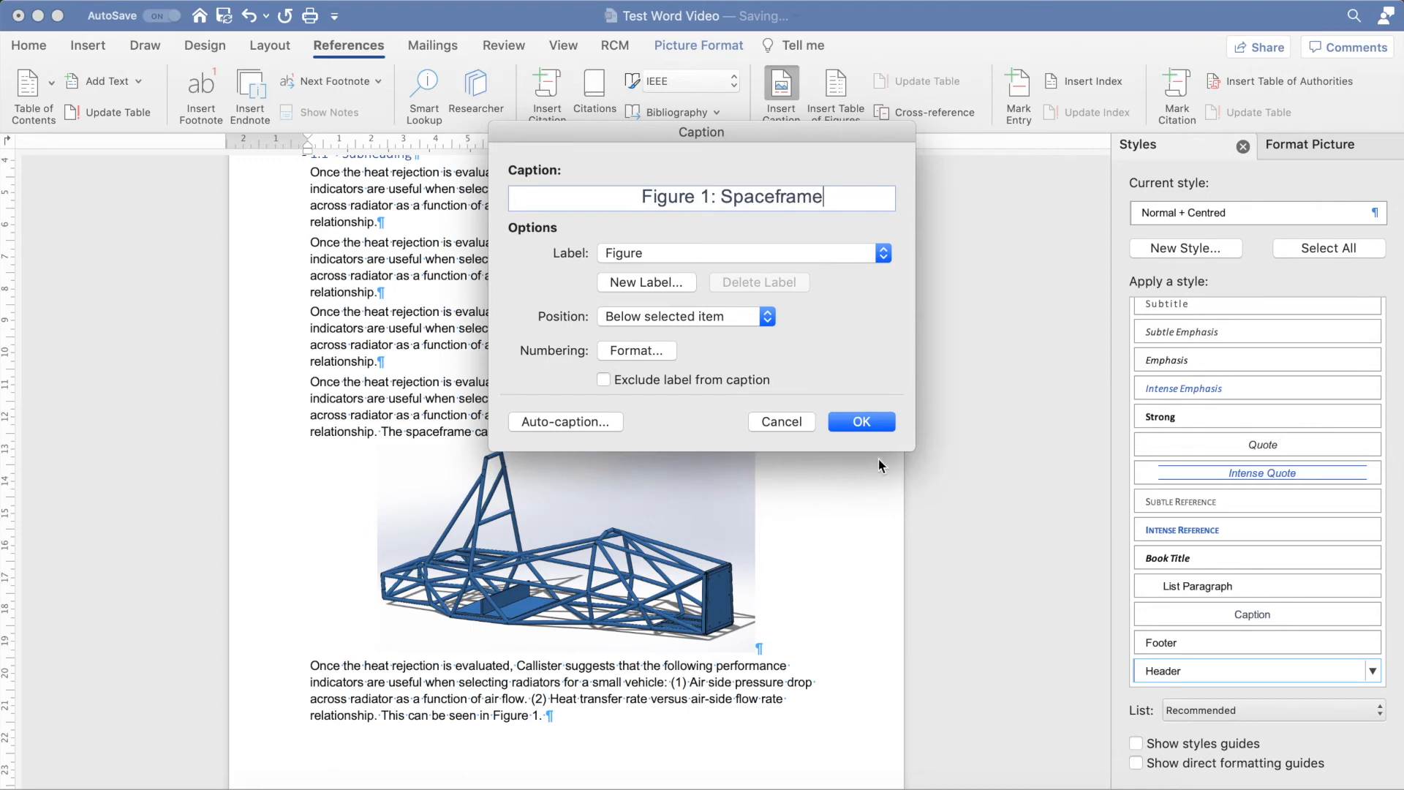
{"action": "left_click", "coordinate": [835, 419]}
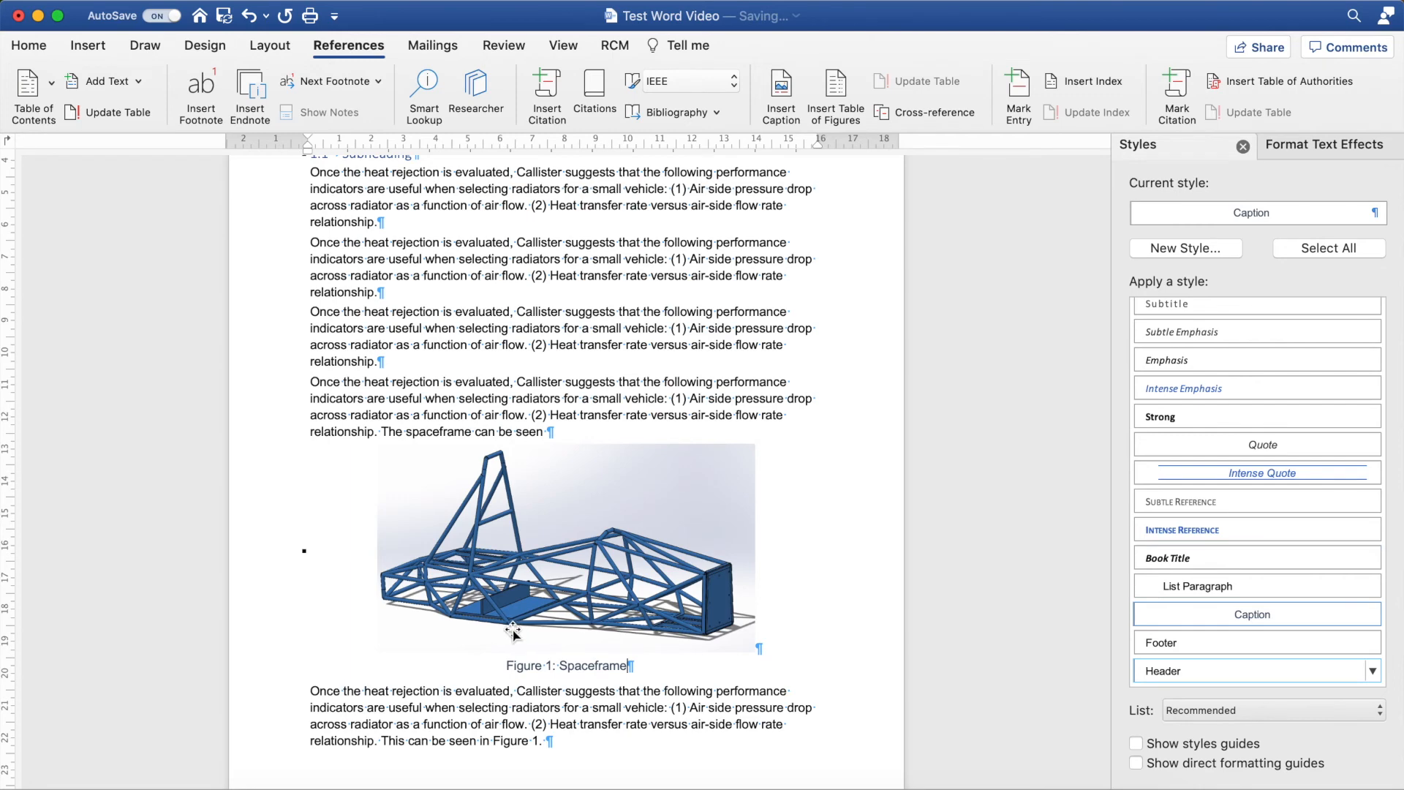
Check the figure number in the Motor and Motor Controller caption against the reference in the text
{"action": "left_click", "coordinate": [30, 44]}
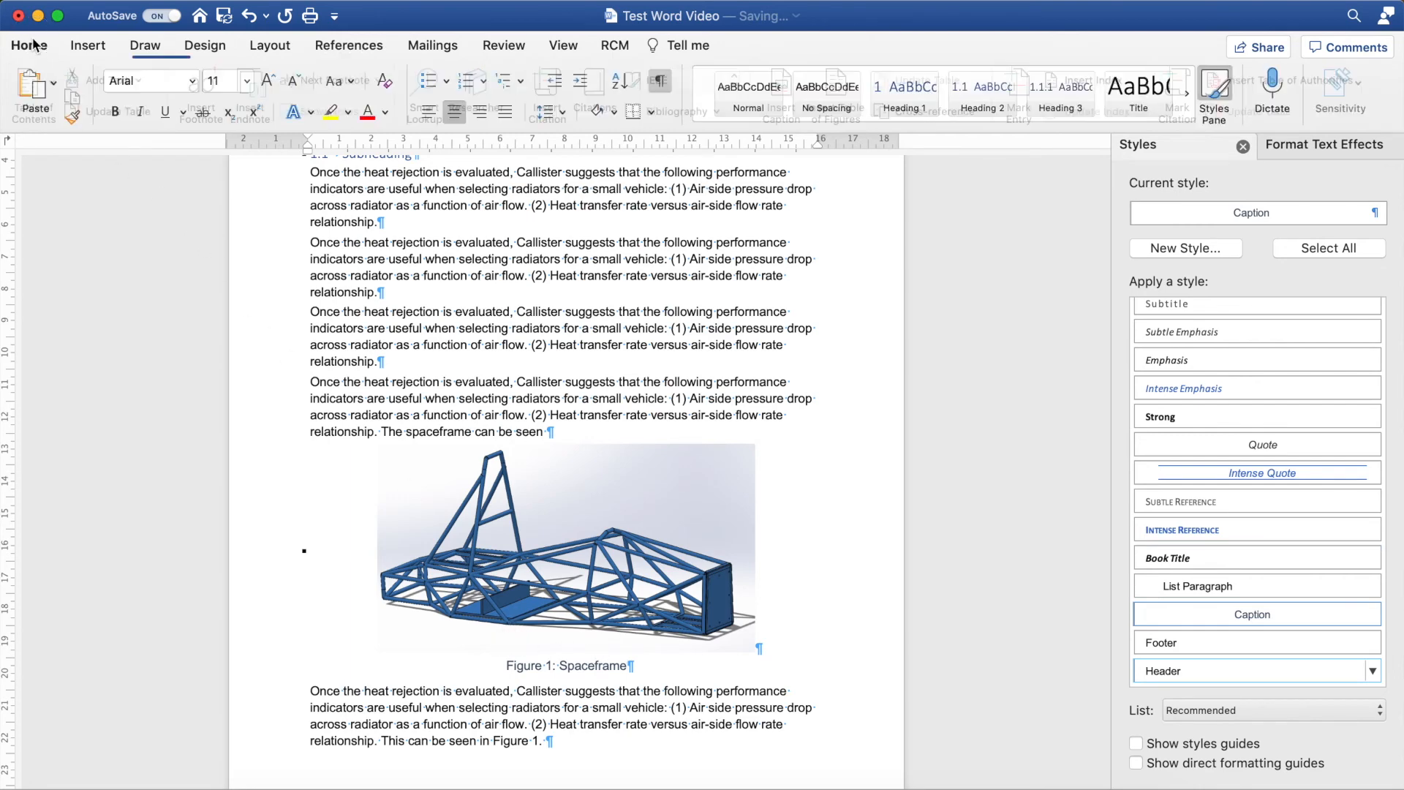
{"action": "scroll", "coordinate": [594, 657], "scroll_direction": "down", "scroll_amount": 10}
{"action": "scroll", "coordinate": [587, 545], "scroll_direction": "up", "scroll_amount": 10}
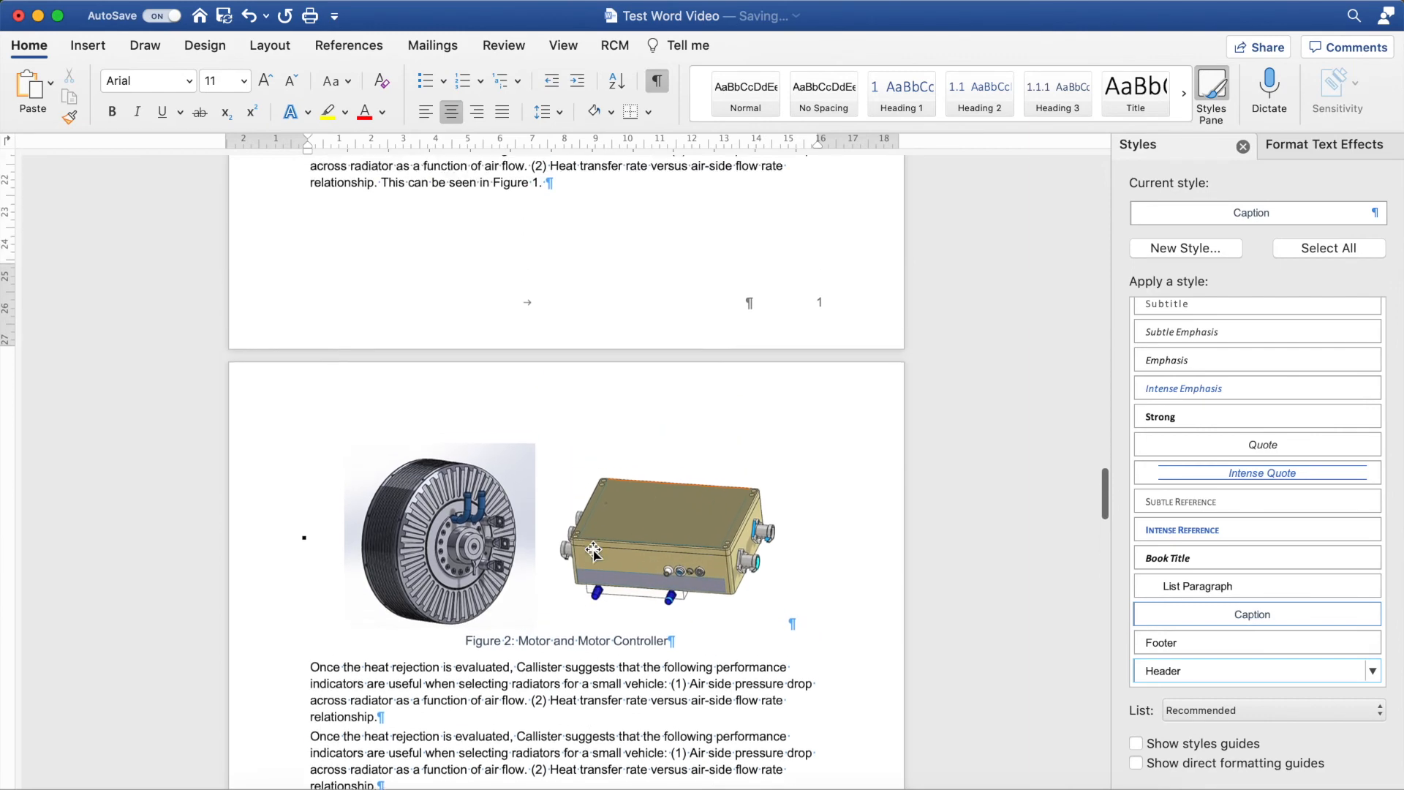
{"action": "scroll", "coordinate": [598, 562], "scroll_direction": "down", "scroll_amount": 5}
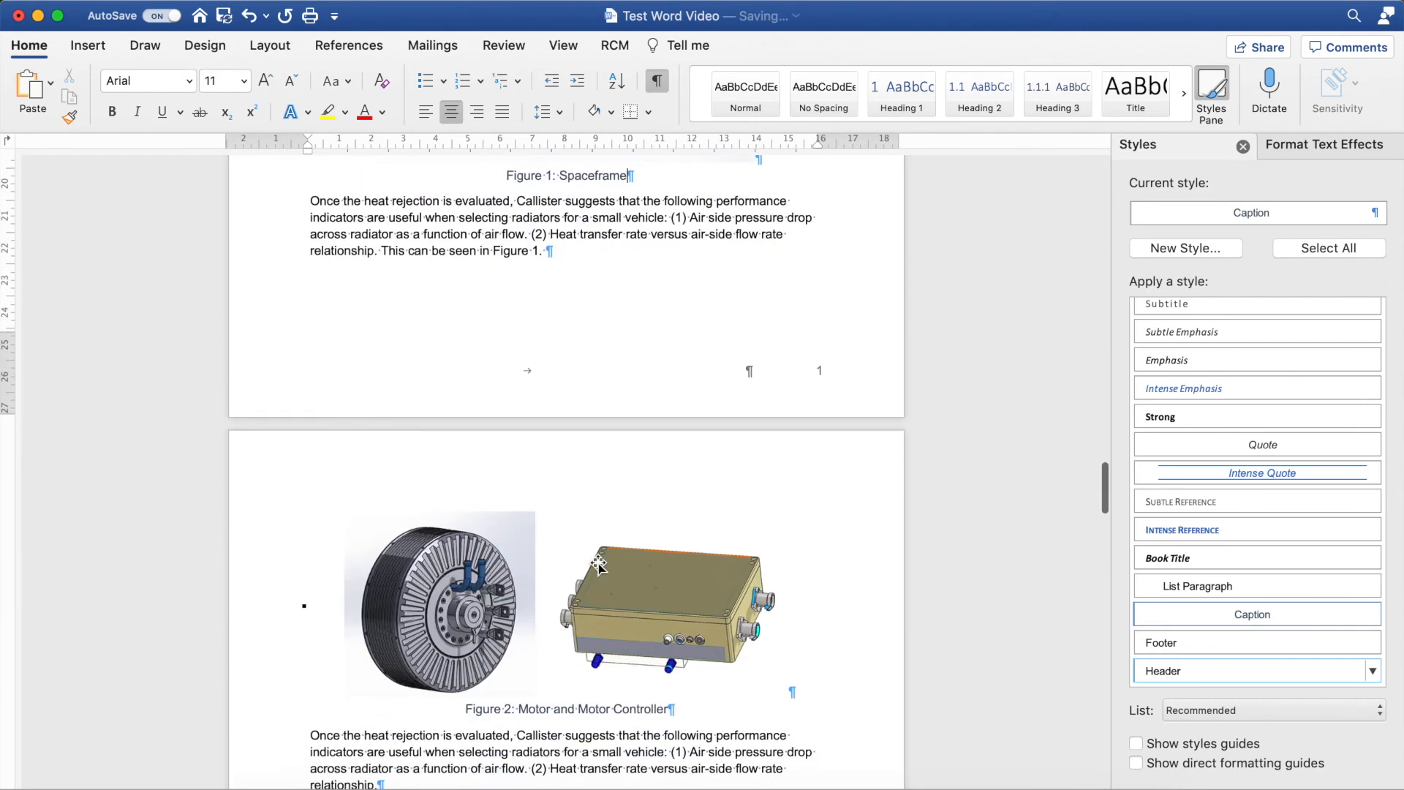
{"action": "left_click_drag", "start_coordinate": [465, 642], "coordinate": [578, 643]}
{"action": "left_click", "coordinate": [462, 650]}
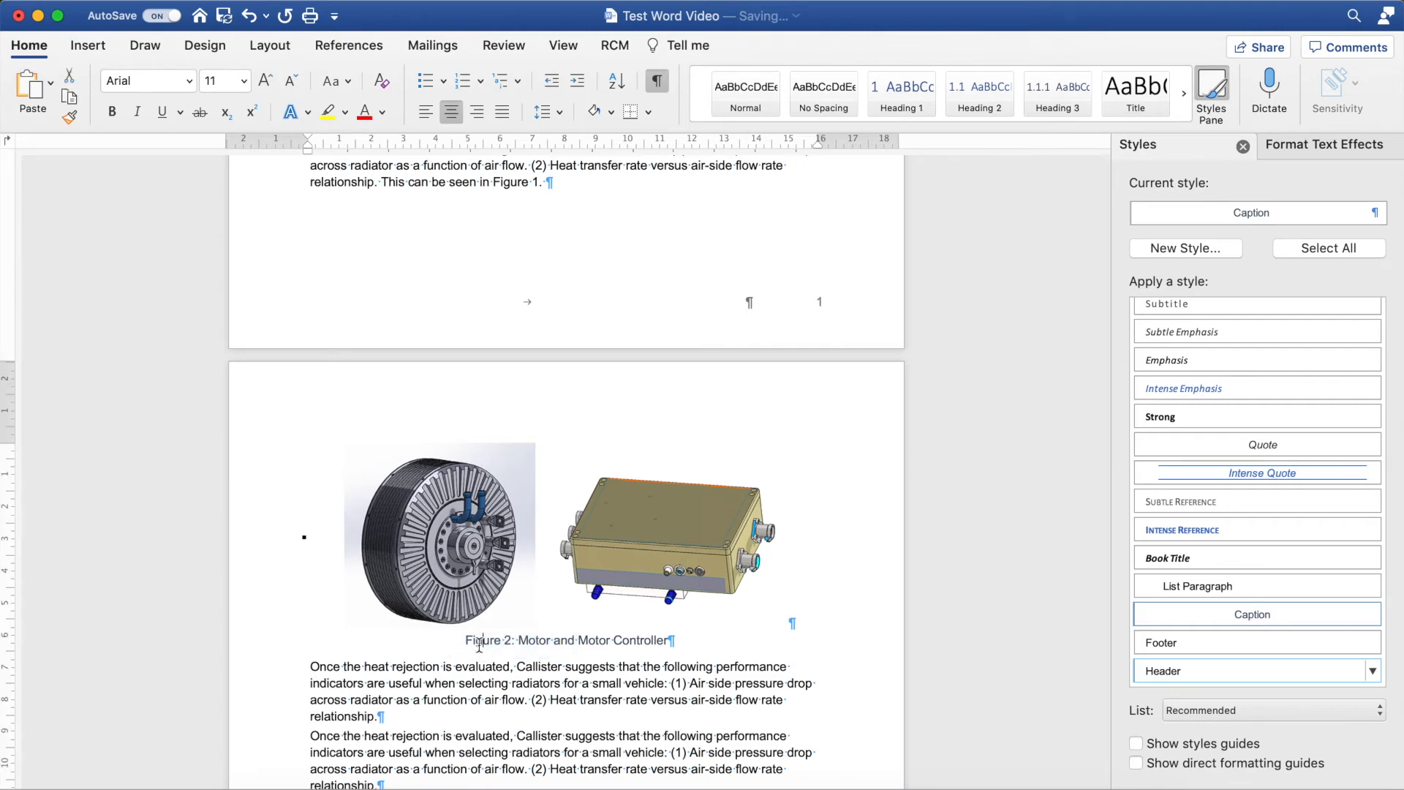
Extend the sentence above the spaceframe picture with "in"
{"action": "scroll", "coordinate": [468, 629], "scroll_direction": "up", "scroll_amount": 8}
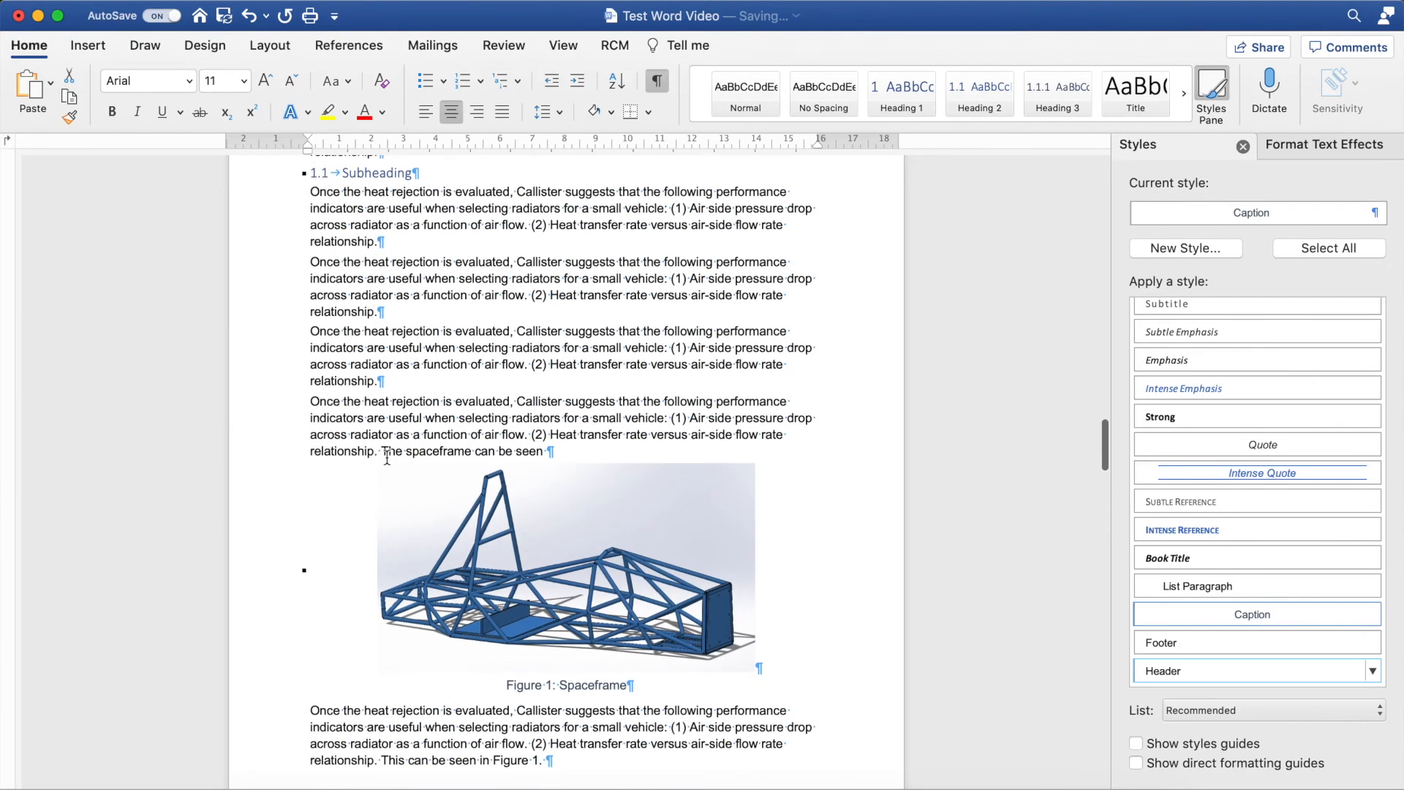
{"action": "left_click", "coordinate": [573, 447]}
{"action": "type", "text": "in"}
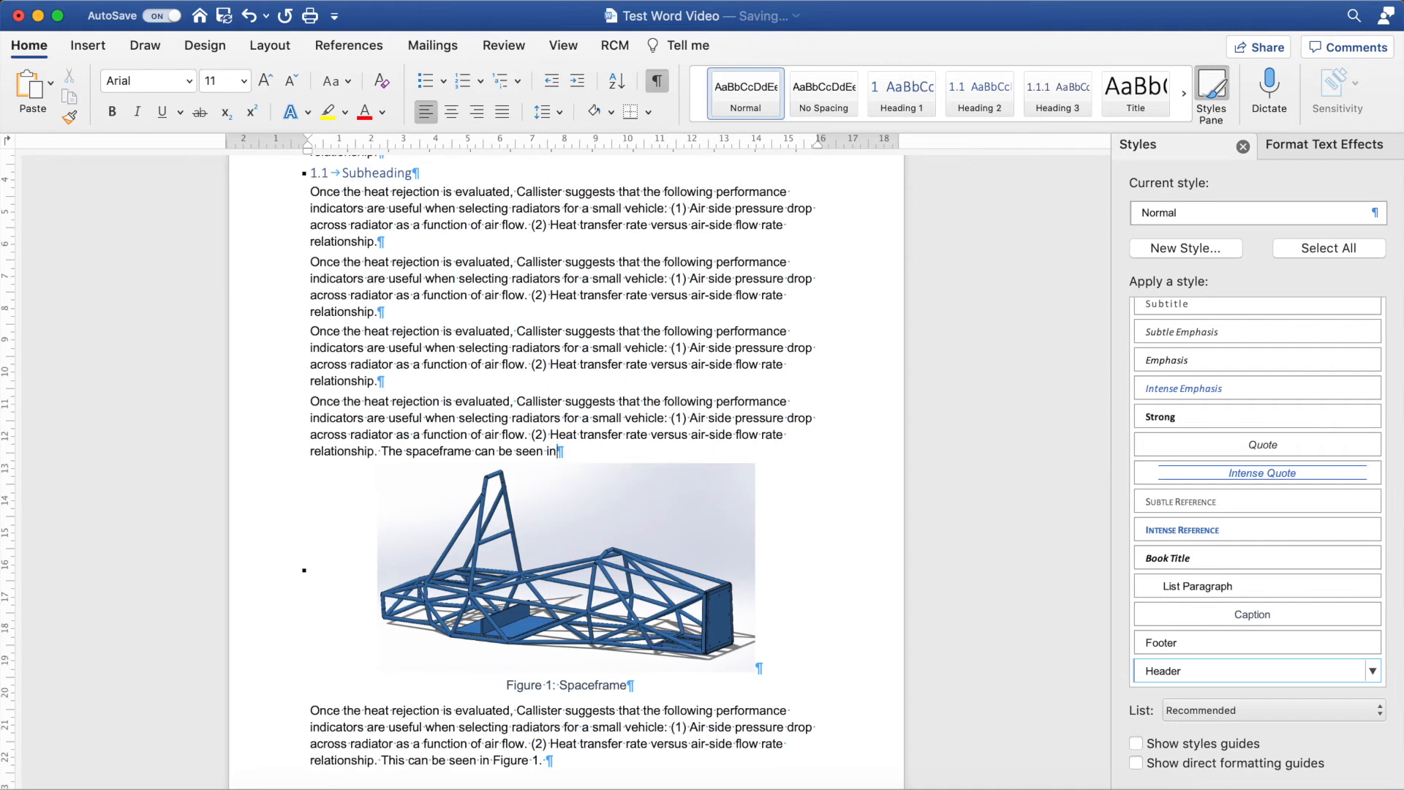
Insert a linked cross-reference to Figure 1: Spaceframe after "The spaceframe can be seen in", showing only label and number, and end the sentence with a full stop
{"action": "left_click", "coordinate": [349, 44]}
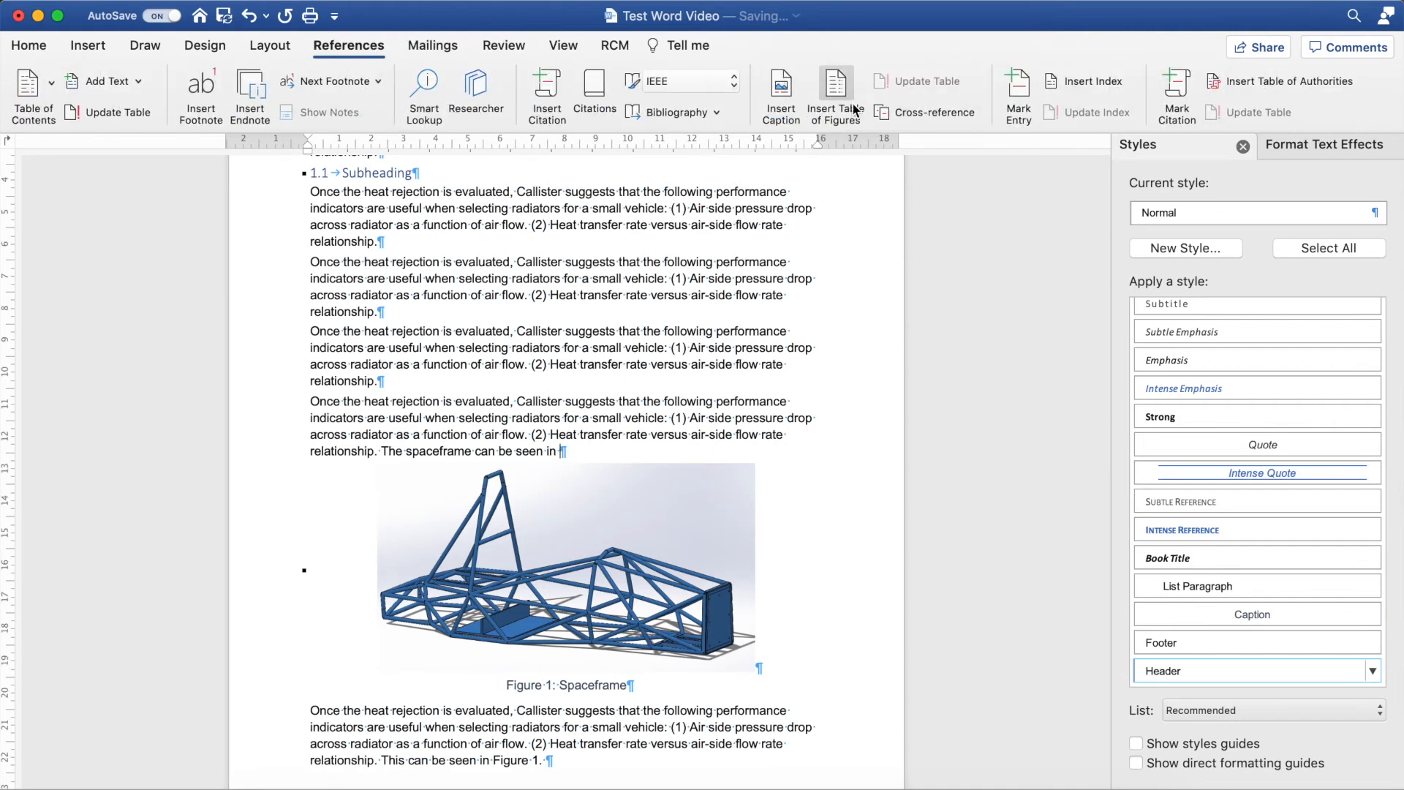
{"action": "left_click", "coordinate": [923, 113]}
{"action": "left_click", "coordinate": [524, 160]}
{"action": "left_click", "coordinate": [524, 160]}
{"action": "left_click", "coordinate": [614, 210]}
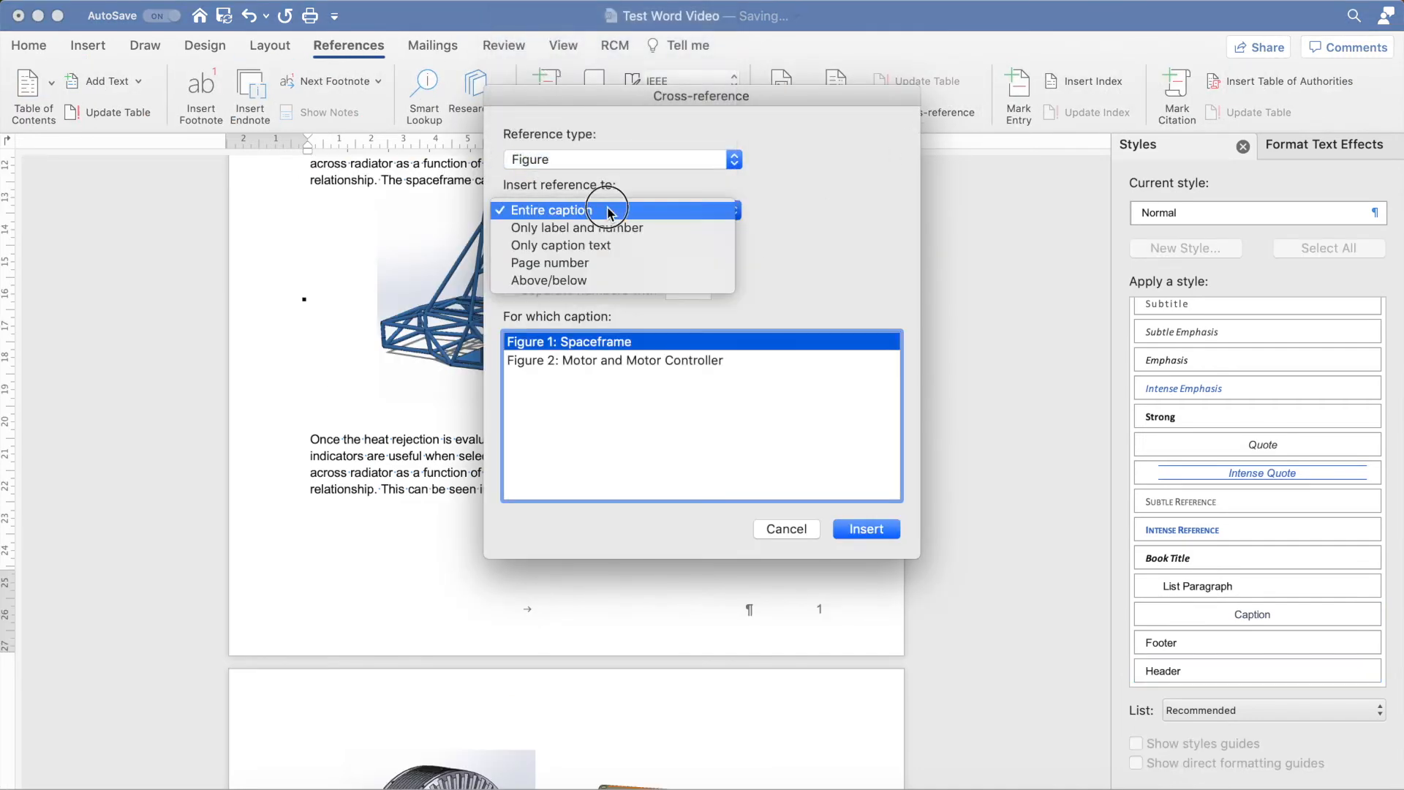
{"action": "left_click", "coordinate": [663, 234]}
{"action": "left_click", "coordinate": [594, 361]}
{"action": "left_click", "coordinate": [616, 348]}
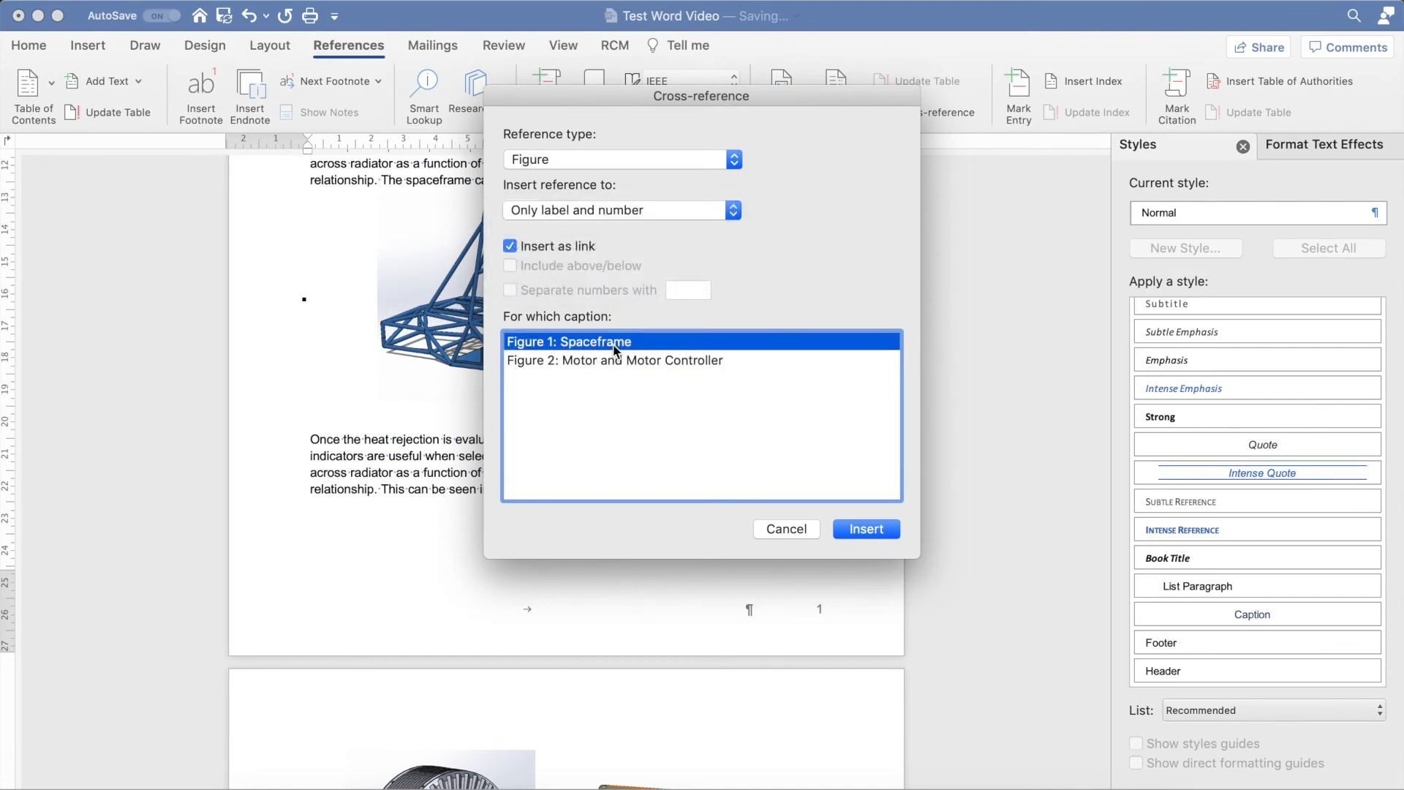
{"action": "left_click", "coordinate": [851, 521]}
{"action": "left_click", "coordinate": [790, 530]}
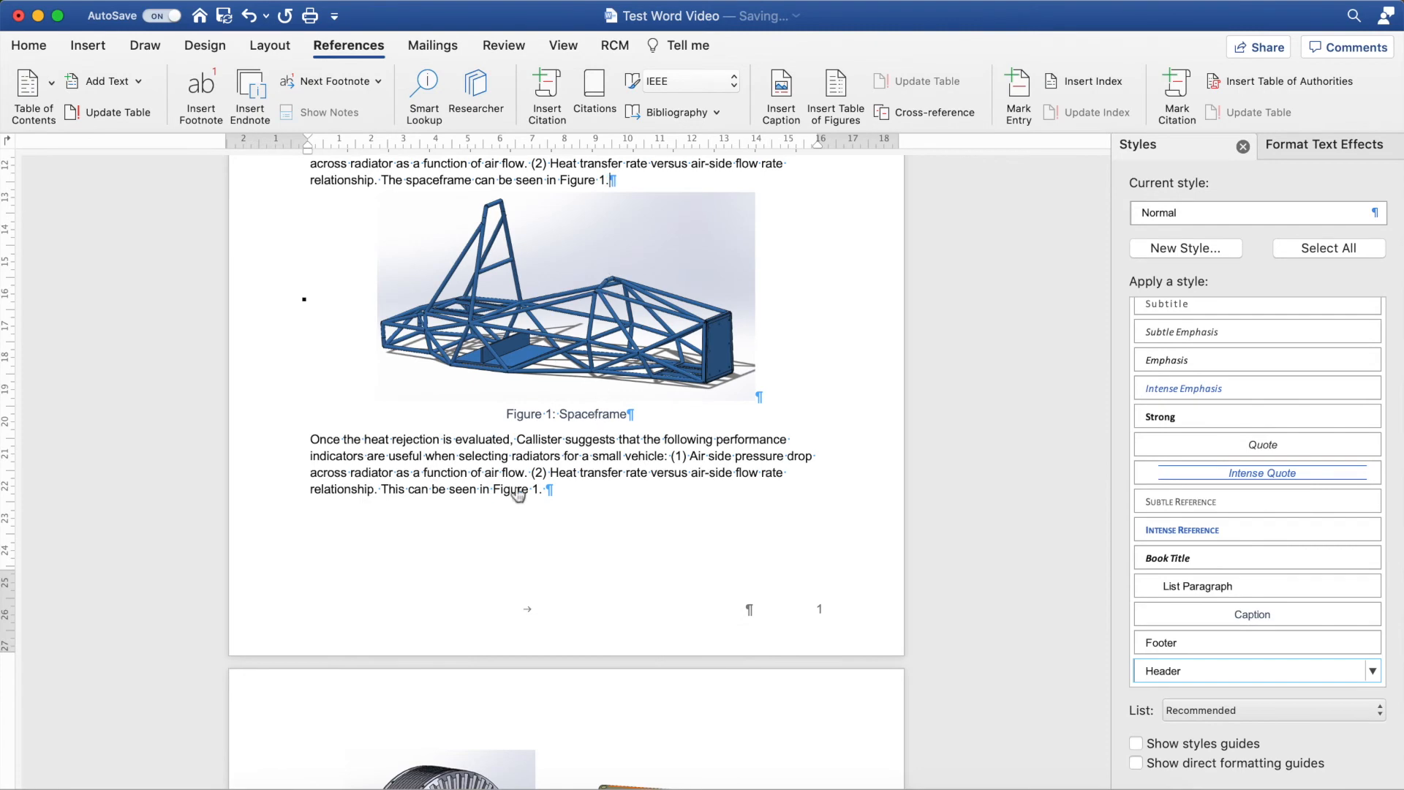
Update the outdated cross-reference field after "This can be seen in" in the paragraph below the spaceframe caption
{"action": "left_click_drag", "start_coordinate": [384, 490], "coordinate": [542, 489]}
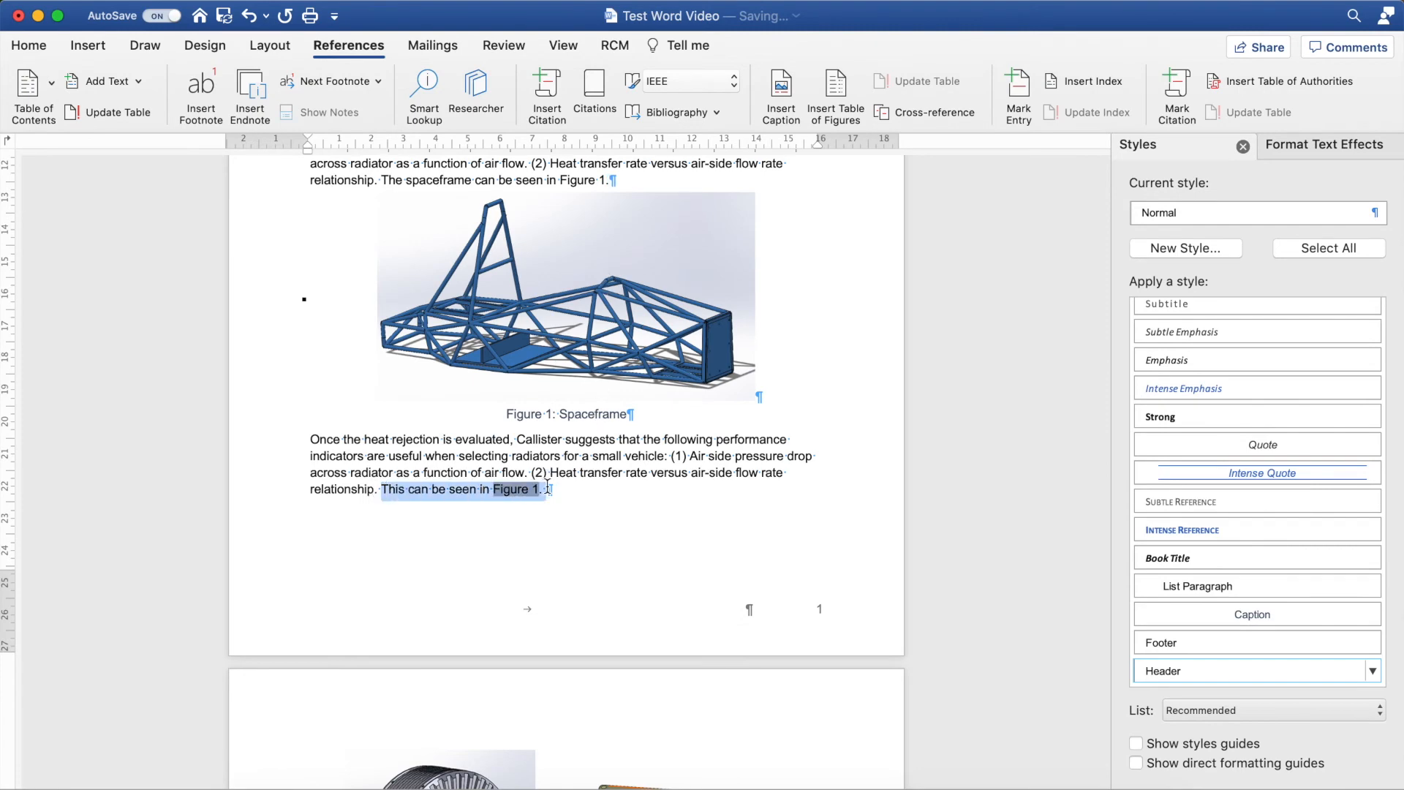
{"action": "scroll", "coordinate": [545, 486], "scroll_direction": "down", "scroll_amount": 5}
{"action": "left_click", "coordinate": [612, 232]}
{"action": "scroll", "coordinate": [614, 233], "scroll_direction": "up", "scroll_amount": 2}
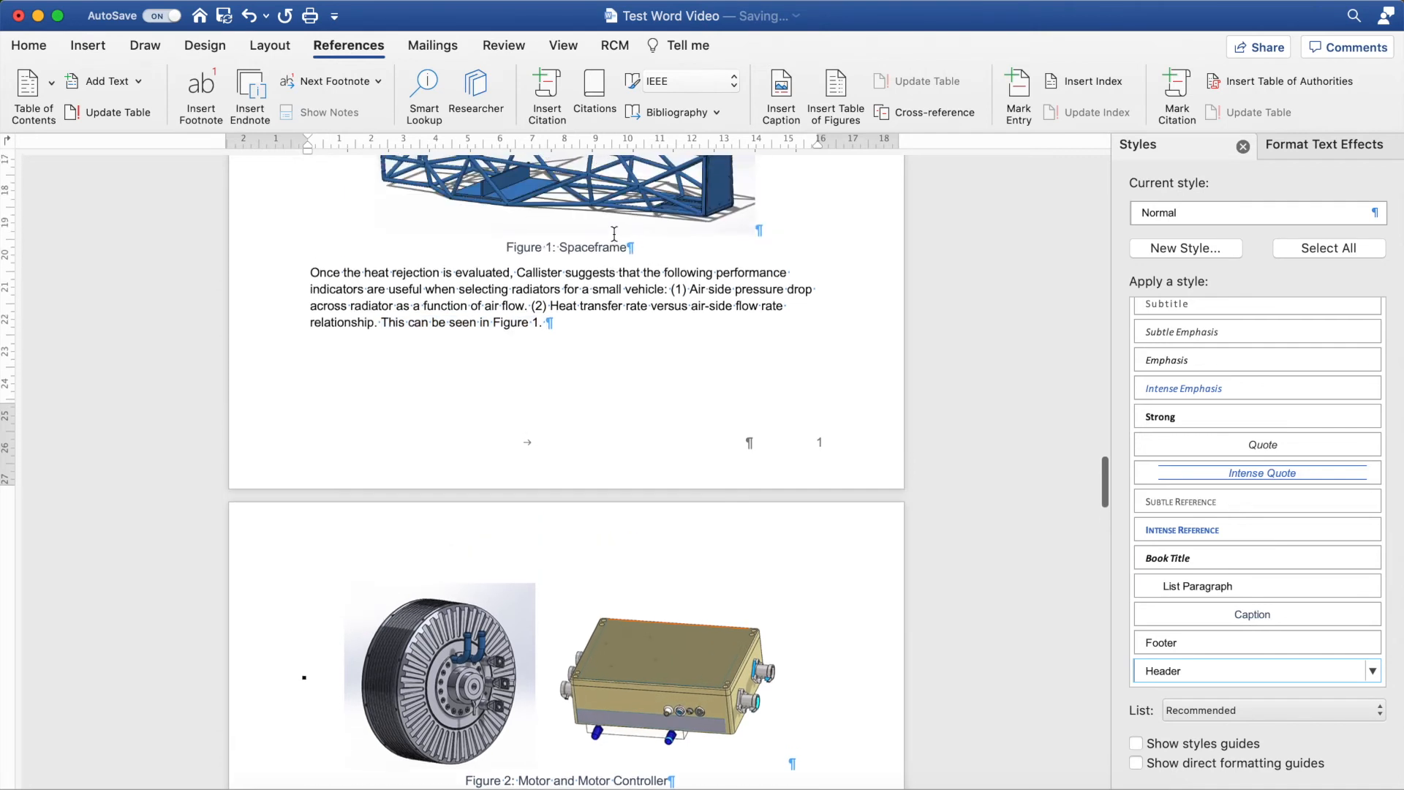
{"action": "right_click", "coordinate": [509, 331]}
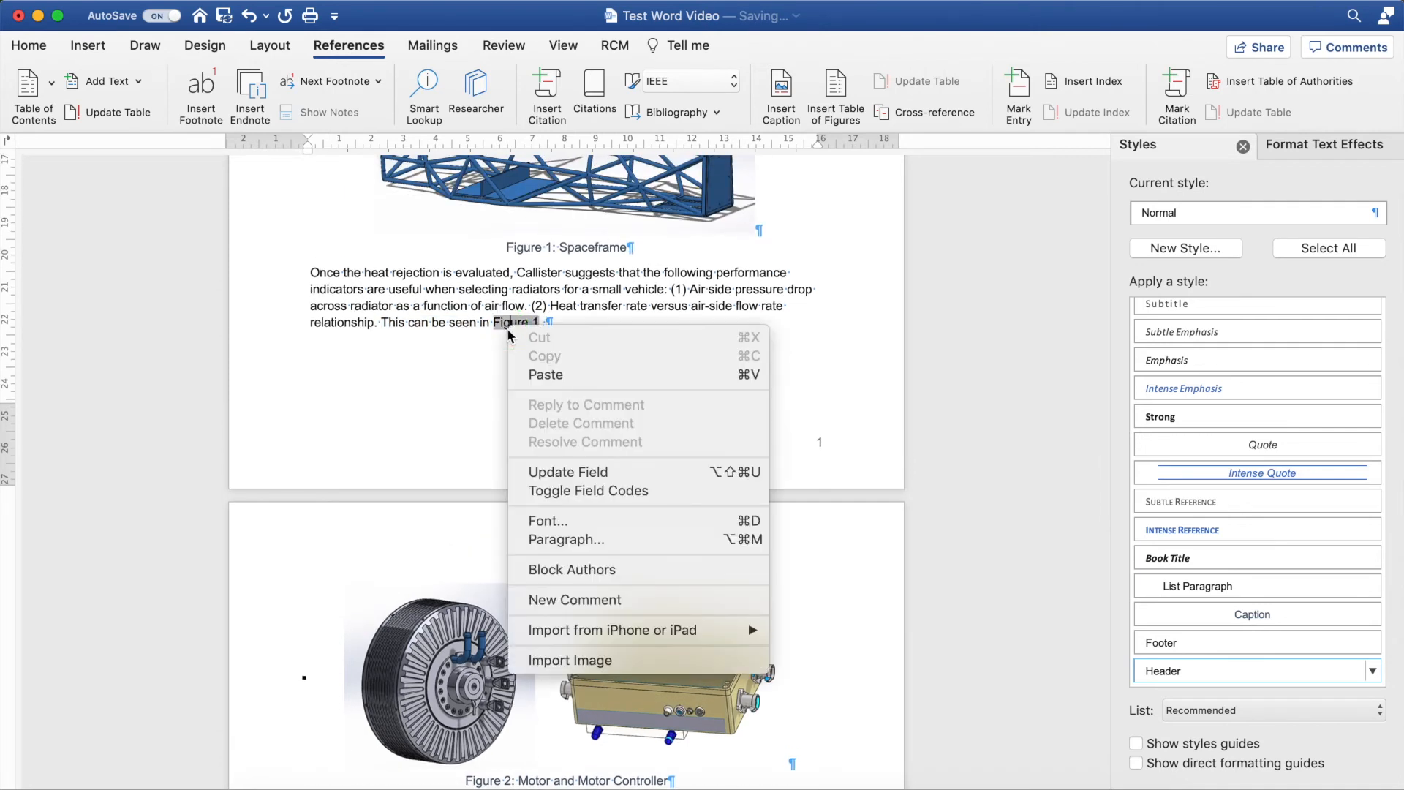
{"action": "left_click", "coordinate": [595, 473]}
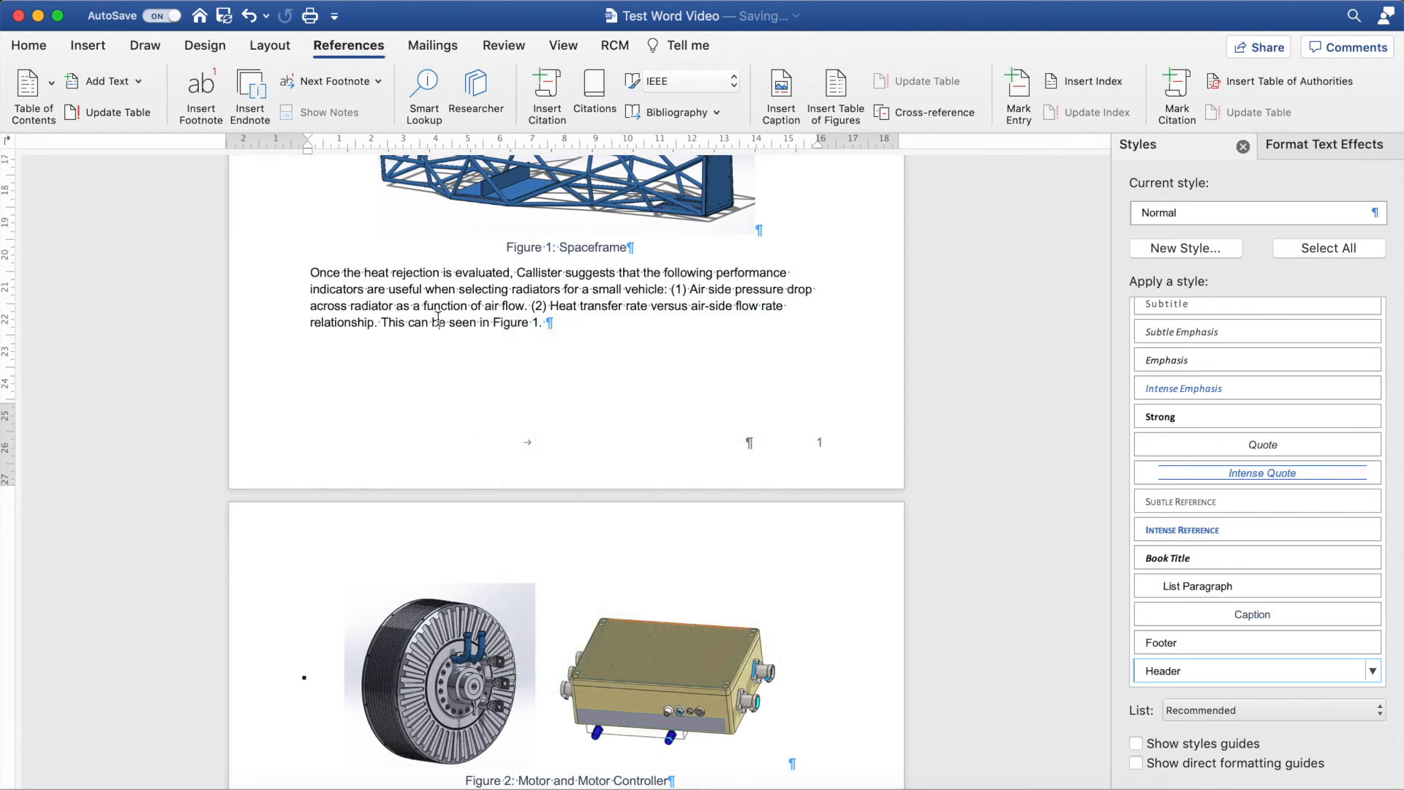
{"action": "right_click", "coordinate": [512, 332]}
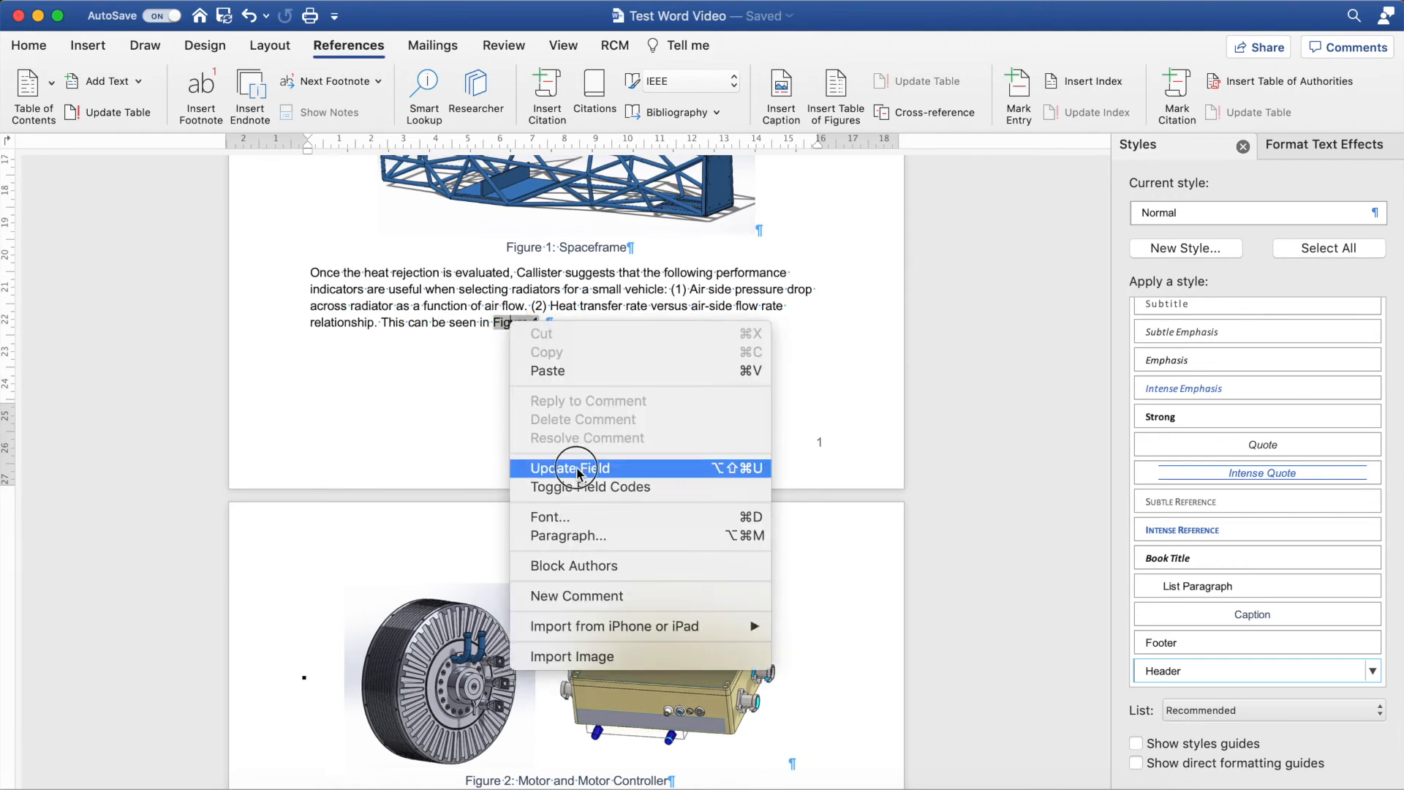
{"action": "left_click", "coordinate": [577, 474]}
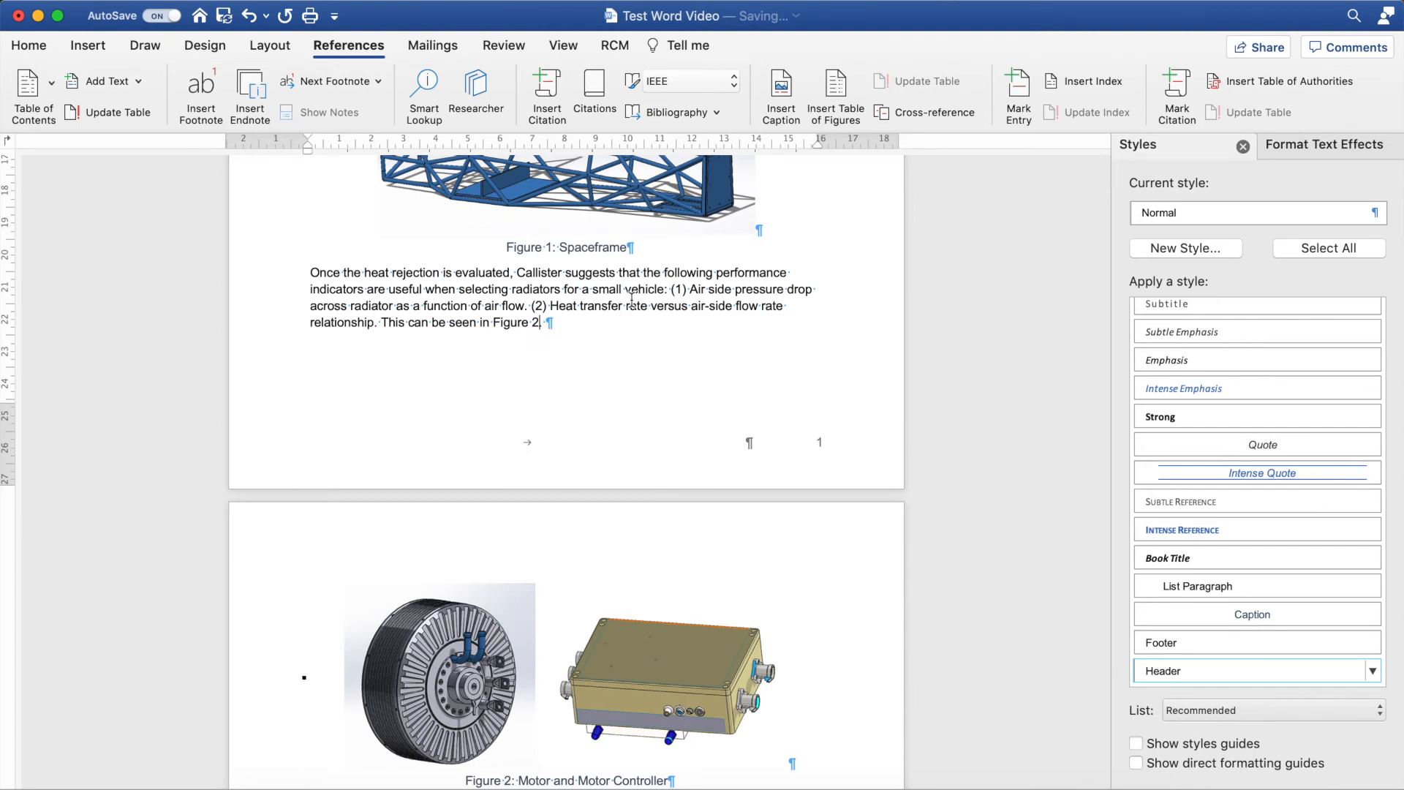
Select the whole document and update all of its fields at once
{"action": "scroll", "coordinate": [631, 298], "scroll_direction": "up", "scroll_amount": 3}
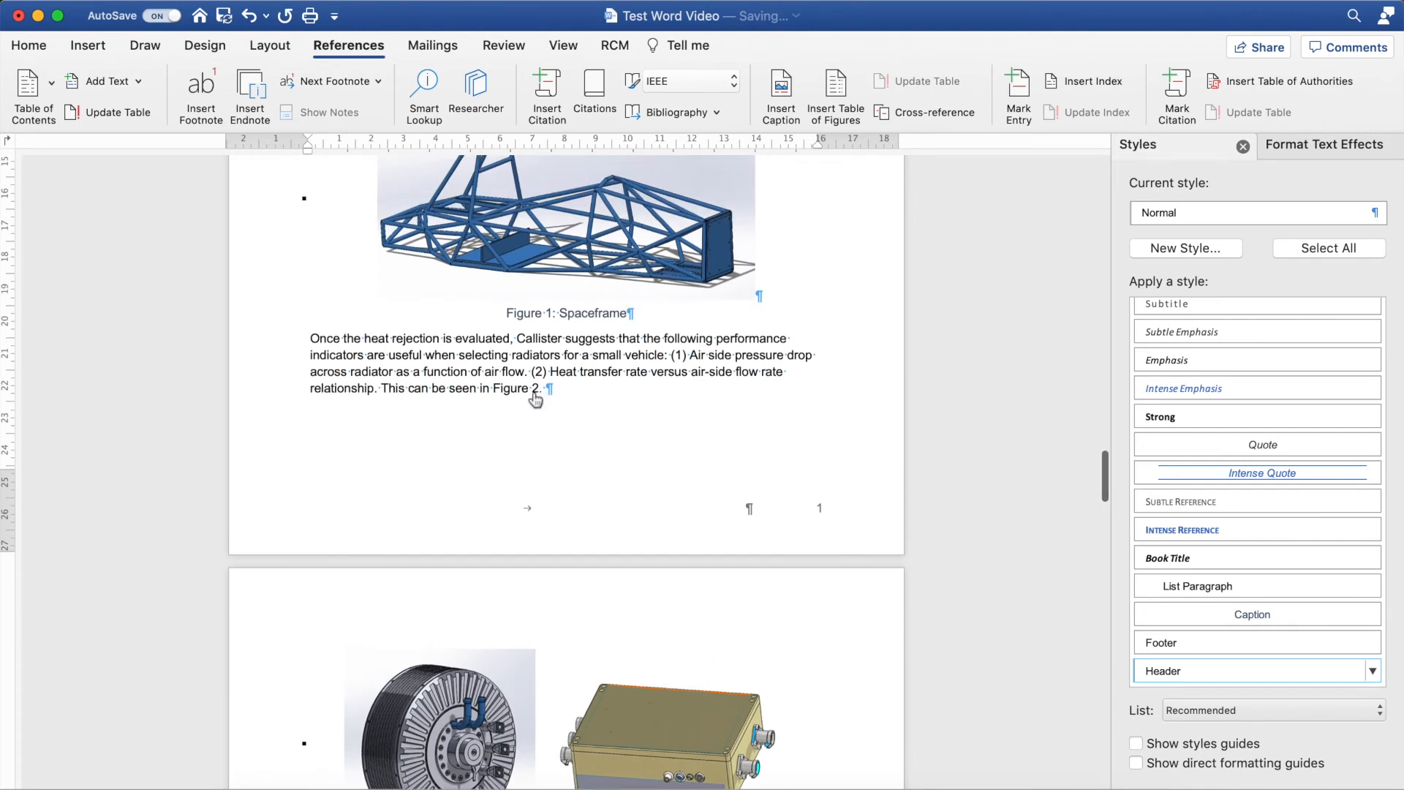
{"action": "scroll", "coordinate": [508, 410], "scroll_direction": "down", "scroll_amount": 1}
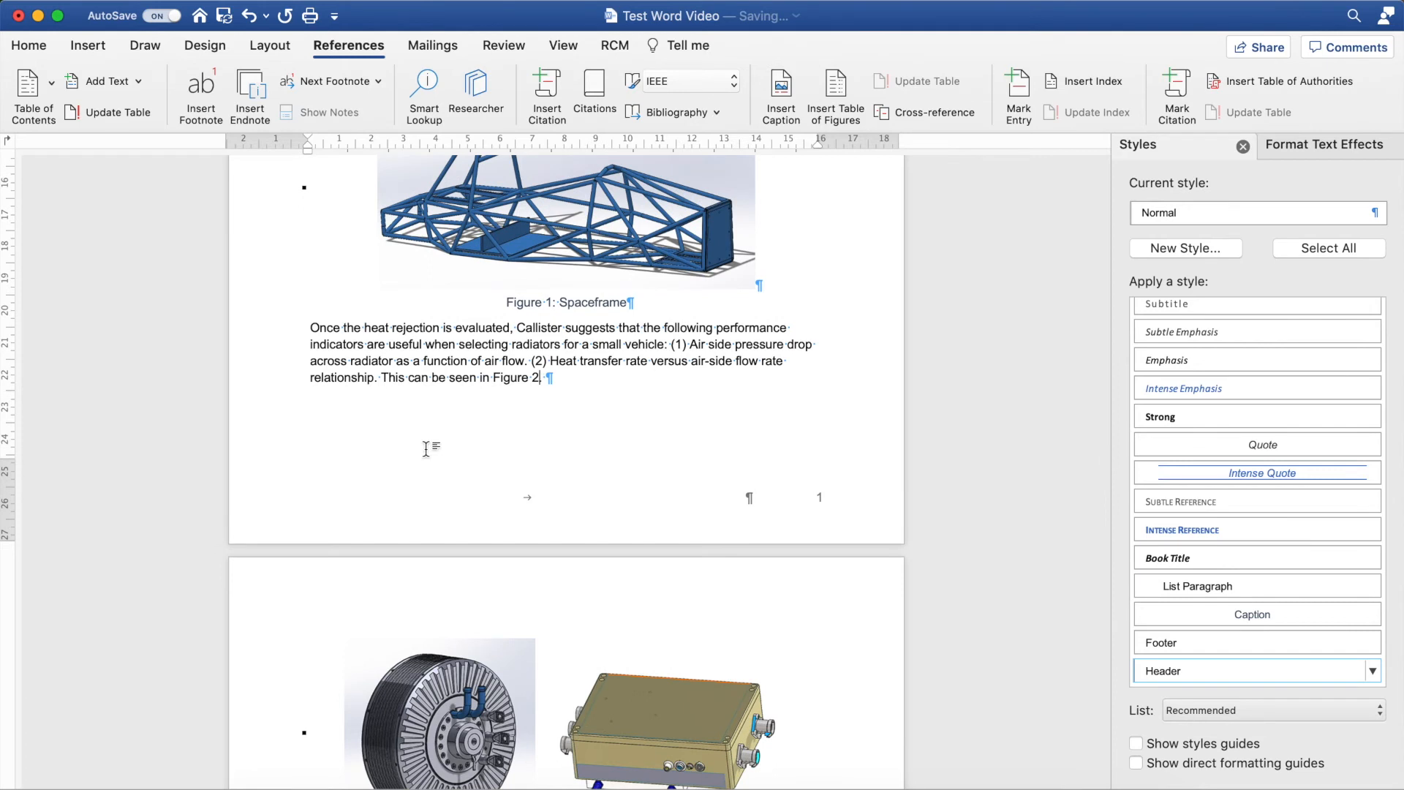
{"action": "key", "text": "super+a"}
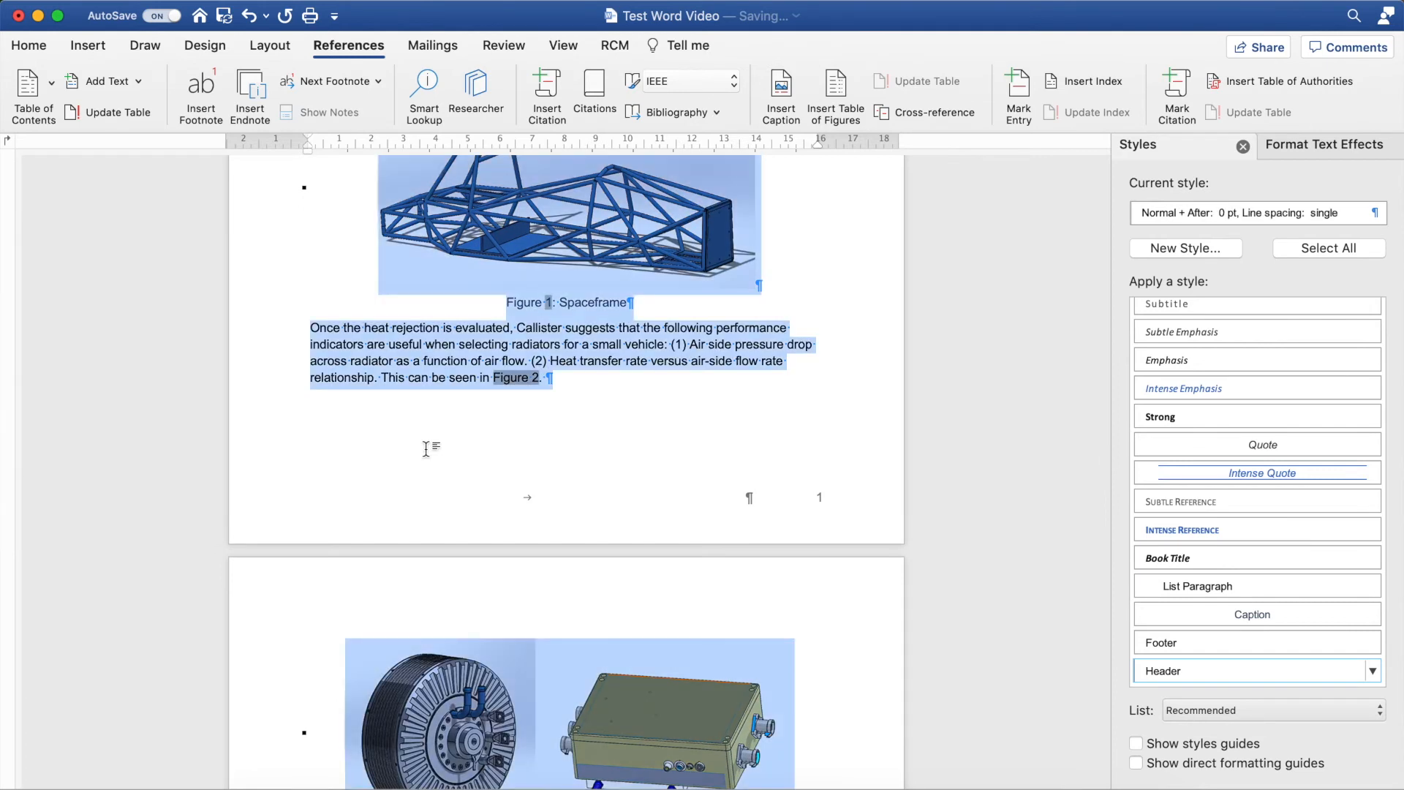
{"action": "right_click", "coordinate": [514, 383]}
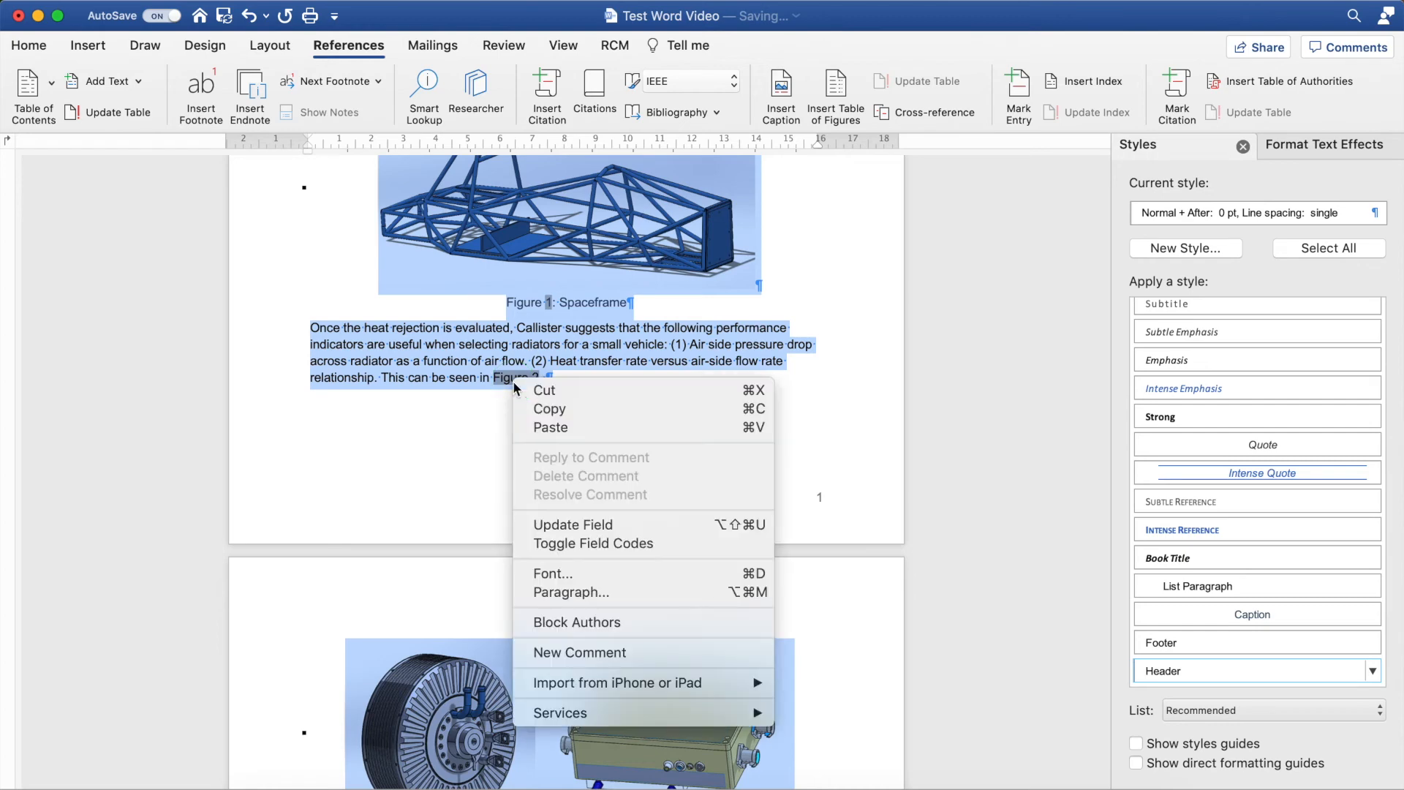
{"action": "left_click", "coordinate": [615, 528]}
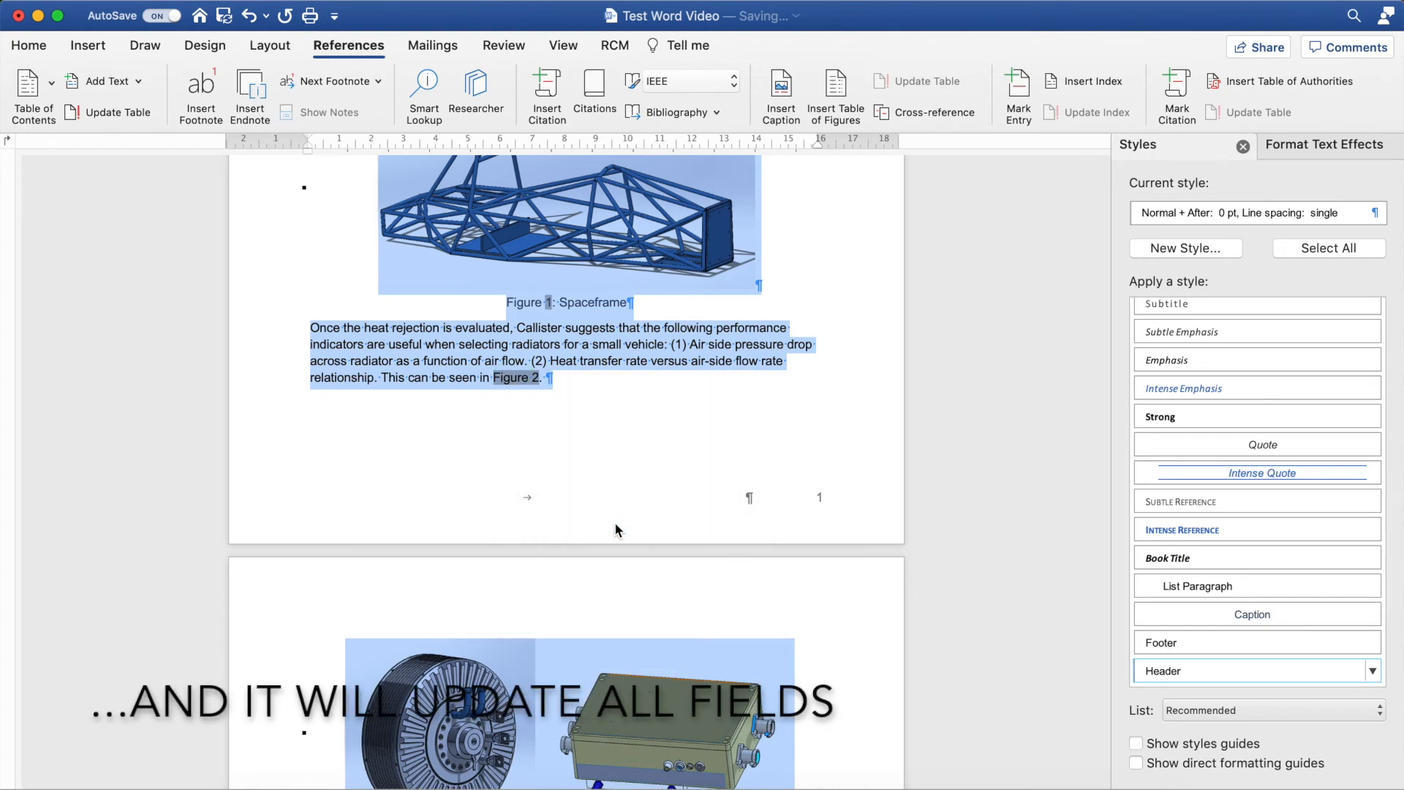
Add an empty line after the paragraph below the Figure 2 caption and insert a table with five columns and three rows
{"action": "scroll", "coordinate": [556, 405], "scroll_direction": "up", "scroll_amount": 5}
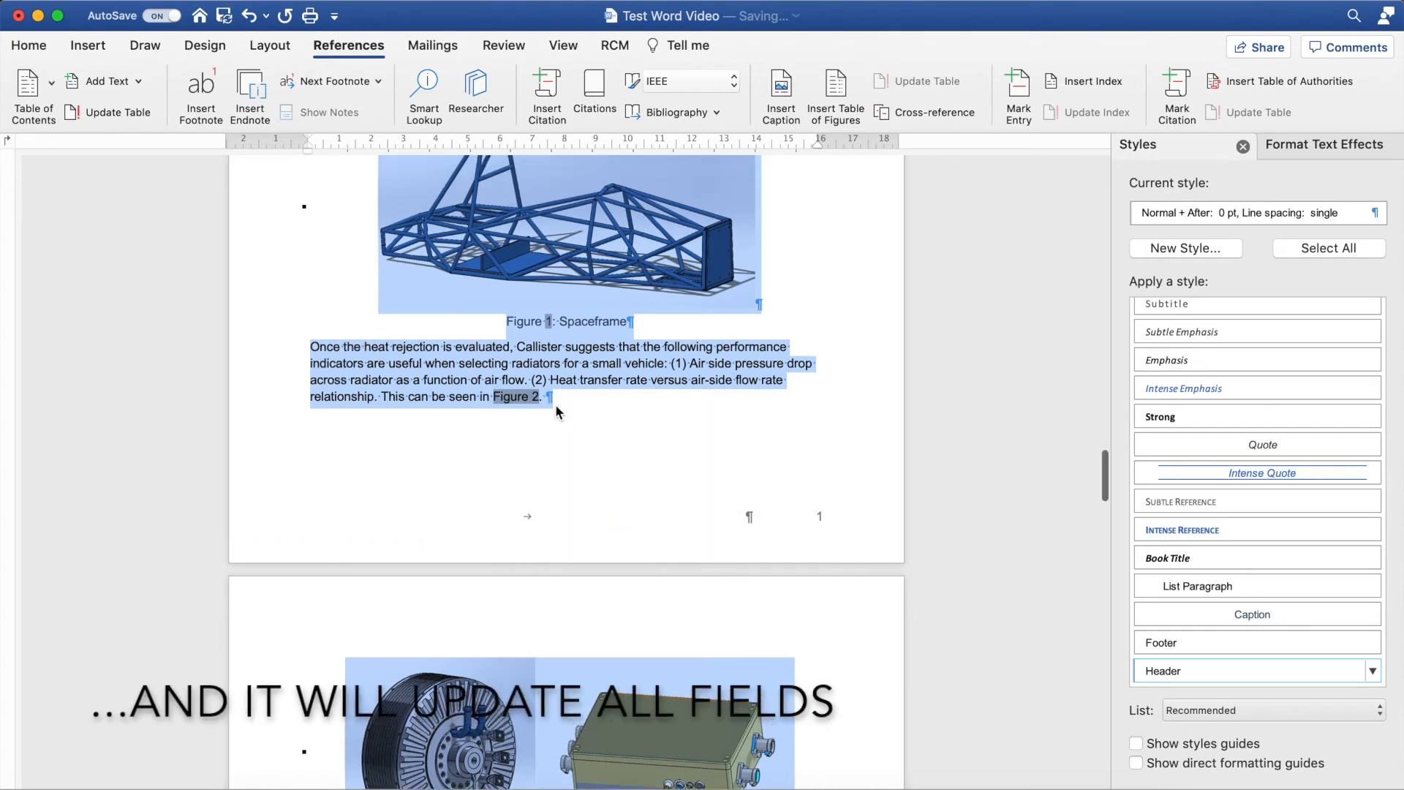
{"action": "double_click", "coordinate": [505, 406]}
{"action": "left_click", "coordinate": [505, 401]}
{"action": "scroll", "coordinate": [508, 401], "scroll_direction": "down", "scroll_amount": 10}
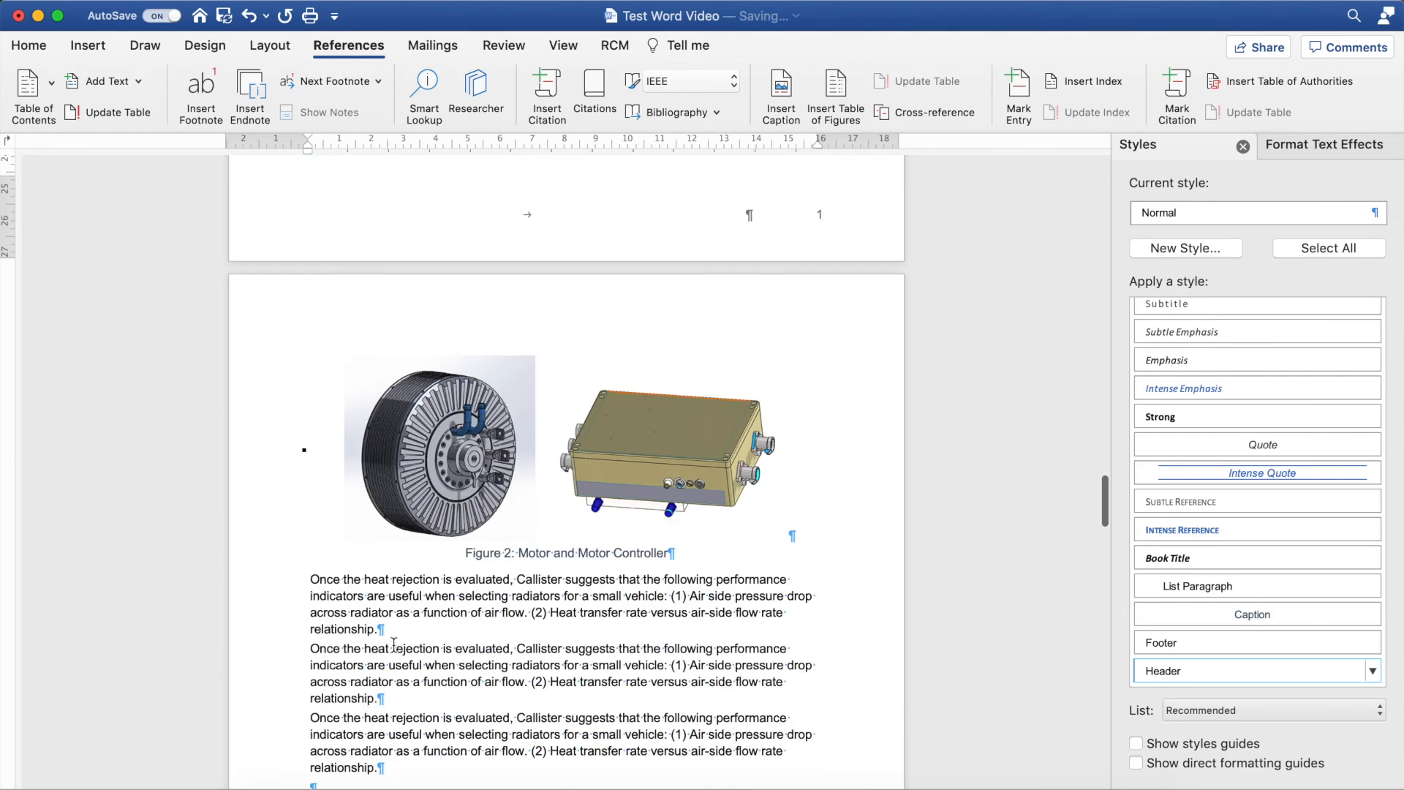
{"action": "key", "text": "Return"}
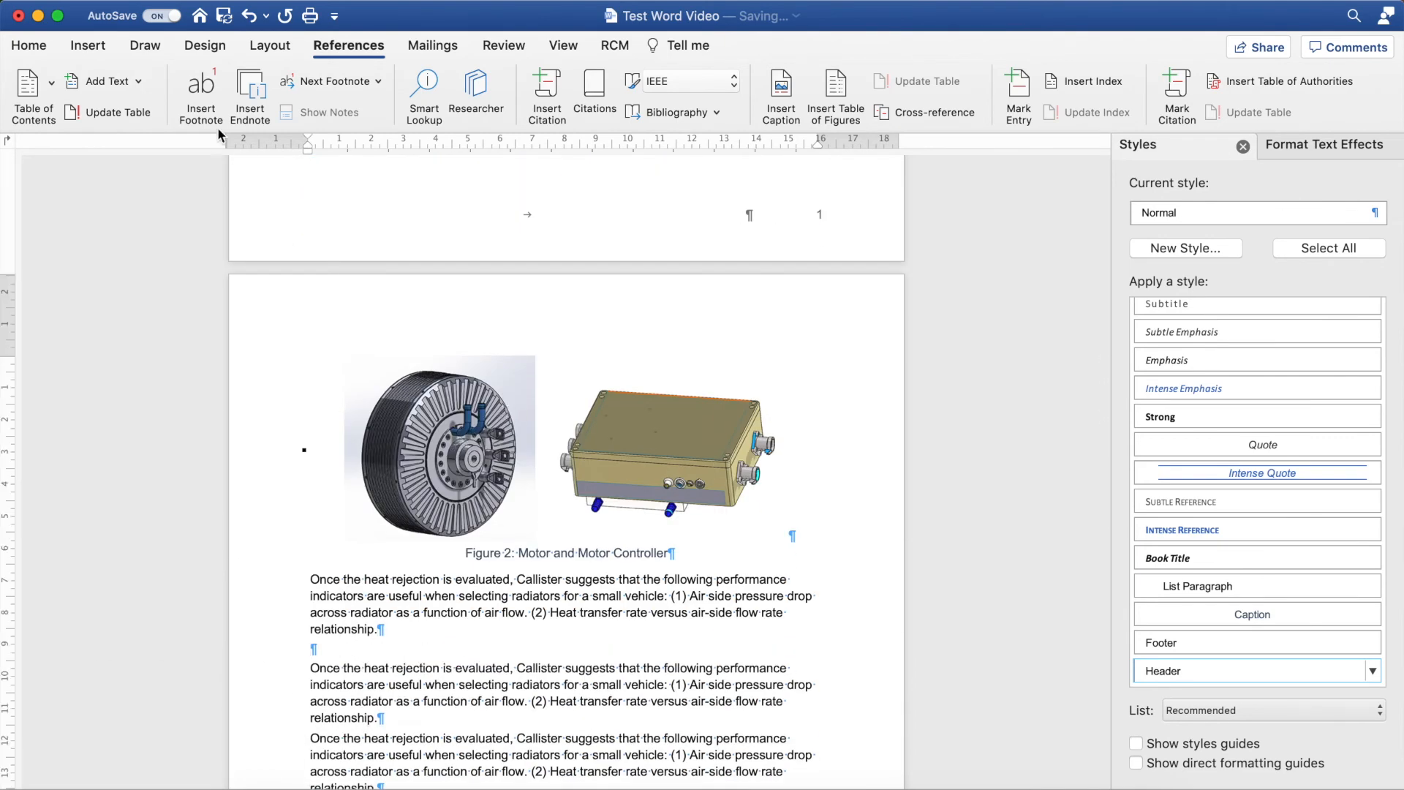
{"action": "left_click", "coordinate": [87, 45]}
{"action": "left_click", "coordinate": [145, 94]}
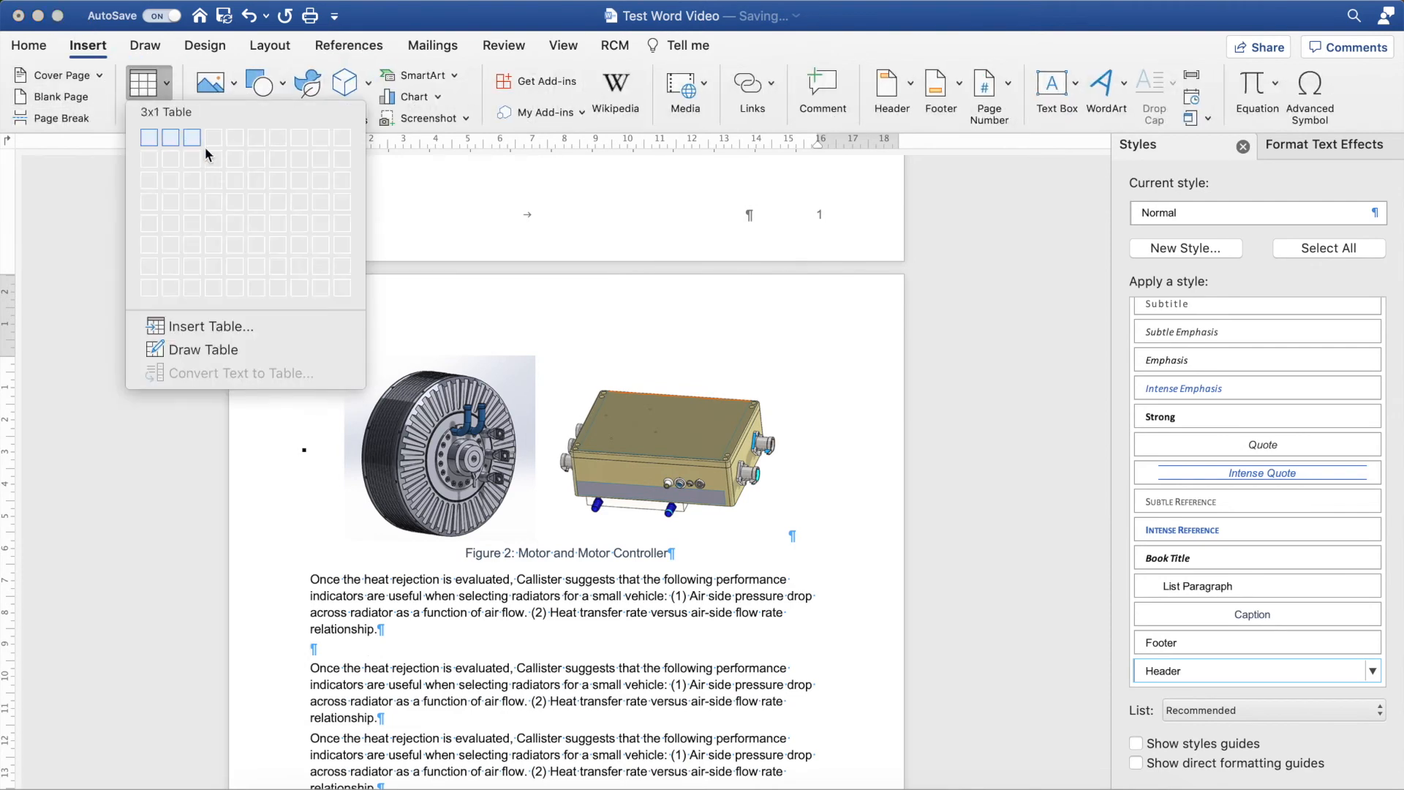
{"action": "left_click", "coordinate": [229, 179]}
Caption the new table above it with the label Table and the text ": Table of nothing"
{"action": "left_click", "coordinate": [302, 639]}
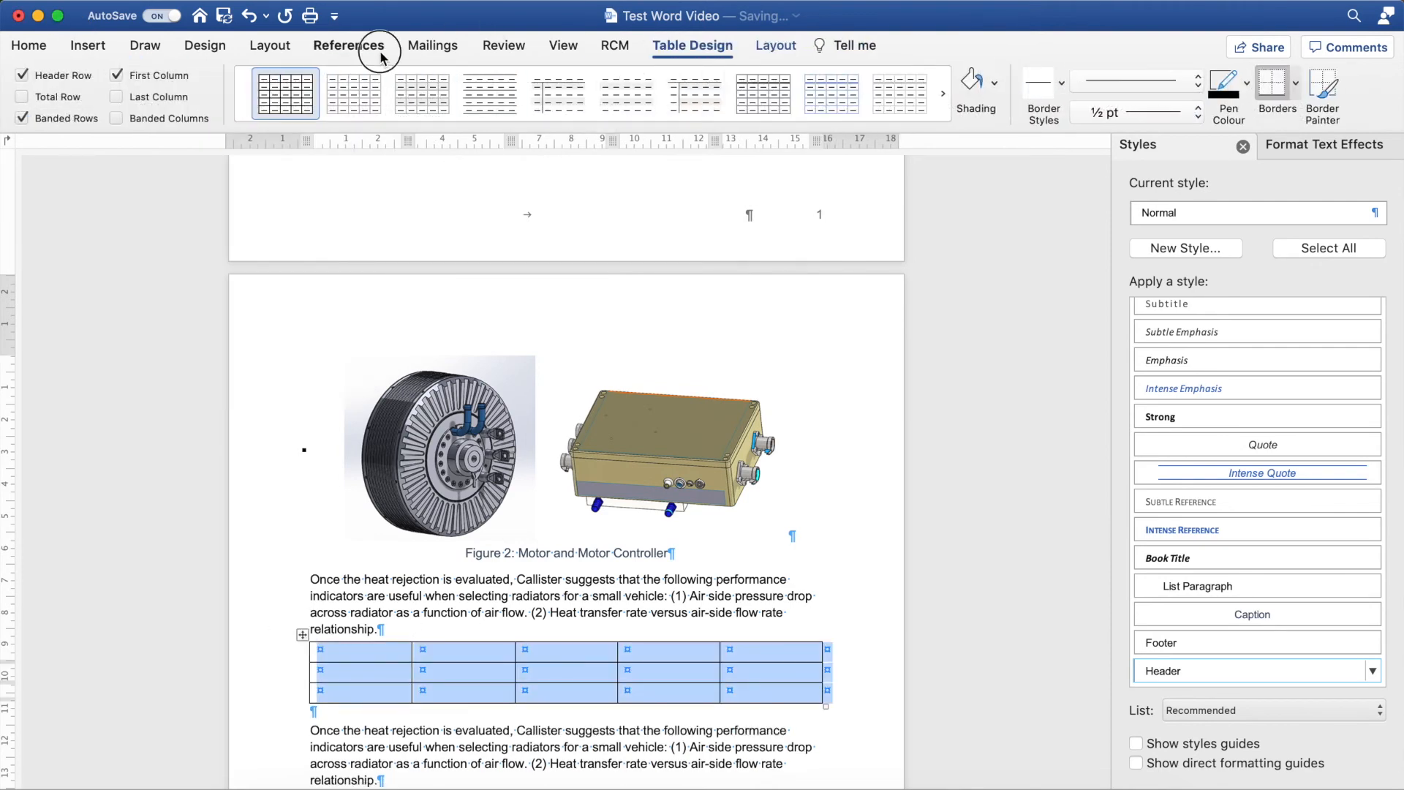
{"action": "left_click", "coordinate": [349, 45]}
{"action": "left_click", "coordinate": [793, 88]}
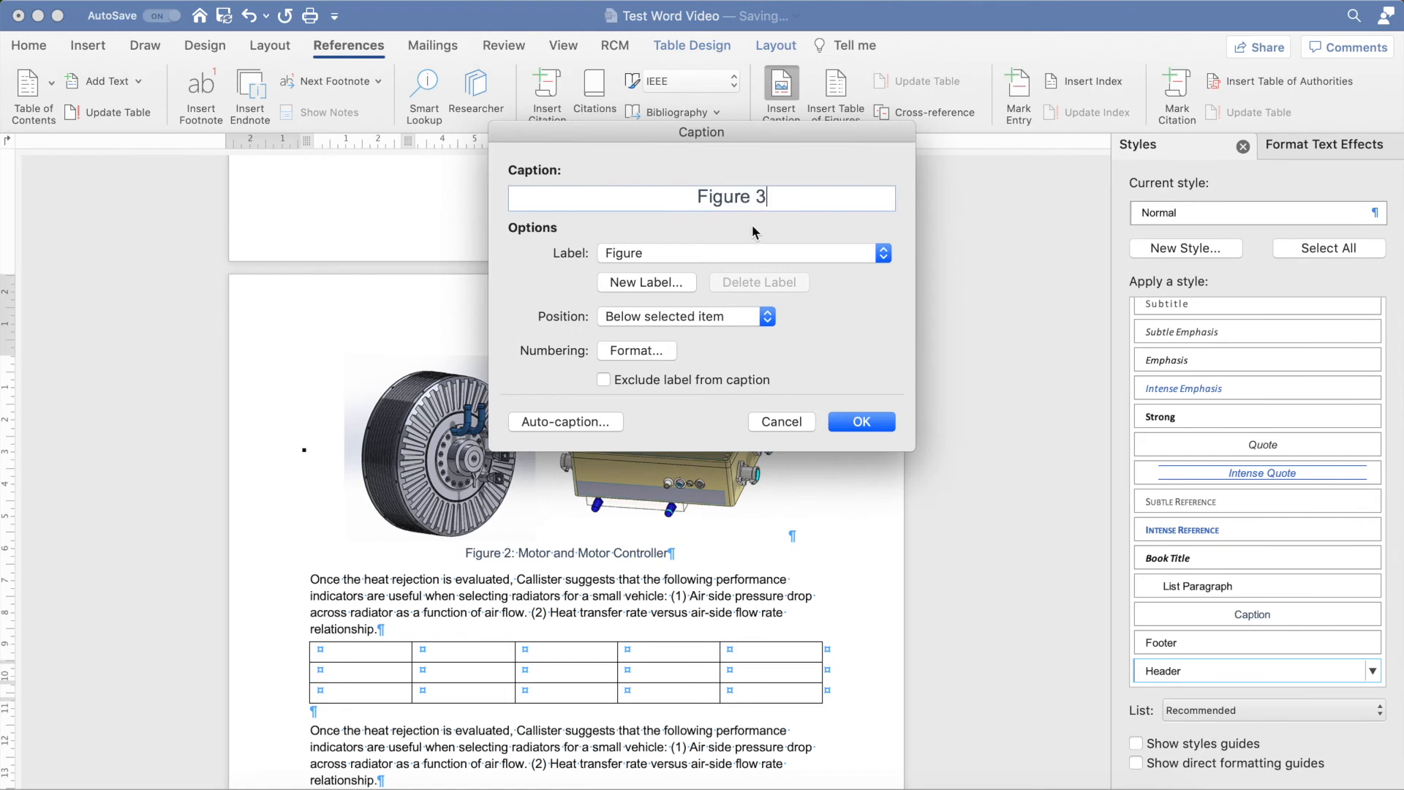
{"action": "left_click", "coordinate": [761, 252]}
{"action": "left_click", "coordinate": [760, 270]}
{"action": "type", "text": ";"}
{"action": "key", "text": "BackSpace"}
{"action": "key", "text": "BackSpace"}
{"action": "type", "text": ": Tab,e"}
{"action": "key", "text": "BackSpace"}
{"action": "key", "text": "BackSpace"}
{"action": "type", "text": "le of nothing"}
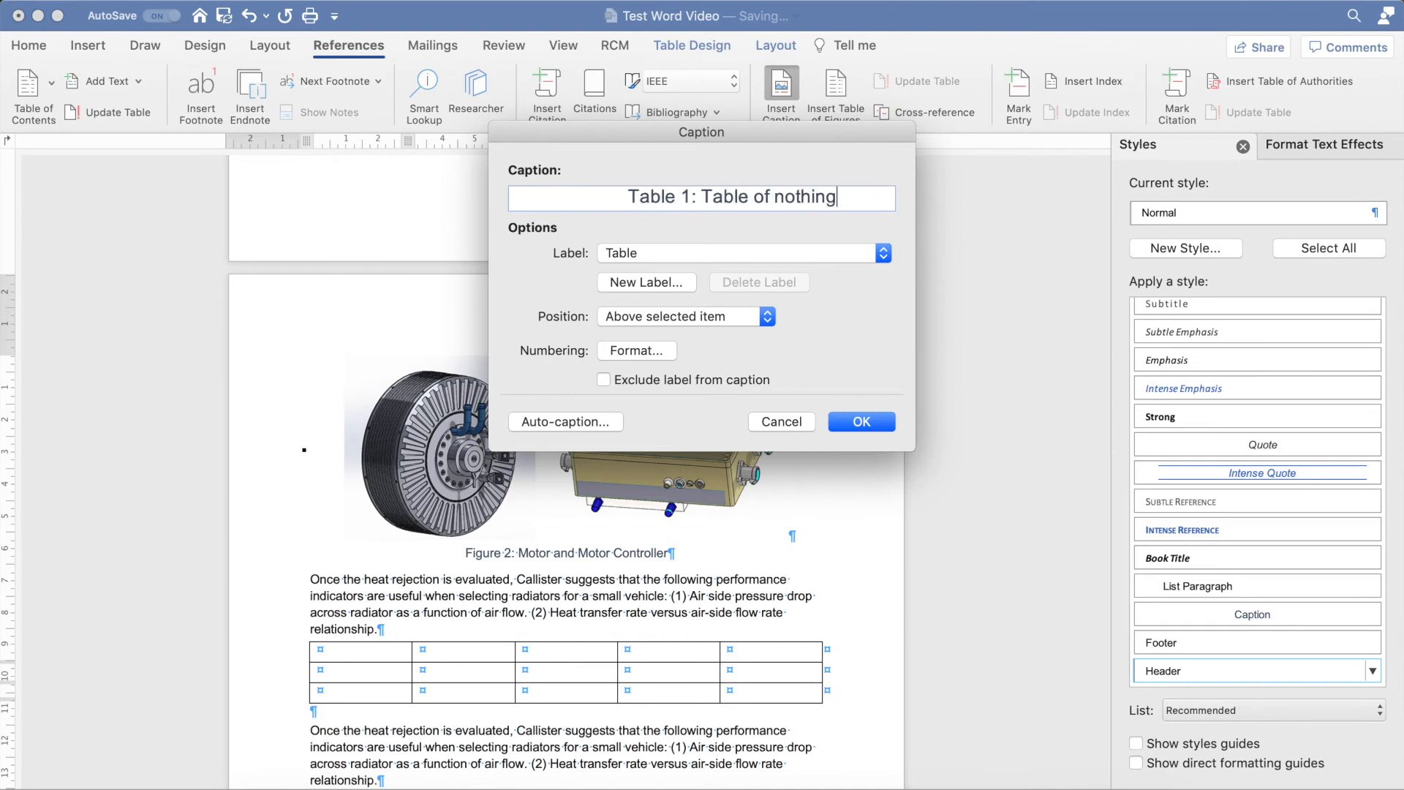
{"action": "left_click", "coordinate": [872, 421]}
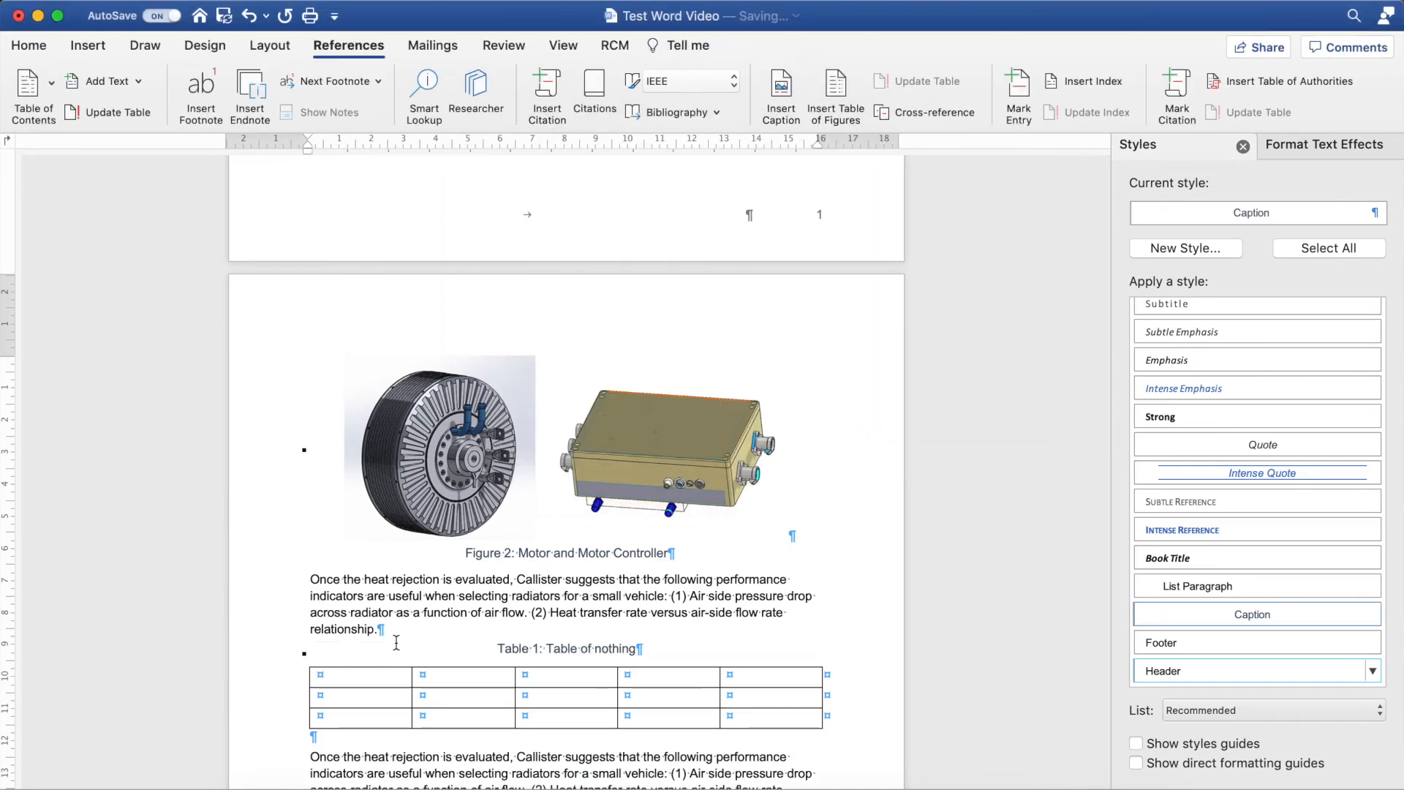
End the paragraph above the table with "This can be seen in", a linked label-and-number cross-reference to Table 1, and a full stop
{"action": "left_click", "coordinate": [397, 634]}
{"action": "type", "text": "Thi can be seen in"}
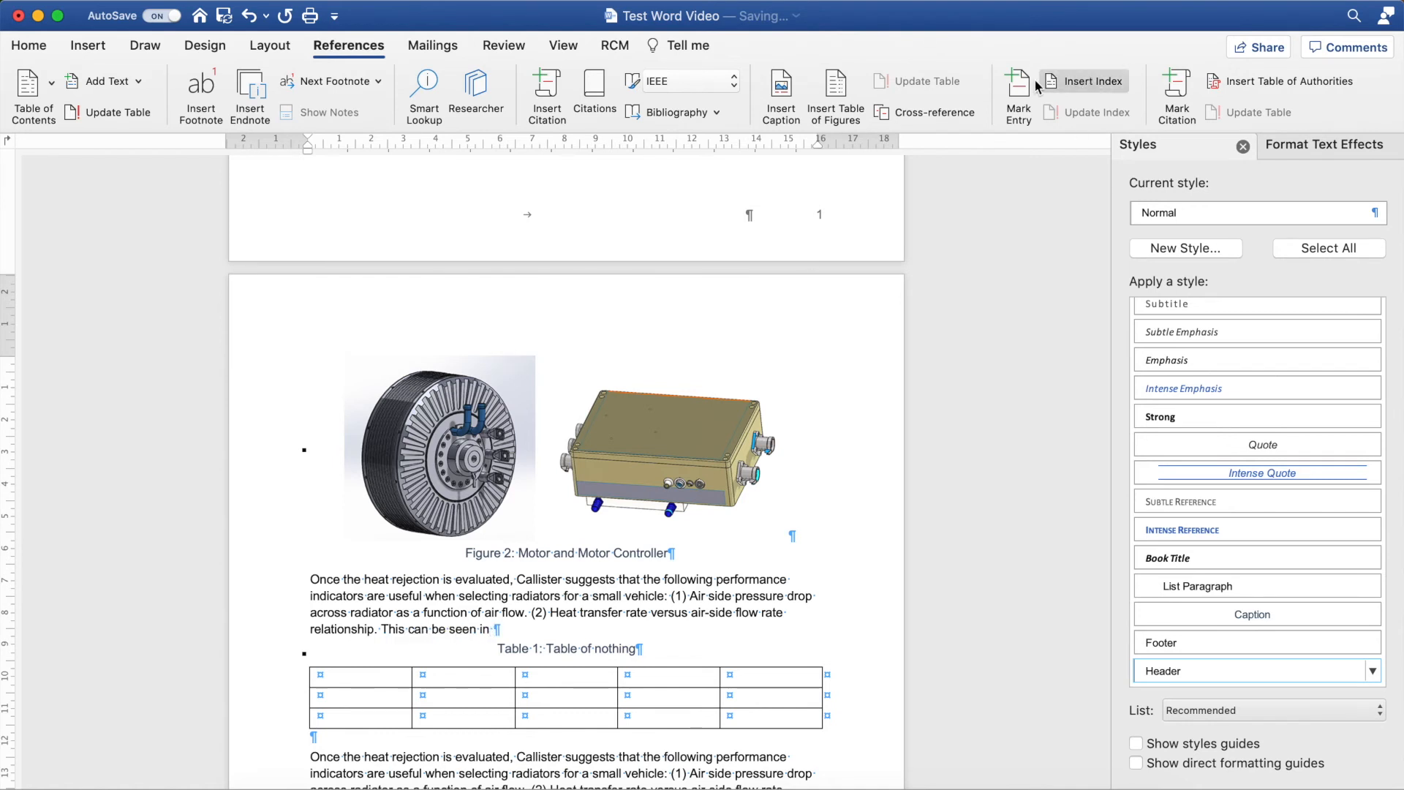
{"action": "left_click", "coordinate": [938, 116]}
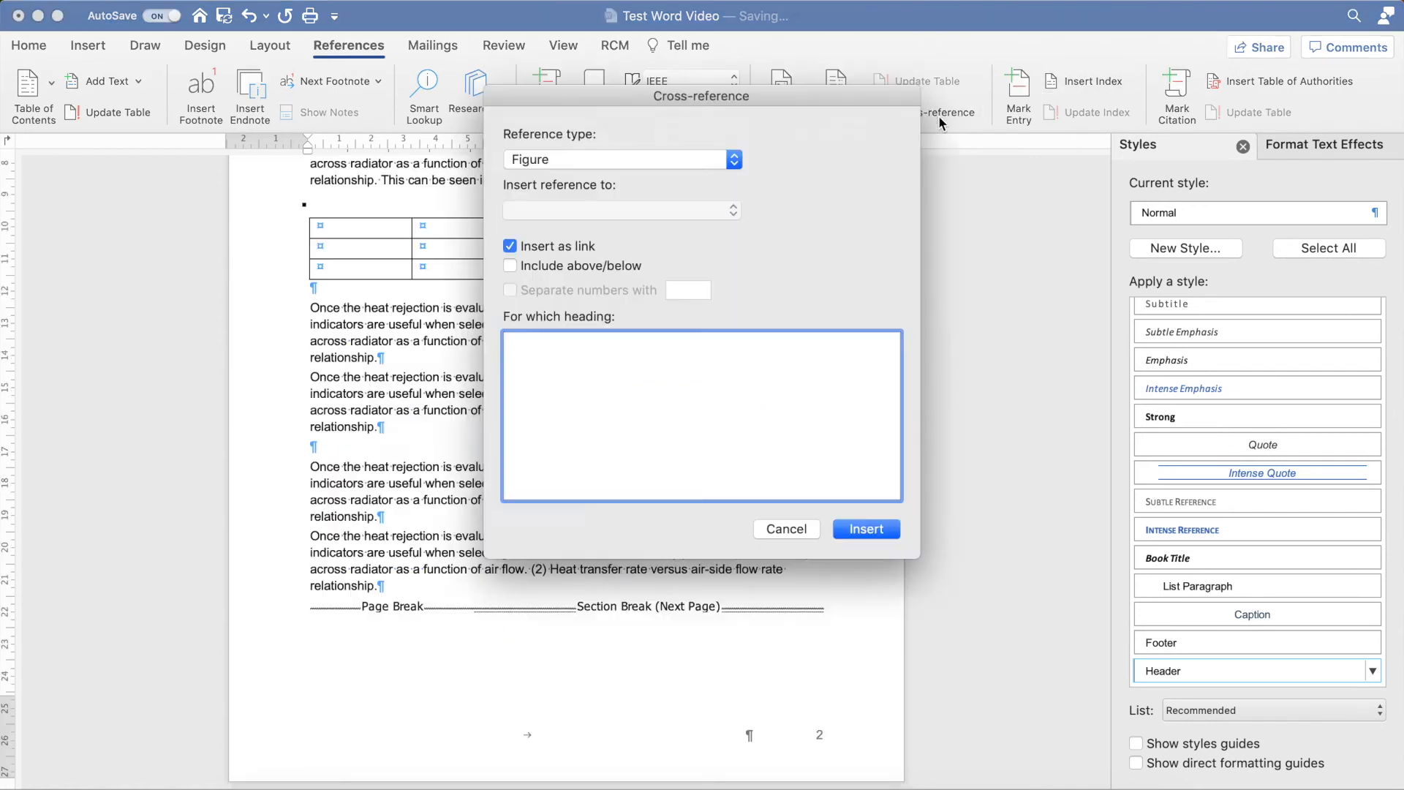
{"action": "left_click", "coordinate": [541, 160]}
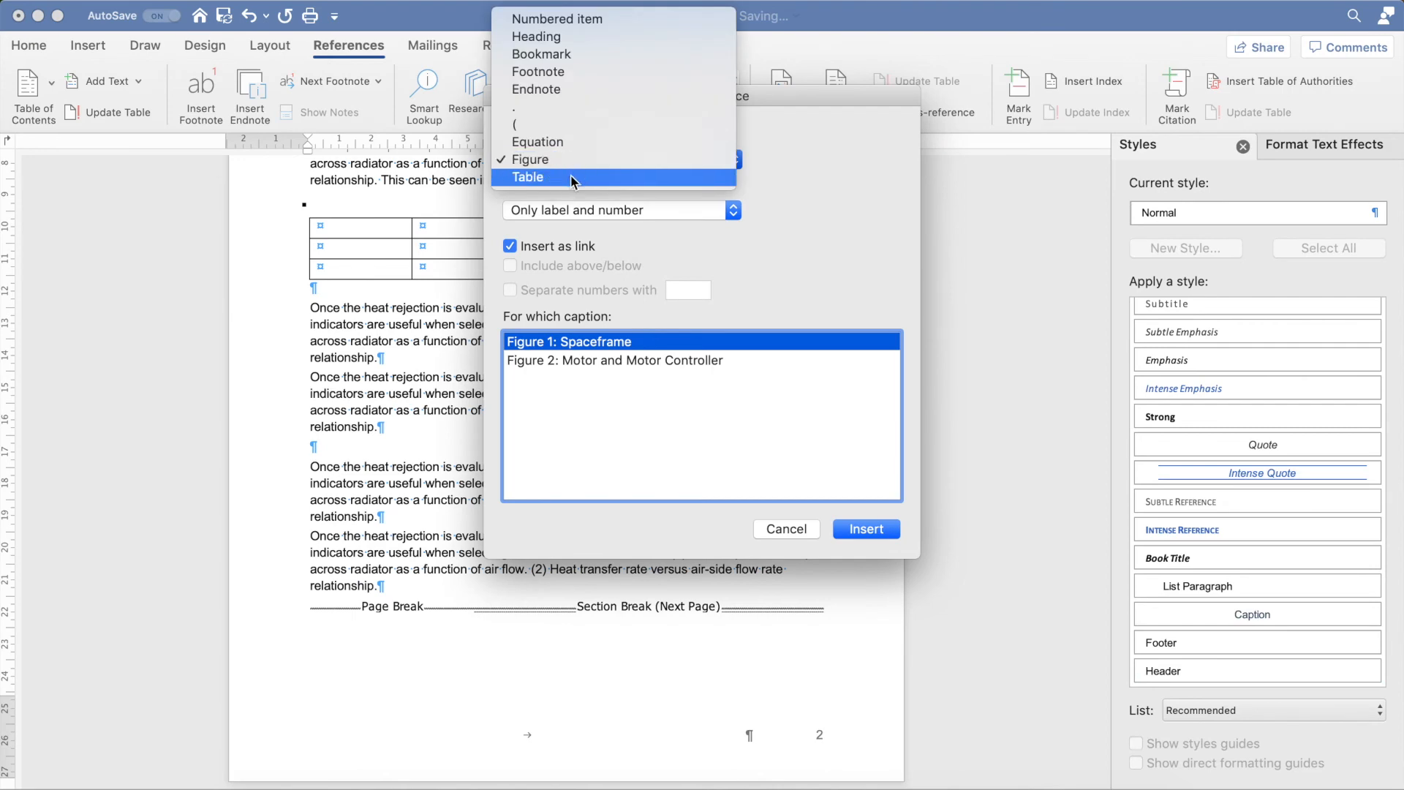
{"action": "left_click", "coordinate": [533, 178]}
{"action": "left_click", "coordinate": [592, 210]}
{"action": "left_click", "coordinate": [599, 227]}
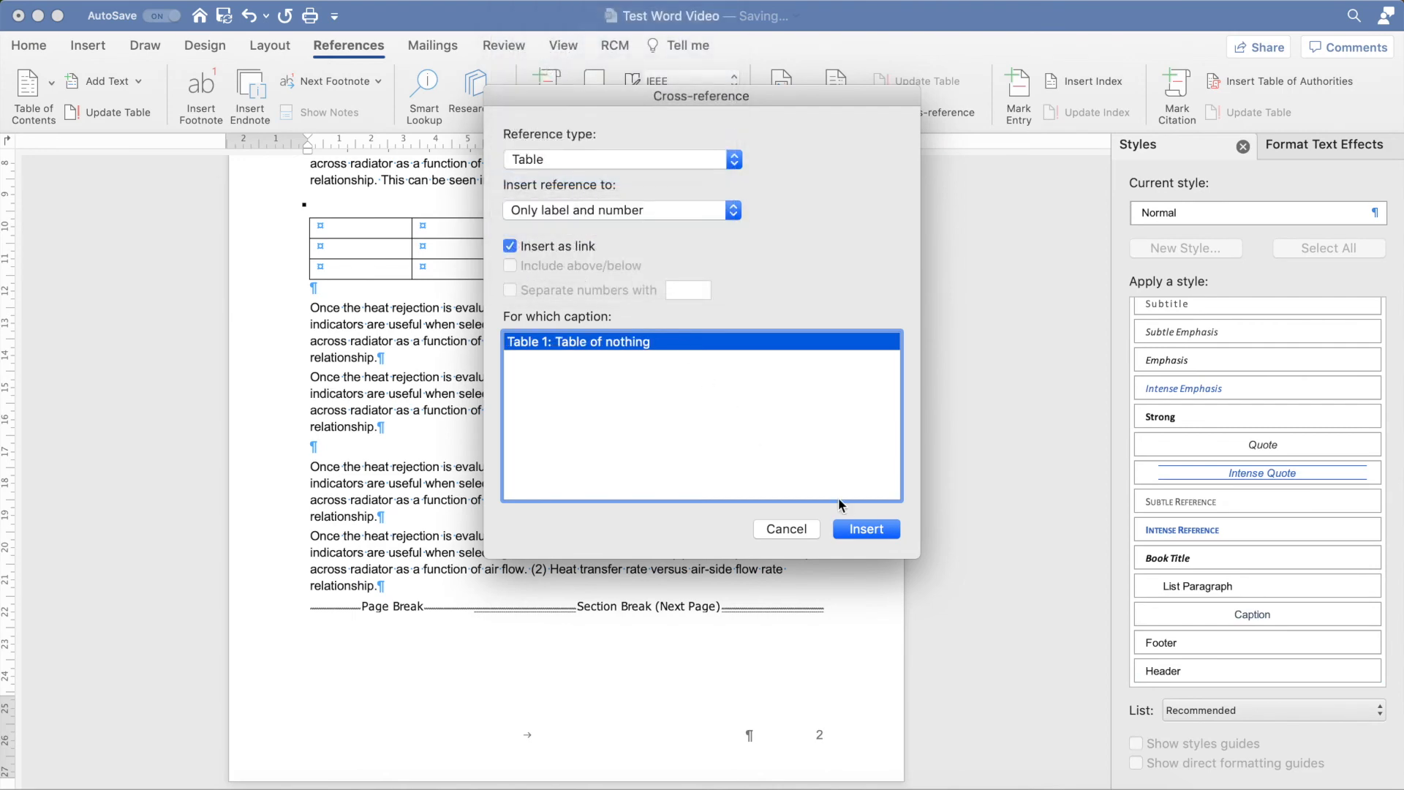
{"action": "left_click", "coordinate": [850, 522]}
{"action": "scroll", "coordinate": [764, 256], "scroll_direction": "up", "scroll_amount": 5}
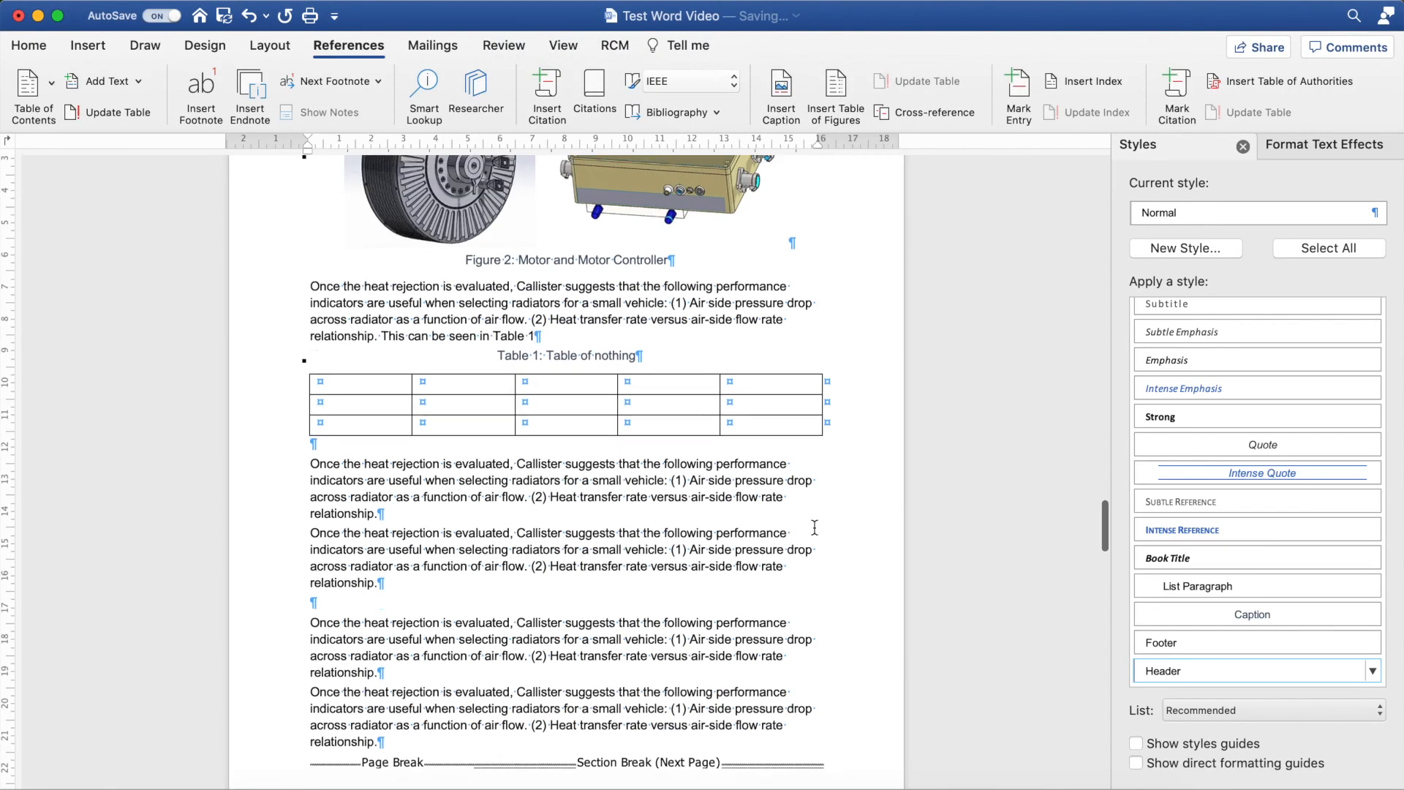
{"action": "type", "text": "."}
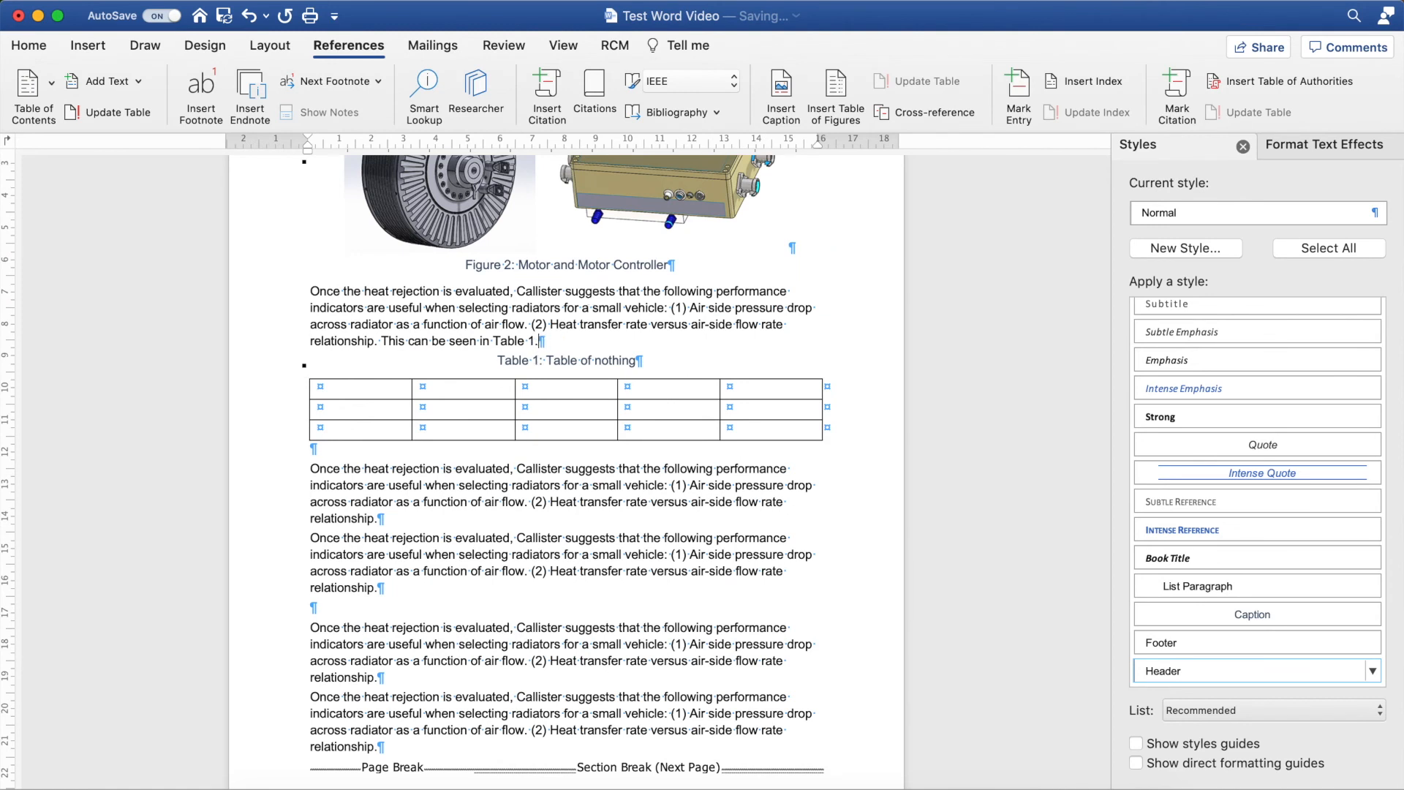
{"action": "left_click_drag", "start_coordinate": [434, 341], "coordinate": [564, 341]}
{"action": "left_click", "coordinate": [584, 347]}
{"action": "left_click_drag", "start_coordinate": [659, 361], "coordinate": [401, 350]}
{"action": "left_click", "coordinate": [402, 410]}
{"action": "left_click", "coordinate": [302, 371]}
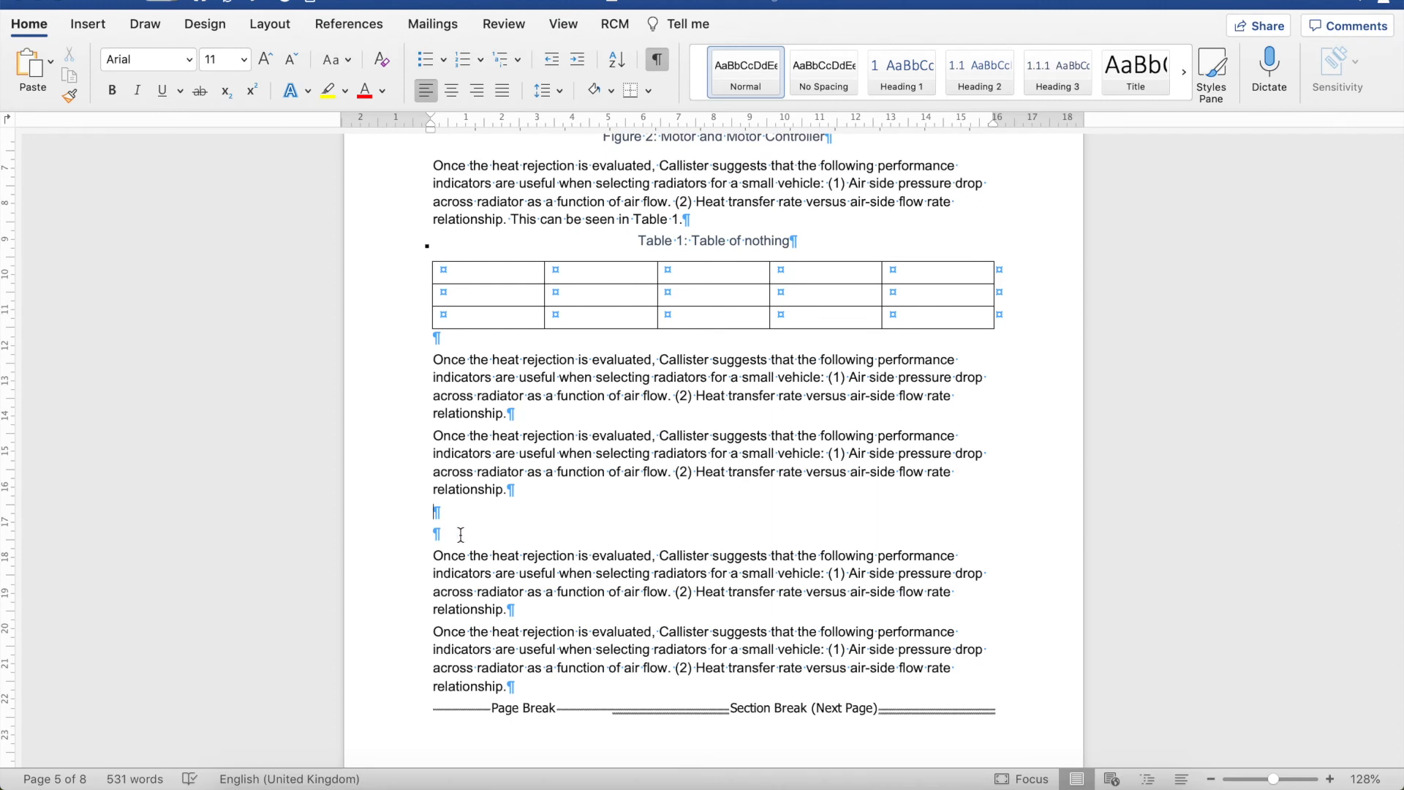
Undo the attempt to put the Equation 1 caption on the same line as the equation a = bx + c
{"action": "key", "text": "BackSpace"}
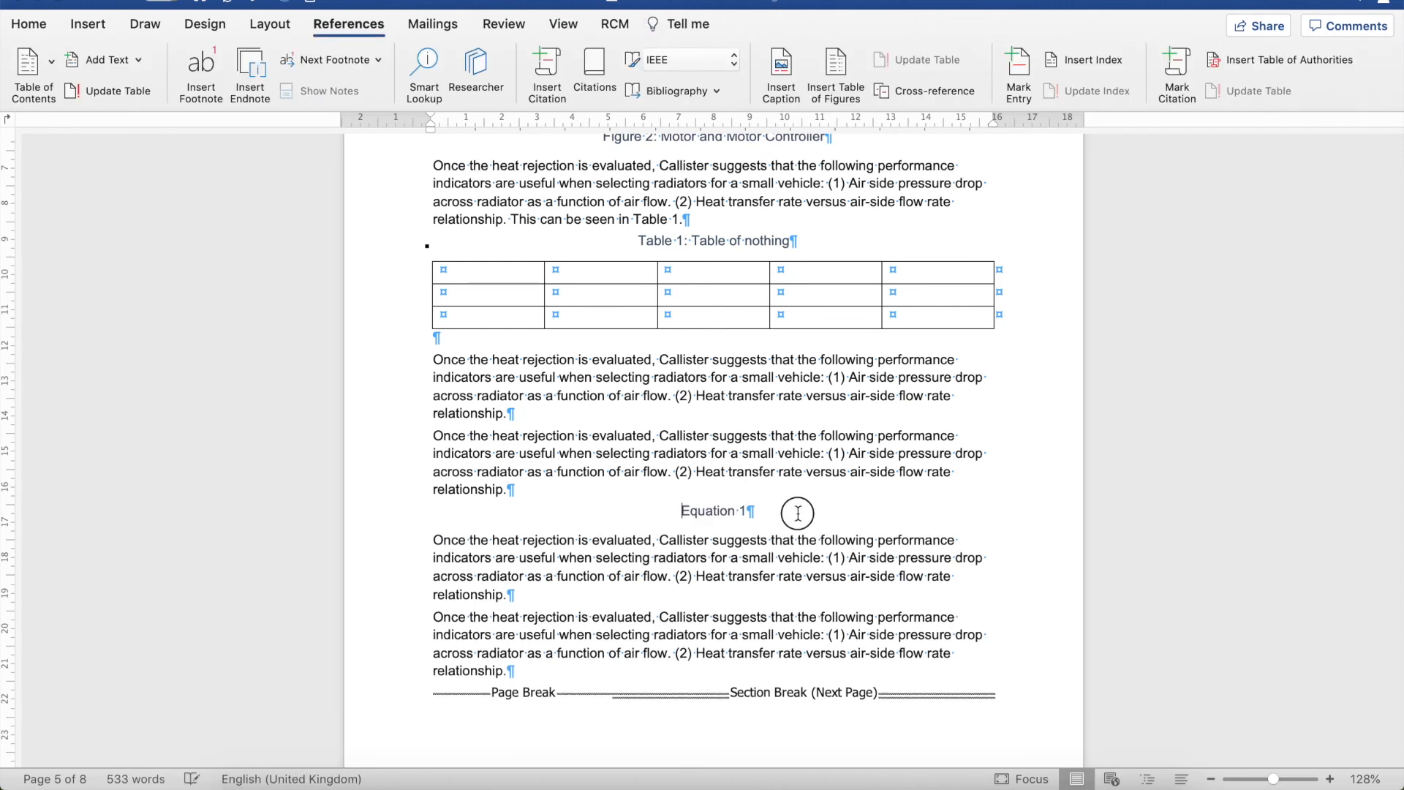
{"action": "left_click_drag", "start_coordinate": [809, 511], "coordinate": [682, 518]}
{"action": "key", "text": "super+z"}
{"action": "key", "text": "super+z"}
{"action": "key", "text": "super+z"}
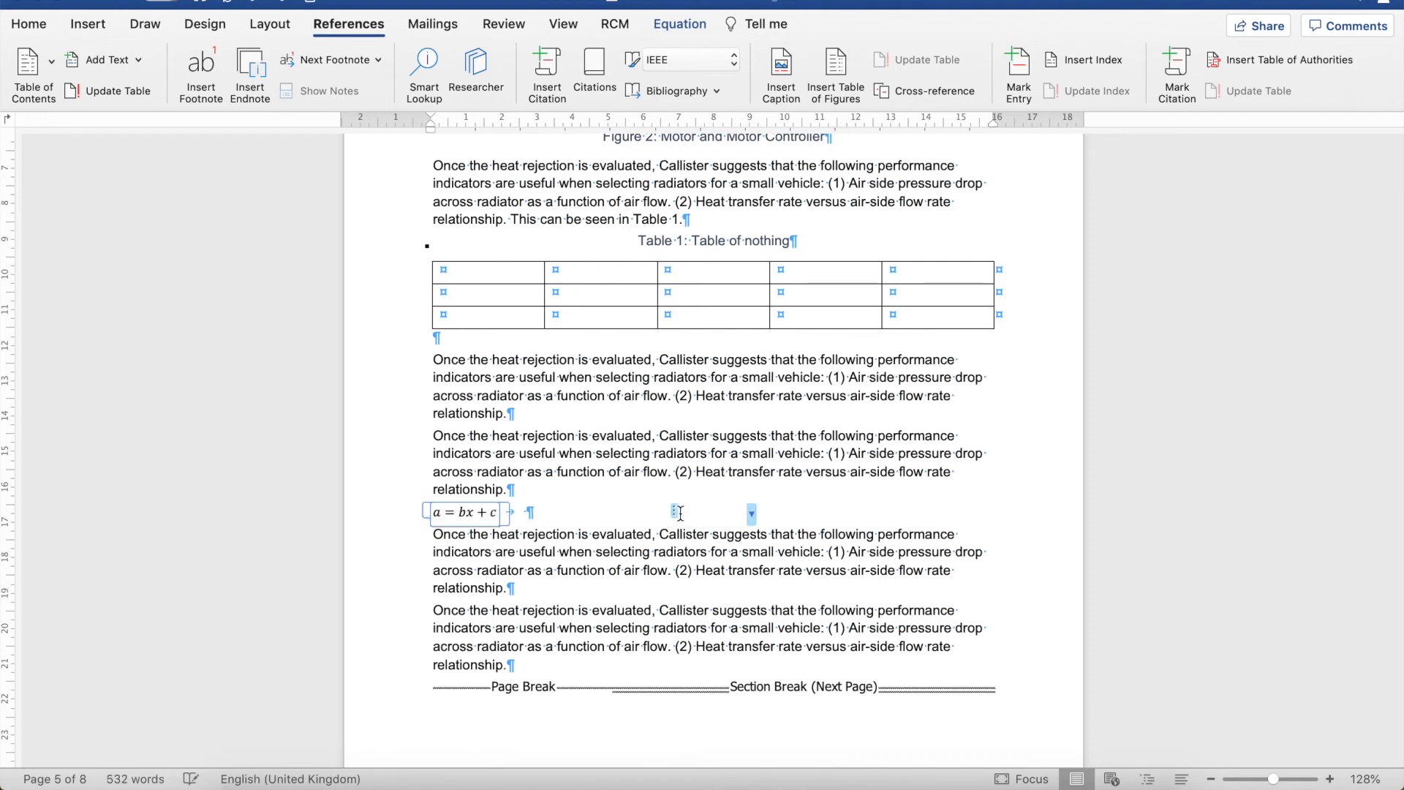
{"action": "key", "text": "super+z"}
{"action": "key", "text": "super+z"}
{"action": "key", "text": "super+z"}
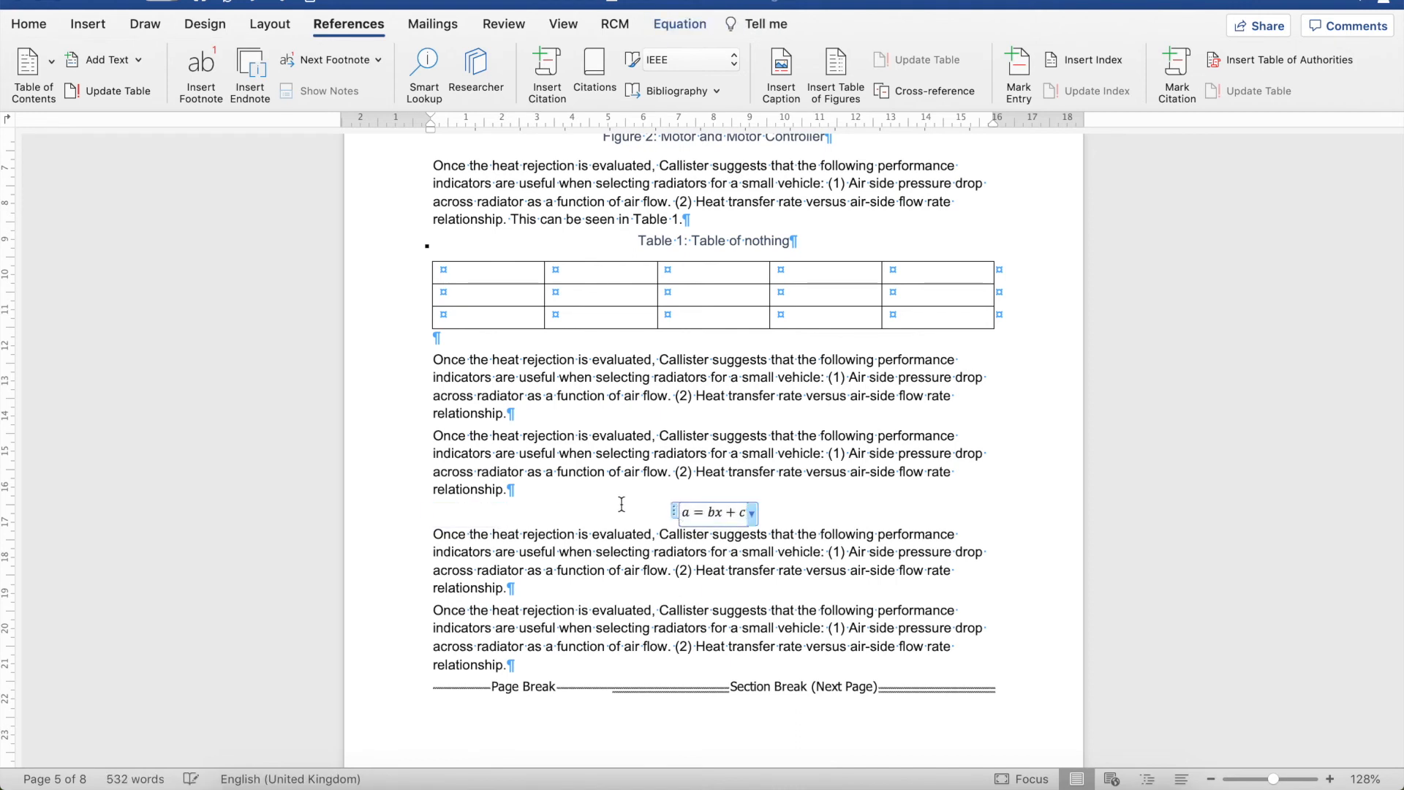
Add an empty line above the equation a = bx + c and insert a table with three columns and one row there
{"action": "left_click", "coordinate": [582, 487]}
{"action": "key", "text": "Return"}
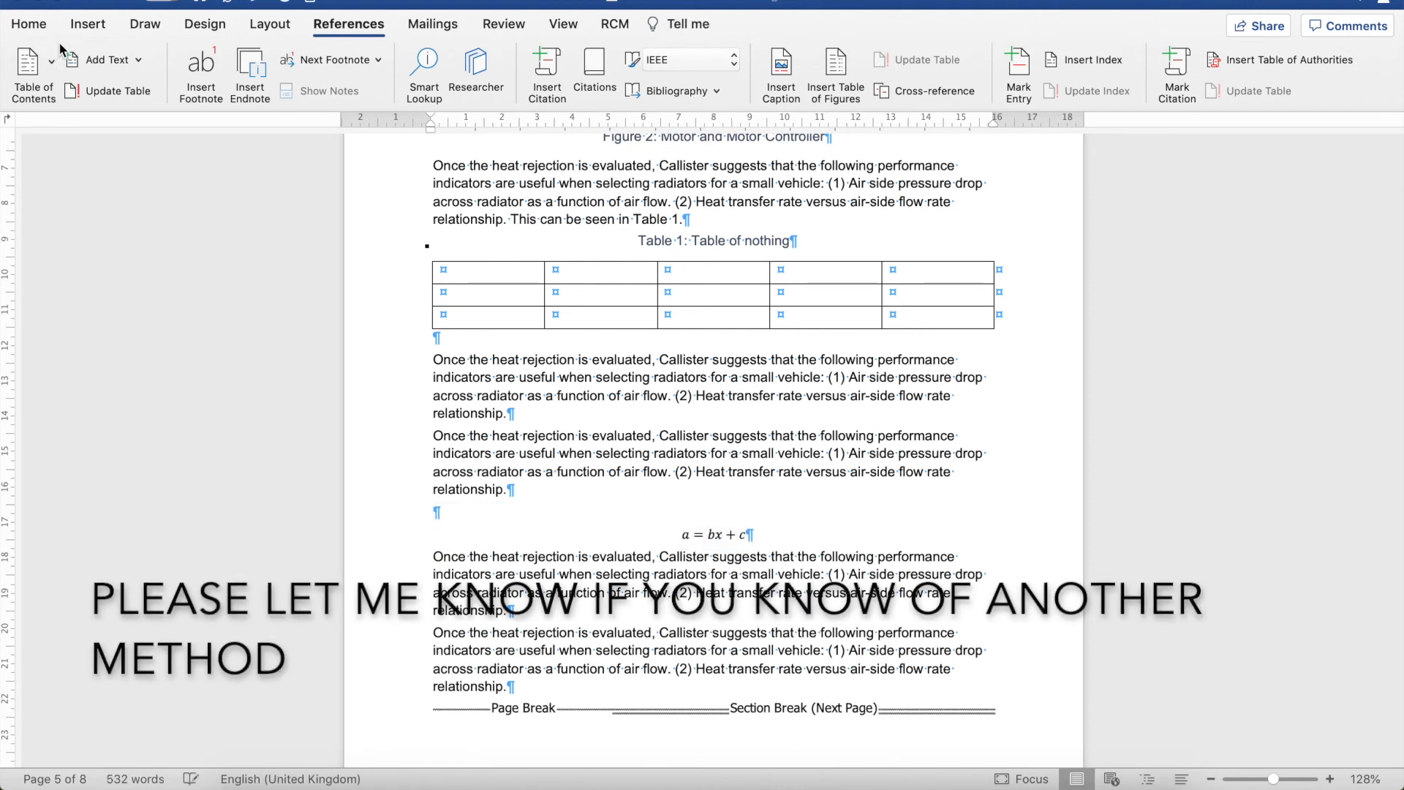
{"action": "left_click", "coordinate": [89, 24]}
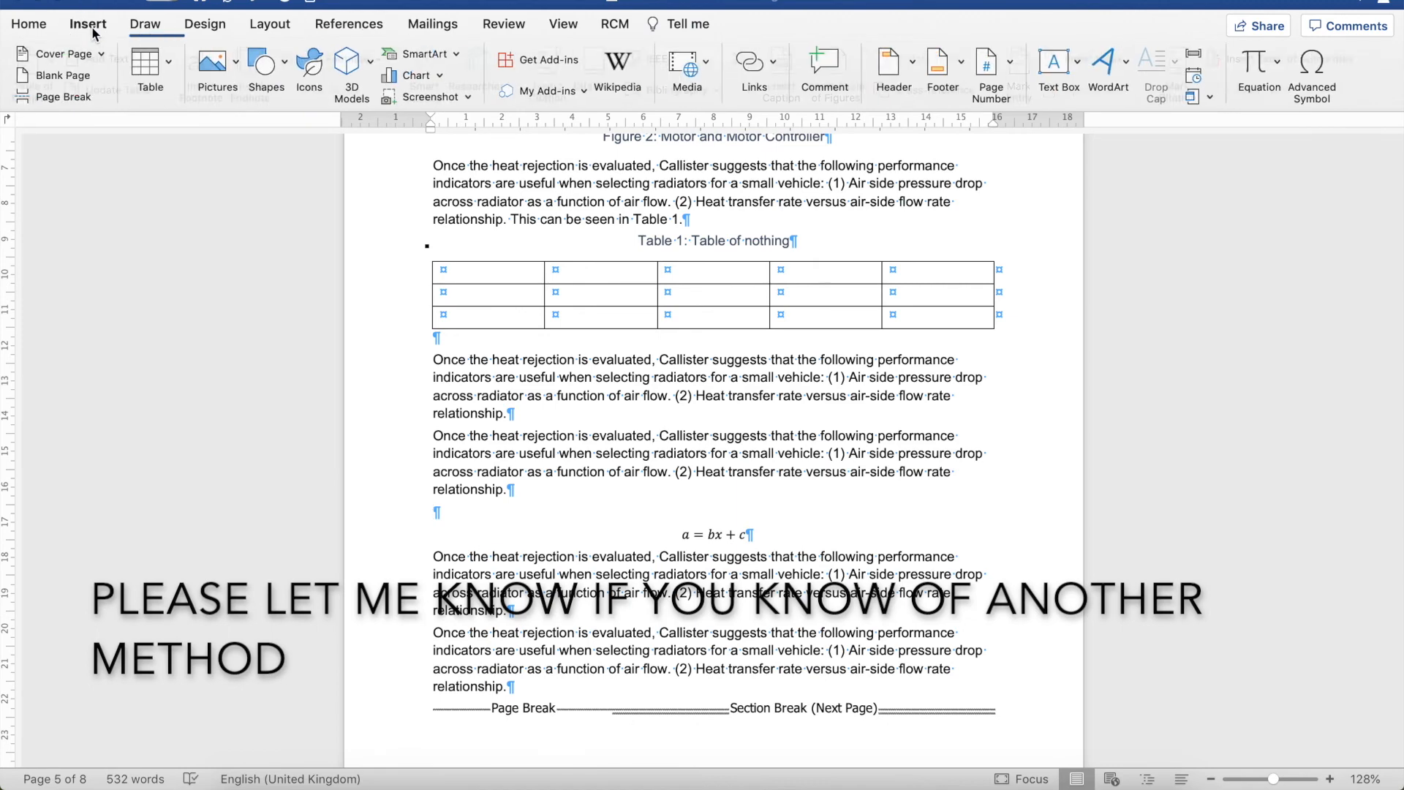
{"action": "left_click", "coordinate": [145, 71]}
{"action": "left_click", "coordinate": [189, 117]}
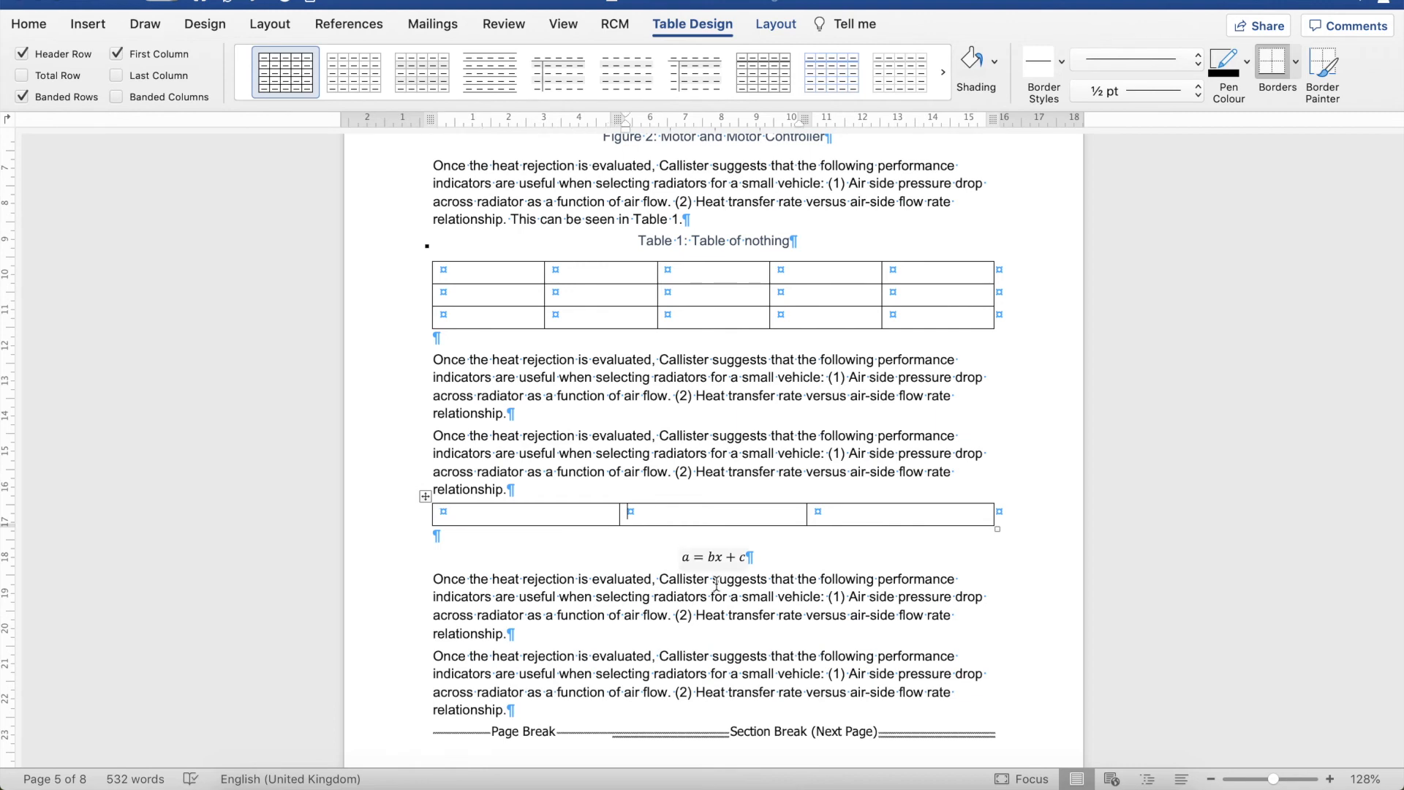
Copy the equation a = bx + c into the middle cell of the one-row table
{"action": "left_click", "coordinate": [677, 556]}
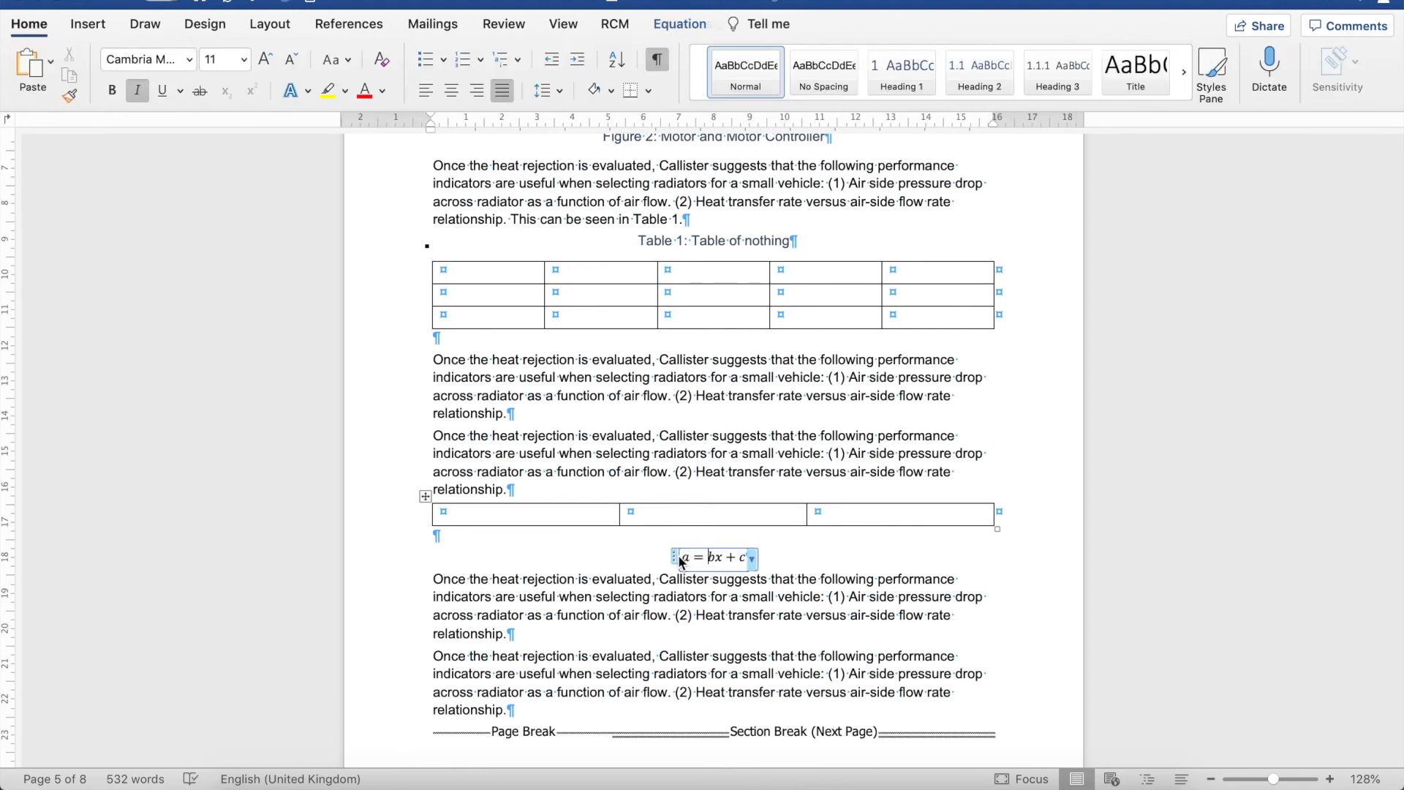
{"action": "left_click", "coordinate": [652, 516]}
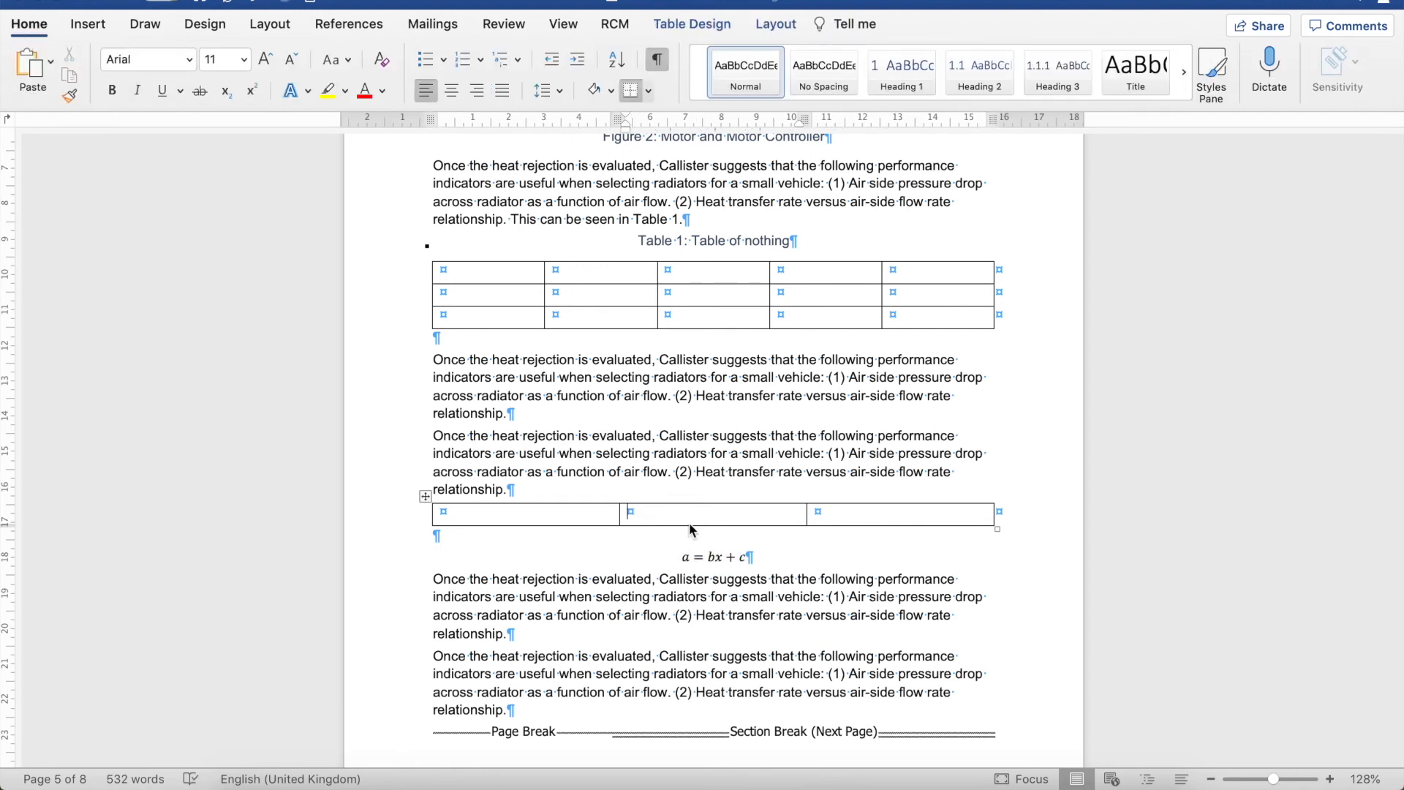
{"action": "left_click", "coordinate": [856, 515]}
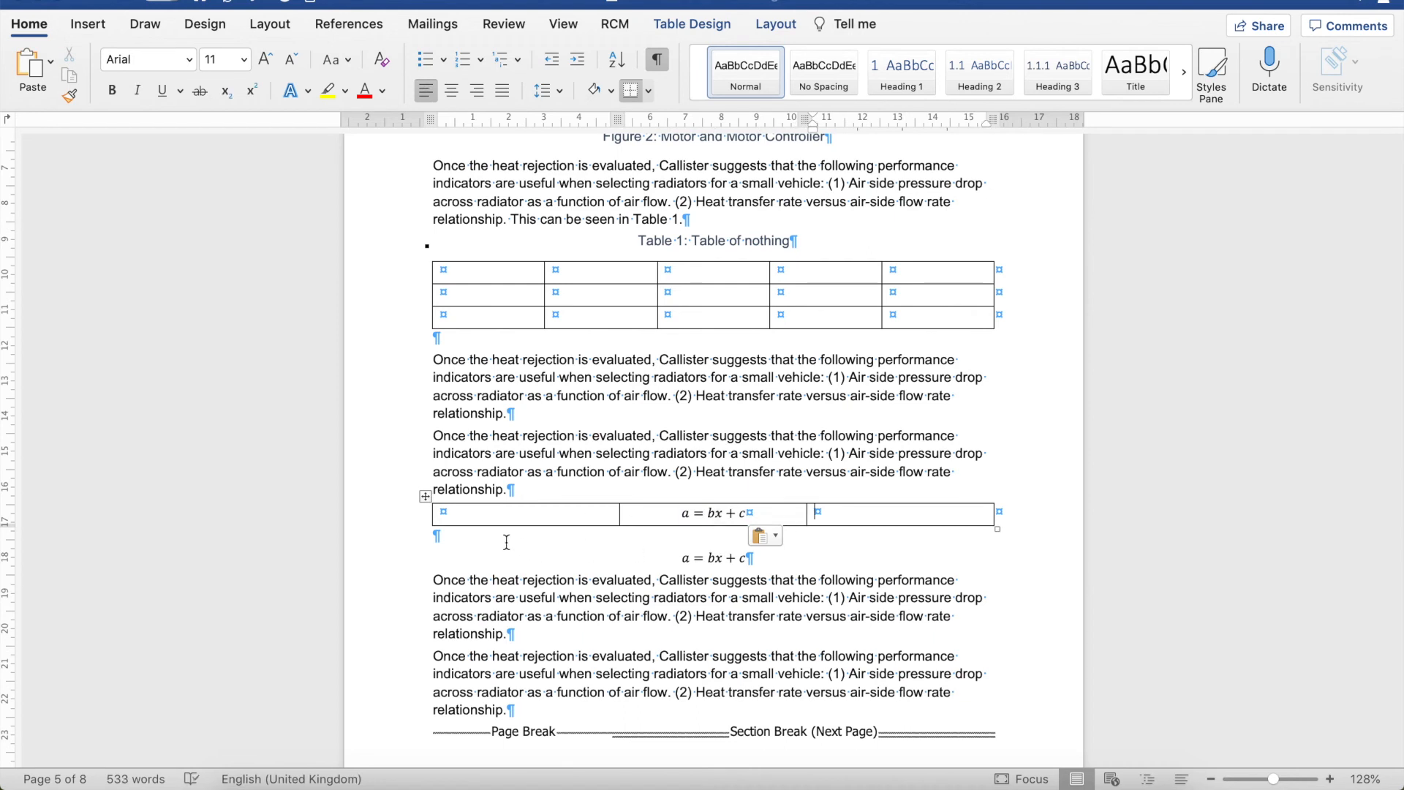
Insert a caption with the label Equation on a new empty line below the one-row table
{"action": "left_click", "coordinate": [508, 543]}
{"action": "key", "text": "Return"}
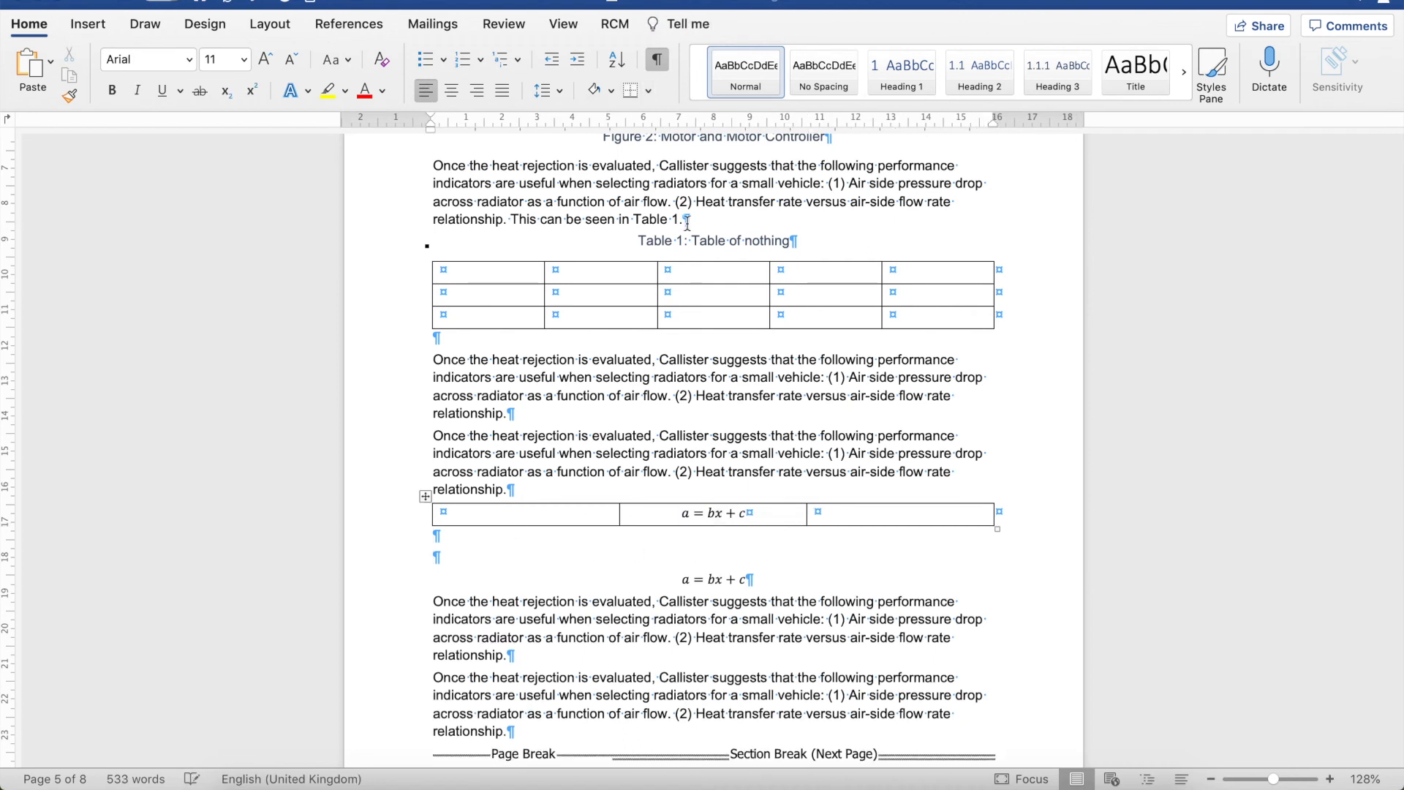
{"action": "left_click", "coordinate": [349, 23]}
{"action": "left_click", "coordinate": [792, 76]}
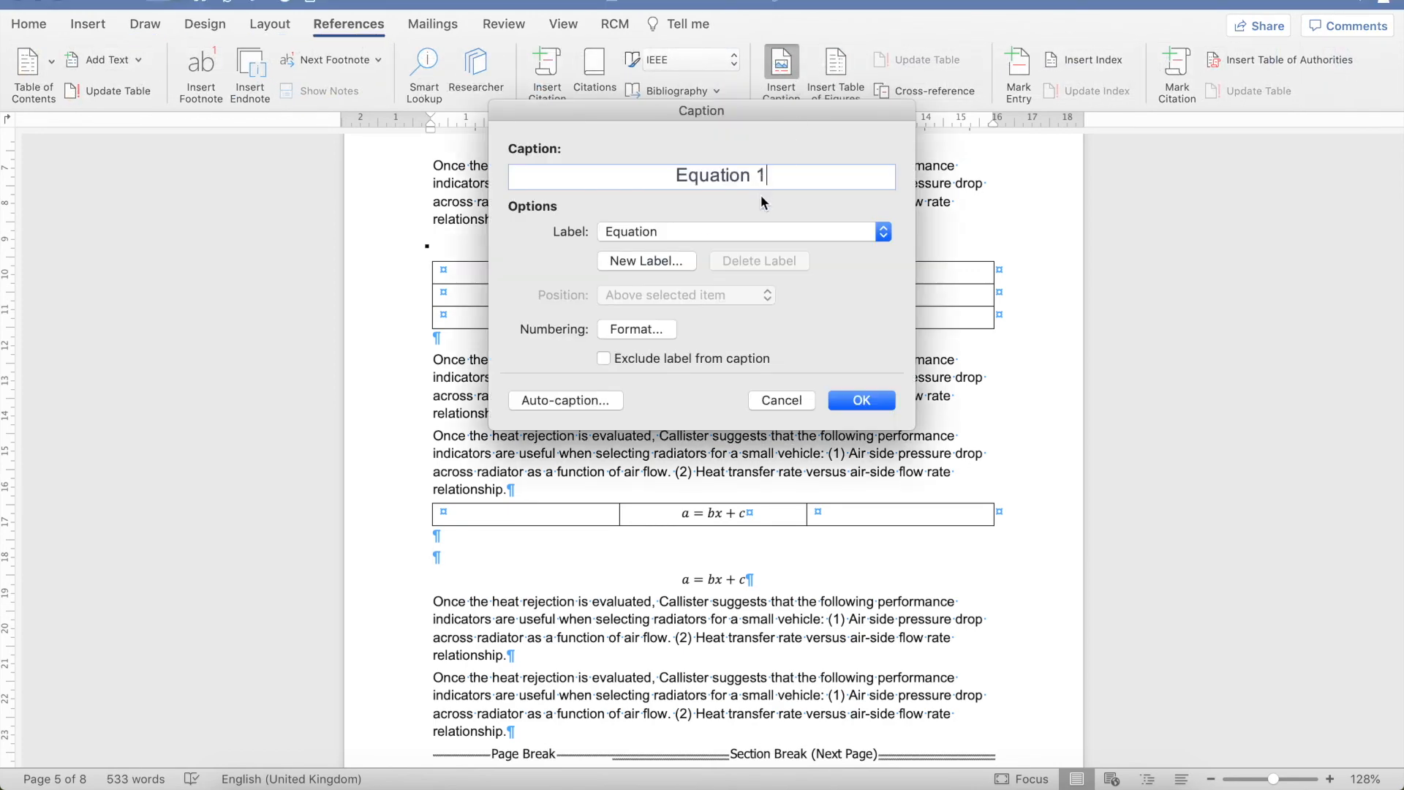
{"action": "left_click", "coordinate": [862, 400]}
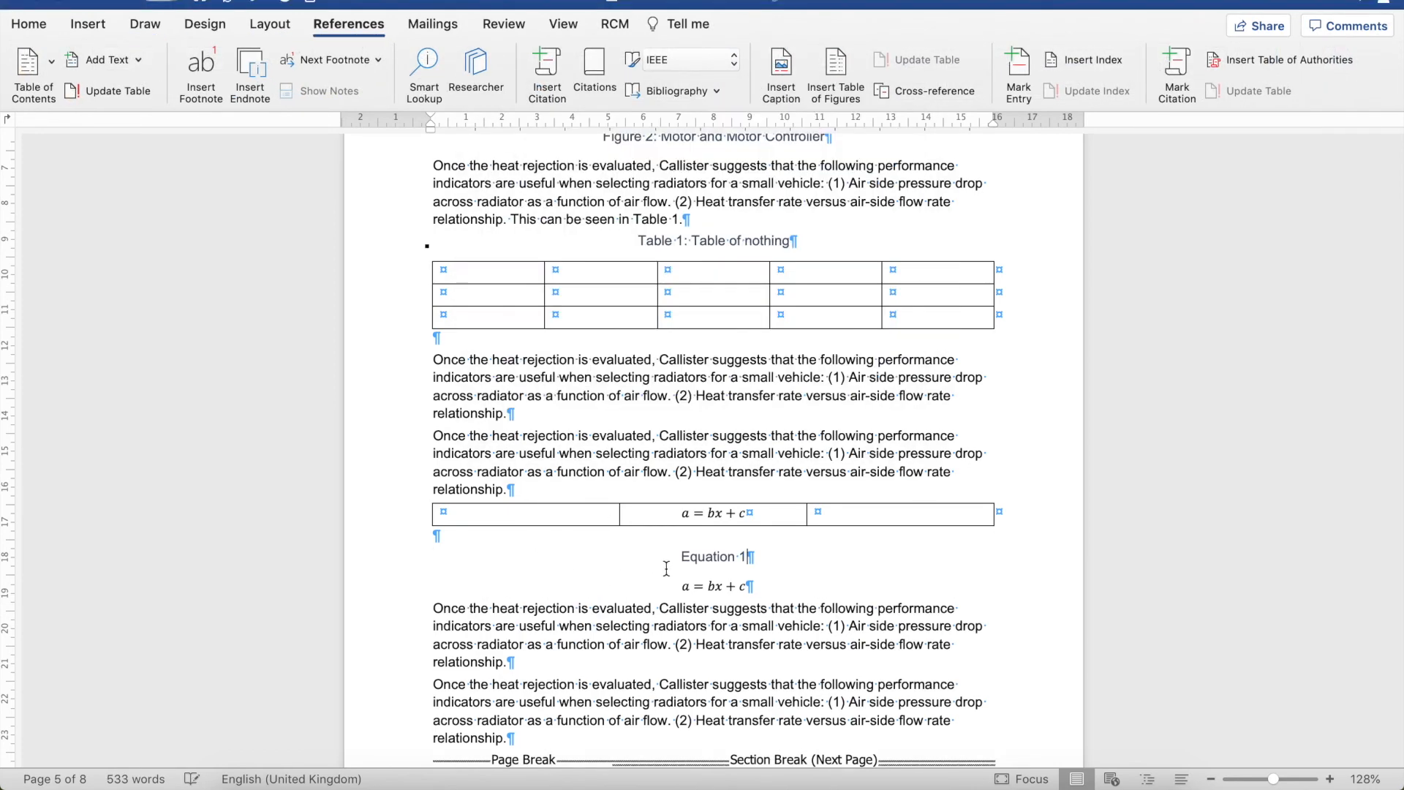
Copy the Equation 1 caption into the third cell of the one-row table
{"action": "left_click_drag", "start_coordinate": [757, 558], "coordinate": [676, 562]}
{"action": "key", "text": "super+c"}
{"action": "left_click", "coordinate": [846, 517]}
{"action": "key", "text": "super+v"}
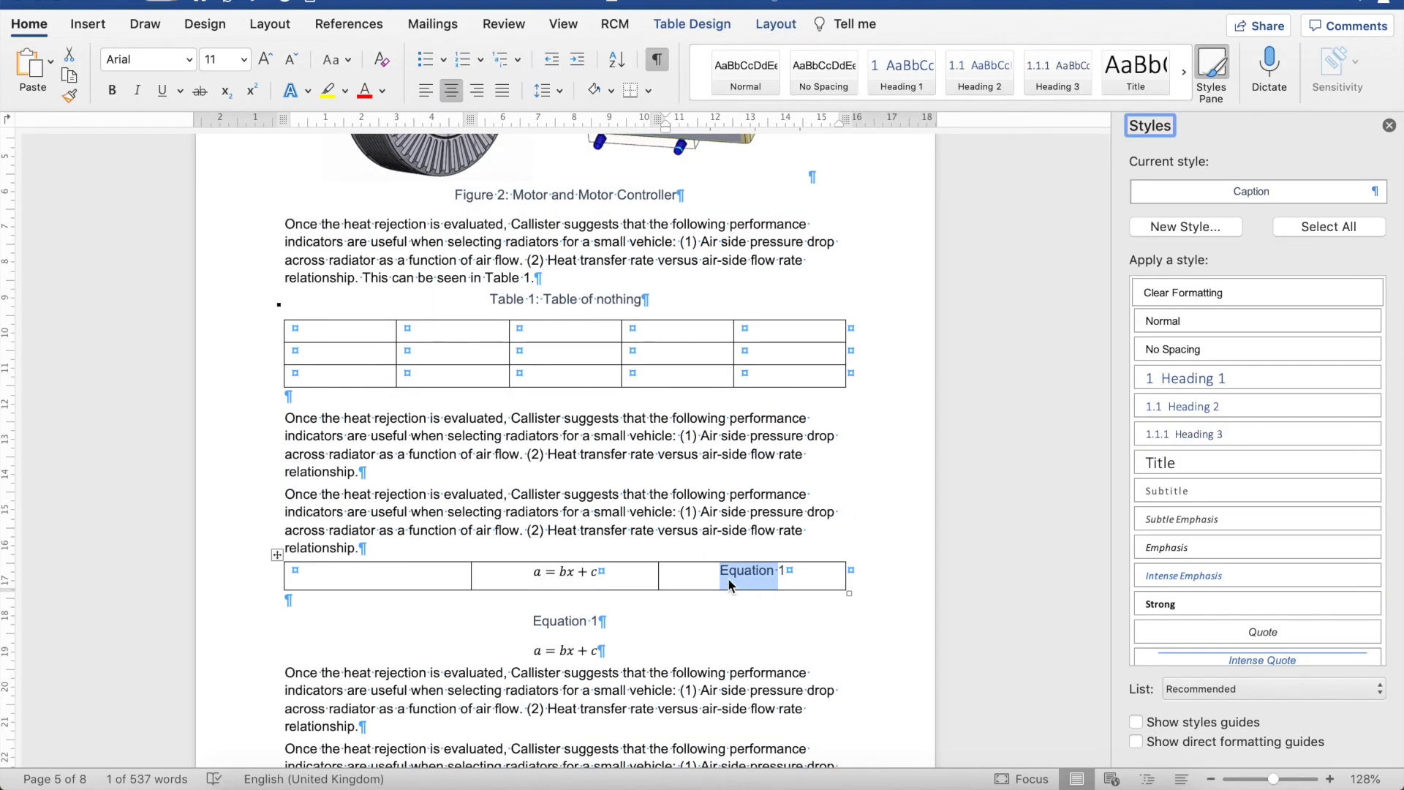
Create a right-aligned paragraph style named "Equation" based on the Caption style
{"action": "scroll", "coordinate": [1157, 551], "scroll_direction": "down", "scroll_amount": 5}
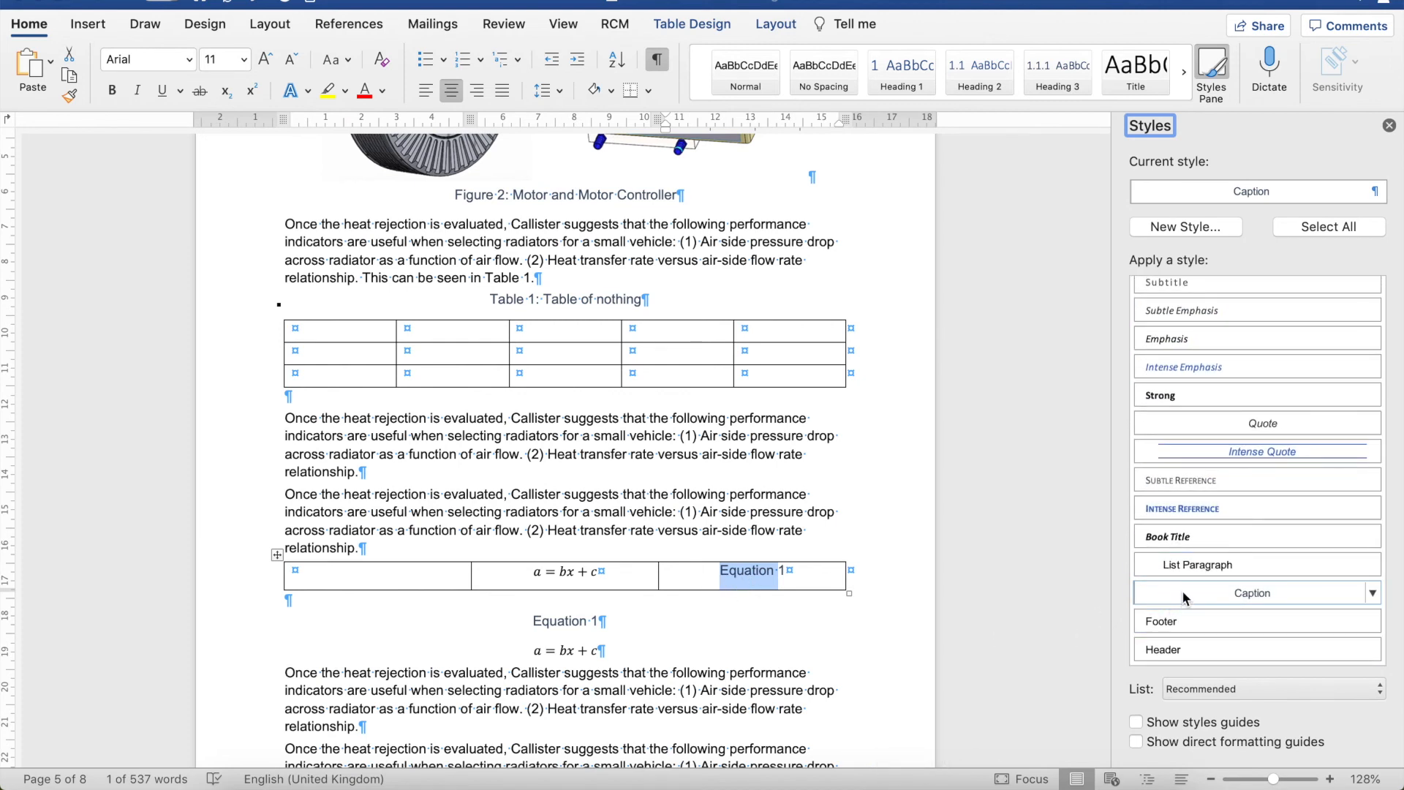
{"action": "left_click", "coordinate": [1165, 227]}
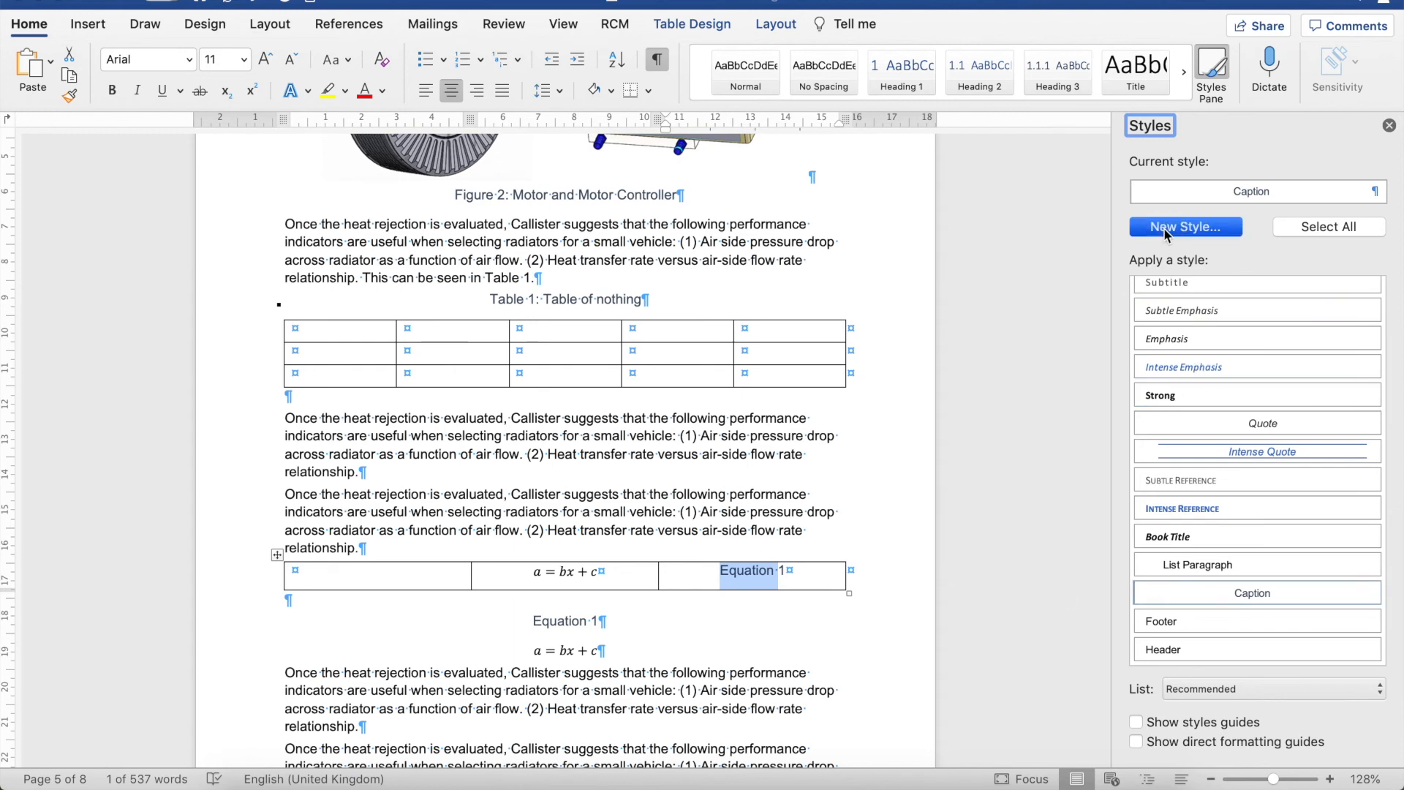
{"action": "type", "text": "Equation"}
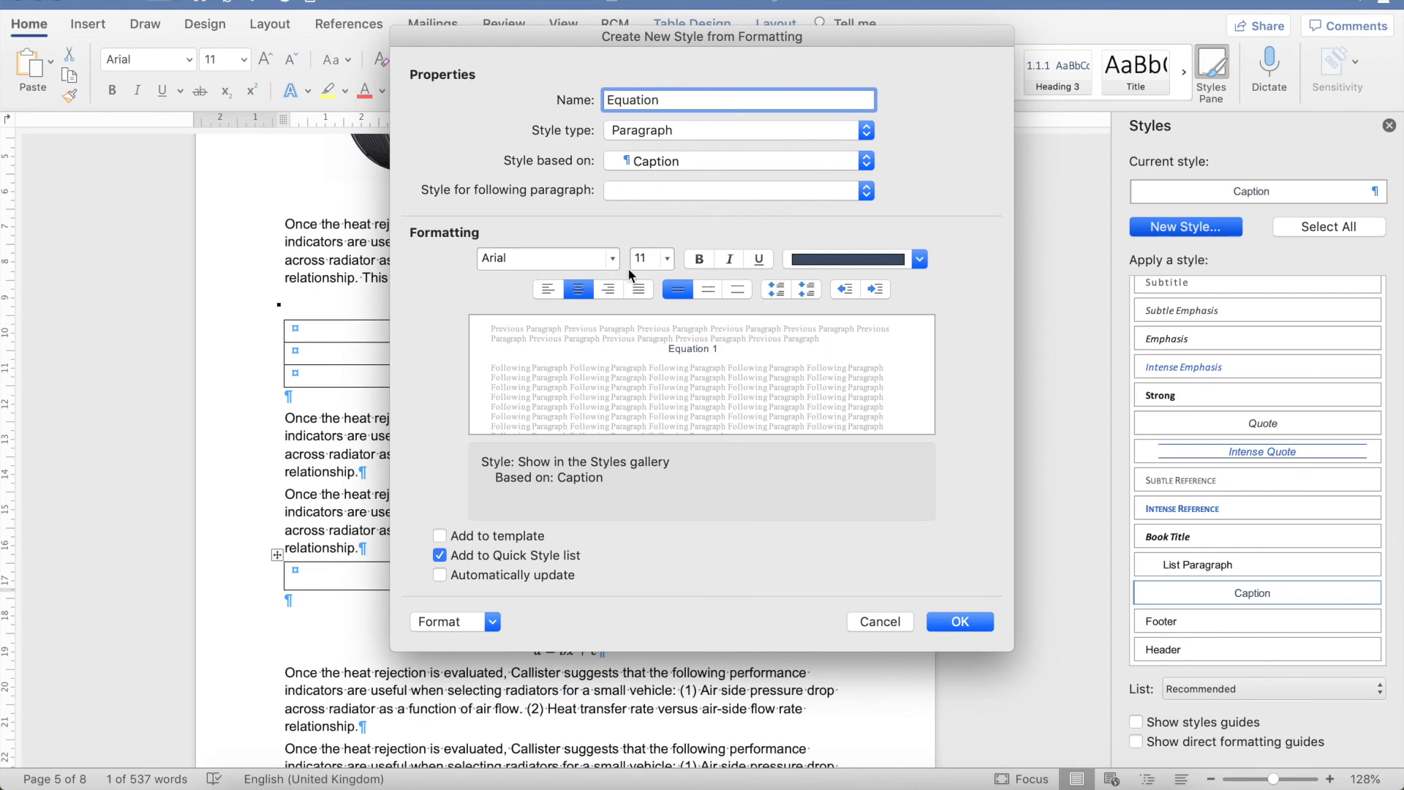
{"action": "left_click", "coordinate": [616, 294]}
{"action": "left_click", "coordinate": [966, 623]}
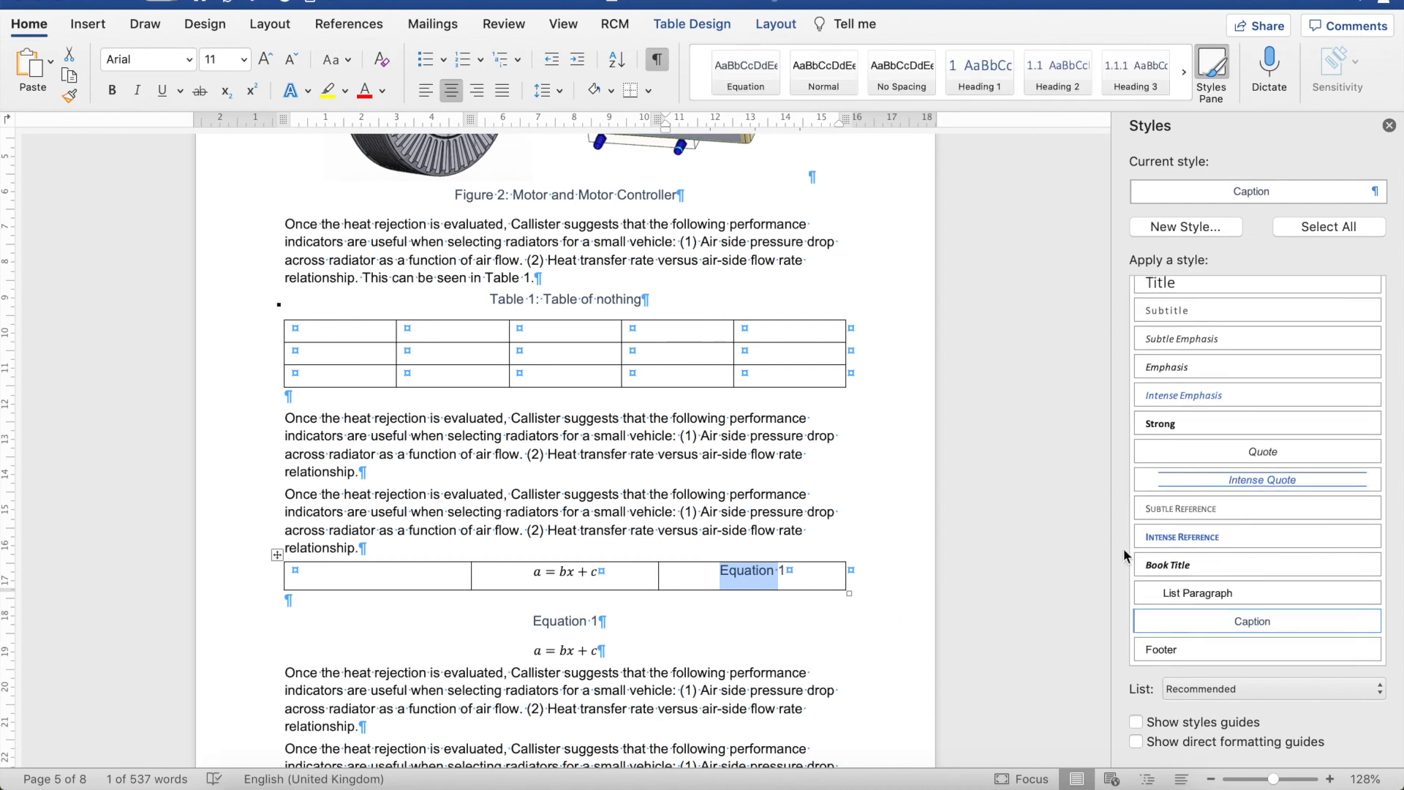
Apply the Equation style to the Equation 1 caption in the table's third cell
{"action": "scroll", "coordinate": [1188, 569], "scroll_direction": "down", "scroll_amount": 1}
{"action": "scroll", "coordinate": [1218, 567], "scroll_direction": "up", "scroll_amount": 10}
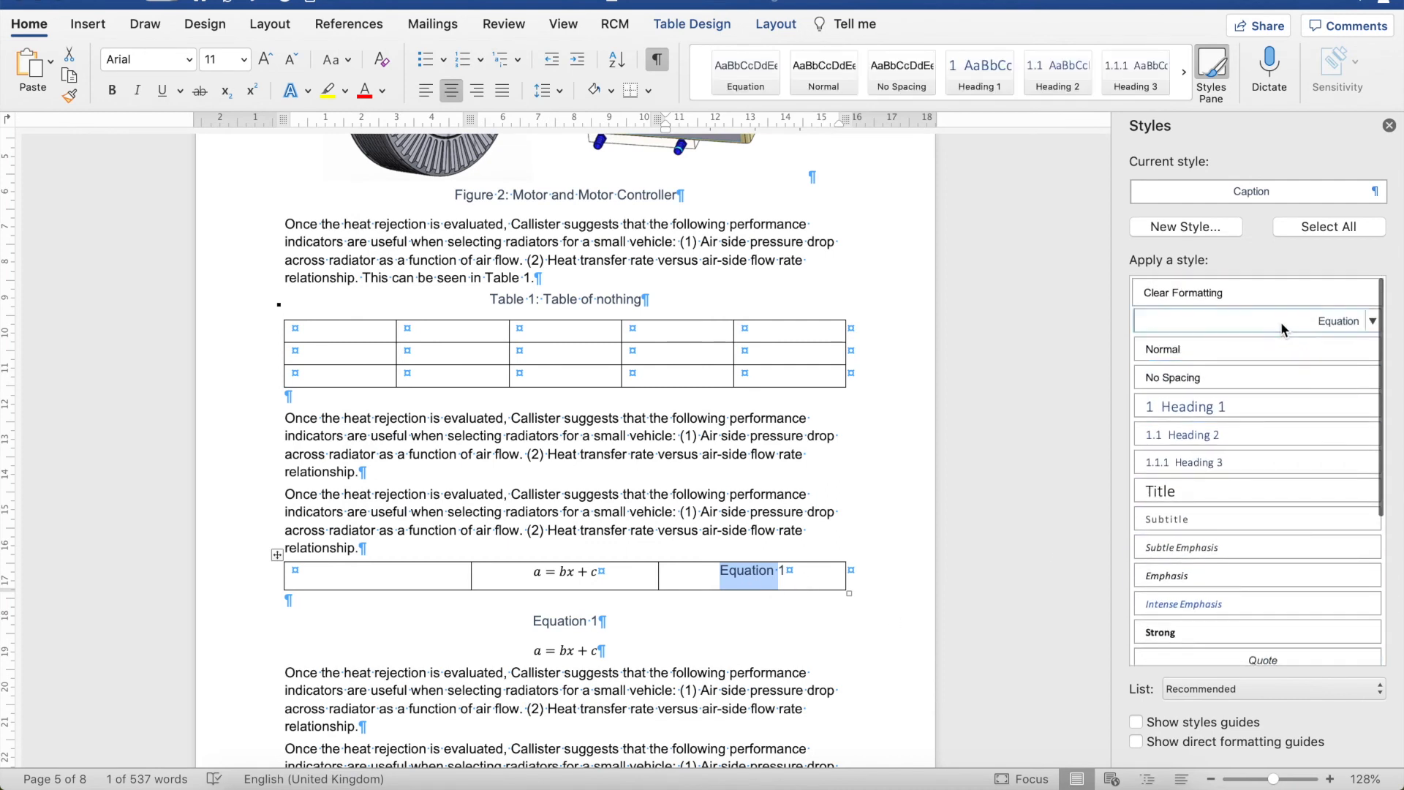
{"action": "left_click", "coordinate": [1280, 322]}
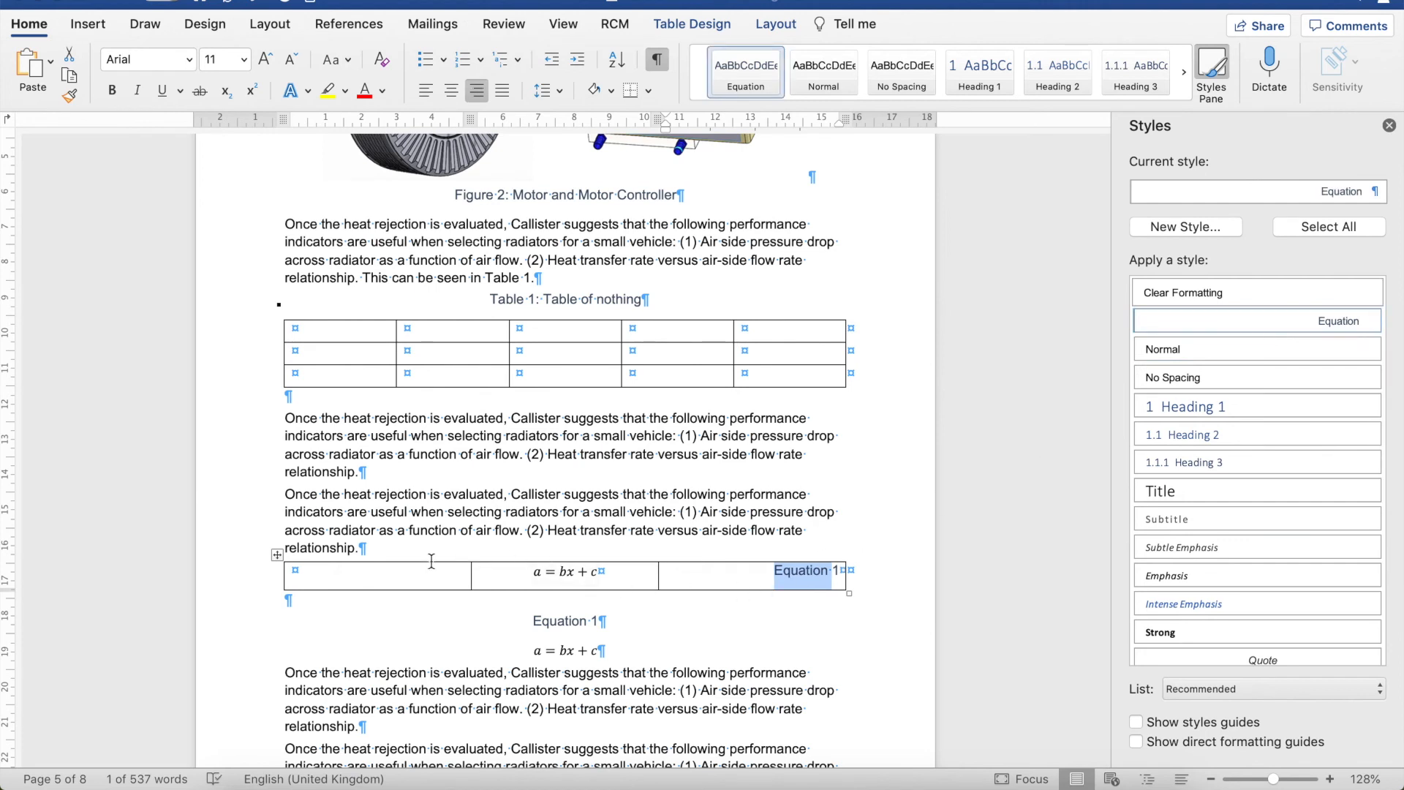
Remove all borders from the one-row table holding the equation and its caption
{"action": "left_click", "coordinate": [275, 557]}
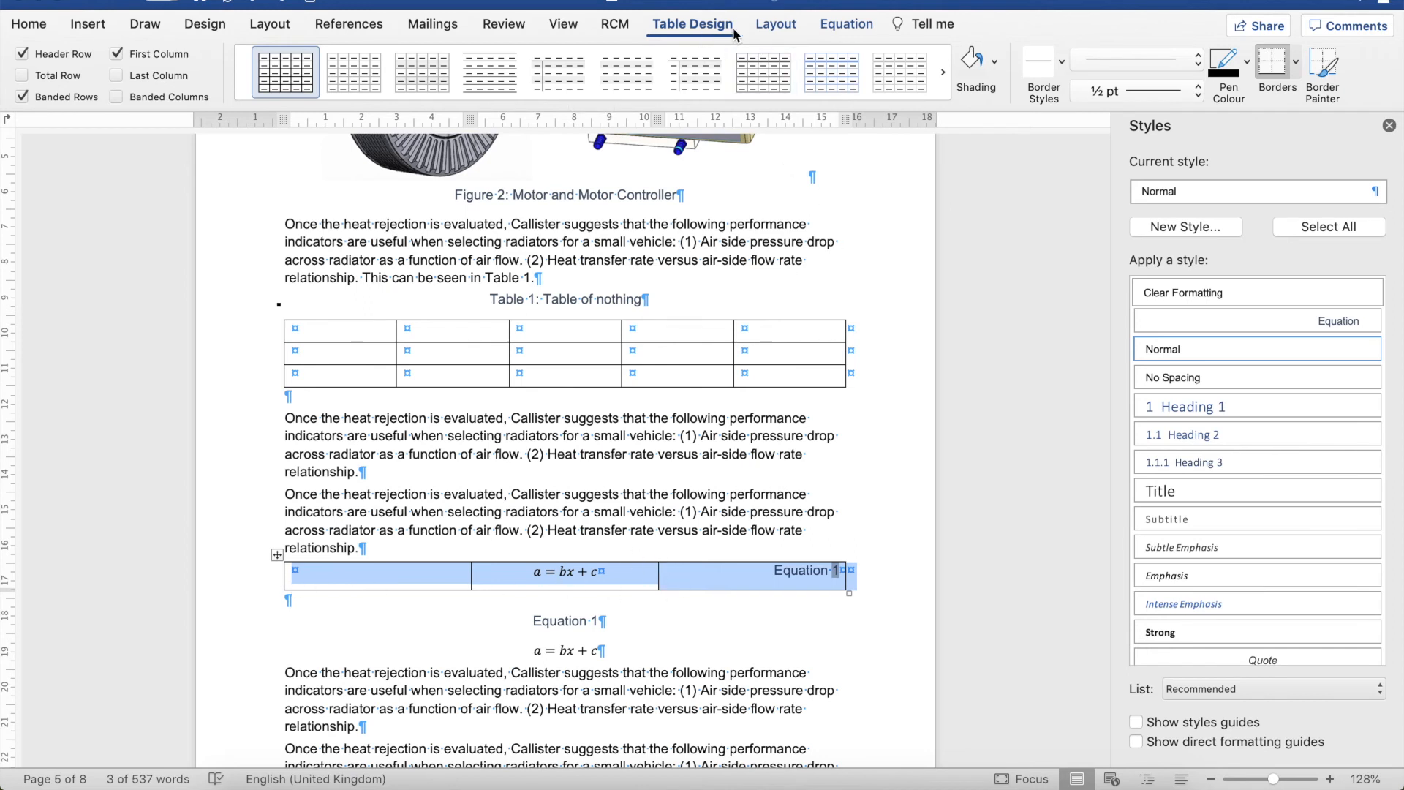
{"action": "left_click", "coordinate": [1298, 79]}
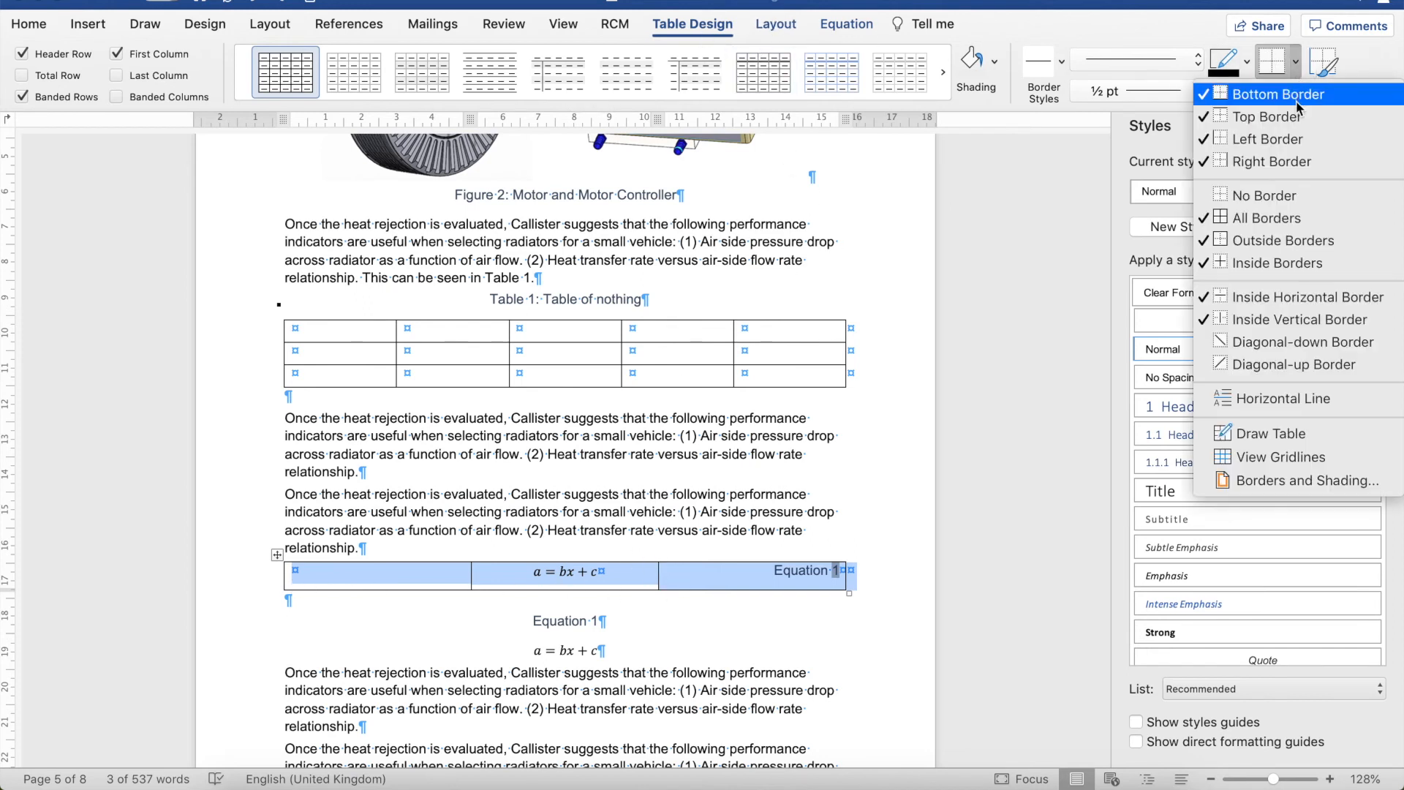
{"action": "left_click", "coordinate": [1264, 195]}
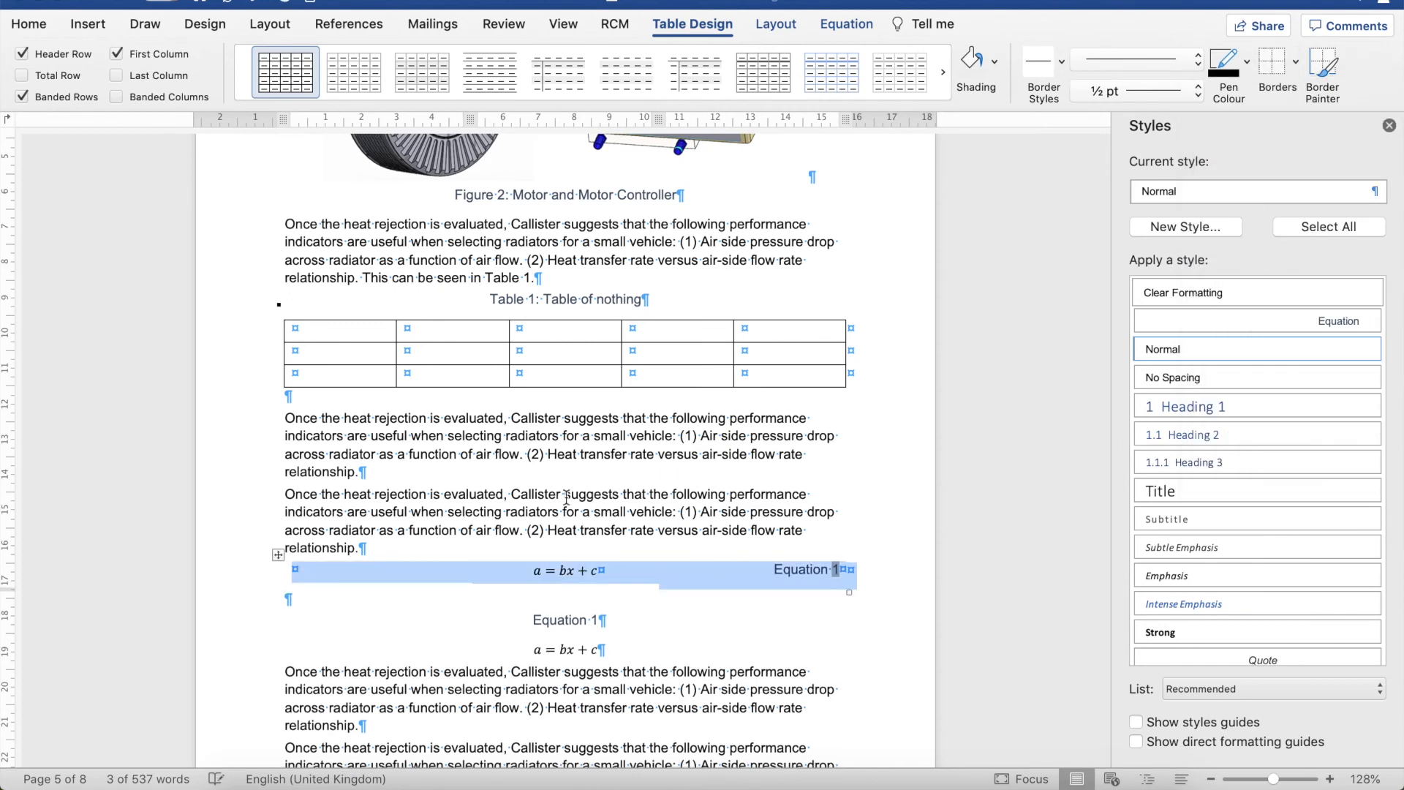
Add "This can be seen in" to the paragraph above the equation table, followed by an entire-caption cross-reference to the first Equation 1
{"action": "left_click", "coordinate": [606, 570]}
{"action": "left_click", "coordinate": [449, 560]}
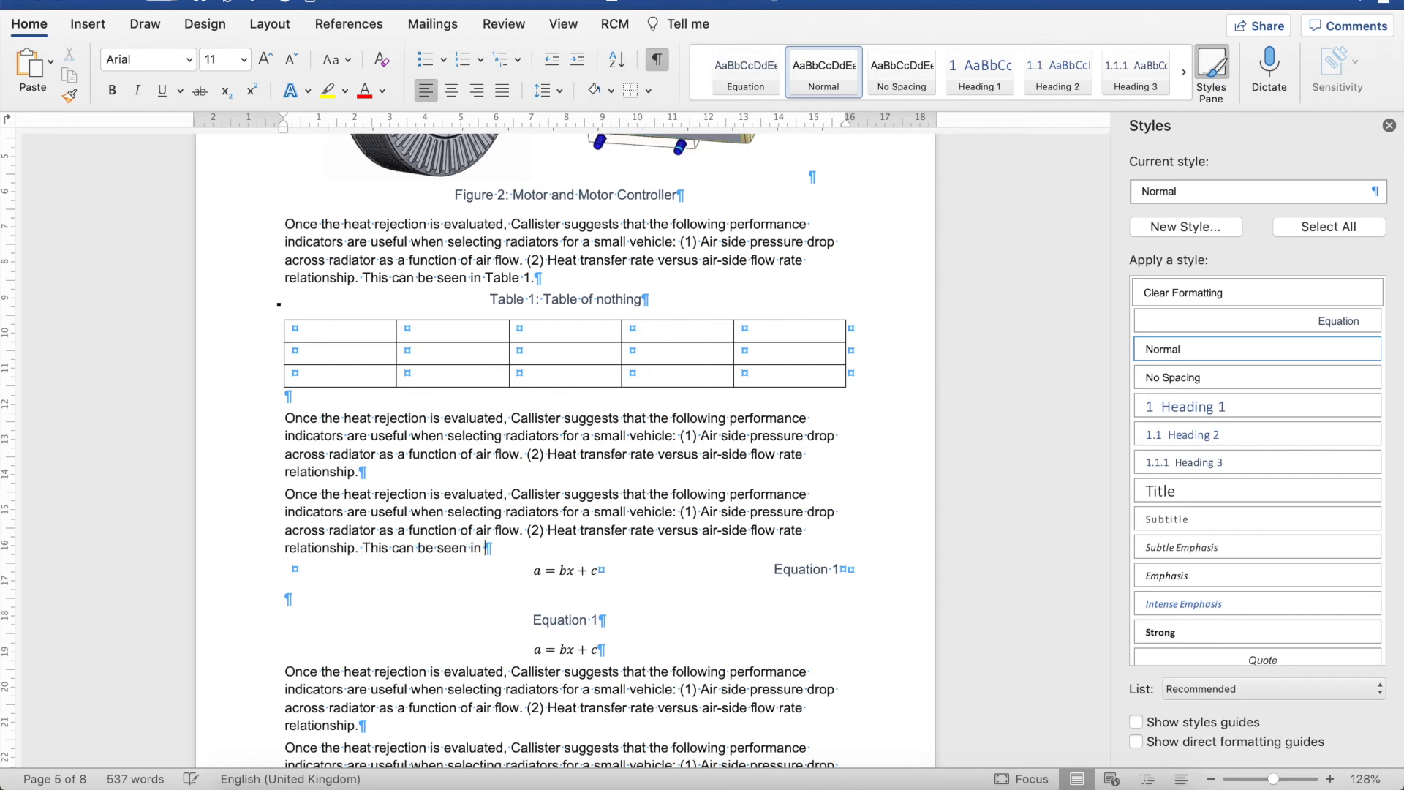
{"action": "left_click", "coordinate": [349, 24]}
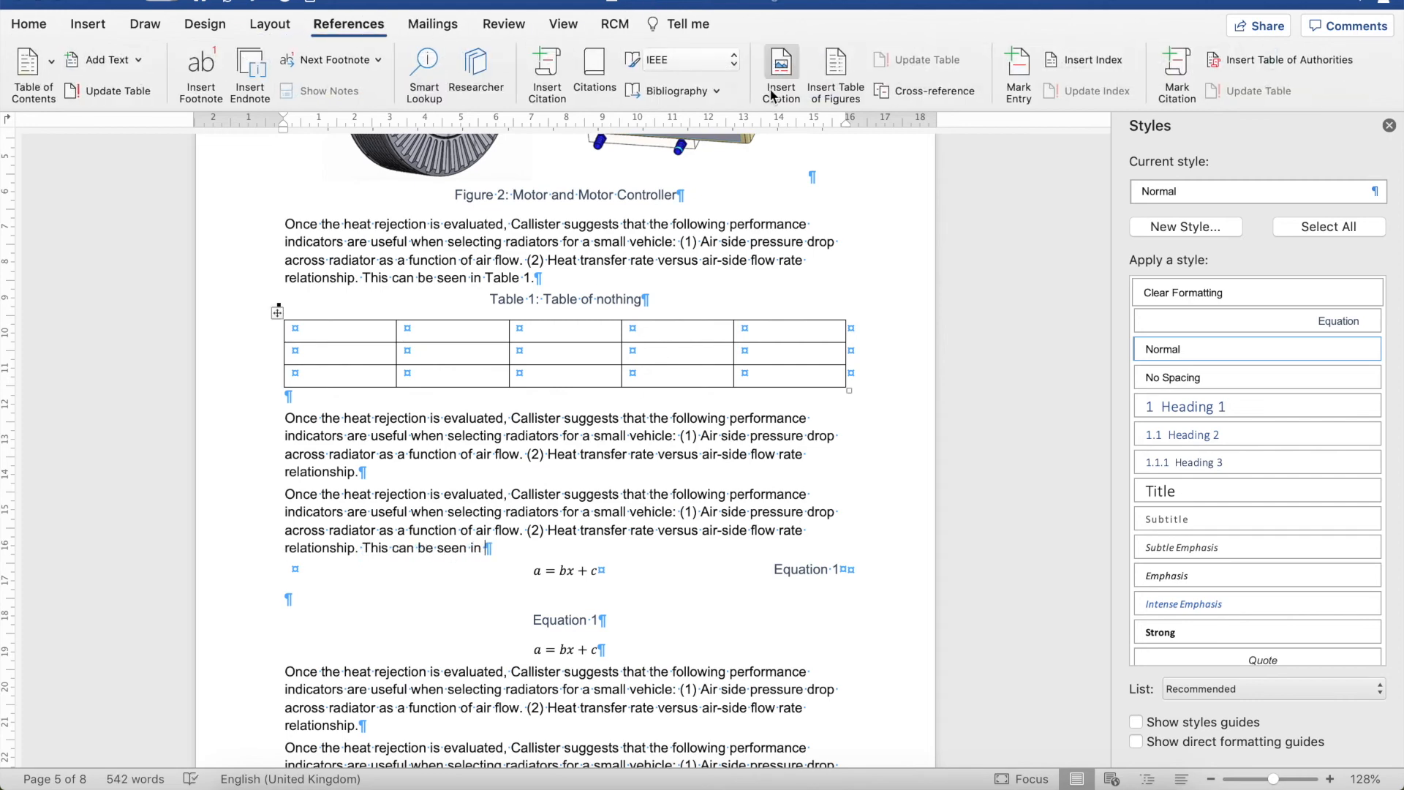
{"action": "left_click", "coordinate": [928, 90]}
{"action": "left_click", "coordinate": [594, 140]}
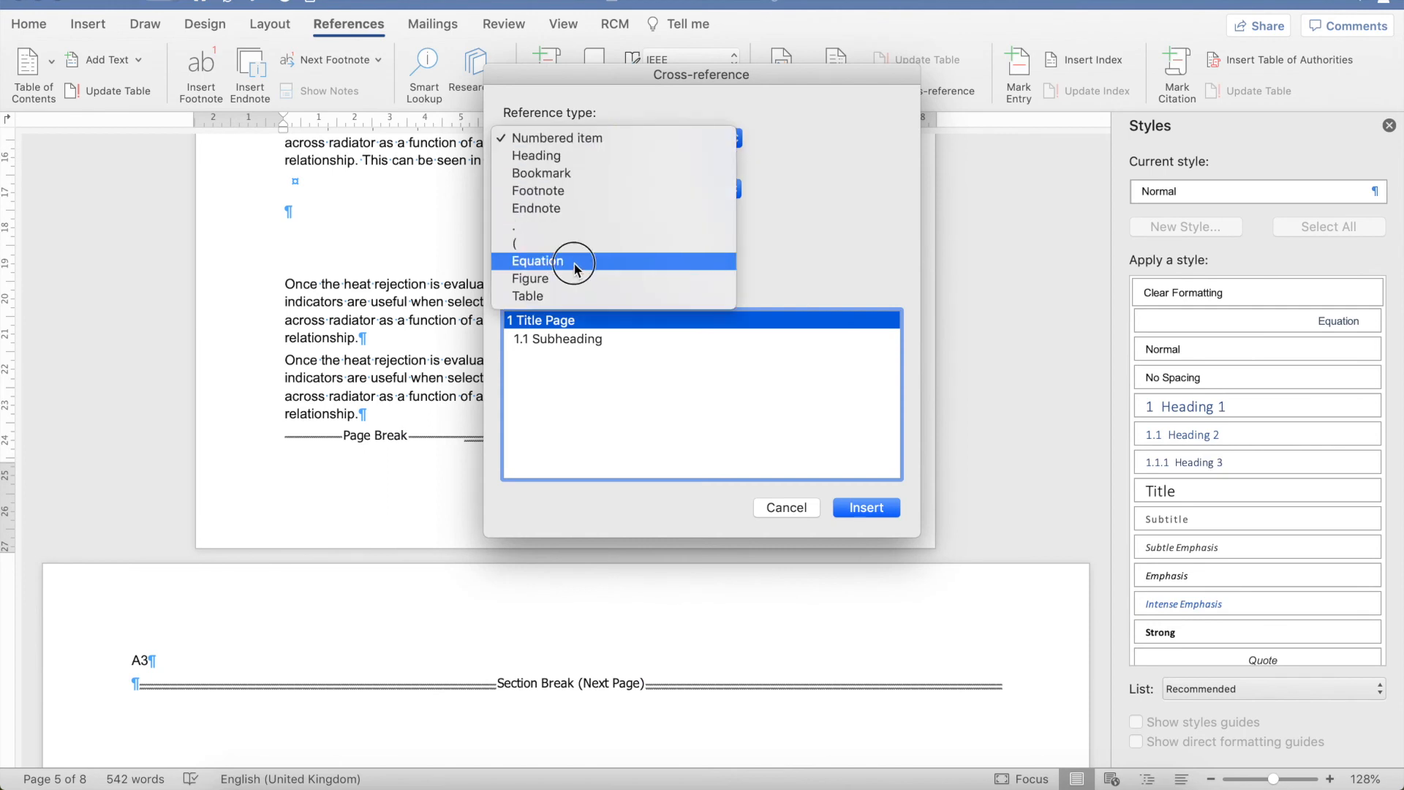
{"action": "left_click", "coordinate": [564, 261]}
{"action": "left_click", "coordinate": [583, 337]}
{"action": "left_click", "coordinate": [578, 324]}
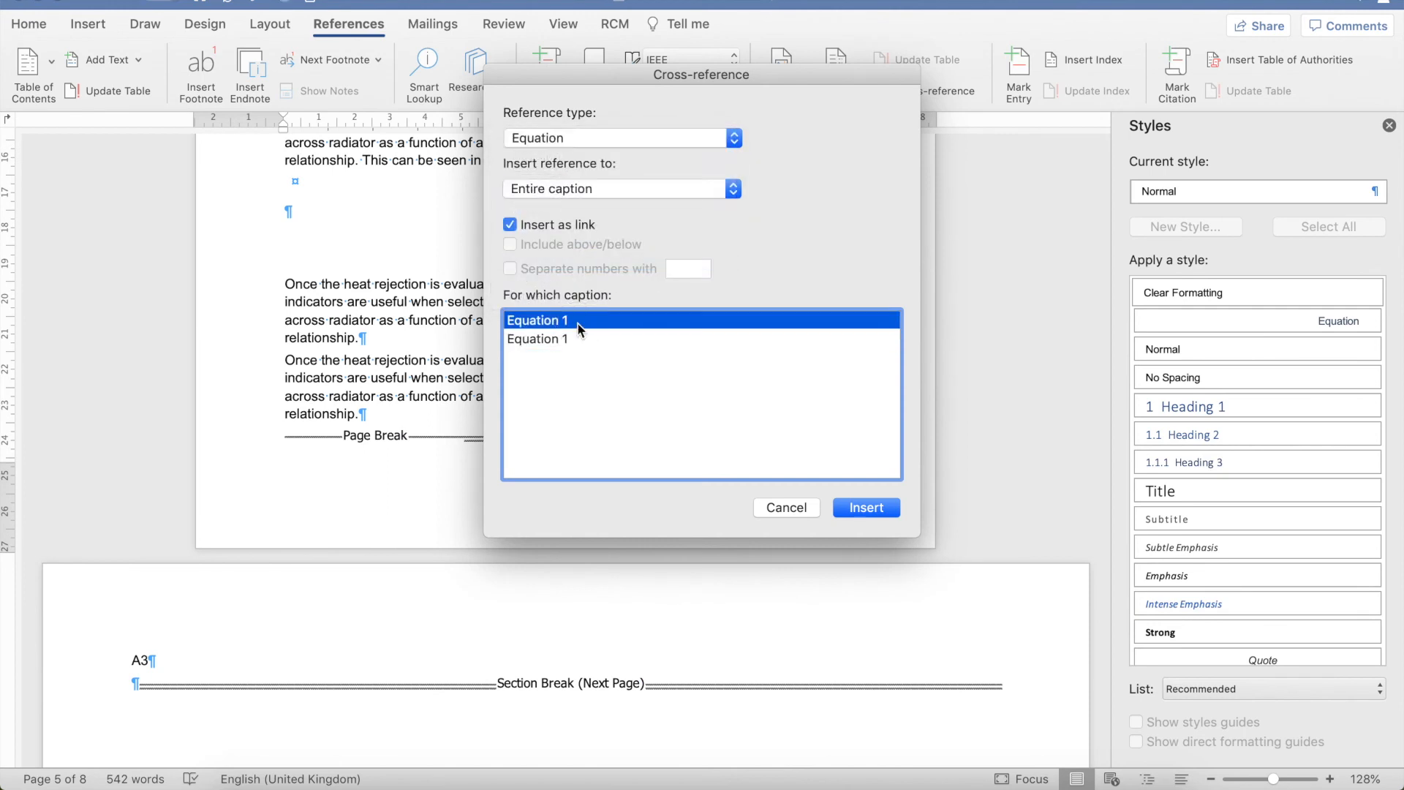
{"action": "left_click", "coordinate": [850, 506]}
{"action": "left_click", "coordinate": [787, 508]}
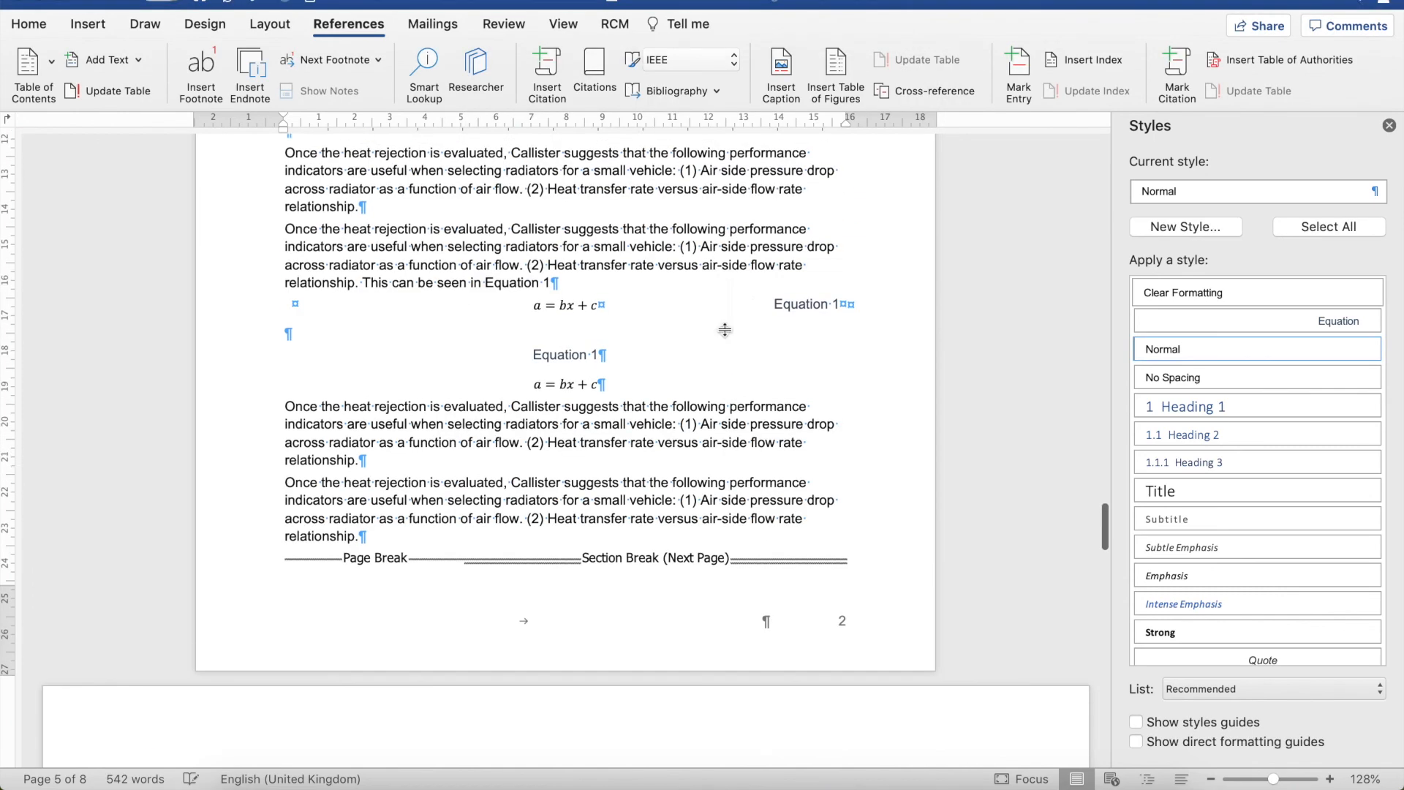
Delete the leftover Equation 1 caption and the duplicate equation below the borderless table
{"action": "left_click_drag", "start_coordinate": [645, 392], "coordinate": [502, 389]}
{"action": "key", "text": "BackSpace"}
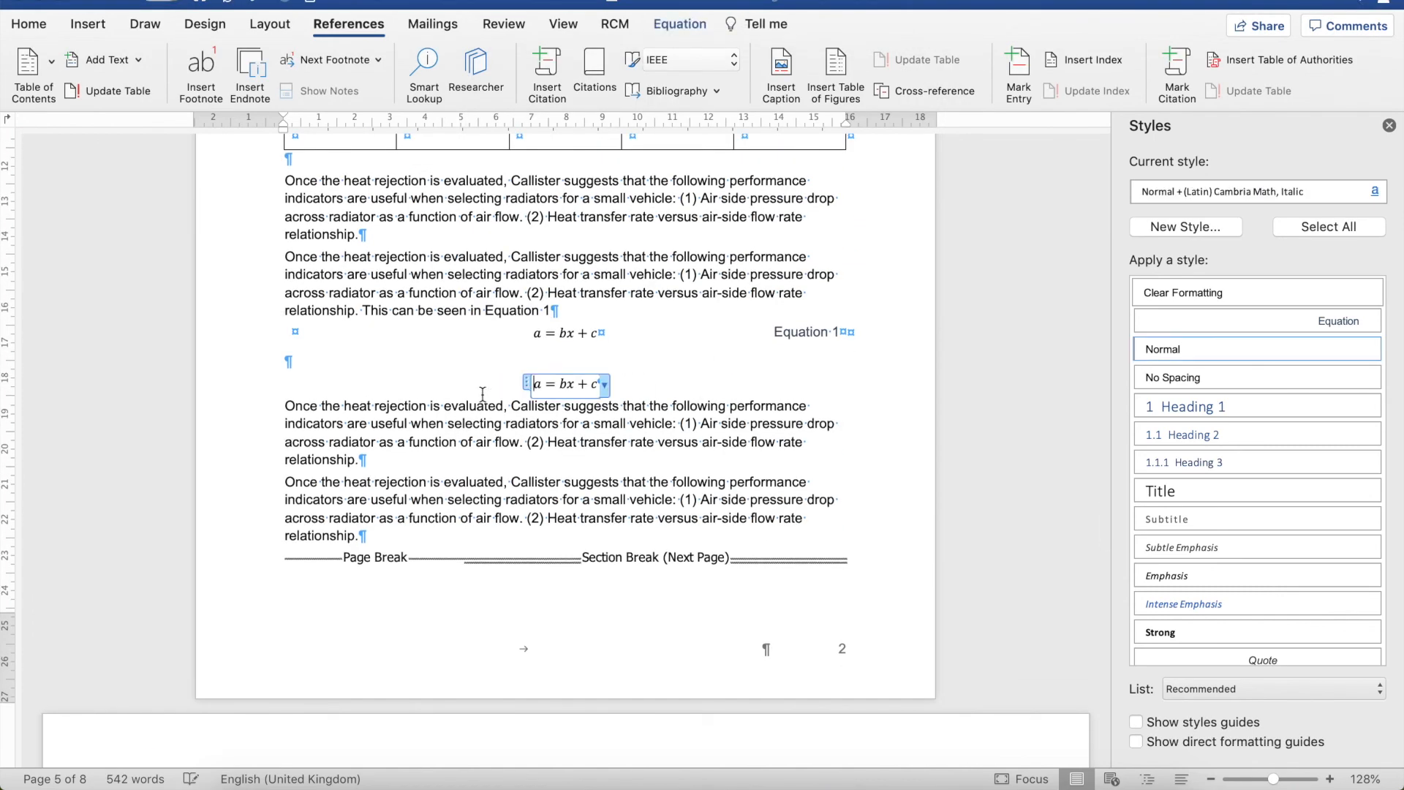
{"action": "left_click_drag", "start_coordinate": [539, 383], "coordinate": [354, 383]}
{"action": "key", "text": "BackSpace"}
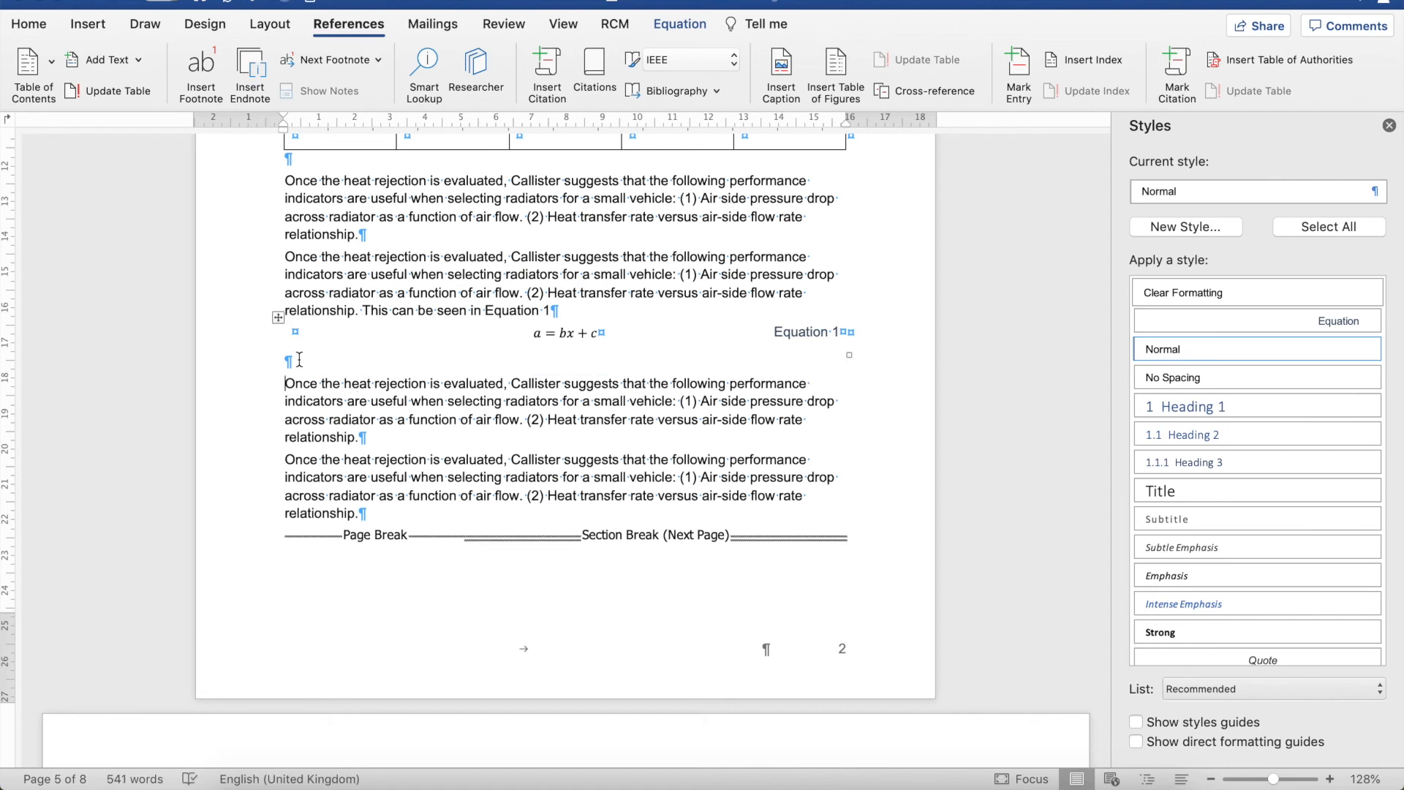
Copy the borderless equation table and paste it below the next paragraph
{"action": "left_click", "coordinate": [278, 316]}
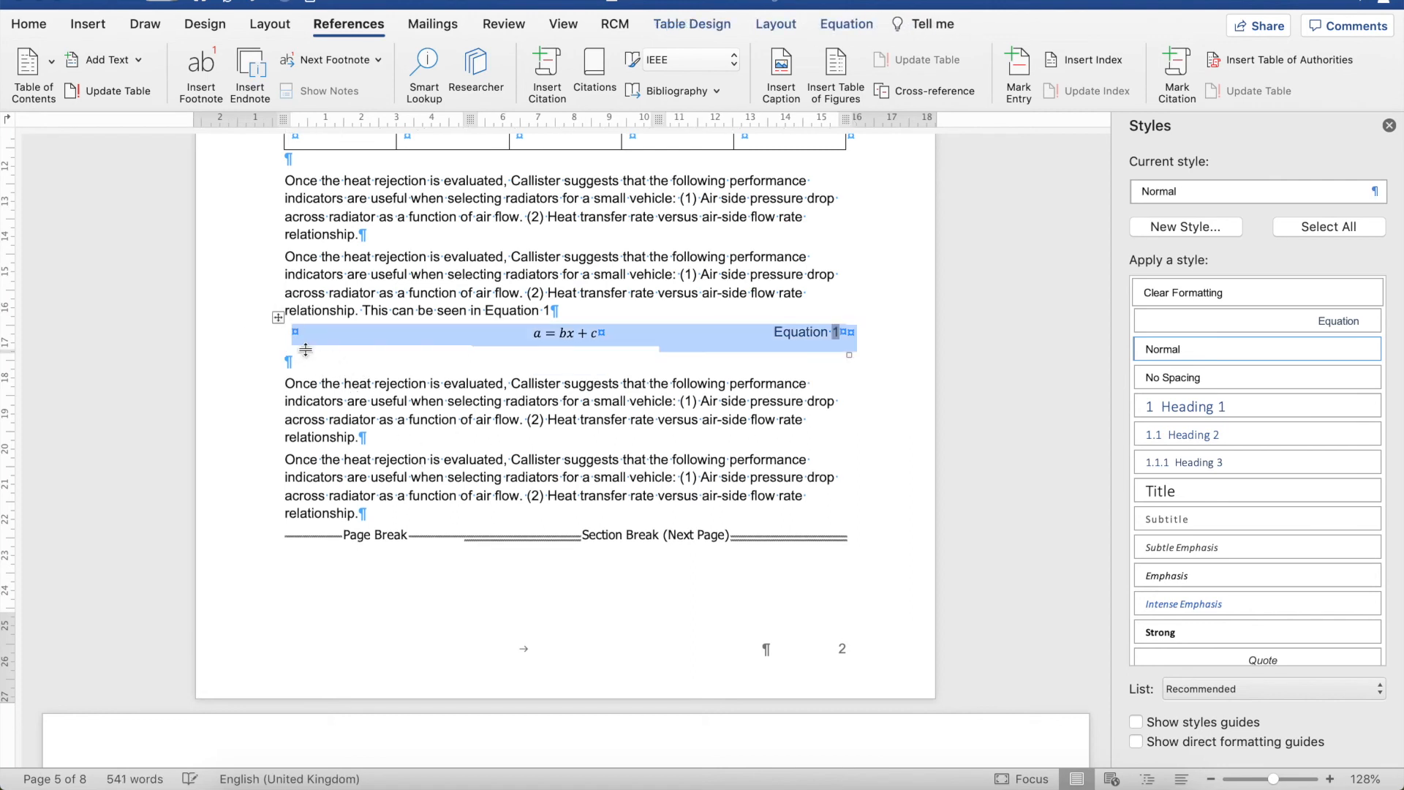
{"action": "key", "text": "ctrl+c"}
{"action": "left_click", "coordinate": [373, 439]}
{"action": "key", "text": "ctrl+v"}
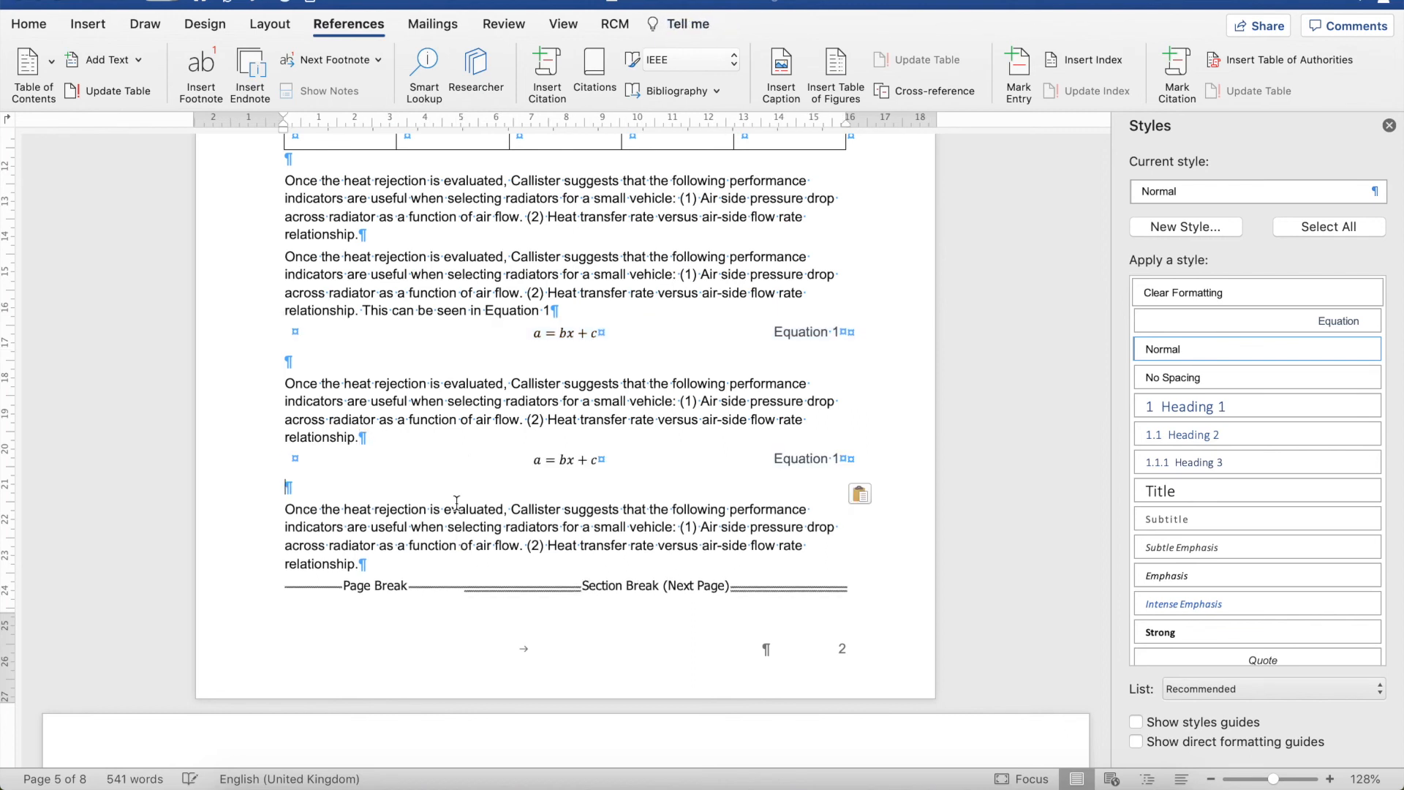
{"action": "left_click_drag", "start_coordinate": [804, 459], "coordinate": [839, 467]}
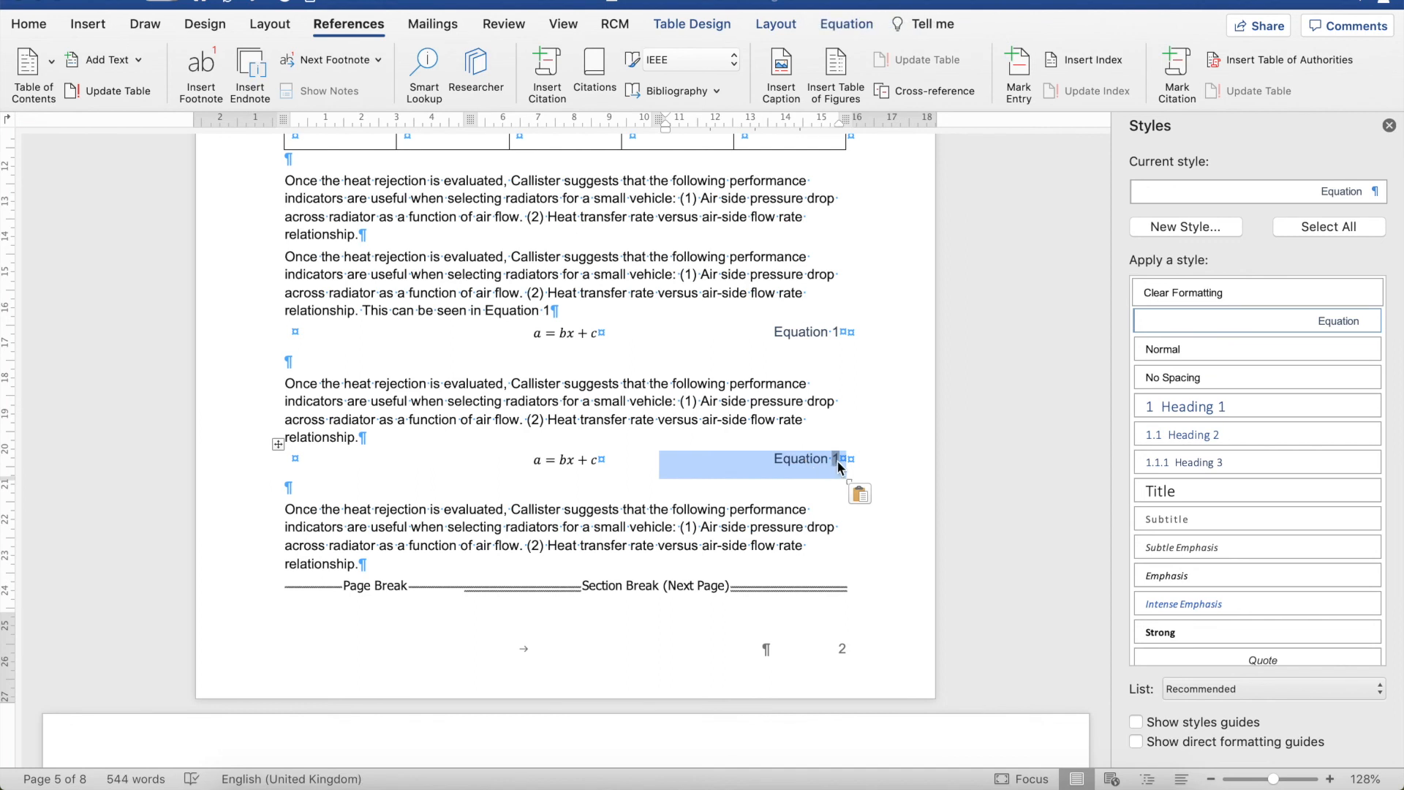
{"action": "right_click", "coordinate": [839, 467]}
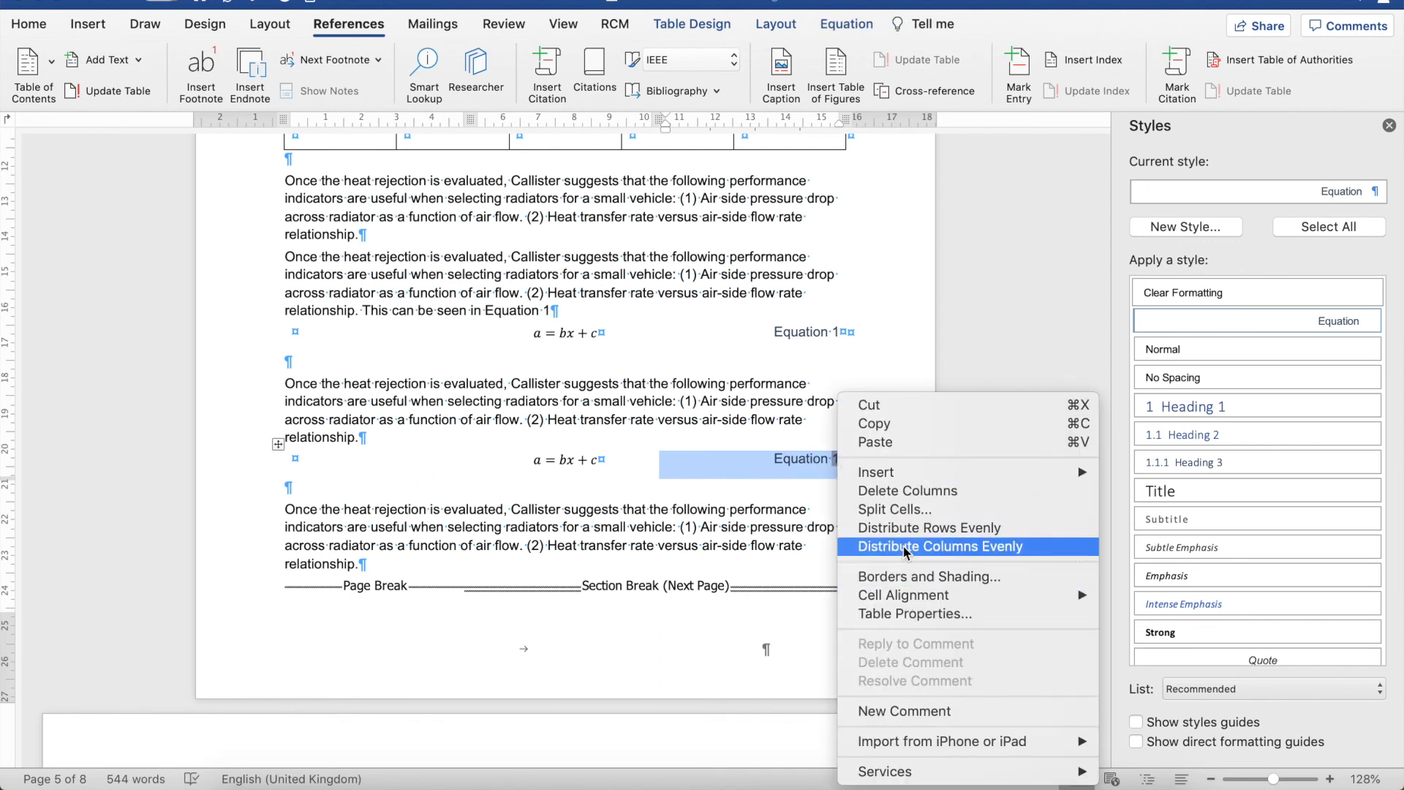
{"action": "left_click", "coordinate": [691, 380]}
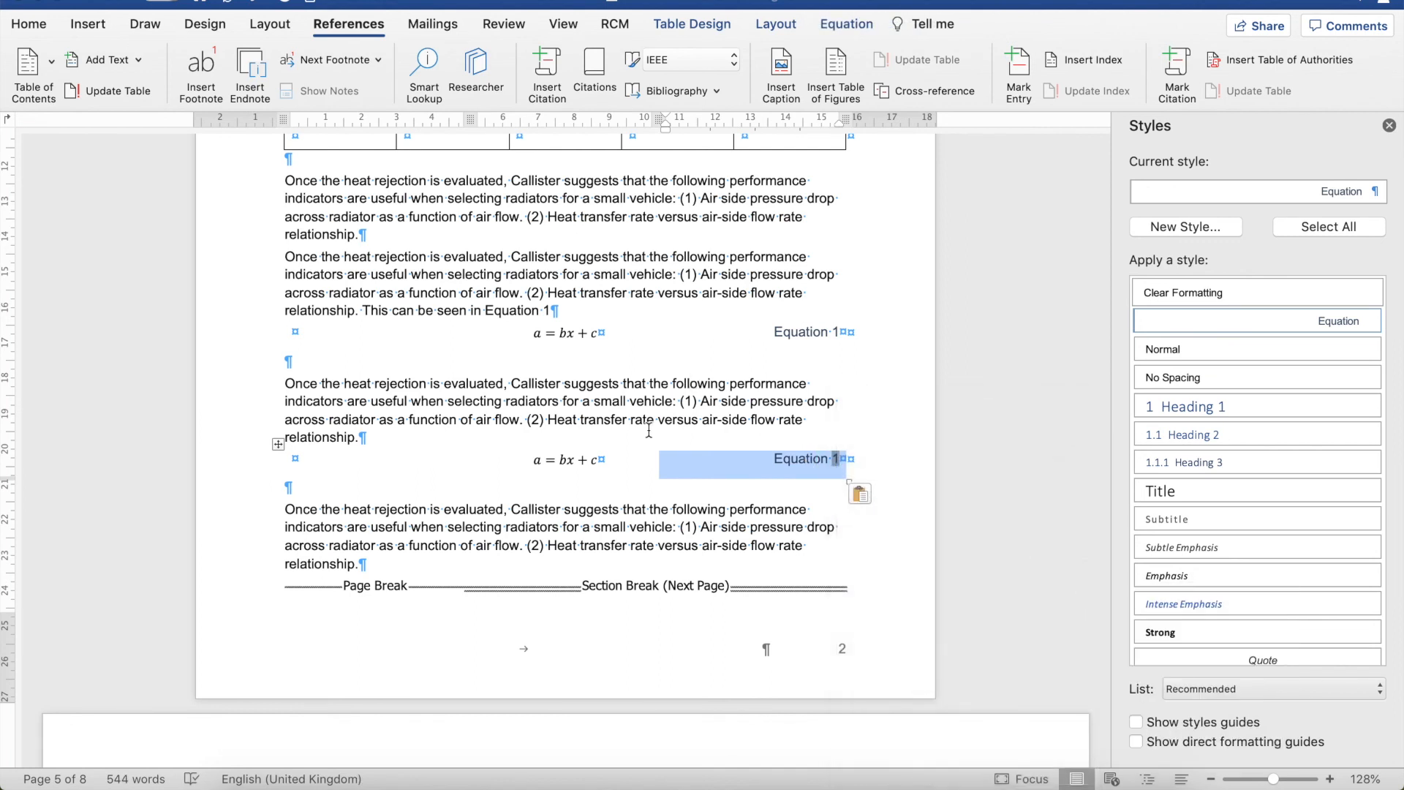
Select the whole document and update all its fields to renumber the captions
{"action": "key", "text": "super+a"}
{"action": "right_click", "coordinate": [512, 324]}
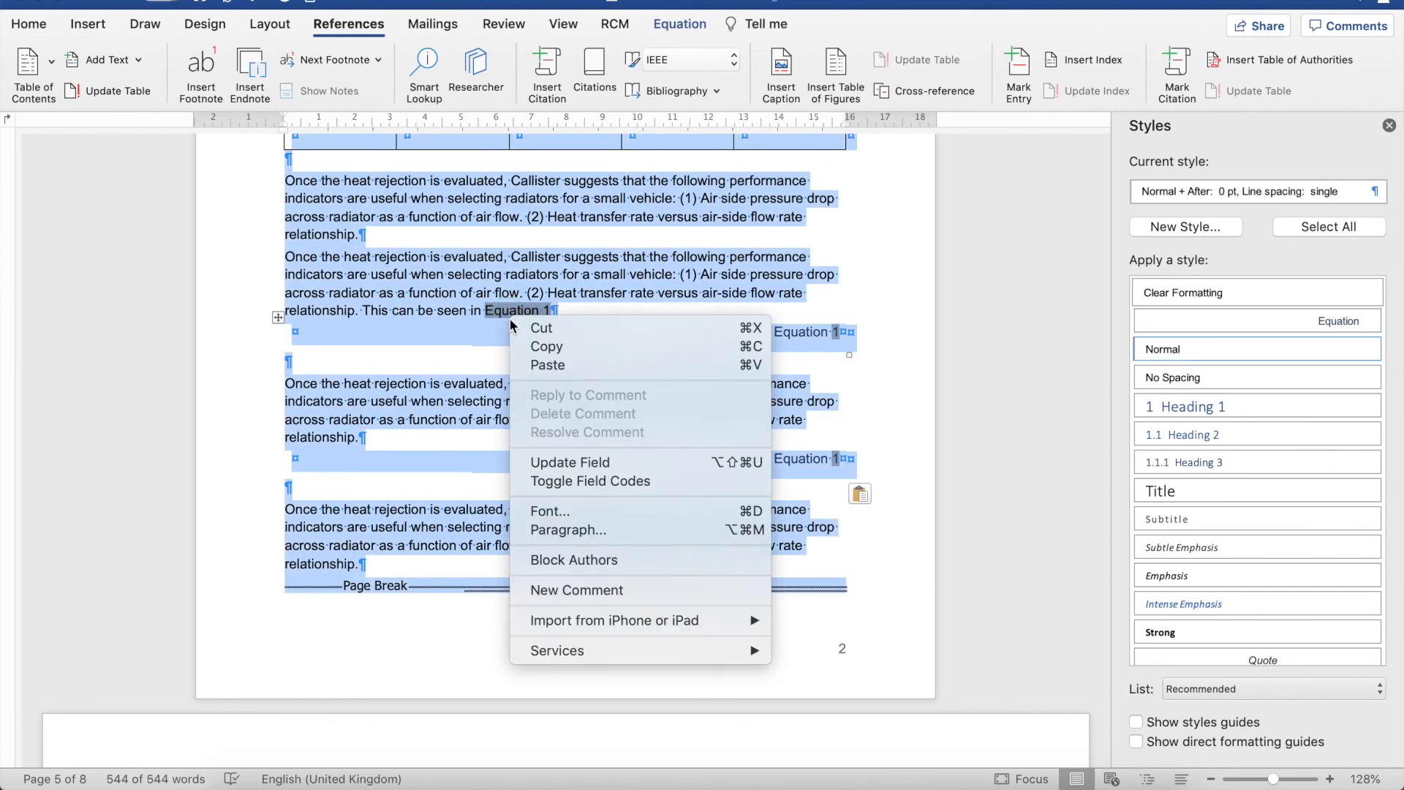
{"action": "left_click", "coordinate": [603, 465]}
{"action": "key", "text": "super+a"}
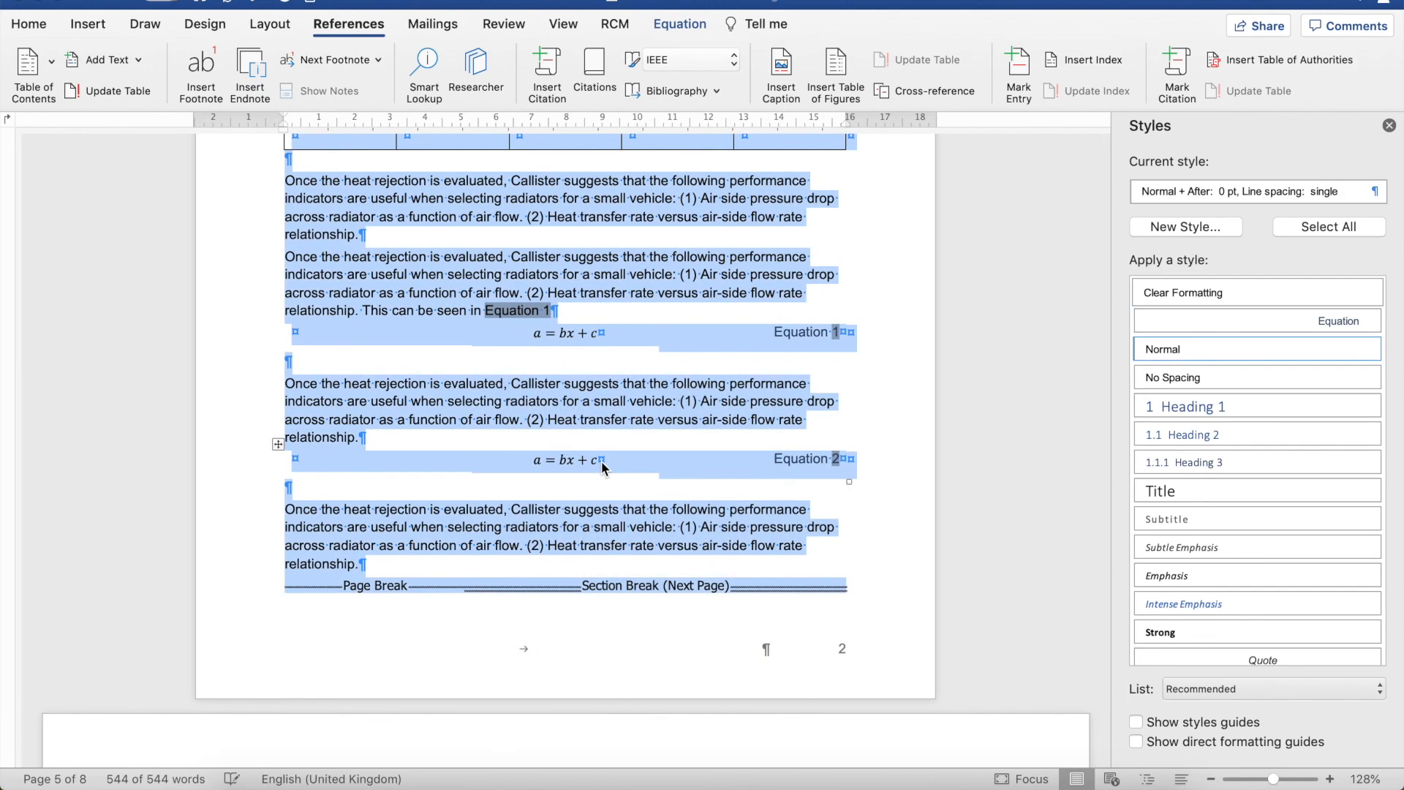
End the paragraph above the second equation table with "This can be seen in", an entire-caption cross-reference to Equation 2 and a full stop
{"action": "left_click", "coordinate": [498, 420]}
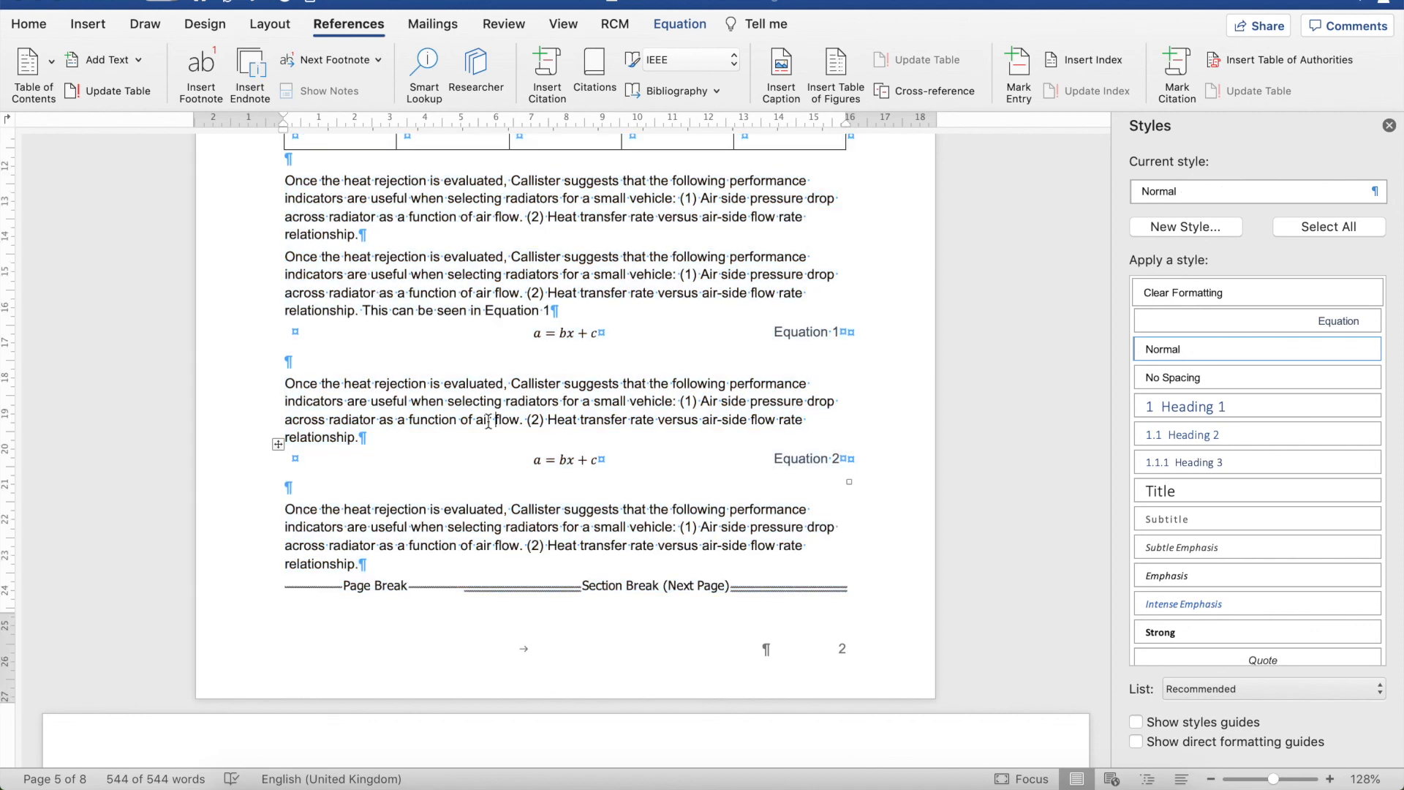
{"action": "type", "text": "This can be seen in"}
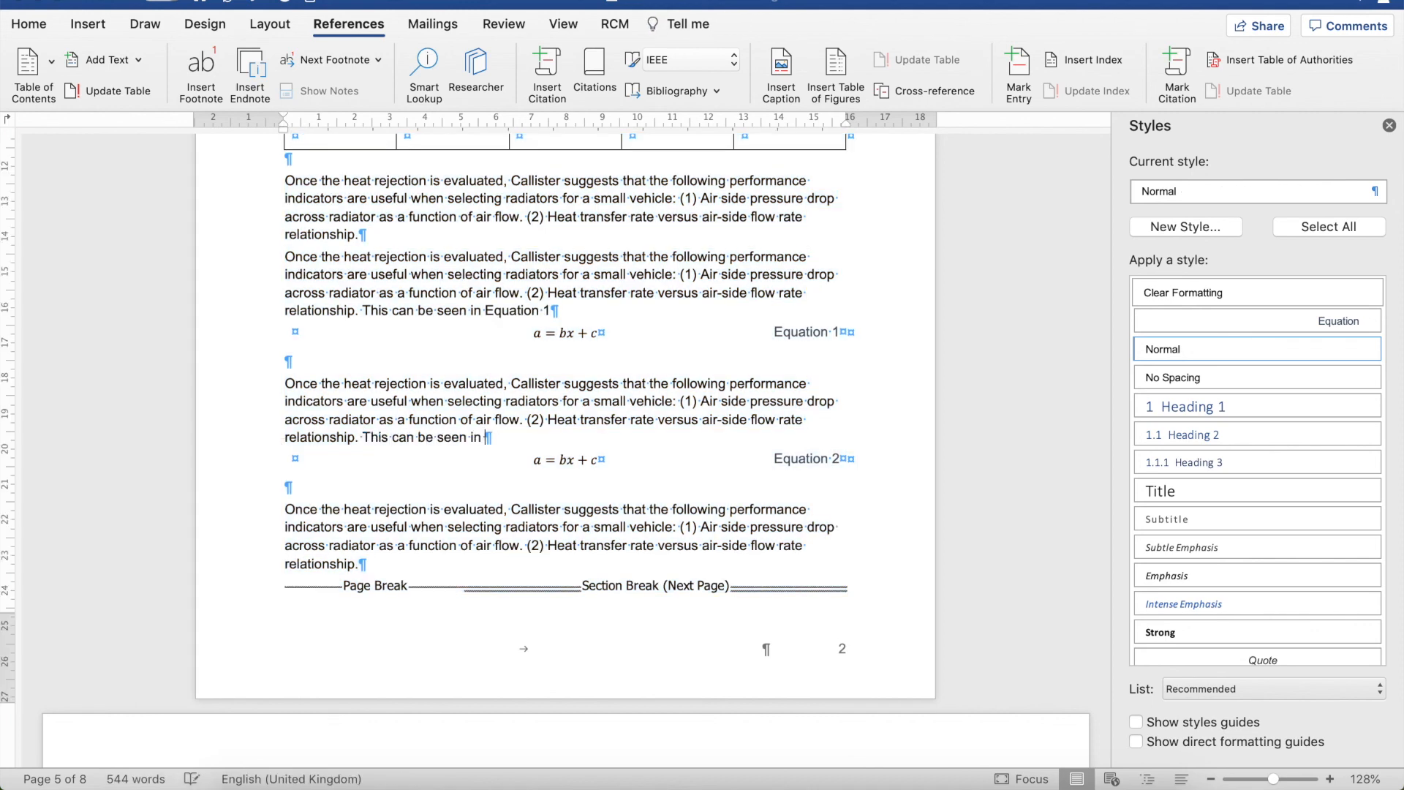
{"action": "key", "text": "BackSpace"}
{"action": "key", "text": "BackSpace"}
{"action": "left_click", "coordinate": [923, 91]}
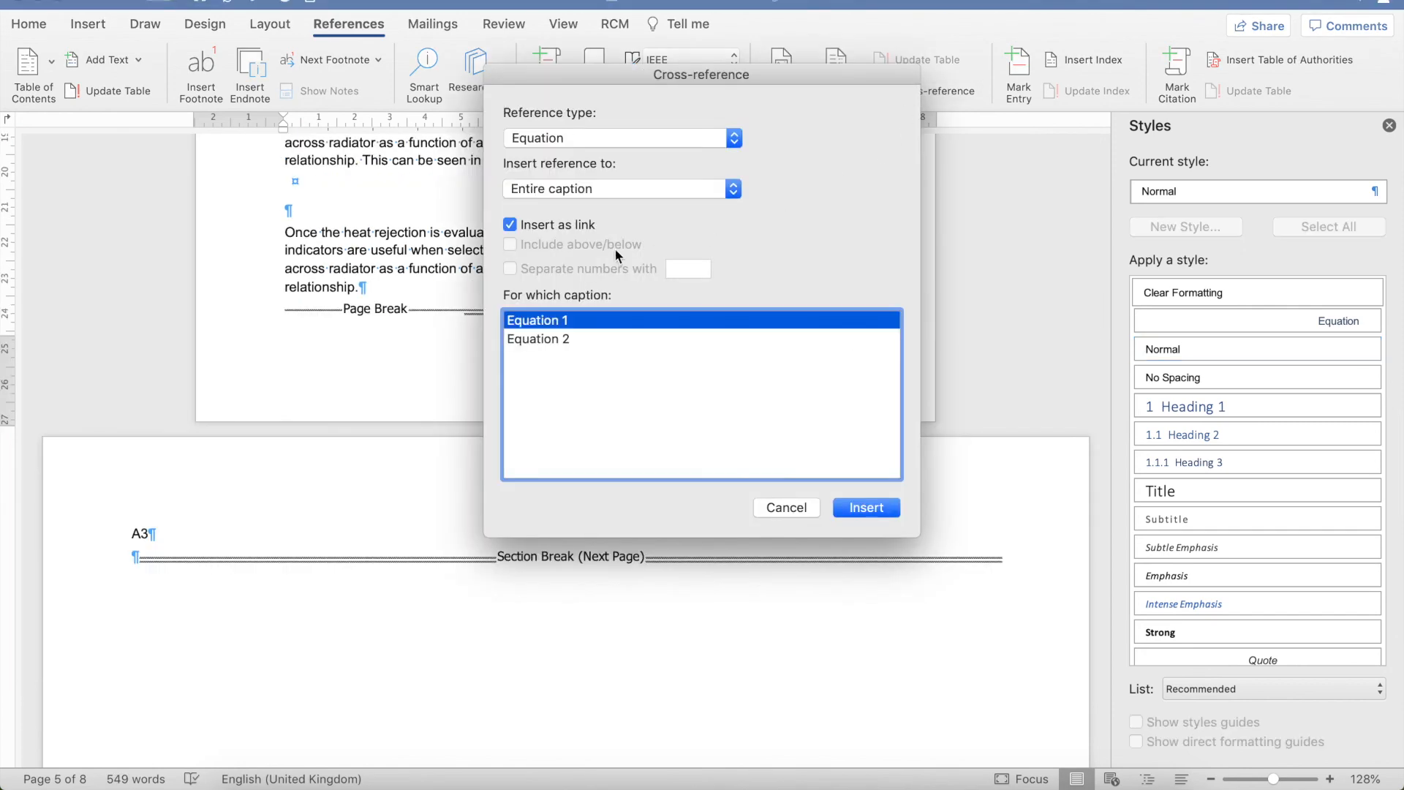
{"action": "left_click", "coordinate": [583, 337]}
{"action": "left_click", "coordinate": [848, 508]}
{"action": "left_click", "coordinate": [798, 506]}
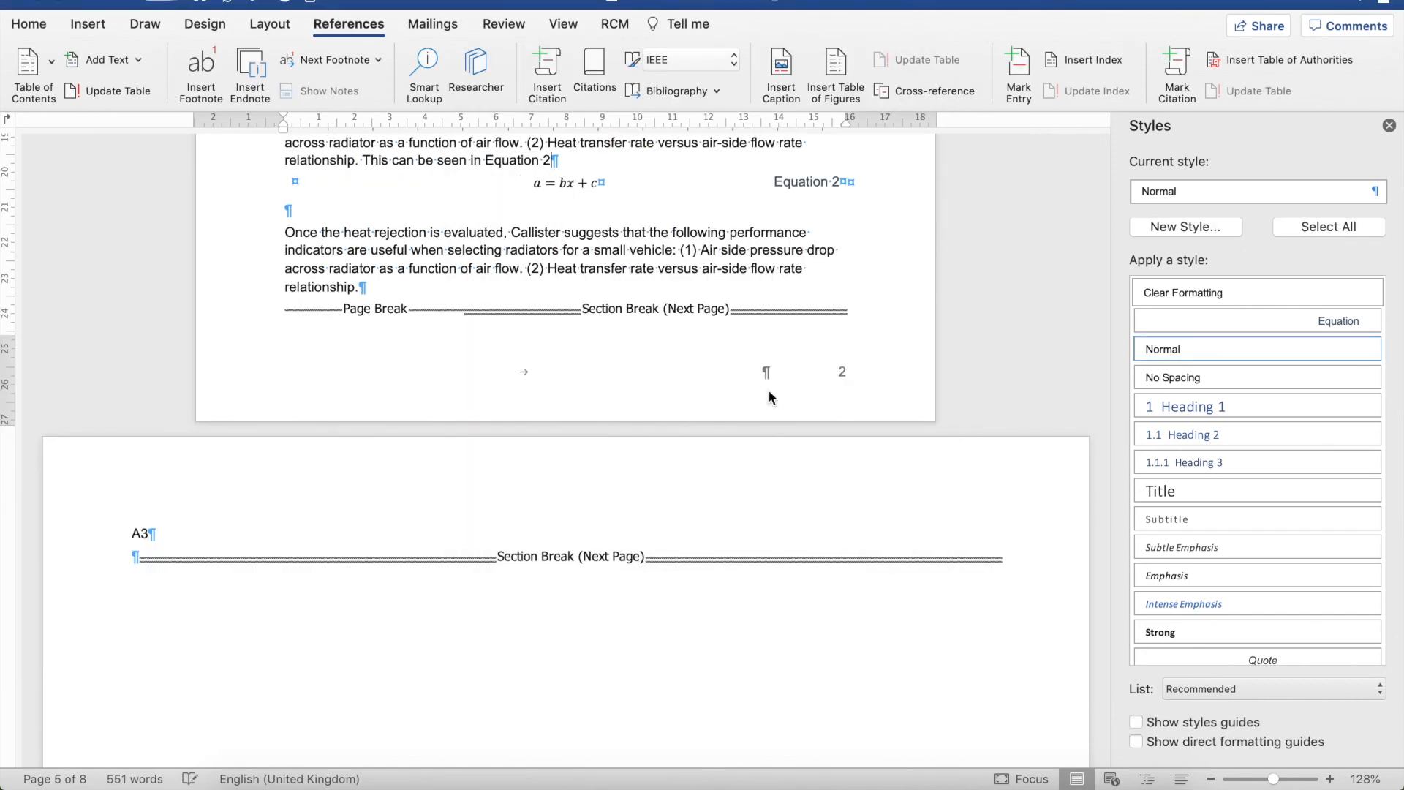
{"action": "scroll", "coordinate": [684, 272], "scroll_direction": "up", "scroll_amount": 3}
{"action": "type", "text": "."}
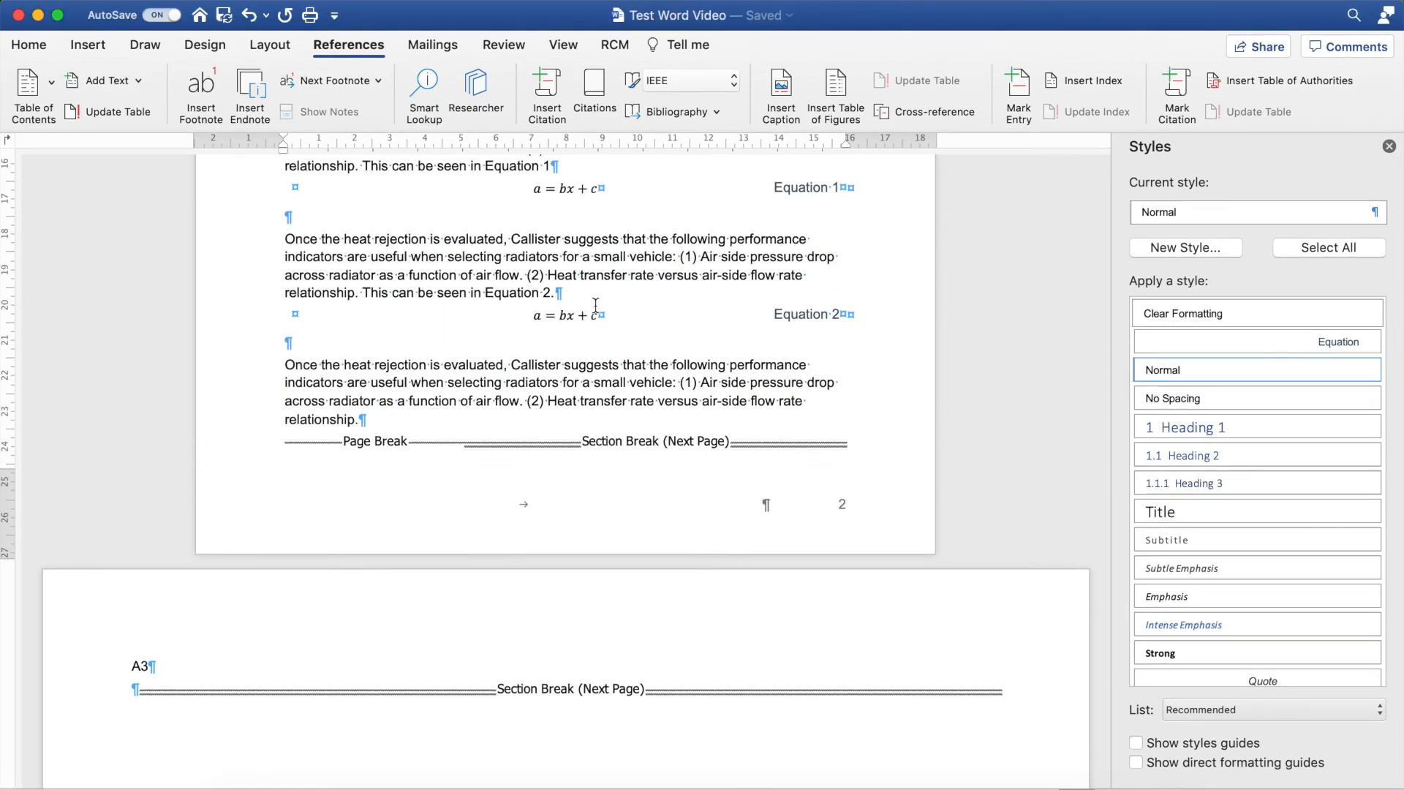
{"action": "scroll", "coordinate": [596, 304], "scroll_direction": "up", "scroll_amount": 20}
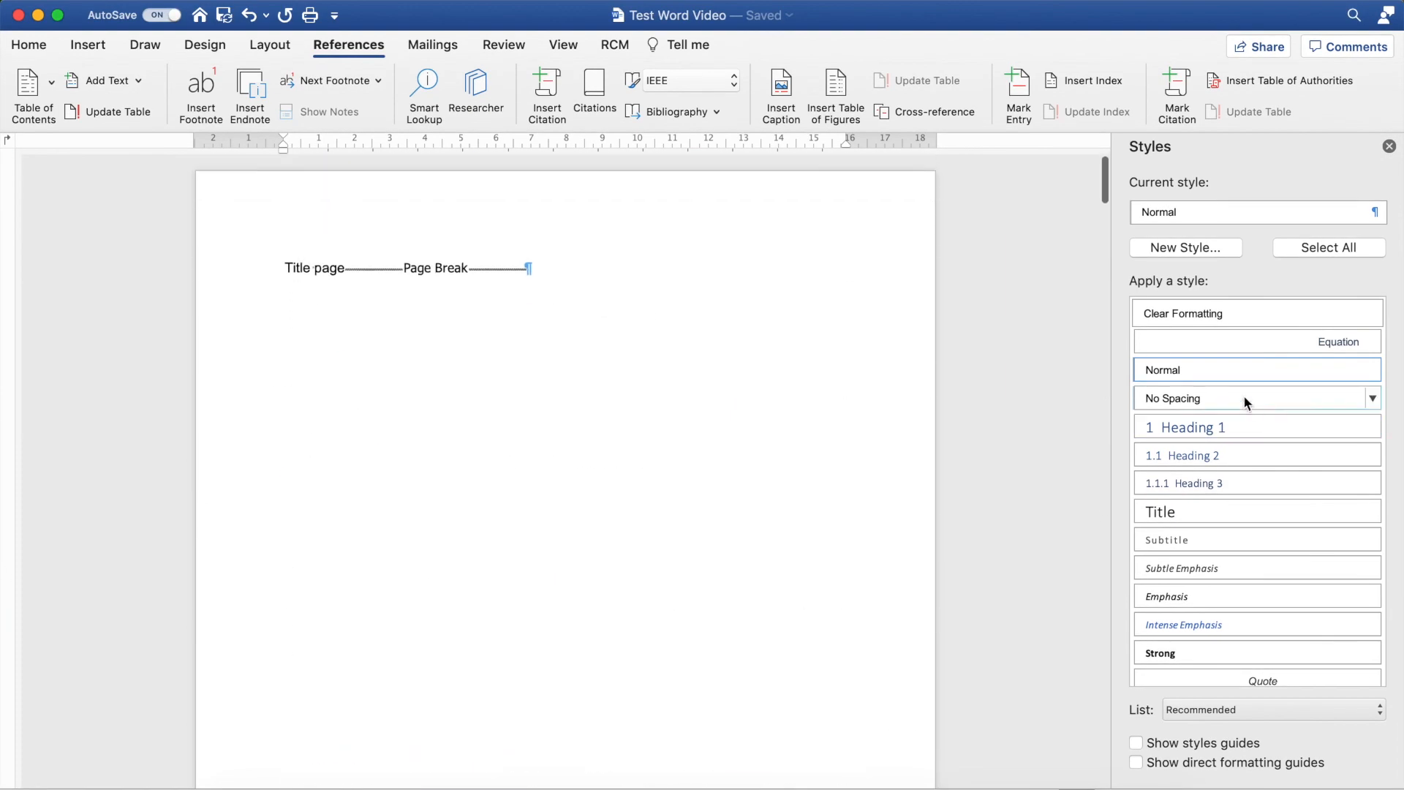
{"action": "scroll", "coordinate": [1218, 506], "scroll_direction": "down", "scroll_amount": 2}
{"action": "scroll", "coordinate": [1214, 568], "scroll_direction": "up", "scroll_amount": 2}
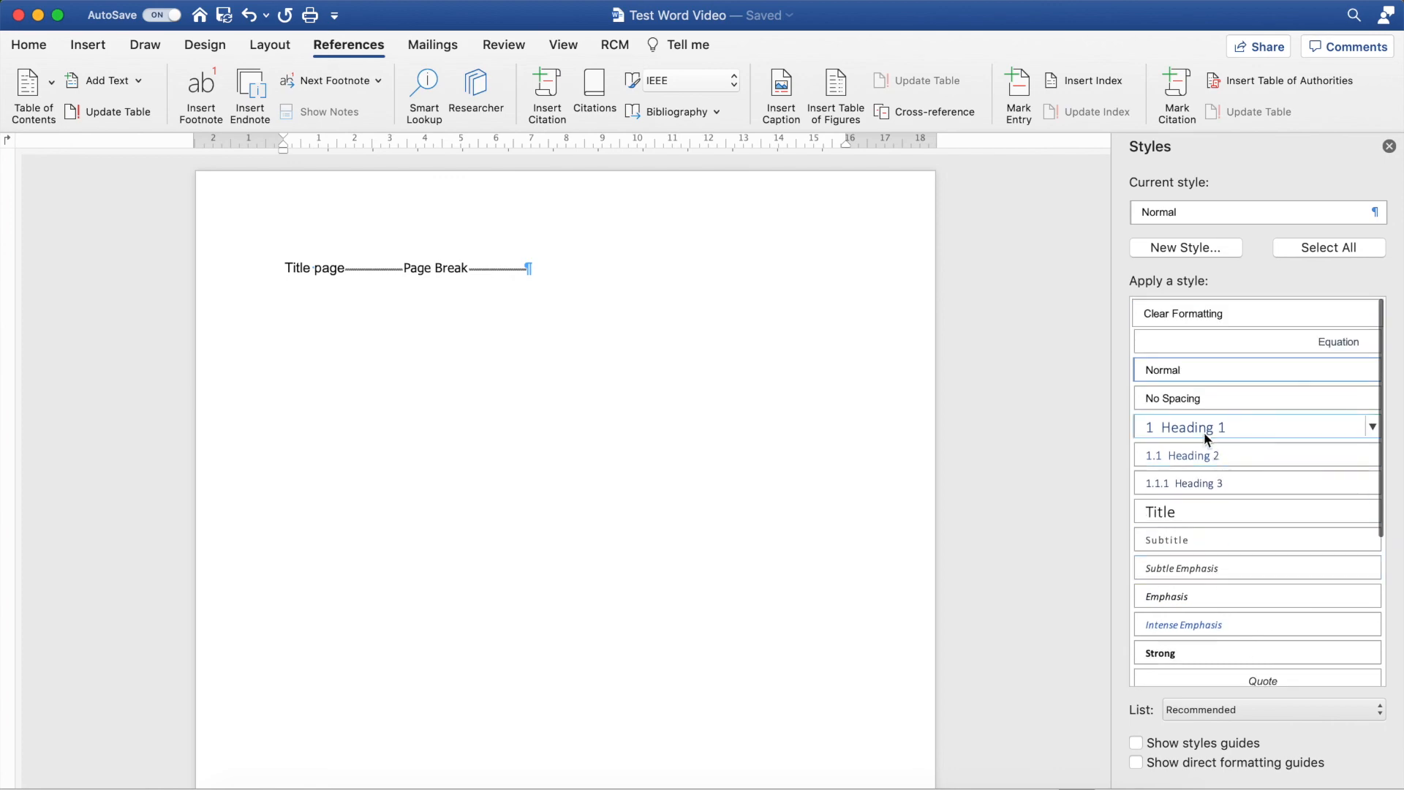
{"action": "scroll", "coordinate": [499, 438], "scroll_direction": "down", "scroll_amount": 15}
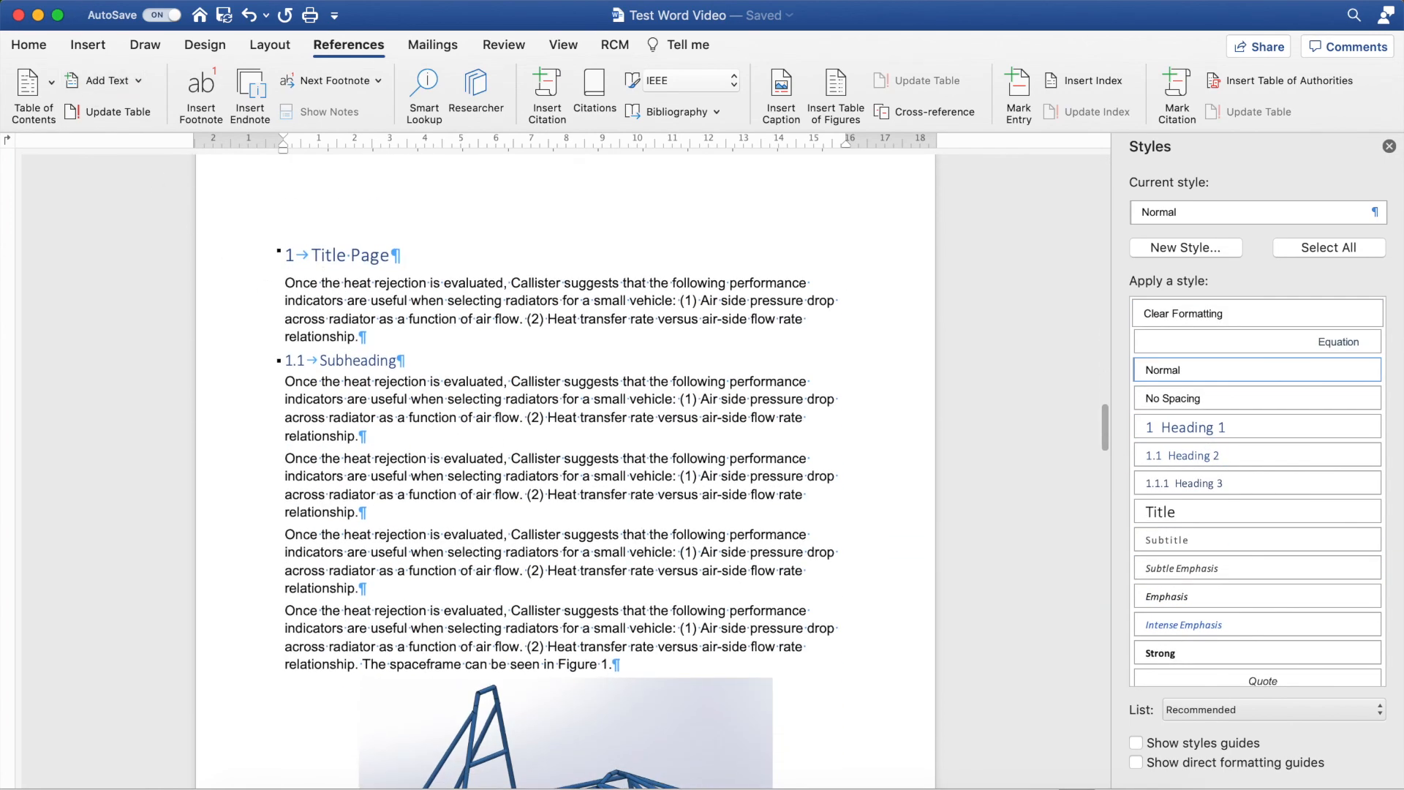
Save the document as a Microsoft Word template (.dotx) named "Test Word Video Template" in the Templates folder
{"action": "left_click", "coordinate": [115, 0]}
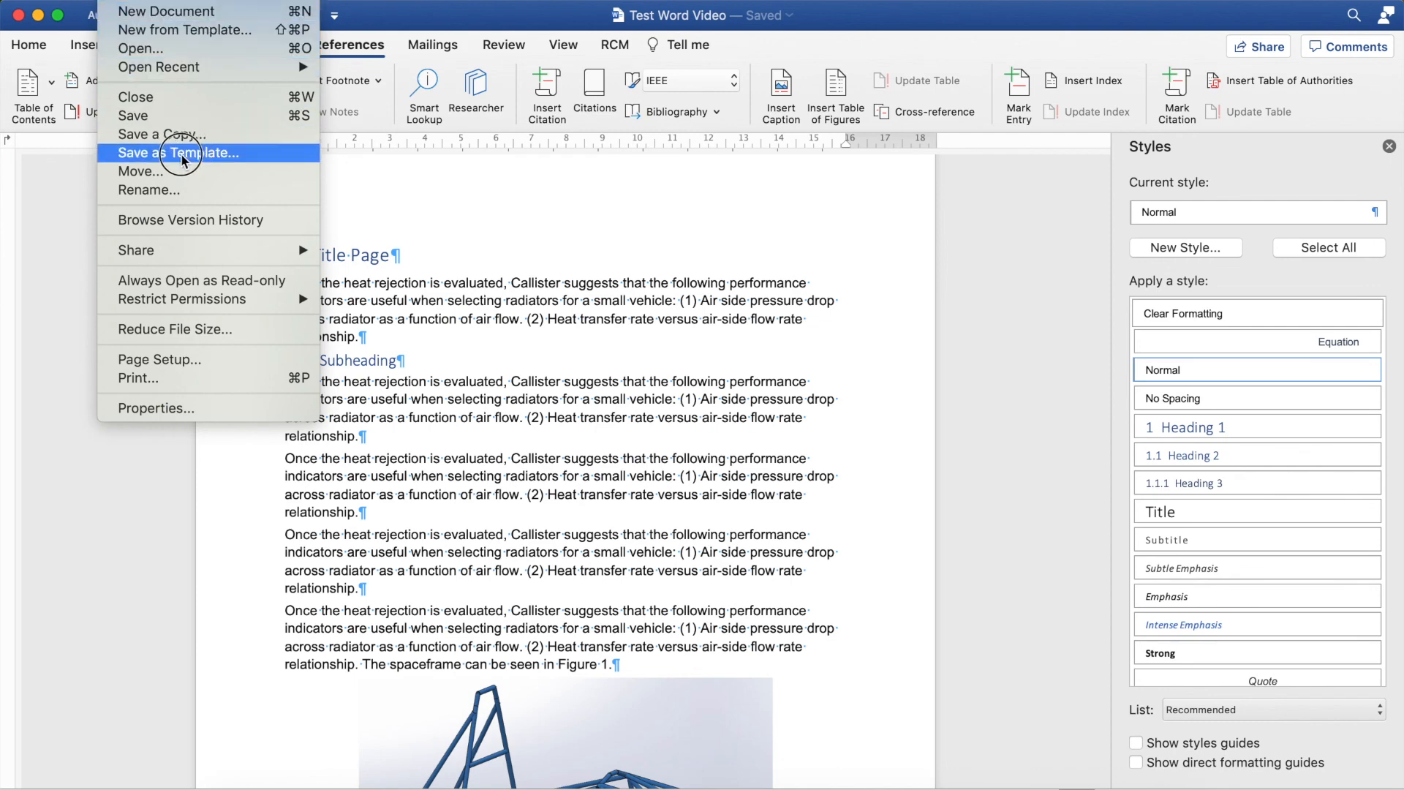
{"action": "left_click", "coordinate": [162, 154]}
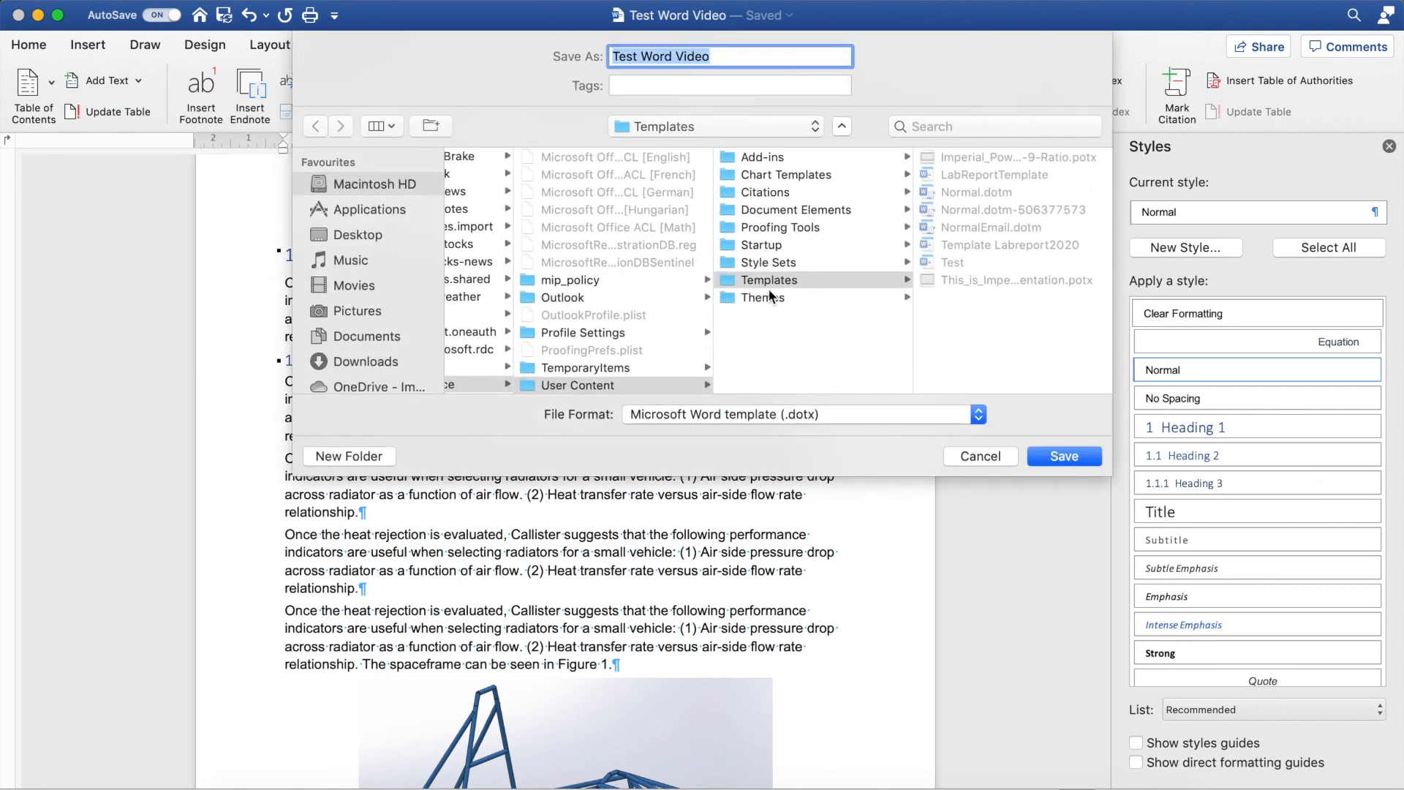
{"action": "scroll", "coordinate": [515, 336], "scroll_direction": "left", "scroll_amount": 5}
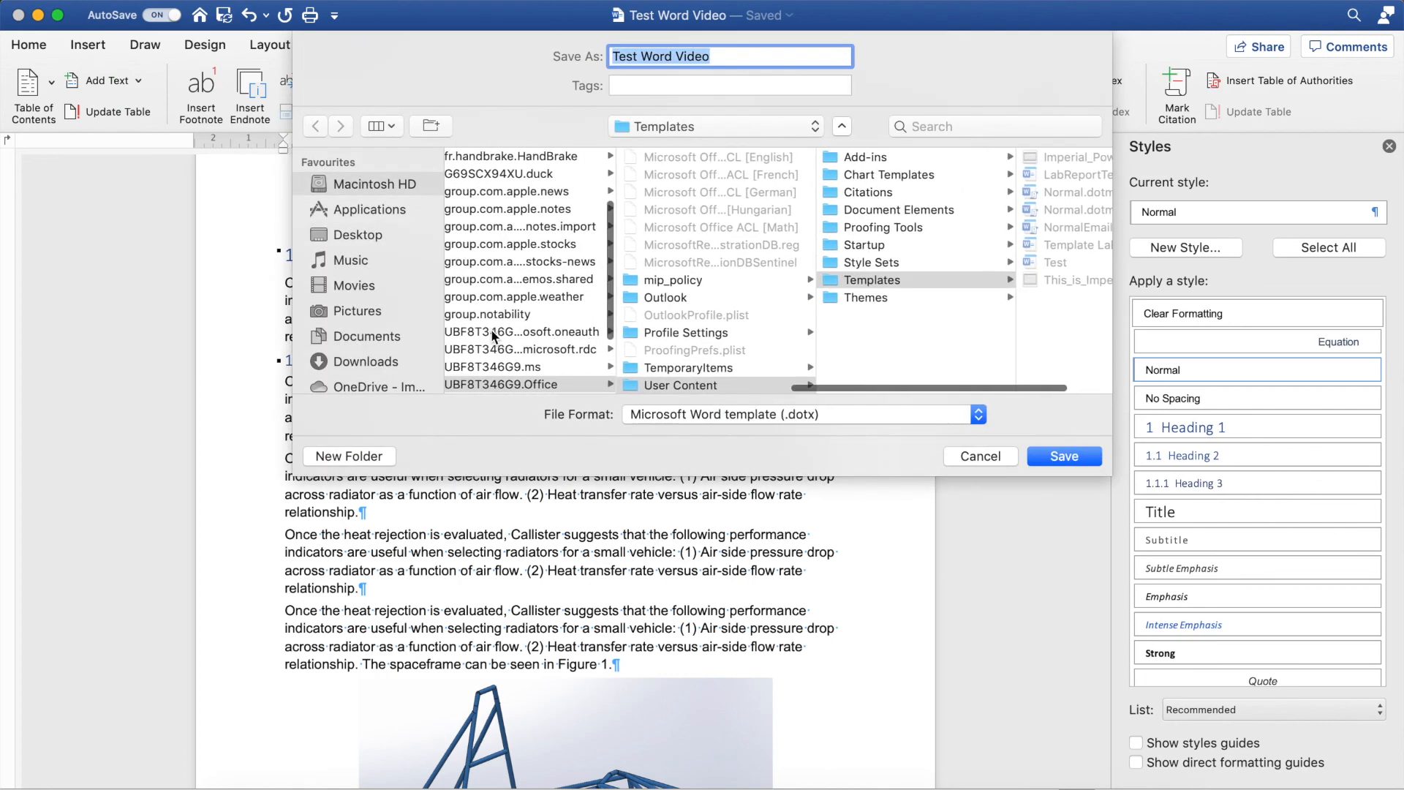
{"action": "scroll", "coordinate": [464, 304], "scroll_direction": "right", "scroll_amount": 5}
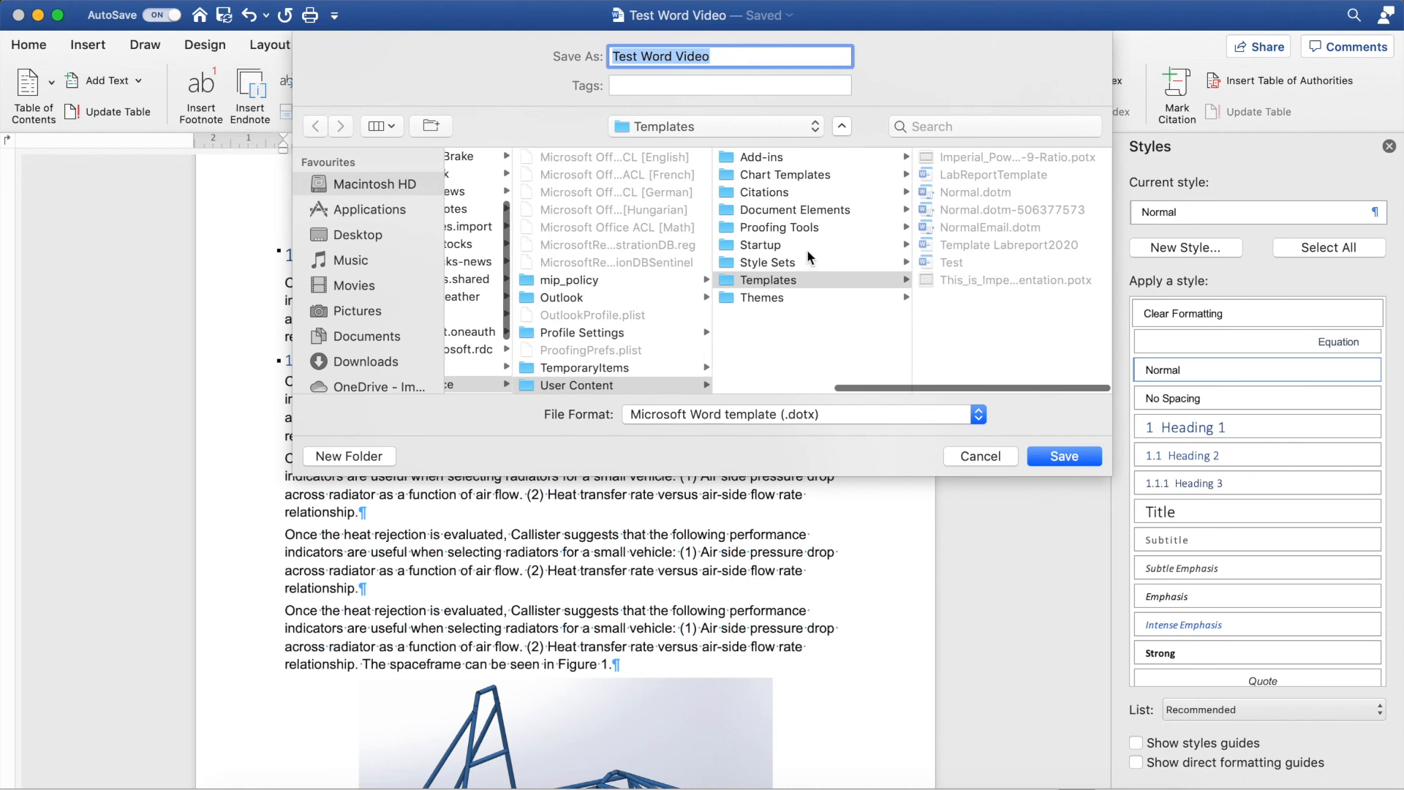
{"action": "left_click", "coordinate": [741, 57]}
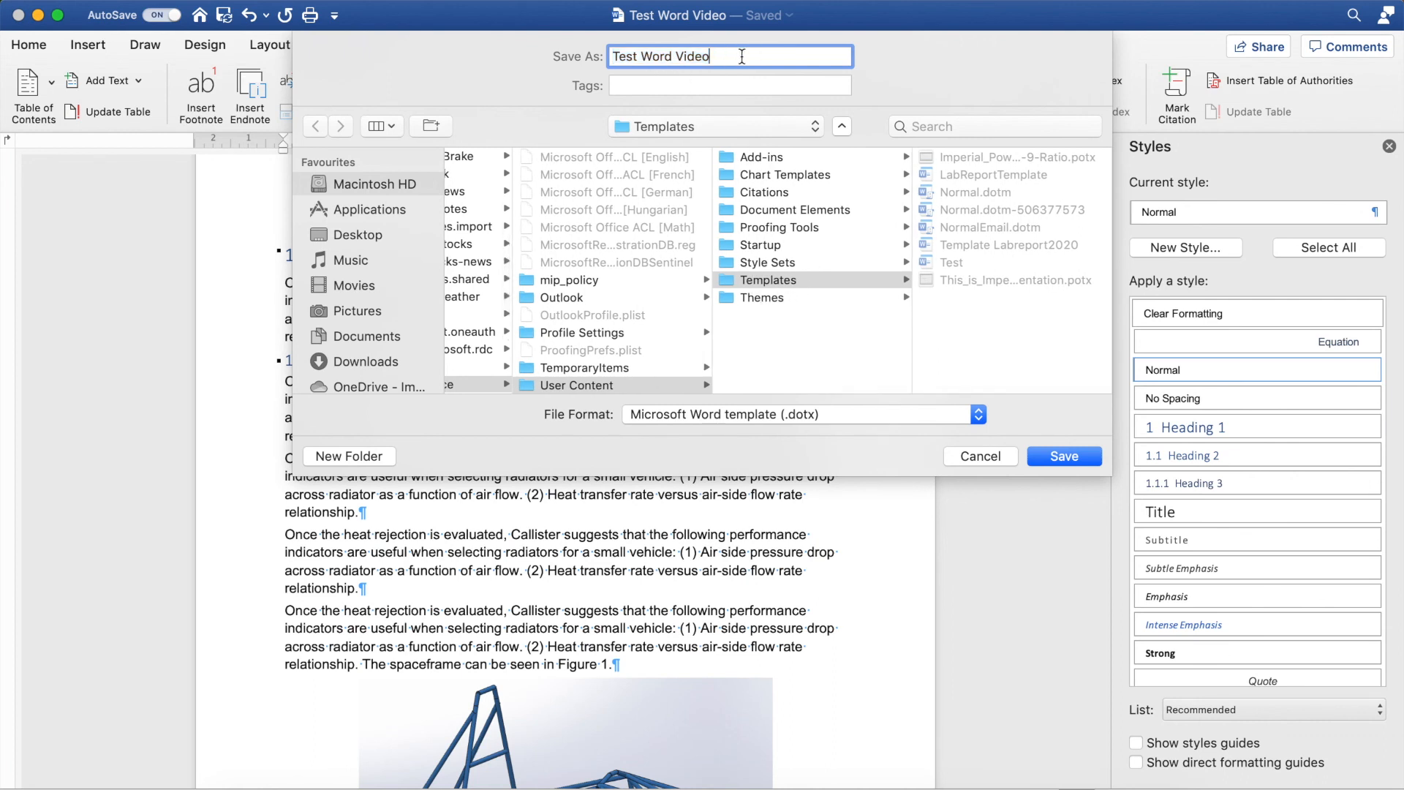
{"action": "type", "text": "Template"}
{"action": "left_click", "coordinate": [766, 421]}
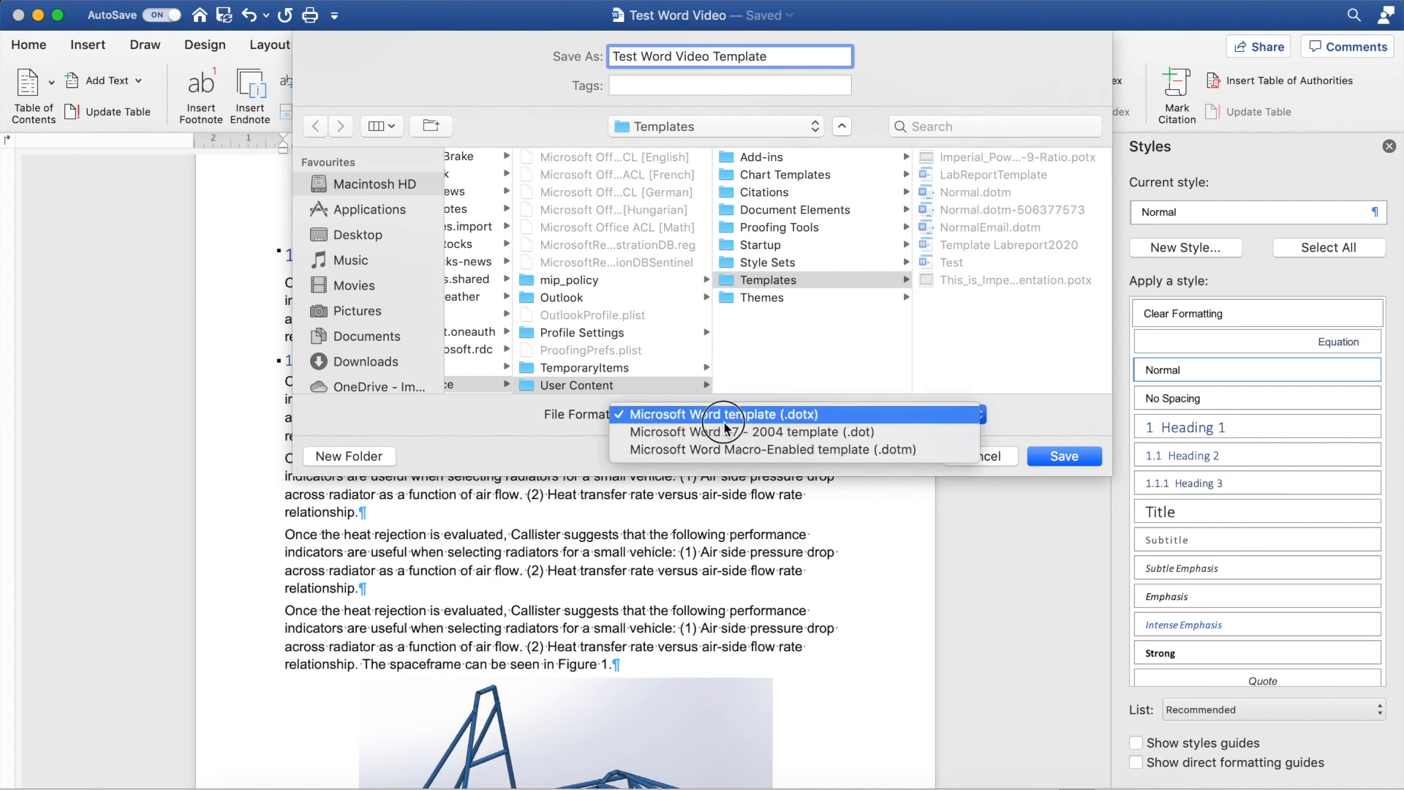
{"action": "left_click", "coordinate": [724, 414]}
{"action": "left_click", "coordinate": [1060, 457]}
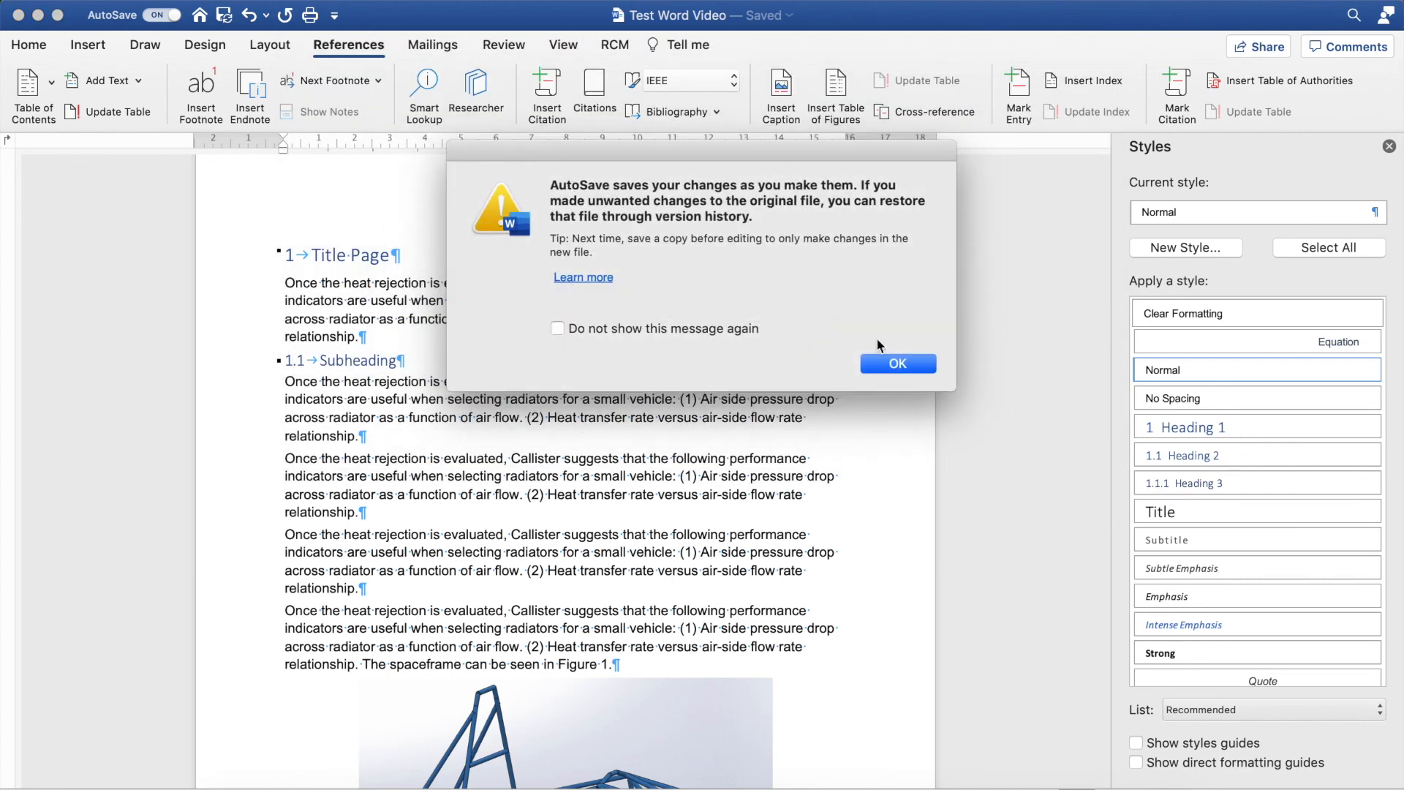
{"action": "left_click", "coordinate": [898, 364]}
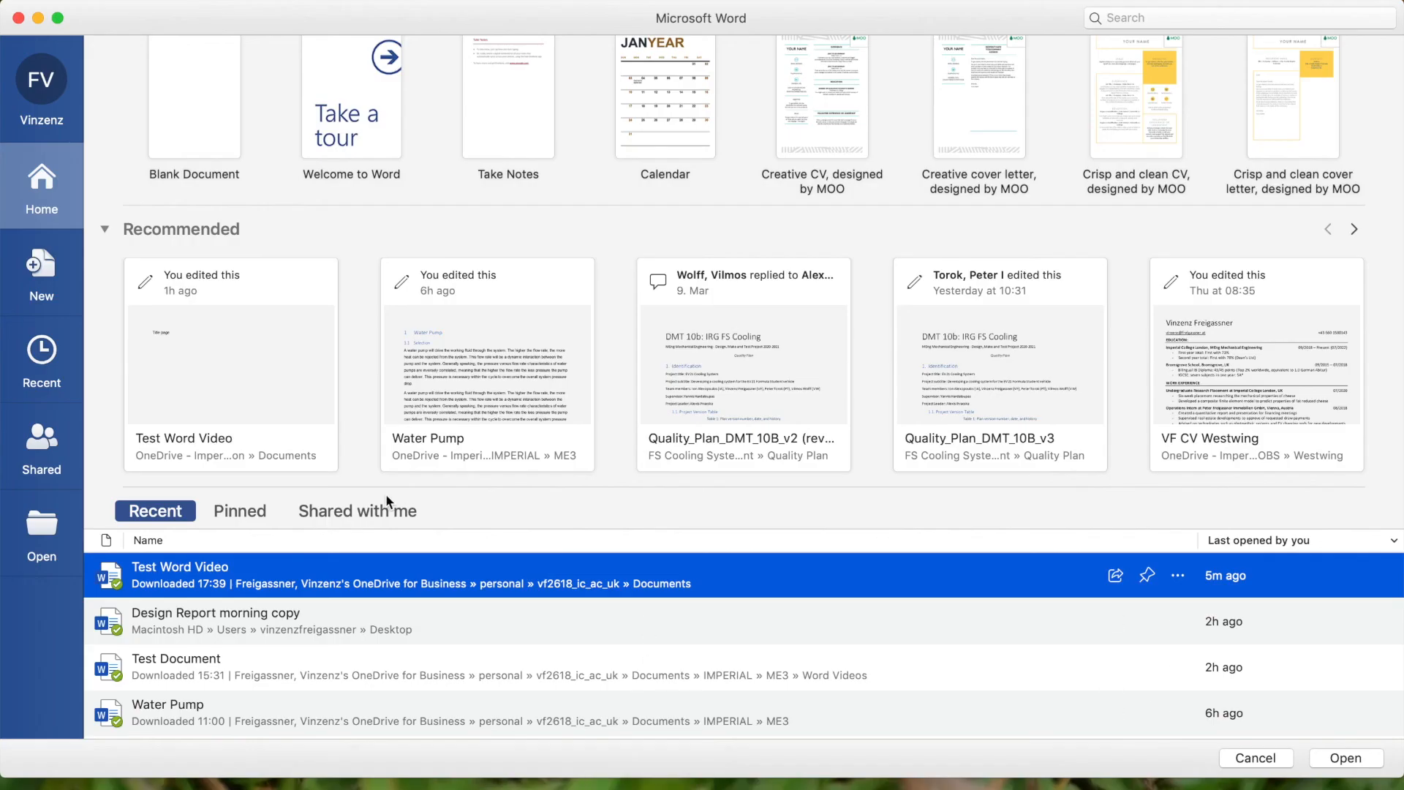
Create a new document from the personal template "Test"
{"action": "scroll", "coordinate": [388, 502], "scroll_direction": "up", "scroll_amount": 2}
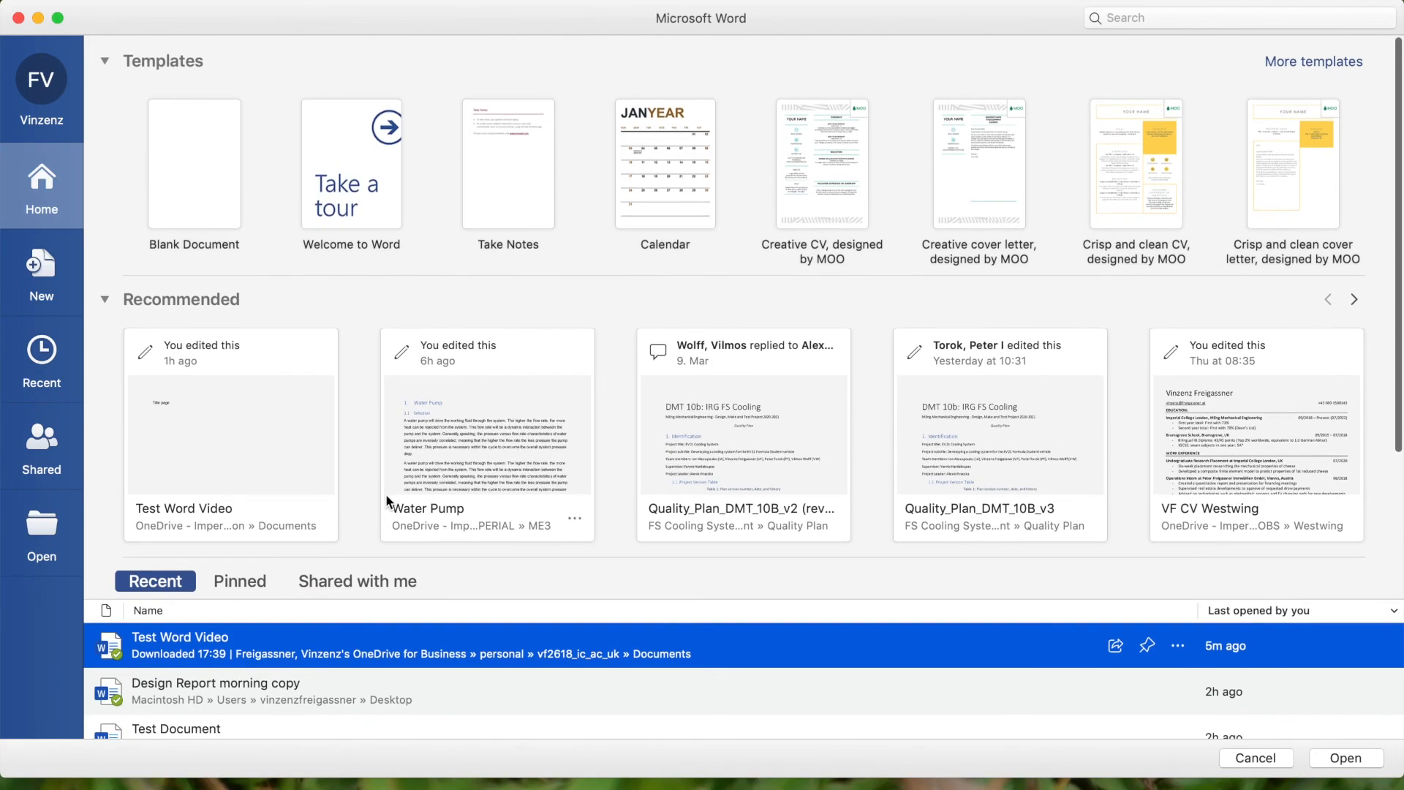
{"action": "left_click", "coordinate": [55, 289]}
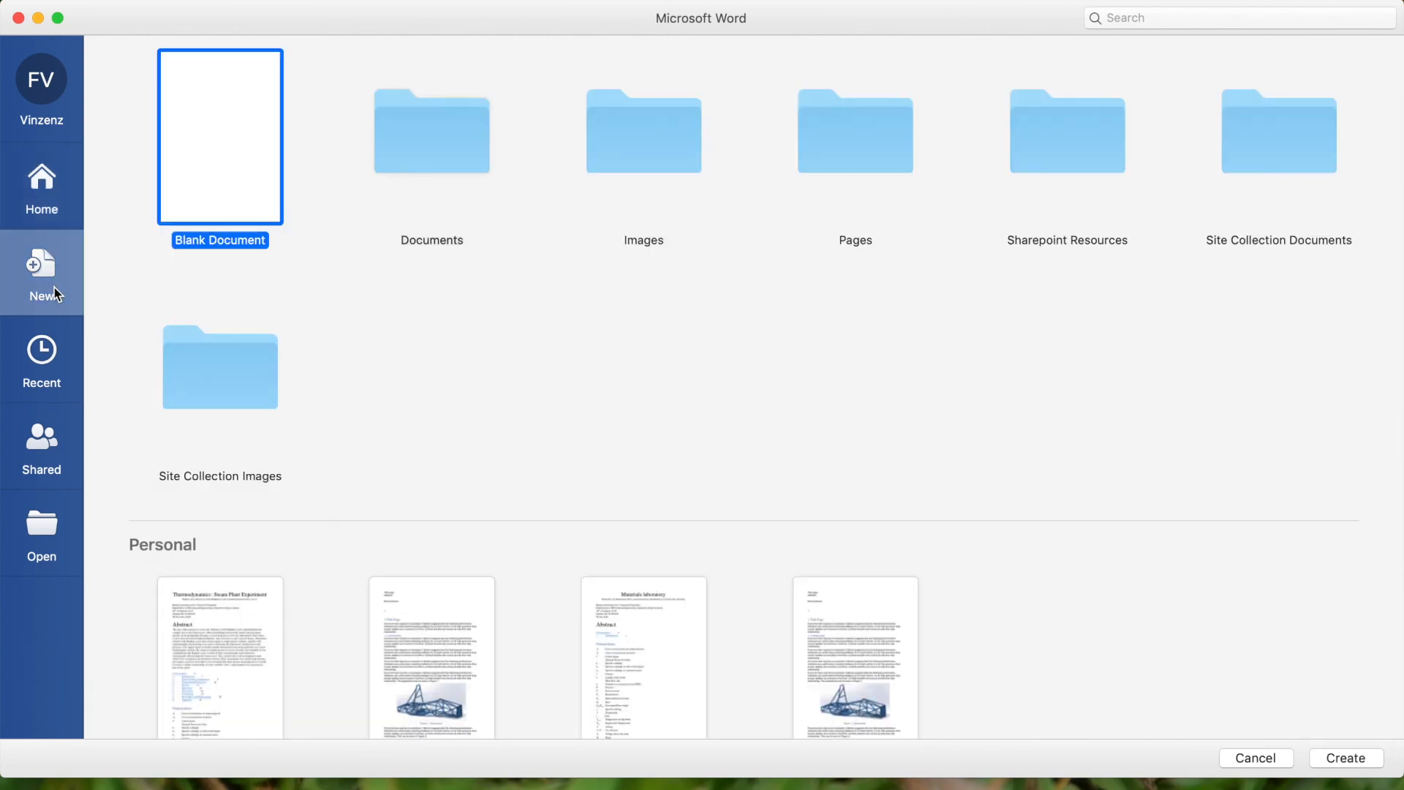
{"action": "scroll", "coordinate": [389, 407], "scroll_direction": "down", "scroll_amount": 5}
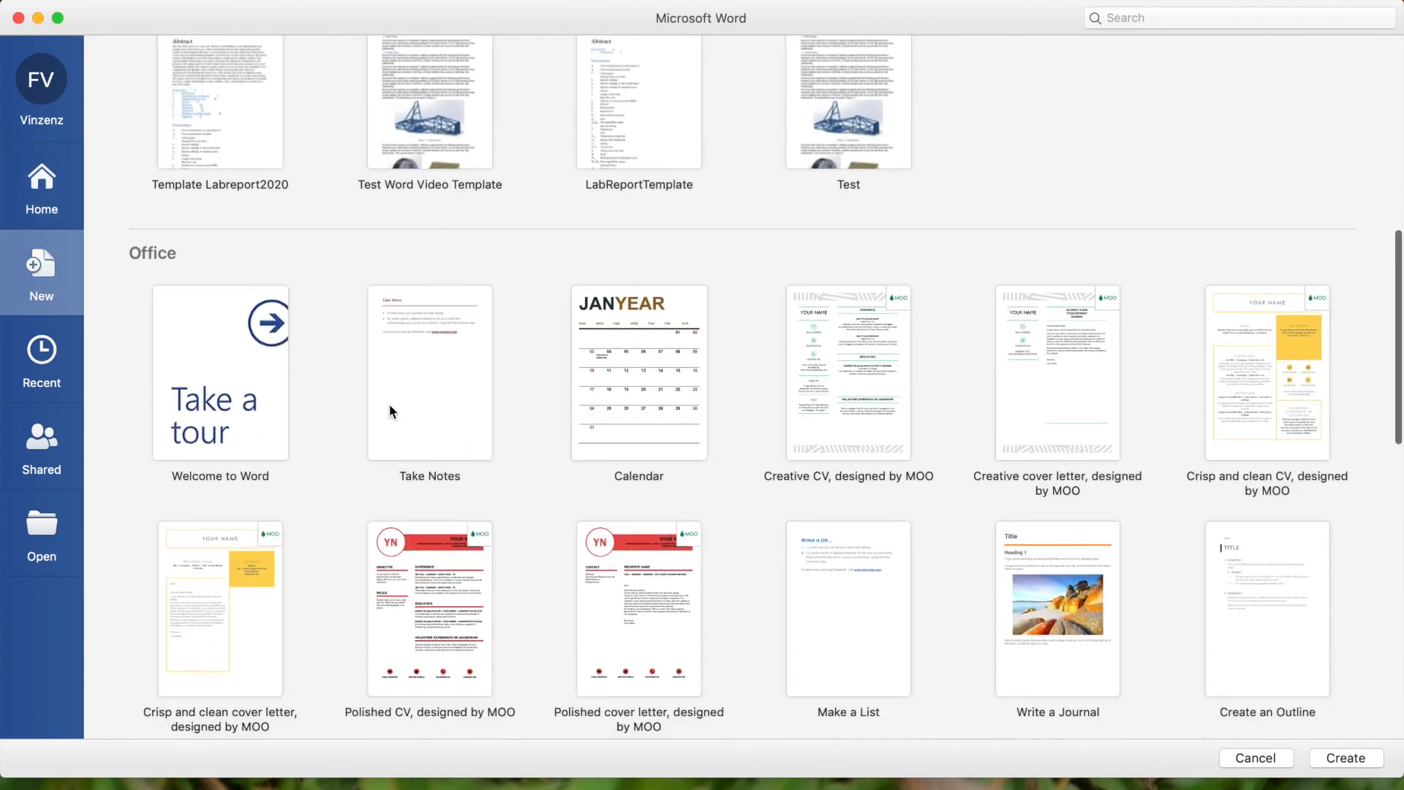
{"action": "scroll", "coordinate": [389, 410], "scroll_direction": "down", "scroll_amount": 2}
{"action": "scroll", "coordinate": [164, 249], "scroll_direction": "down", "scroll_amount": 1}
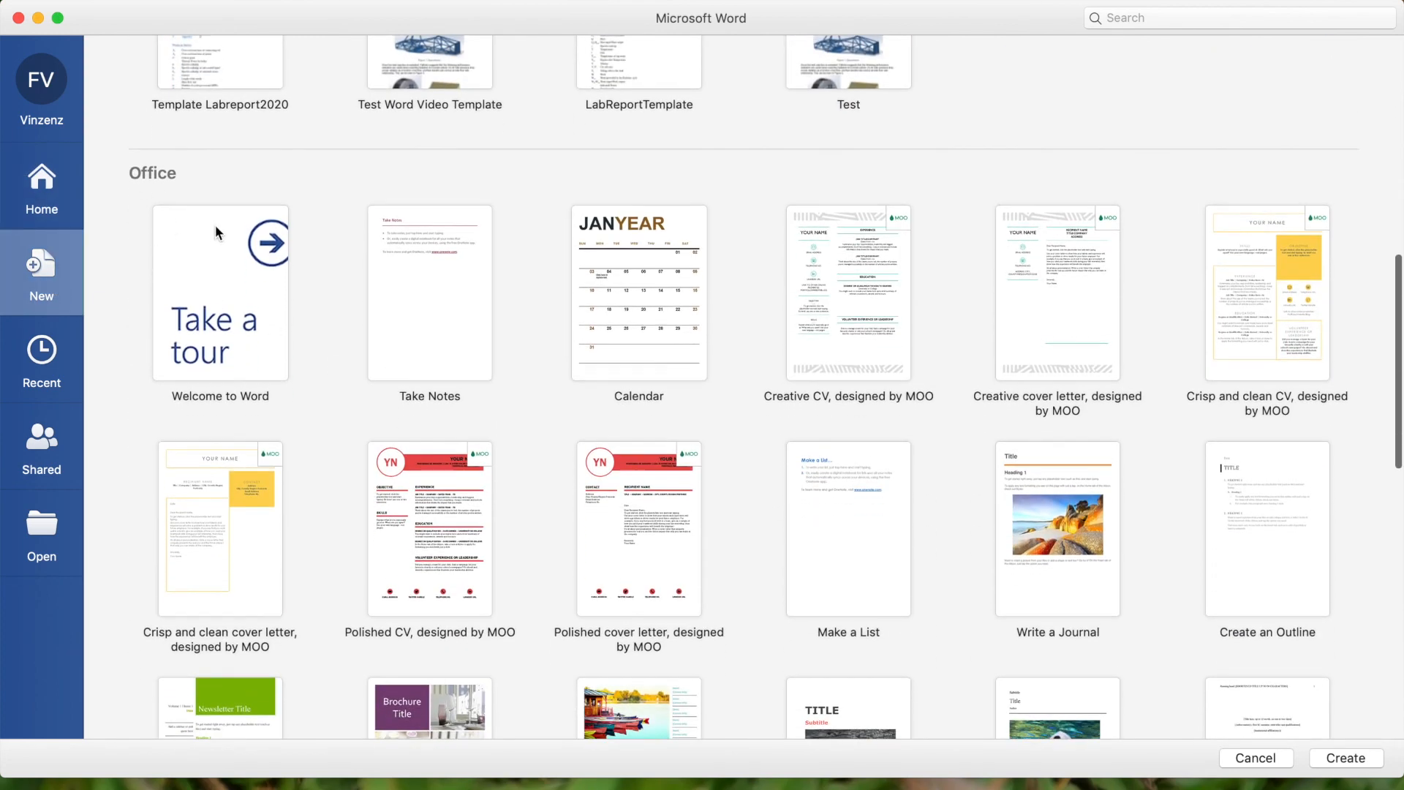
{"action": "scroll", "coordinate": [294, 559], "scroll_direction": "down", "scroll_amount": 4}
{"action": "scroll", "coordinate": [294, 559], "scroll_direction": "up", "scroll_amount": 15}
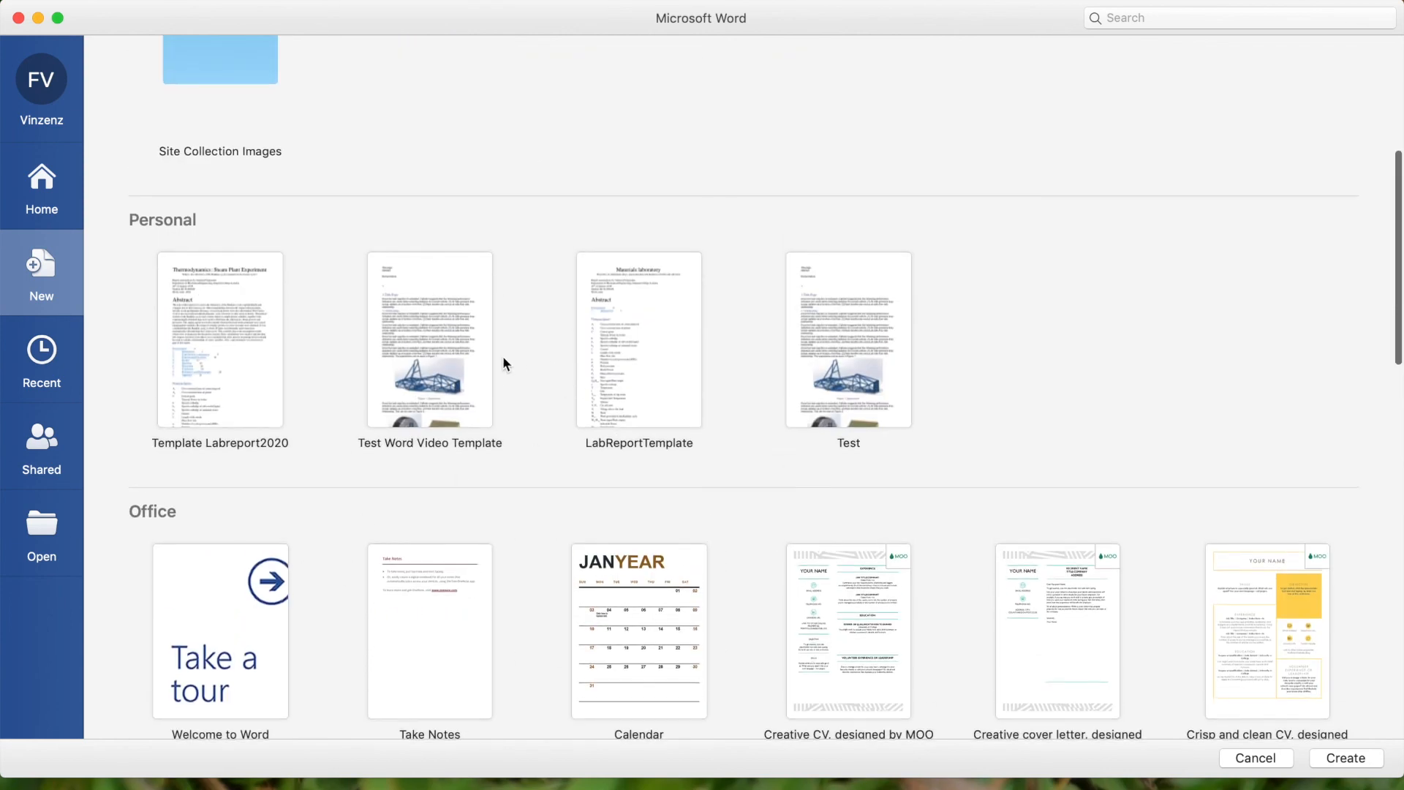
{"action": "double_click", "coordinate": [857, 385]}
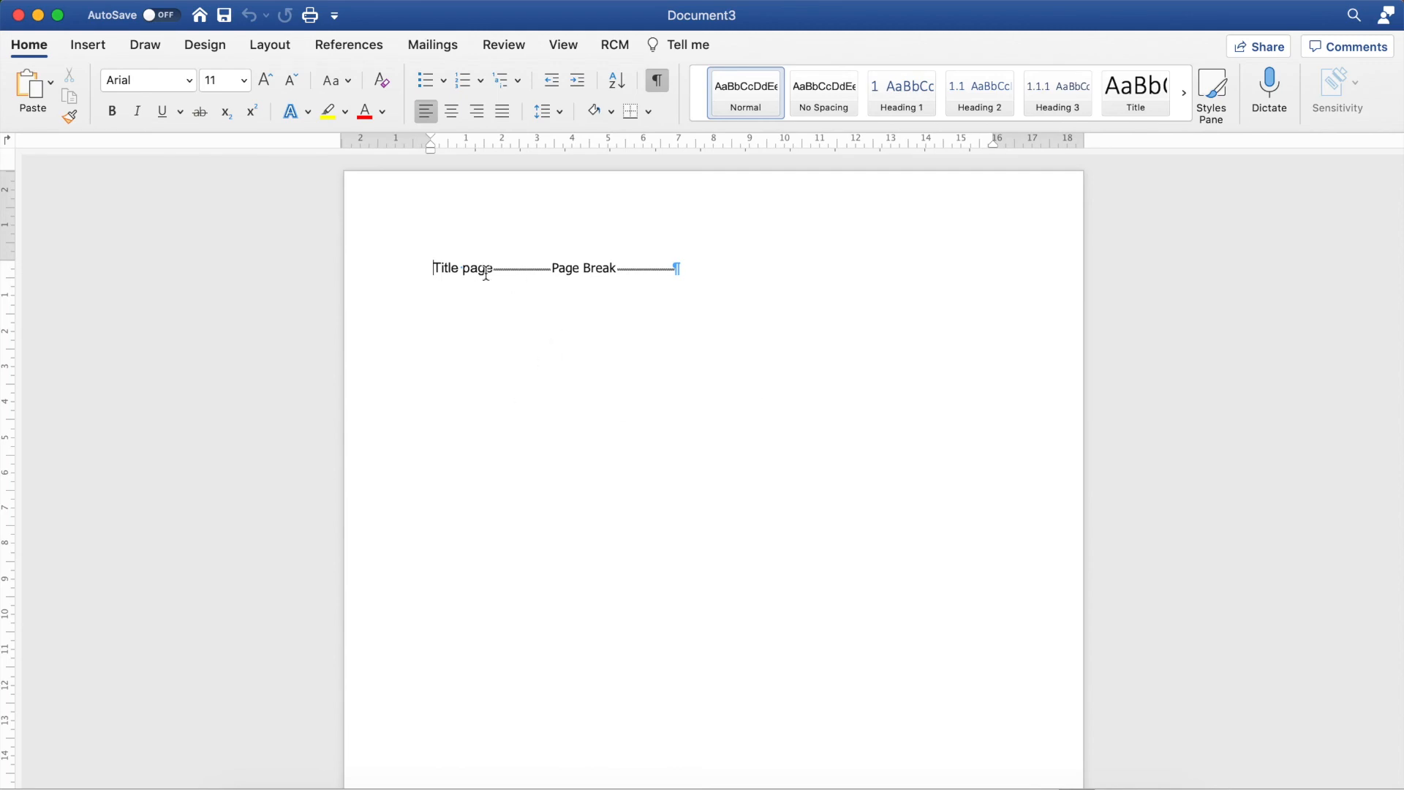
Look through the new document's opening pages to section 1 and highlight its placeholder body paragraphs
{"action": "scroll", "coordinate": [477, 280], "scroll_direction": "down", "scroll_amount": 20}
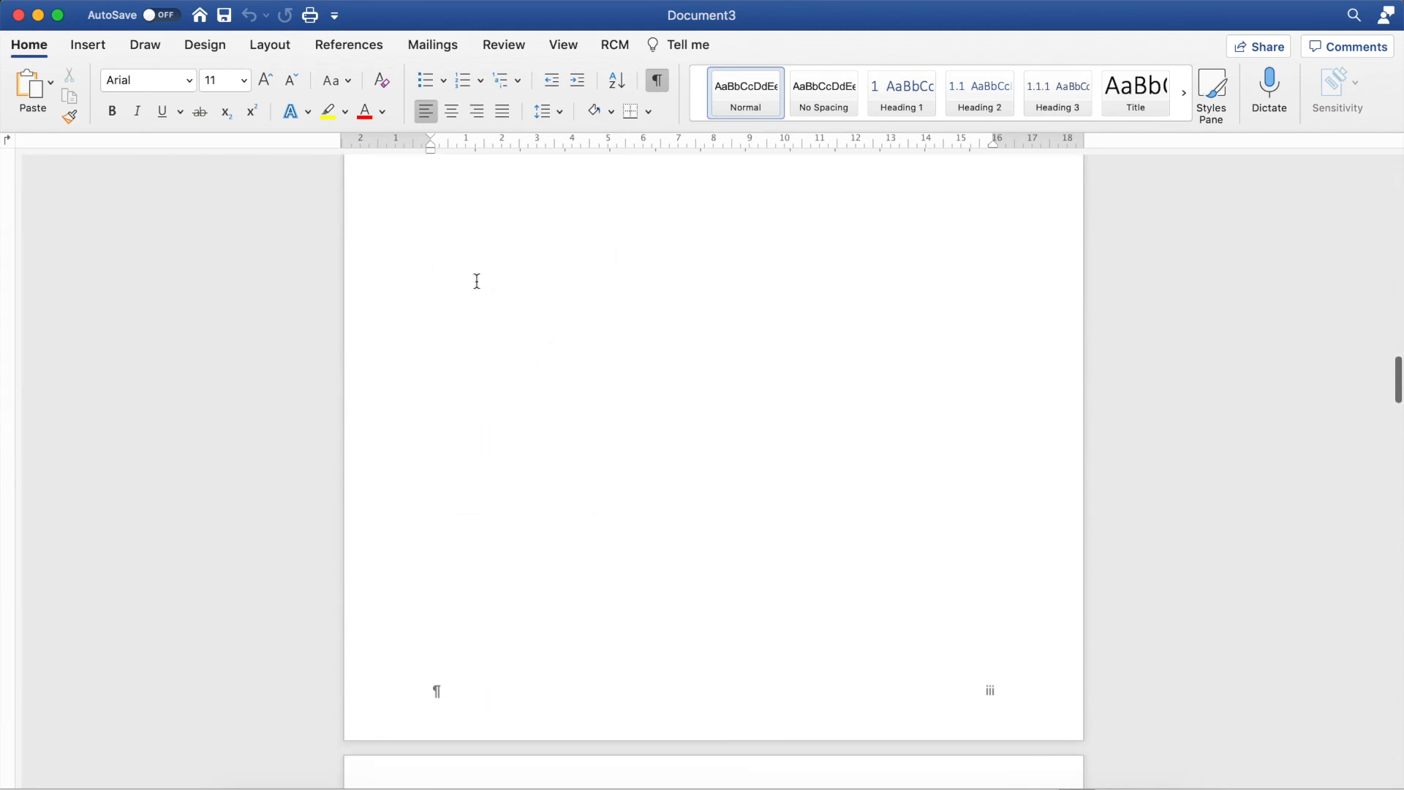
{"action": "scroll", "coordinate": [477, 281], "scroll_direction": "down", "scroll_amount": 10}
{"action": "mouse_move", "coordinate": [434, 240]}
{"action": "left_mouse_down"}
{"action": "mouse_move", "coordinate": [568, 286]}
{"action": "mouse_move", "coordinate": [465, 268]}
{"action": "mouse_move", "coordinate": [442, 248]}
{"action": "left_mouse_up"}
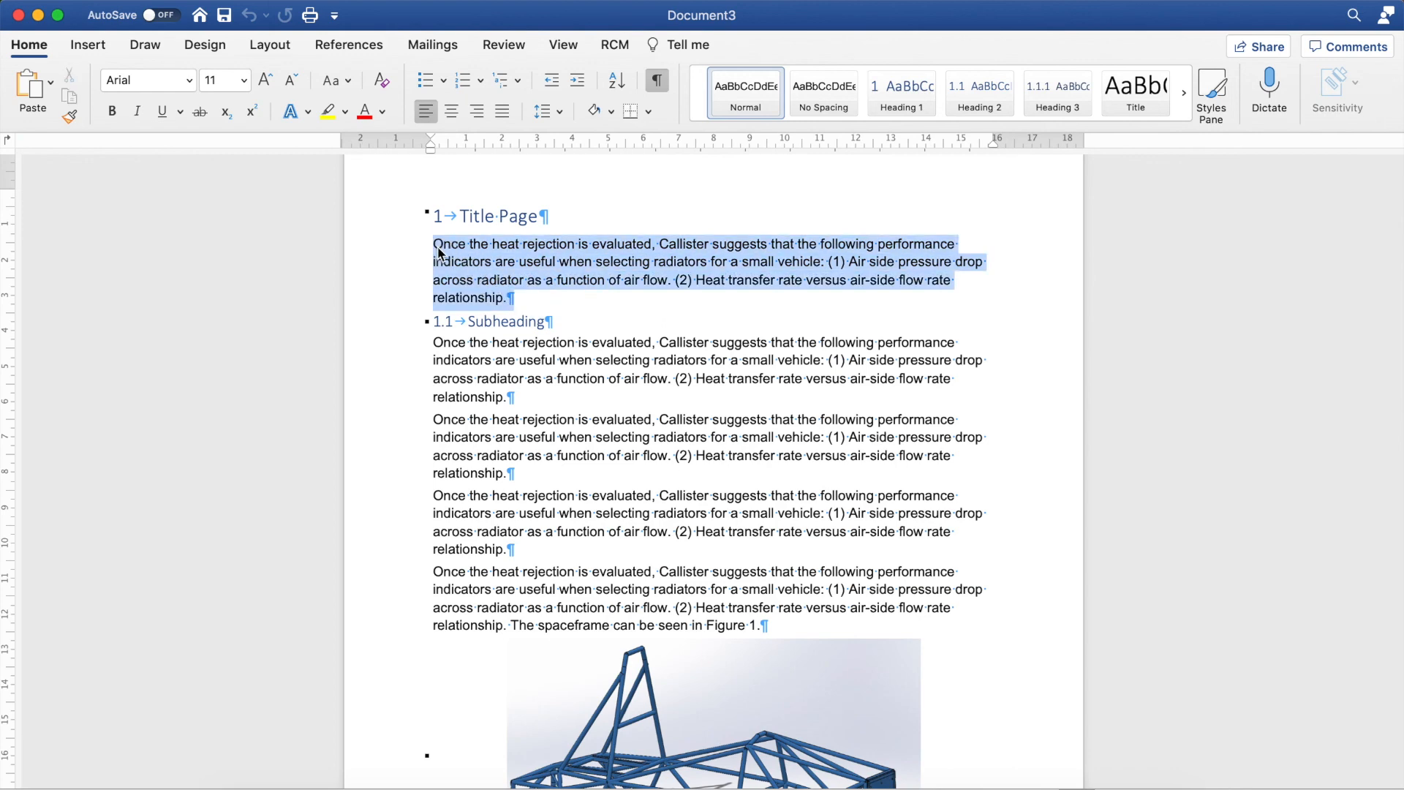
{"action": "scroll", "coordinate": [441, 253], "scroll_direction": "down", "scroll_amount": 1}
{"action": "left_click_drag", "start_coordinate": [778, 602], "coordinate": [382, 226]}
{"action": "key", "text": "BackSpace"}
Review the abstract page, the section 1 heading and subheading, and the captioned figures and table of the new document
{"action": "scroll", "coordinate": [382, 226], "scroll_direction": "down", "scroll_amount": 15}
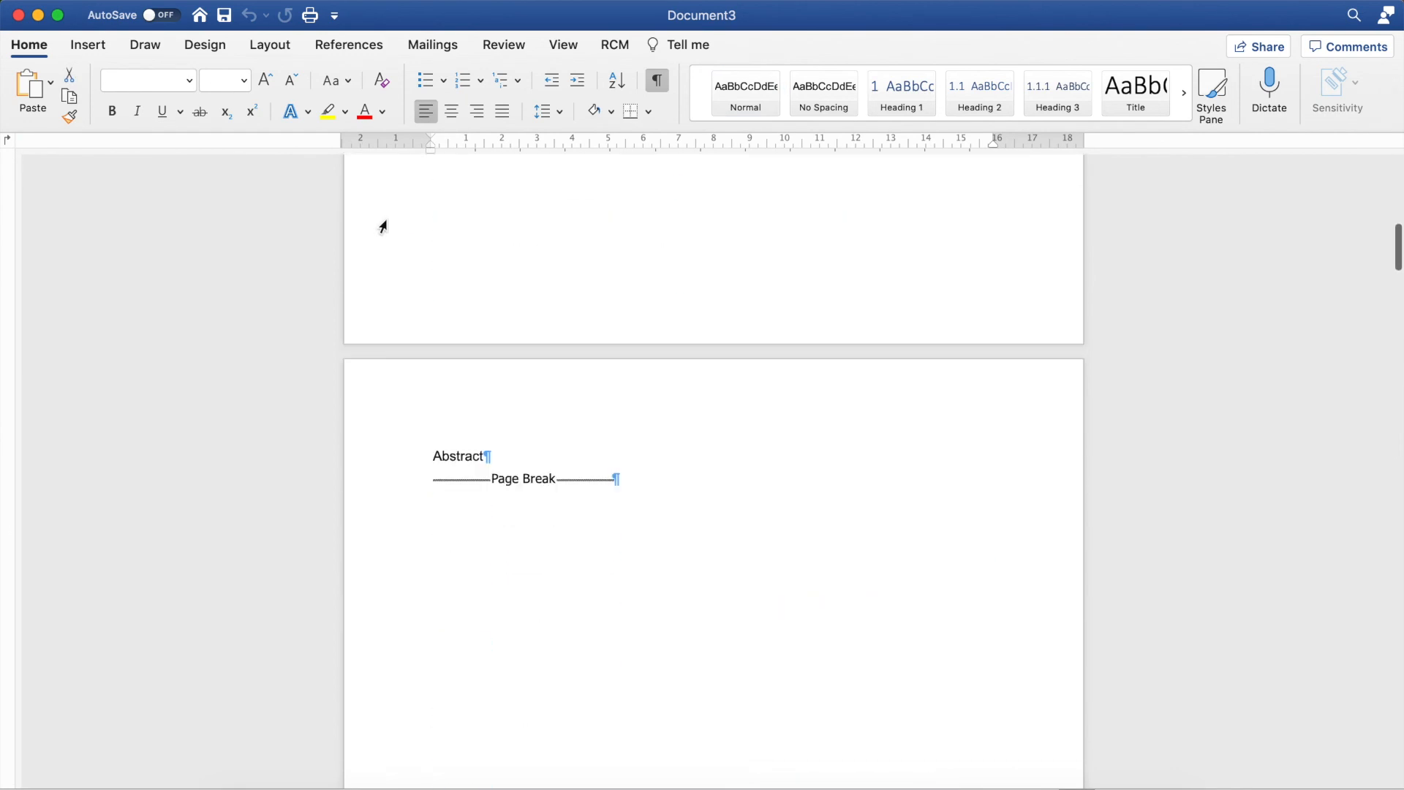
{"action": "scroll", "coordinate": [933, 694], "scroll_direction": "down", "scroll_amount": 4}
{"action": "scroll", "coordinate": [990, 618], "scroll_direction": "up", "scroll_amount": 1}
{"action": "scroll", "coordinate": [1000, 558], "scroll_direction": "down", "scroll_amount": 16}
{"action": "scroll", "coordinate": [1000, 559], "scroll_direction": "down", "scroll_amount": 5}
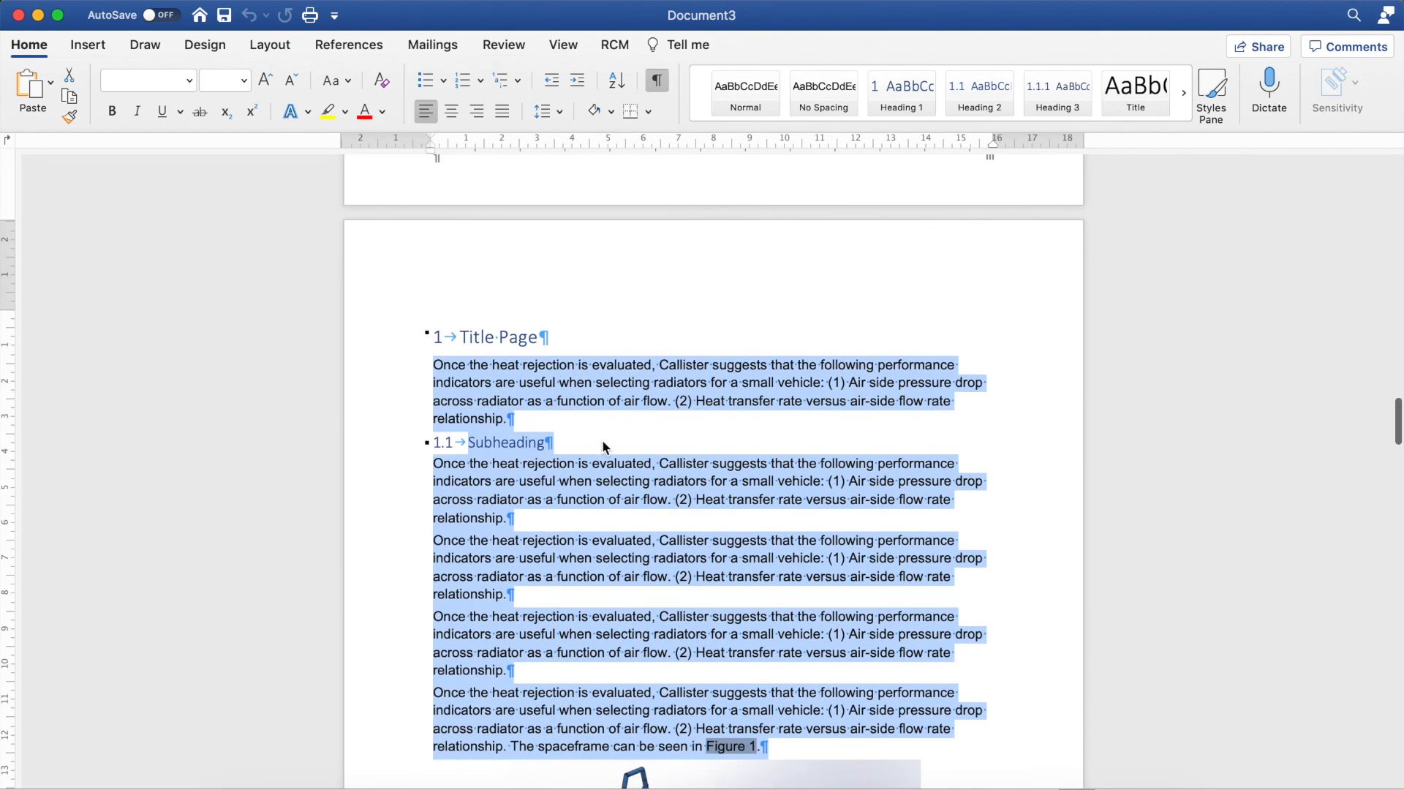
{"action": "triple_click", "coordinate": [503, 344]}
{"action": "triple_click", "coordinate": [505, 441]}
{"action": "scroll", "coordinate": [504, 442], "scroll_direction": "down", "scroll_amount": 11}
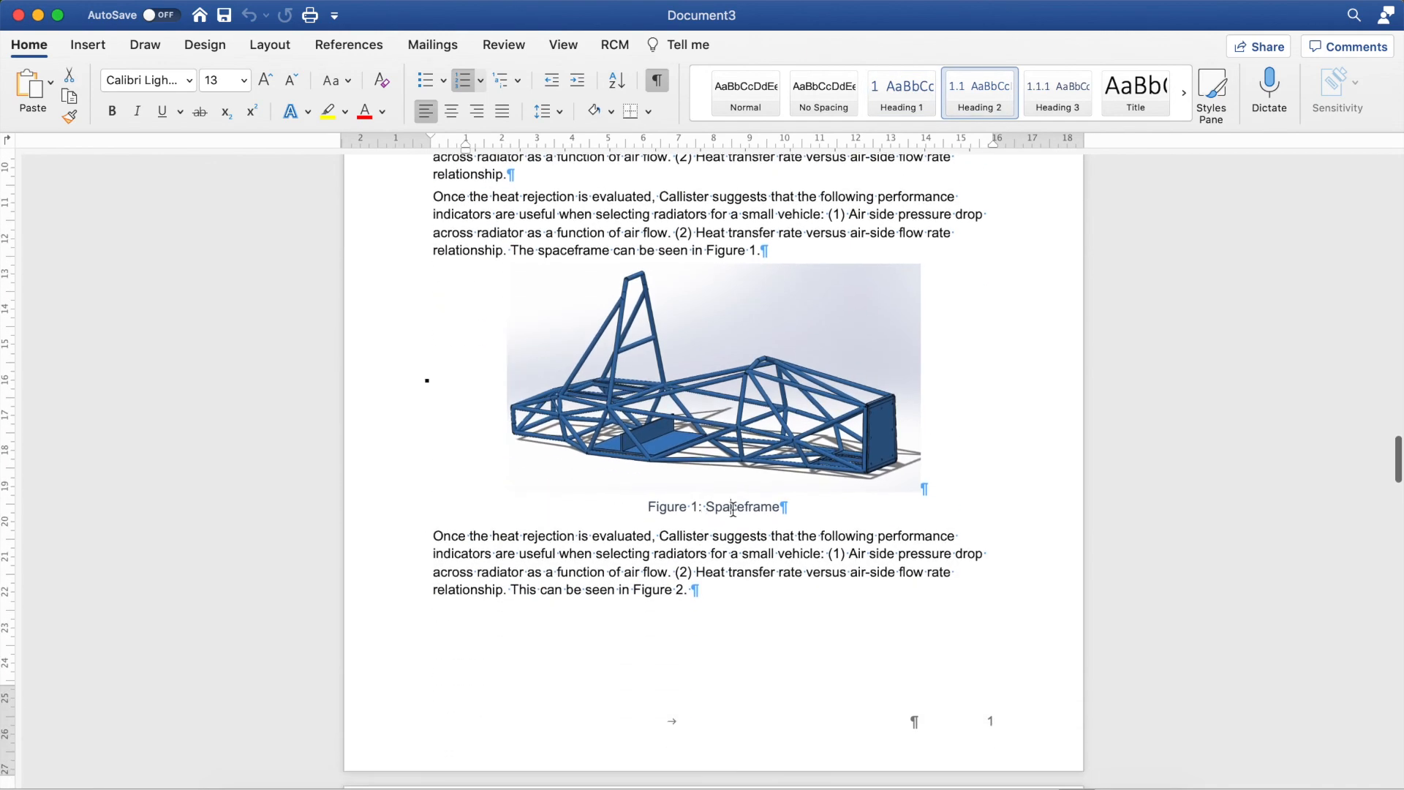
{"action": "double_click", "coordinate": [733, 509]}
{"action": "scroll", "coordinate": [620, 519], "scroll_direction": "down", "scroll_amount": 15}
{"action": "scroll", "coordinate": [620, 519], "scroll_direction": "down", "scroll_amount": 2}
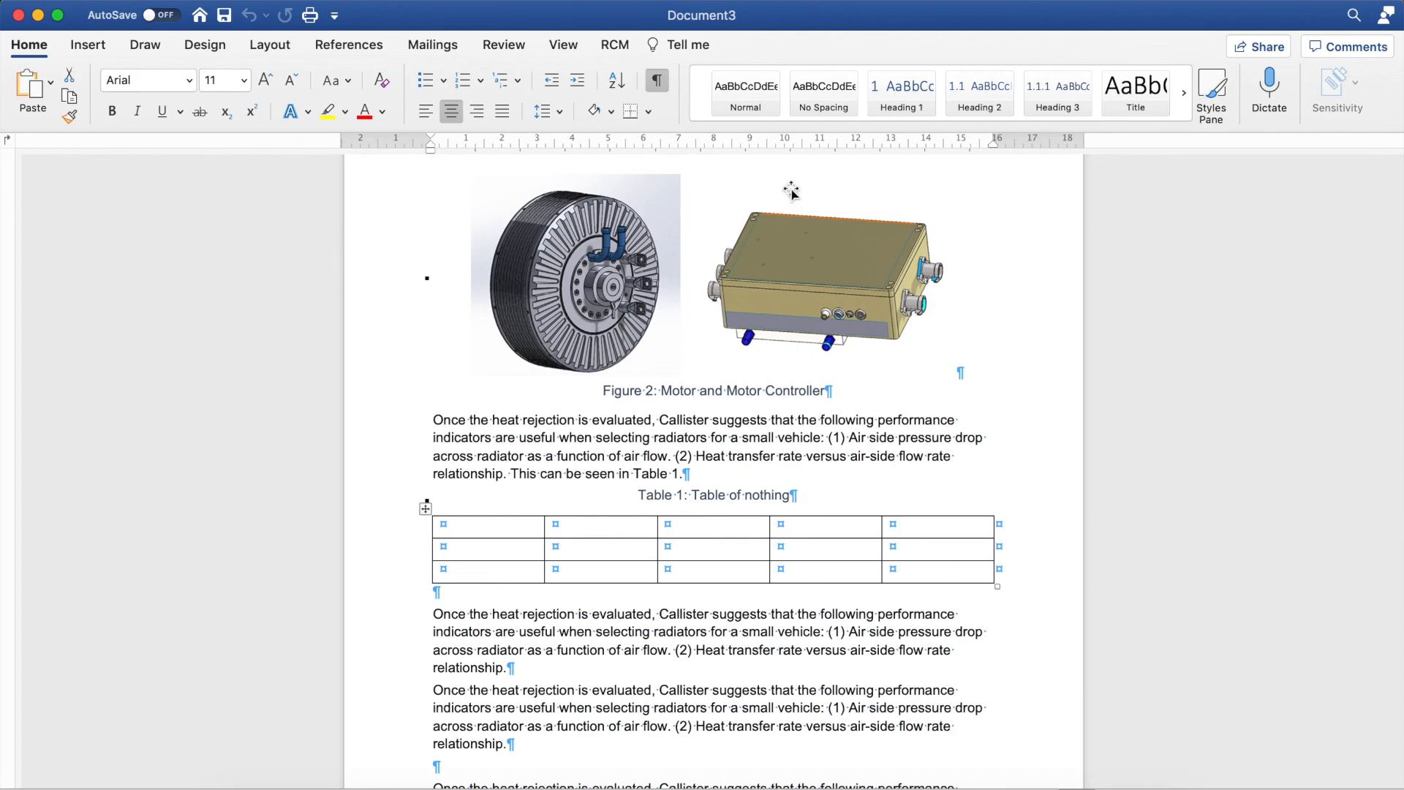